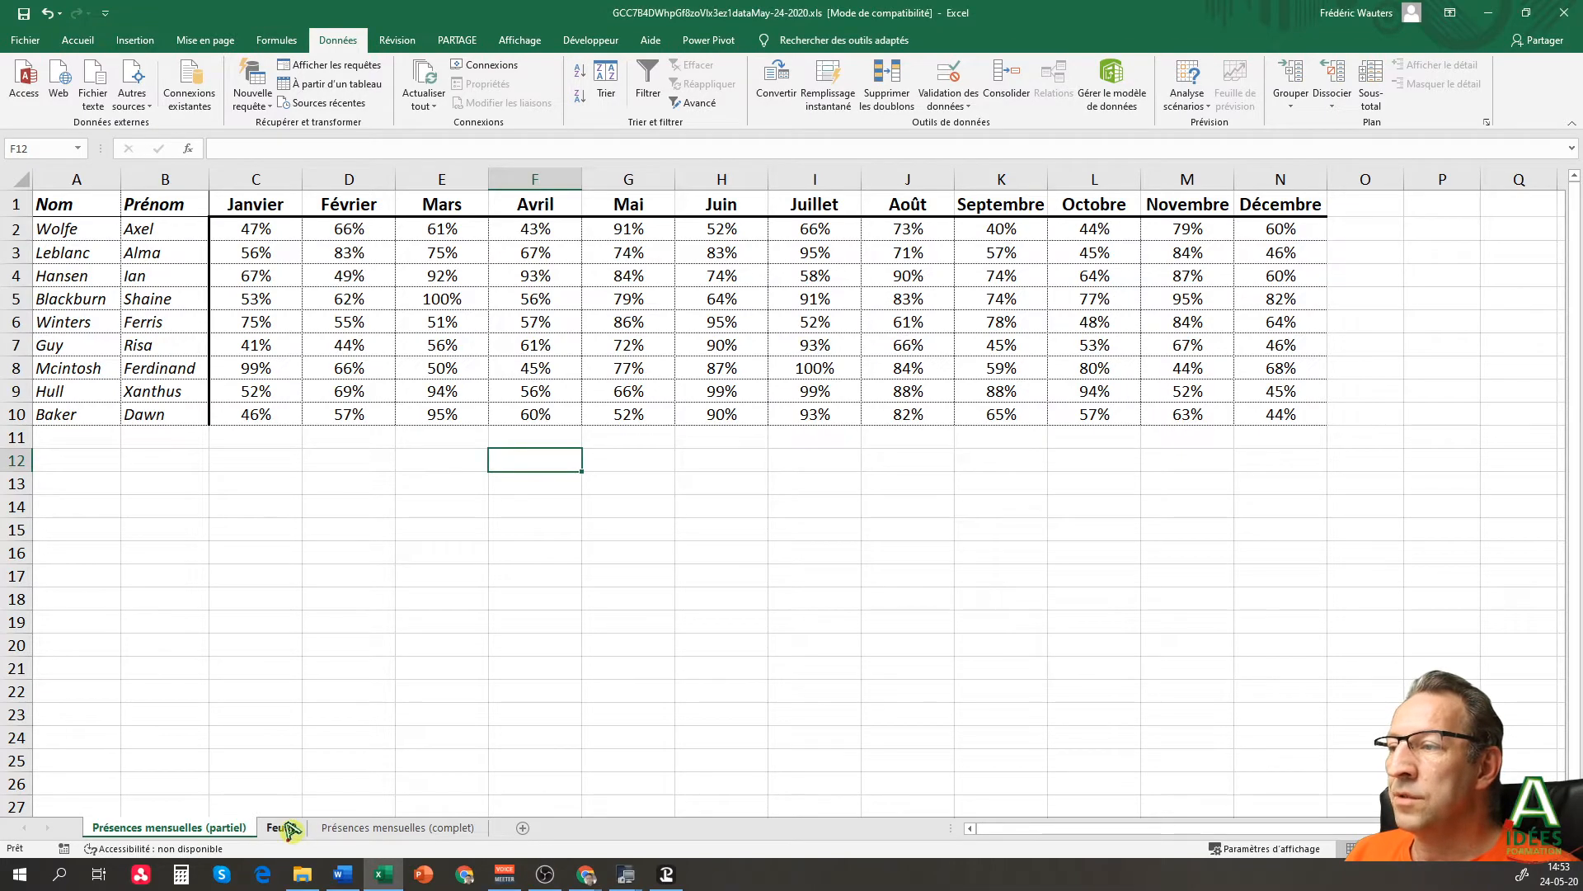
- Move the Feuil2 sheet after Présences mensuelles (complet) and enter "Mois :" in its cell A1
left_click(288, 828)
left_click_drag(285, 829, 520, 827)
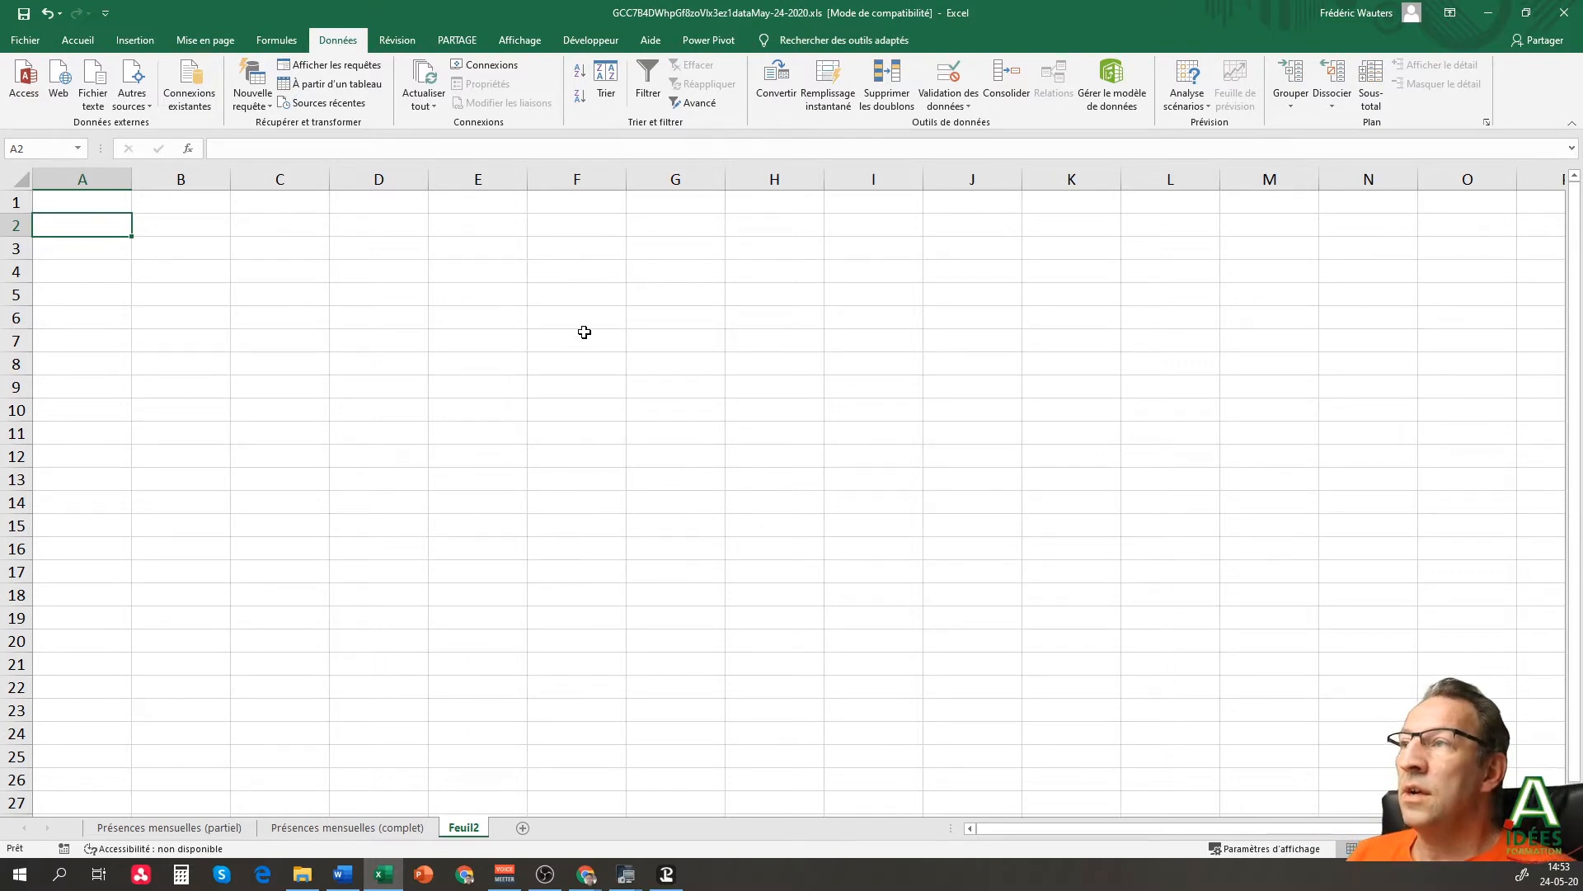
left_click(116, 202)
type("Moi")
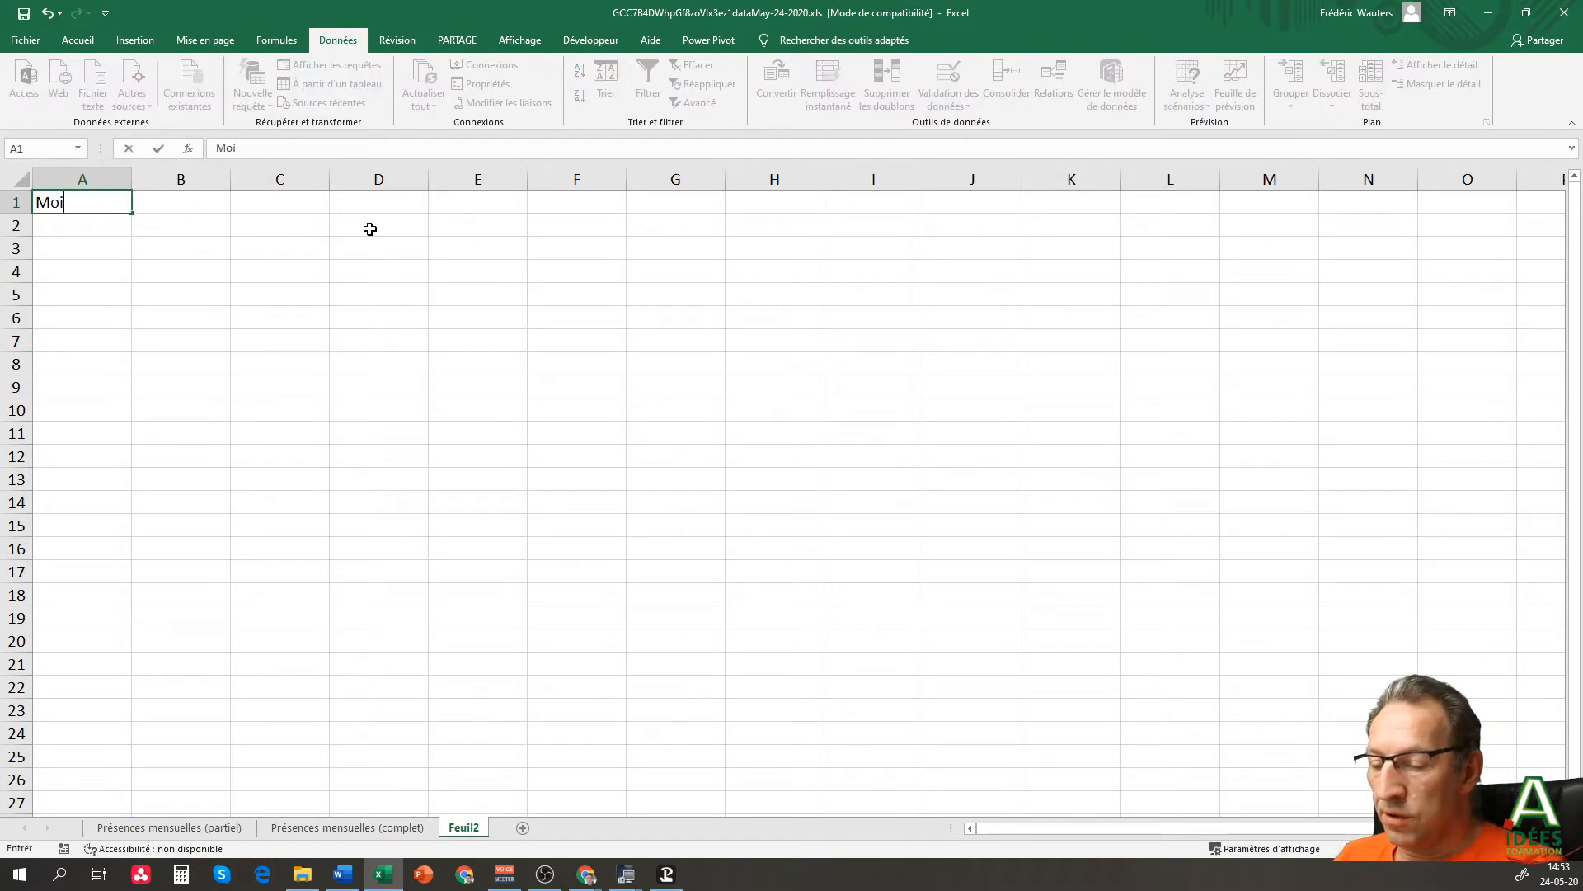
type("s :")
key("Return")
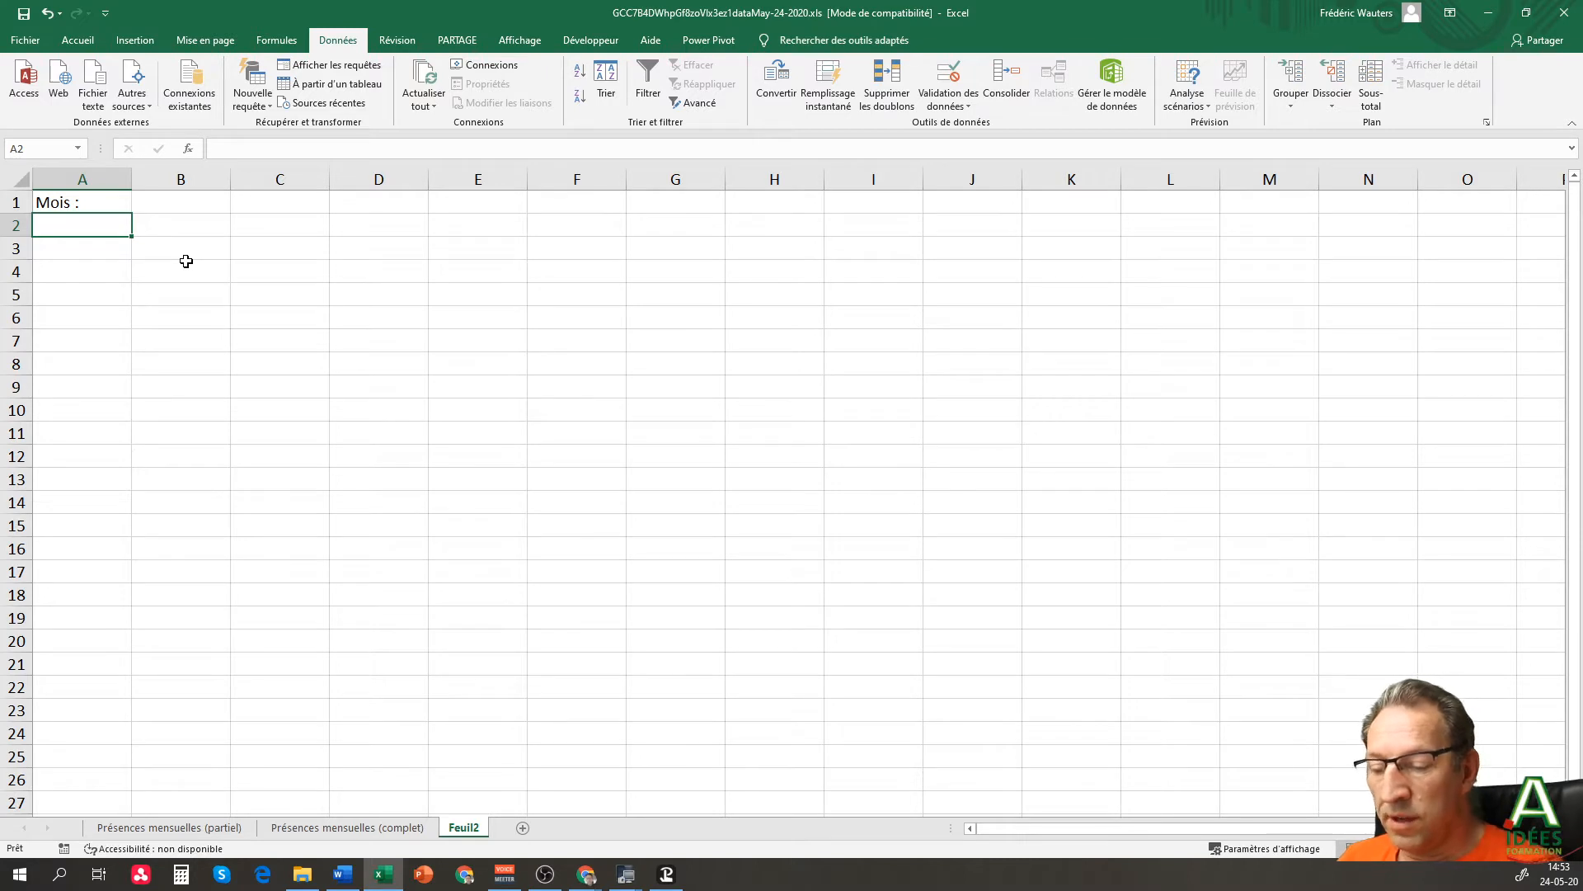
type("Toutou")
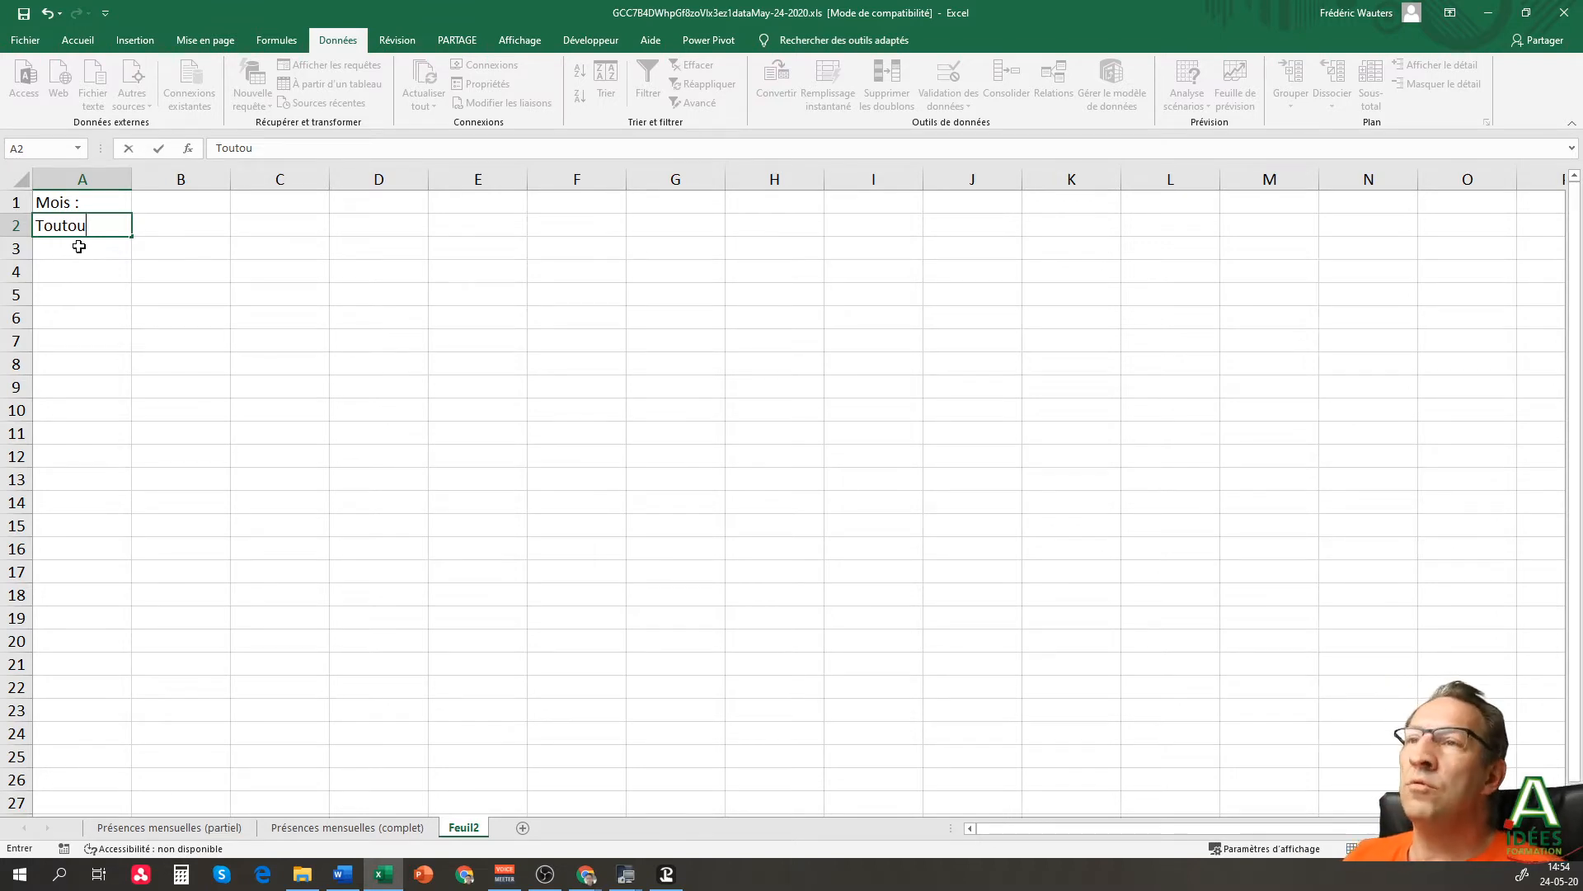
key("Escape")
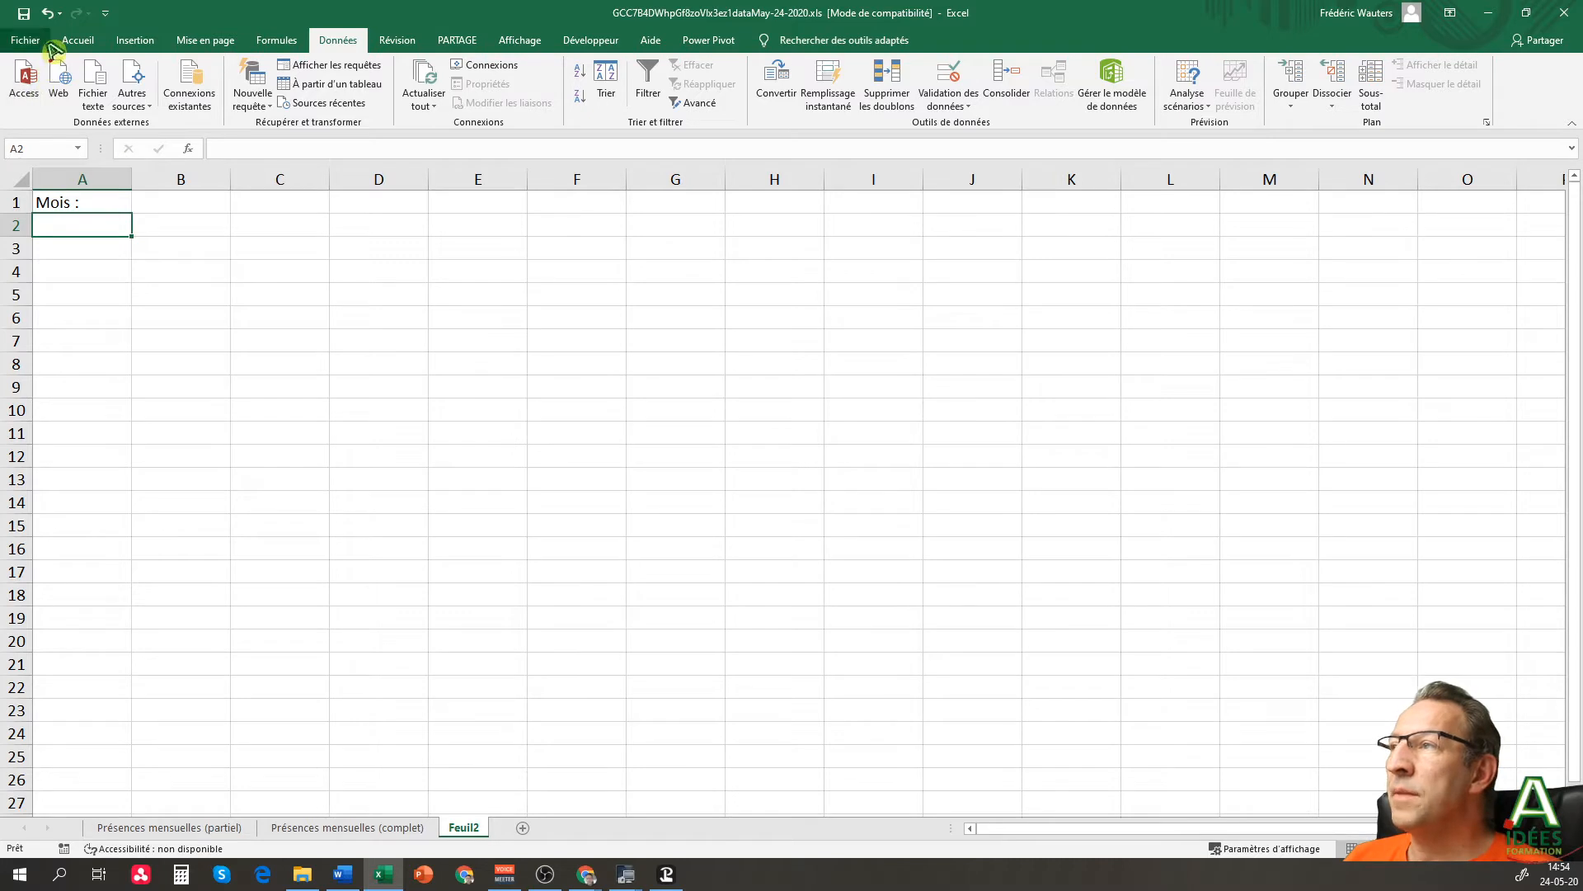
left_click(78, 40)
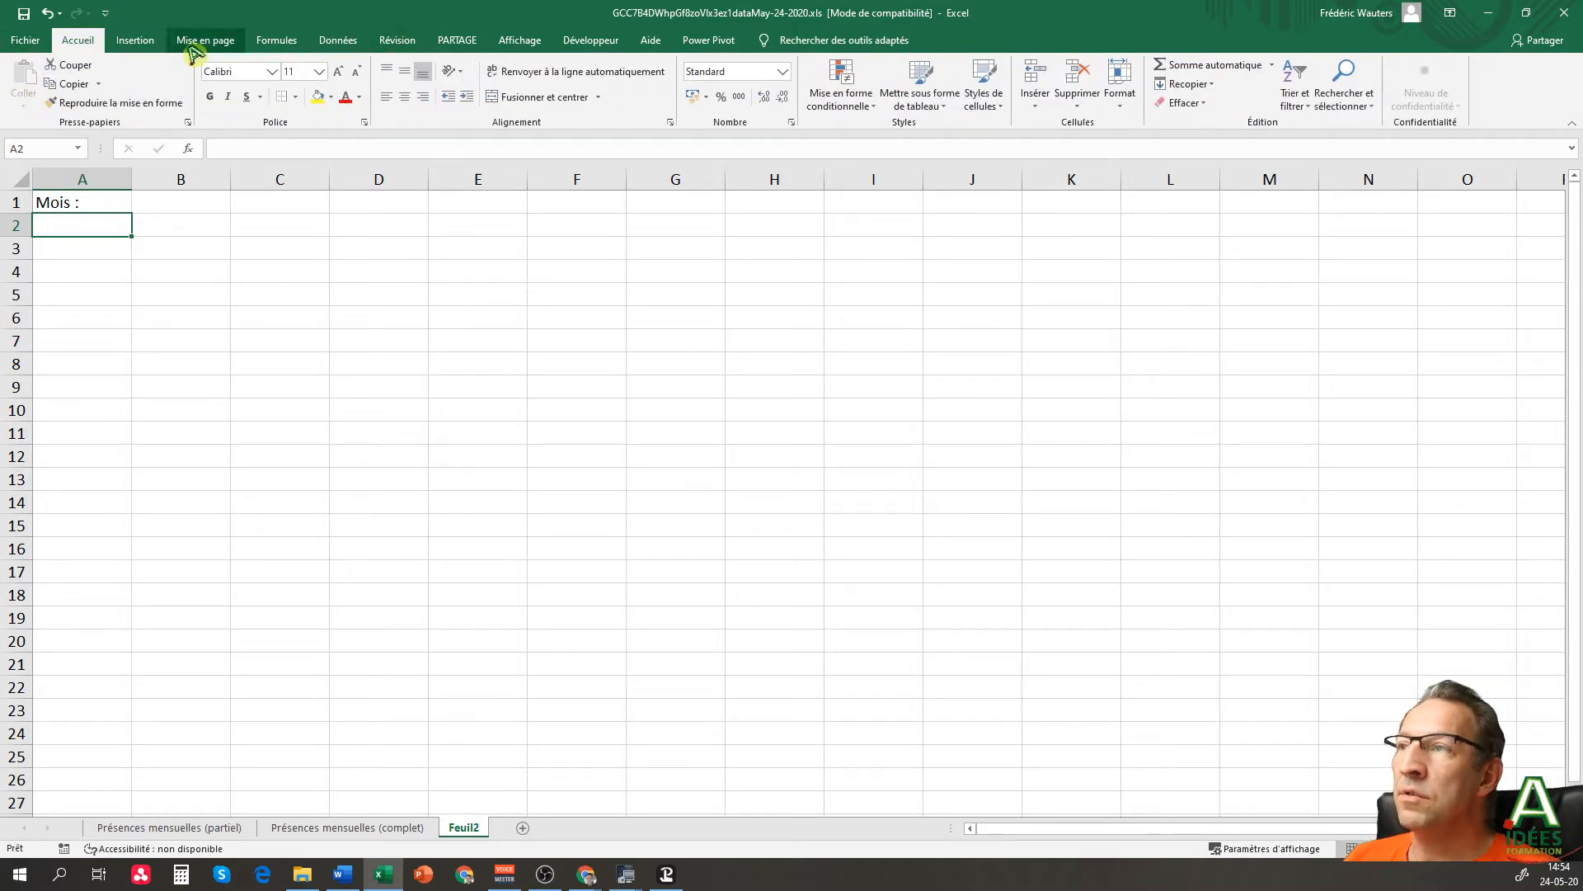
- Add a data validation rule to cell A2 allowing only whole numbers (Nombre entier) between 1 and 10
left_click(345, 41)
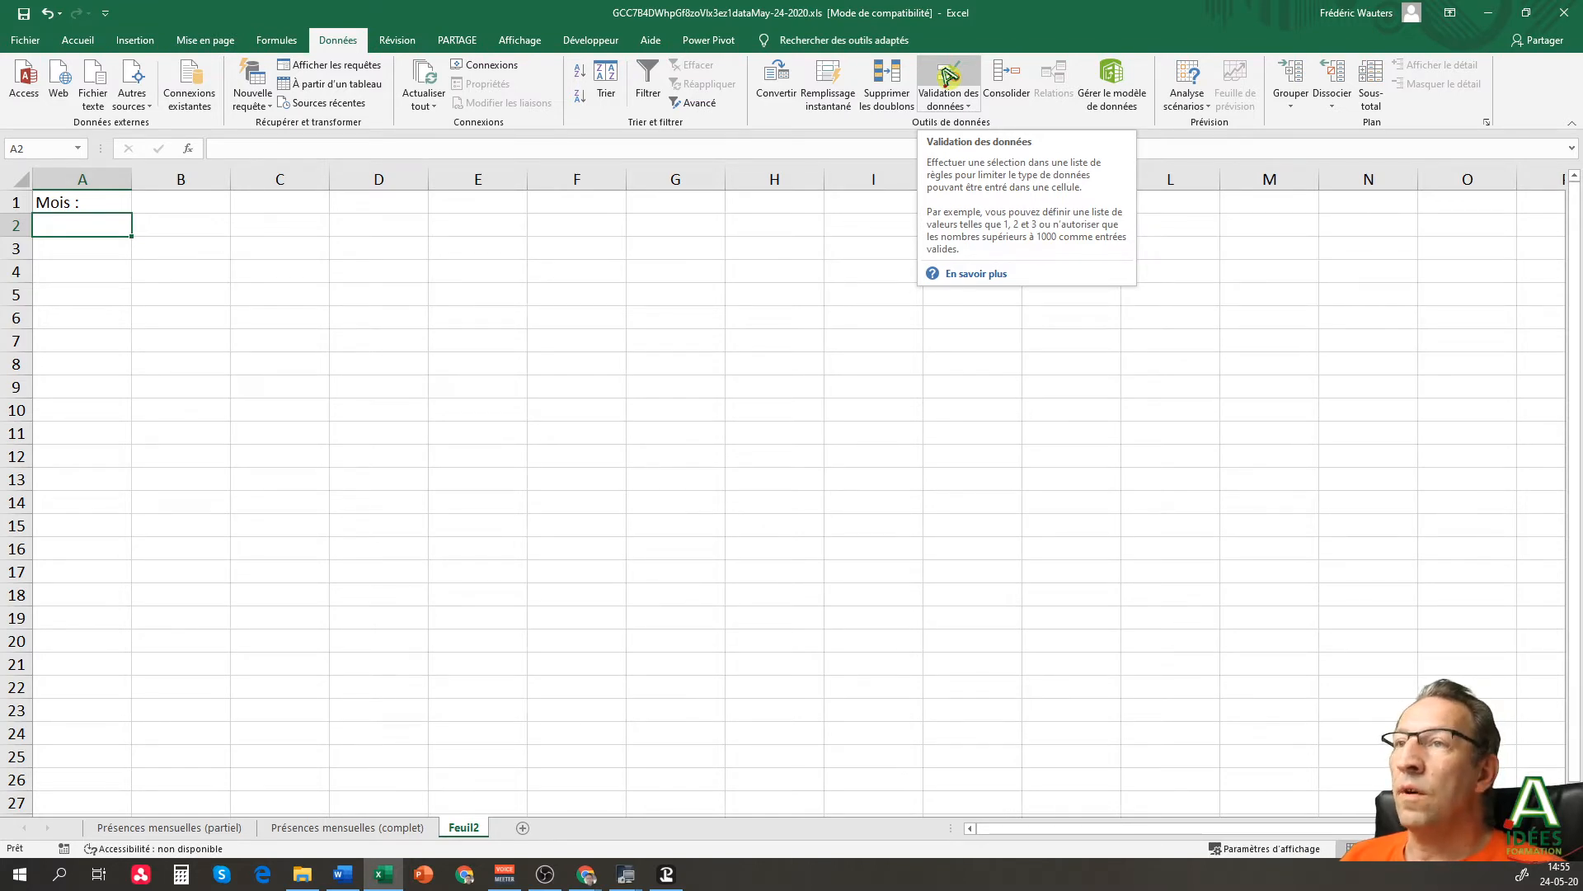
left_click(948, 76)
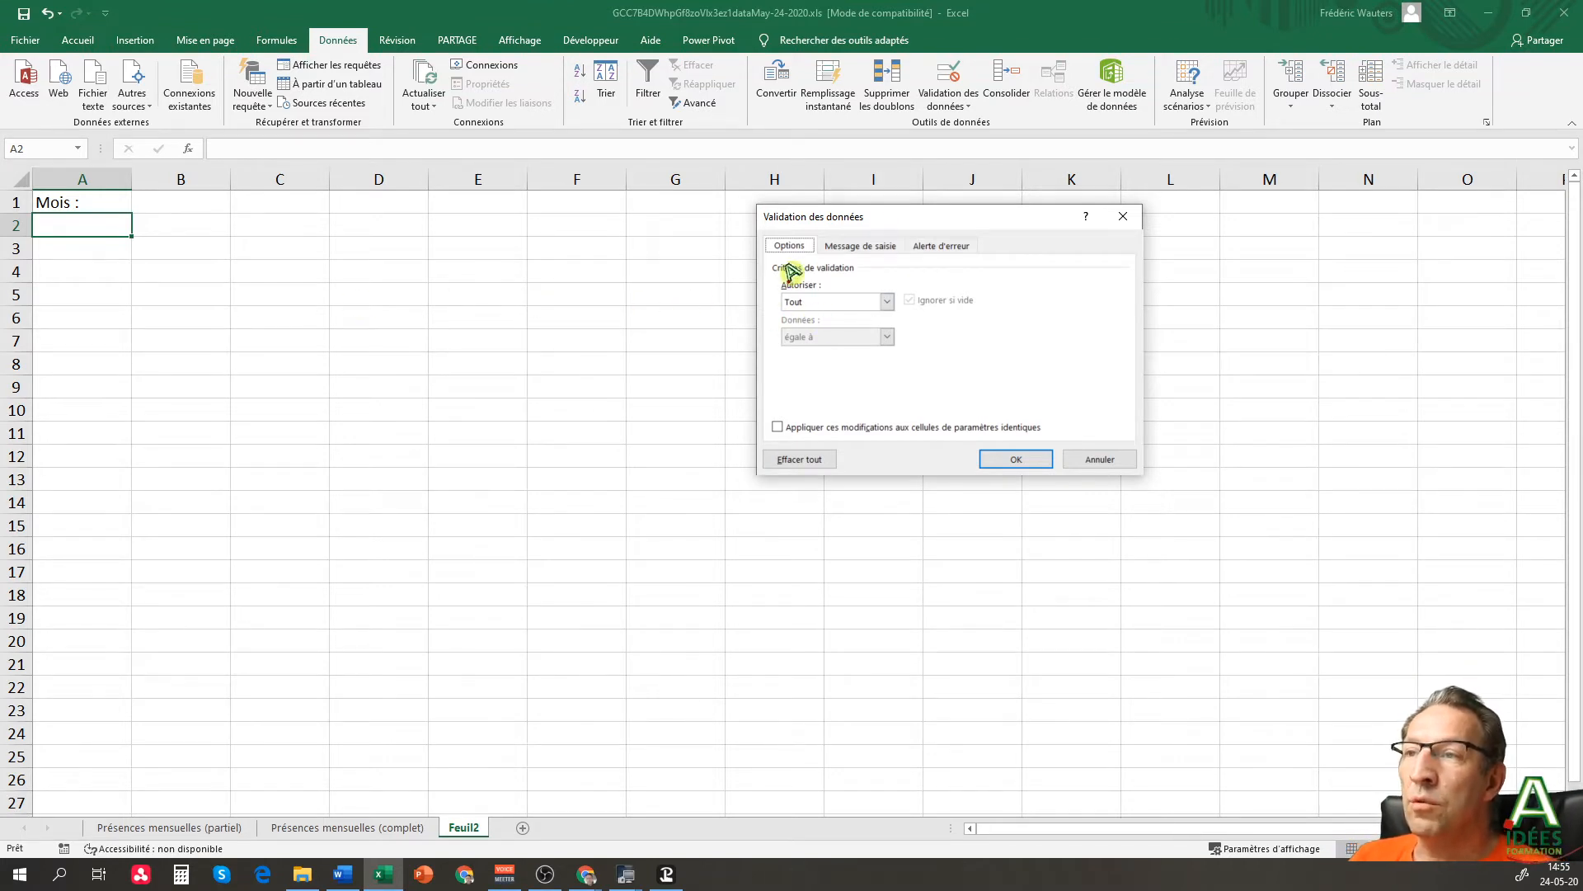
left_click(830, 303)
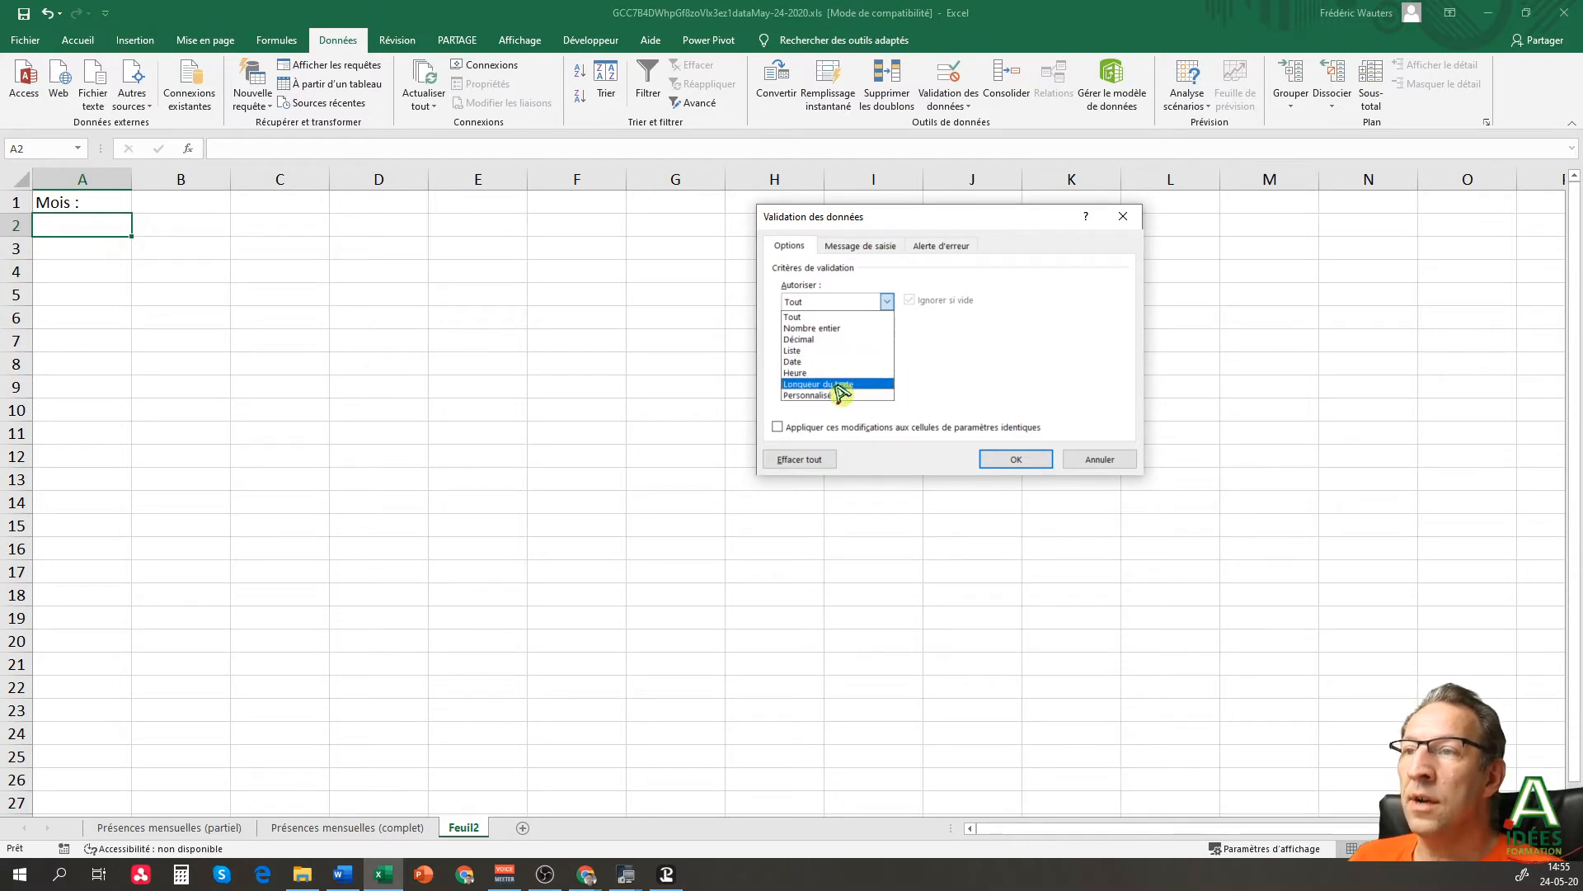
left_click(853, 330)
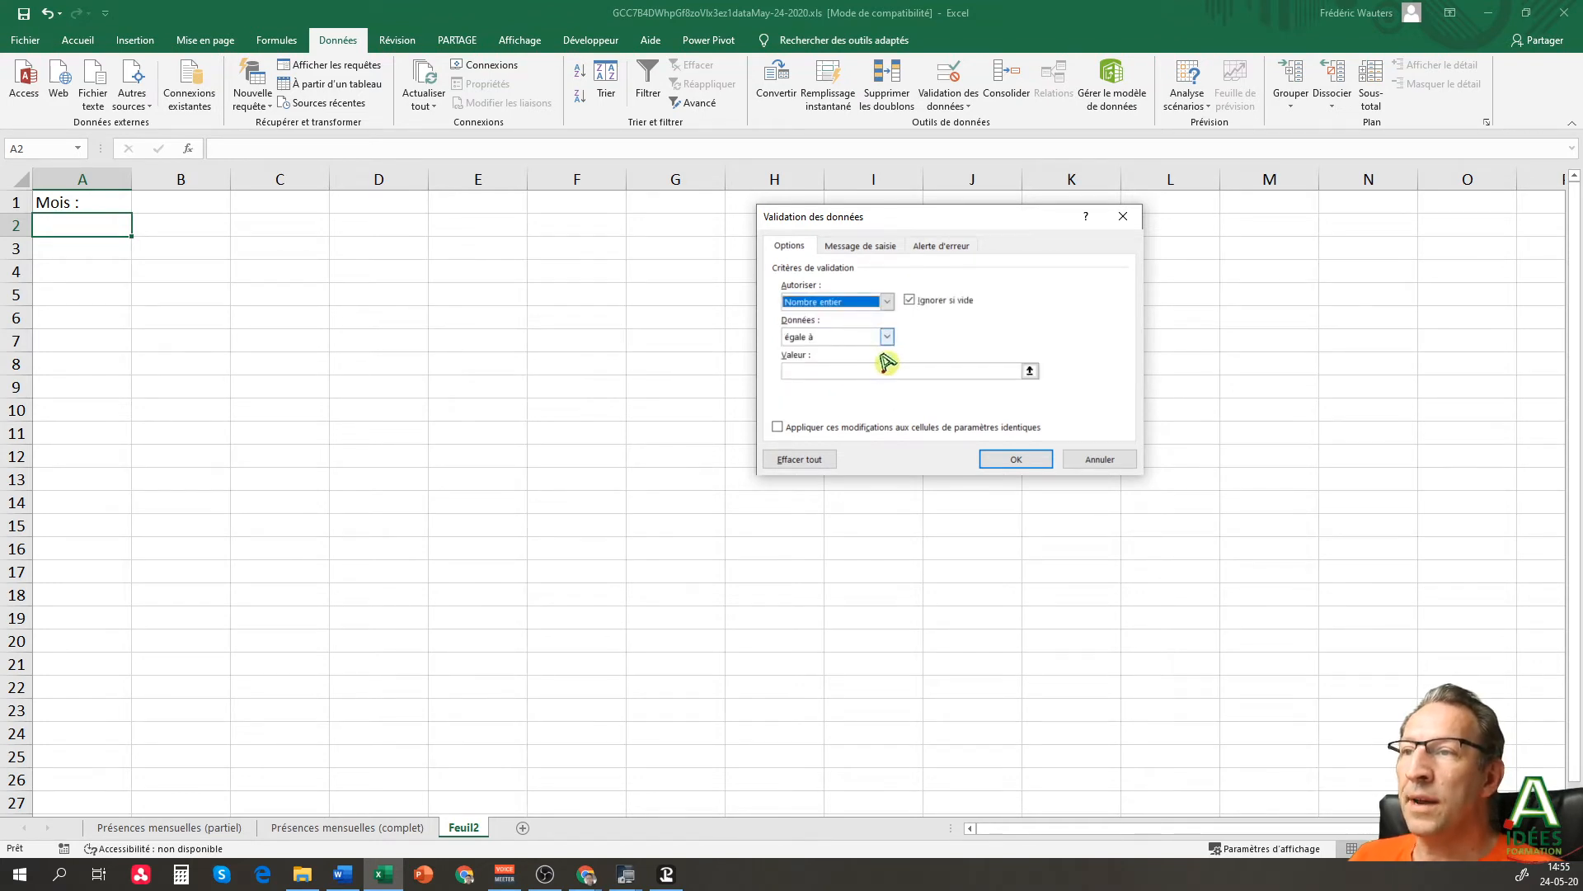
left_click(847, 339)
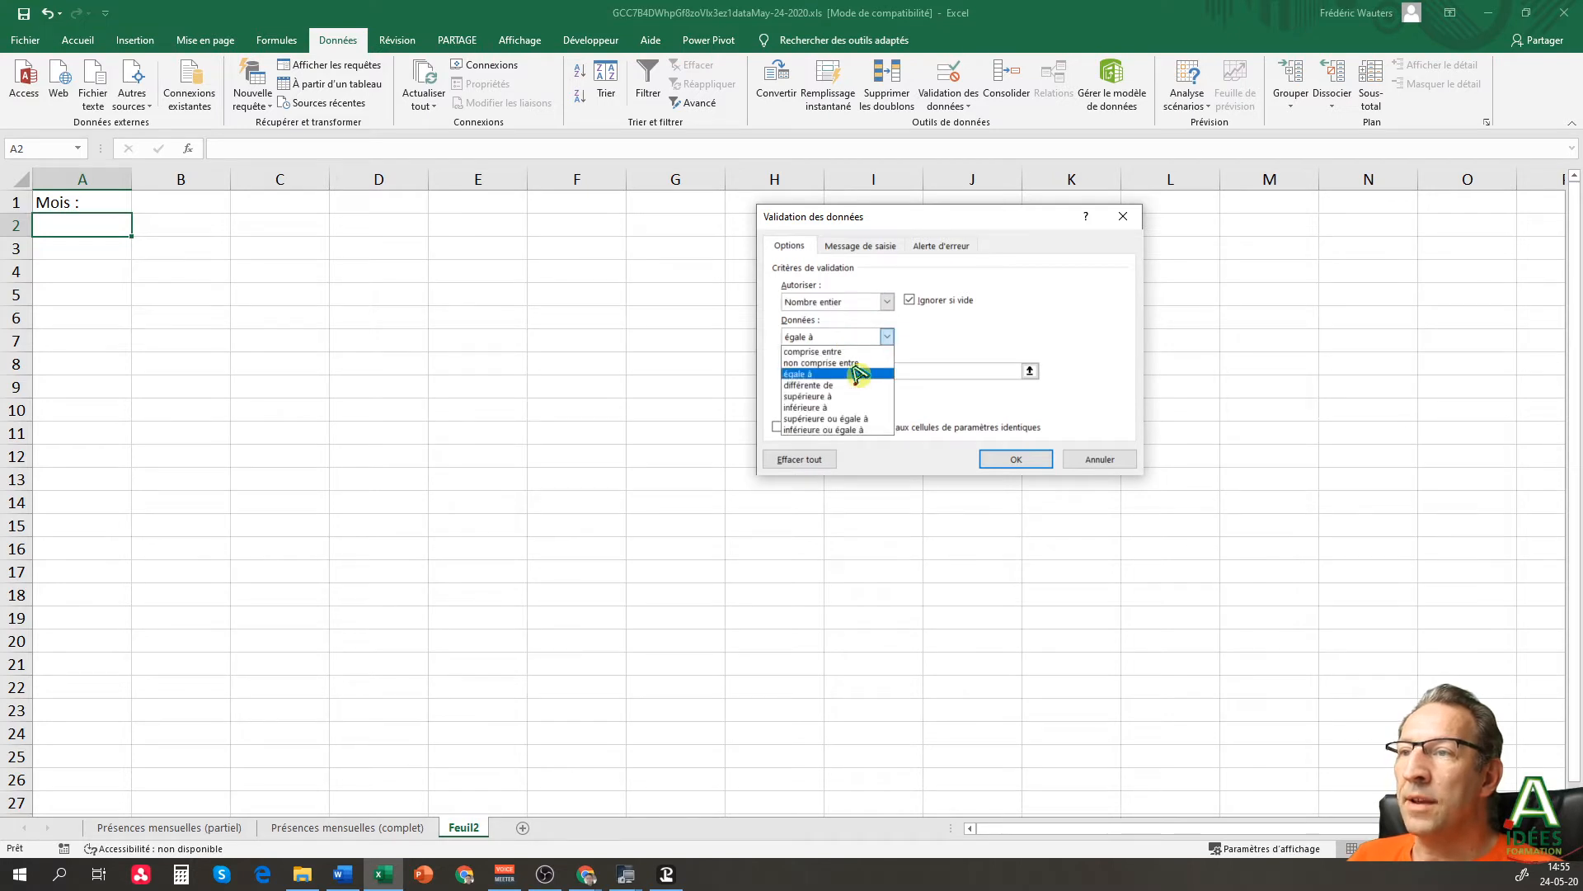
left_click(876, 352)
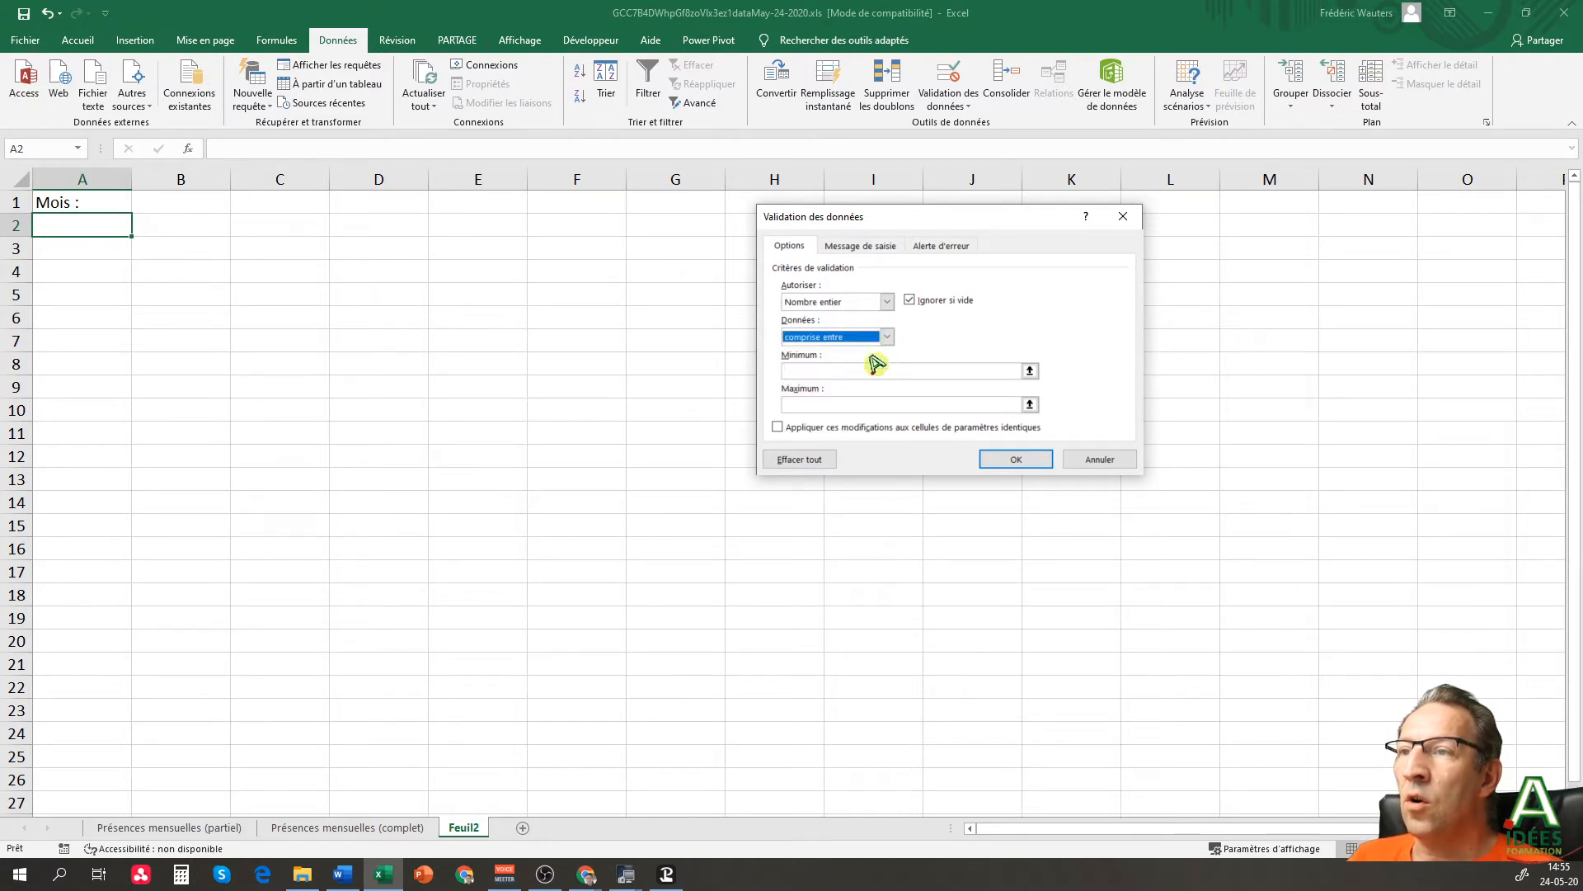
left_click(841, 371)
type("1")
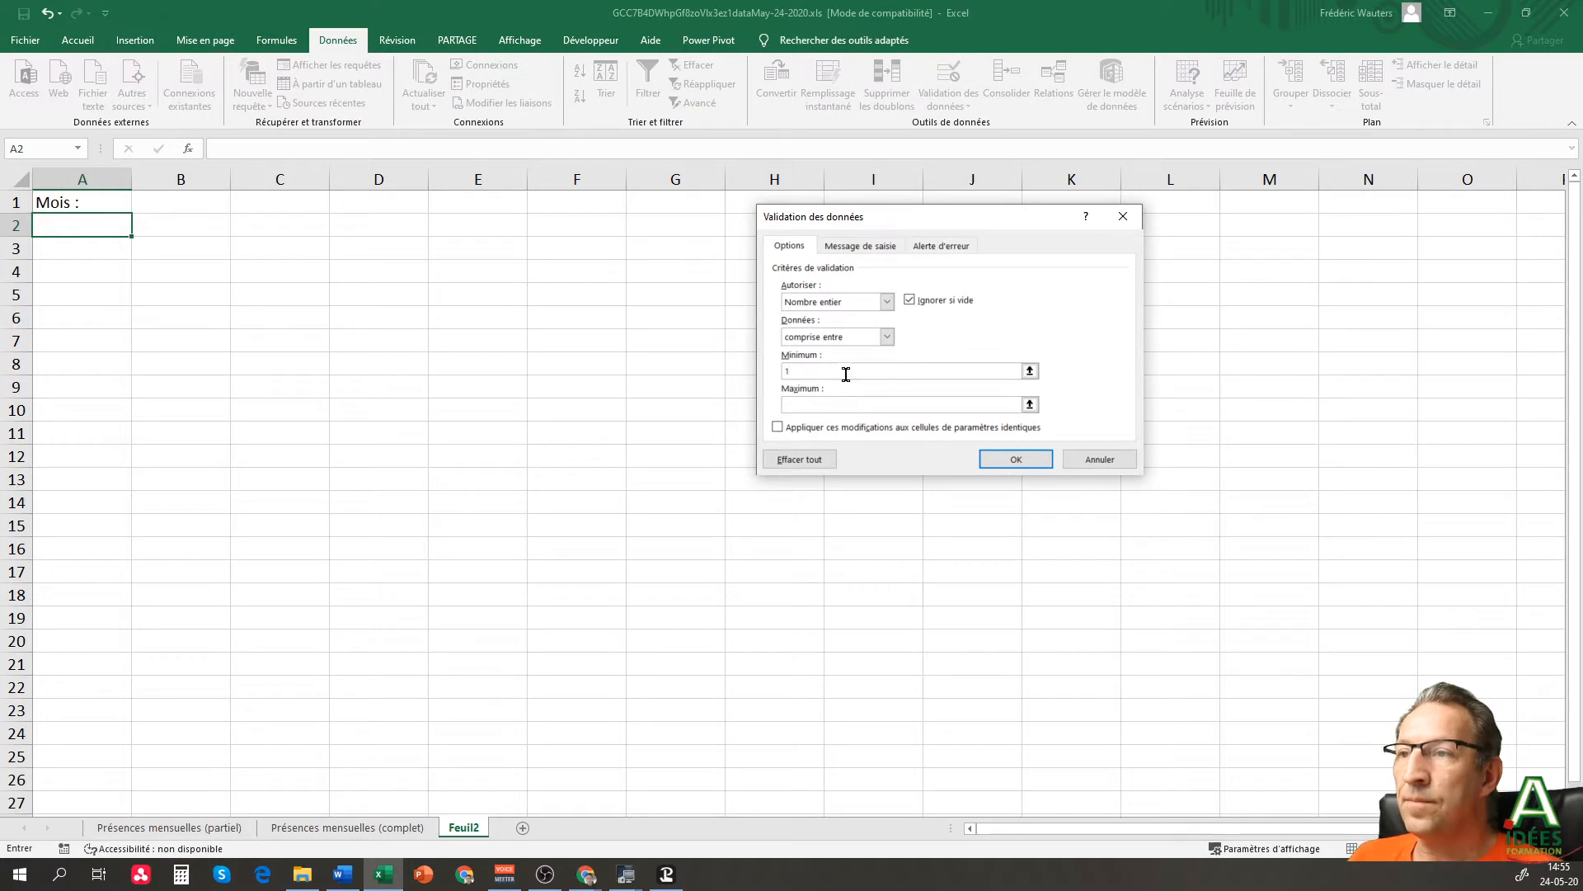
left_click(847, 404)
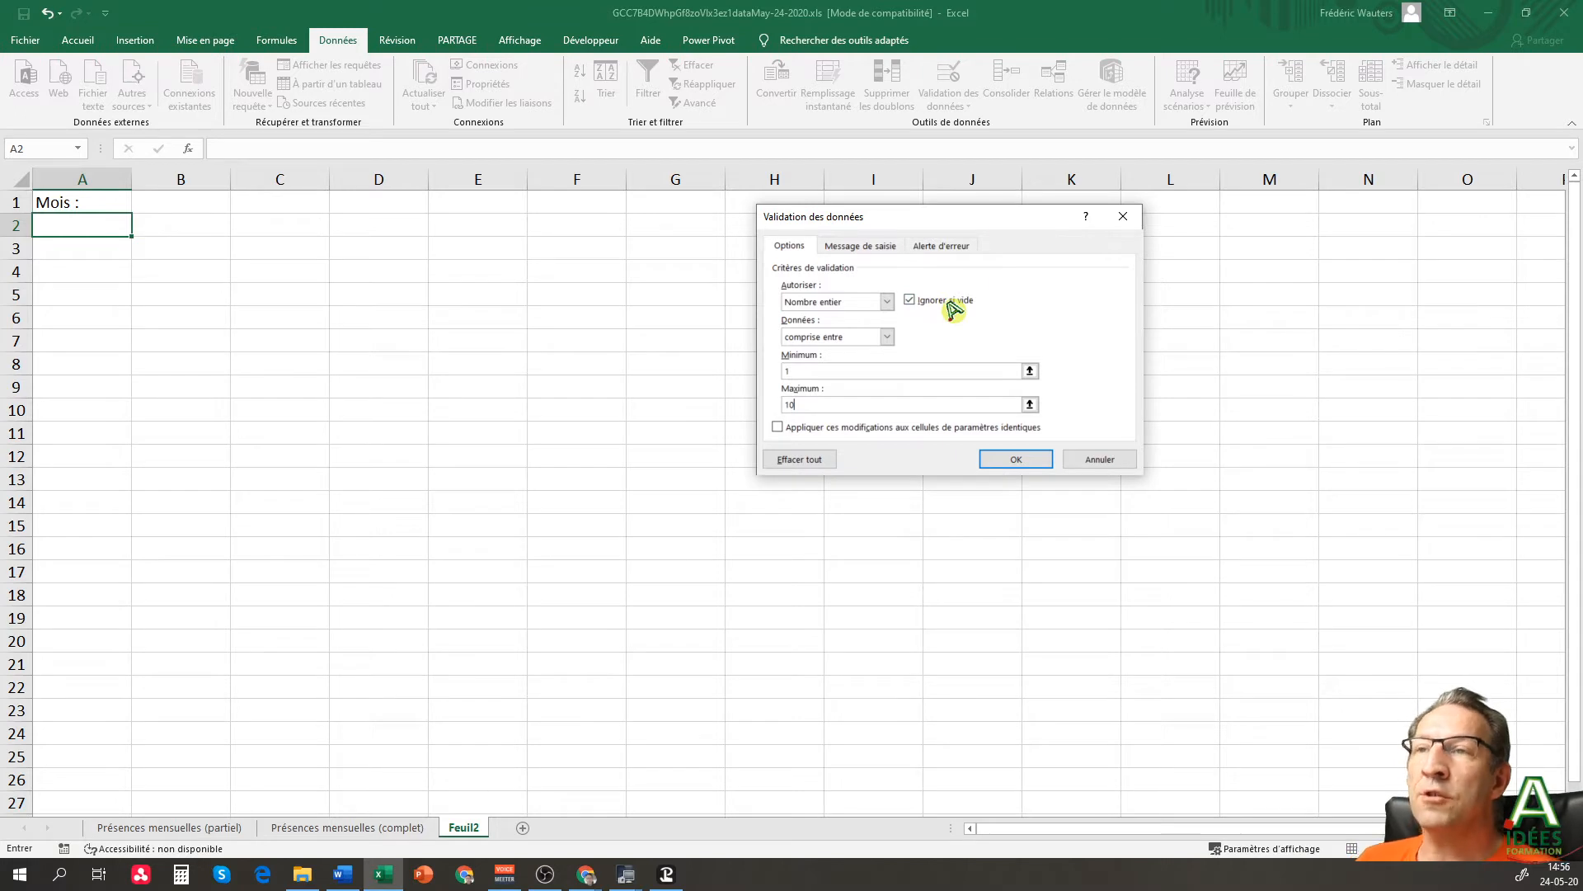
left_click(1009, 459)
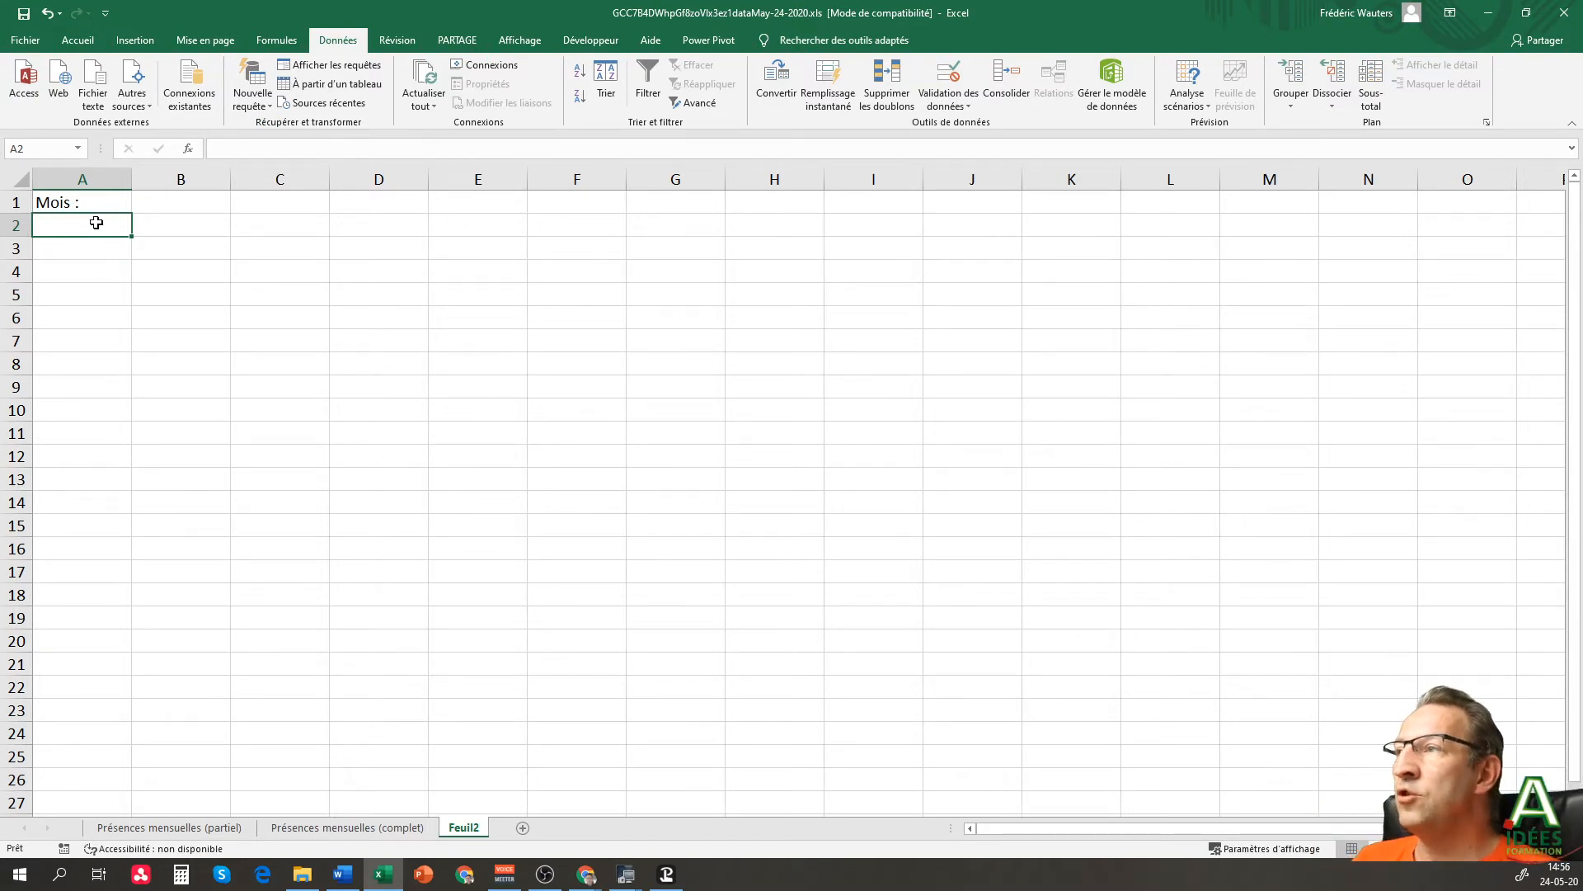
- Enter 7 in cell A2 and try to replace it with 7,5
type("7")
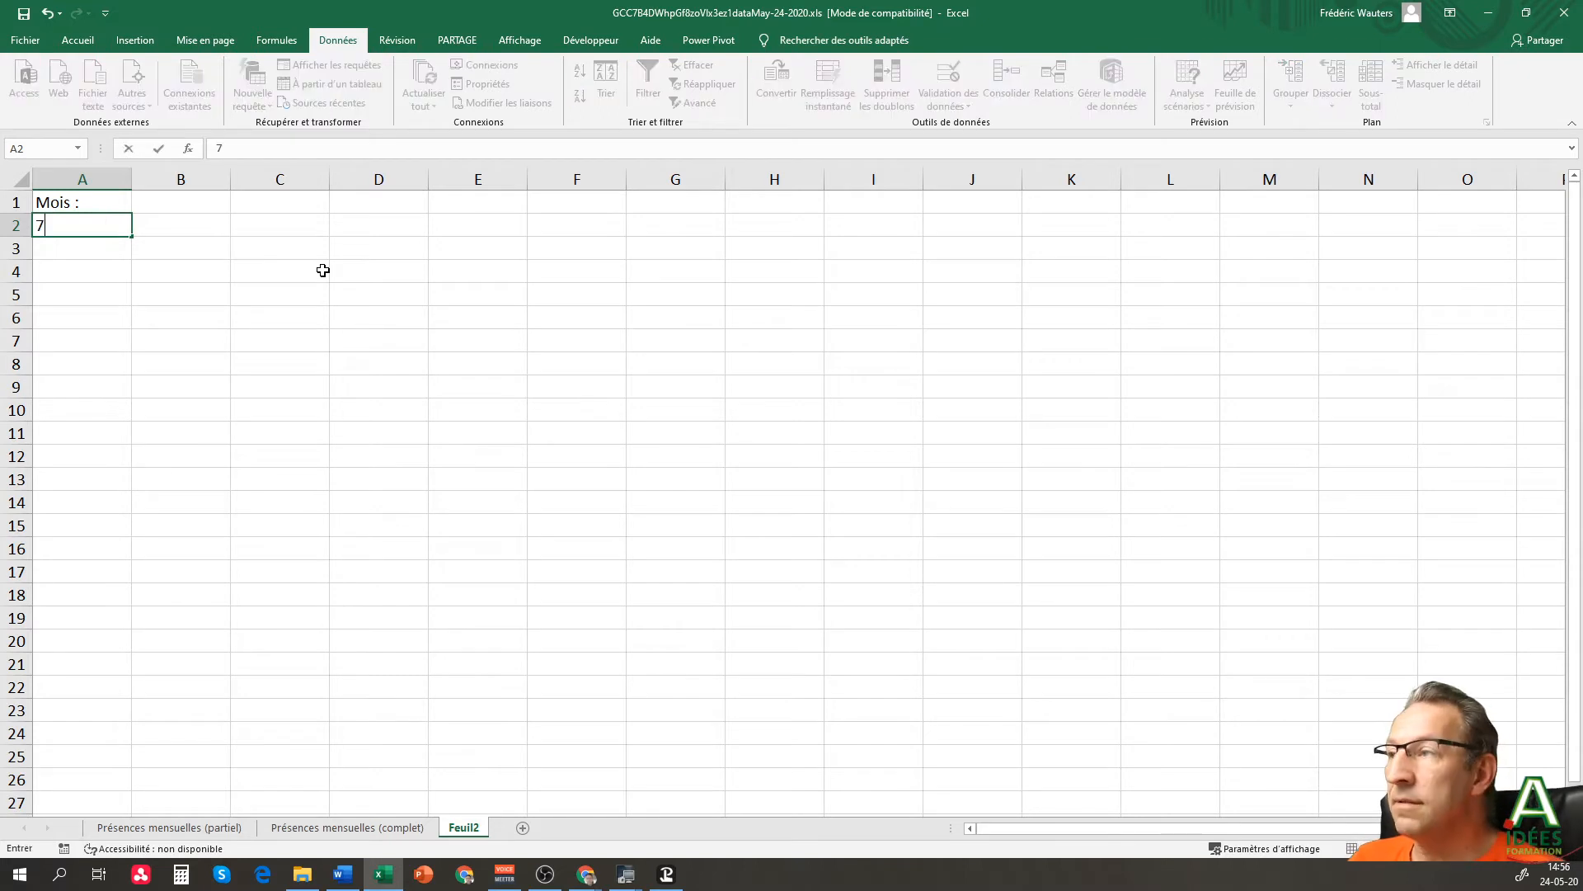
key("Return")
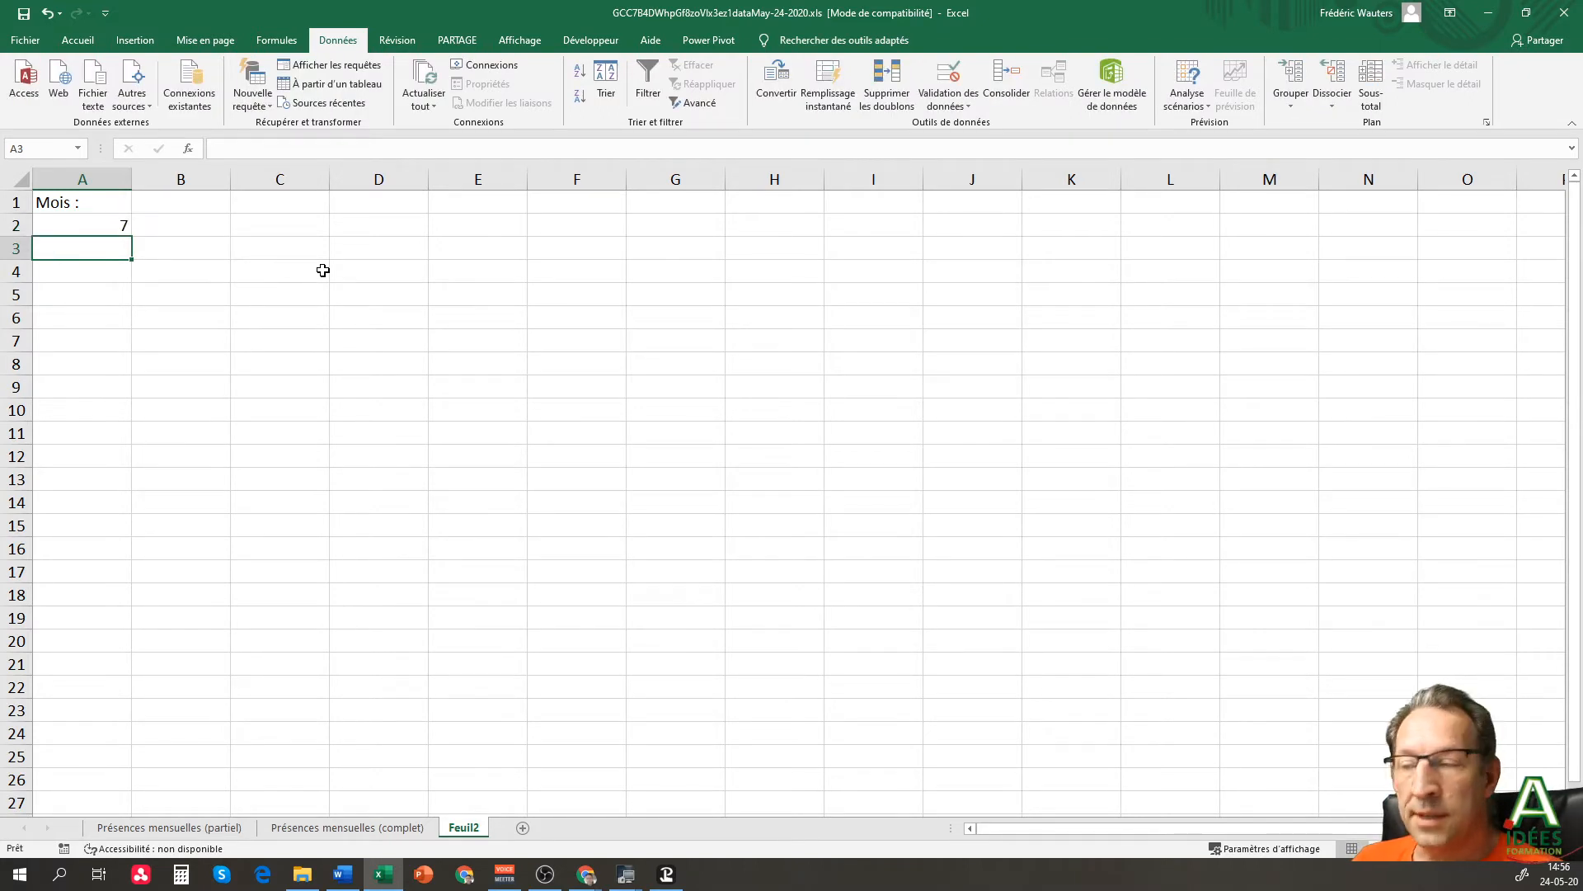
left_click(79, 230)
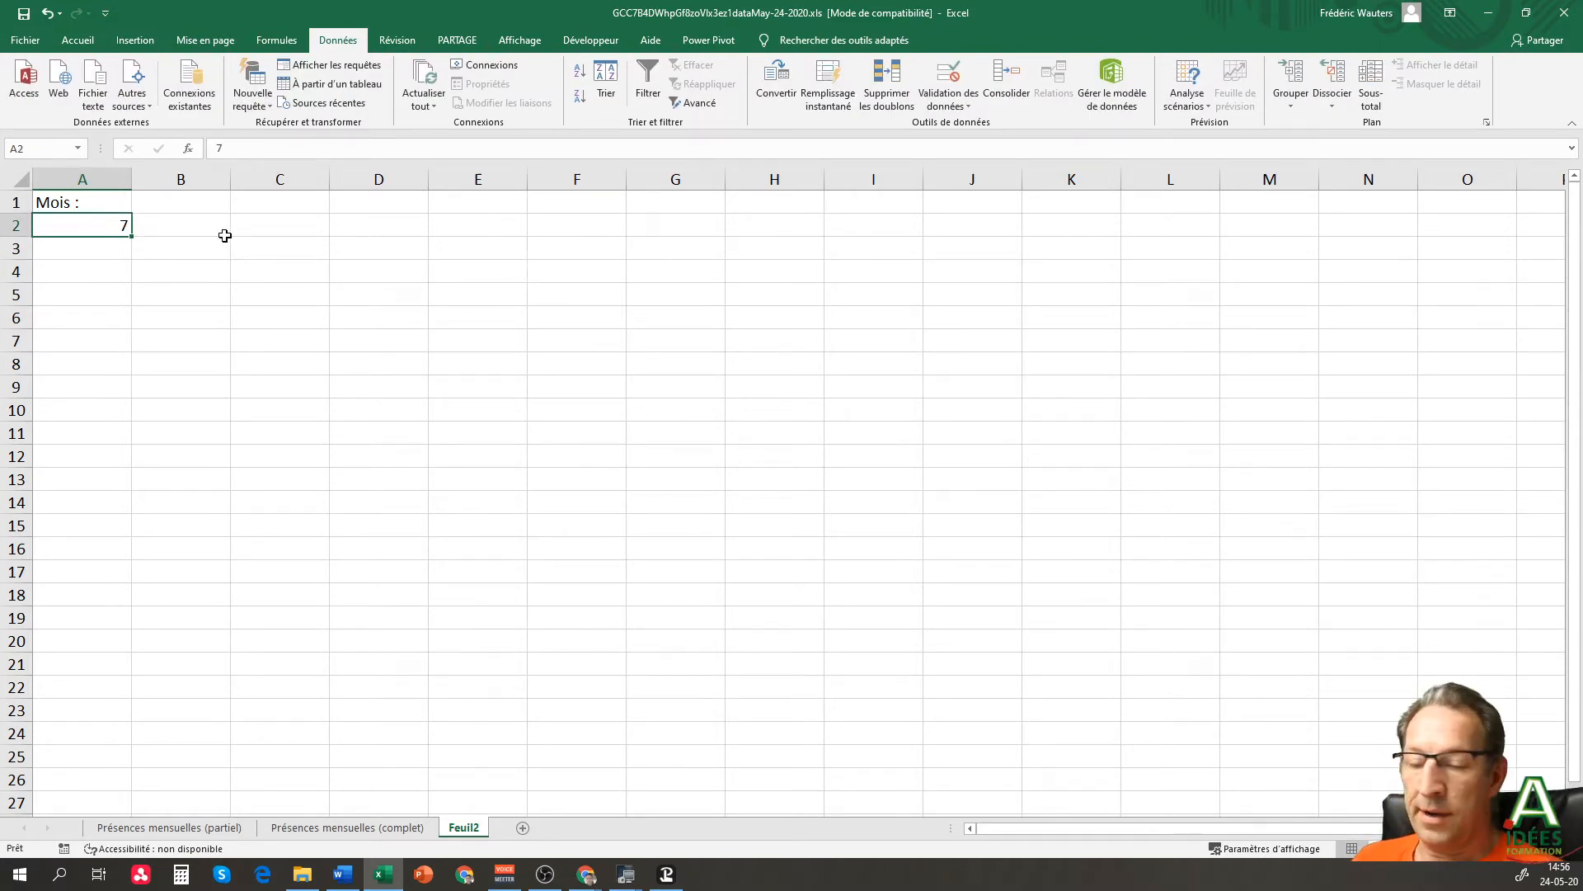
type("7,5")
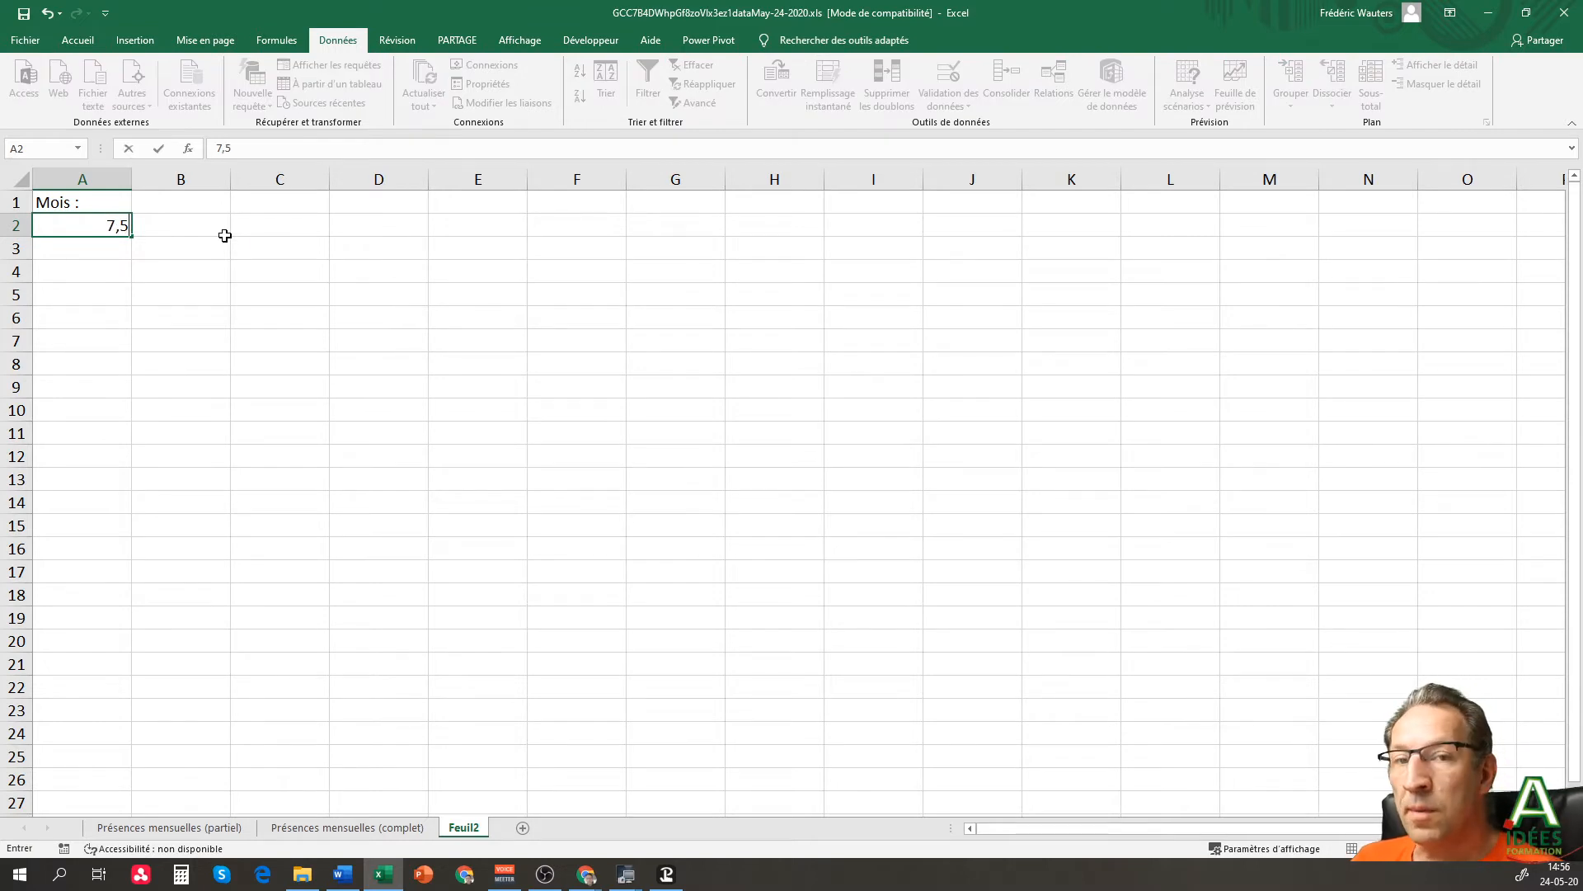
key("Return")
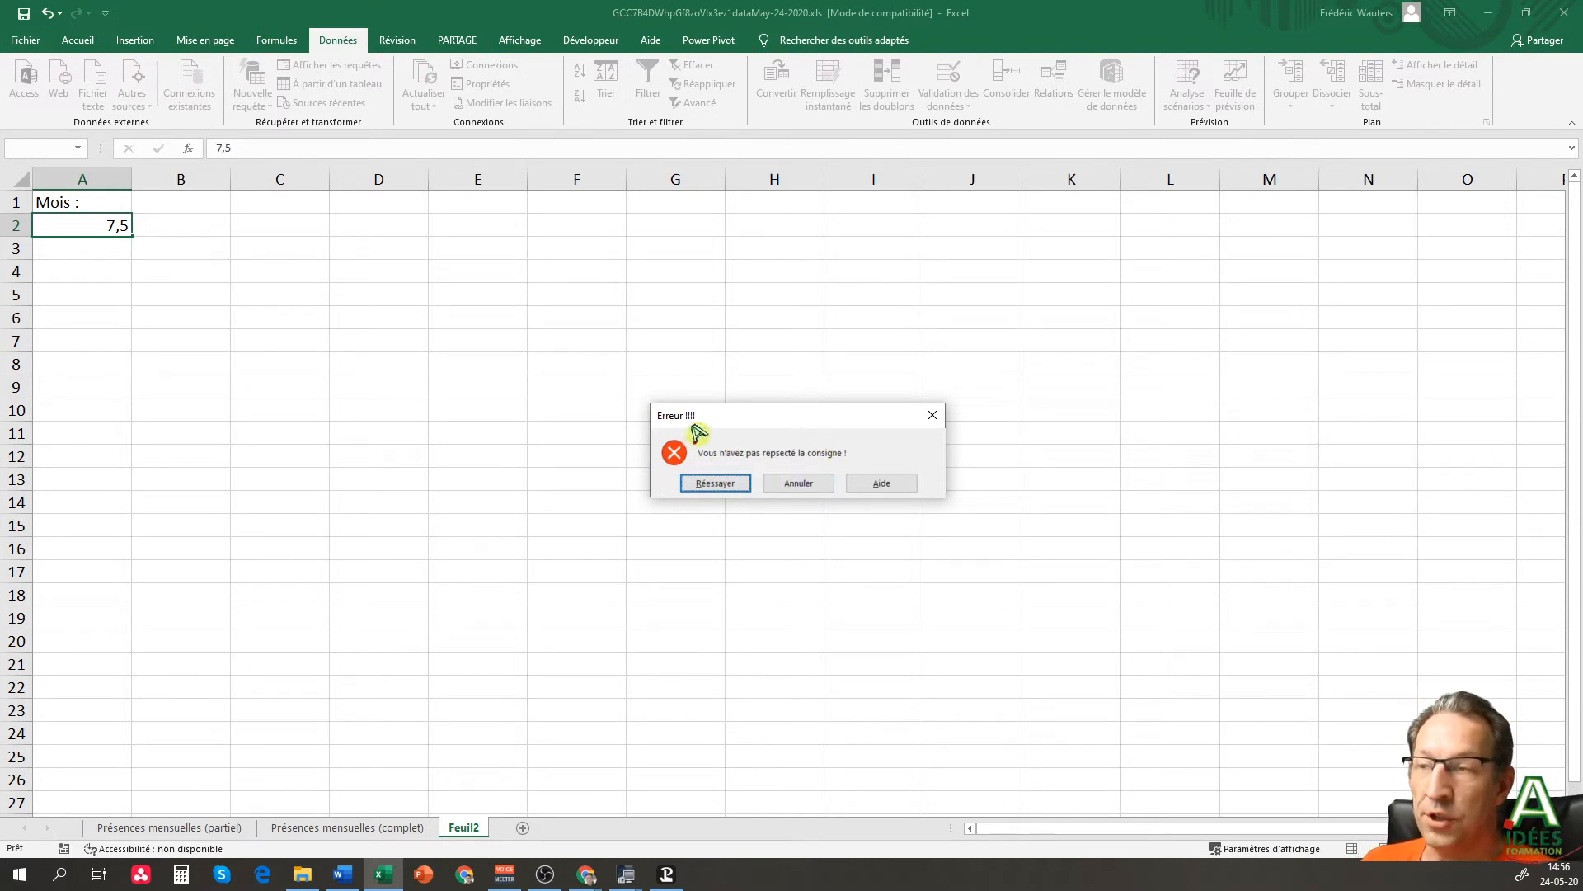
left_click(797, 485)
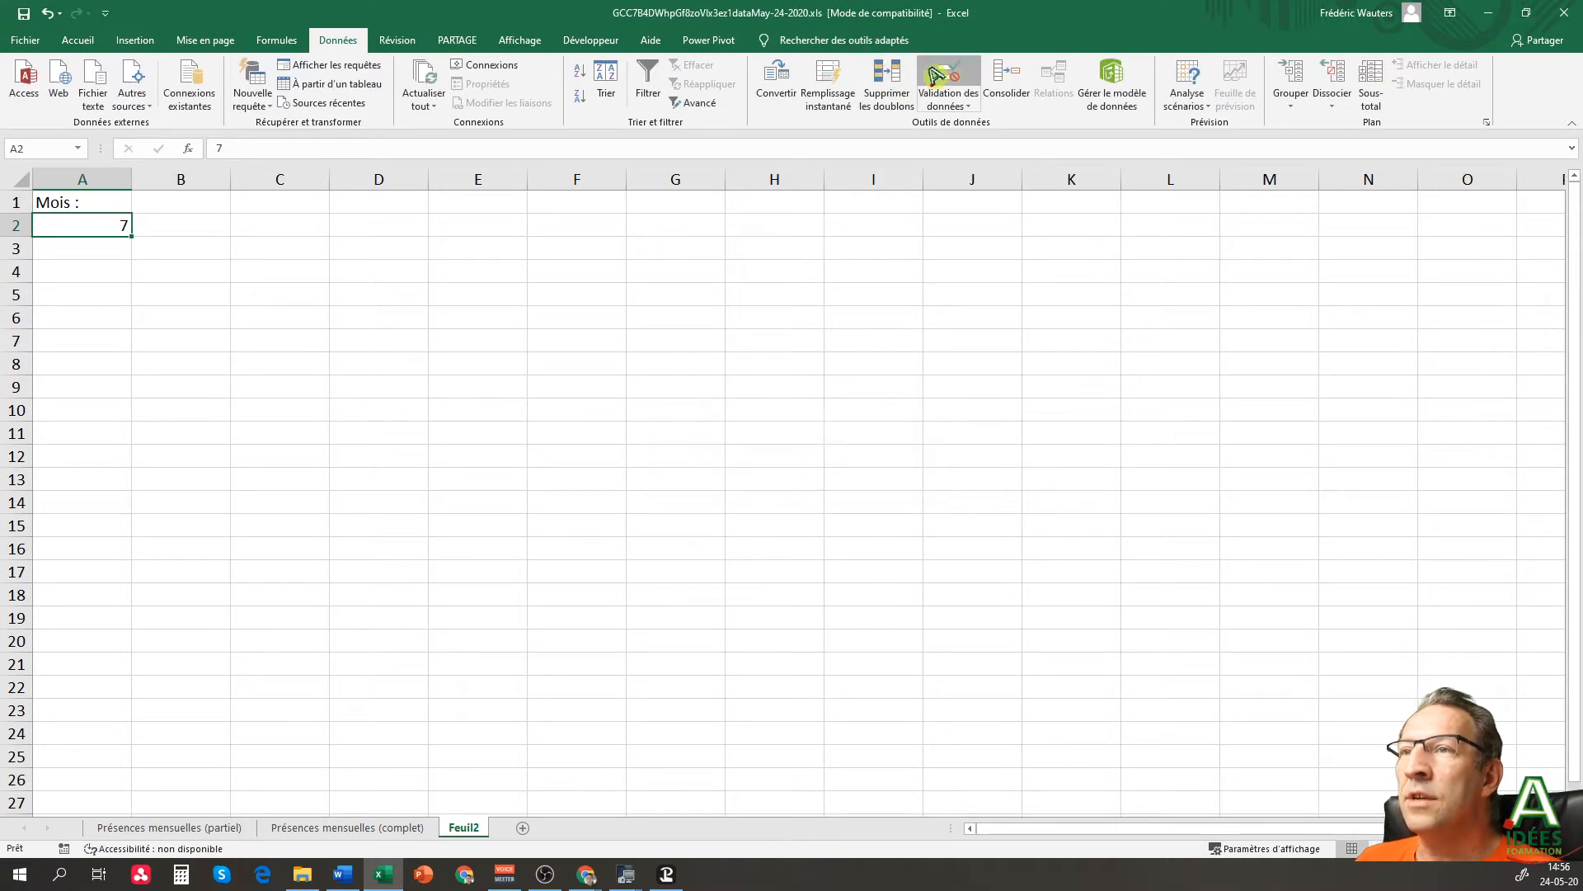
- Clear the custom title and message from the error alert in cell A2's data validation
left_click(947, 79)
left_click(876, 245)
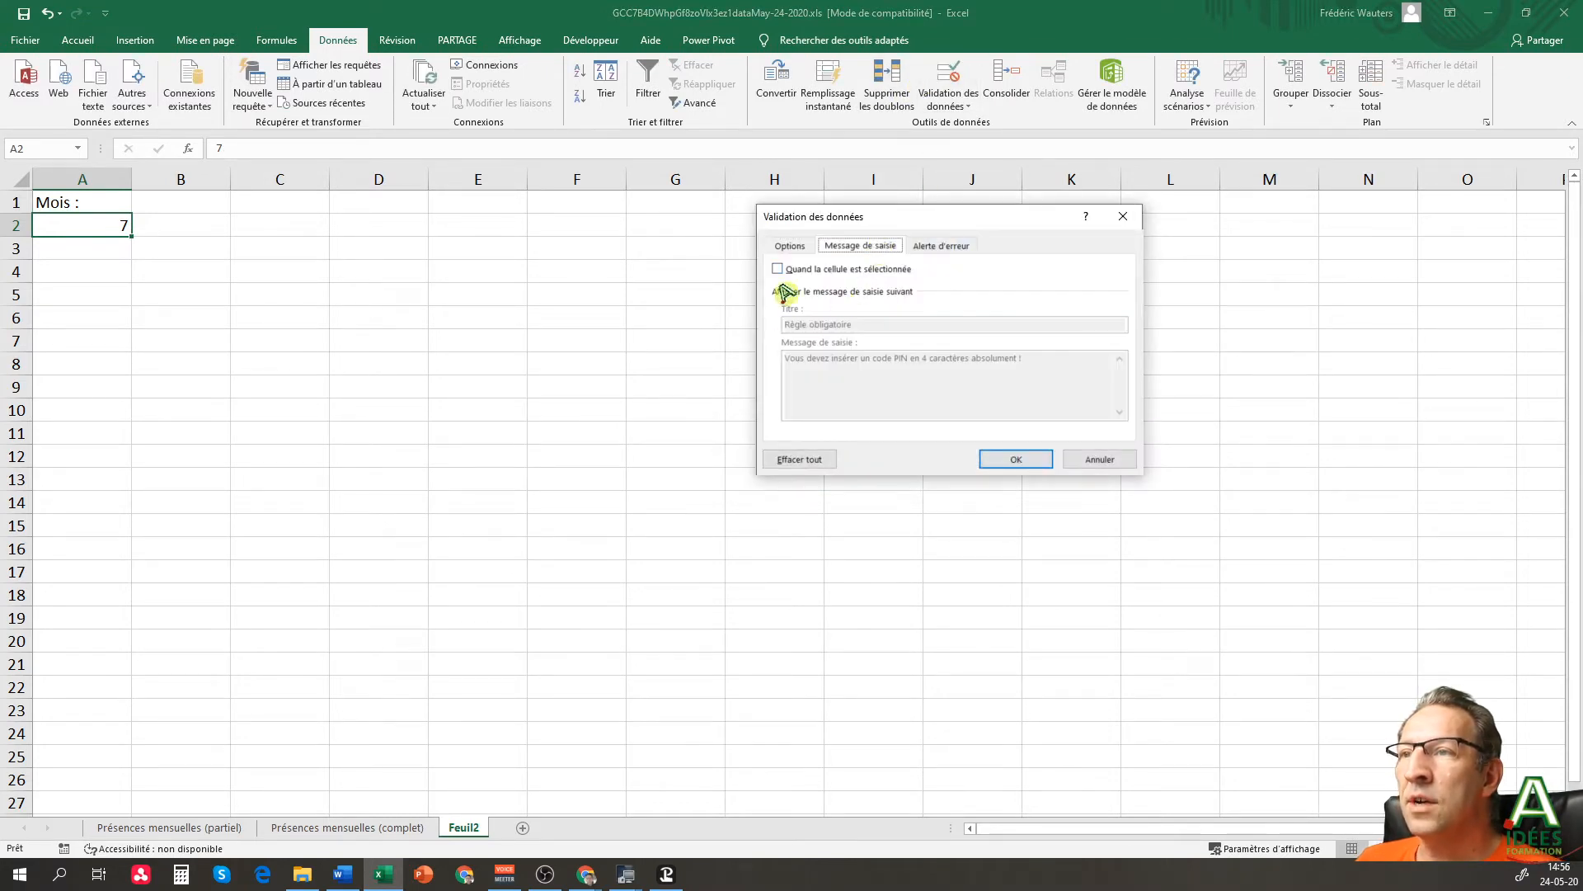
left_click(947, 241)
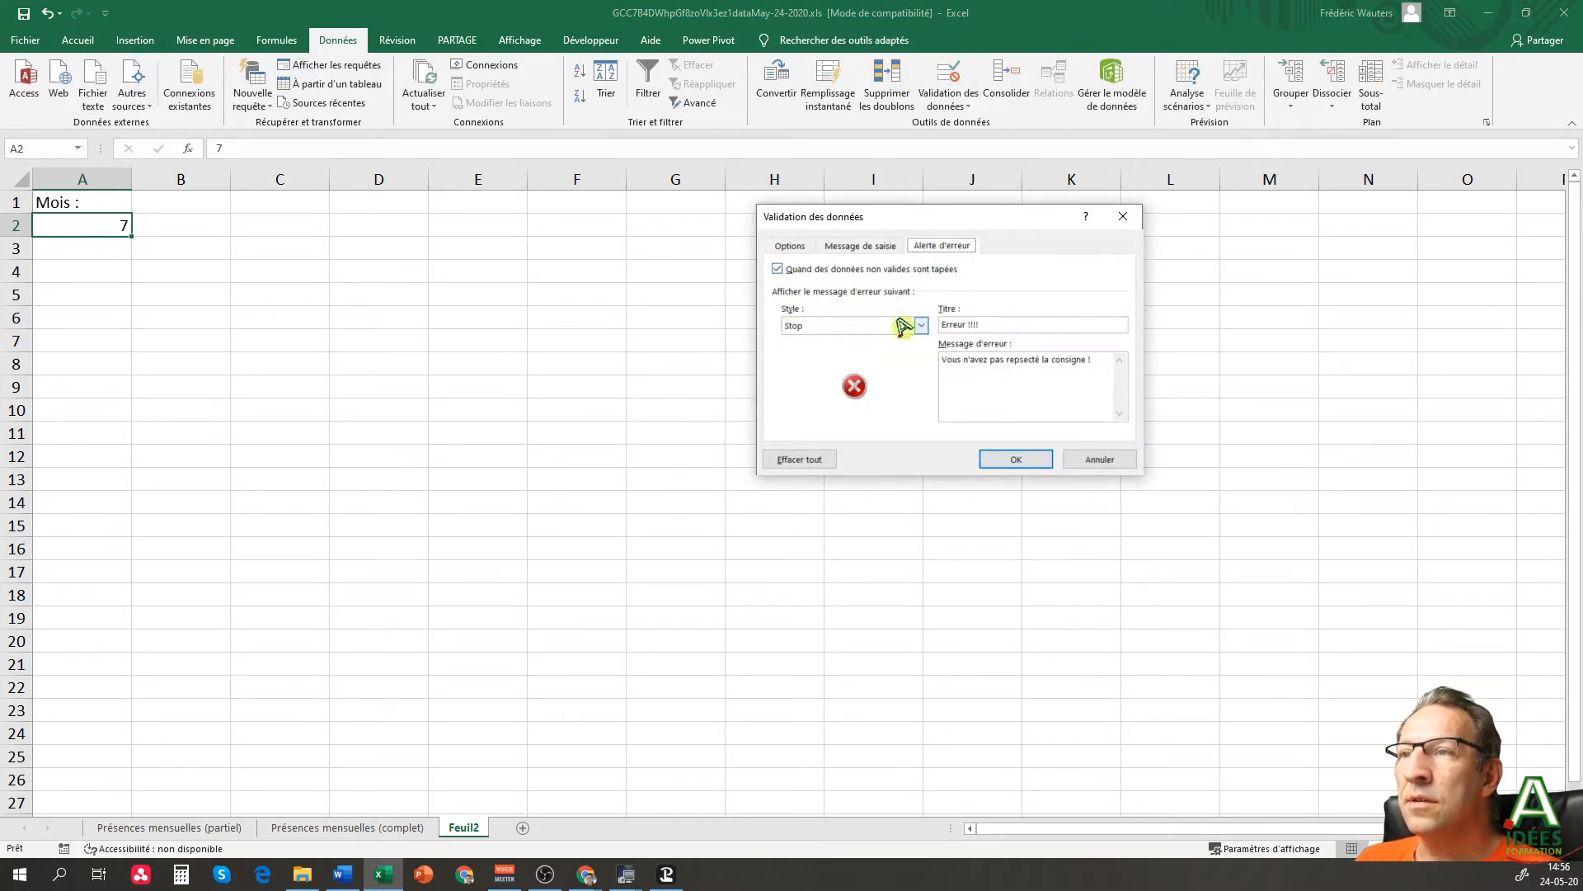
left_click_drag(1093, 360, 940, 361)
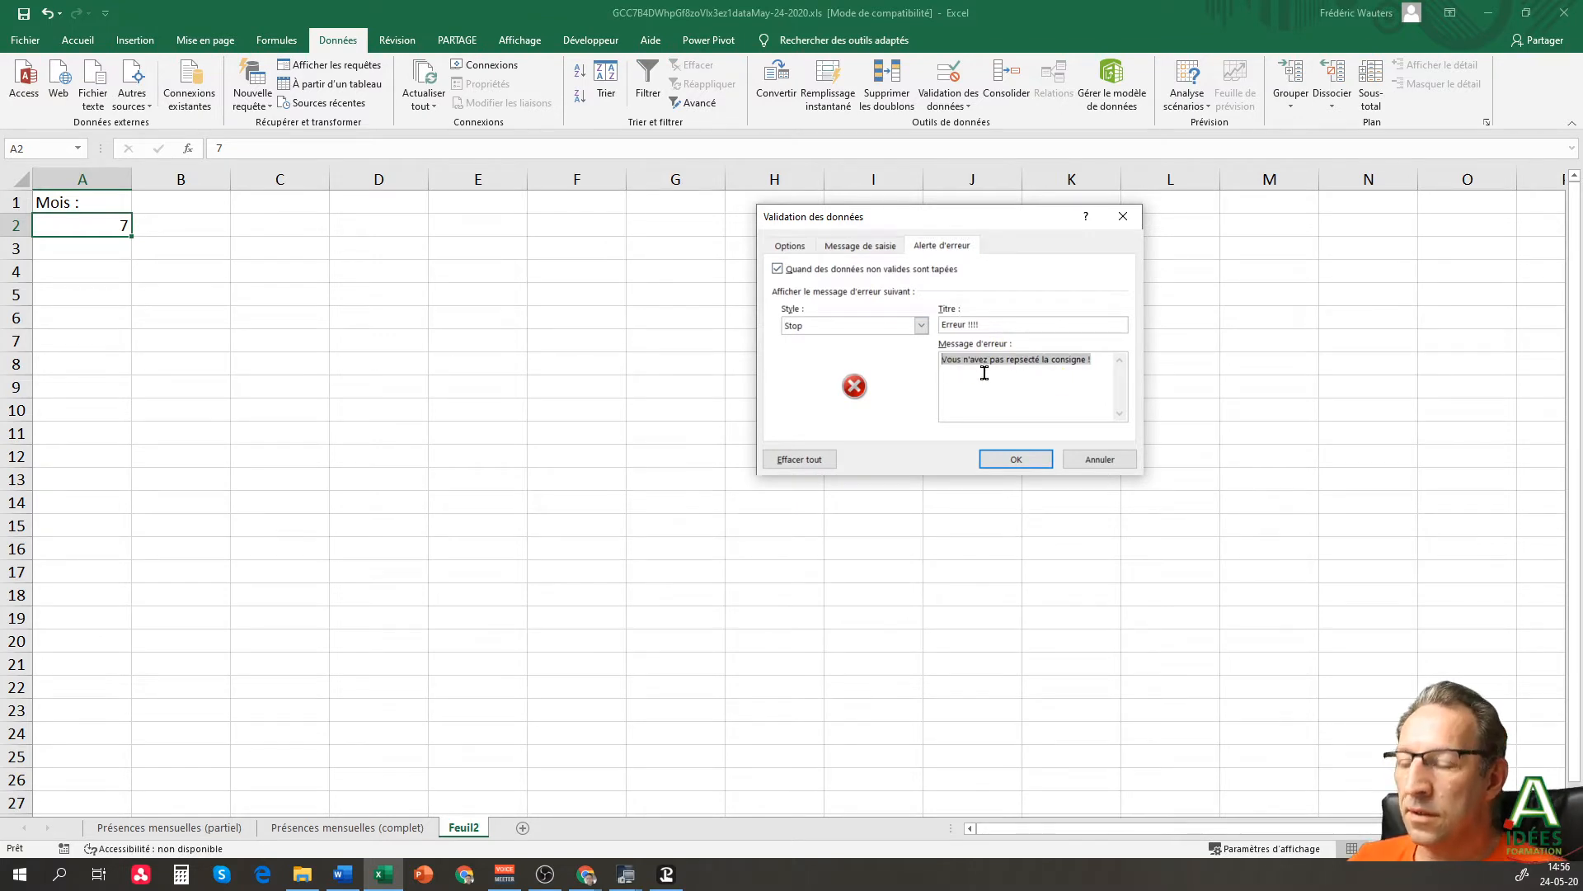
key("Delete")
left_click_drag(1066, 325, 858, 304)
key("Delete")
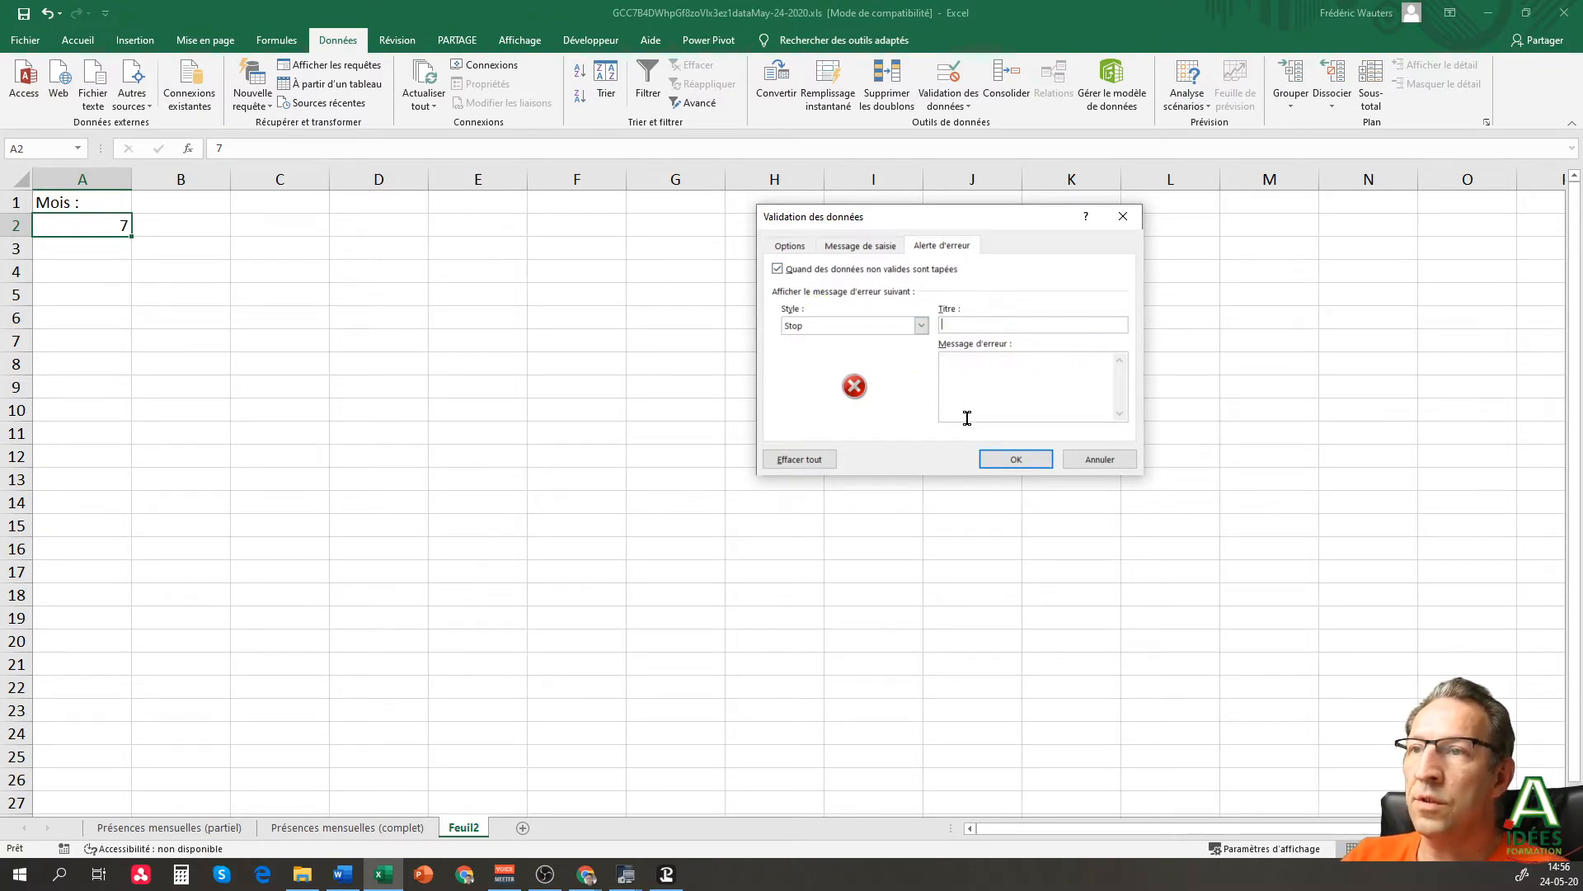
left_click(1013, 459)
- Try the value 7,5 in cell A2 again and correct the entry to 7
type("7")
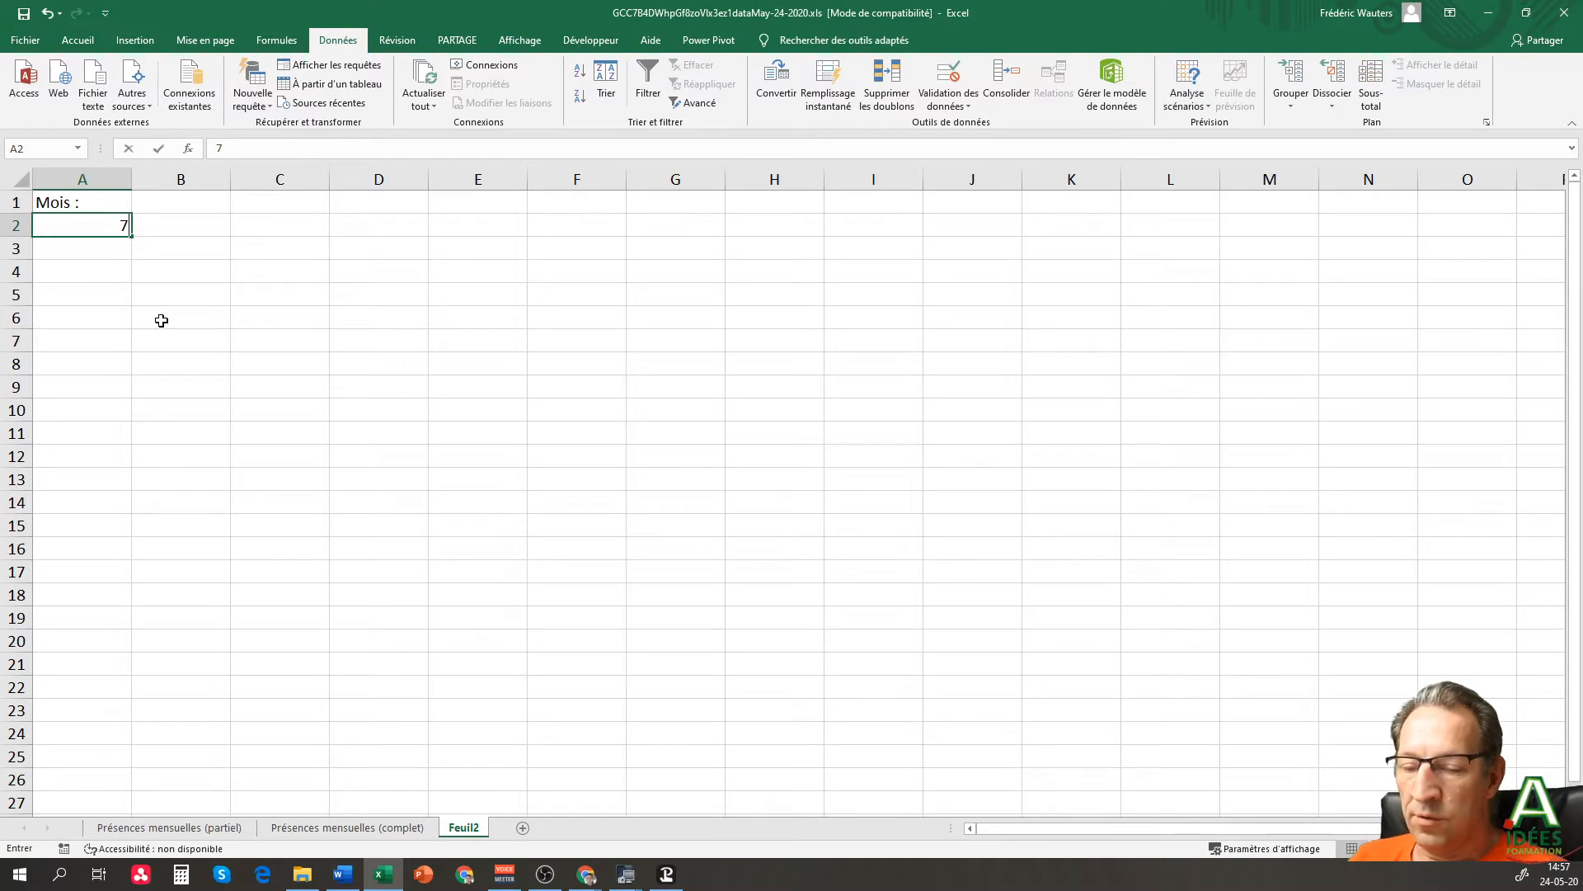
type(",5")
key("Return")
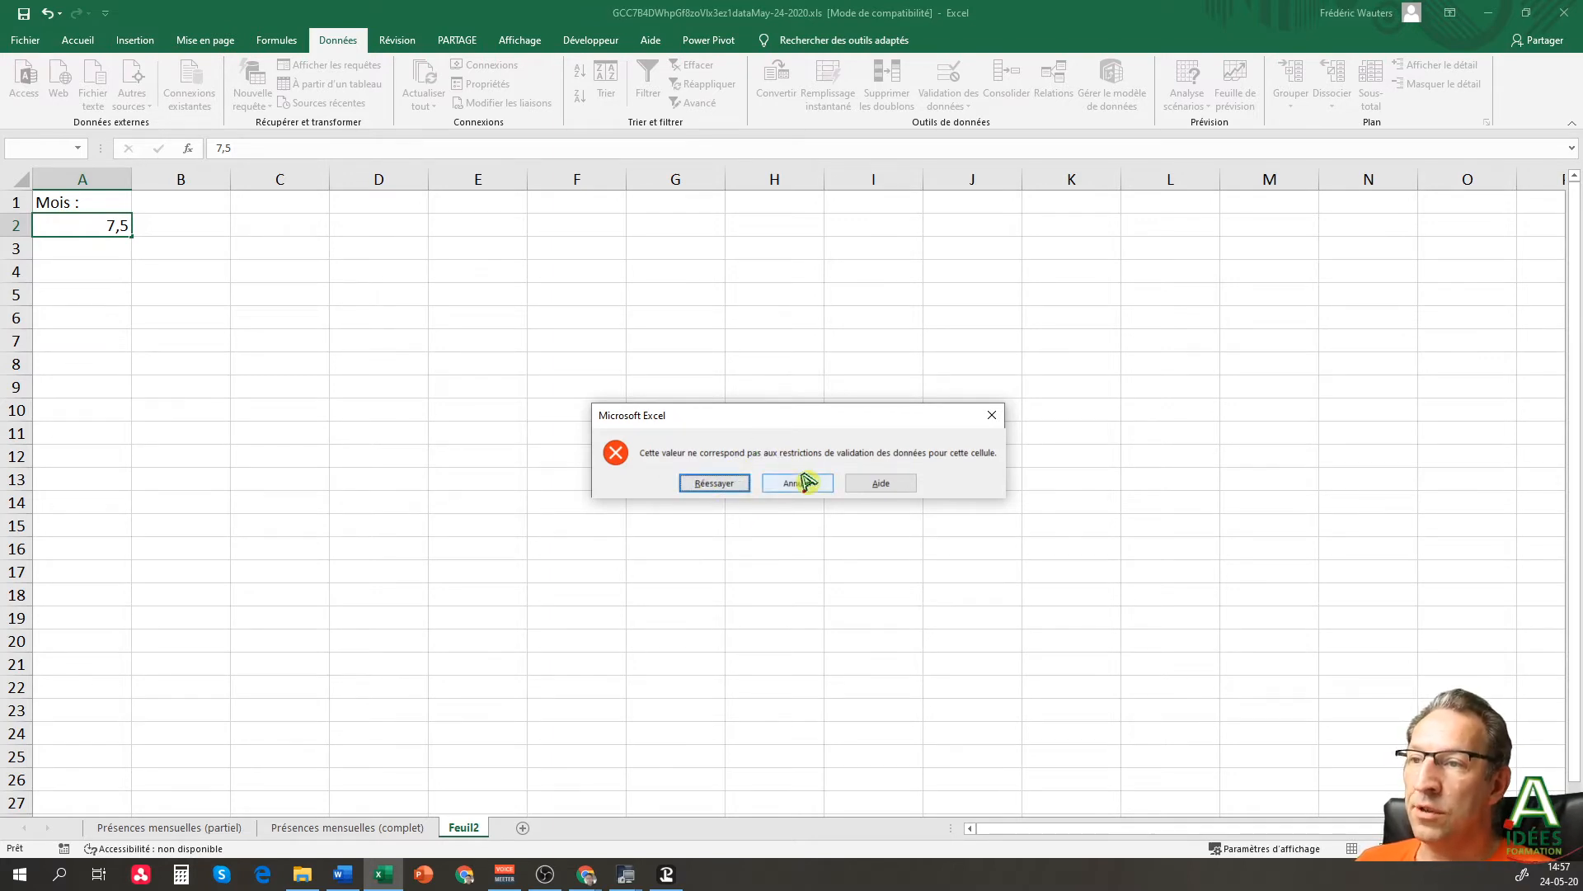
left_click(704, 487)
type("7")
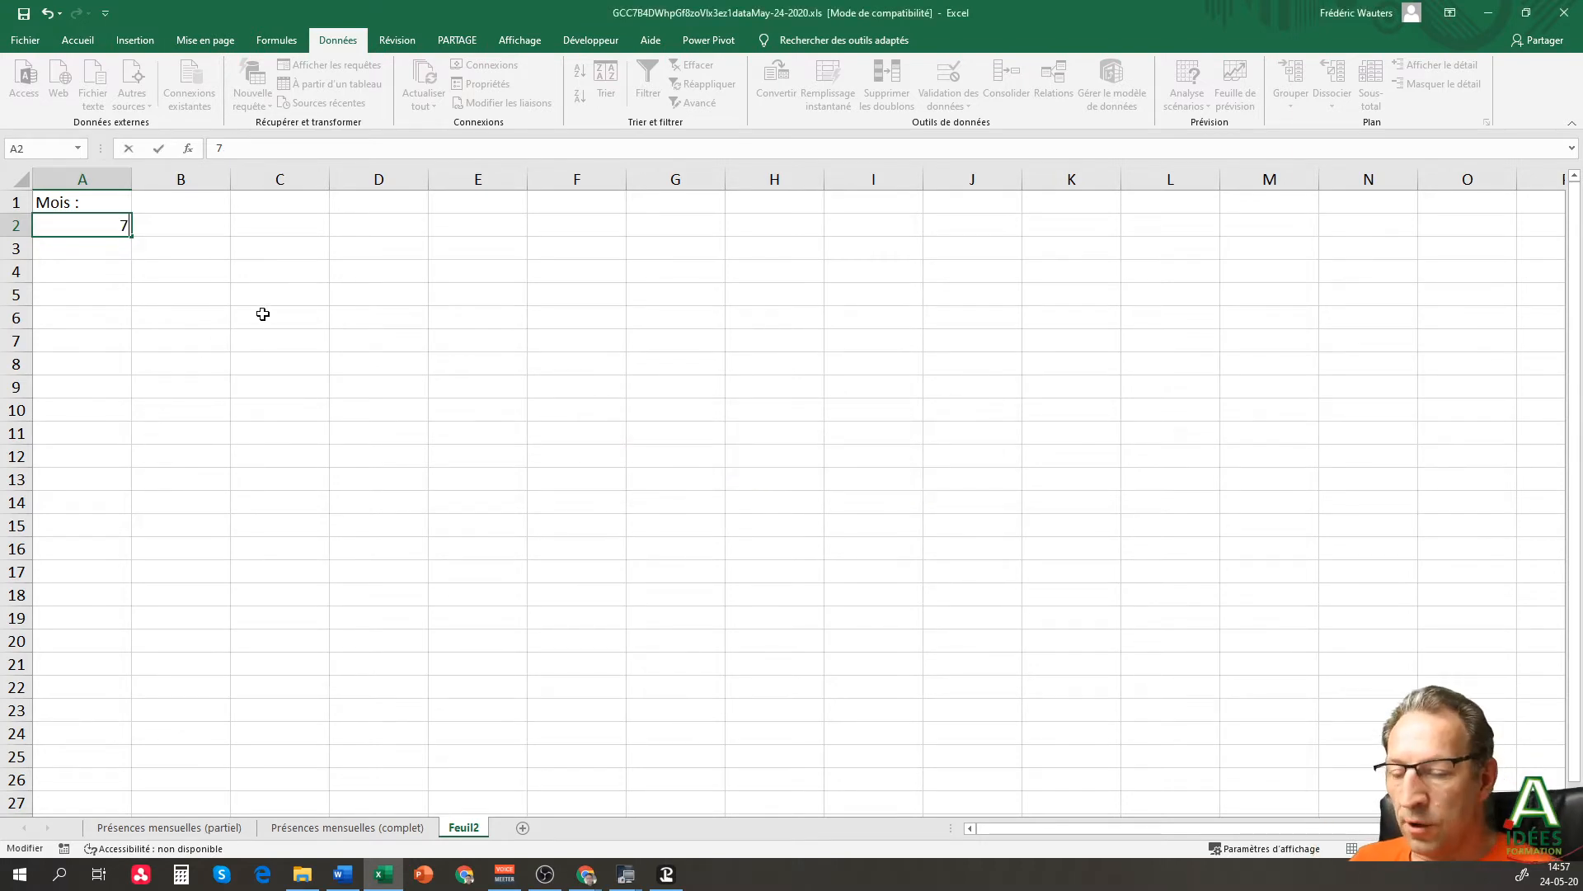
key("Return")
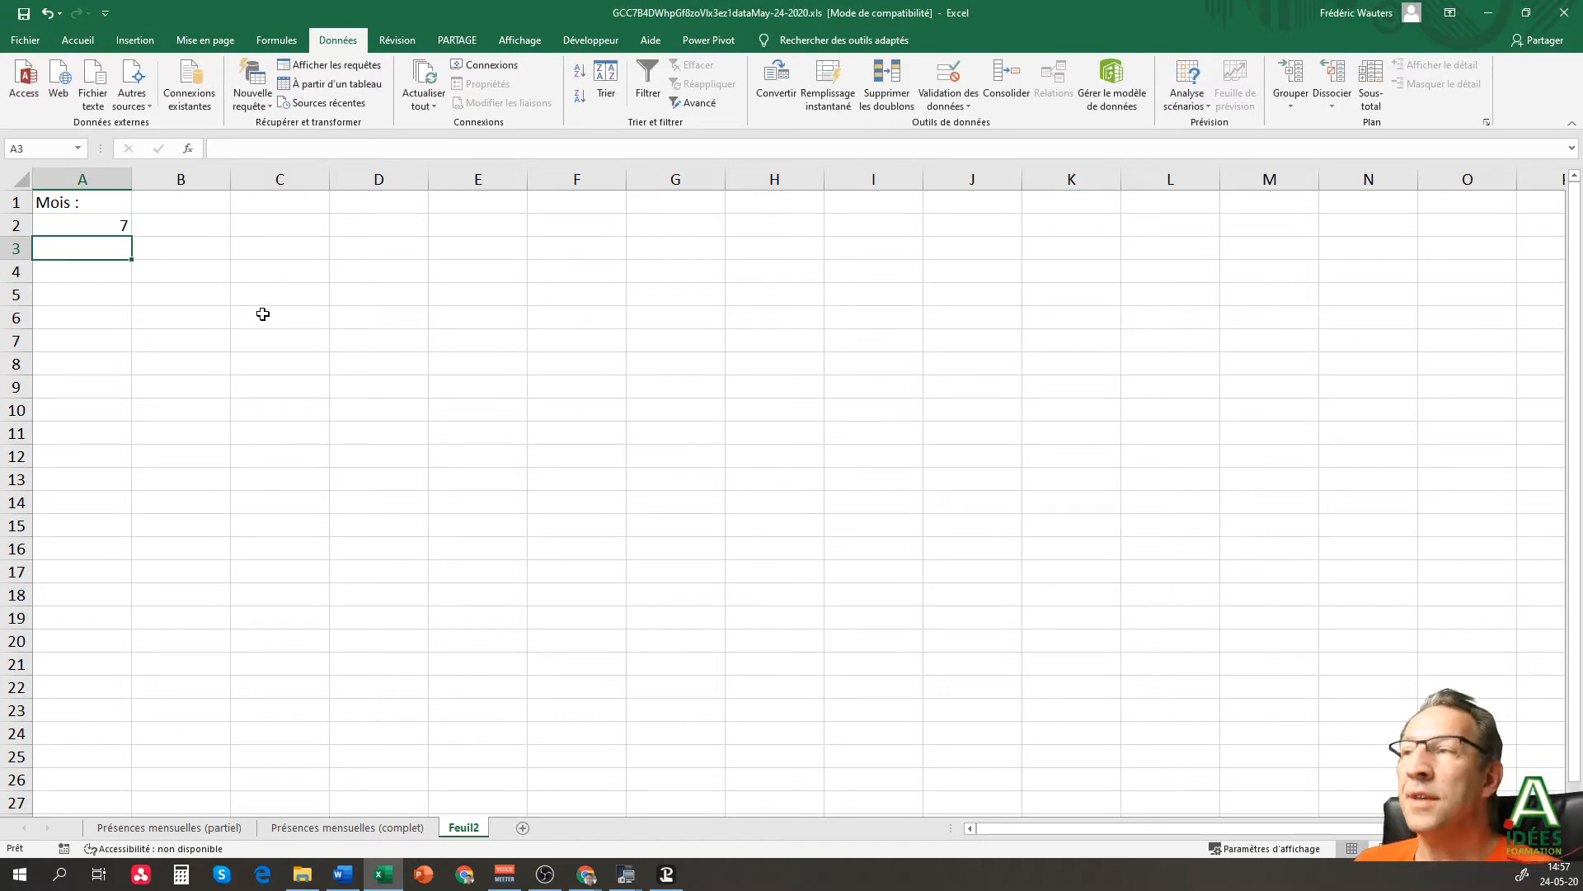
- Try to enter 15 in cell A2, outside the allowed range, and cancel the entry
left_click(97, 226)
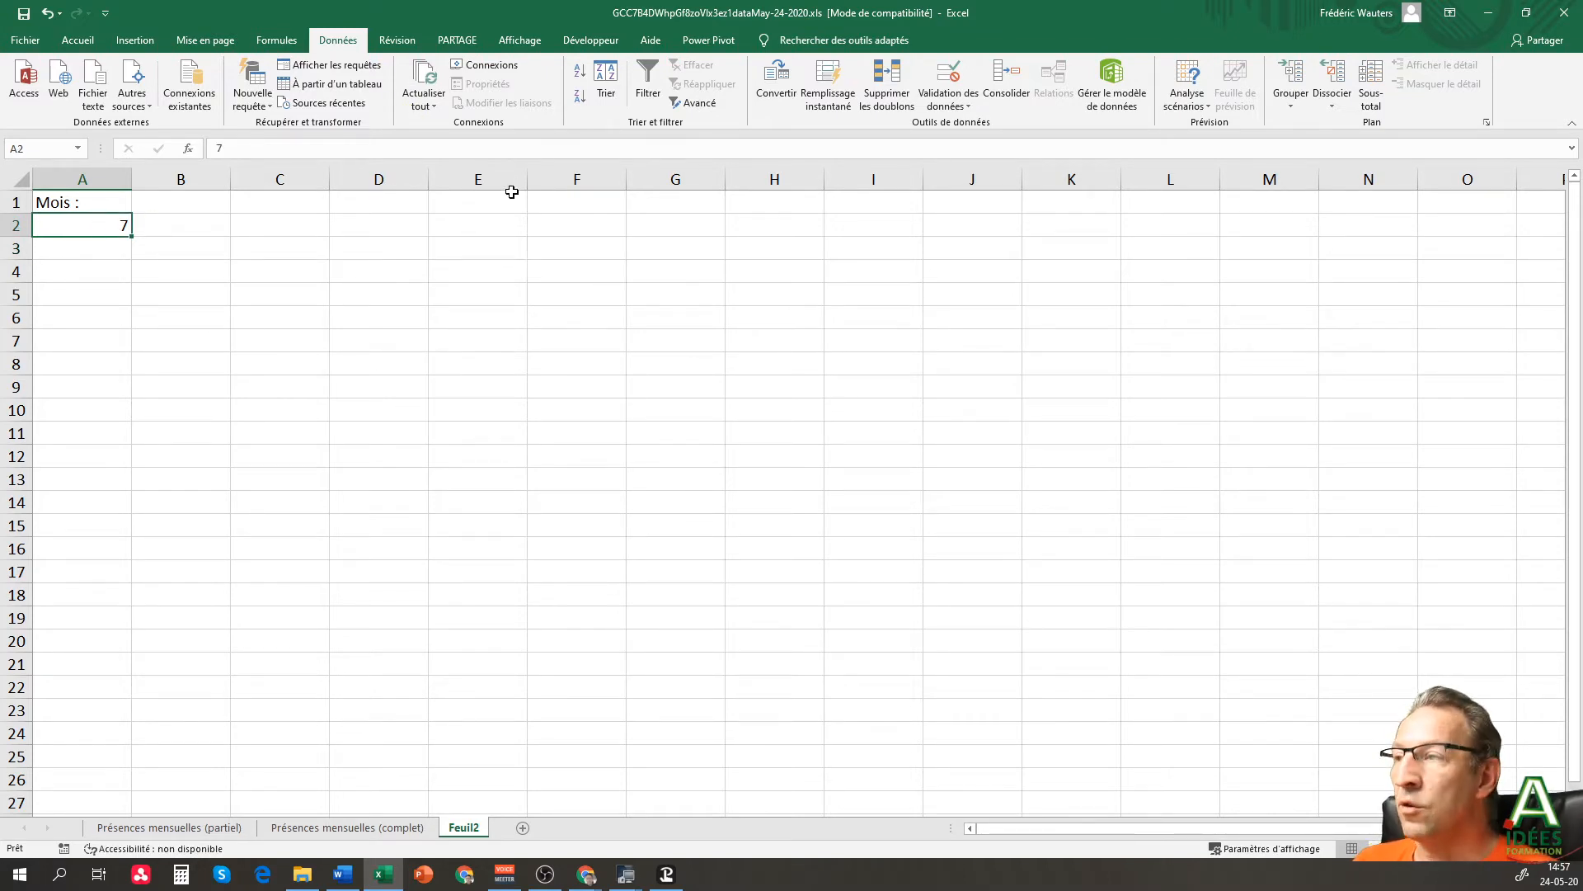
type("15")
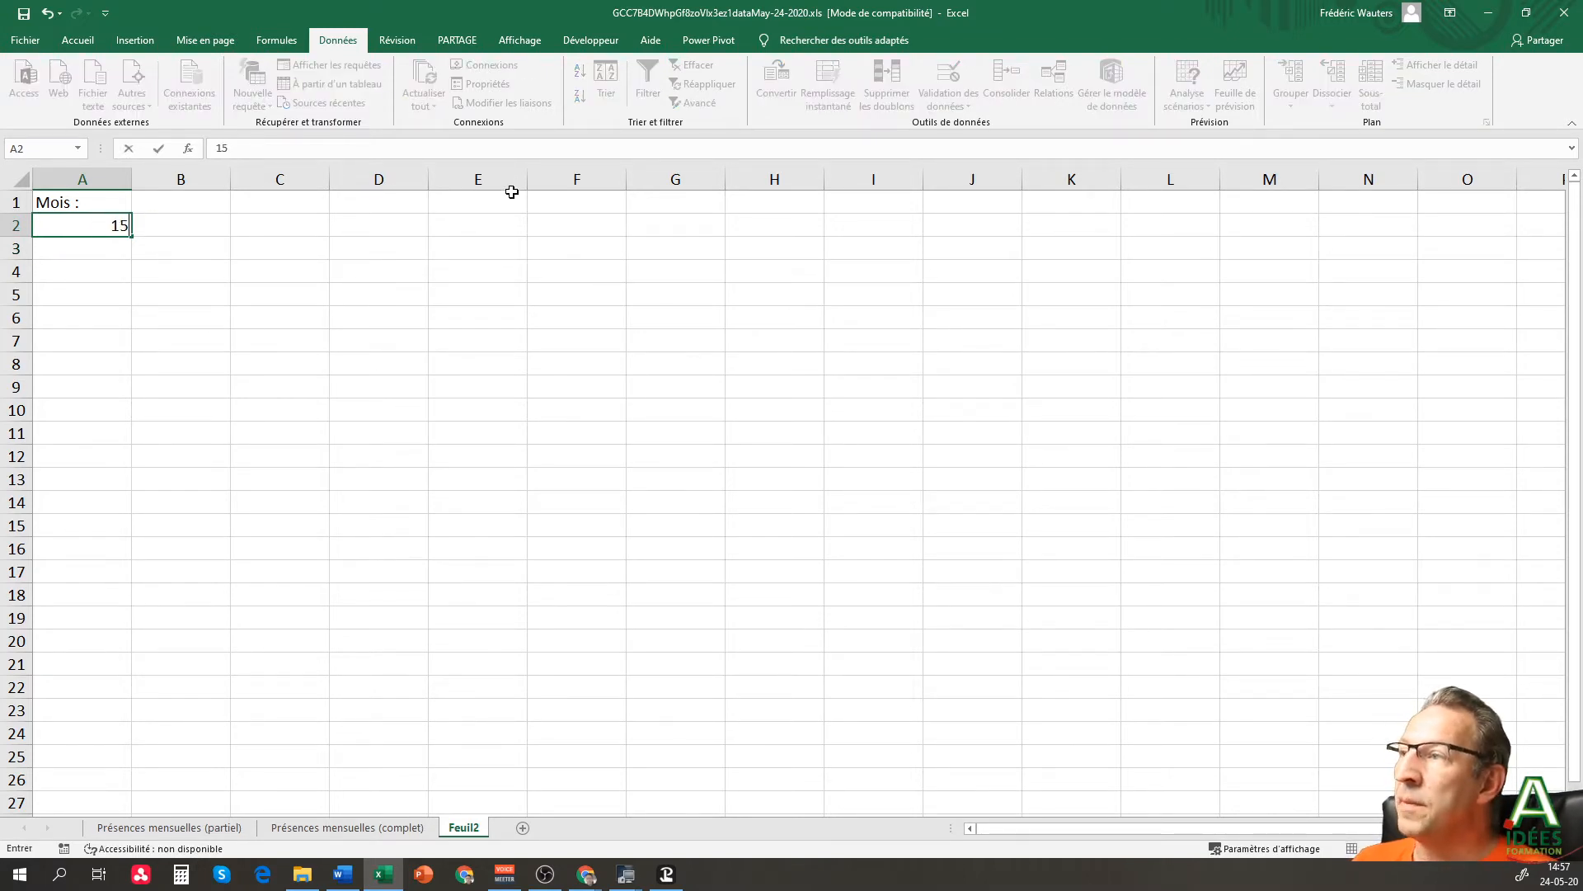
key("Return")
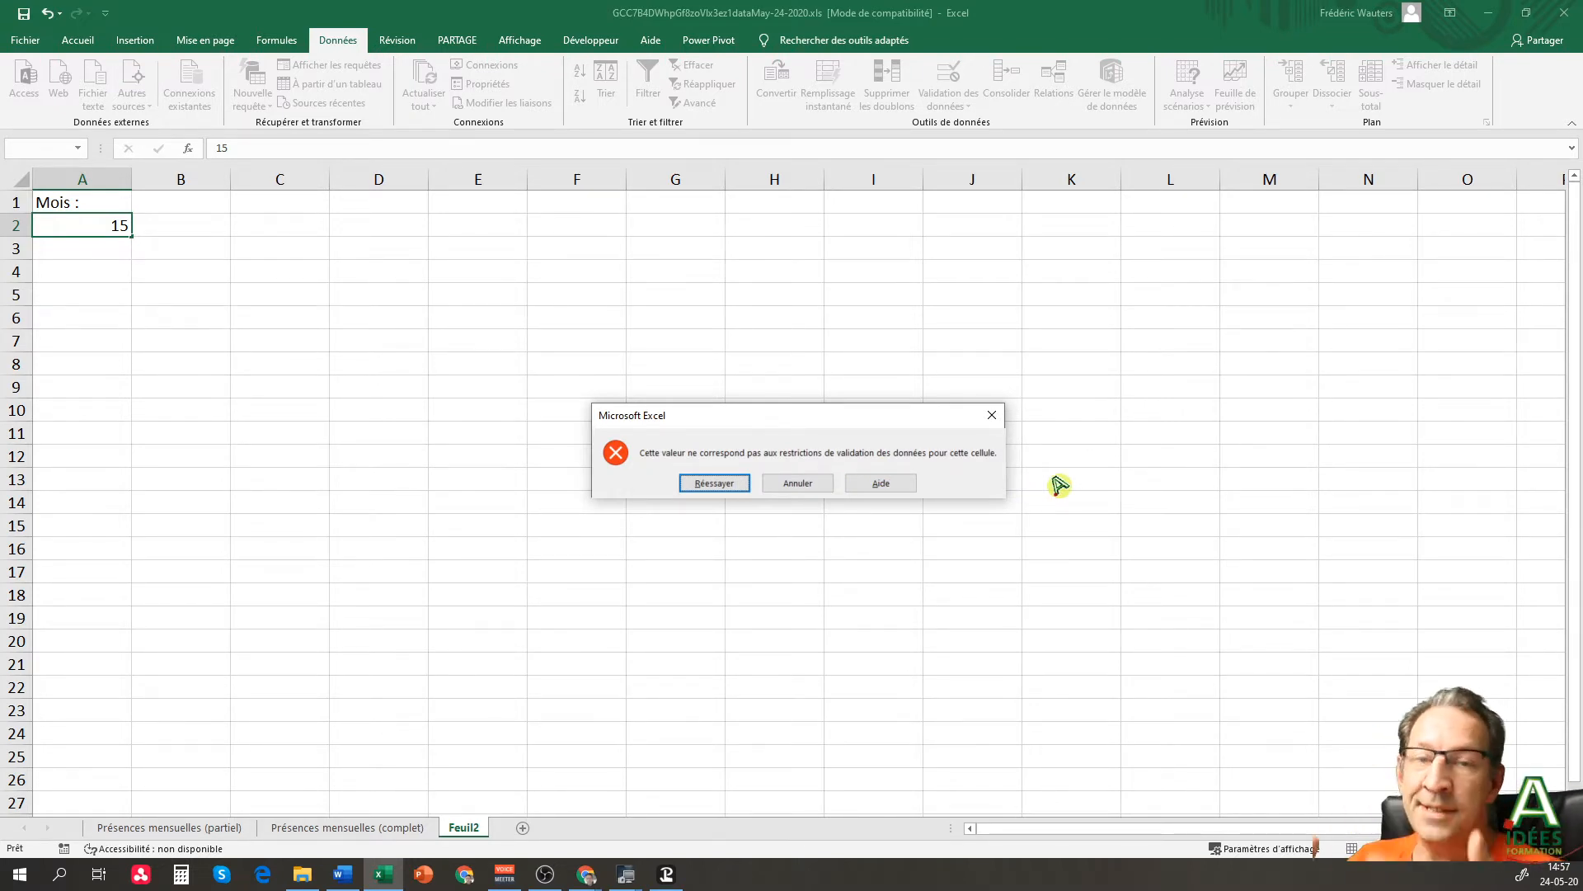
left_click(813, 483)
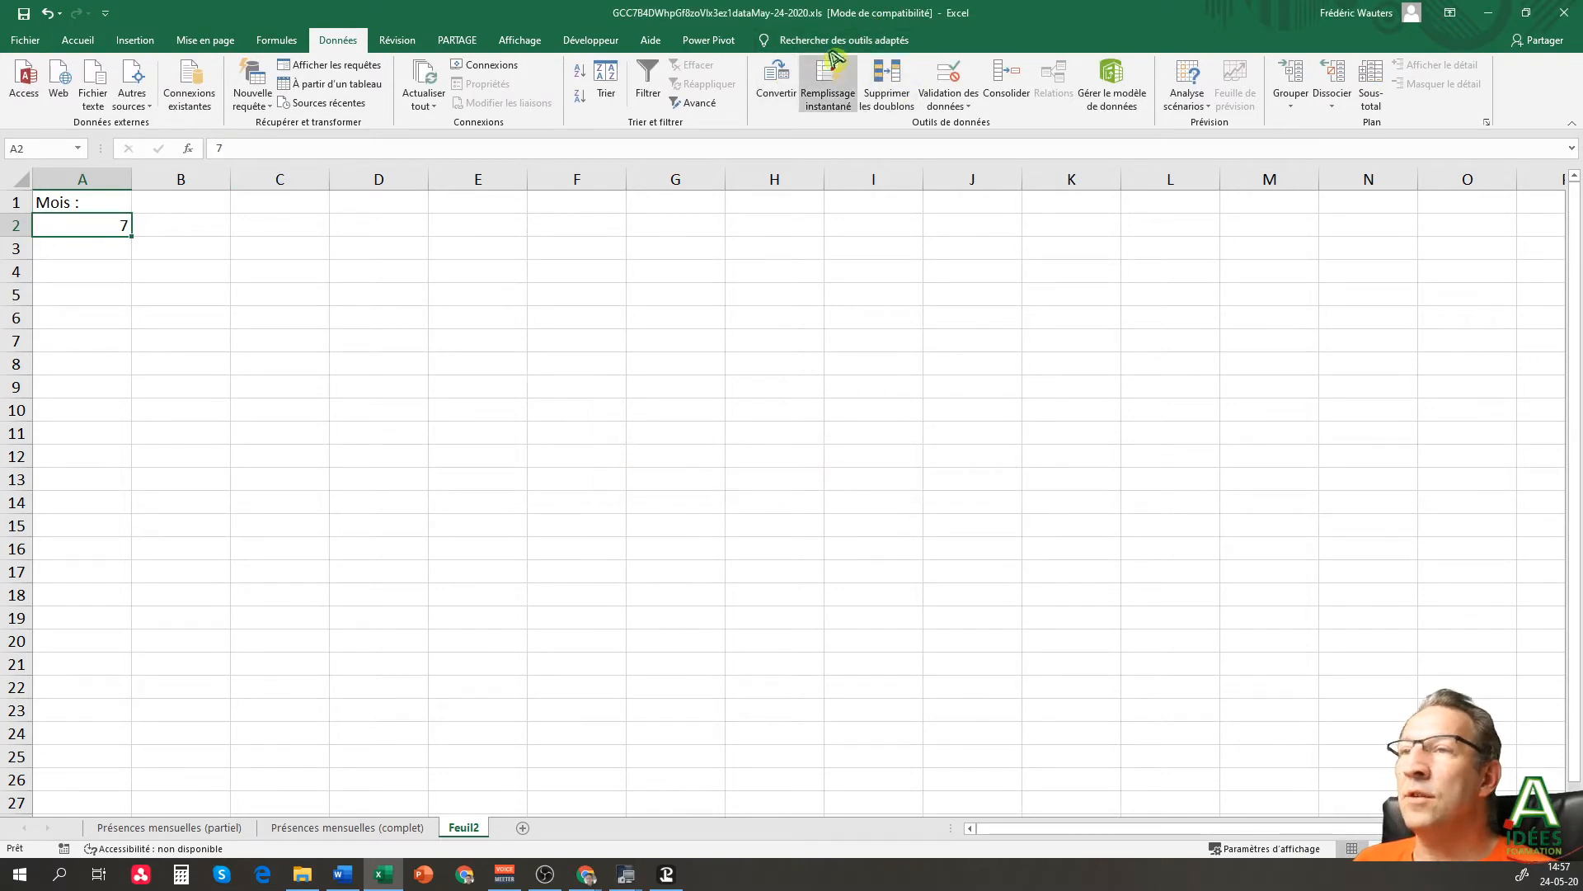
- Enable the input message for cell A2 and change its text to "Vous devez insérer un nombre compris entre 1 et 10"
left_click(948, 75)
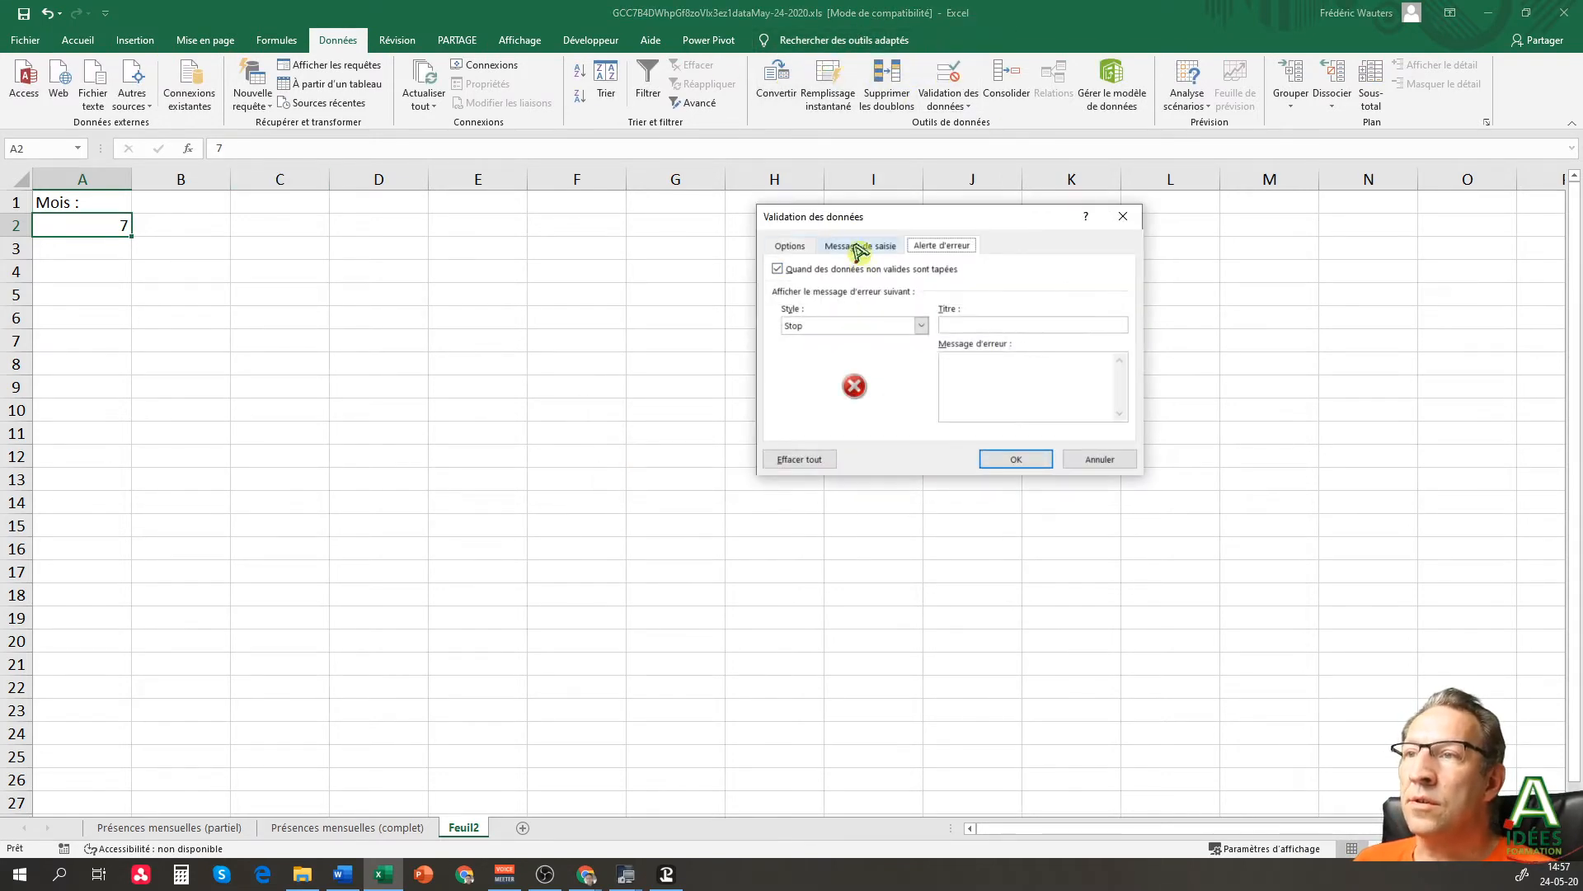
left_click(858, 247)
left_click(789, 246)
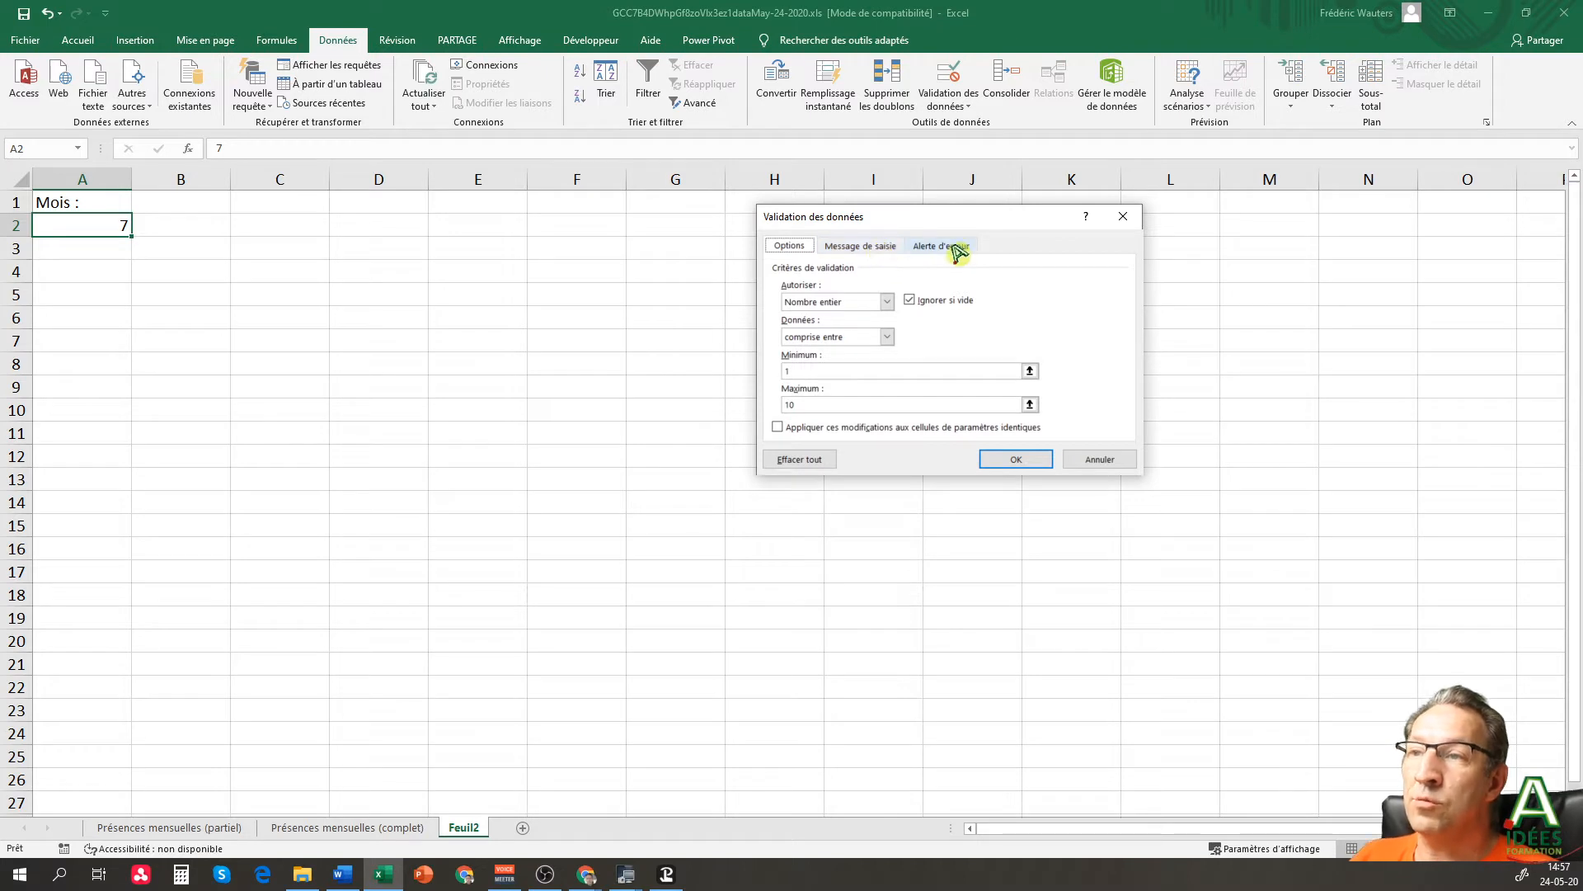
left_click(864, 248)
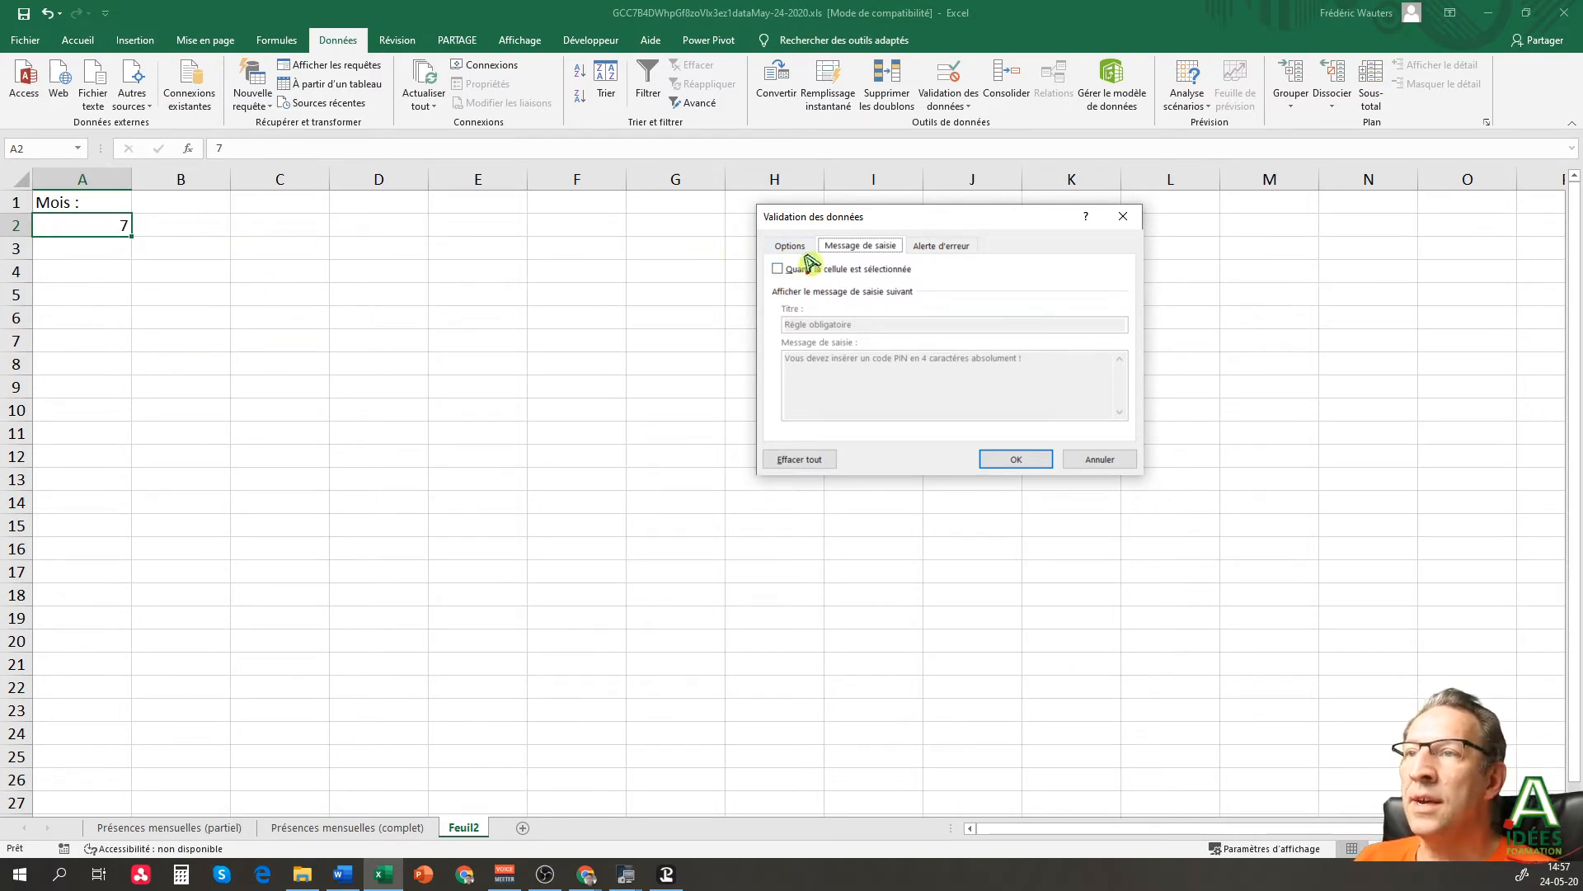
left_click(780, 269)
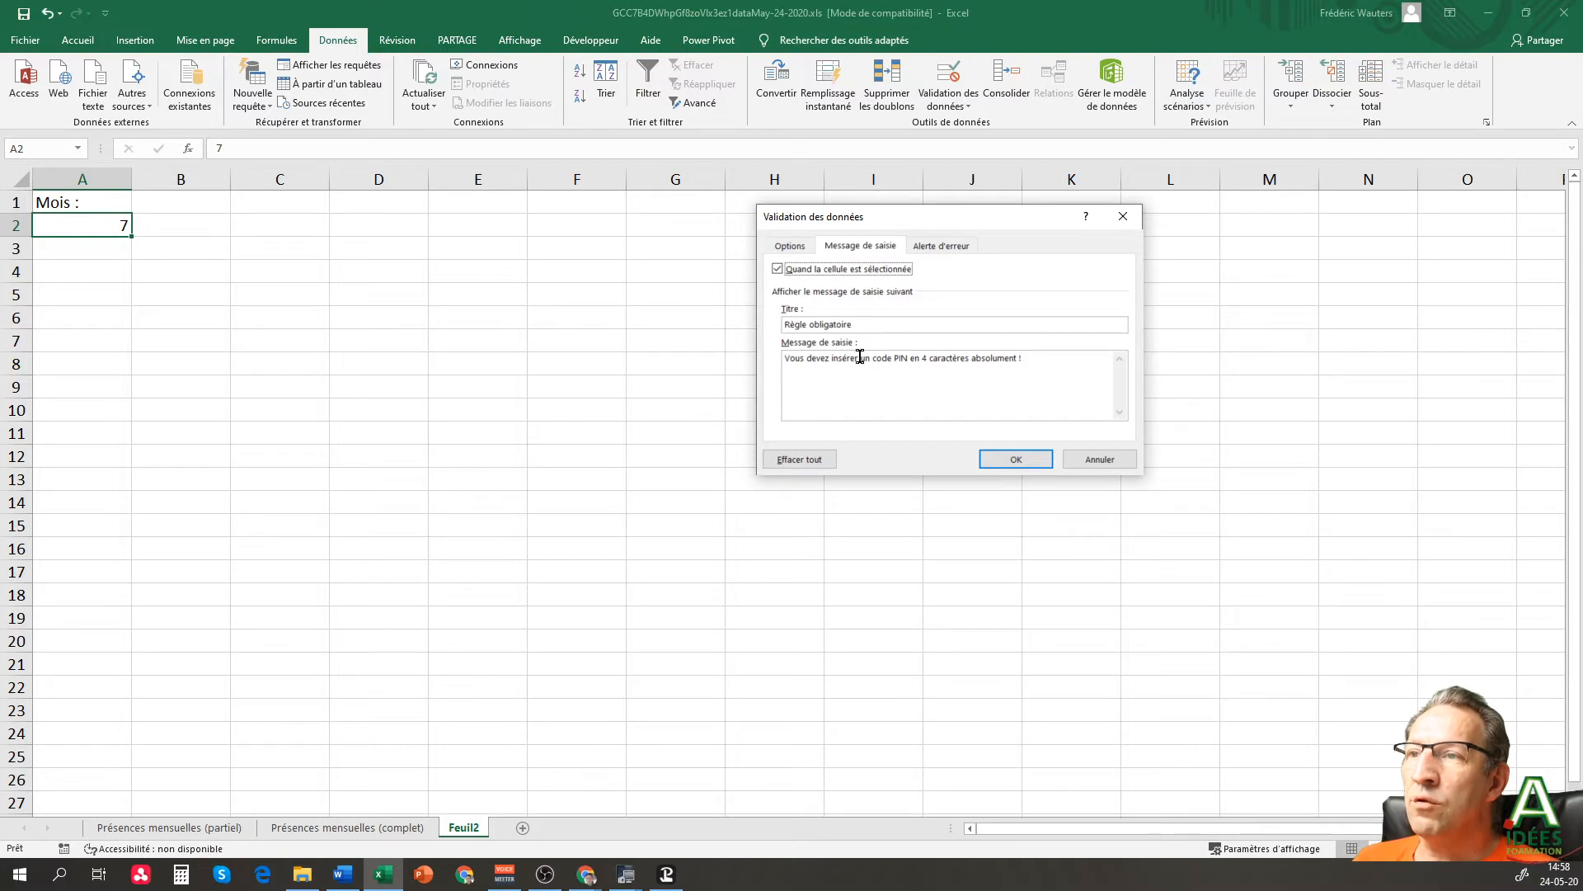
left_click_drag(1041, 357, 873, 363)
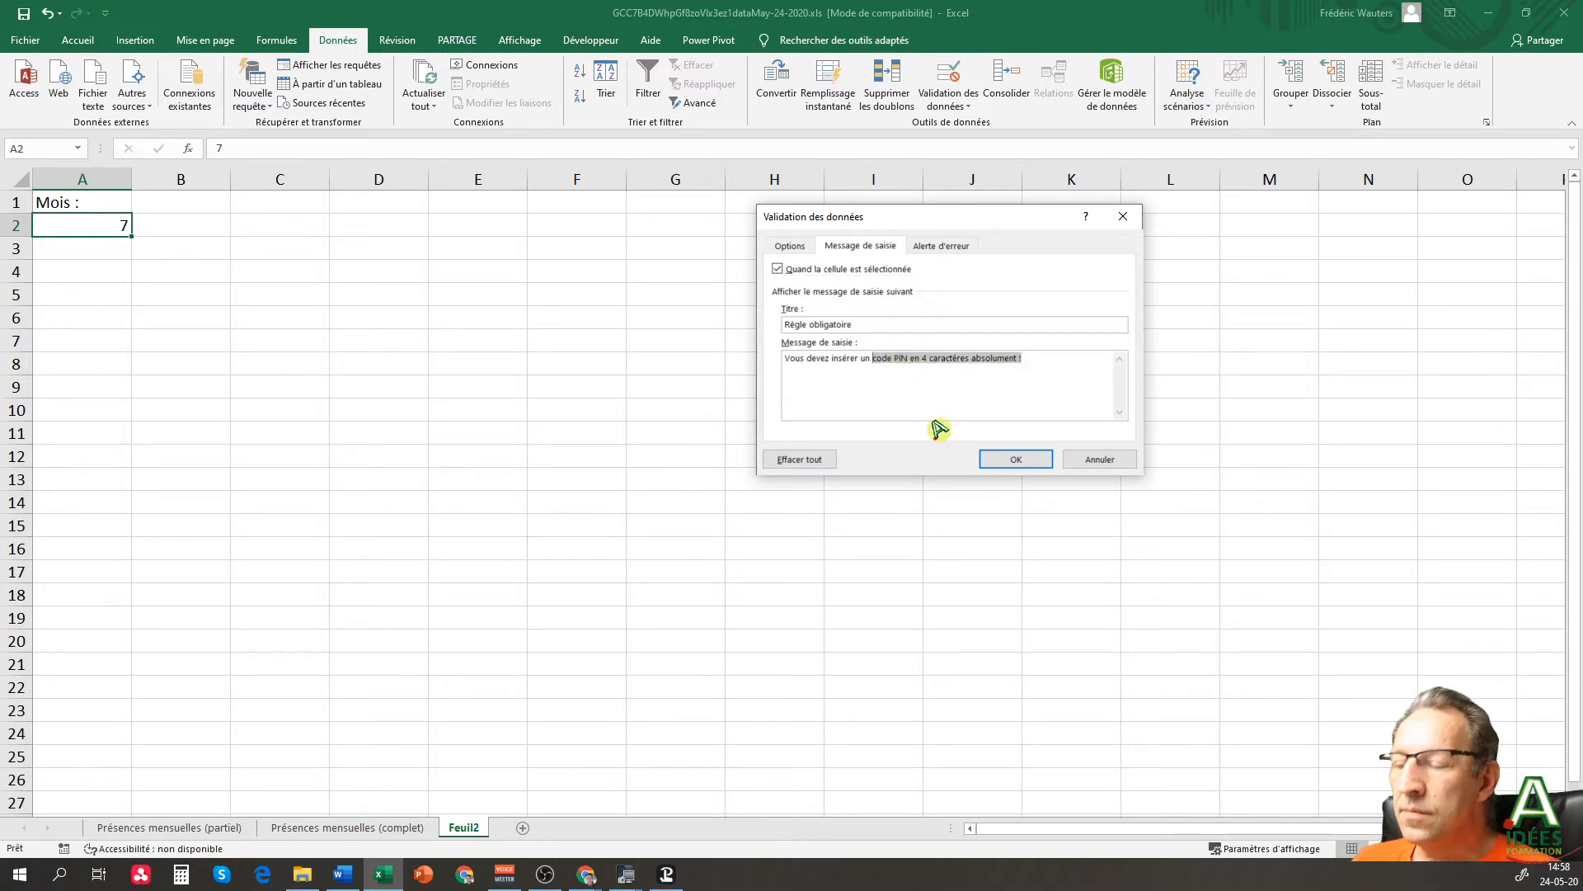
type("nombre compris")
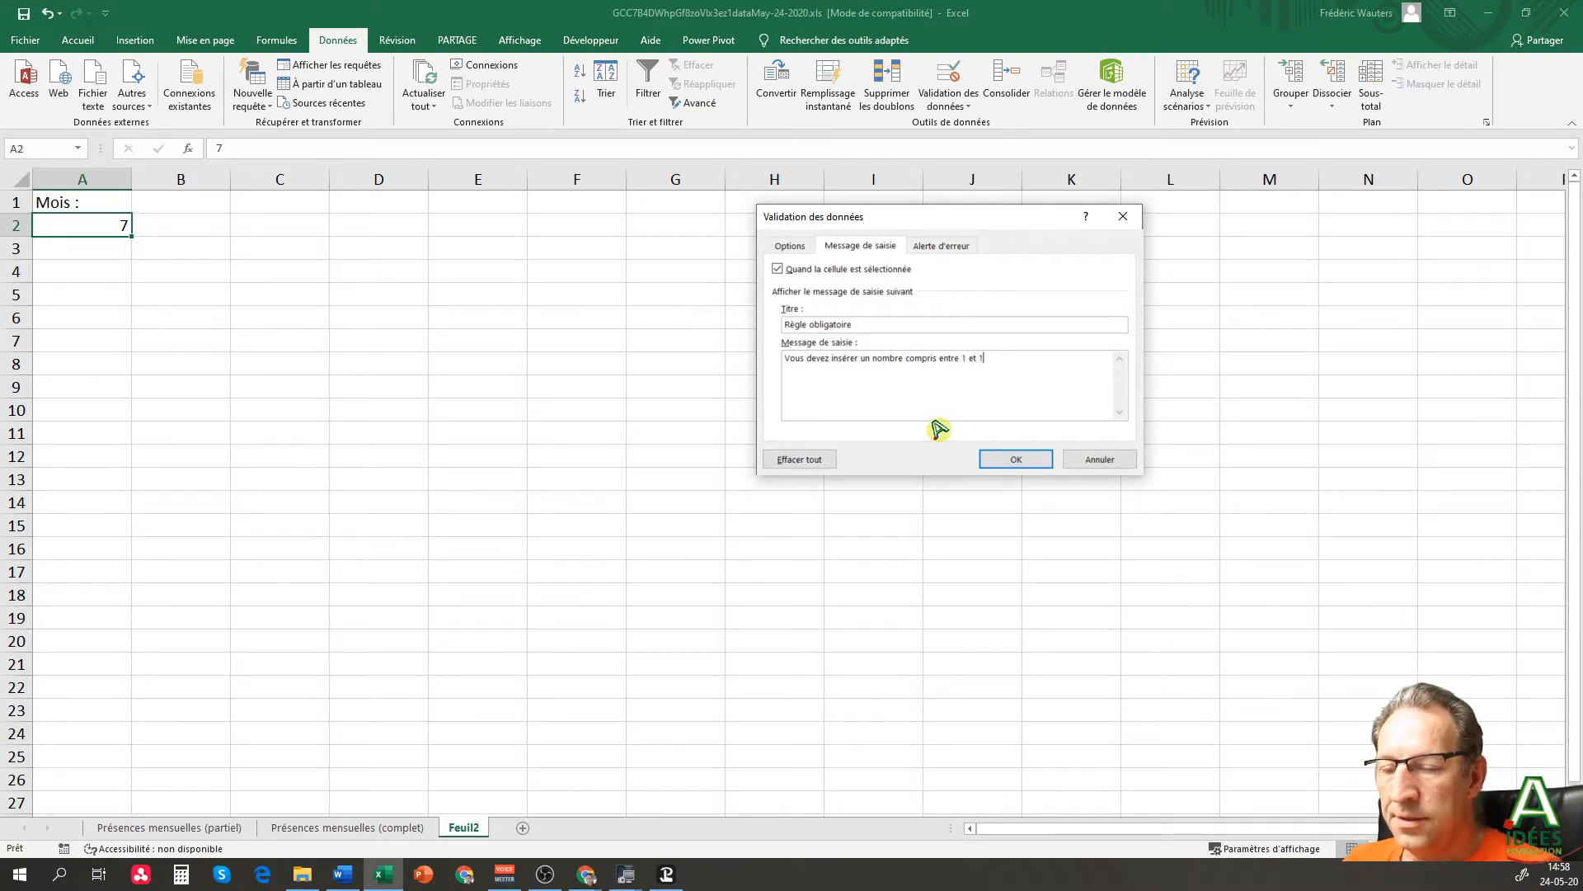
type("0")
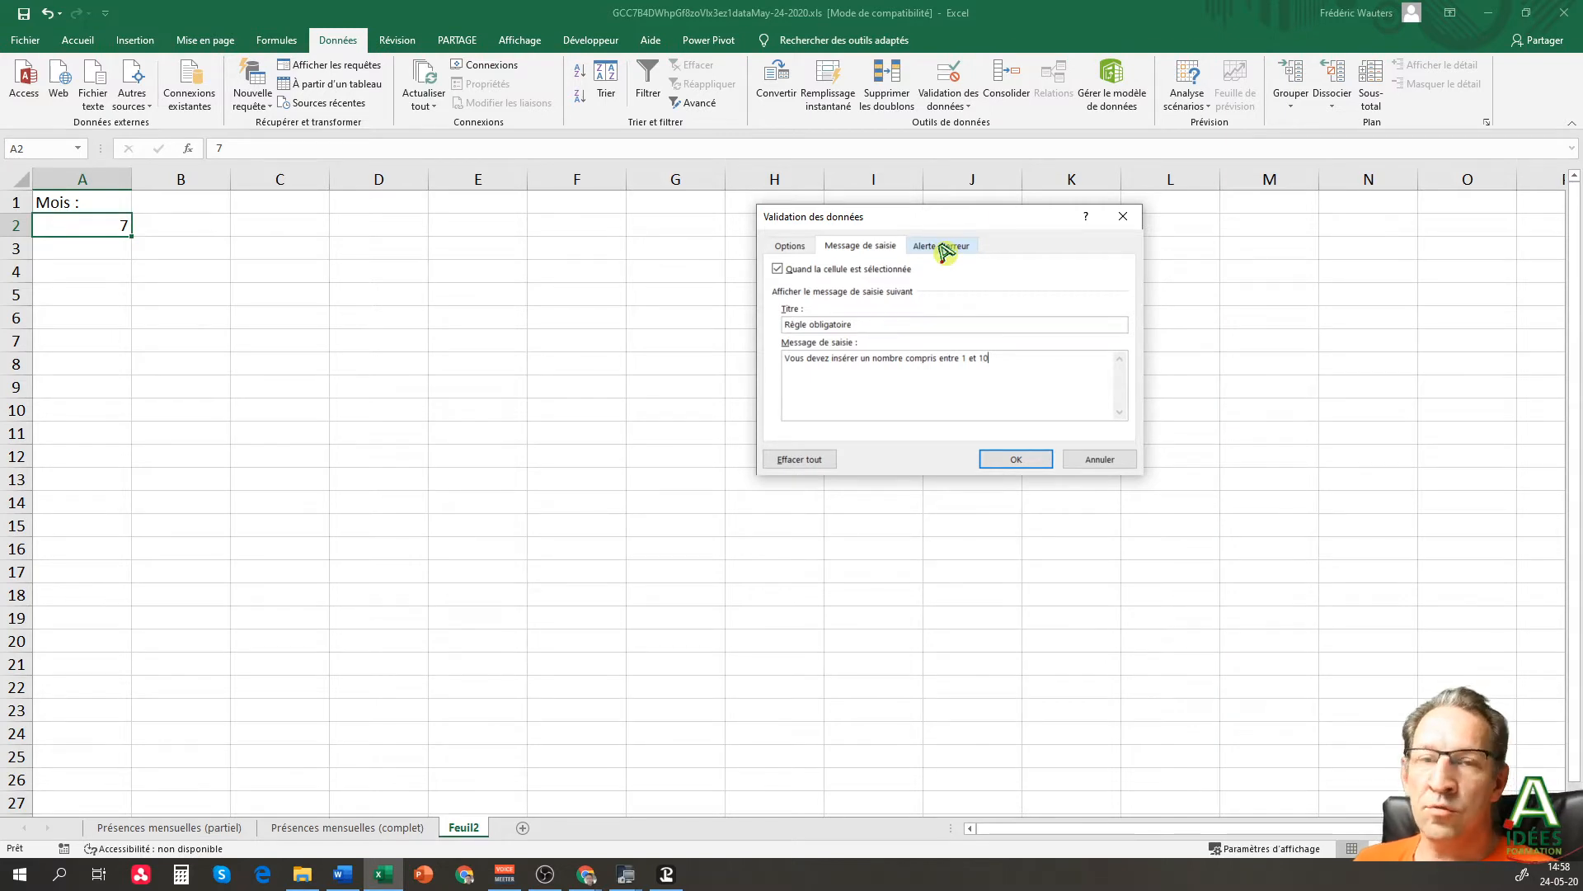
- Set A2's error alert to Avertissement style with title "Erreur !!!!!!!!" and message "Vous n'avez pas respecté la consigne !", and apply the validation settings
left_click(945, 247)
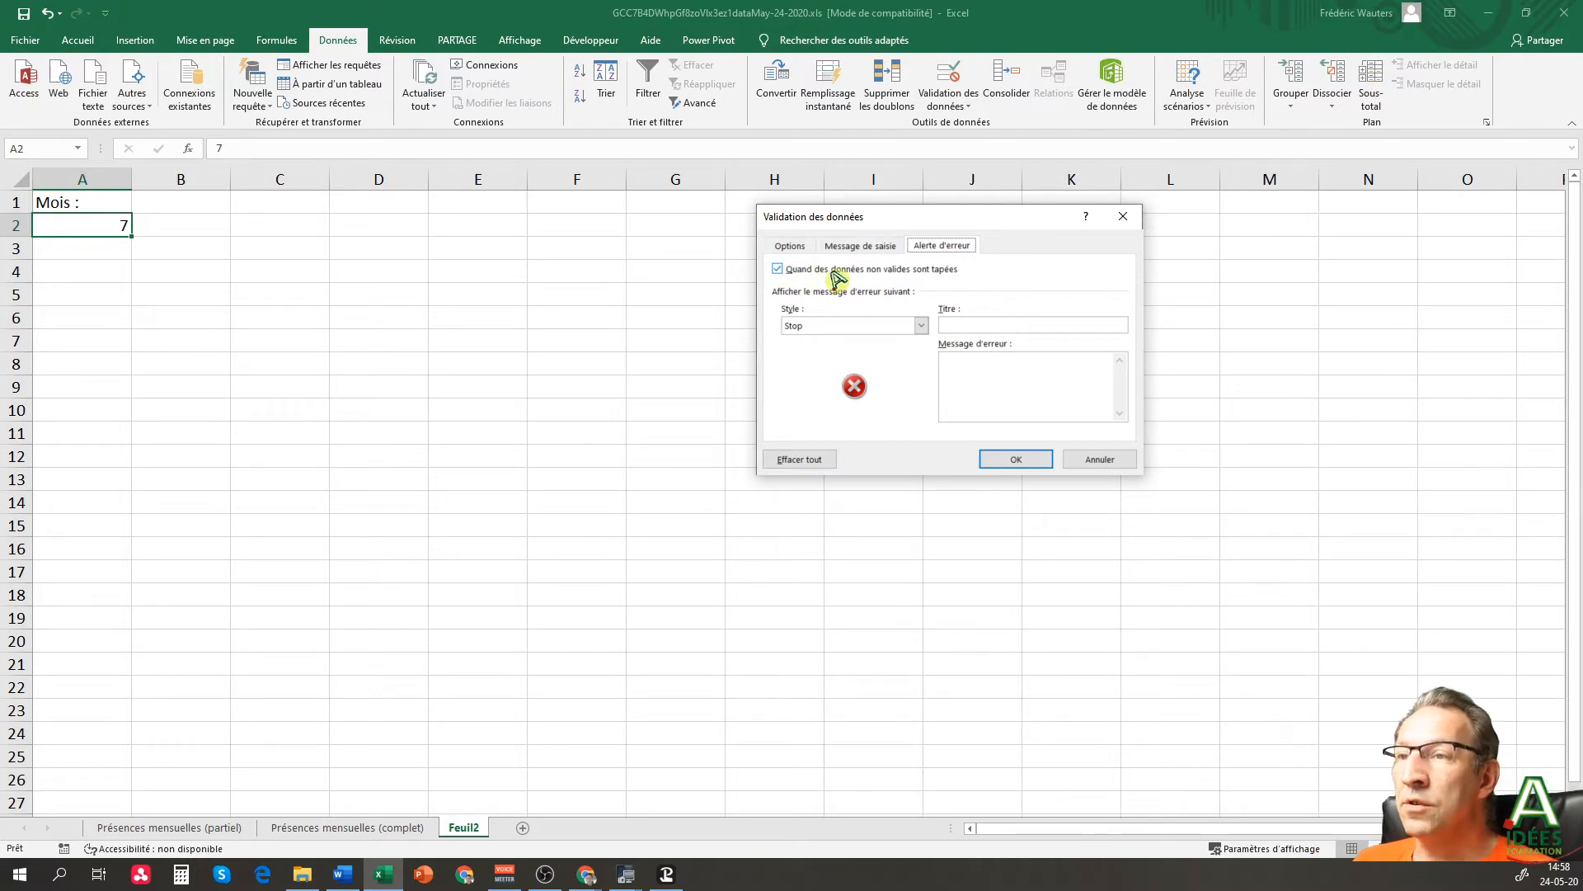
left_click(920, 325)
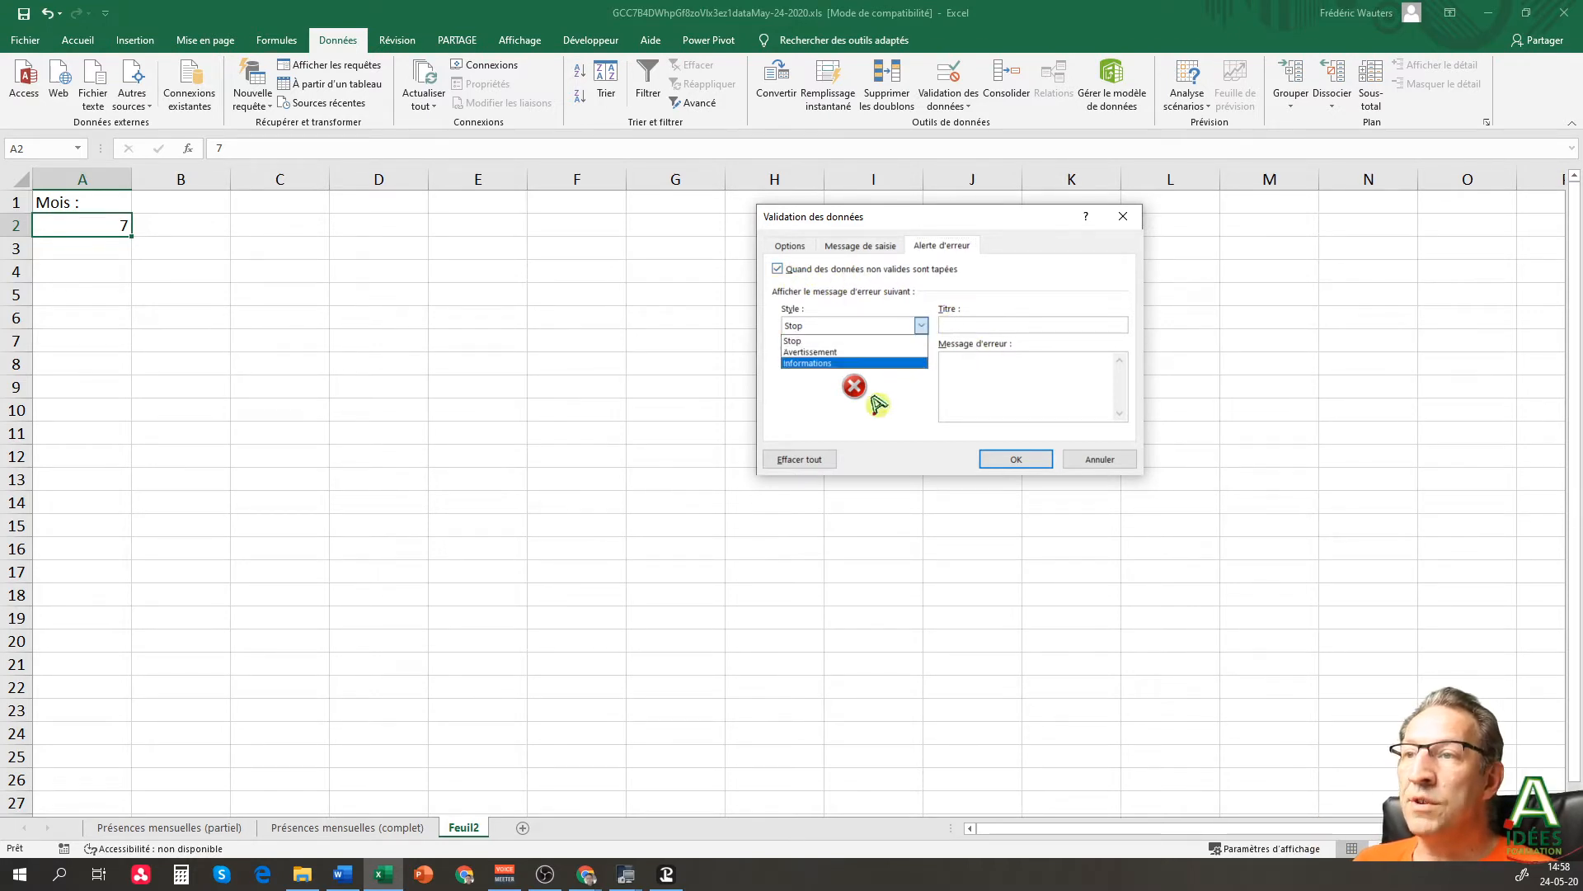
left_click(833, 352)
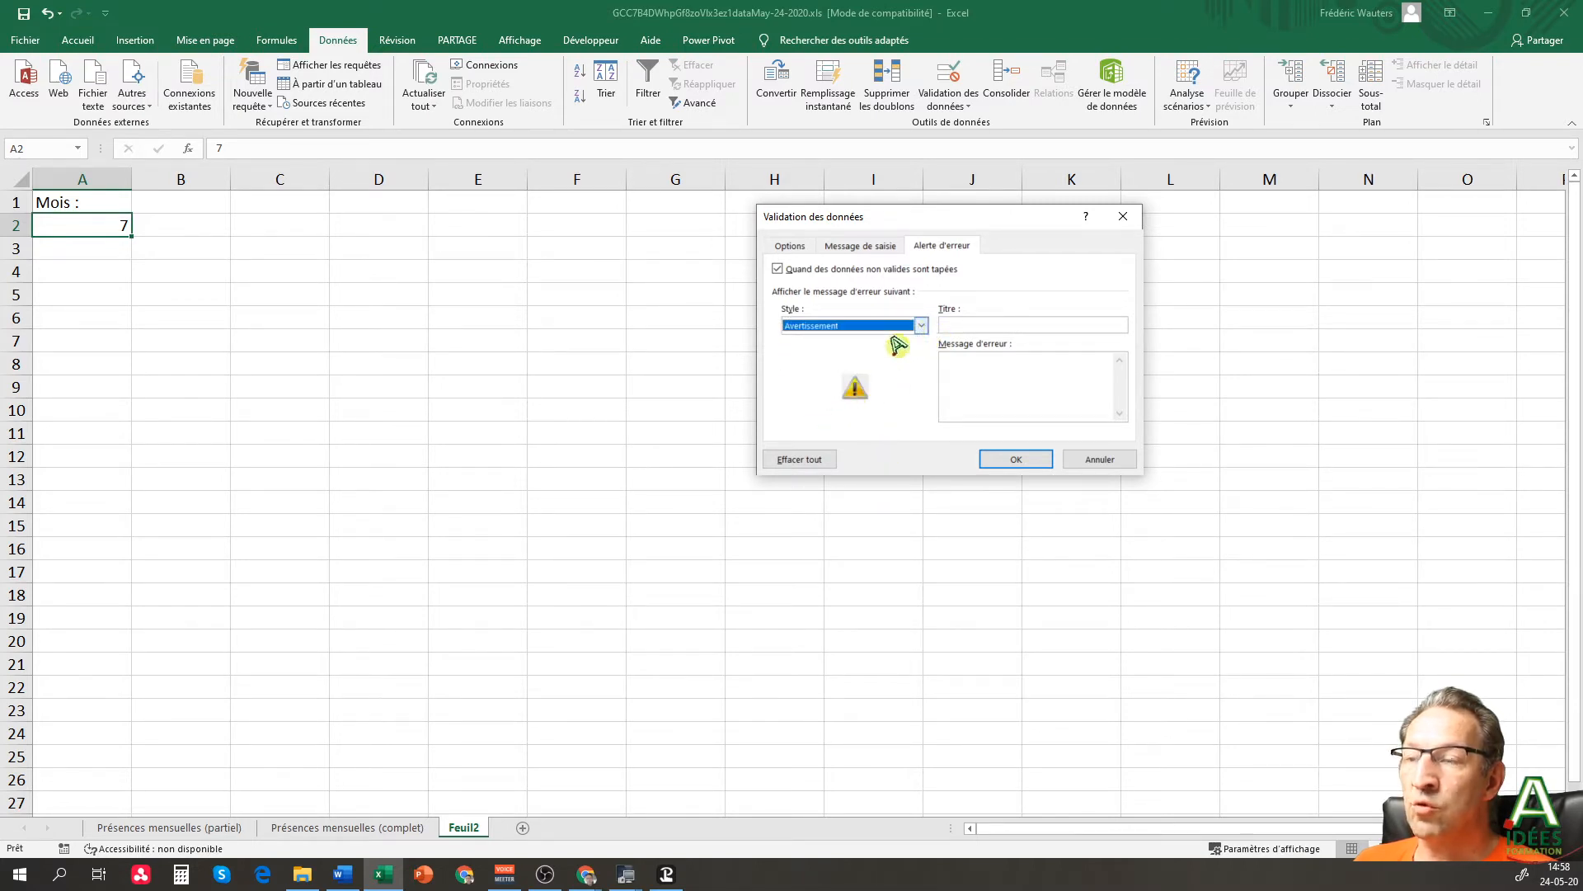
left_click(1016, 326)
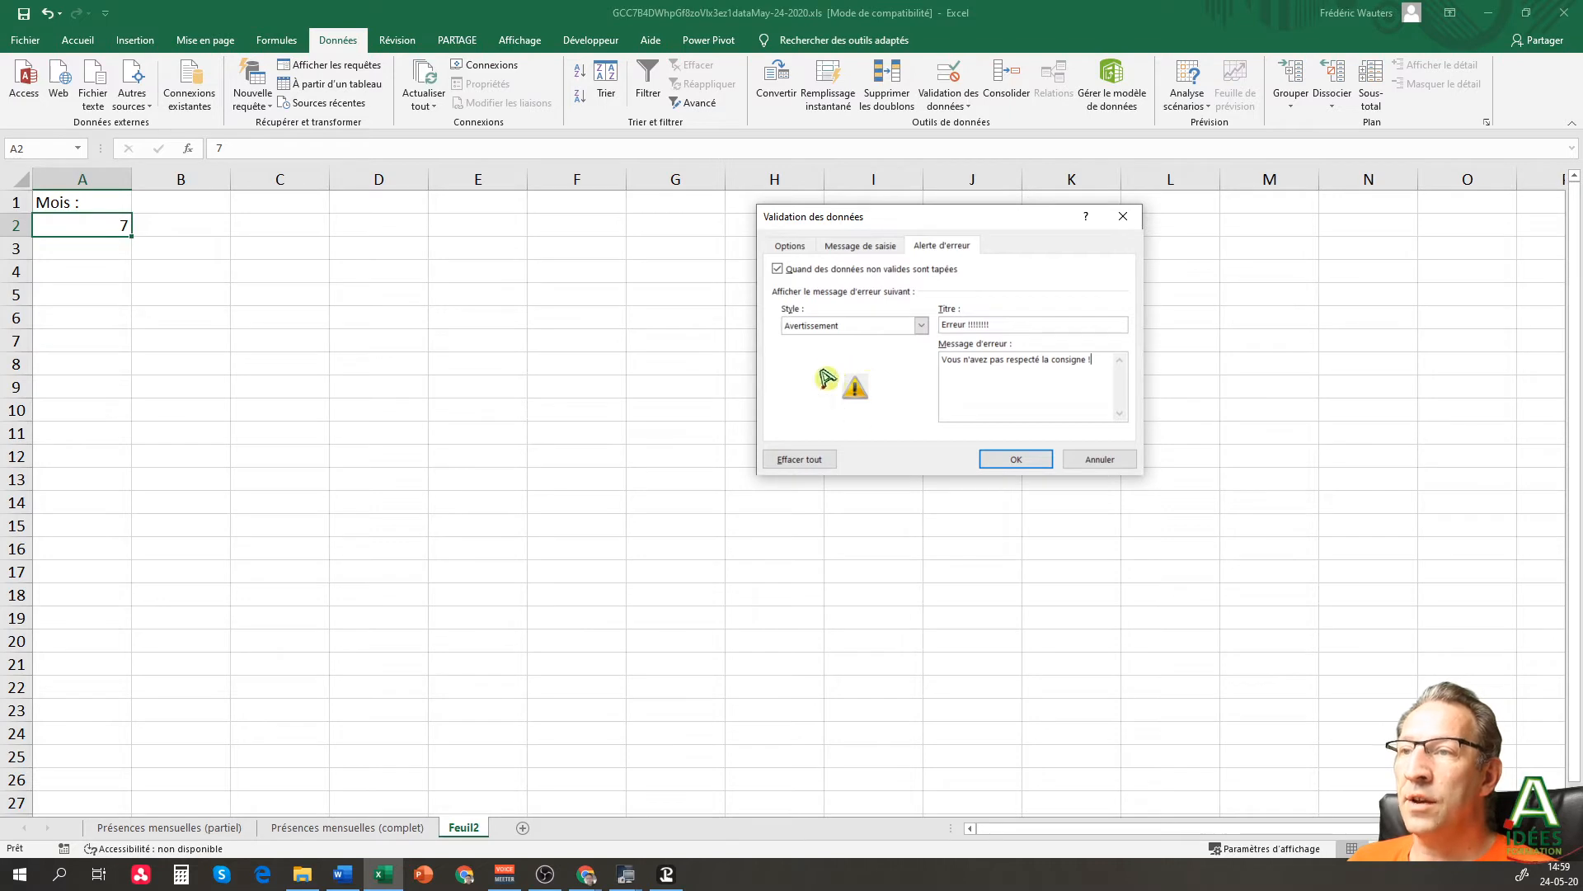
left_click(862, 246)
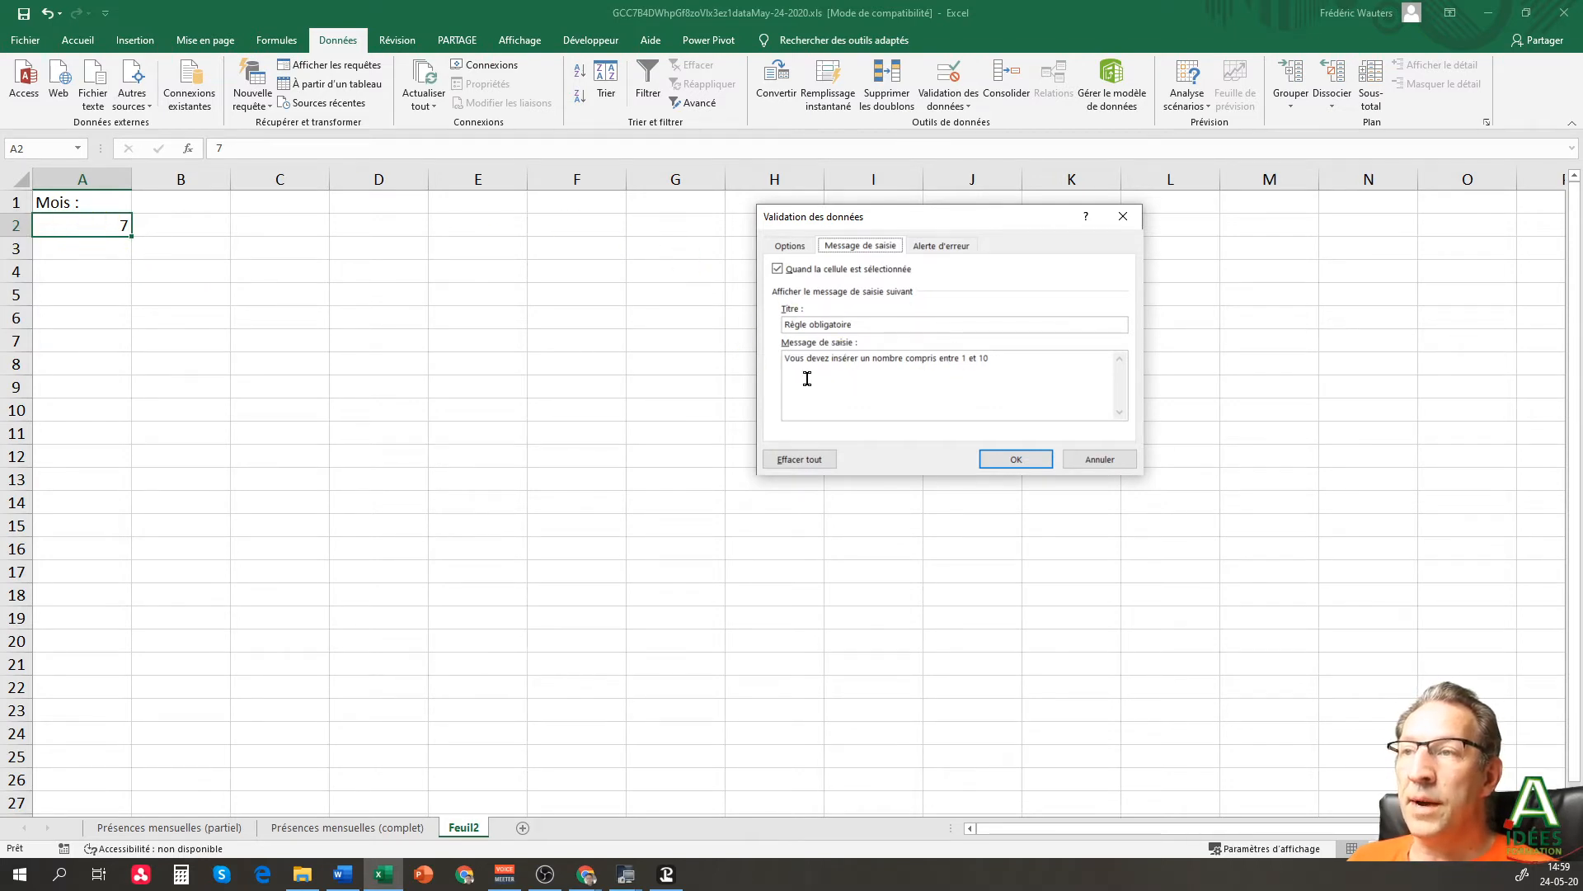
left_click(1017, 459)
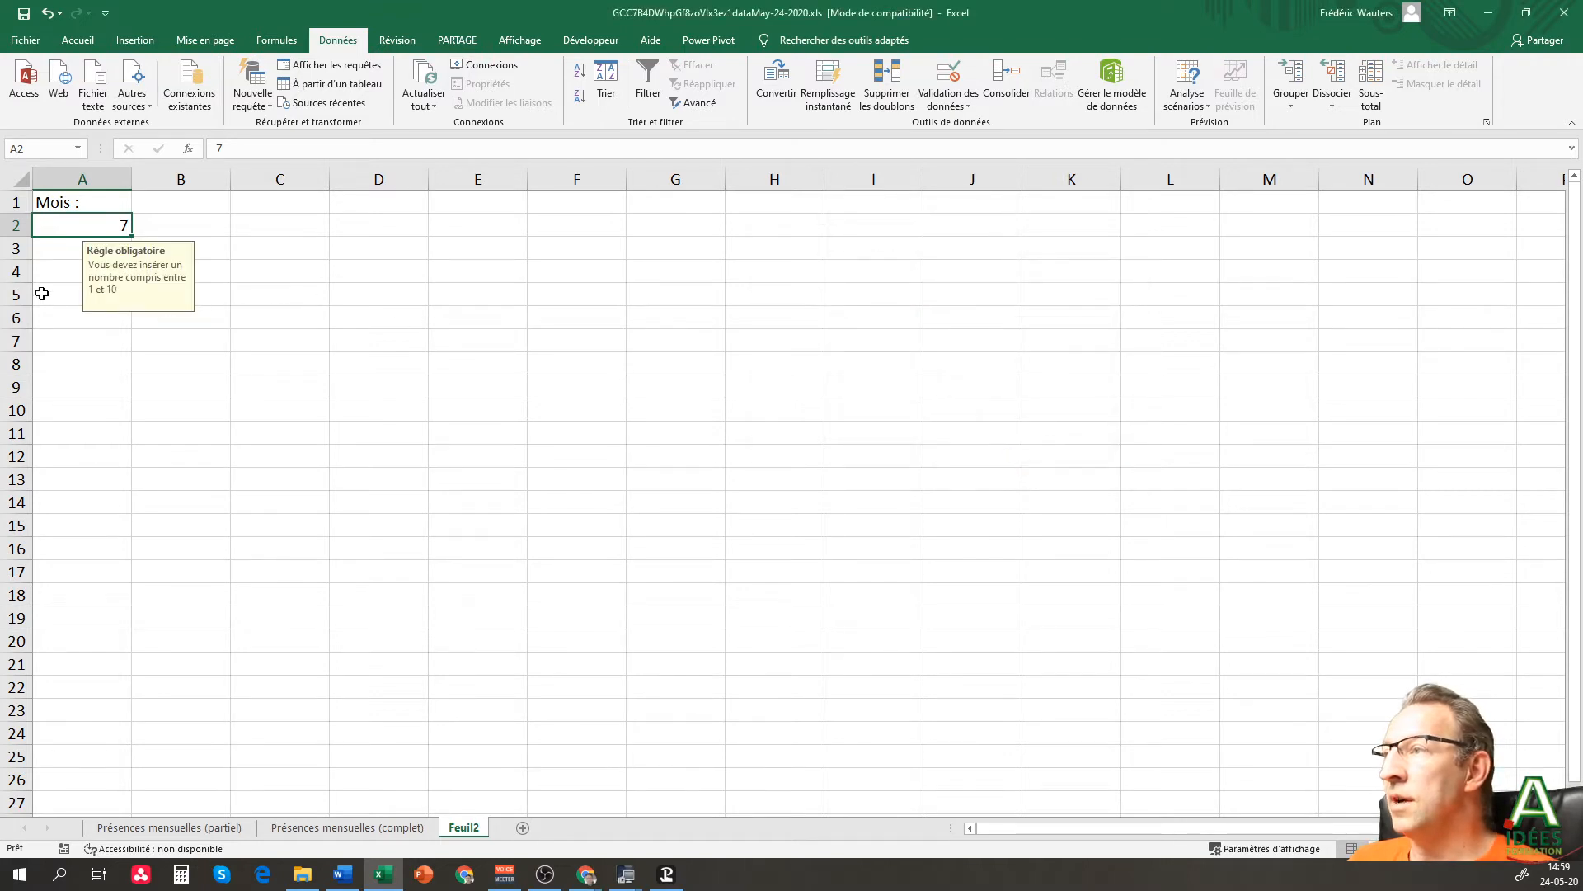
- Reselect cell A2 to check its input message, try to enter 35, and cancel the entry
left_click(452, 289)
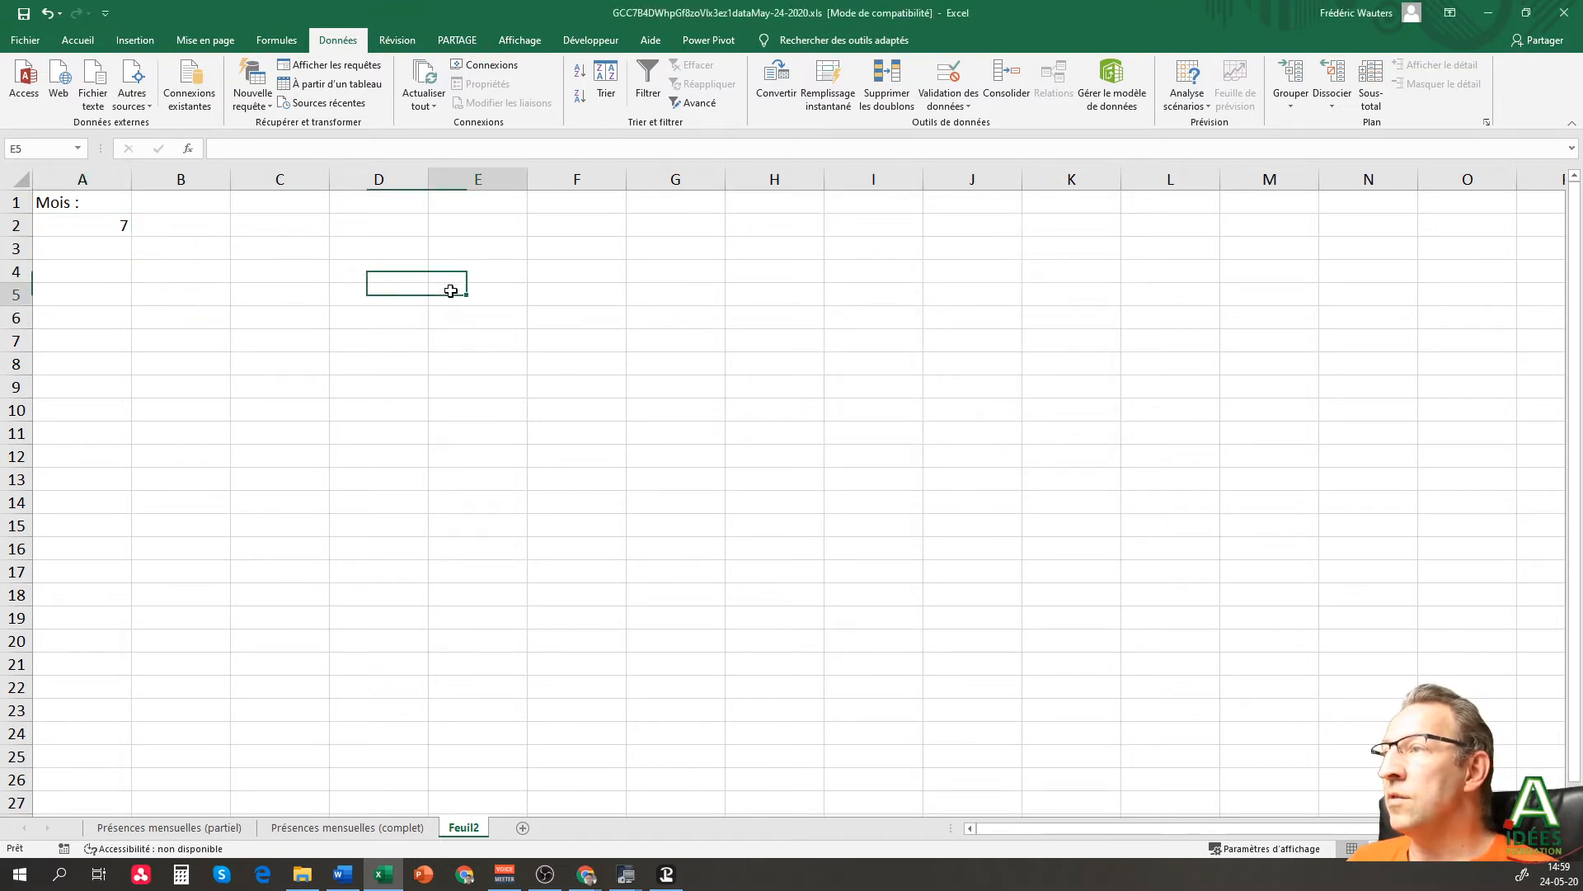
left_click(62, 225)
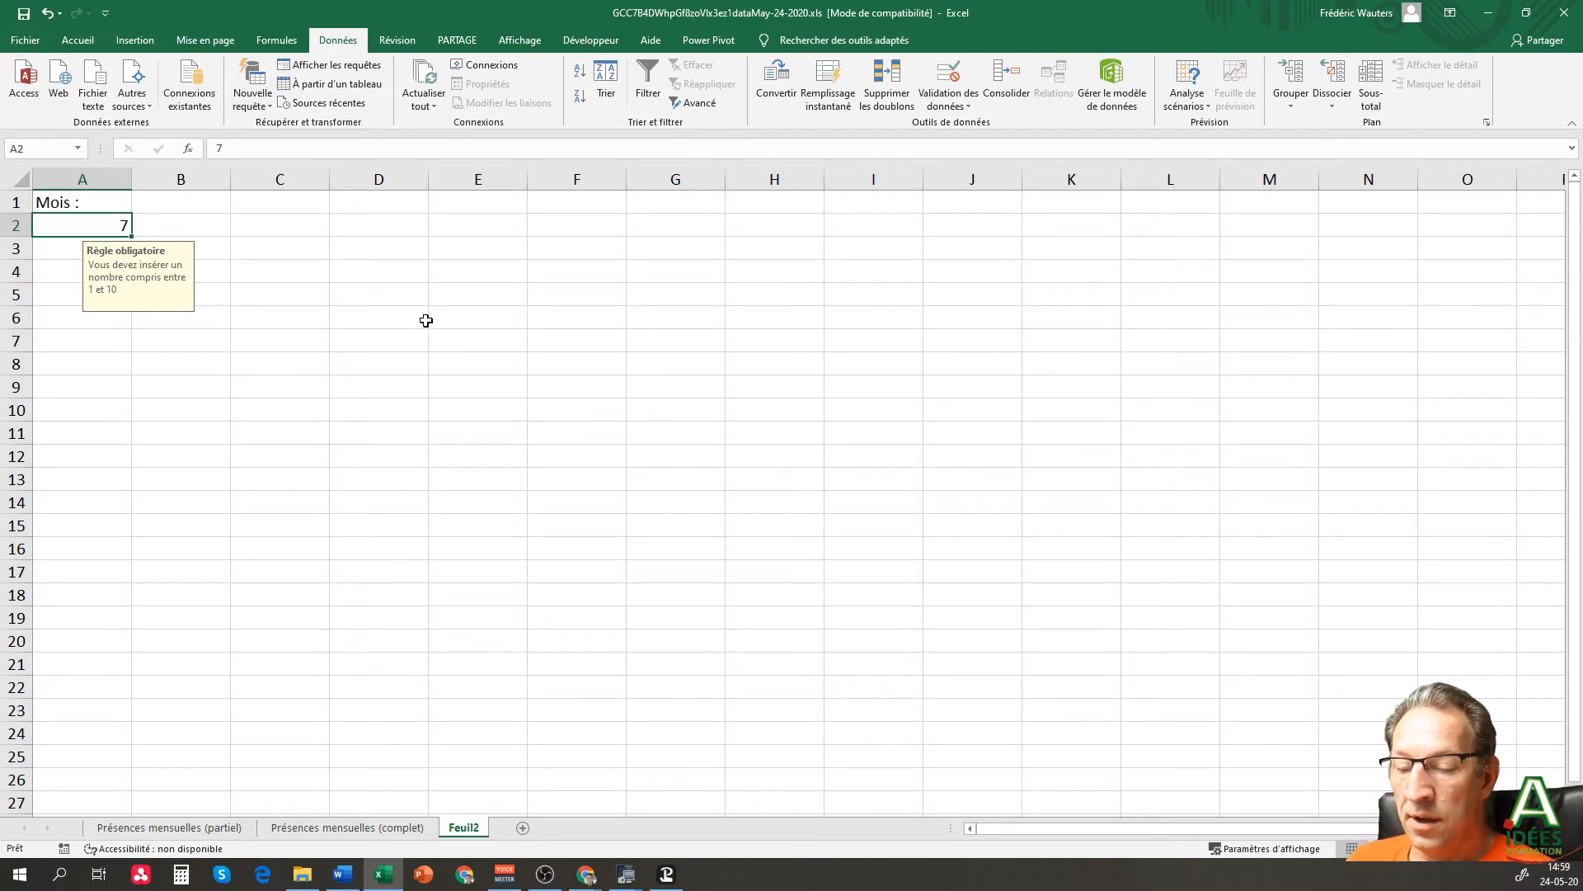
type("5")
key("Return")
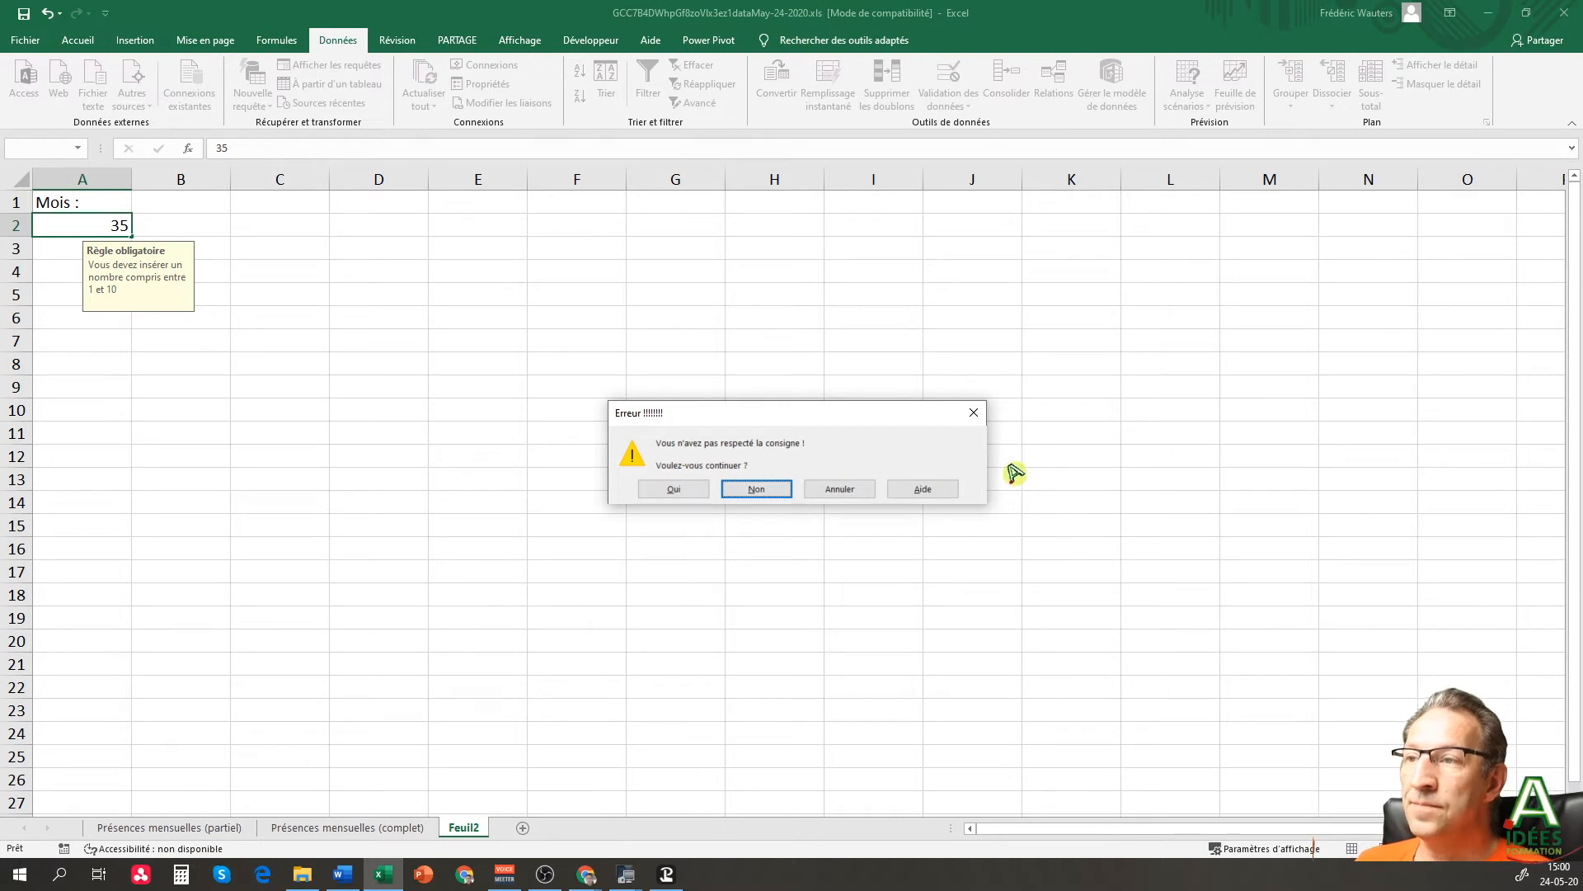
left_click(837, 490)
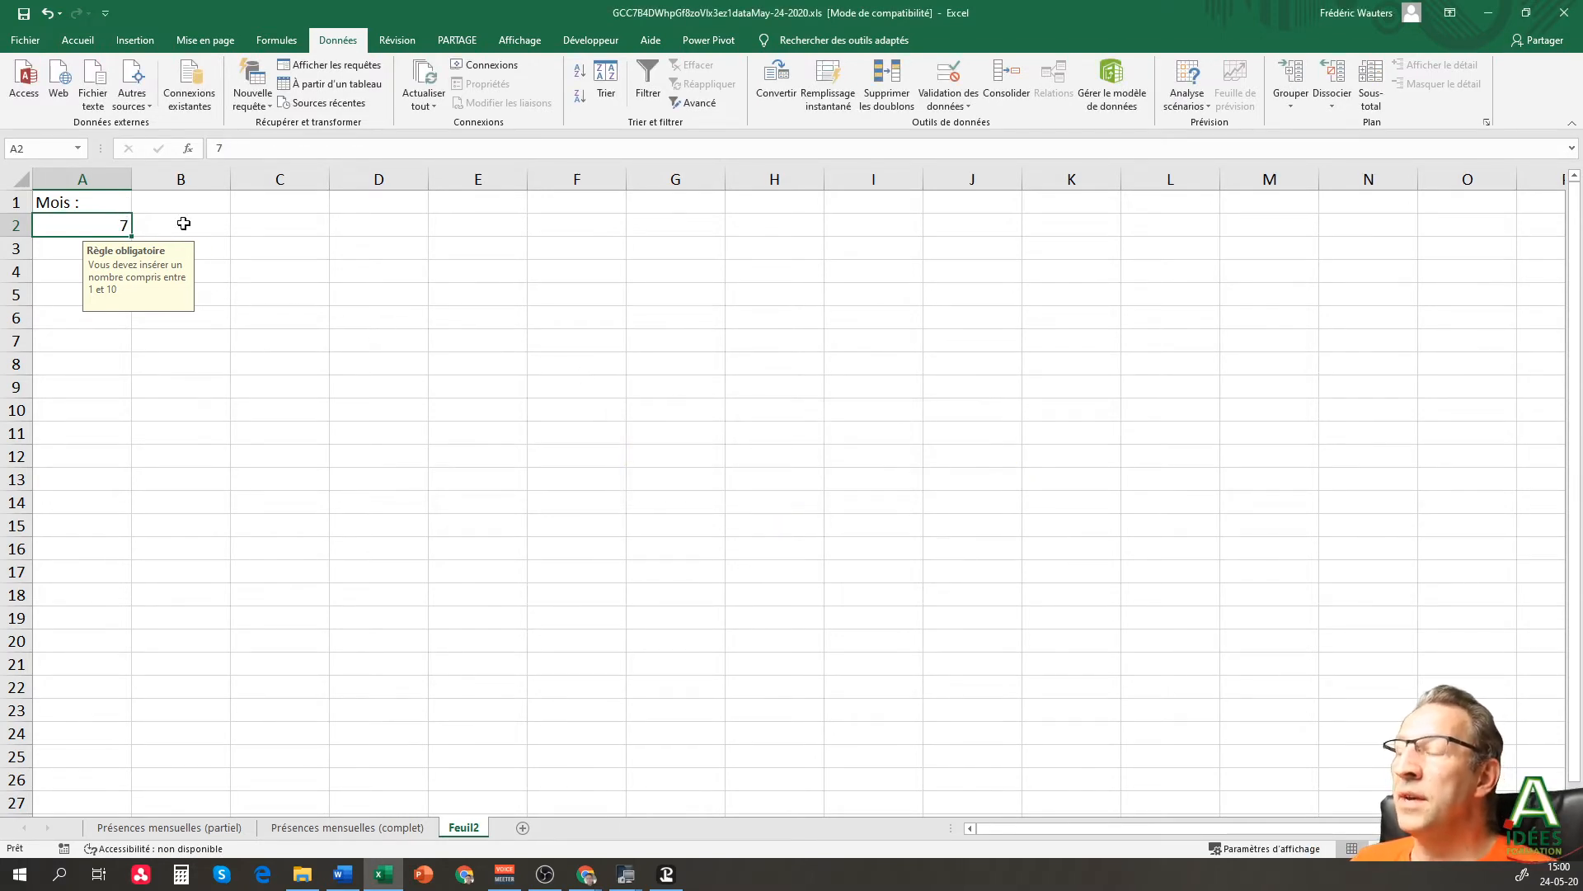
- Clear cell A2 and change its validation criterion to a text length (Longueur du texte) equal to 4
left_click(961, 76)
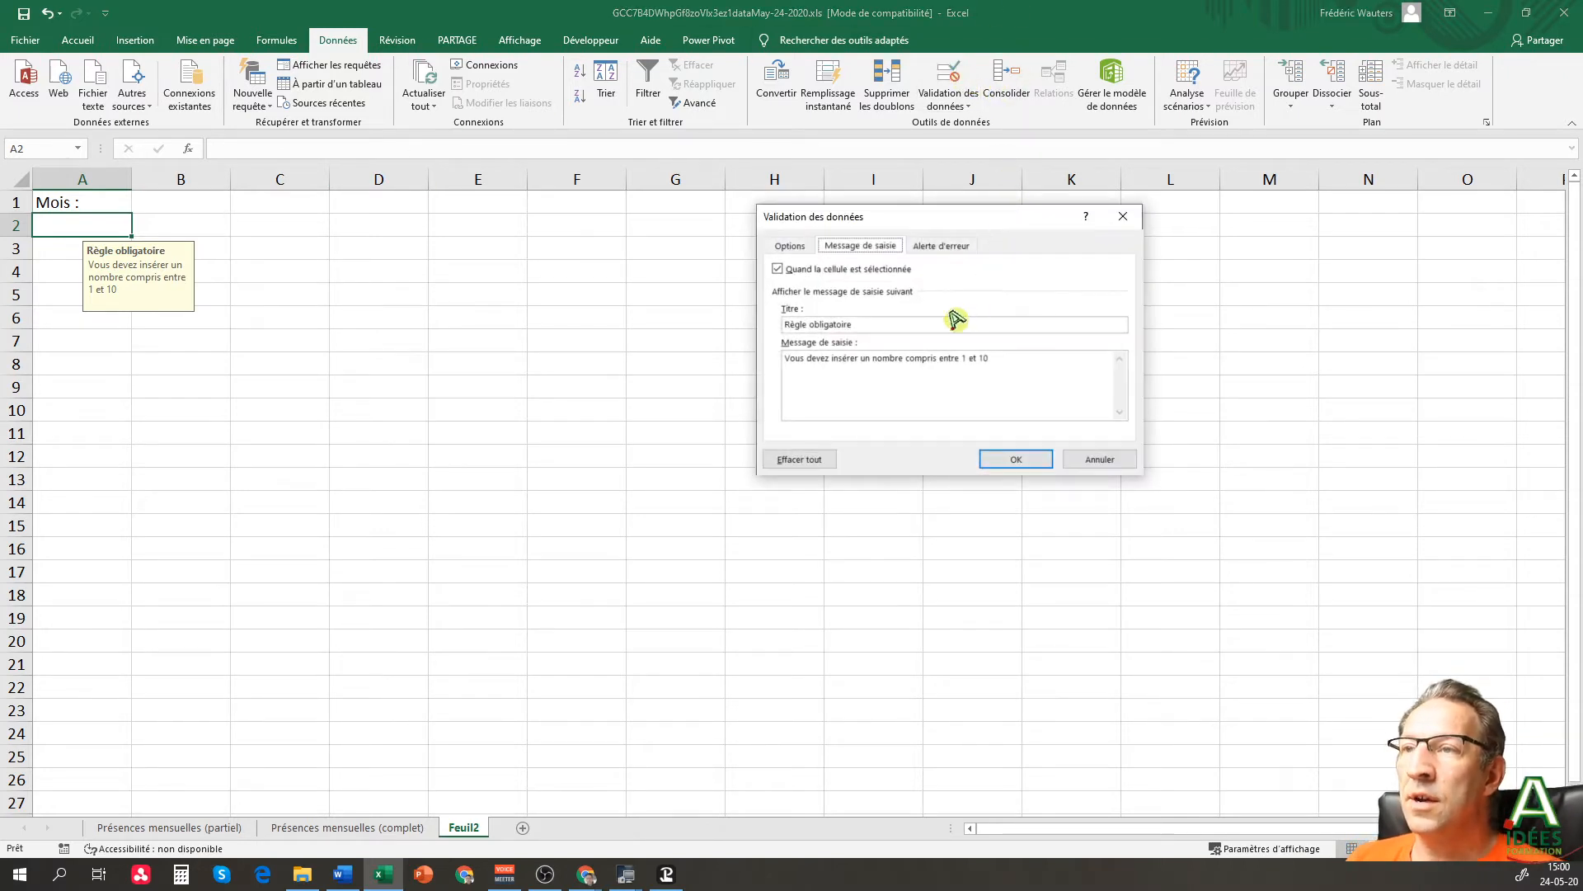
left_click(789, 245)
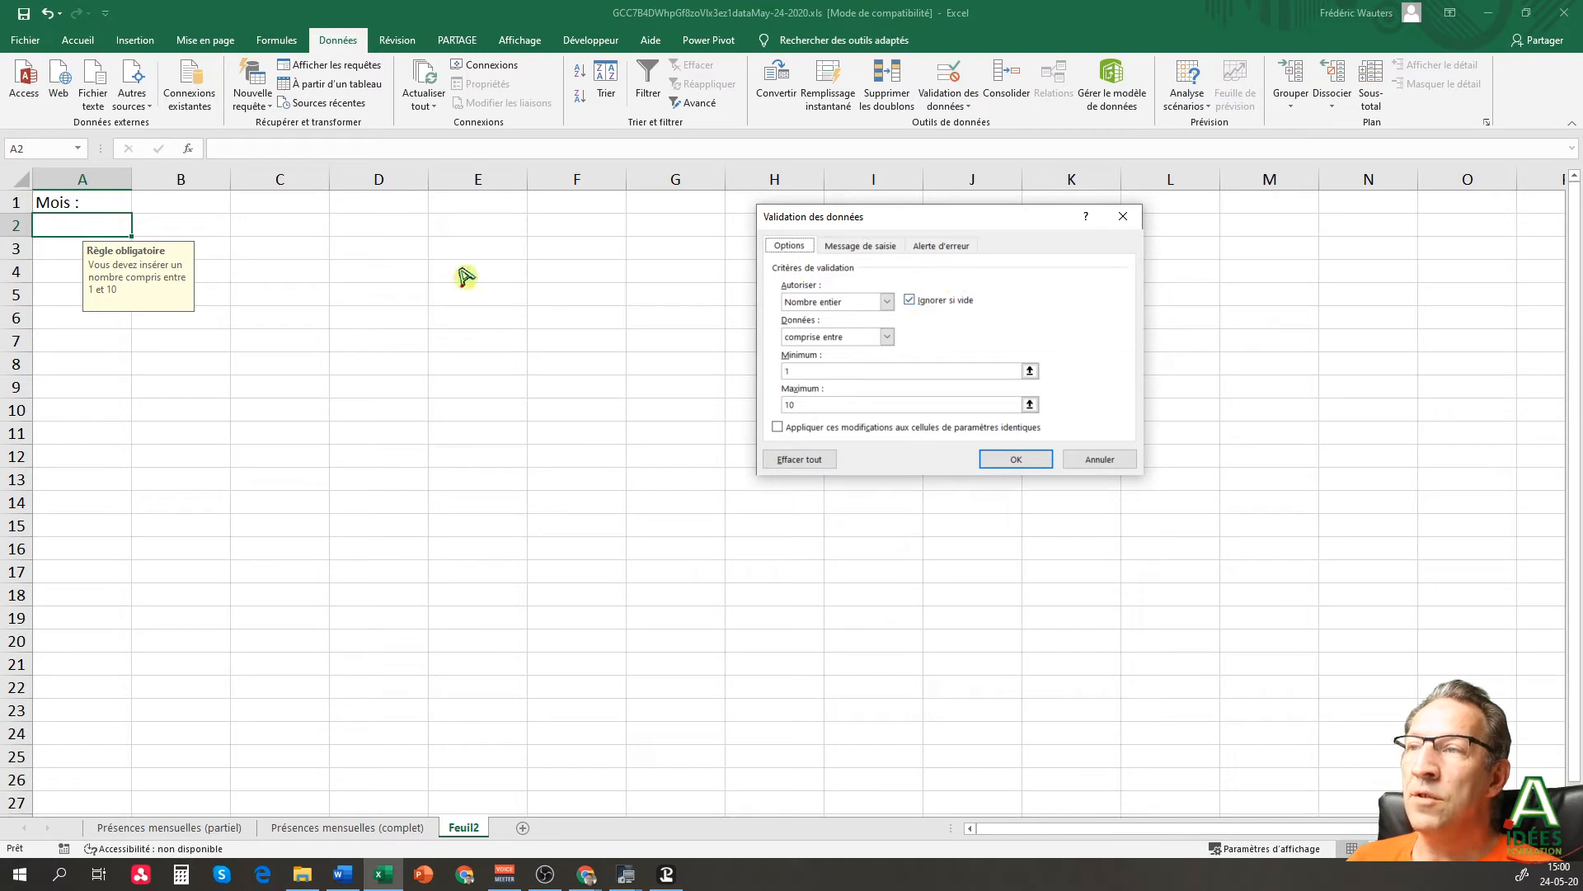
left_click(886, 301)
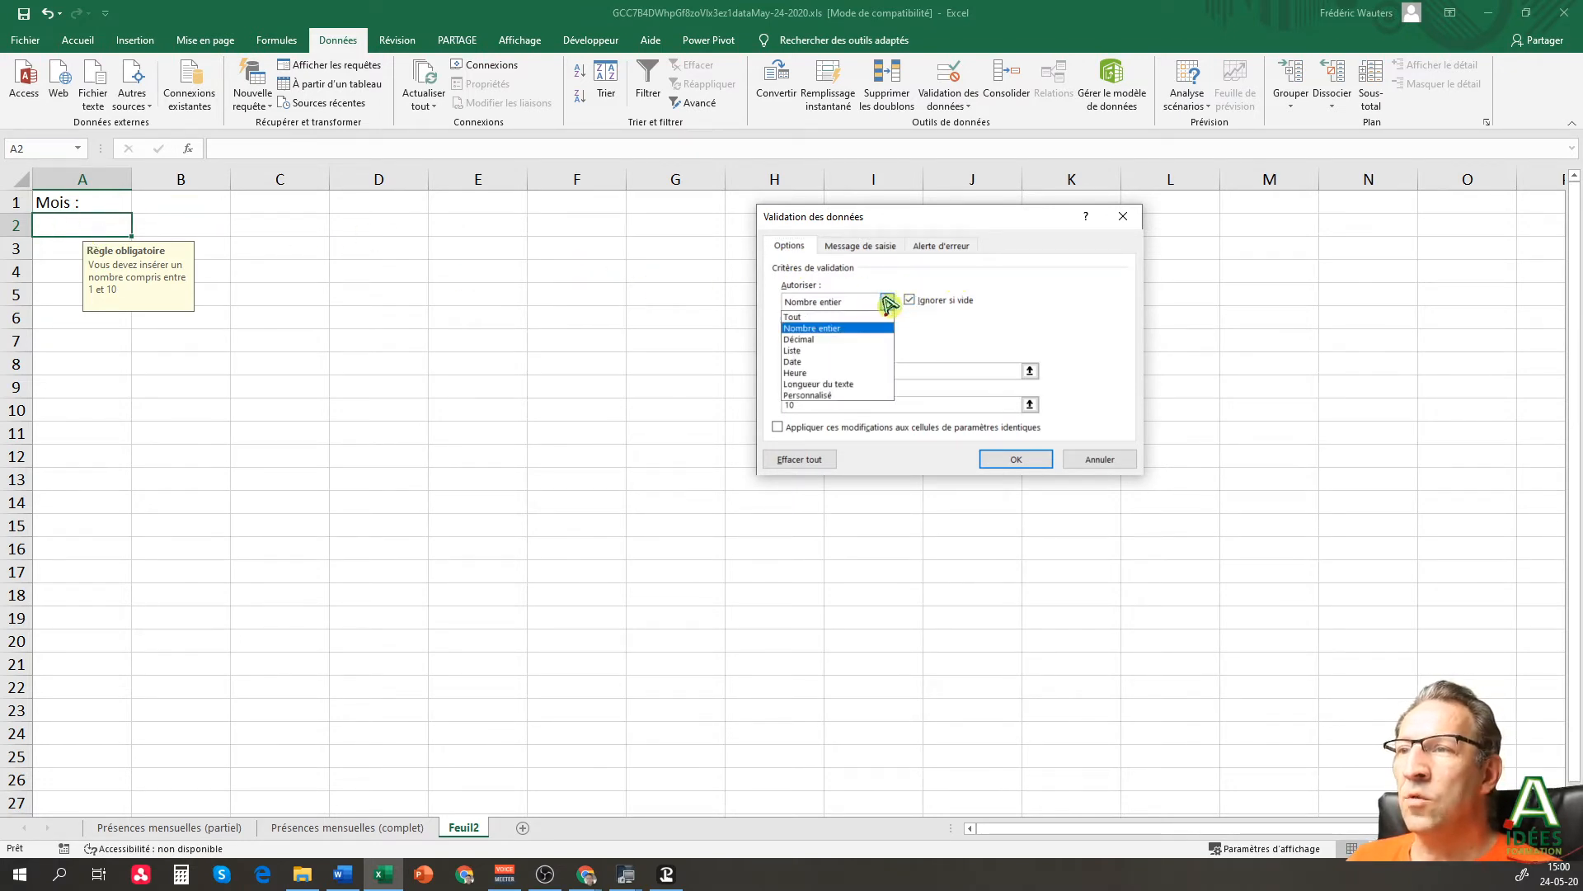
left_click(851, 385)
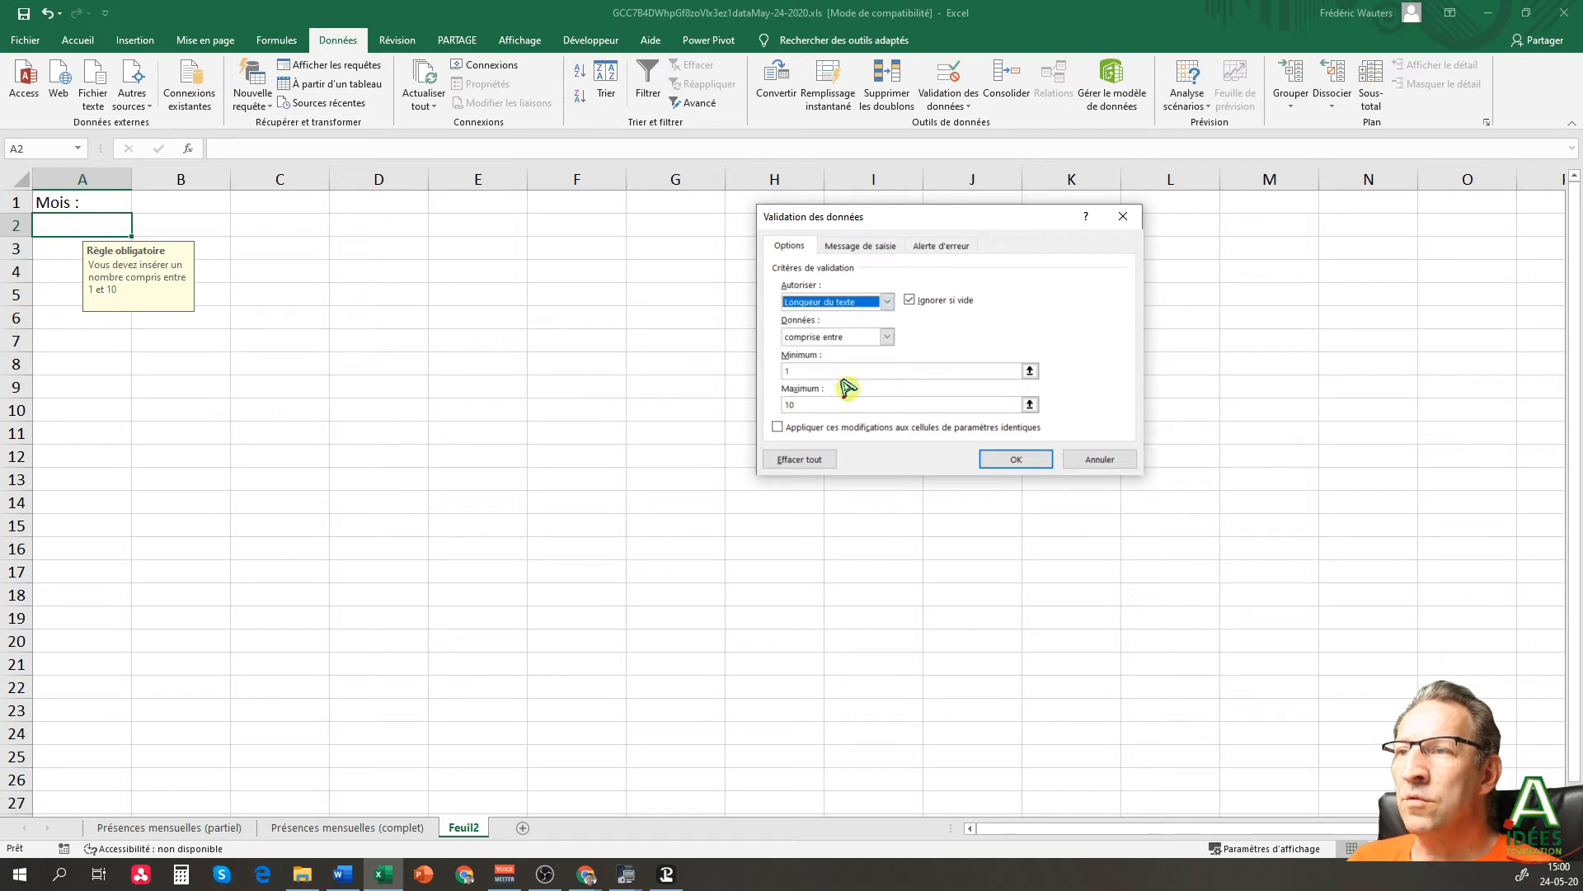
left_click(885, 336)
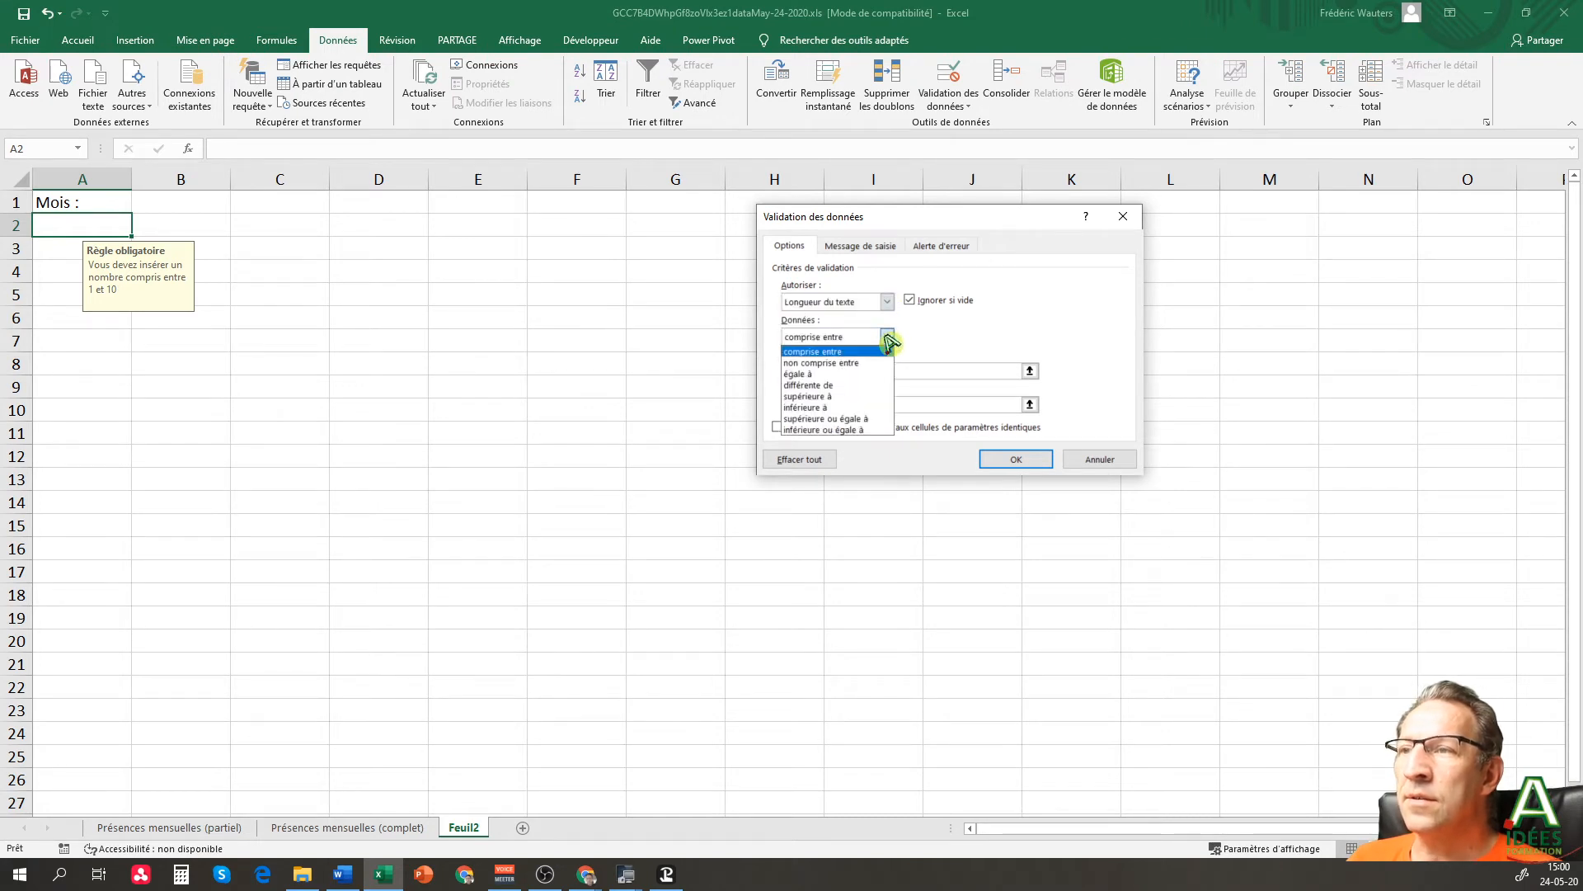
left_click(849, 374)
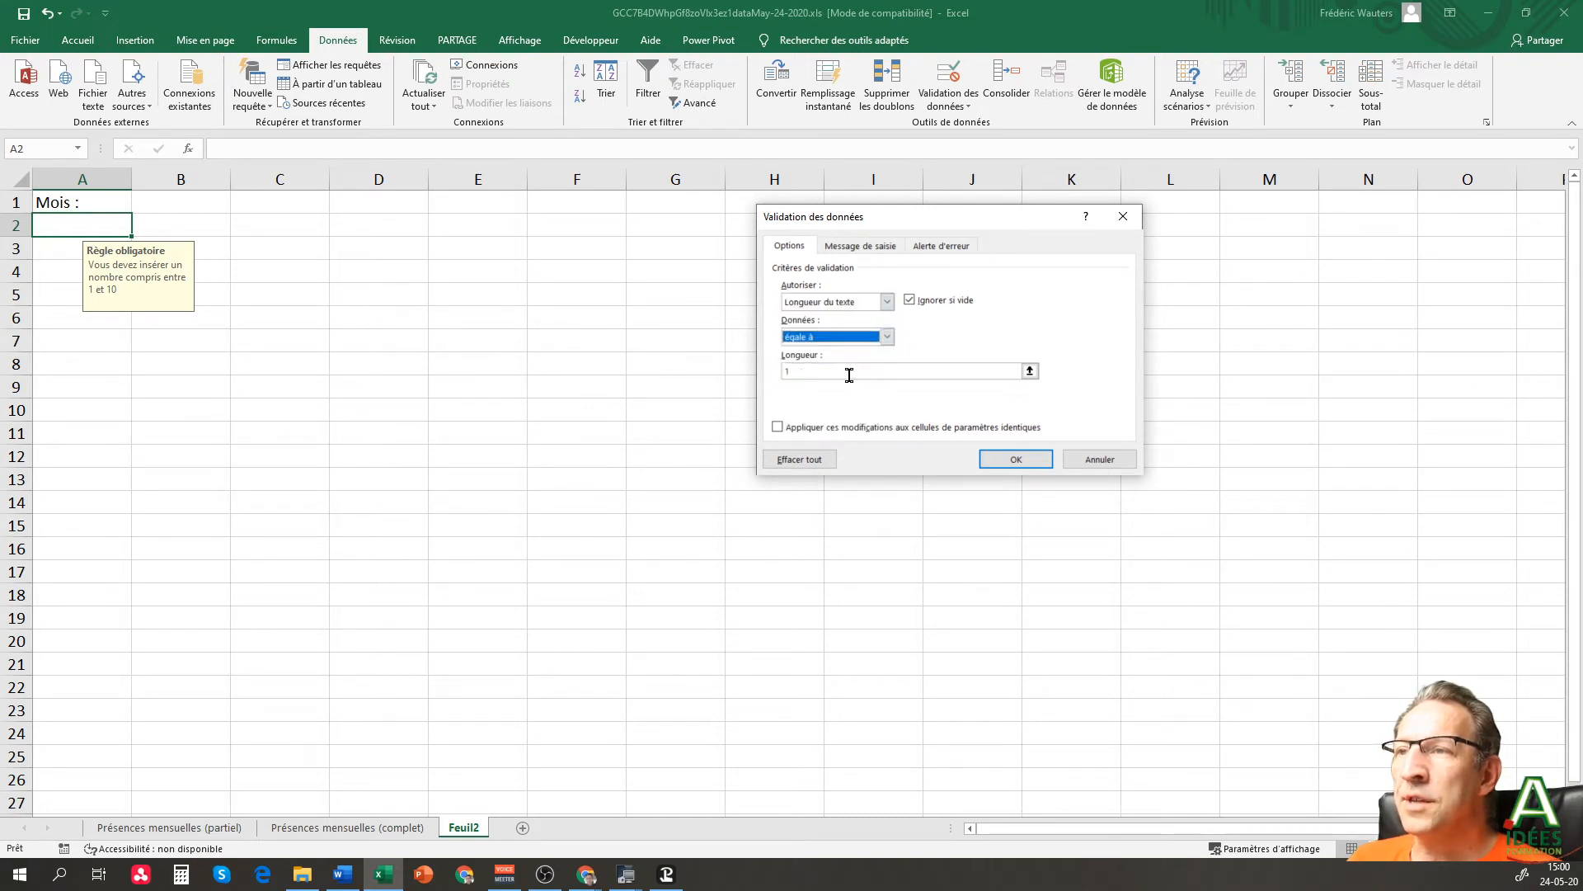
left_click(784, 370)
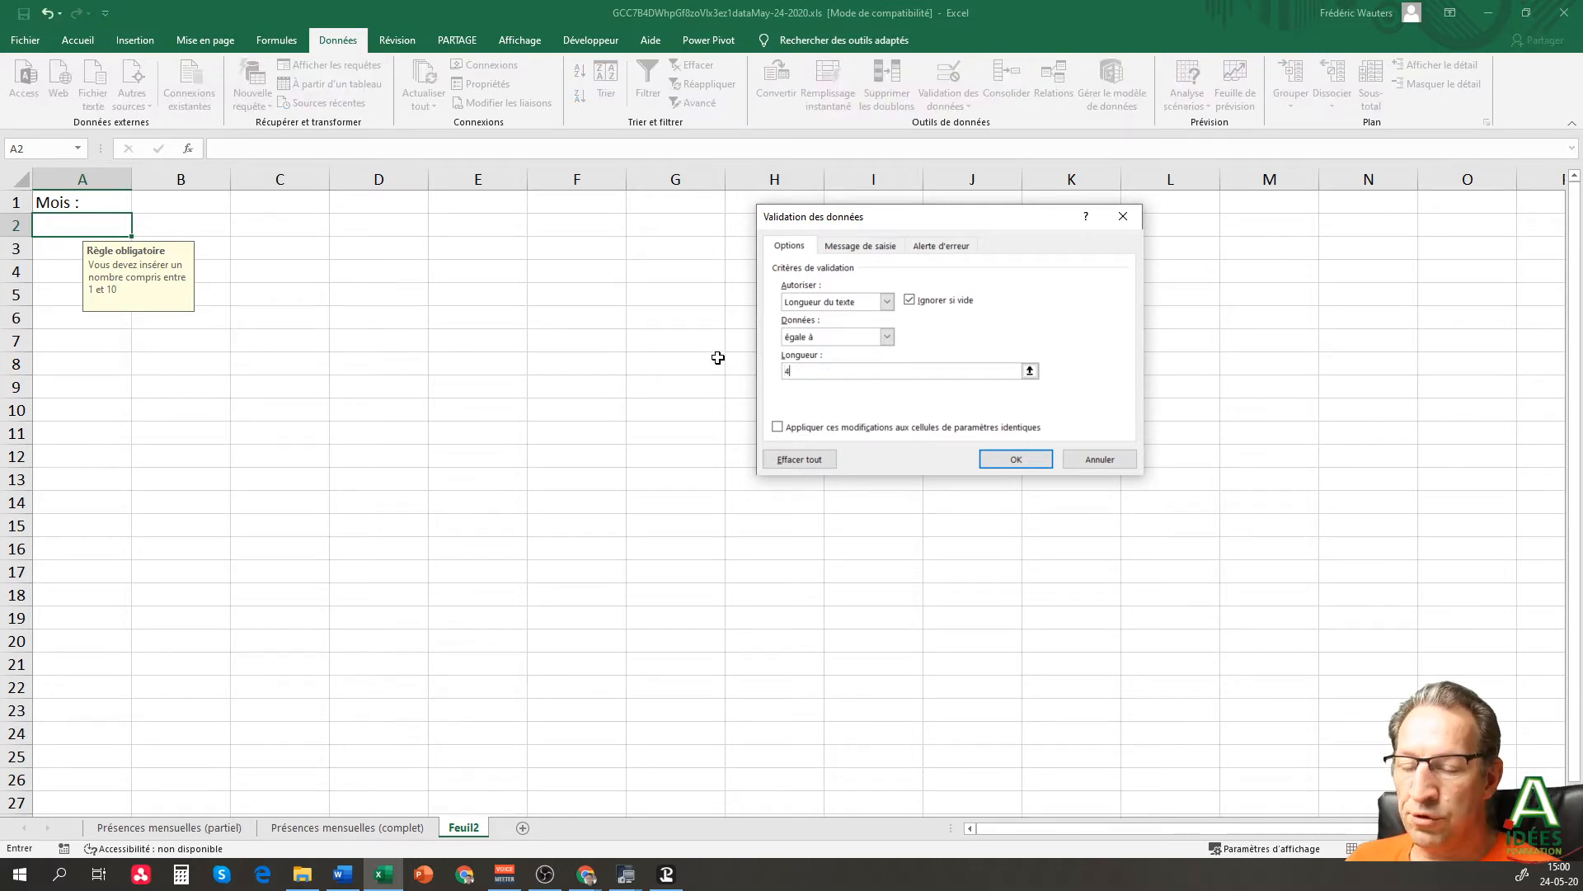
- Change the input message for cell A2 to "Vous devez insérer un code PIN en 4 caractères"
left_click(860, 246)
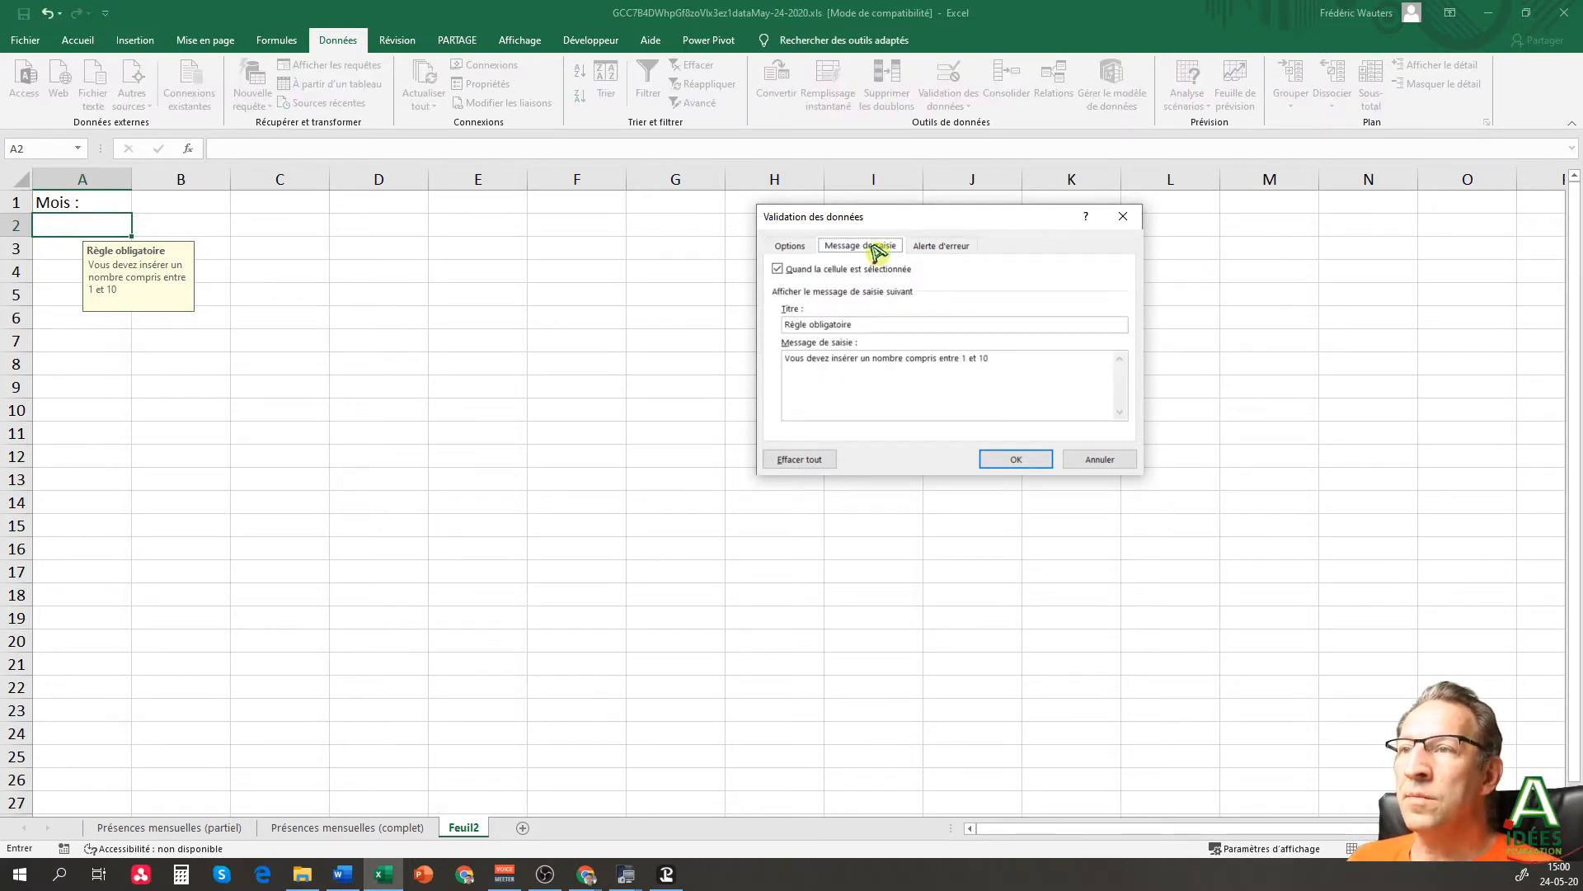
left_click_drag(1050, 360, 874, 367)
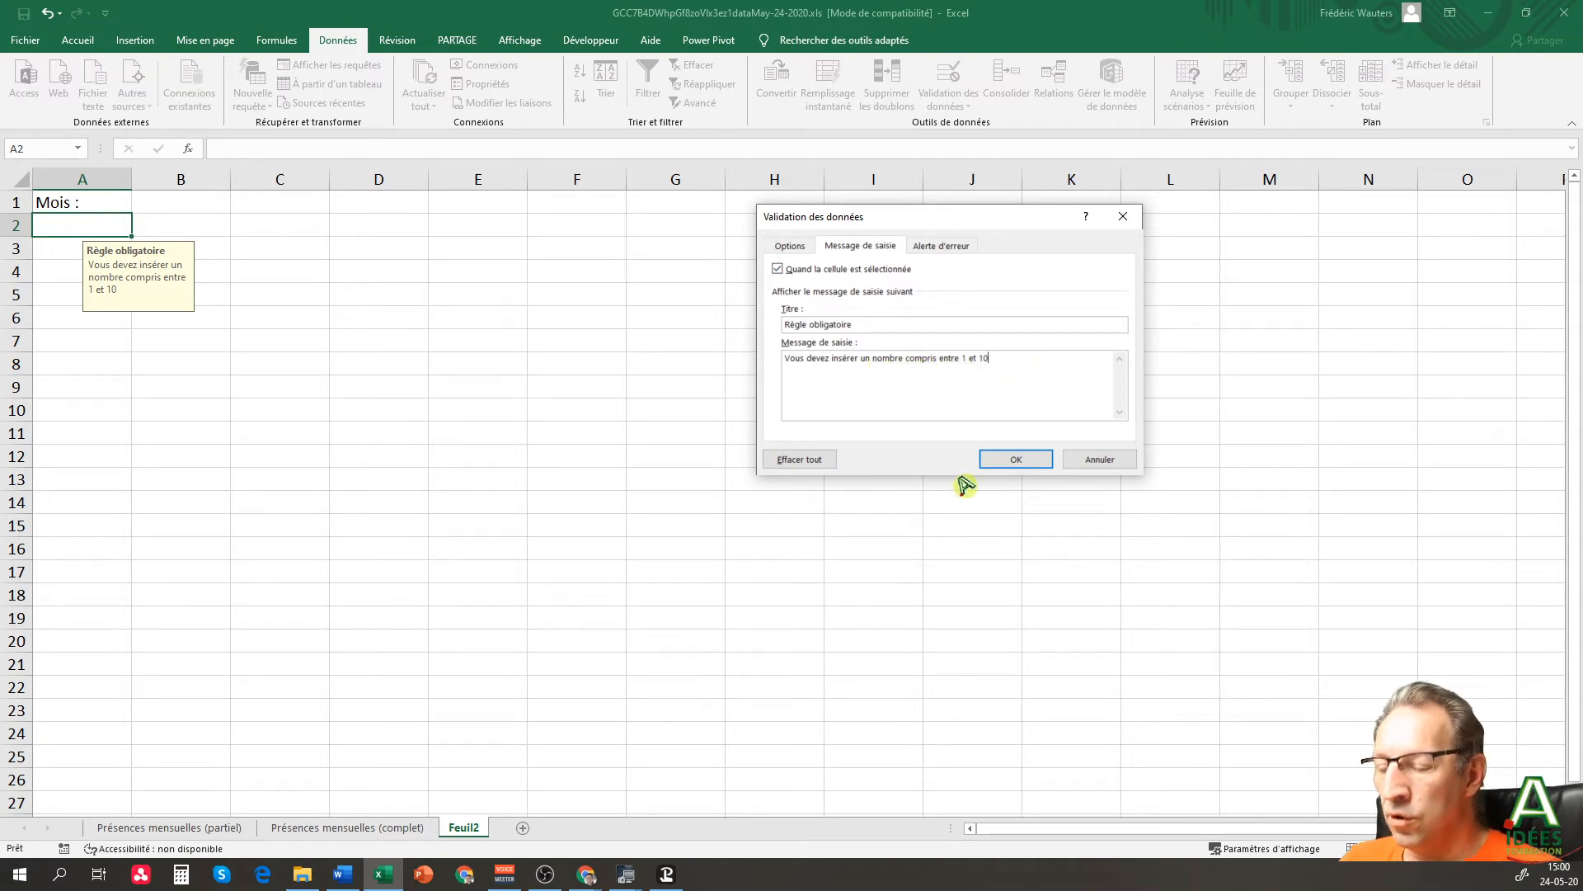
key("BackSpace")
key("BackSpace")
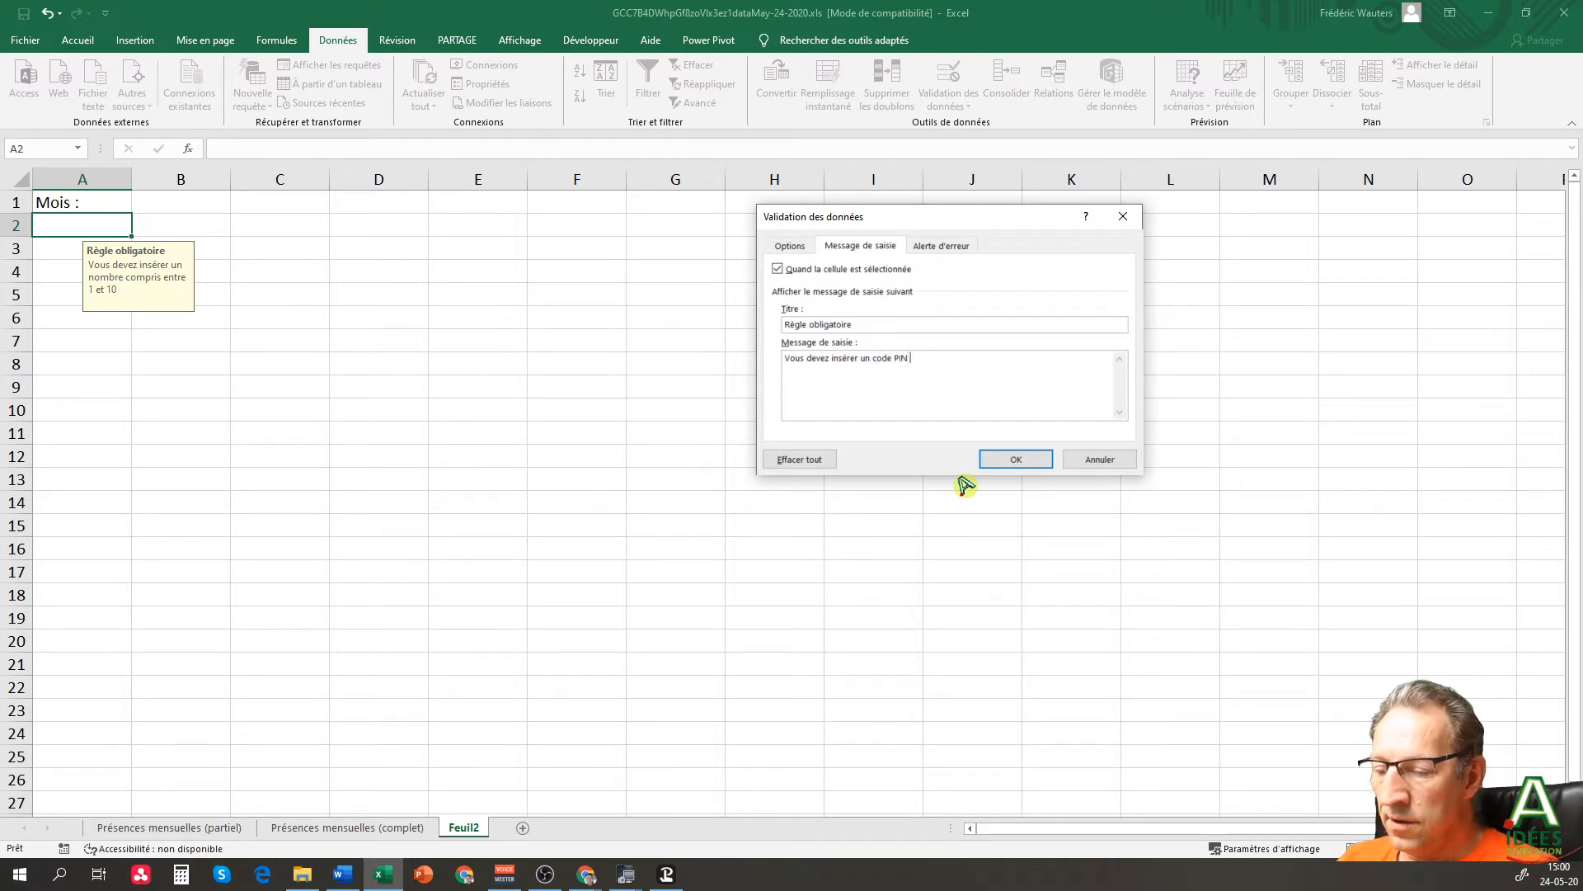
type("4 cara")
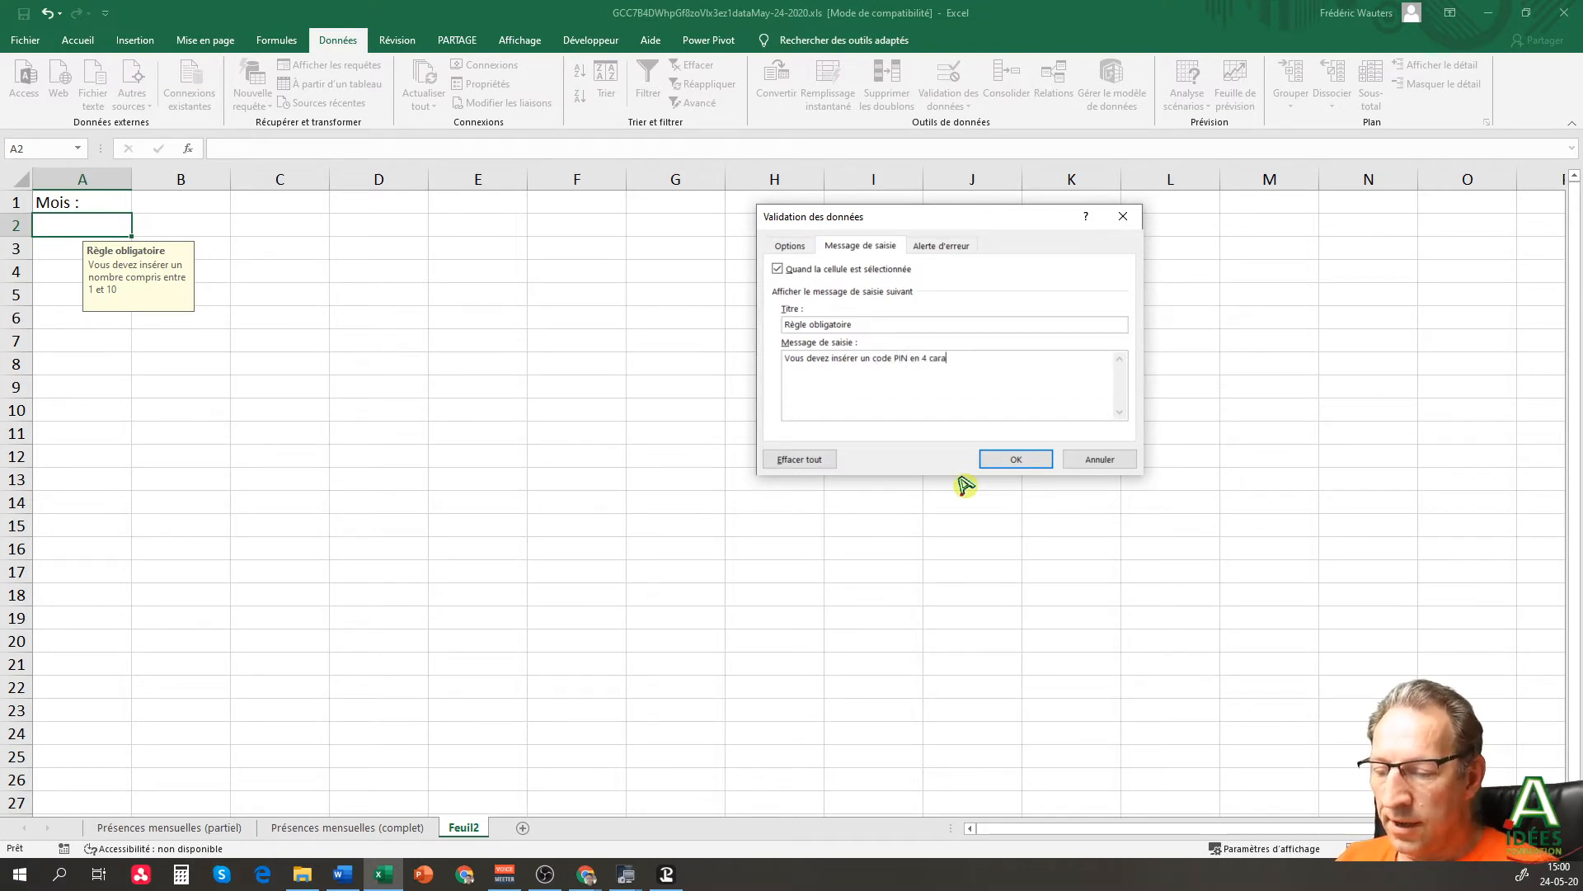
type("ctères")
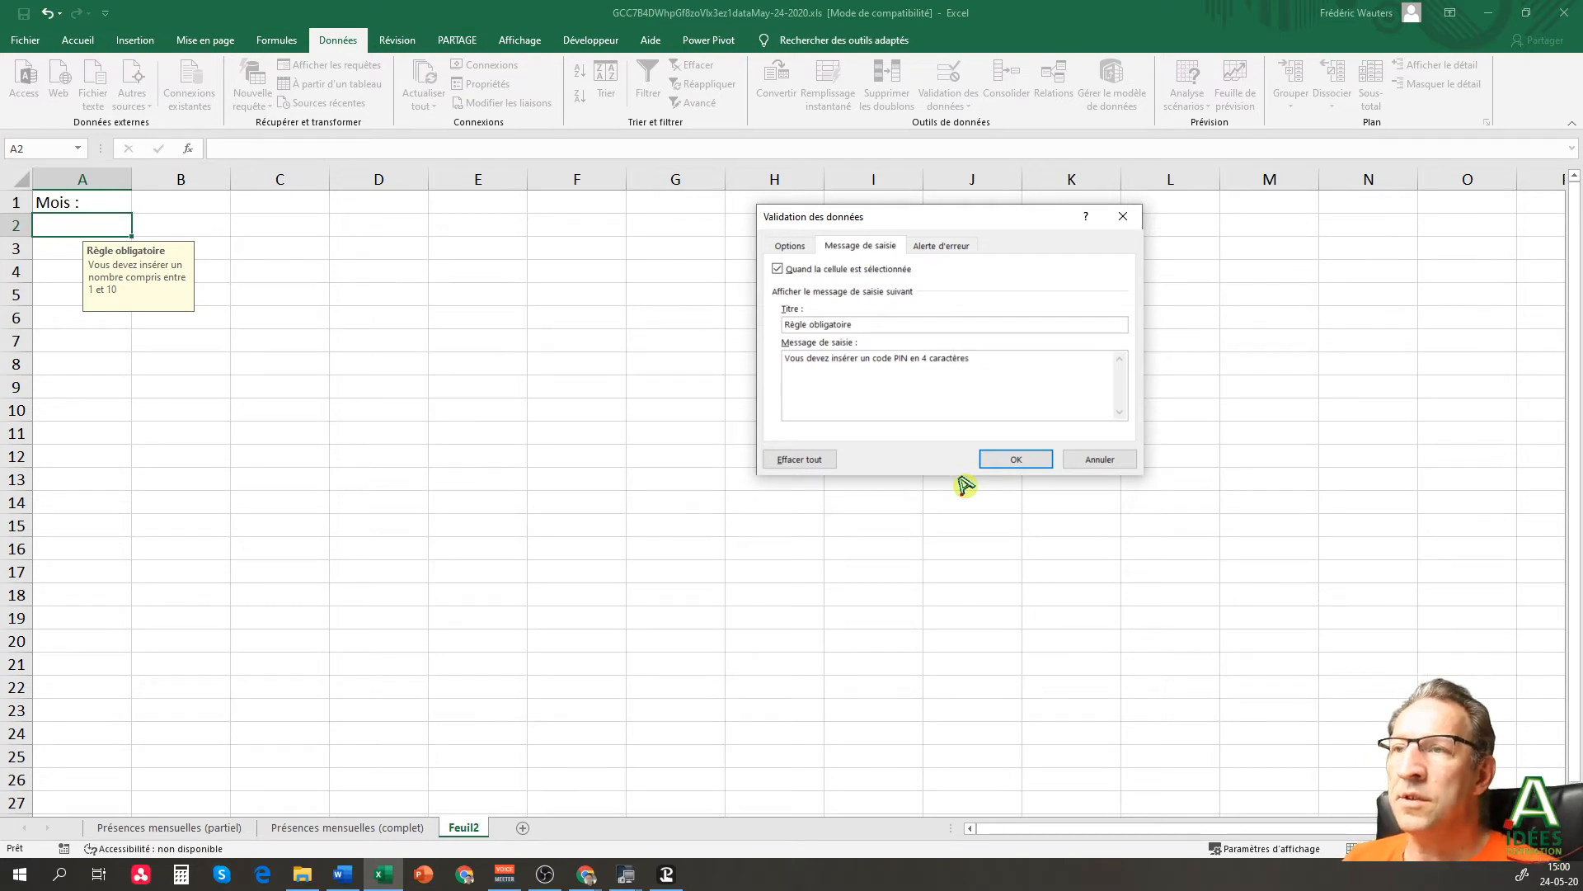
- Switch the error alert style for cell A2 to Informations and apply the validation settings
left_click(939, 246)
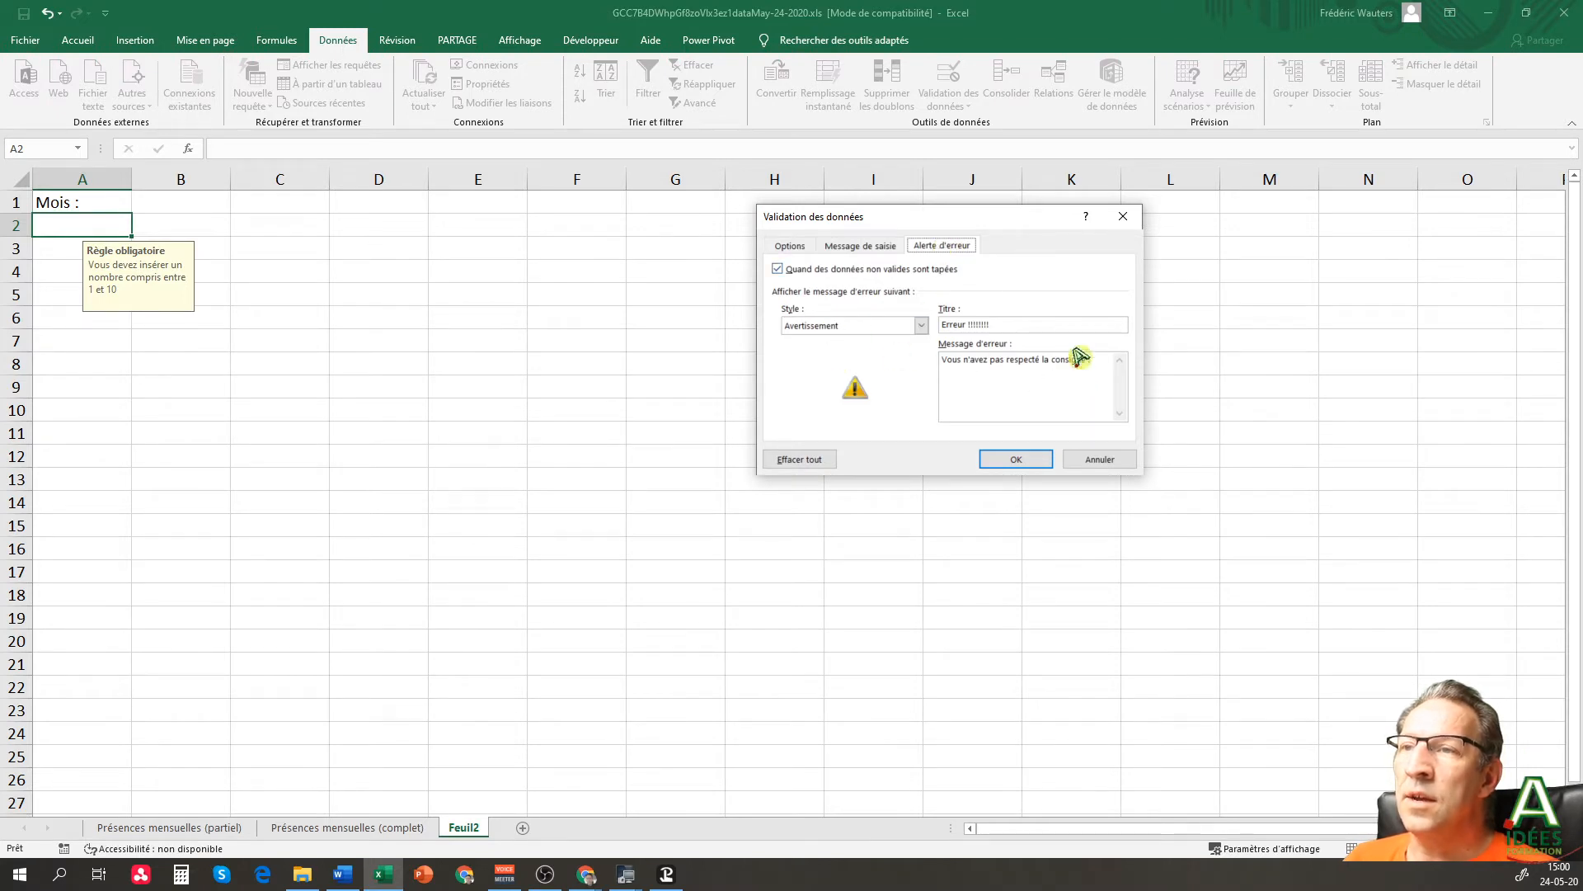
left_click(870, 324)
left_click(856, 363)
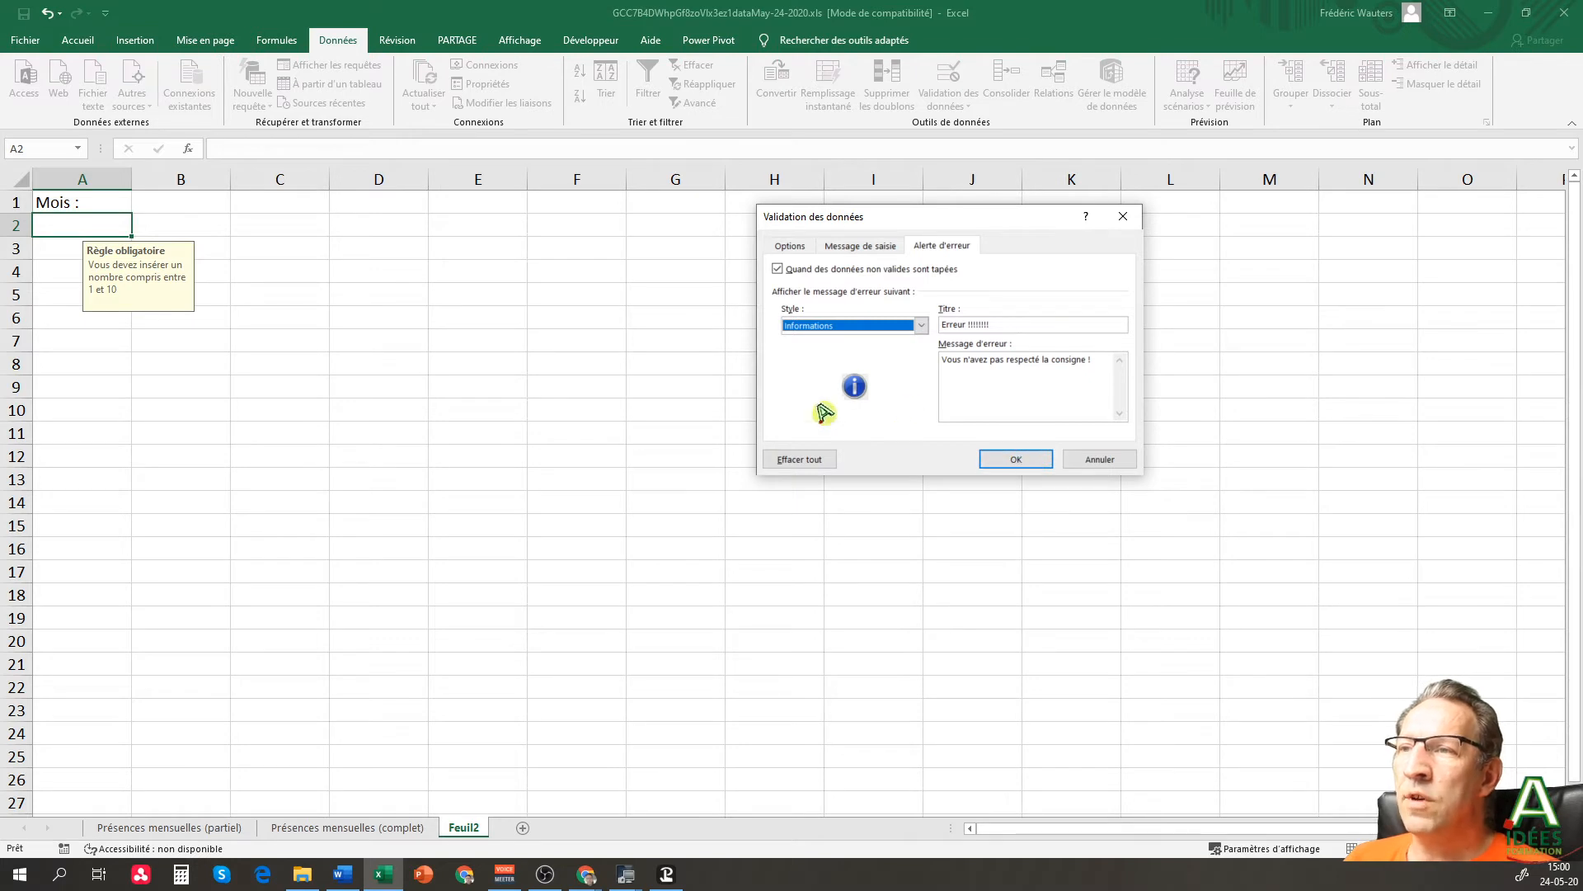
left_click(1000, 459)
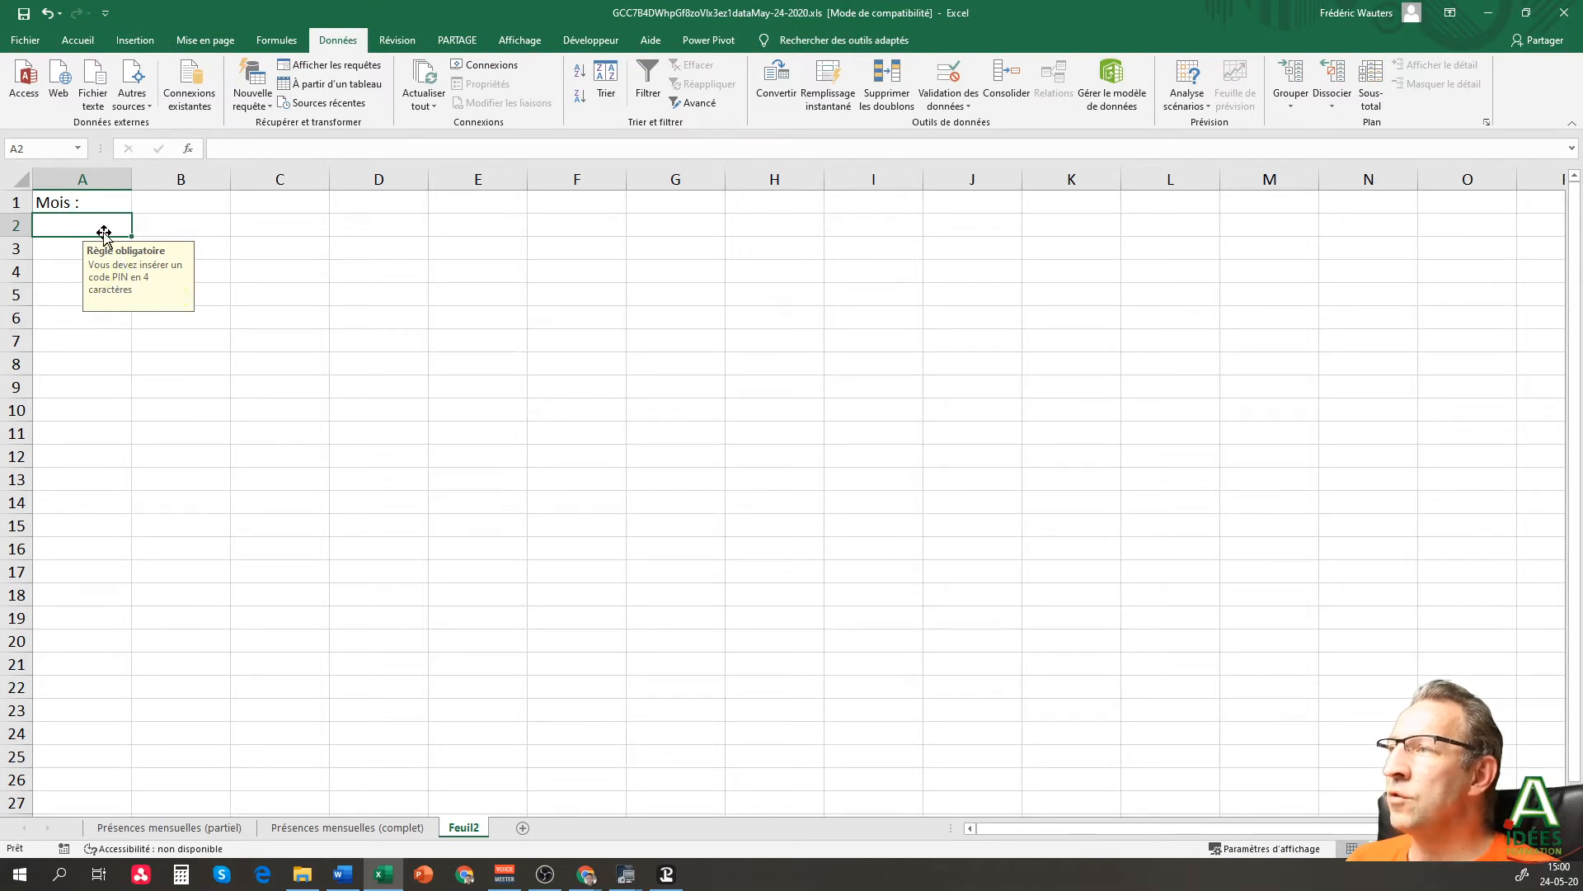
- Enter a three-digit PIN code in cell A2, shorter than the required length, accept it anyway and reselect the cell
type("123")
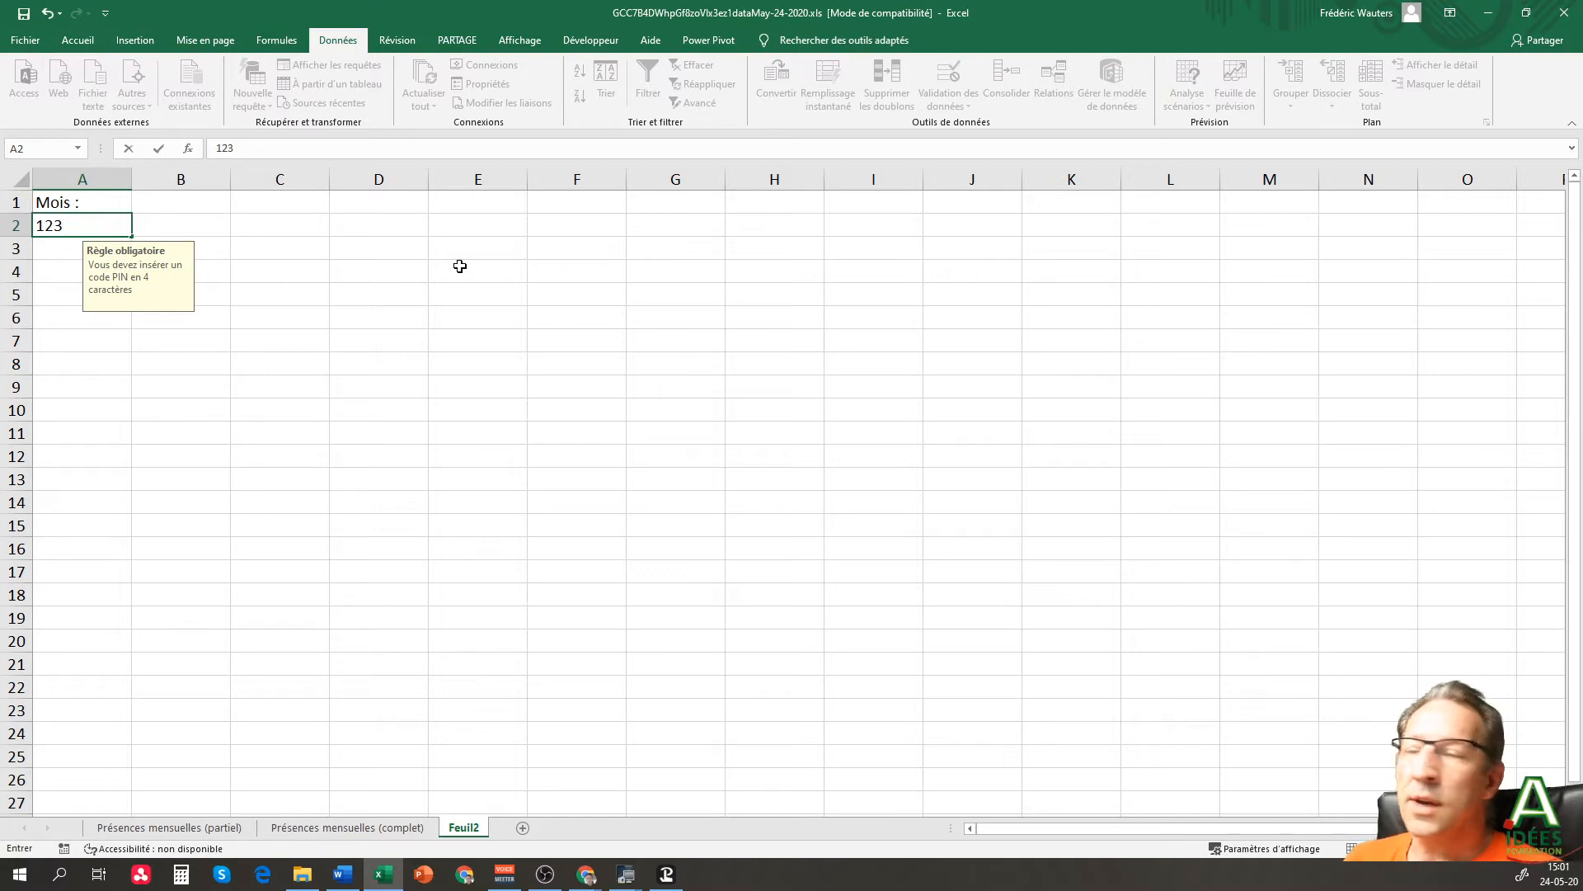
key("Return")
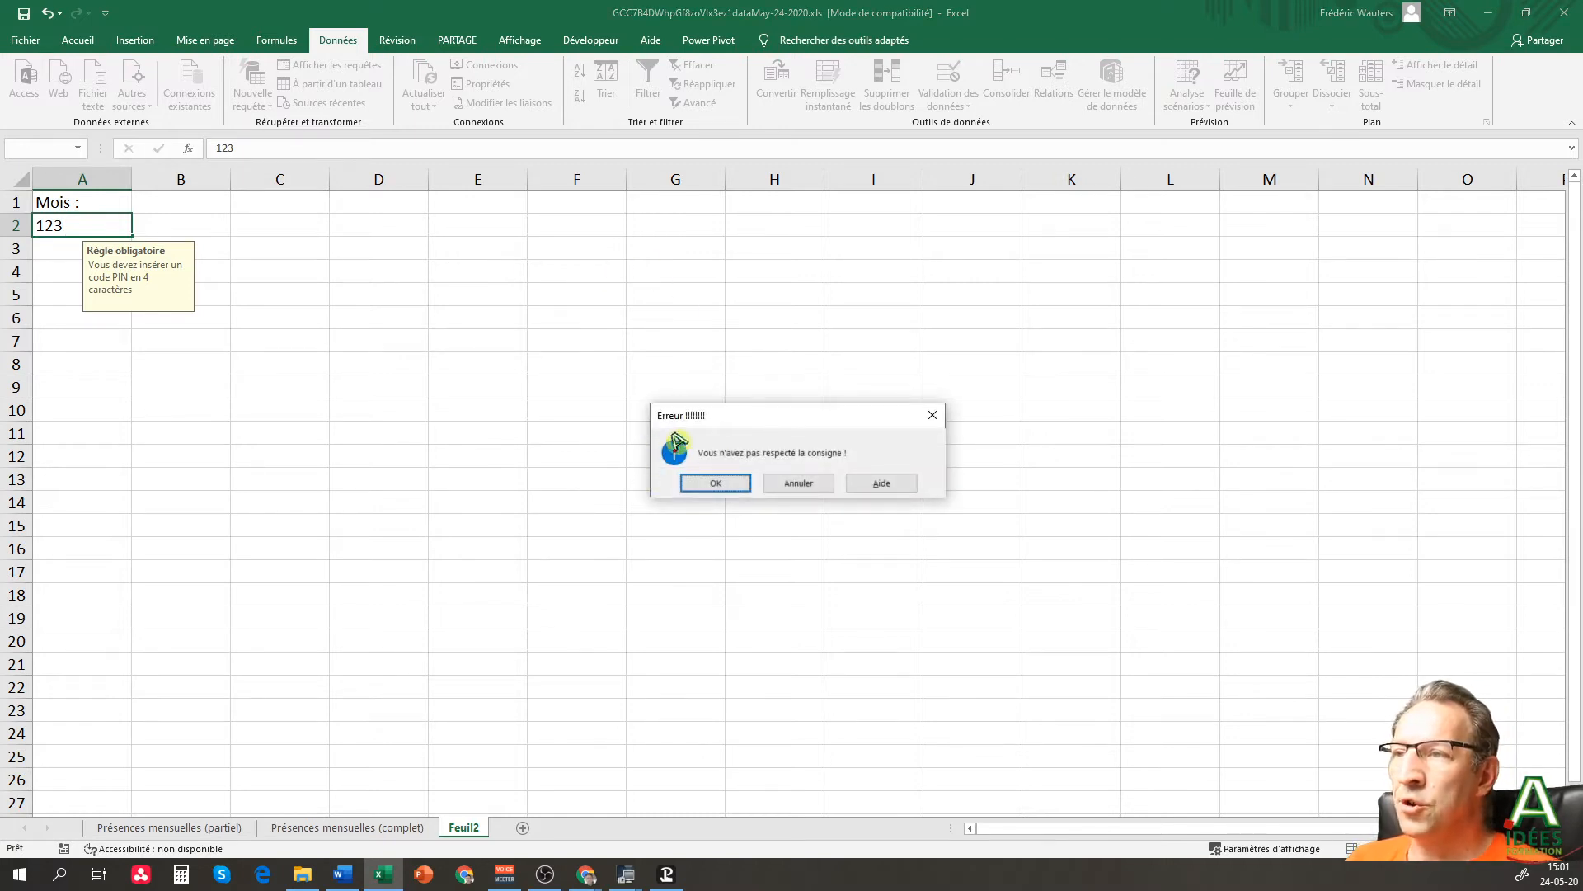
left_click(727, 489)
left_click(113, 227)
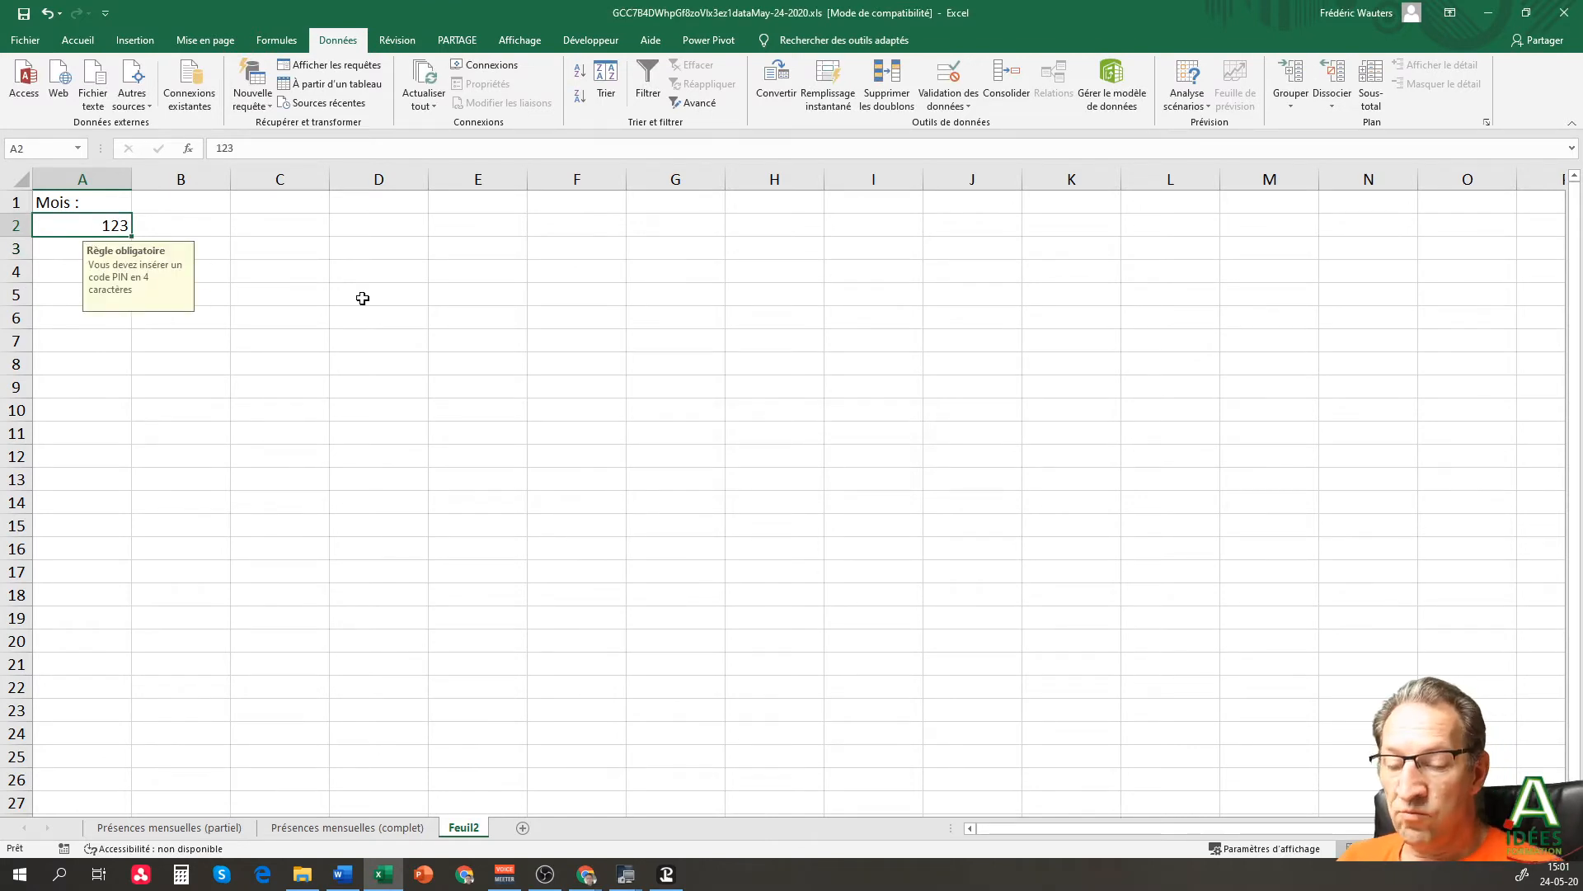
- Enter a valid four-digit PIN code in cell A2 and reselect the cell
type("1234")
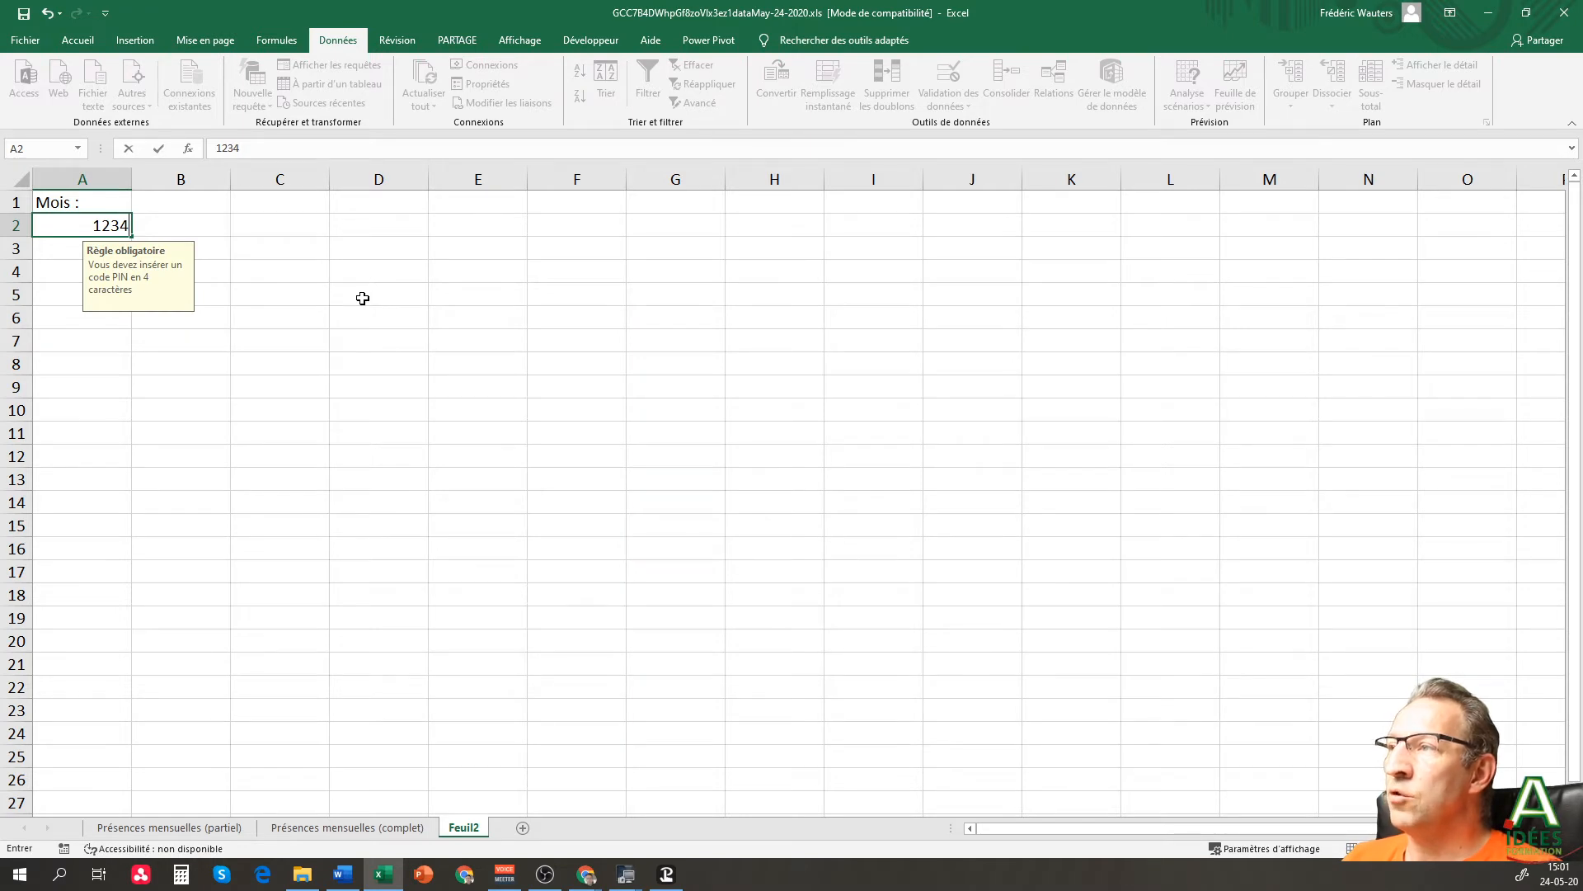
key("Return")
left_click(113, 225)
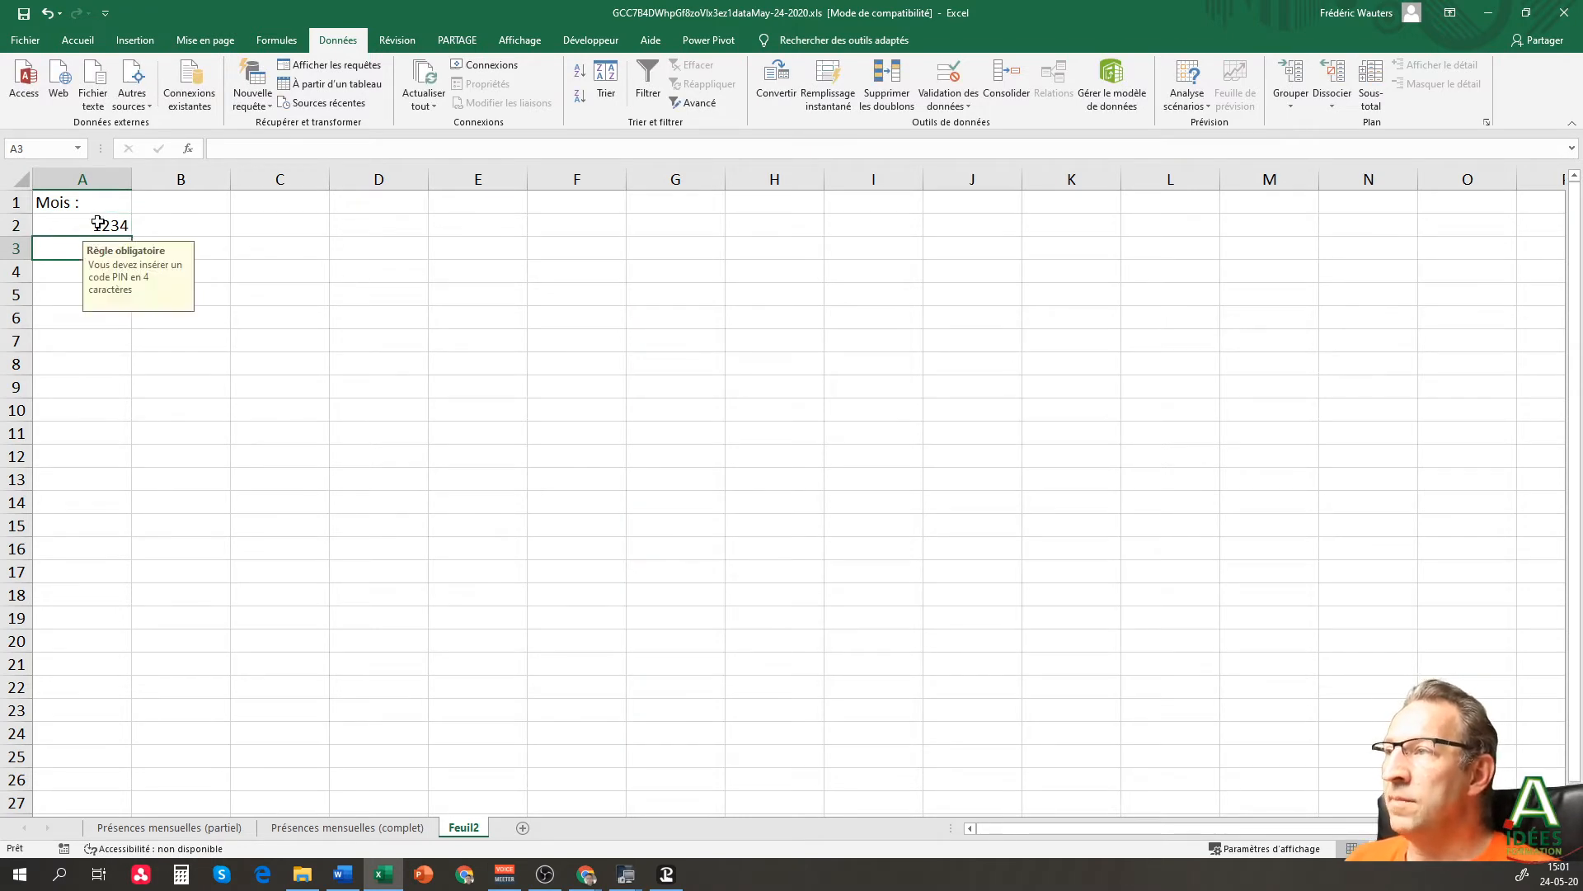
- Enter a five-digit PIN code in cell A2, accept the invalid entry anyway and reselect the cell
type("1")
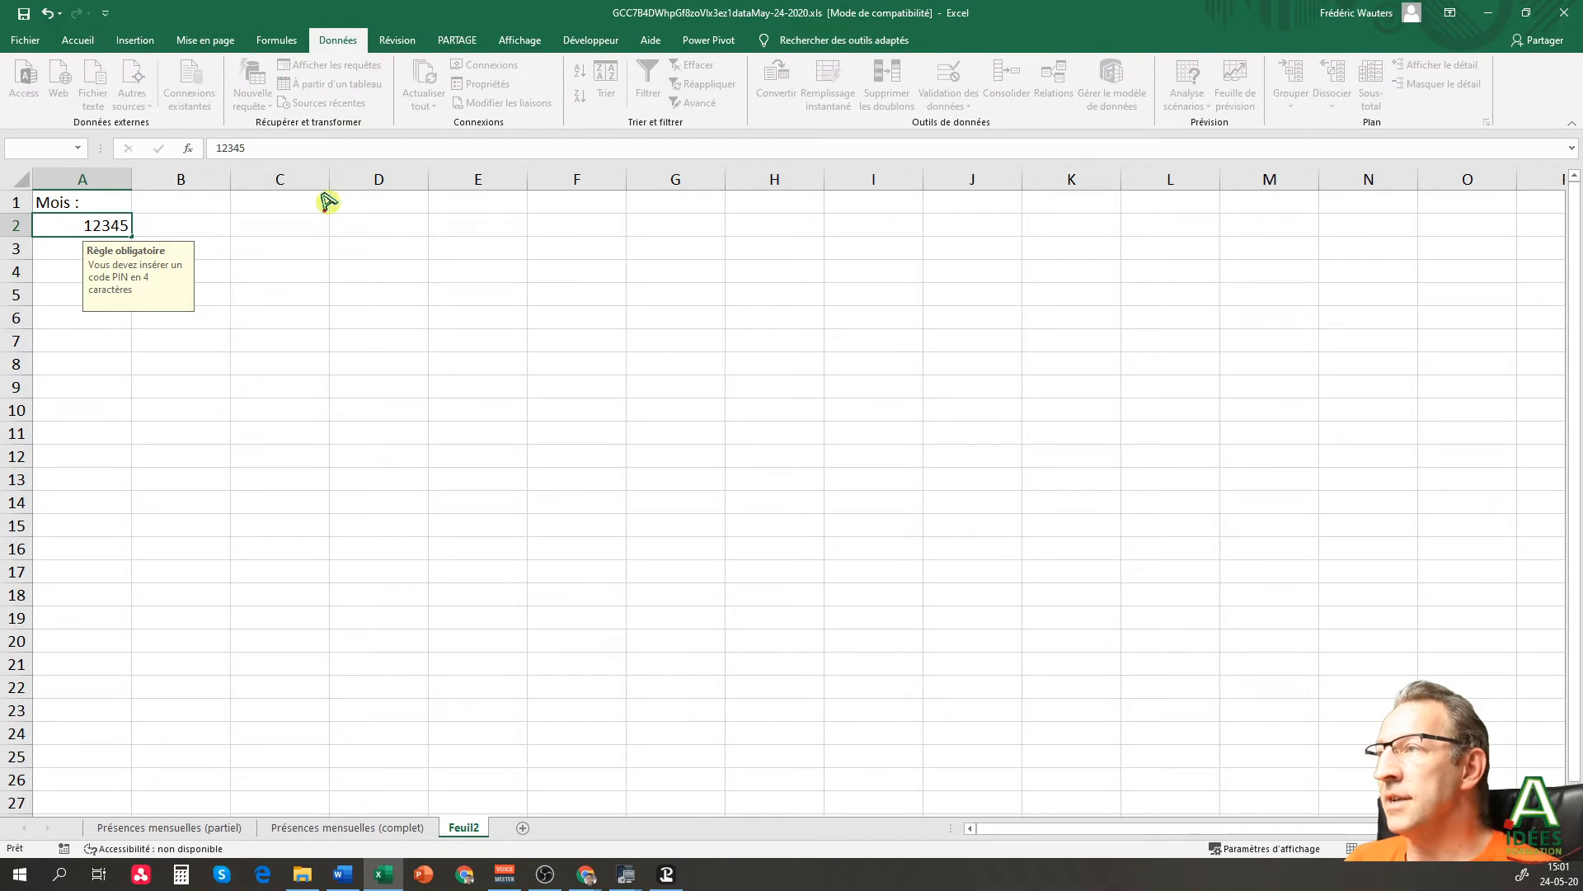
key("Return")
left_click(737, 480)
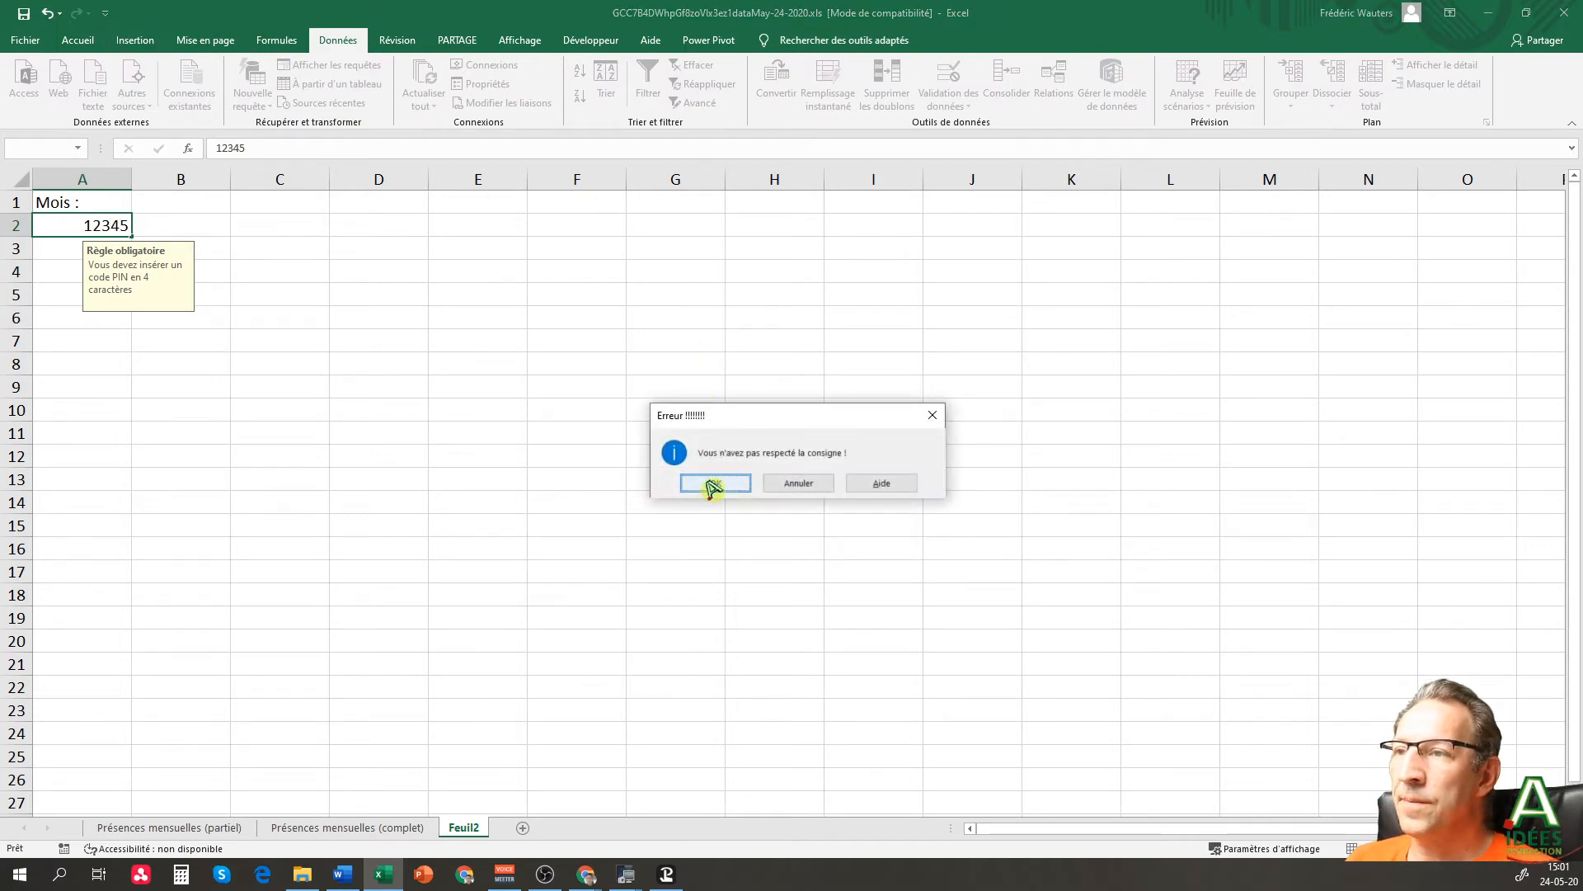
left_click(76, 226)
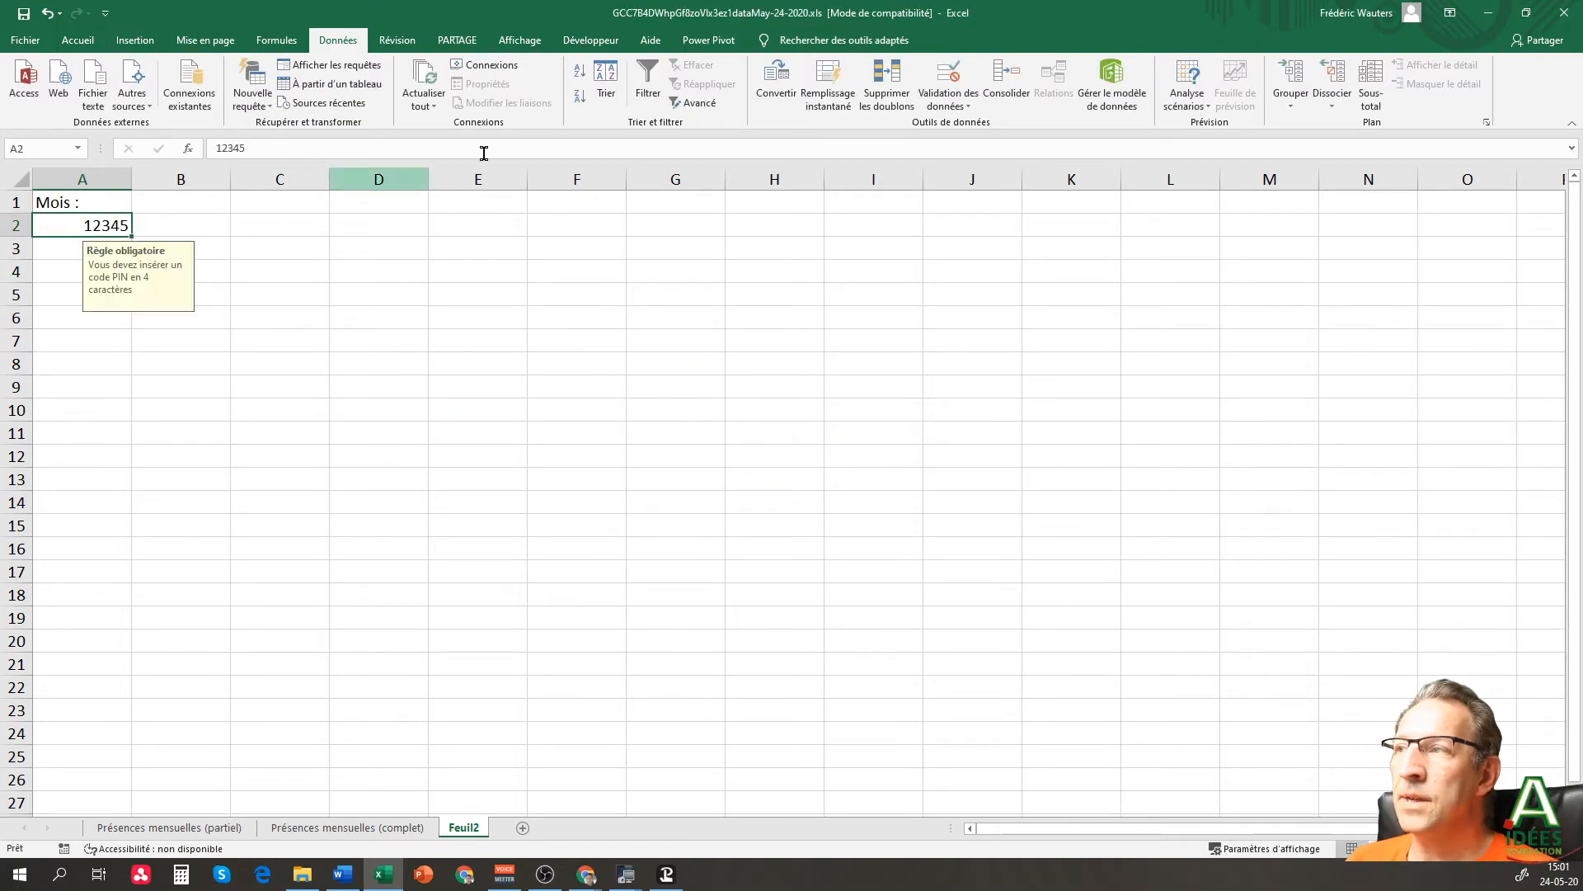
- Switch the error alert style for cell A2 to Stop and apply the validation settings
left_click(971, 75)
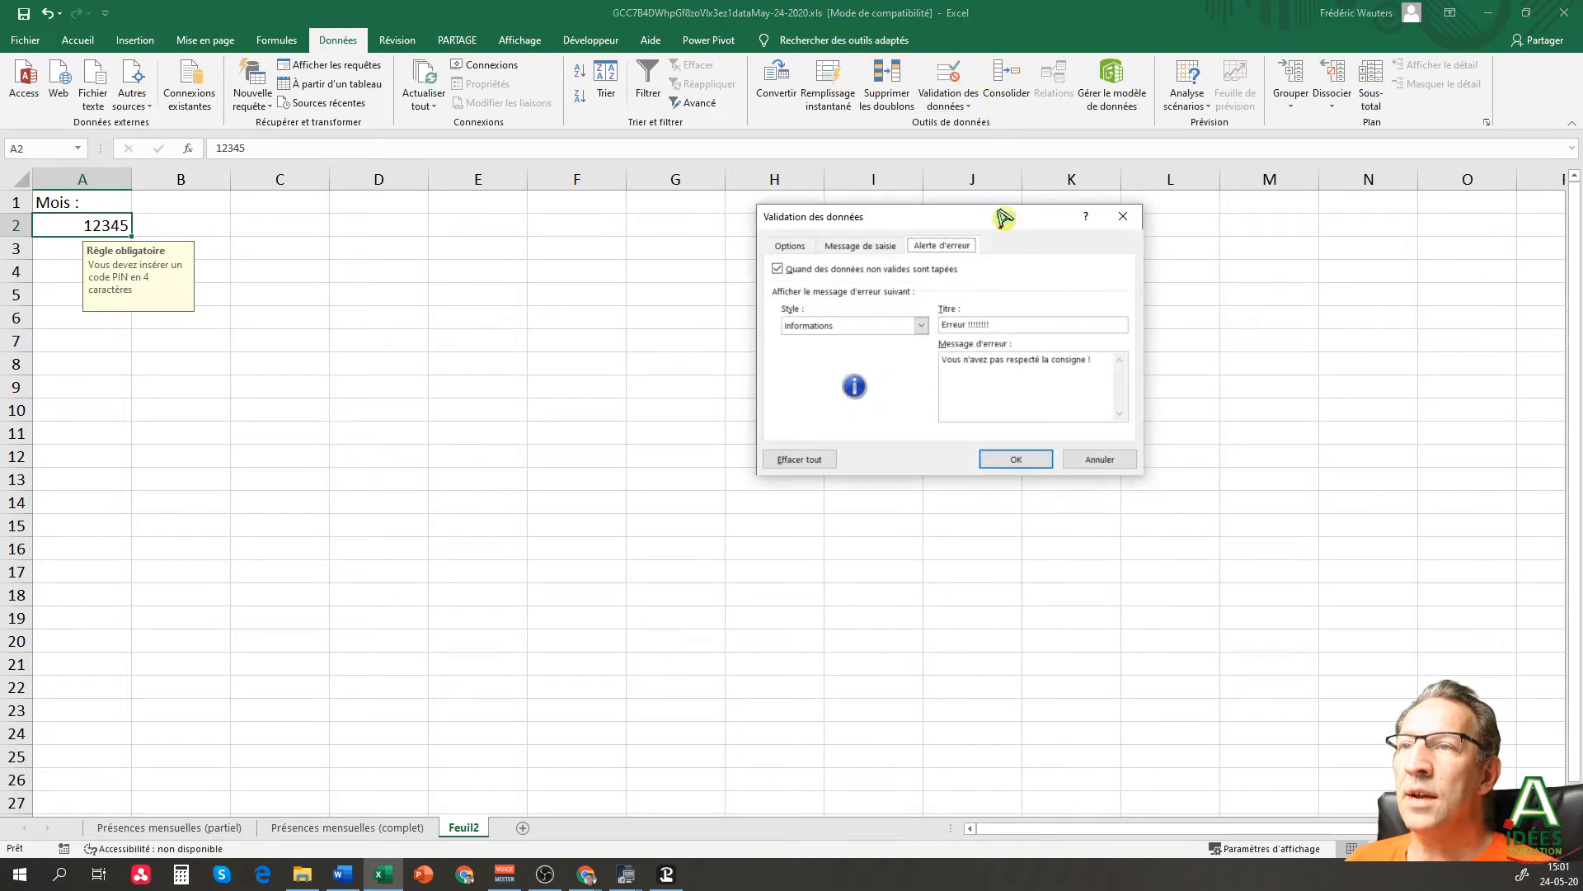
left_click(907, 325)
left_click(867, 342)
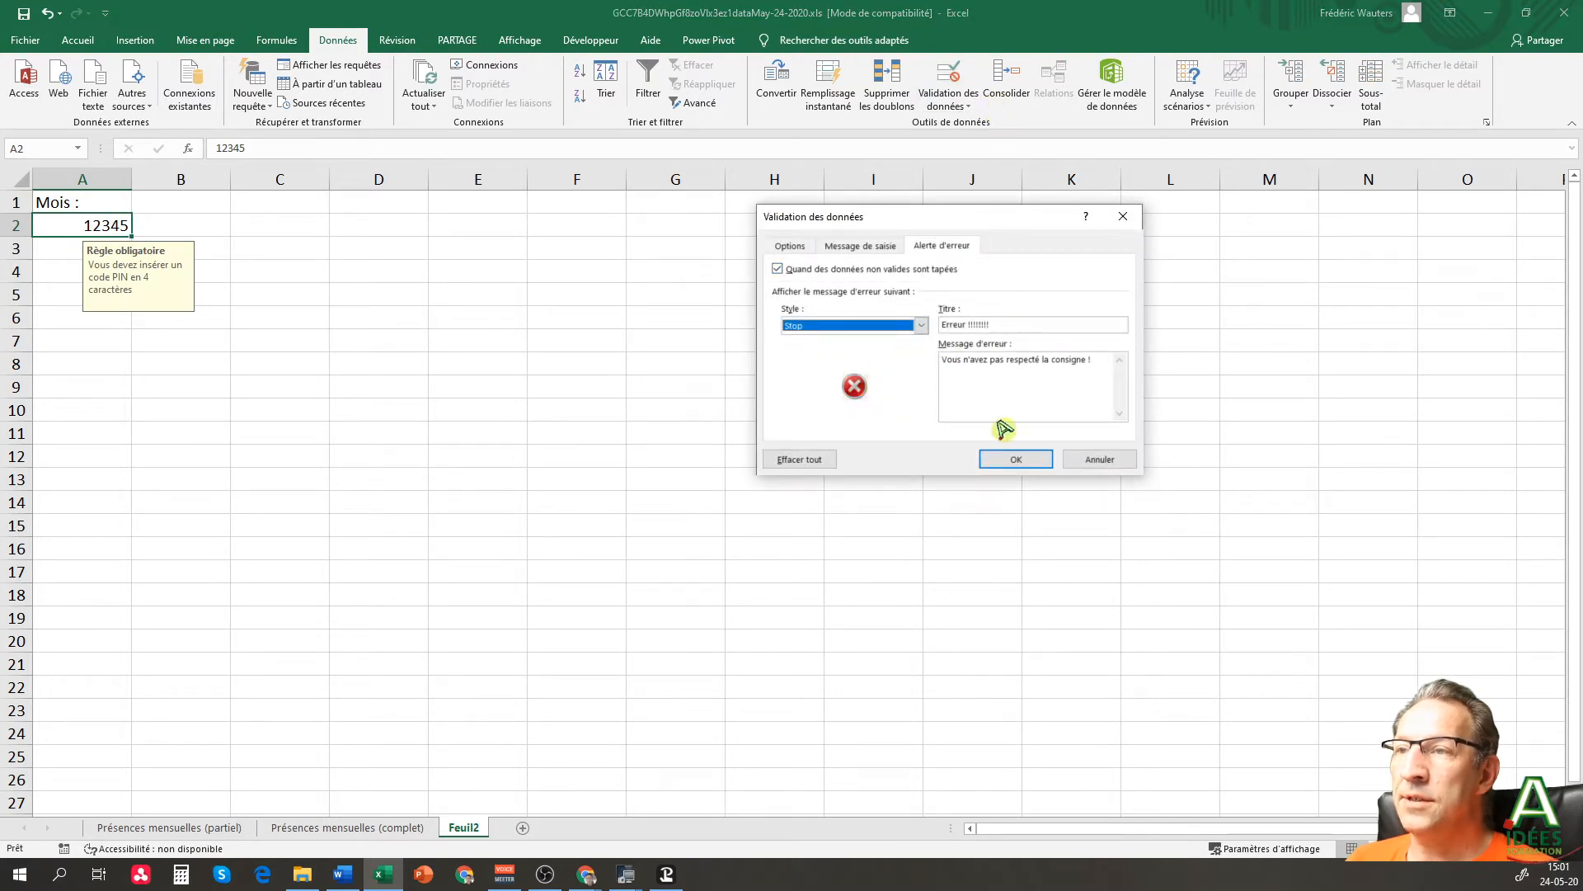
left_click(1014, 458)
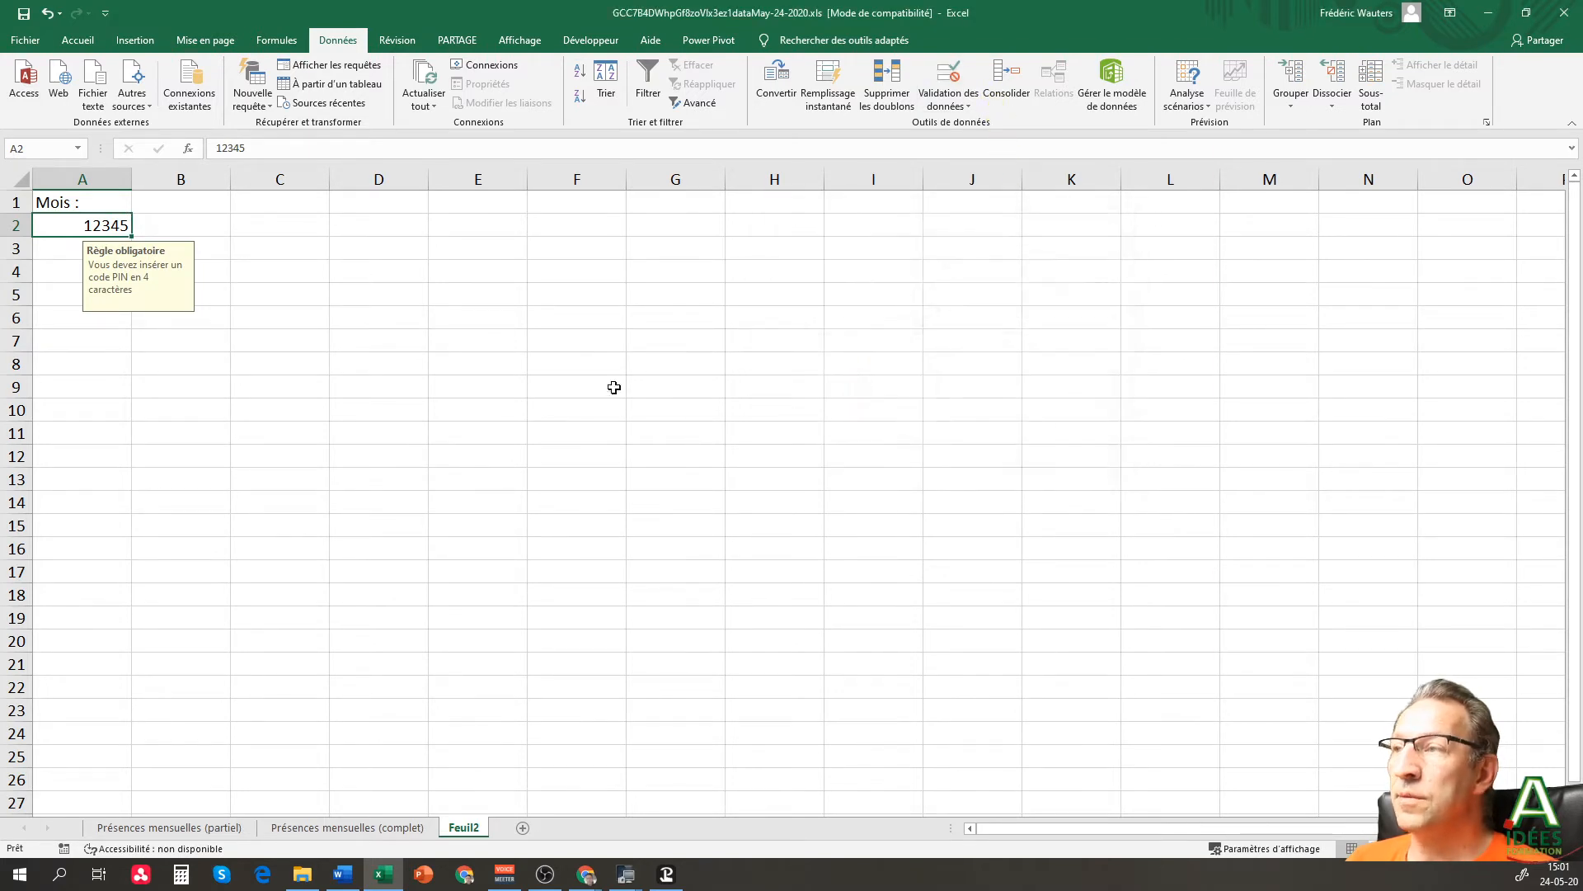
- Test the Stop alert in cell A2 with a three-digit PIN code, retry with a nine-digit one and cancel the entry
type("123")
left_click(241, 180)
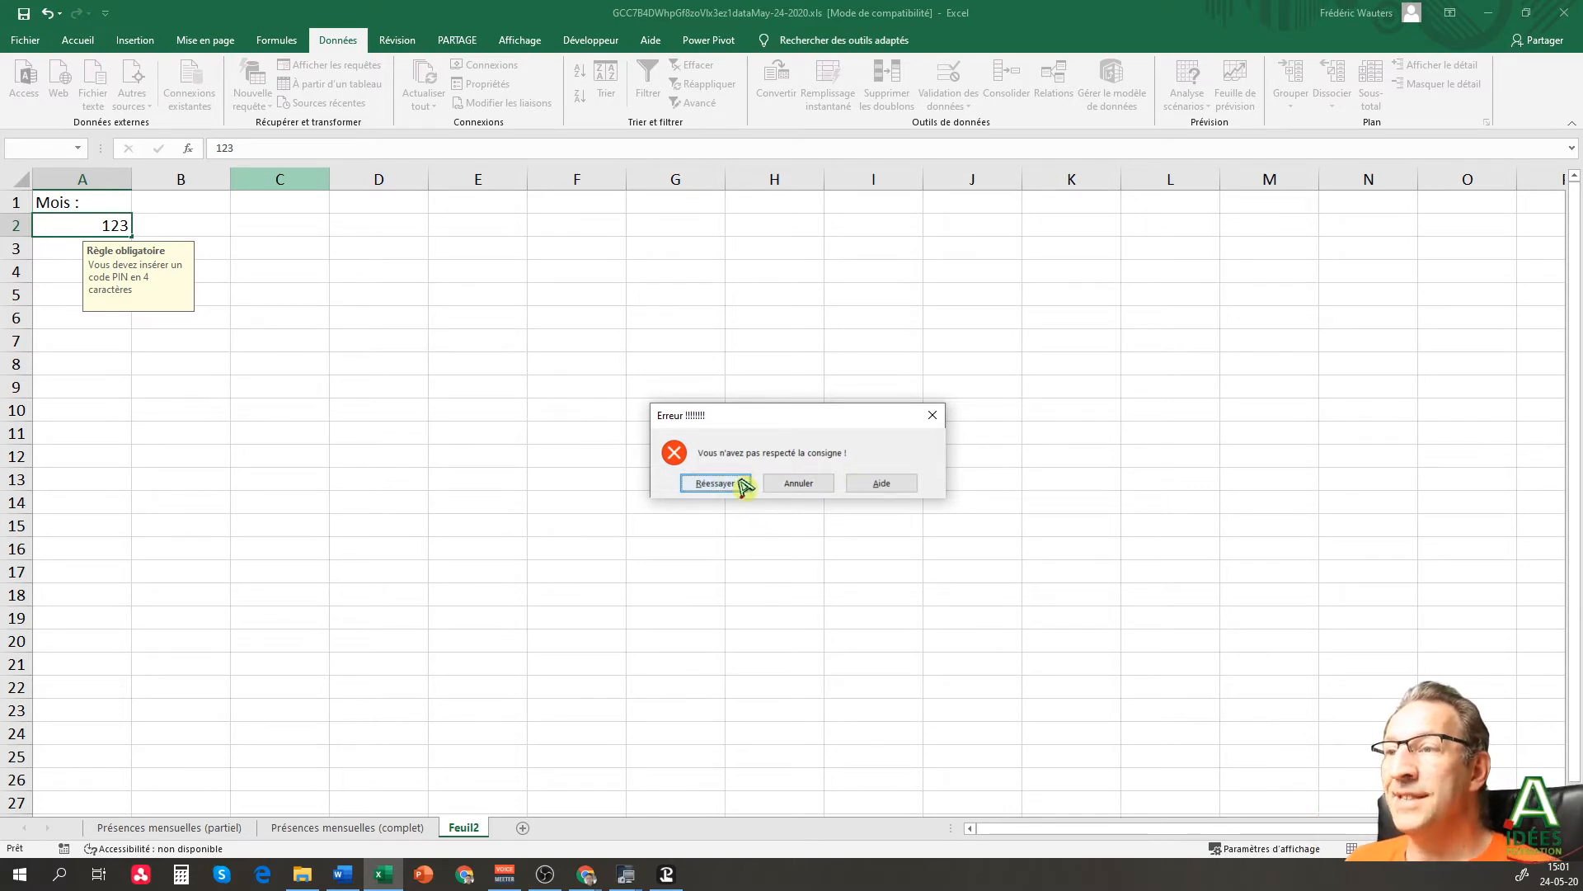
left_click(707, 483)
type("123")
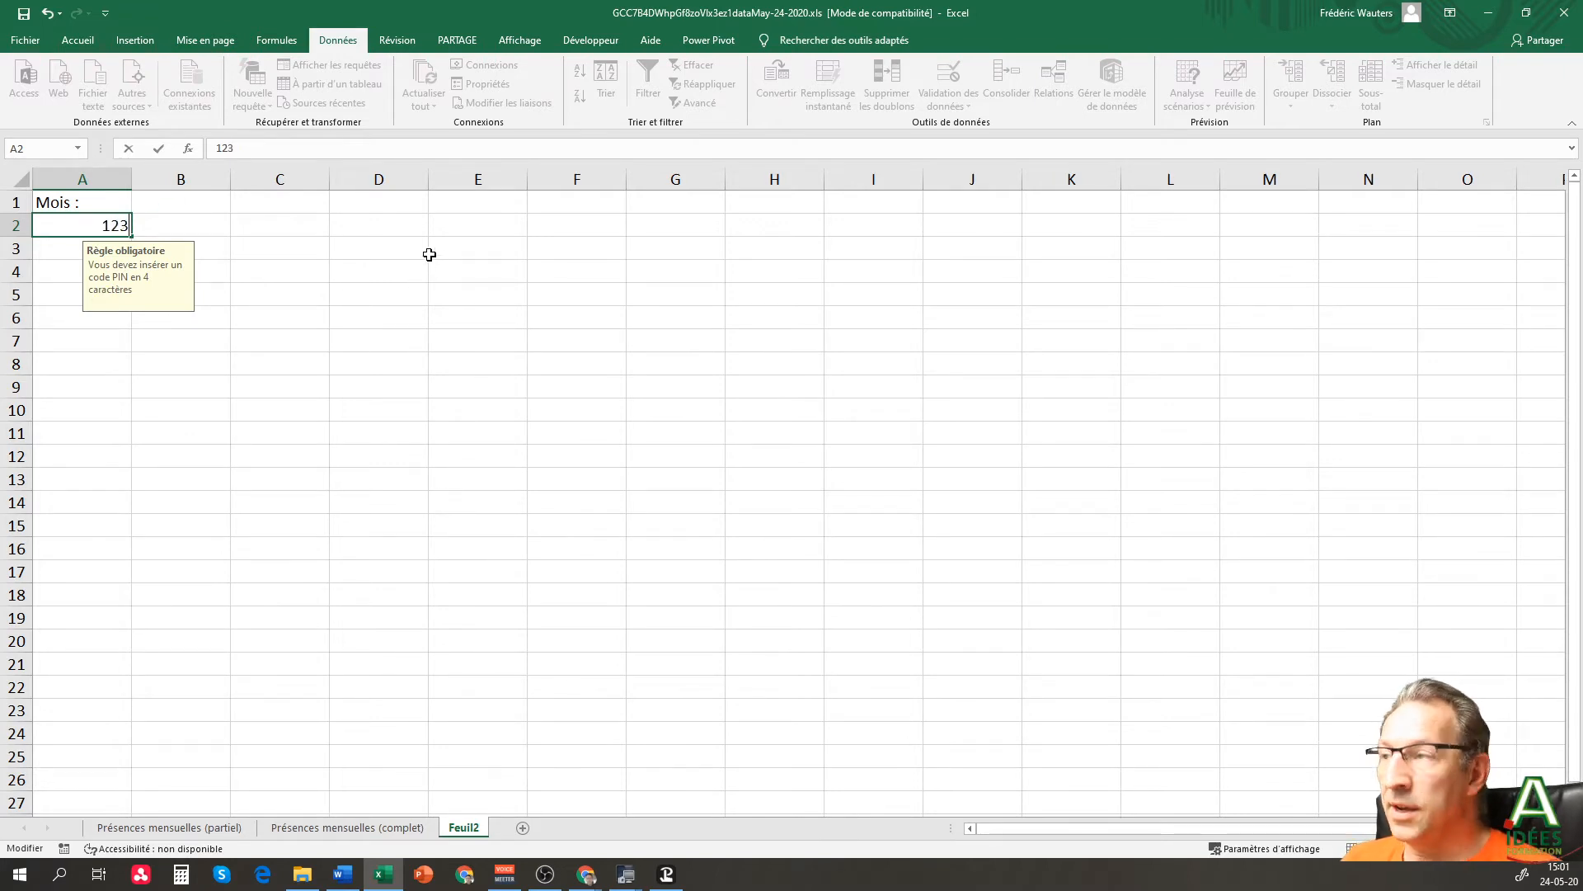
type("456789")
key("Return")
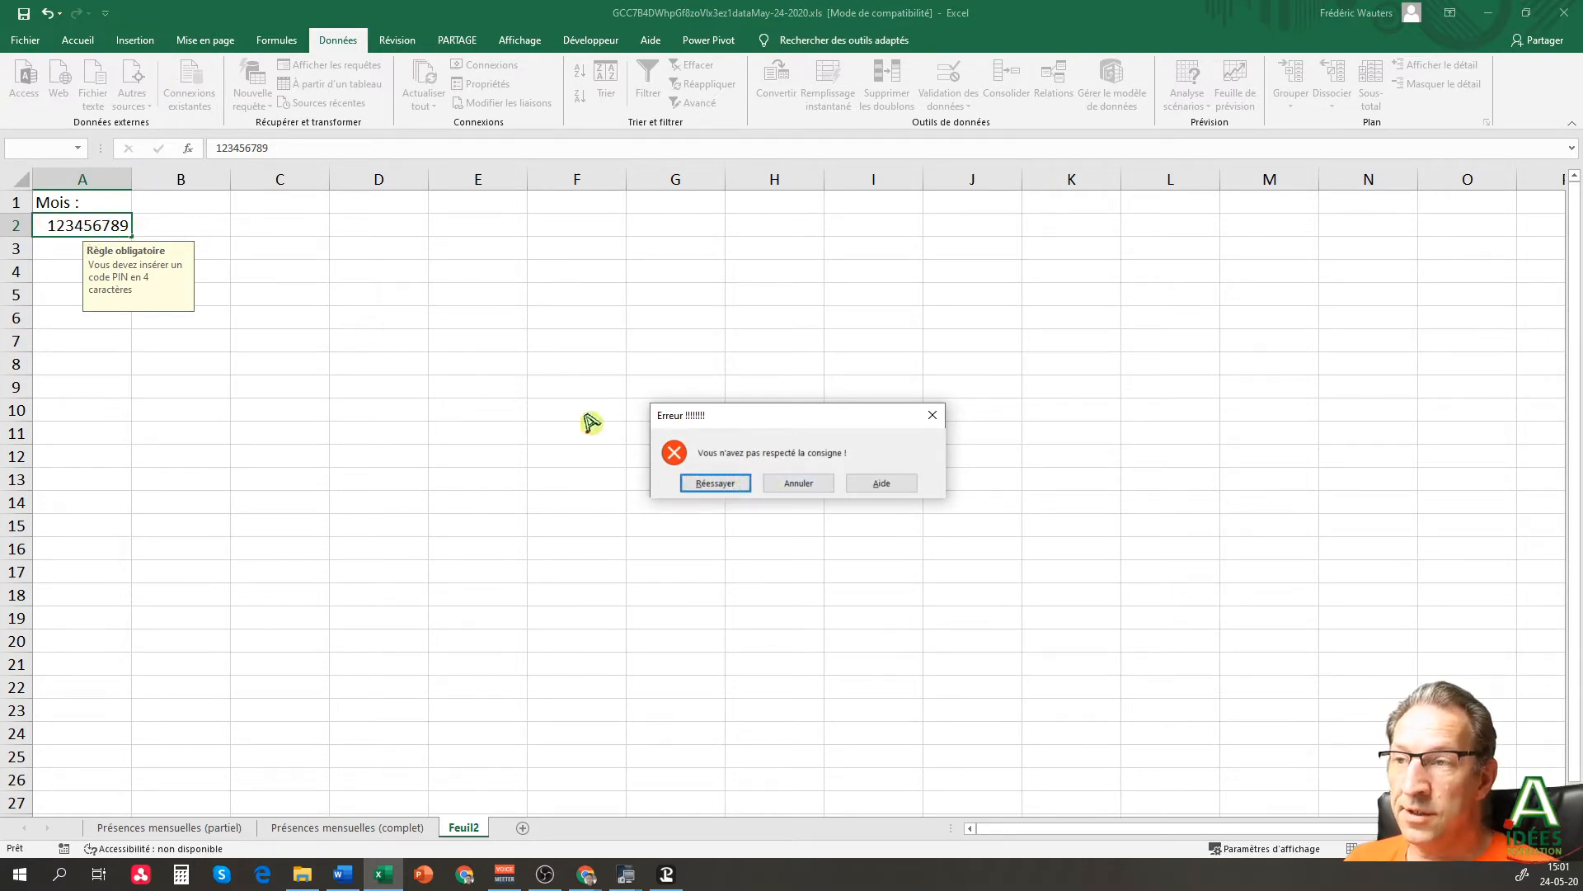
left_click(799, 483)
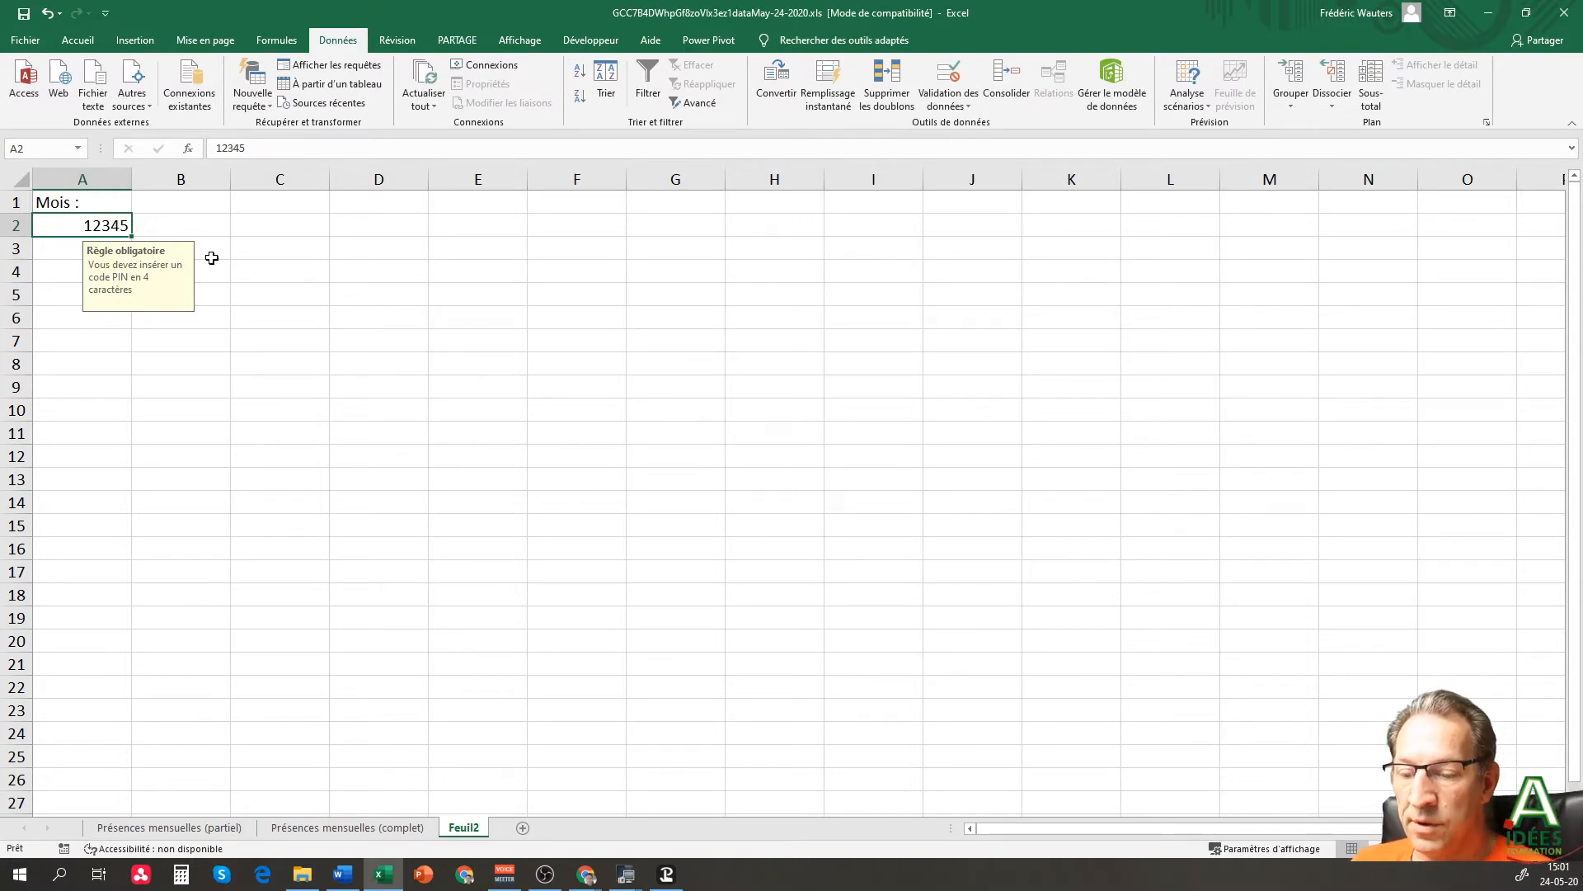
- Clear cell A2 and remove the title and message text from its validation error alert
key("Delete")
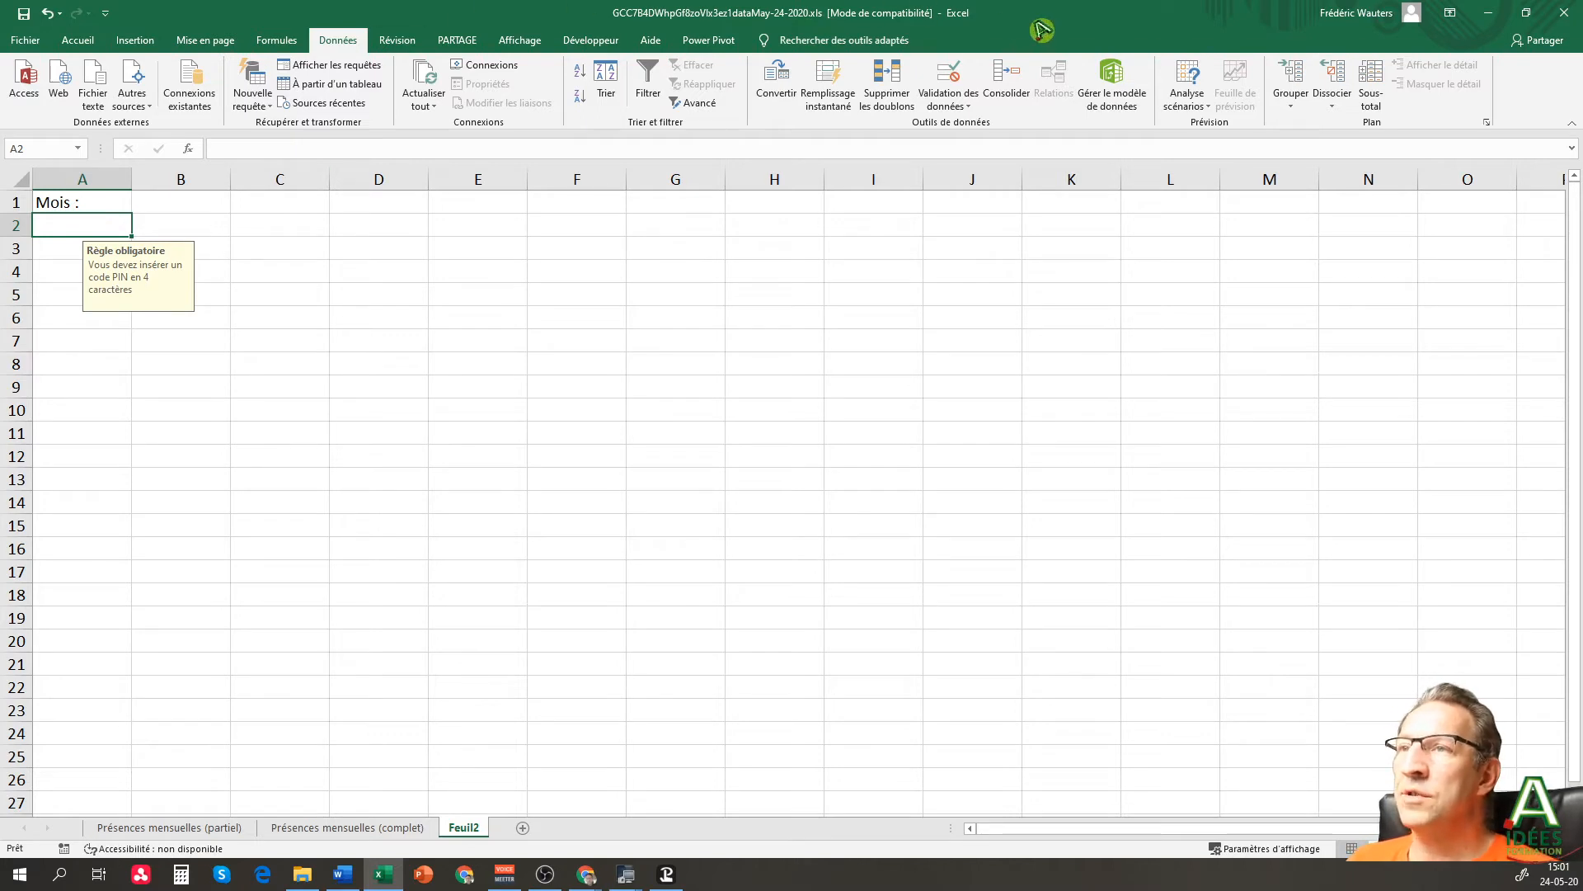
left_click(948, 74)
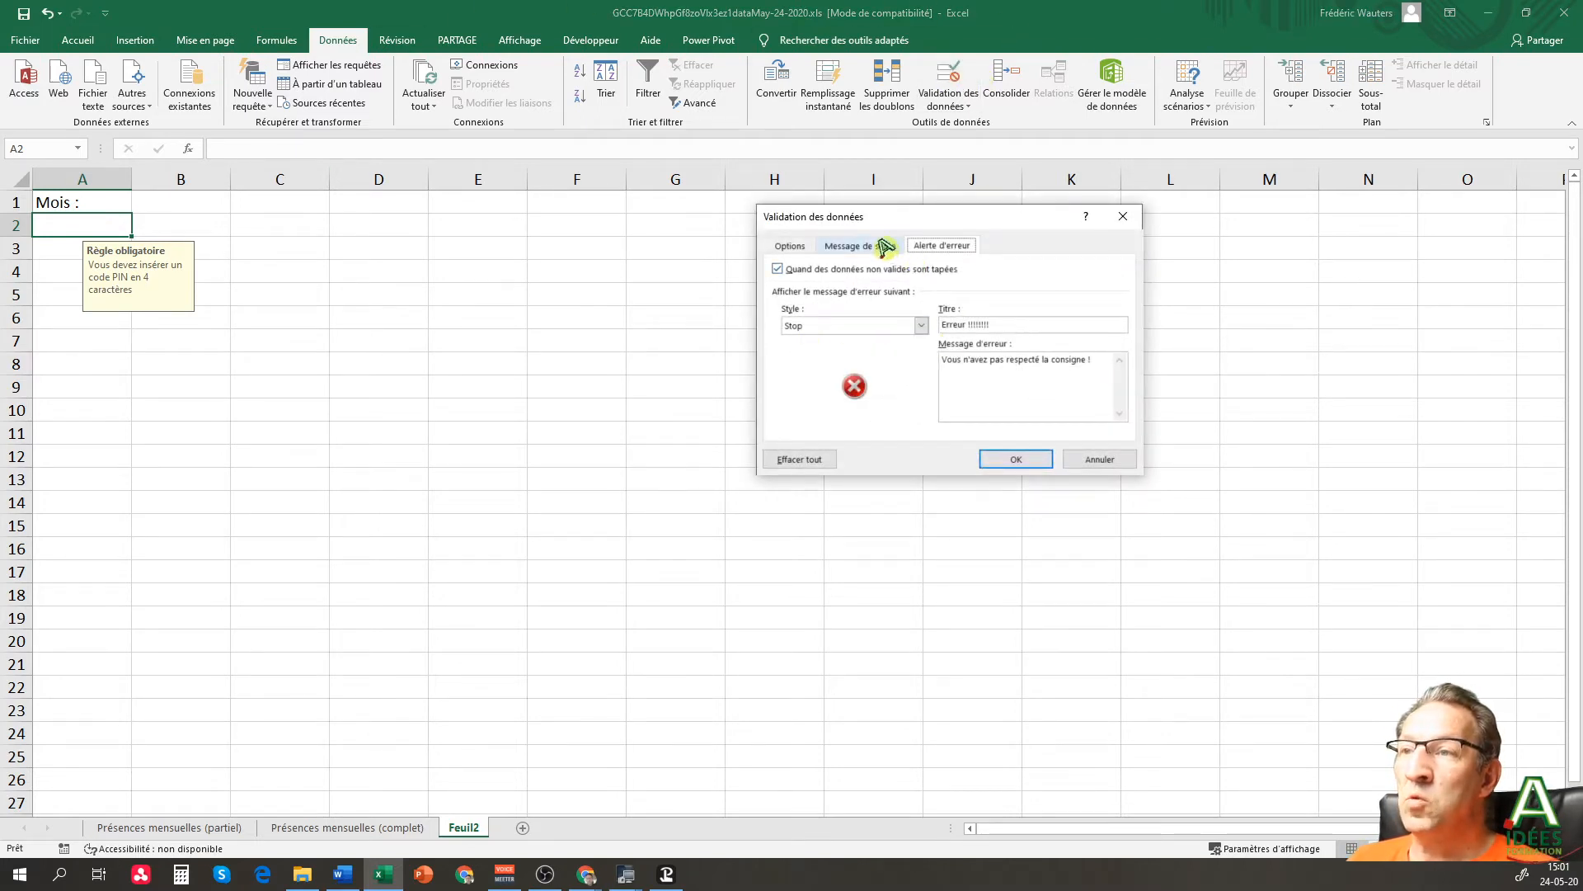
left_click(1091, 364)
type("!")
left_click_drag(1103, 360, 926, 354)
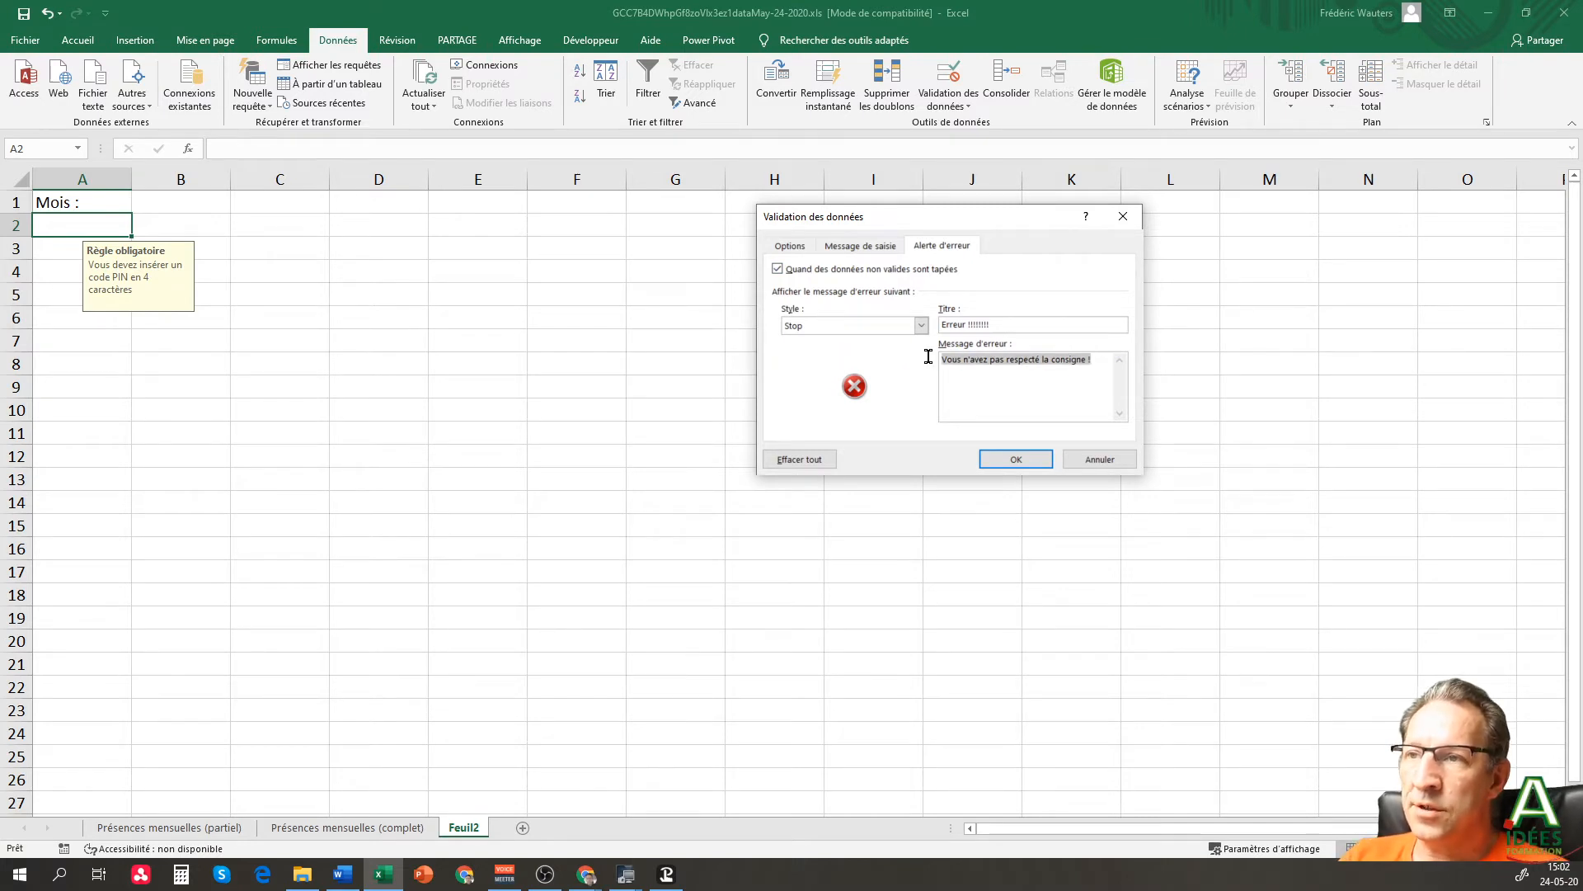
key("Delete")
left_click_drag(1027, 328, 902, 324)
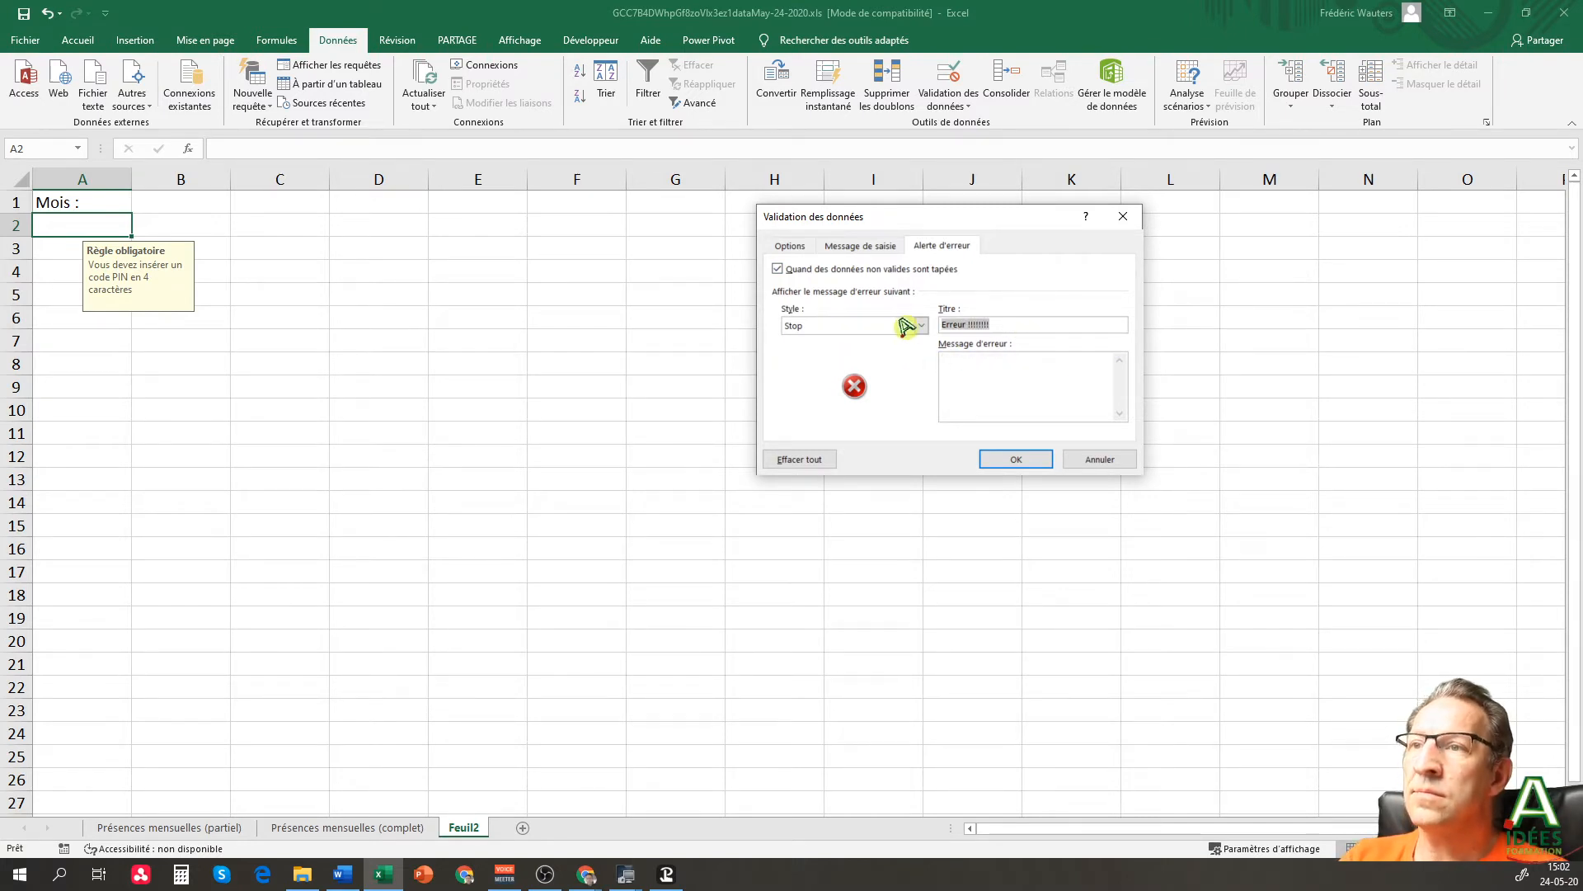
key("Delete")
- Disable the input message for cell A2, set its validation criterion to Tout and apply the settings
left_click(862, 246)
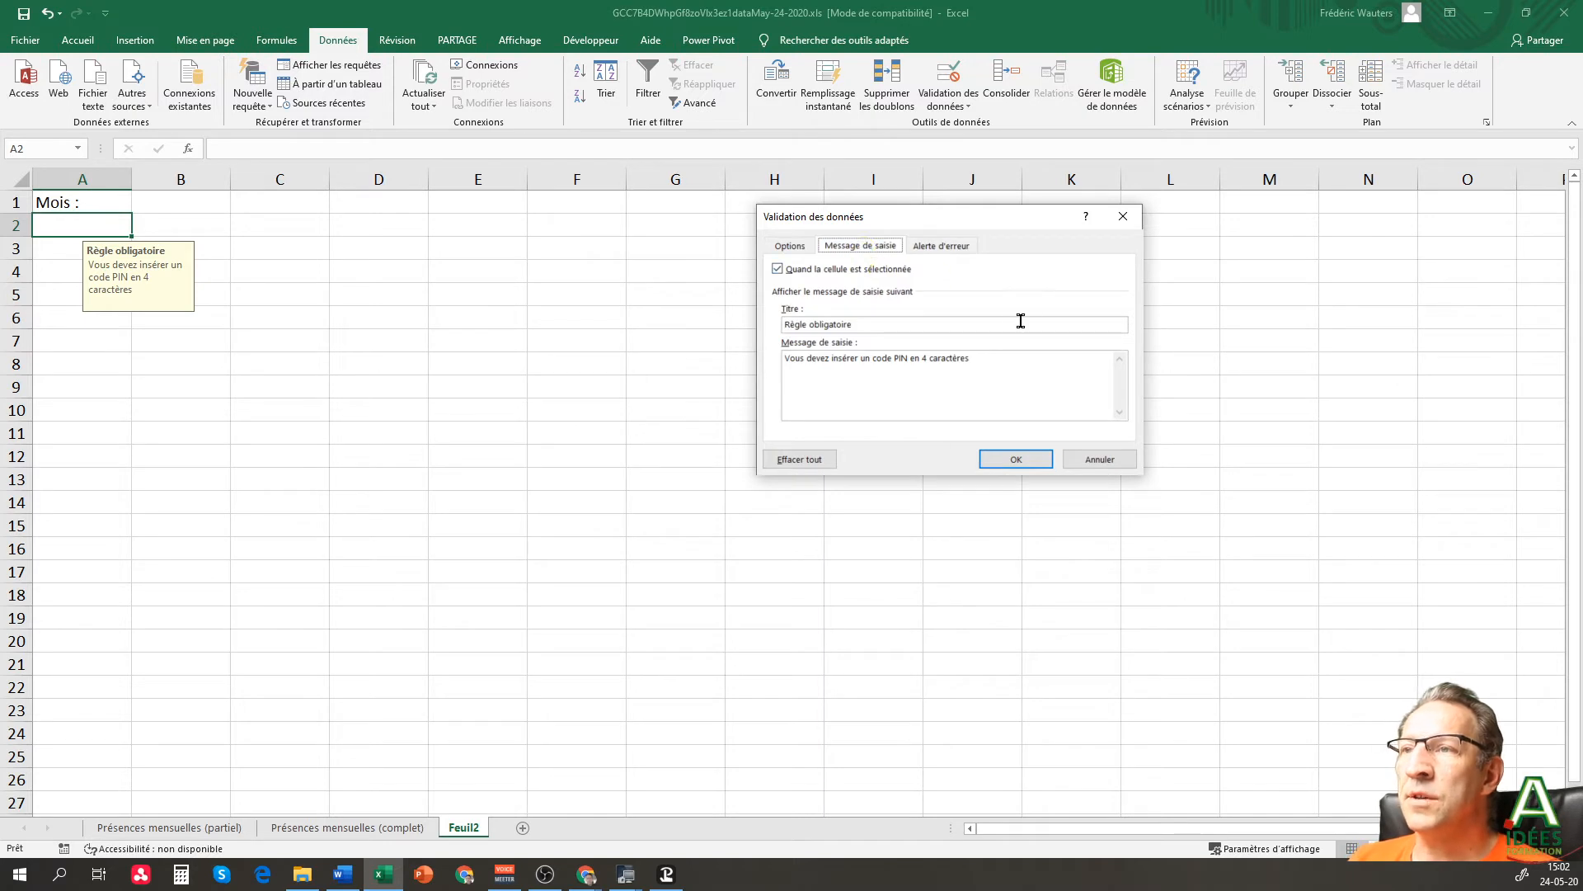
left_click(797, 270)
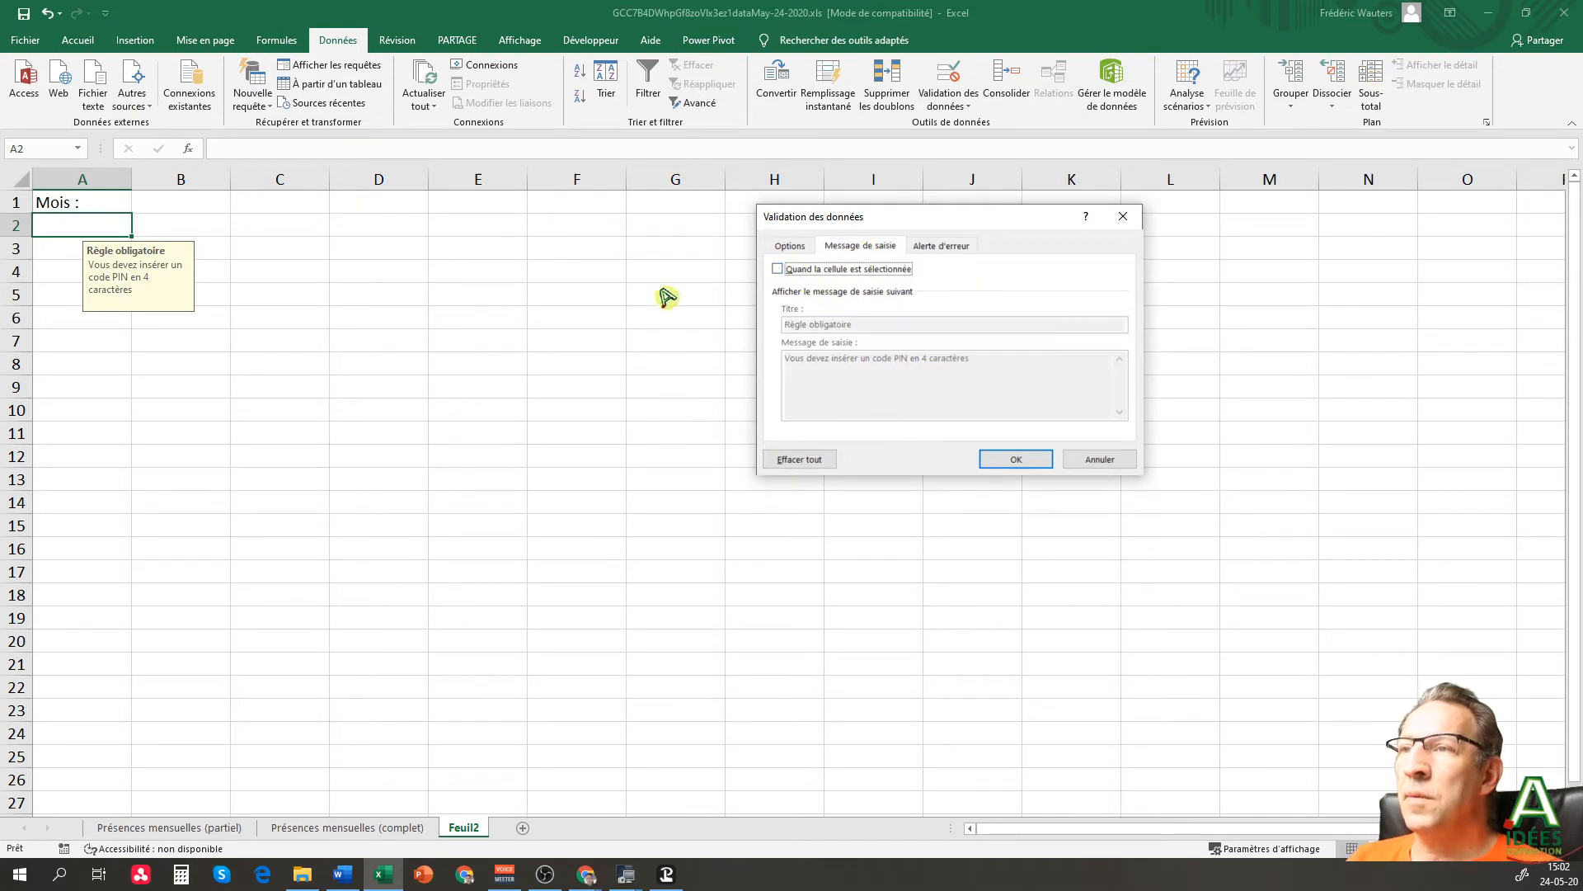
left_click(789, 245)
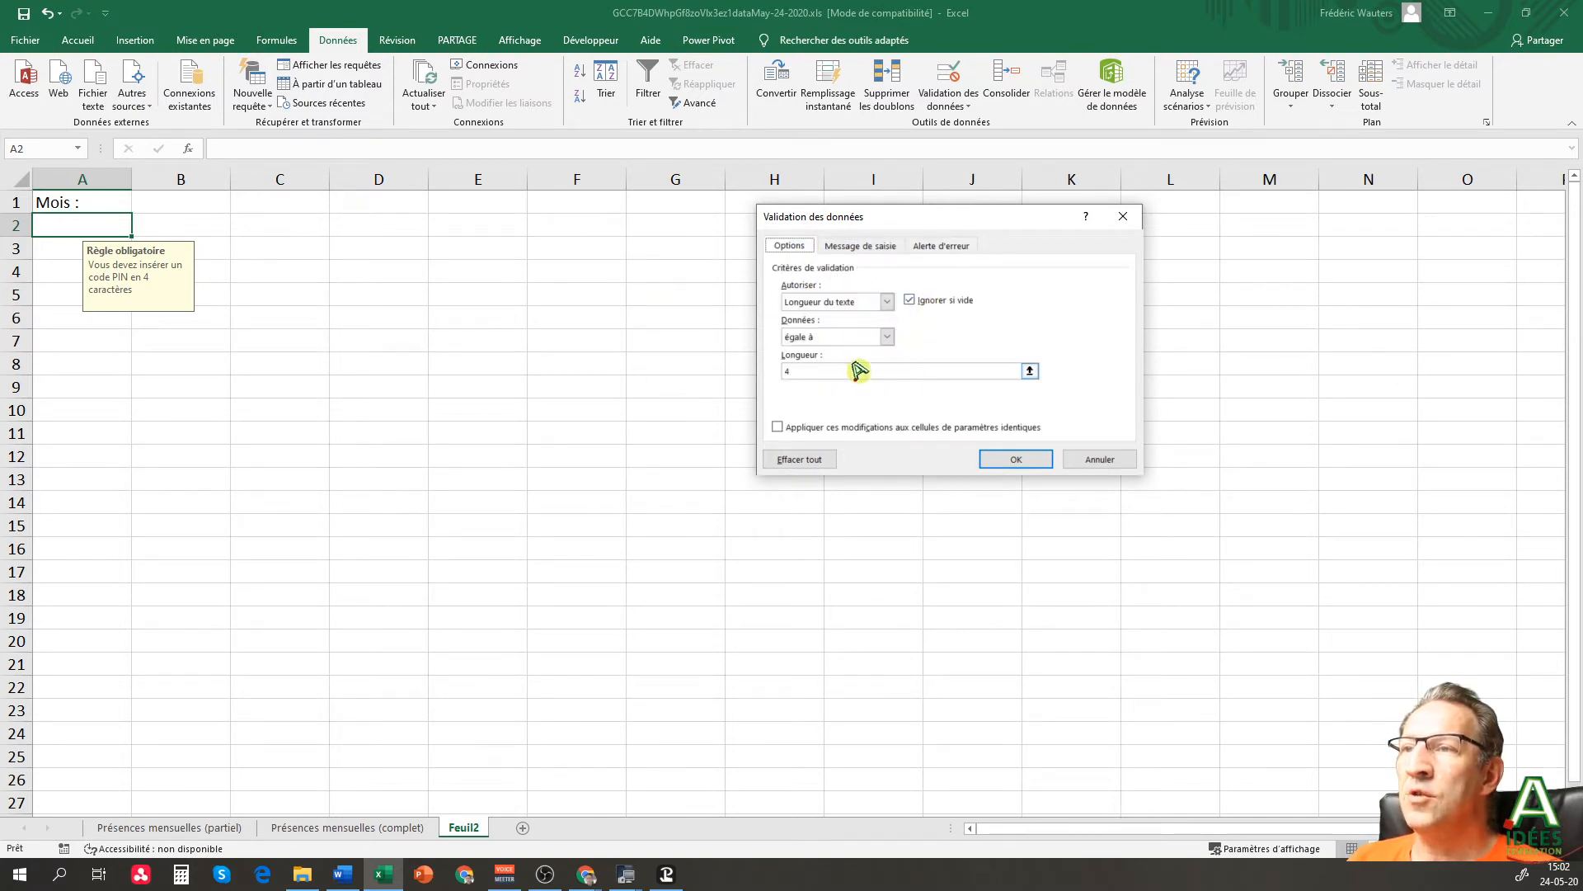
left_click(885, 302)
left_click(864, 318)
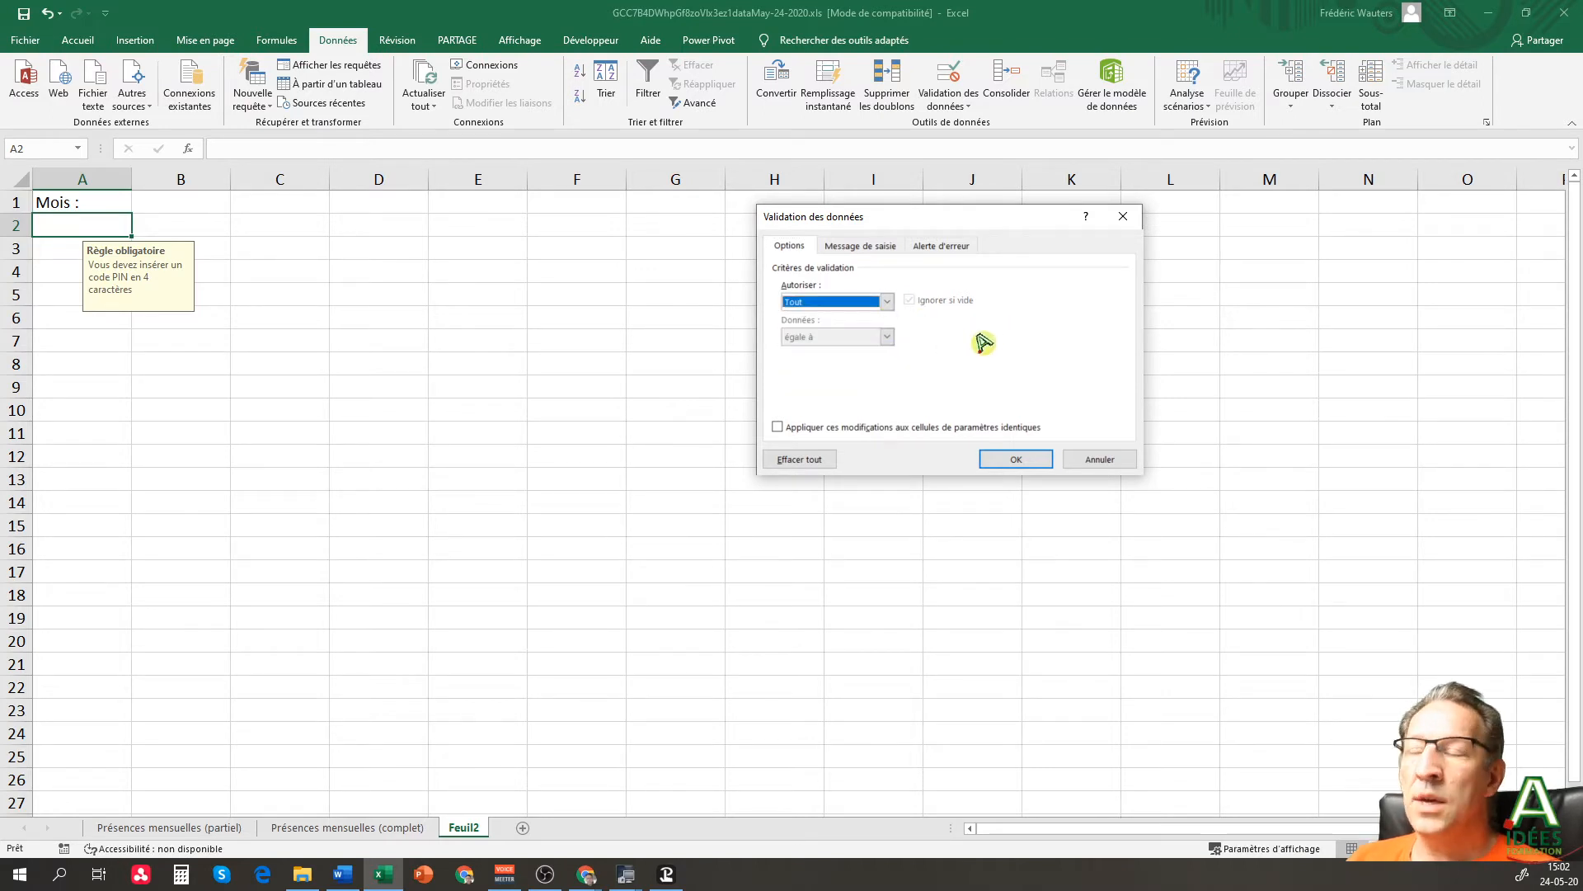
left_click(1016, 459)
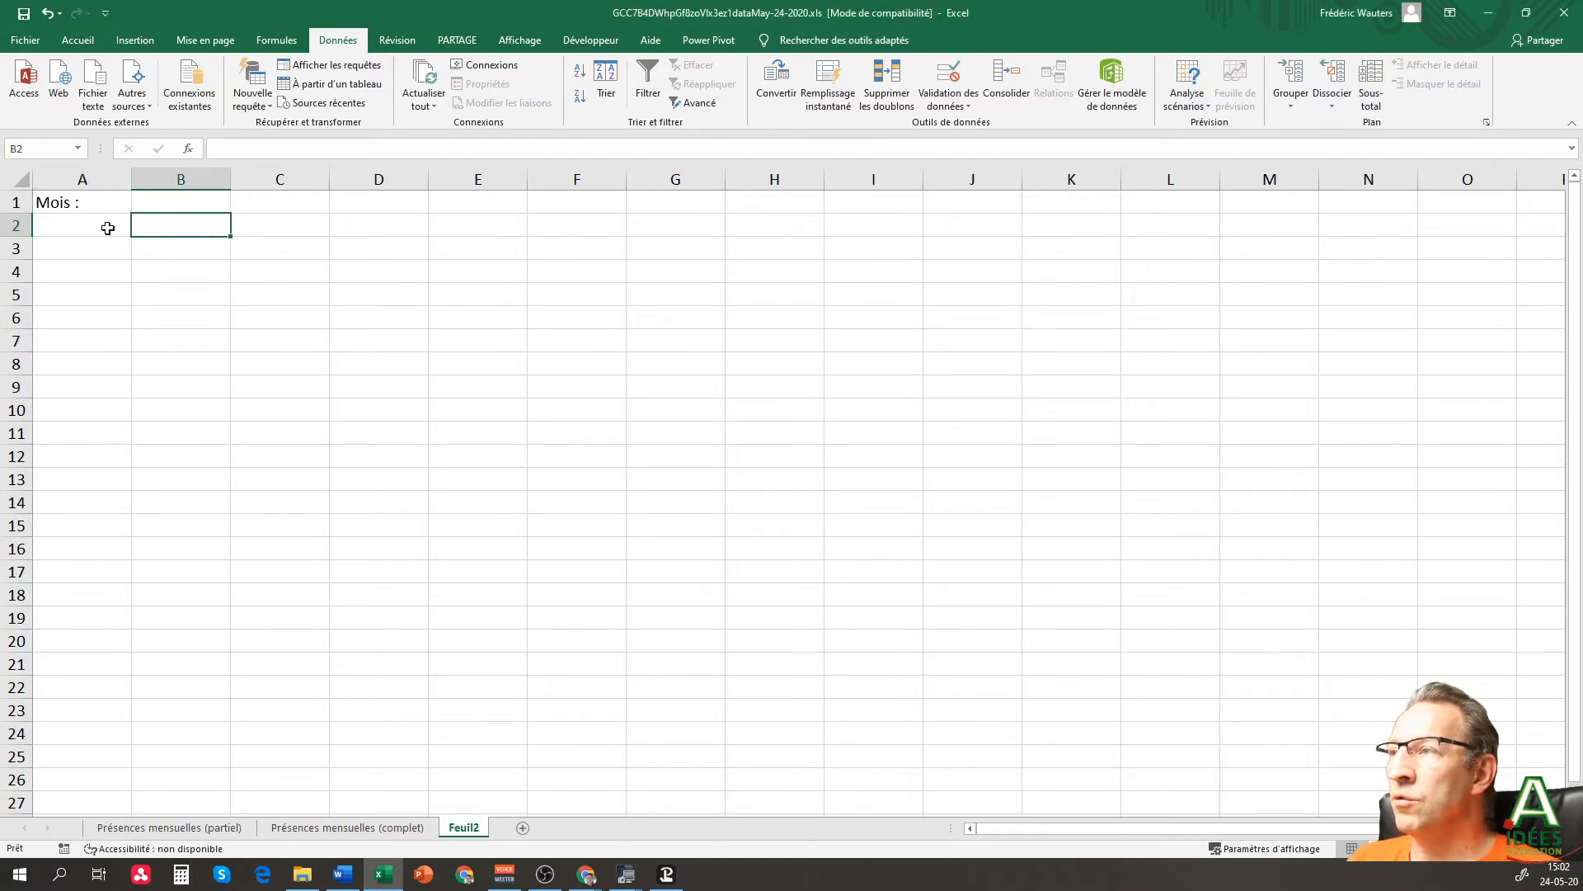
- Test that cell A2 accepts any value by entering 2133456, and clear the cell again
type("2133456")
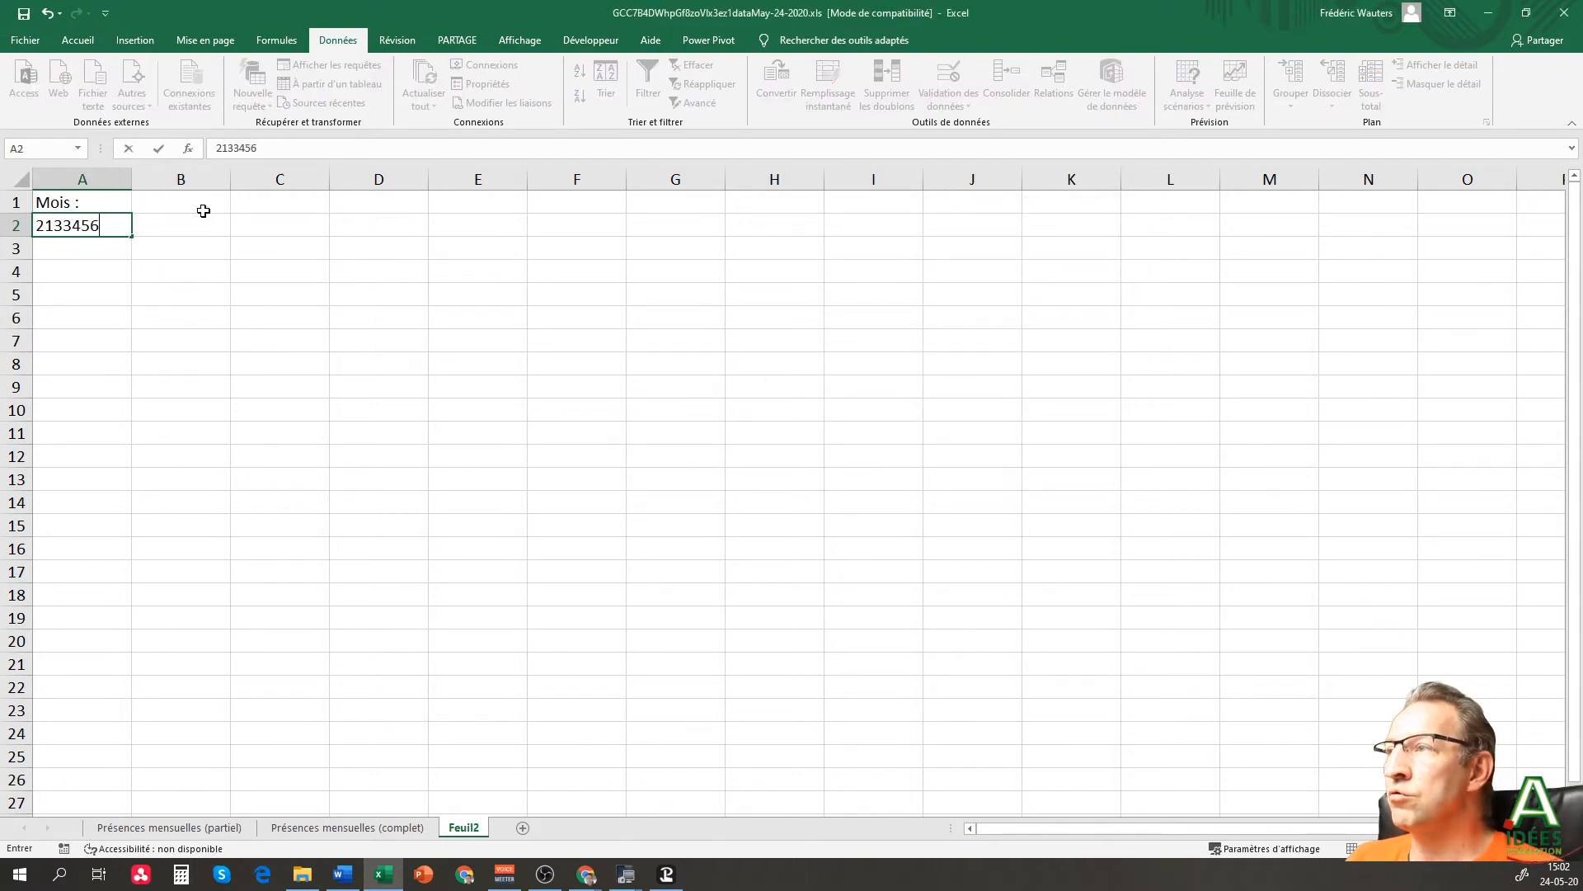
key("Return")
key("Up")
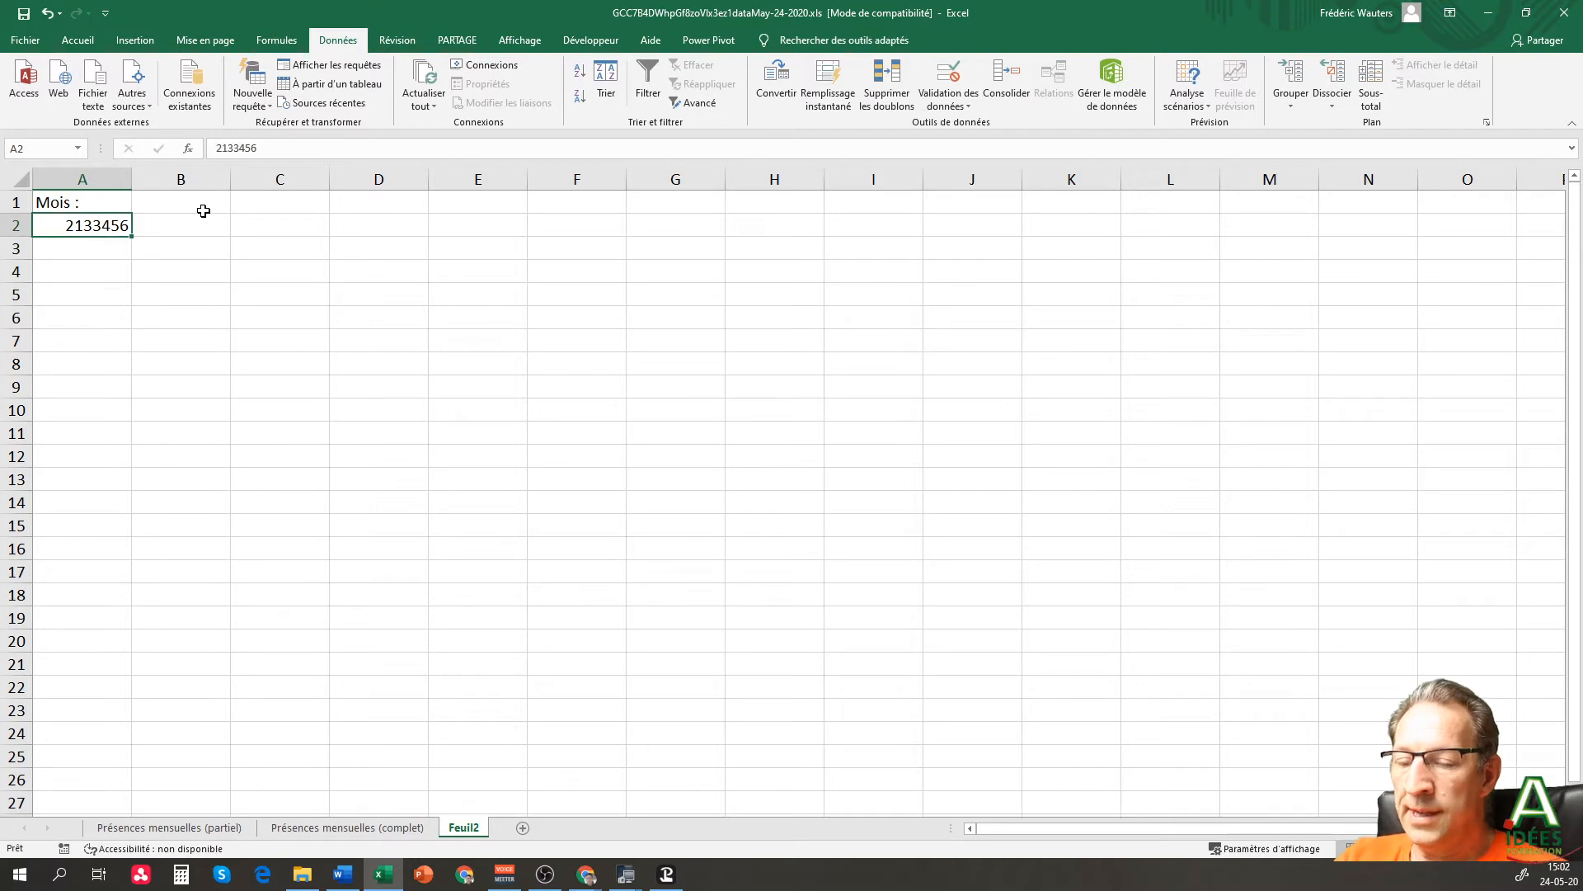
key("Delete")
key("Down")
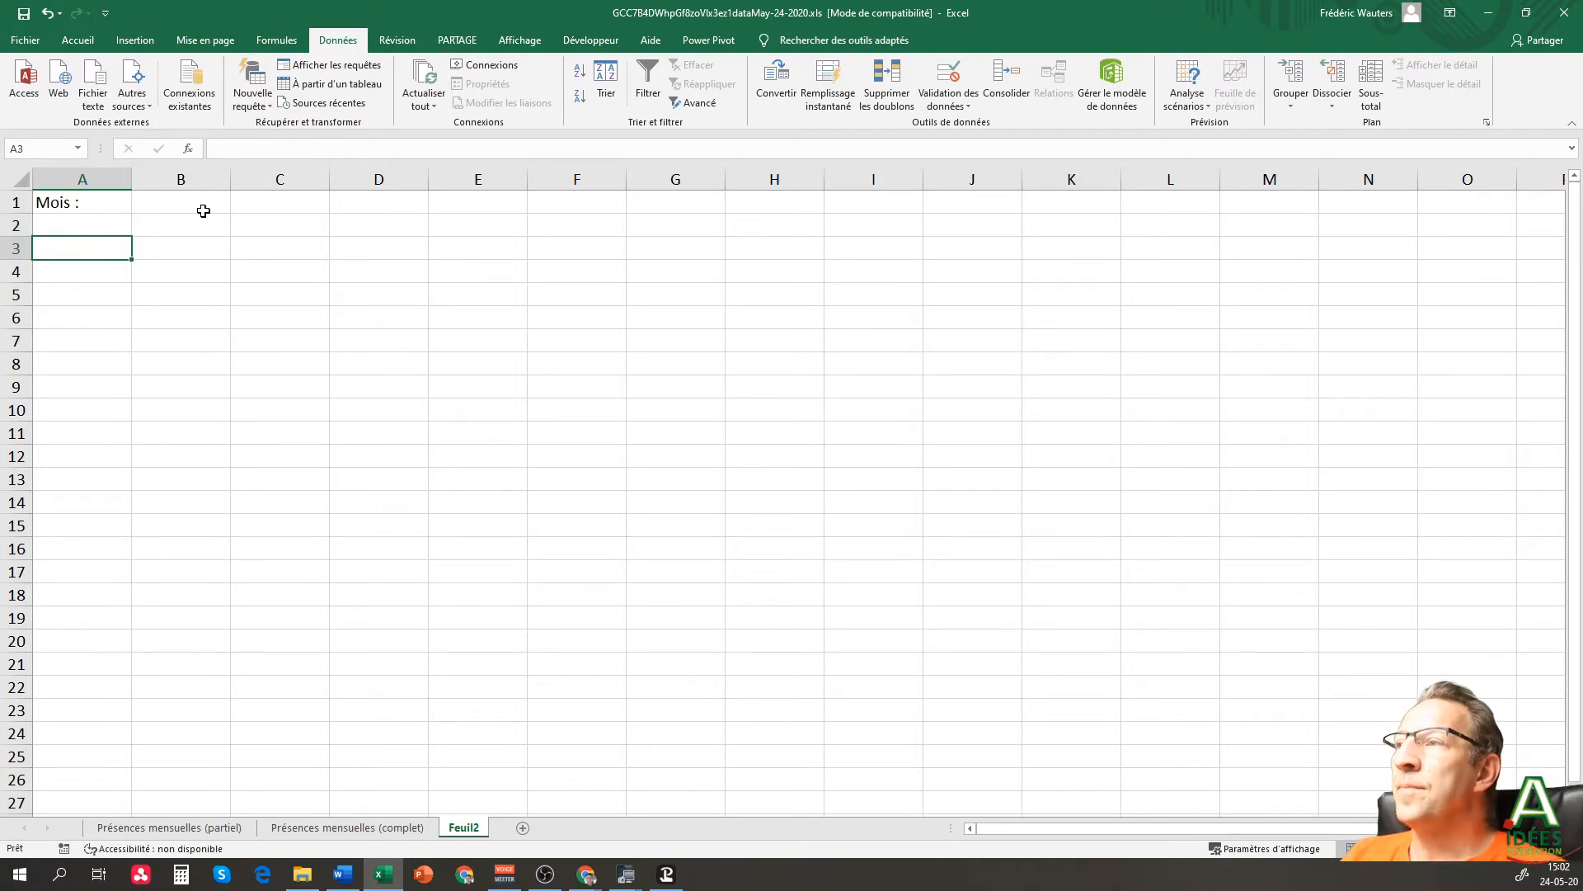
- Enter Janvier in cell E2 as the first item of a month list
left_click(501, 232)
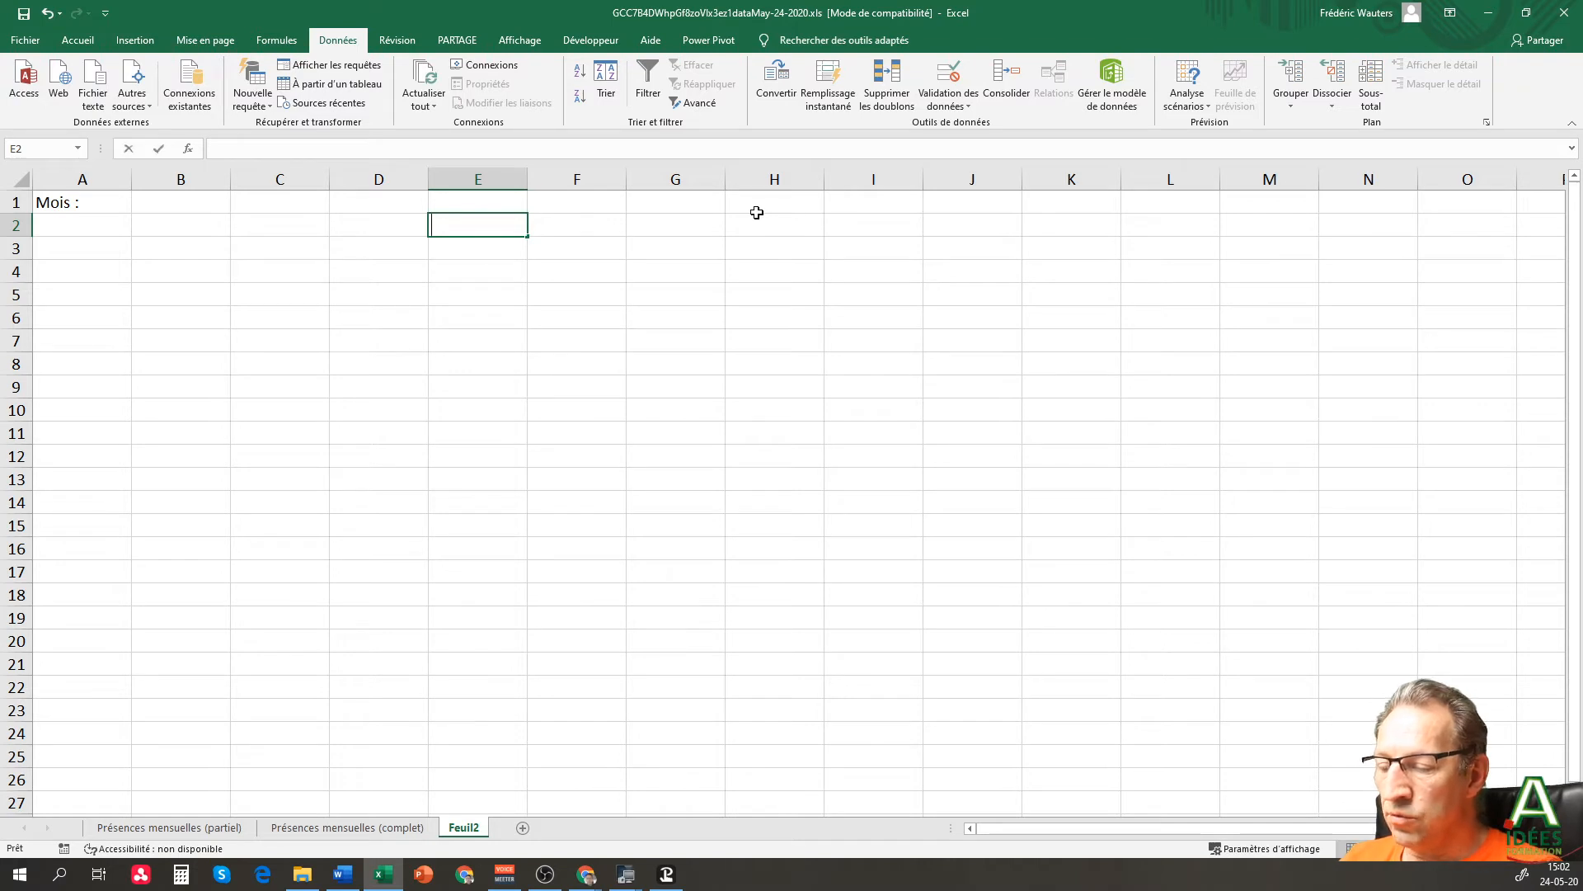
type("Janvier")
key("Return")
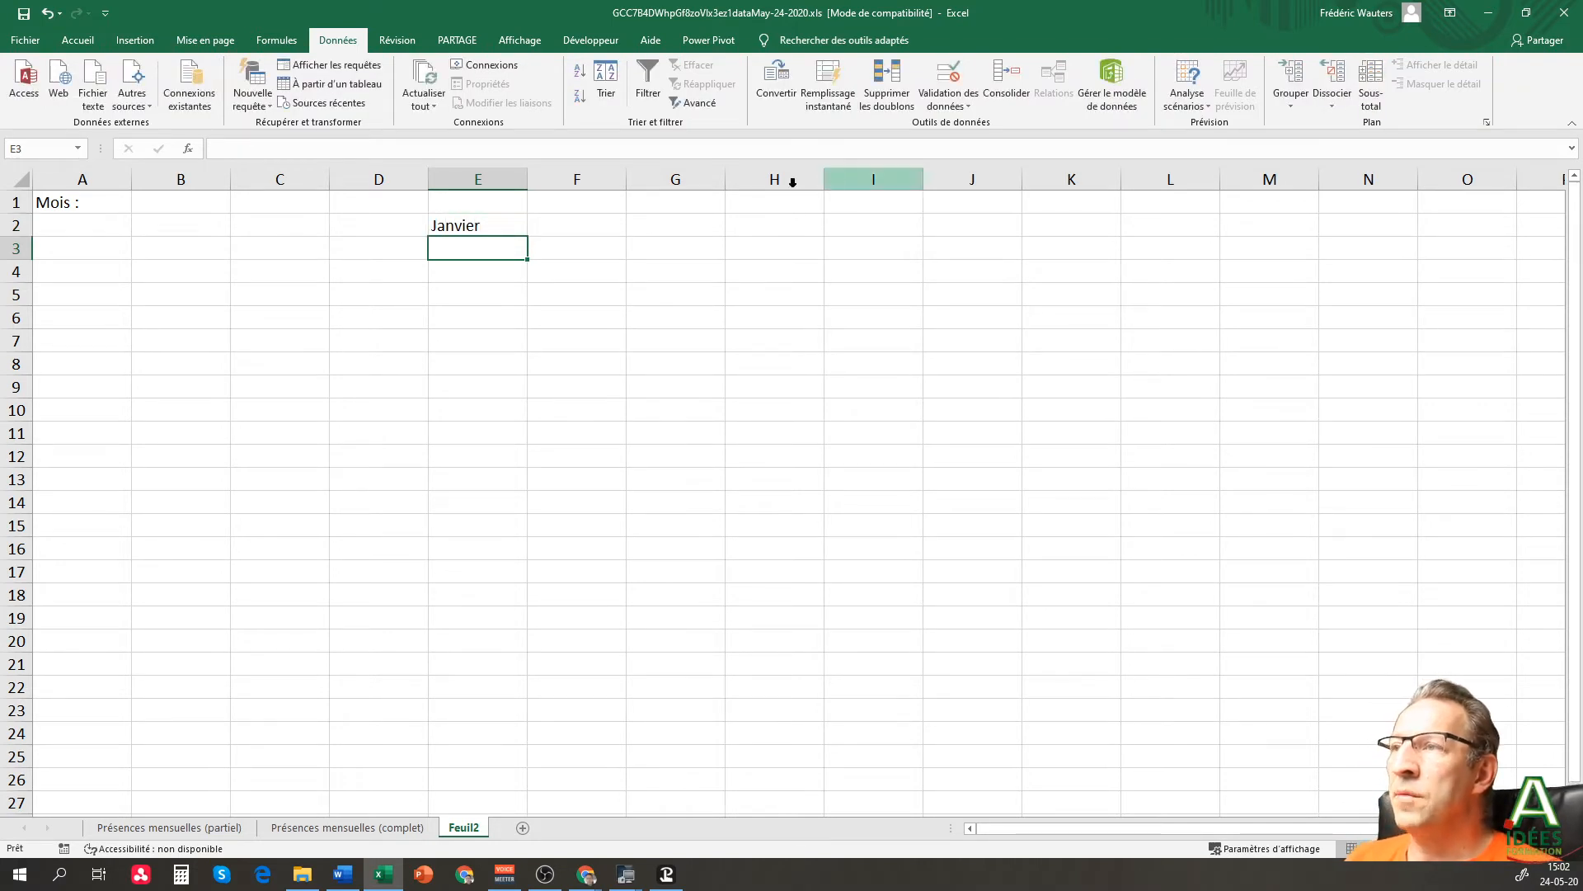
left_click(486, 221)
left_click(488, 247)
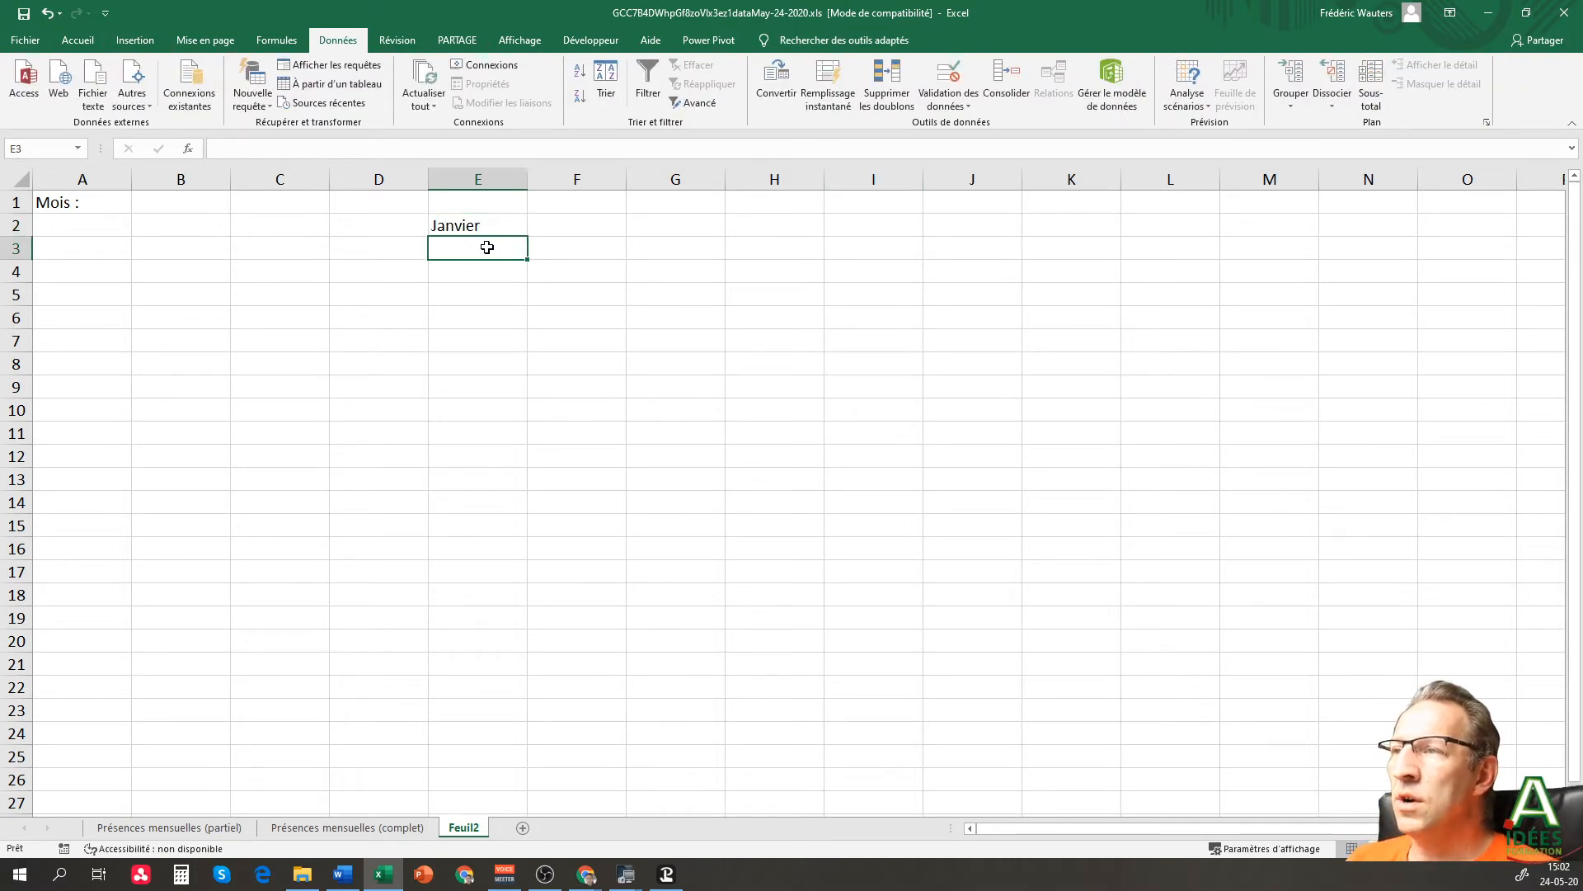
left_click(501, 228)
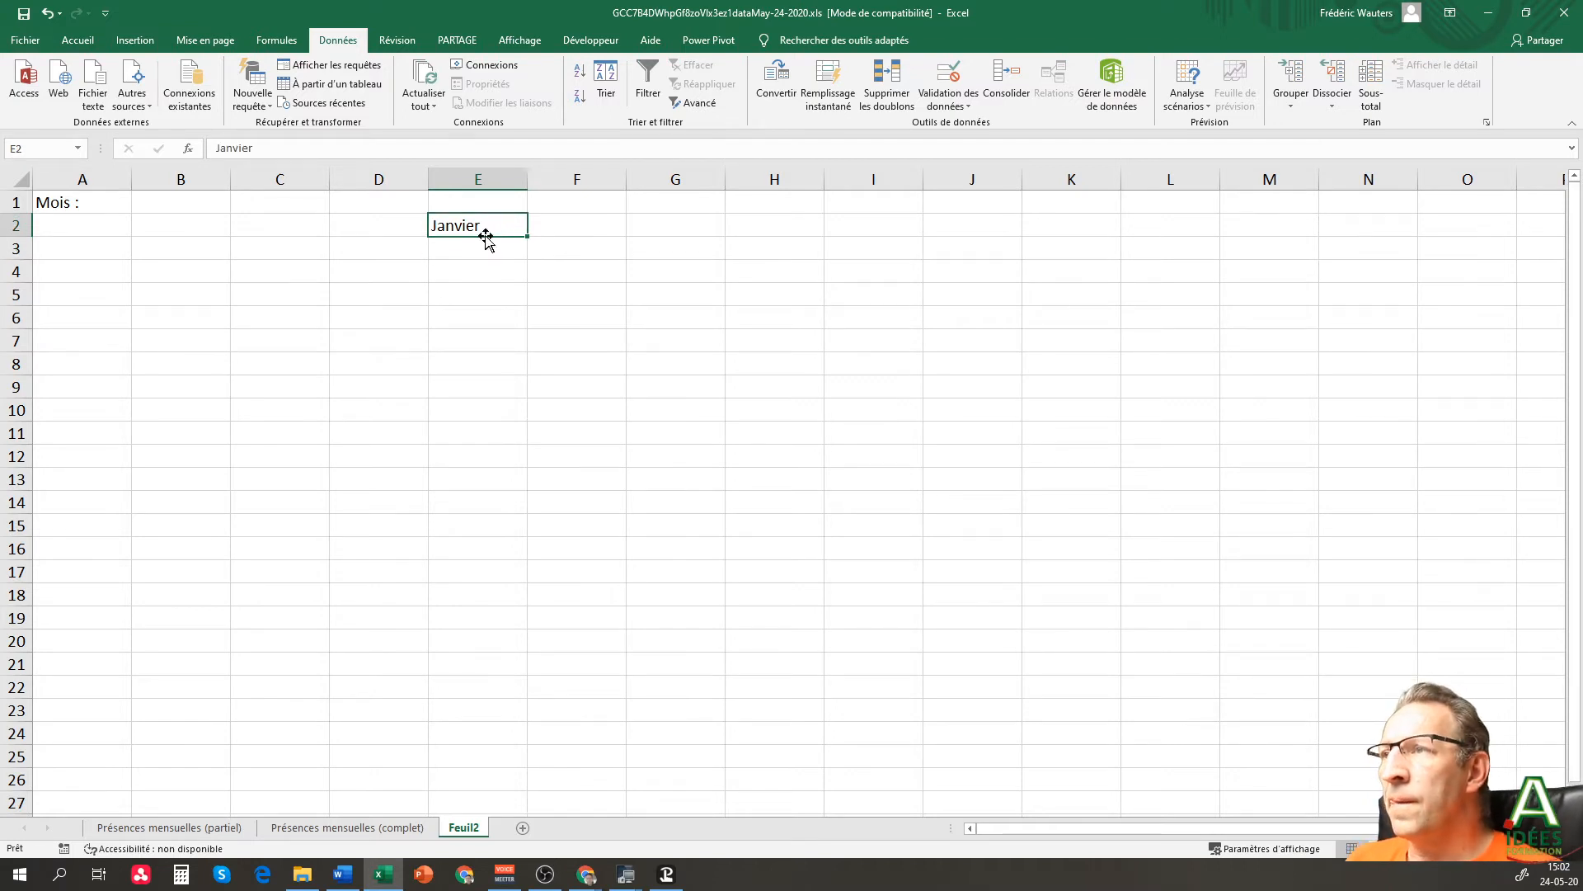
- Enter Février in cell E3 and fill the month series down to Décembre in E13
left_click(472, 250)
type("Févrie")
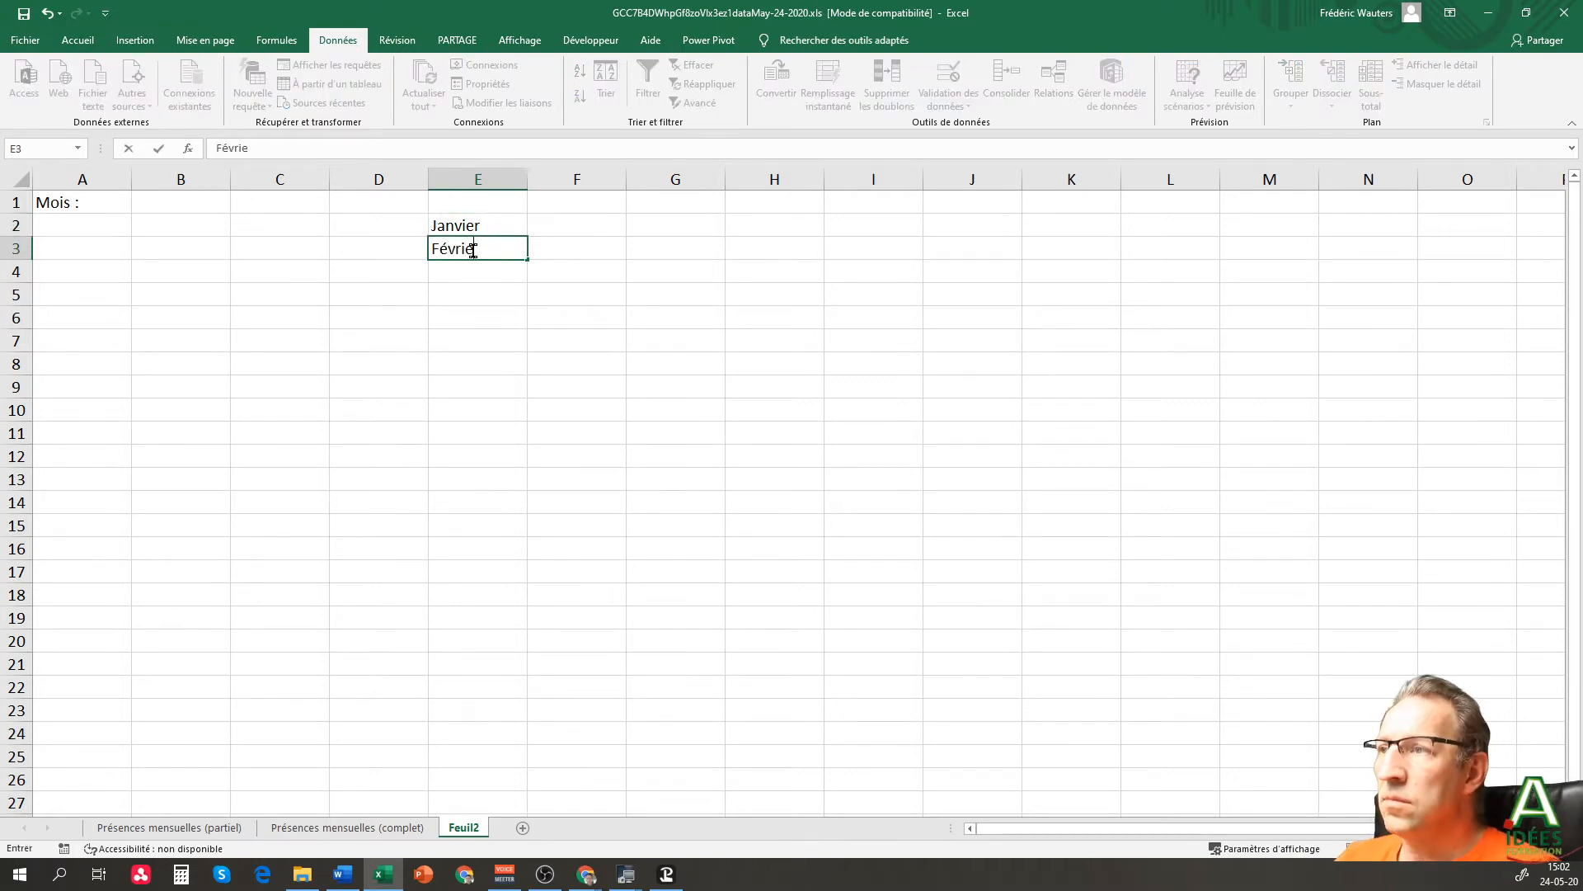
type("r")
key("Return")
left_click_drag(511, 217, 520, 487)
left_click(491, 533)
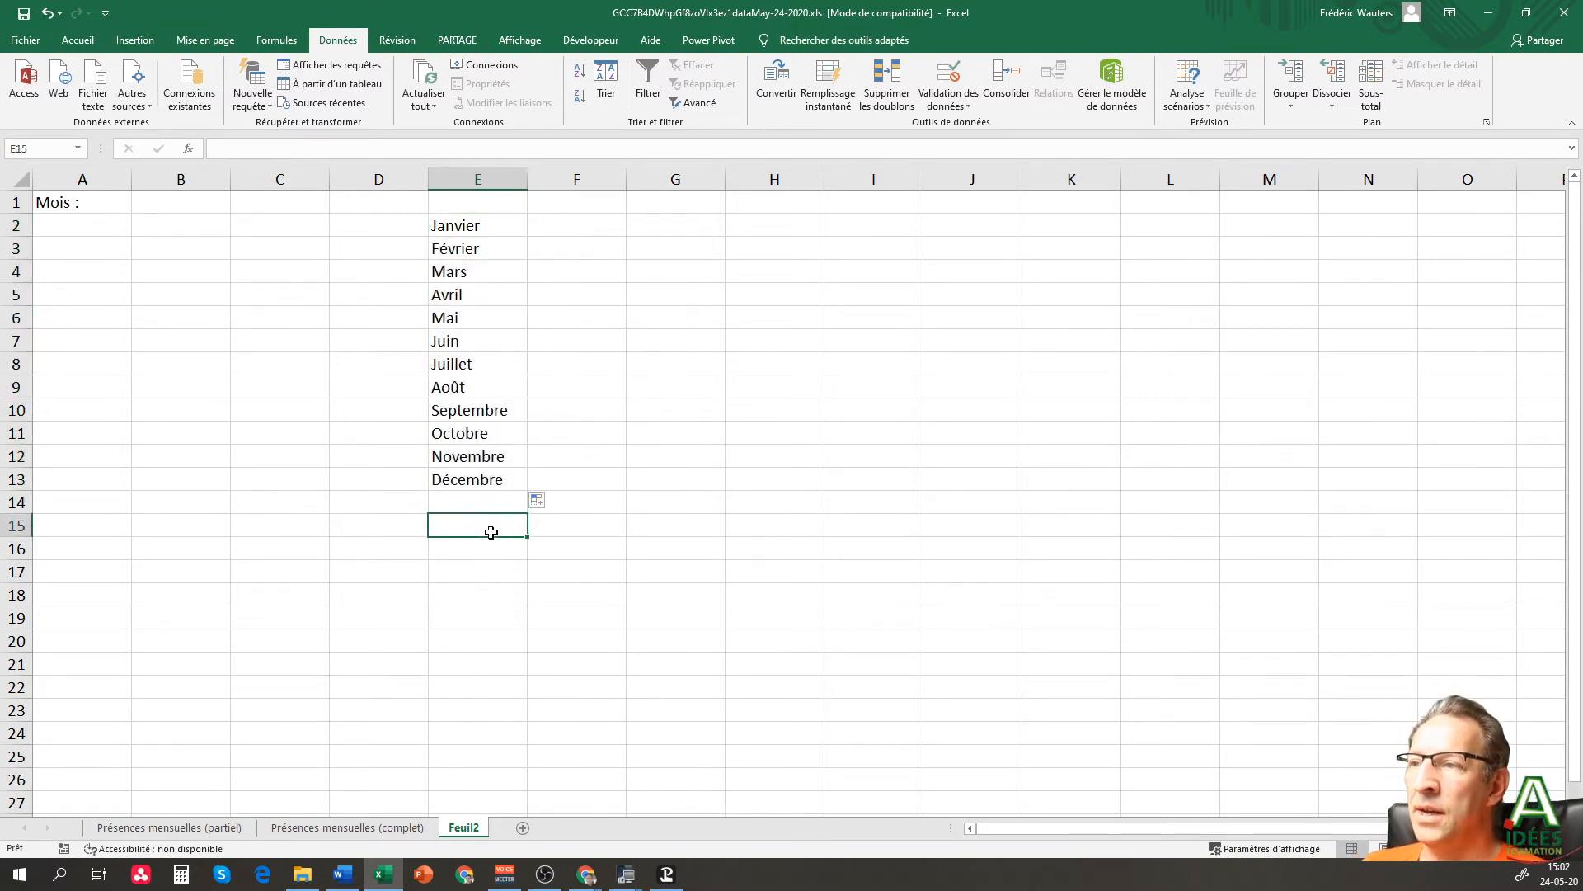
- Restrict cell A2 with a Liste validation rule that uses the months in E2:E13 as its source
left_click(47, 221)
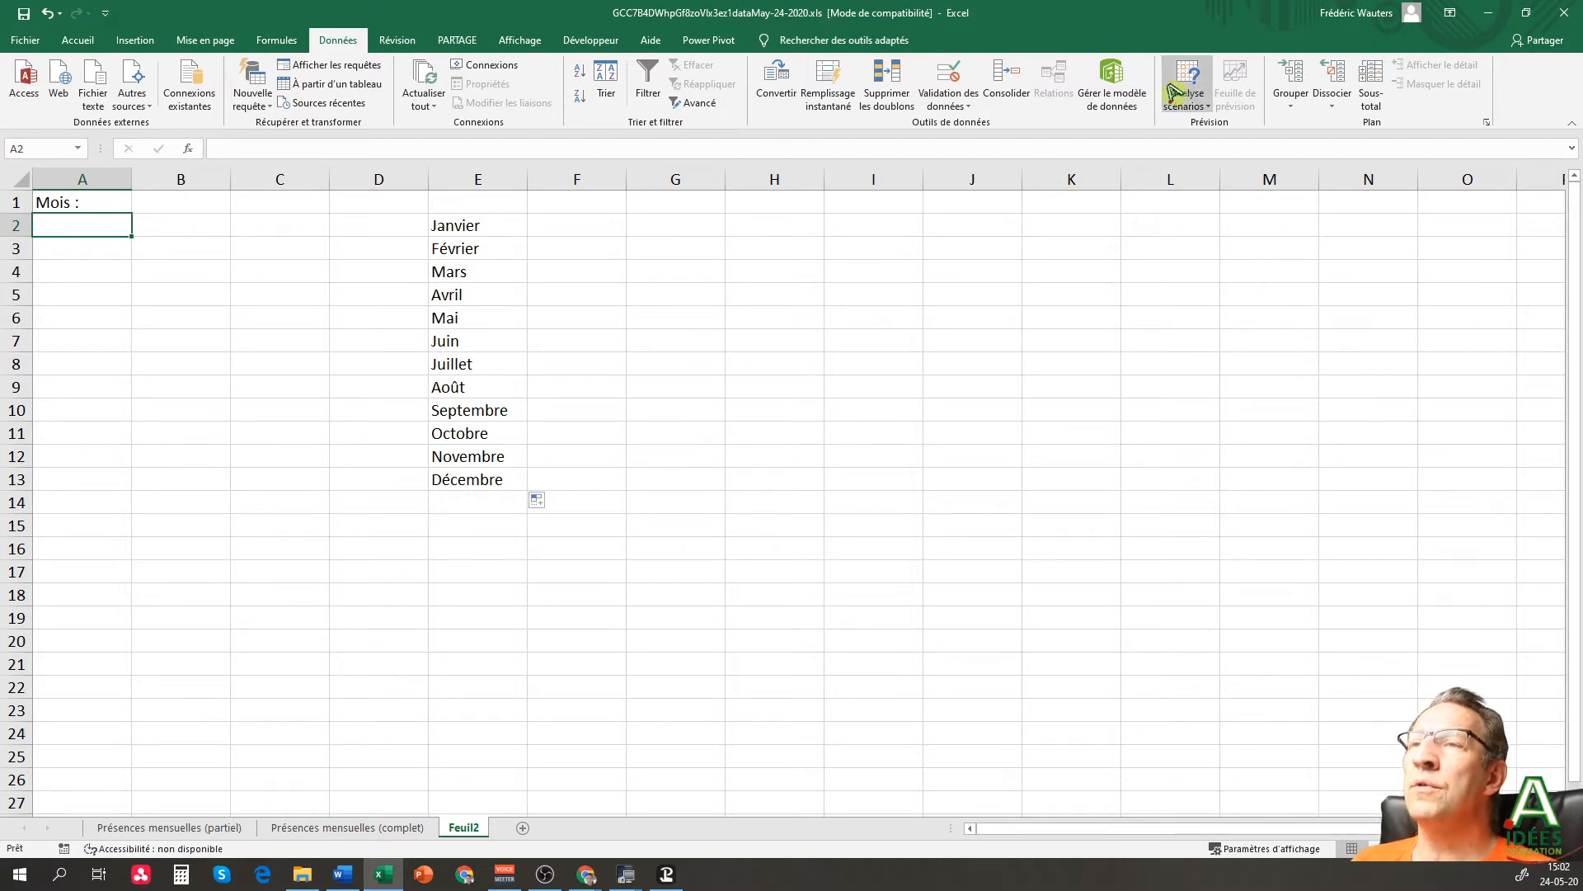
left_click(974, 104)
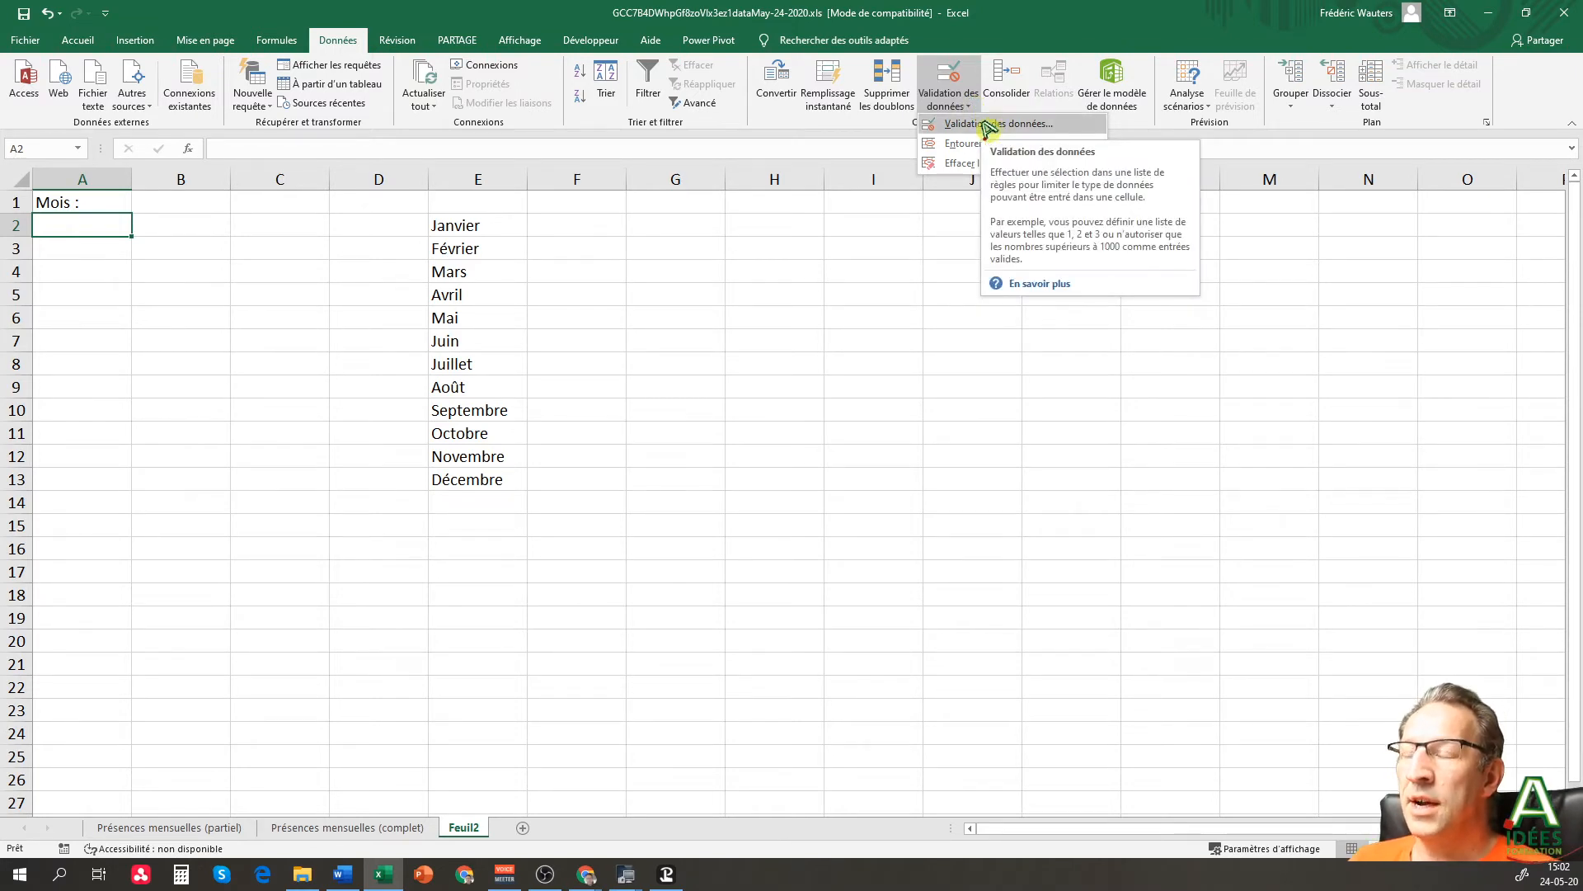
left_click(988, 125)
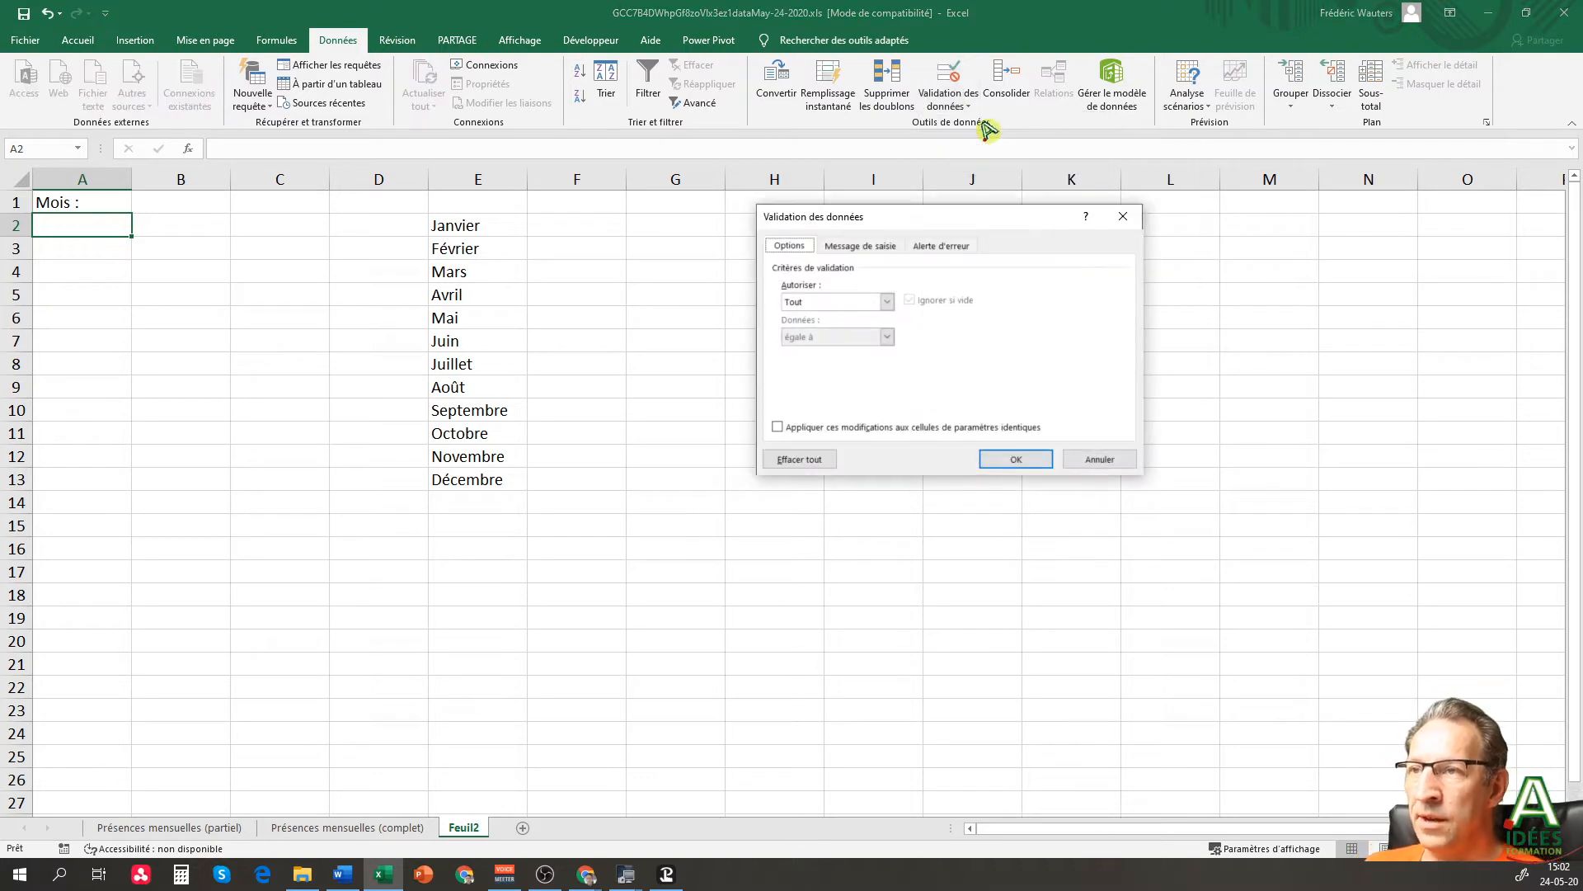
left_click(821, 303)
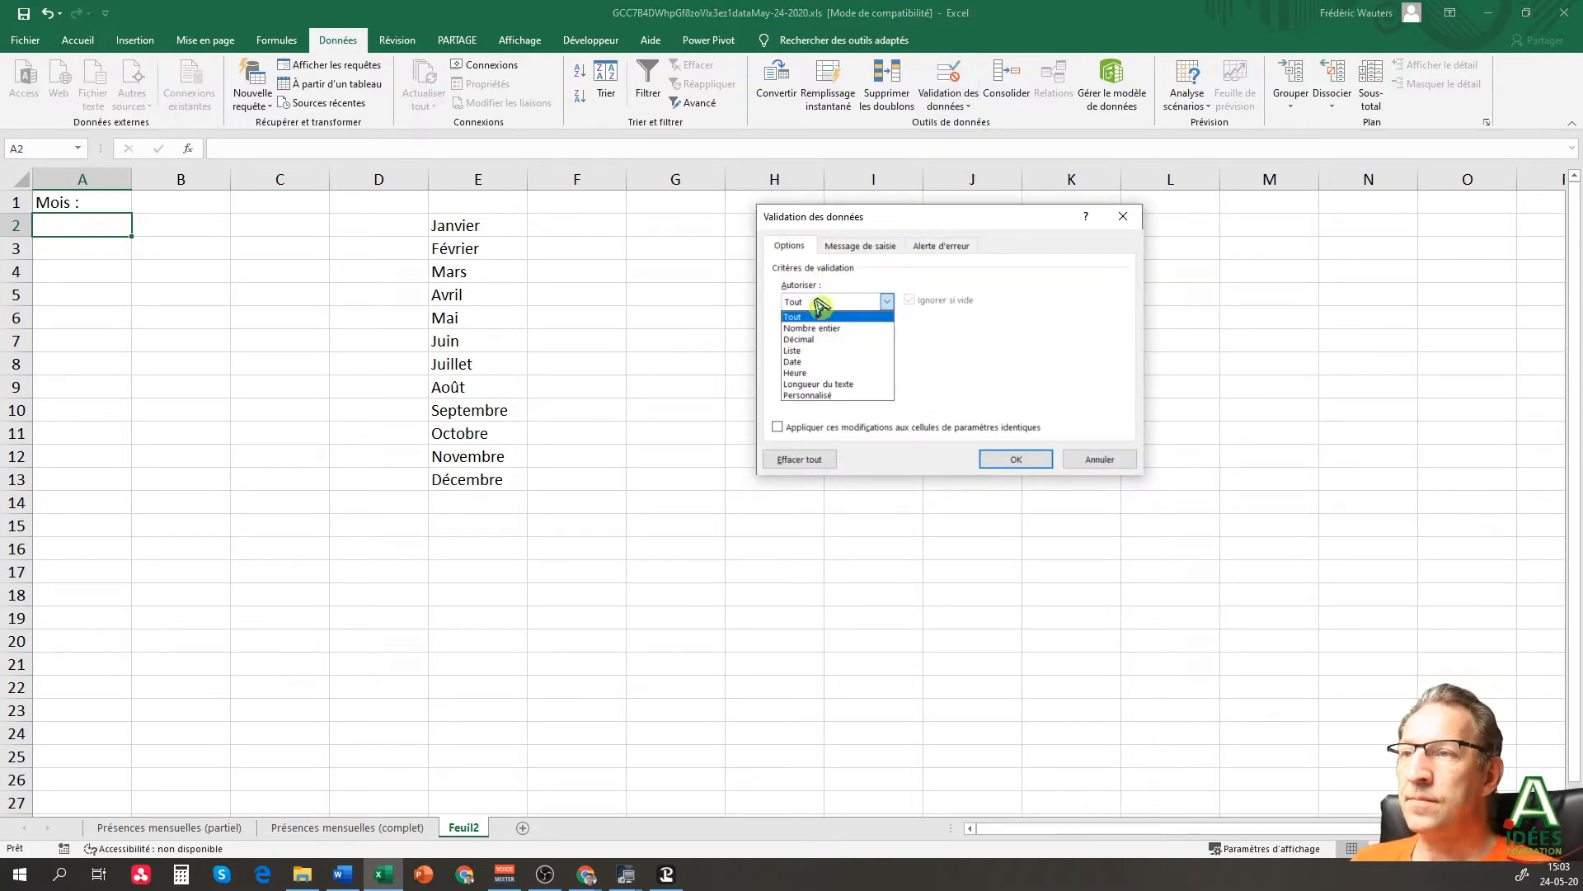
left_click(819, 351)
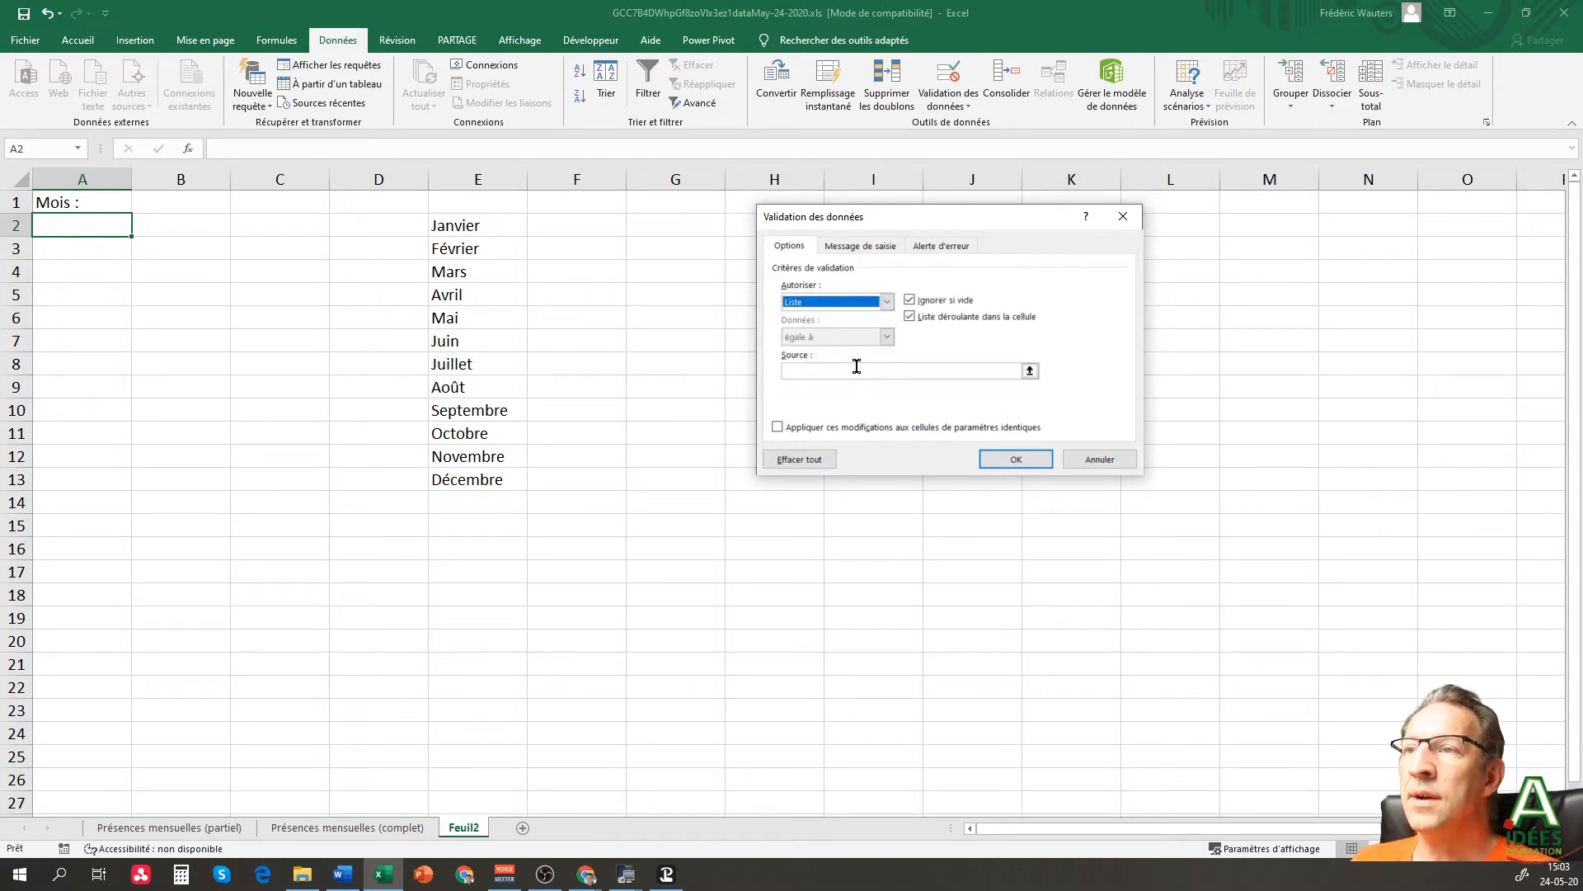
left_click(808, 368)
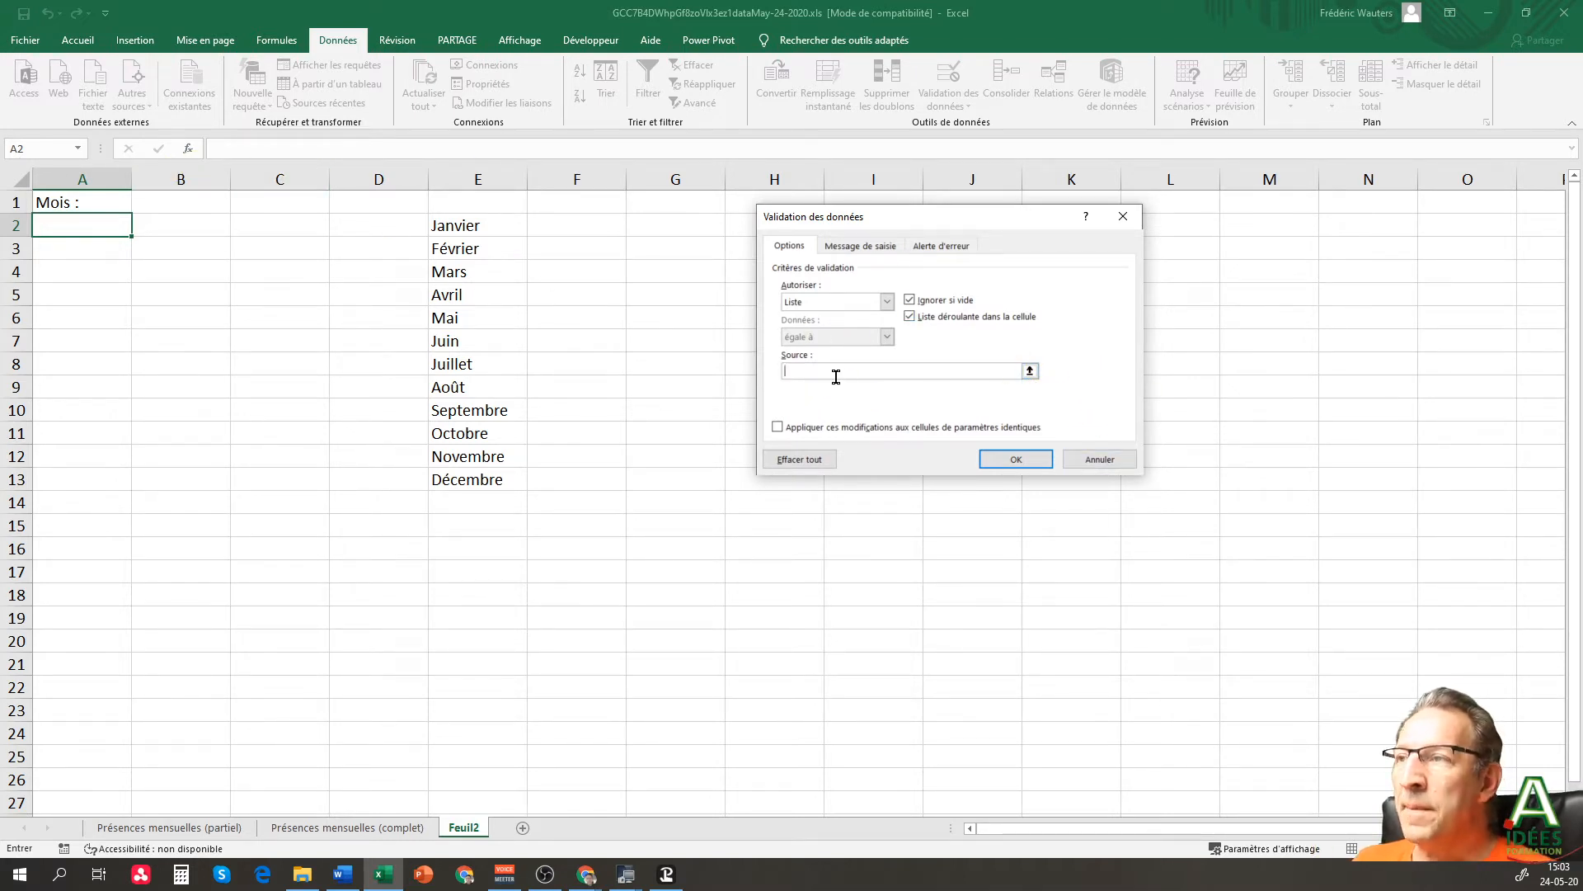
left_click_drag(495, 223, 488, 488)
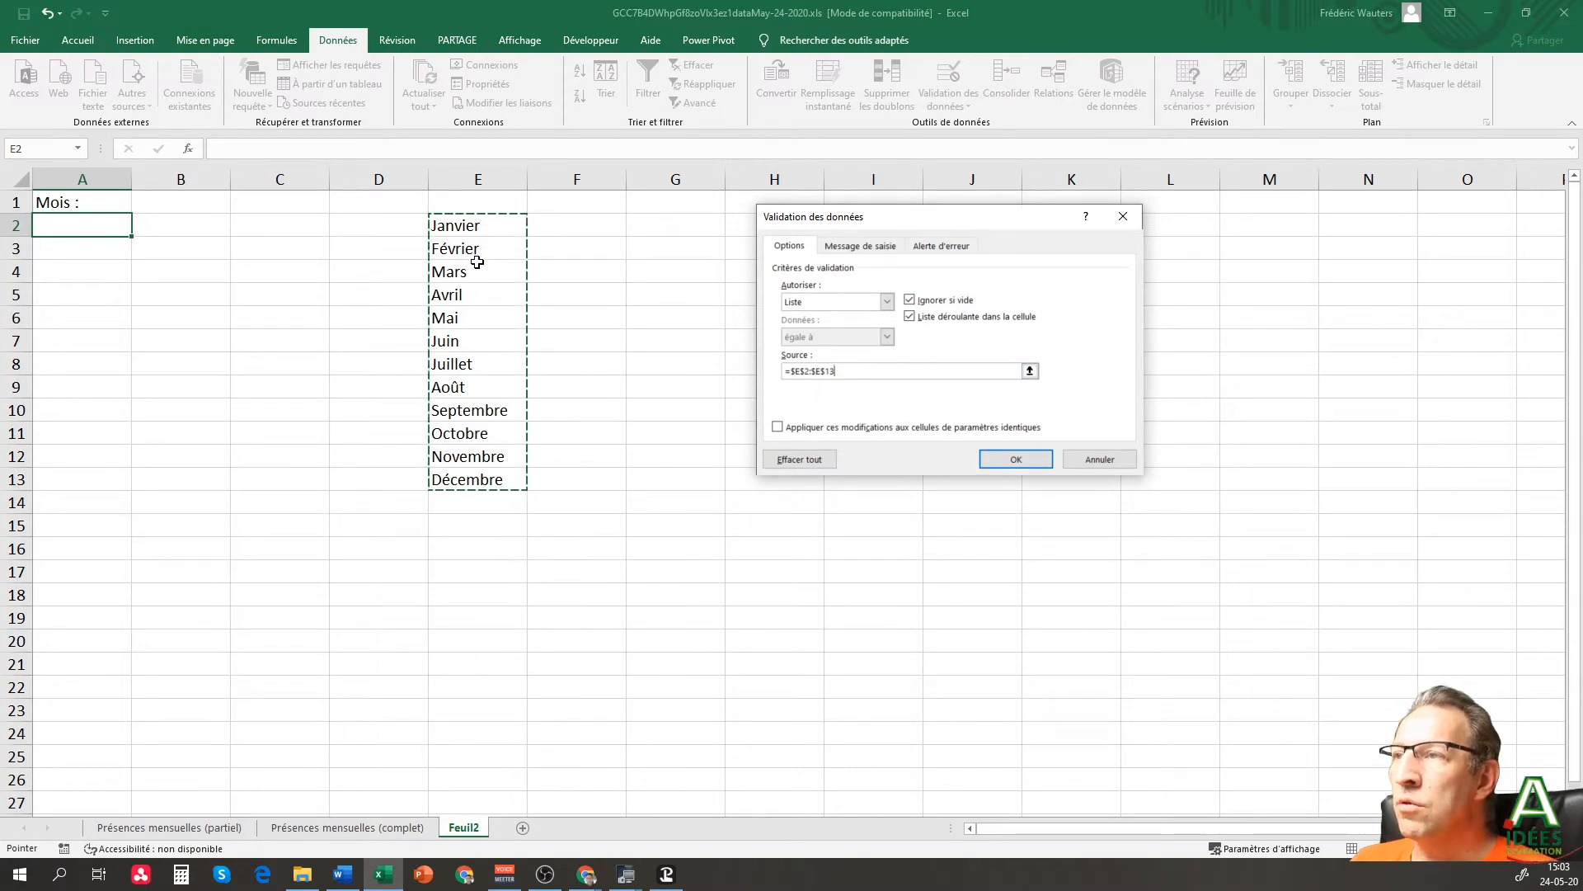
left_click(1019, 459)
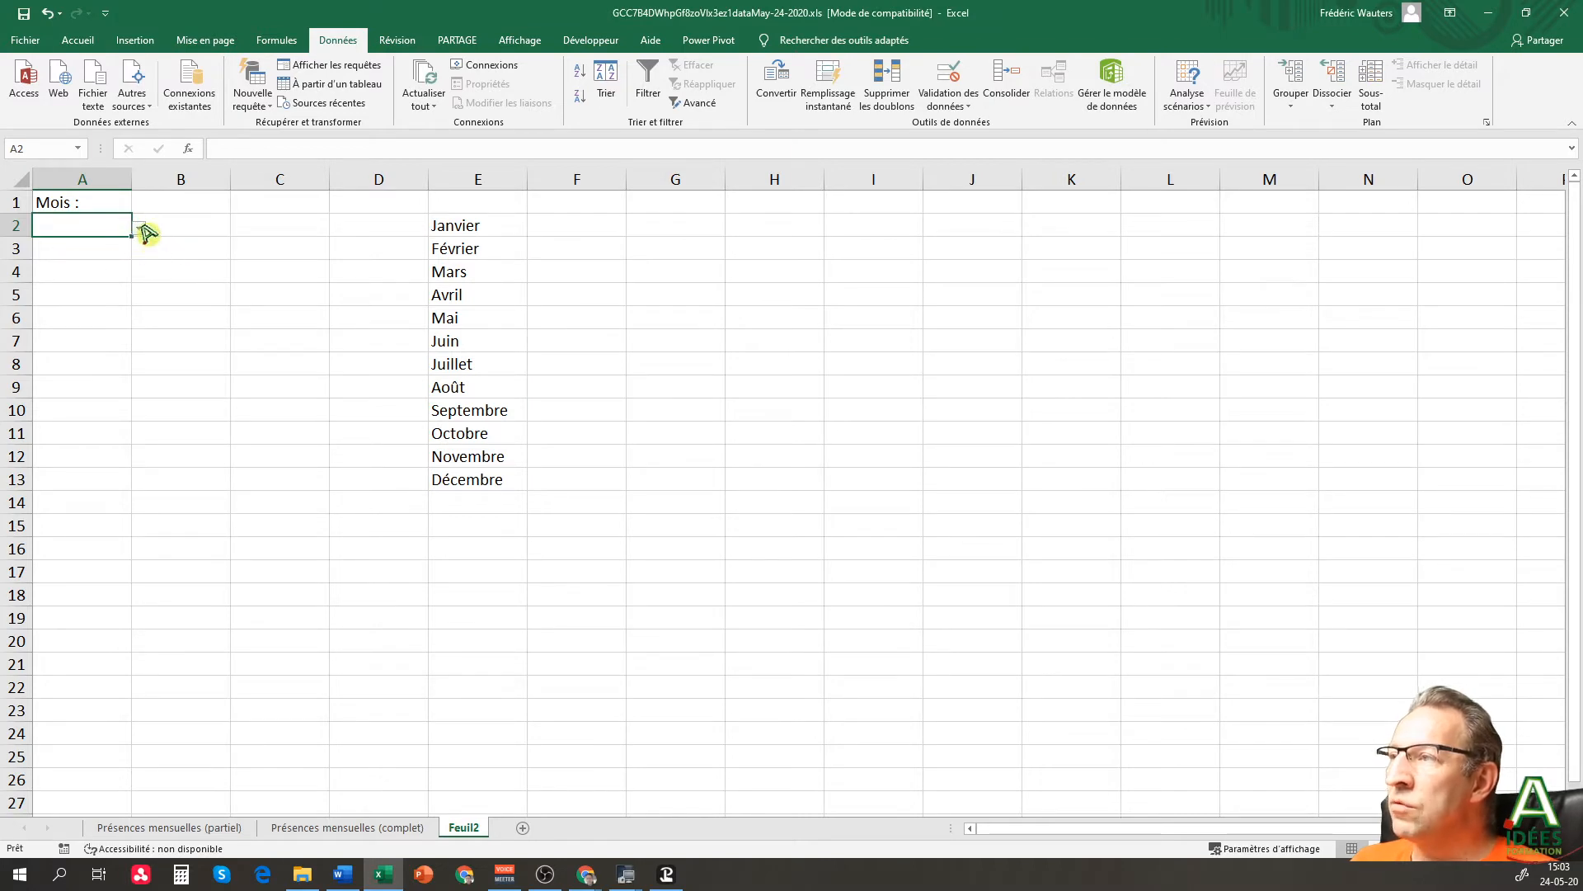
- Choose Octobre from the drop-down list of months in cell A2
left_click(140, 228)
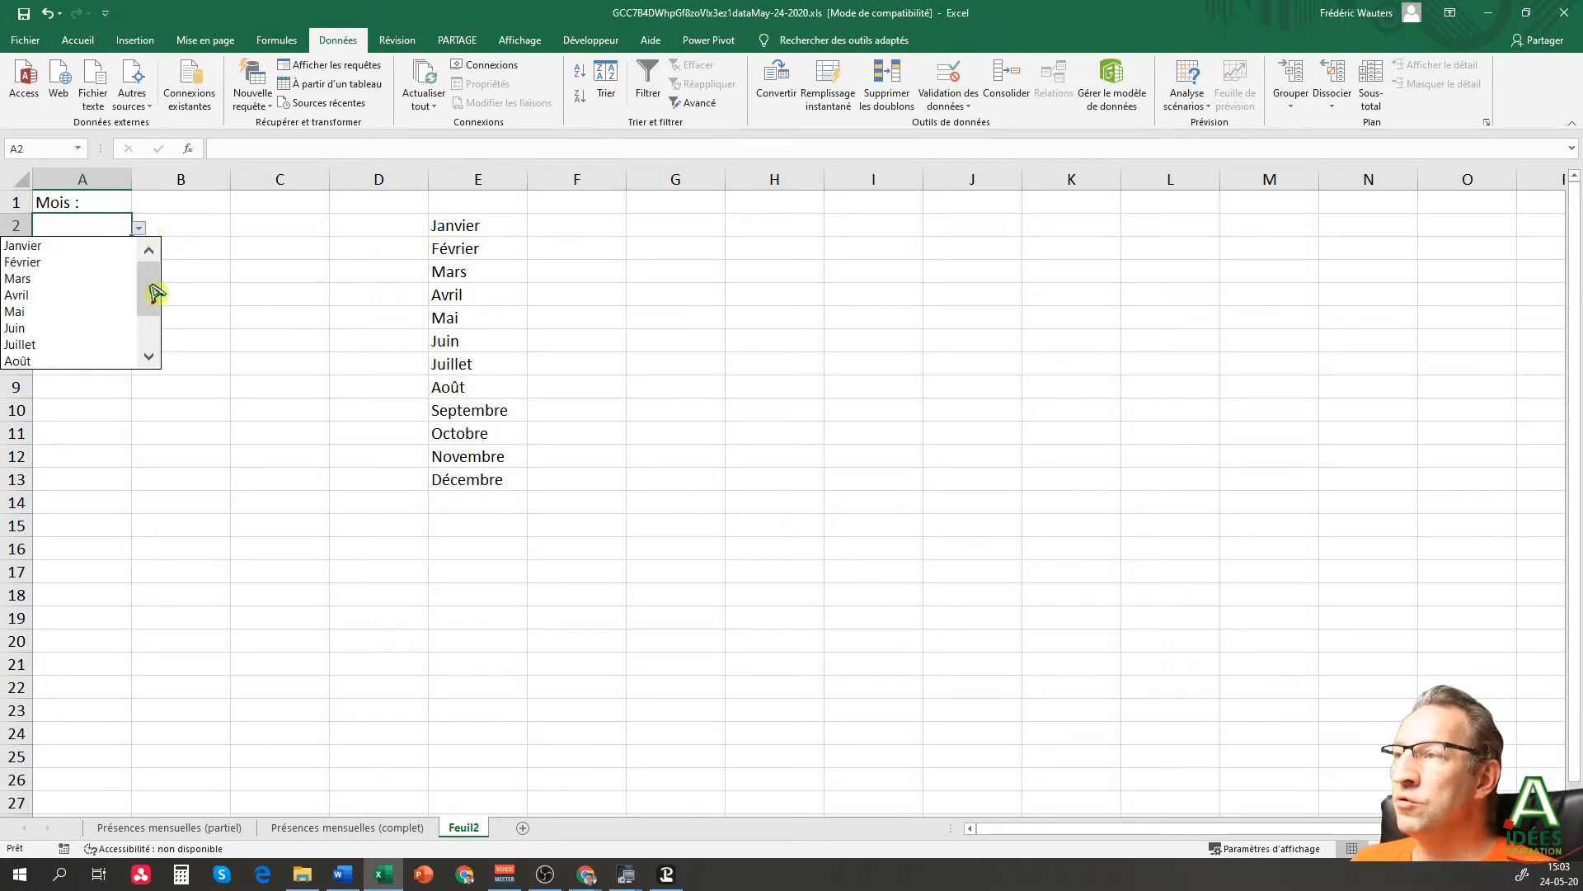
left_click_drag(151, 294, 152, 338)
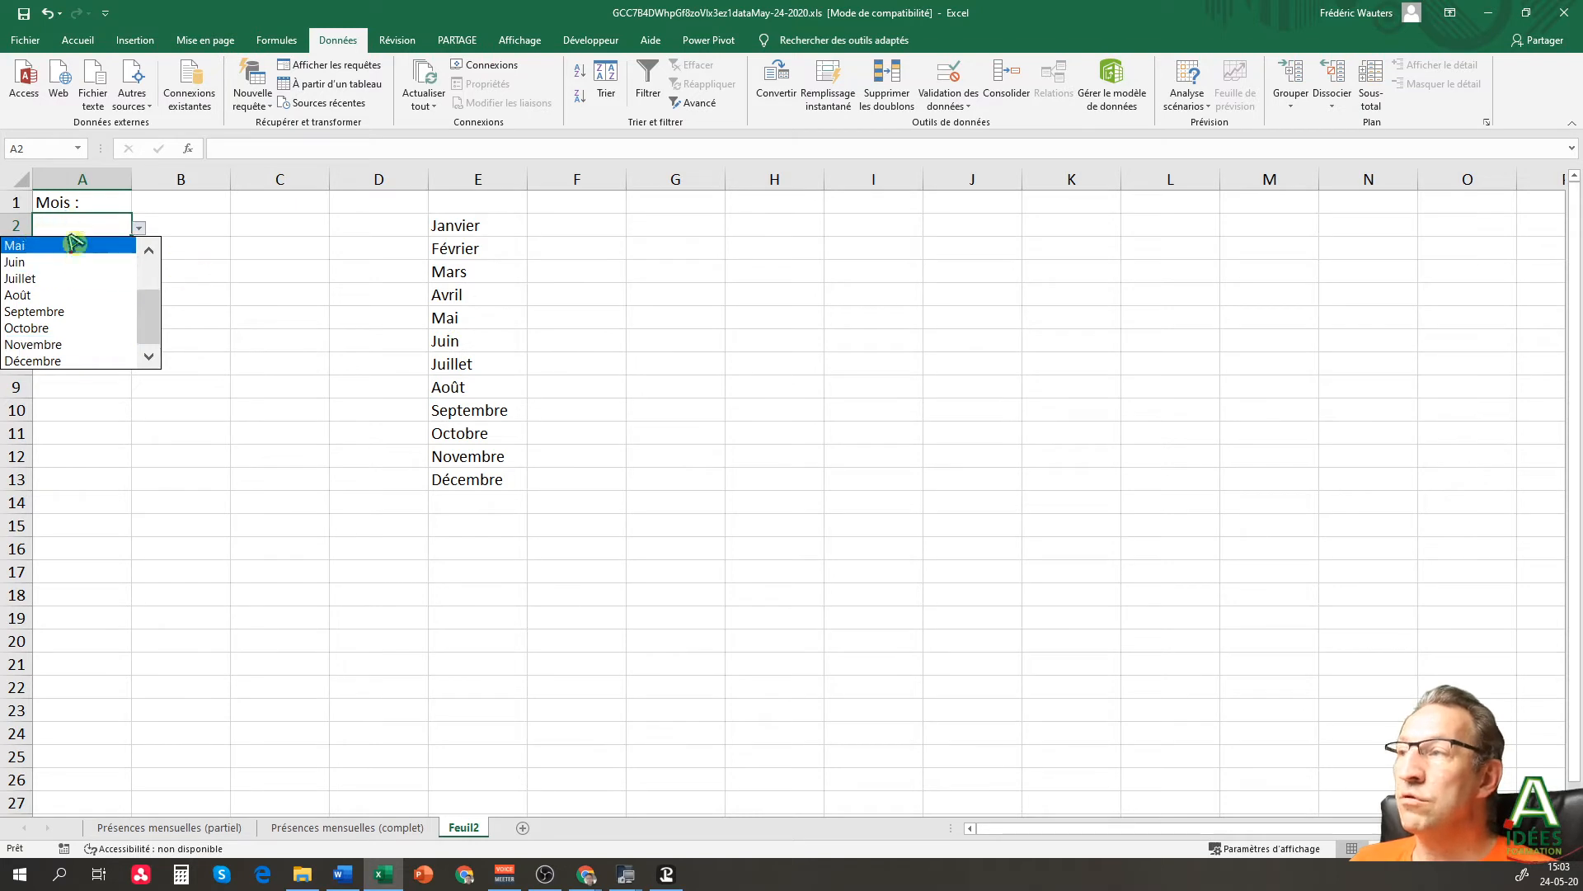
left_click(56, 328)
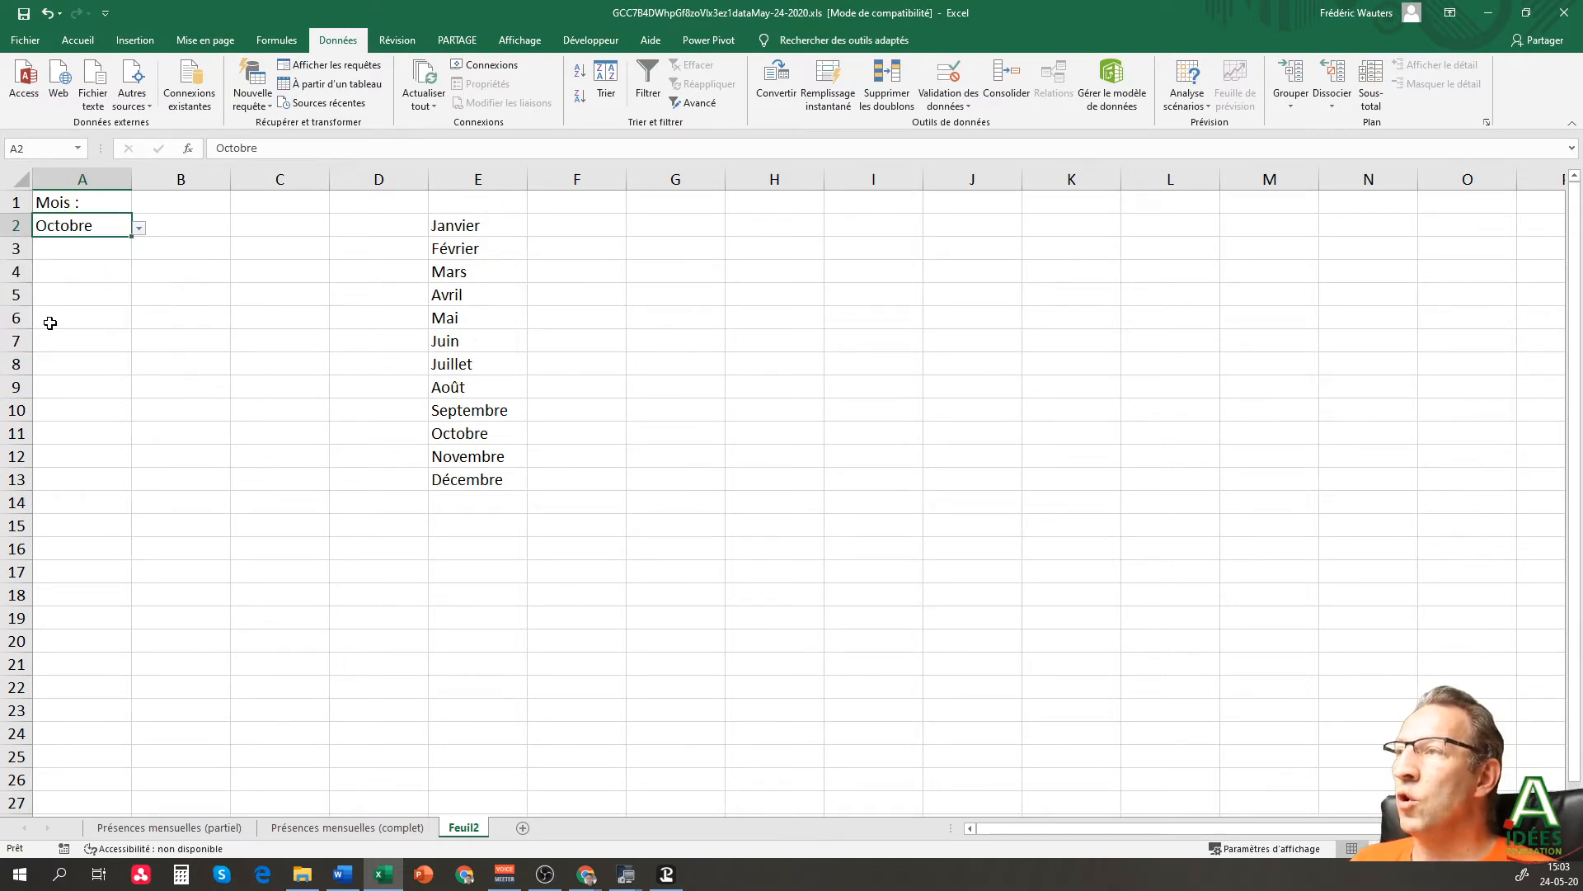
- Replace the month in cell A2 by entering Janvier manually instead of picking it from the list
left_click(271, 148)
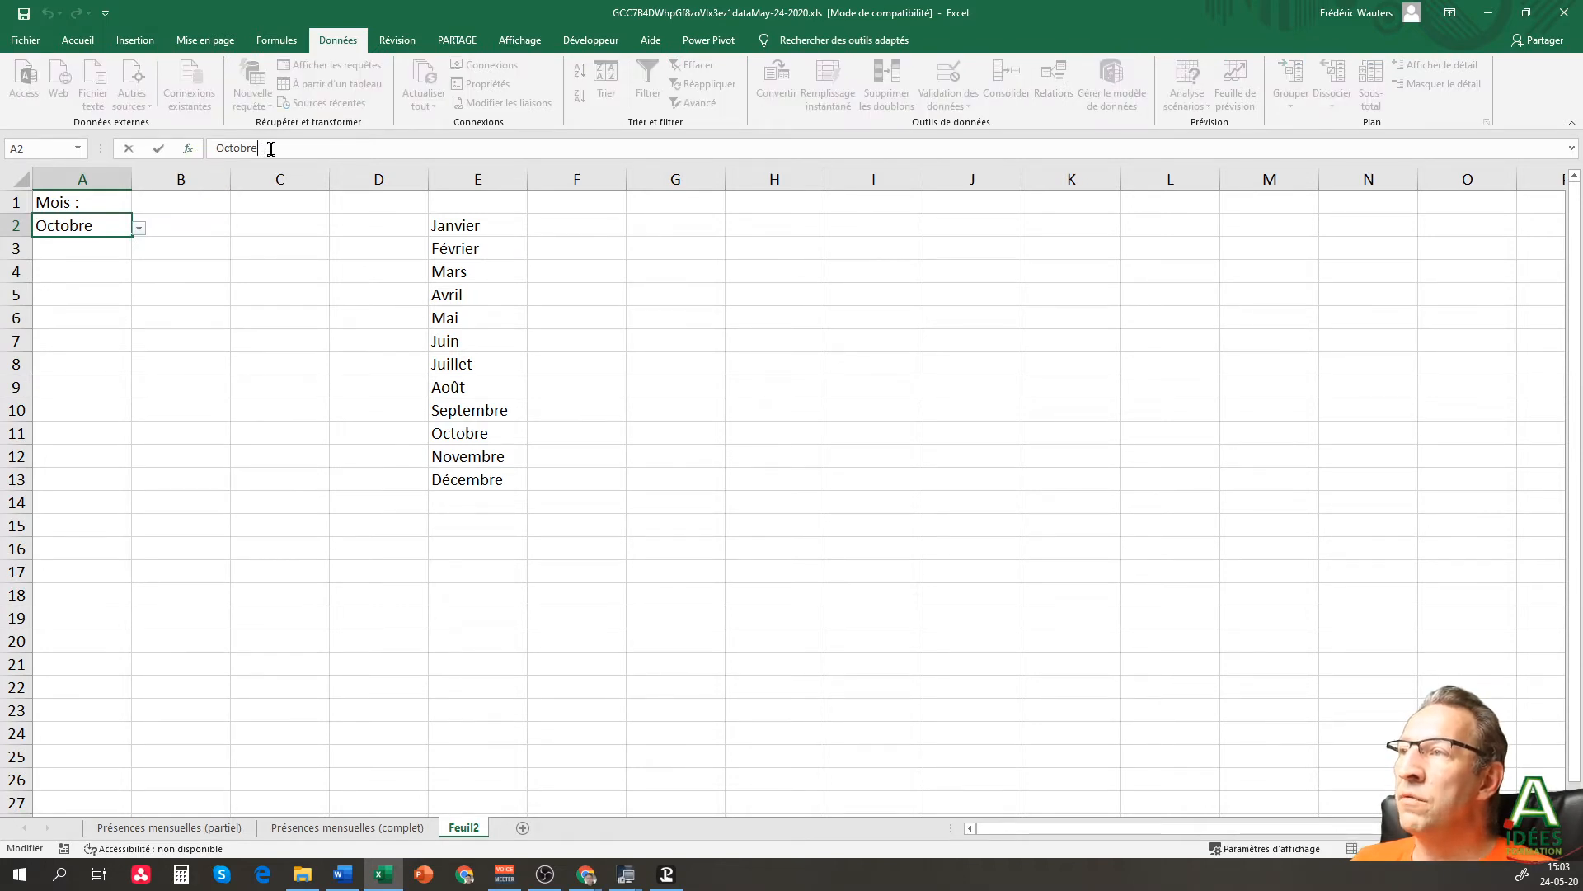
key("shift+Home")
left_click_drag(245, 143, 212, 145)
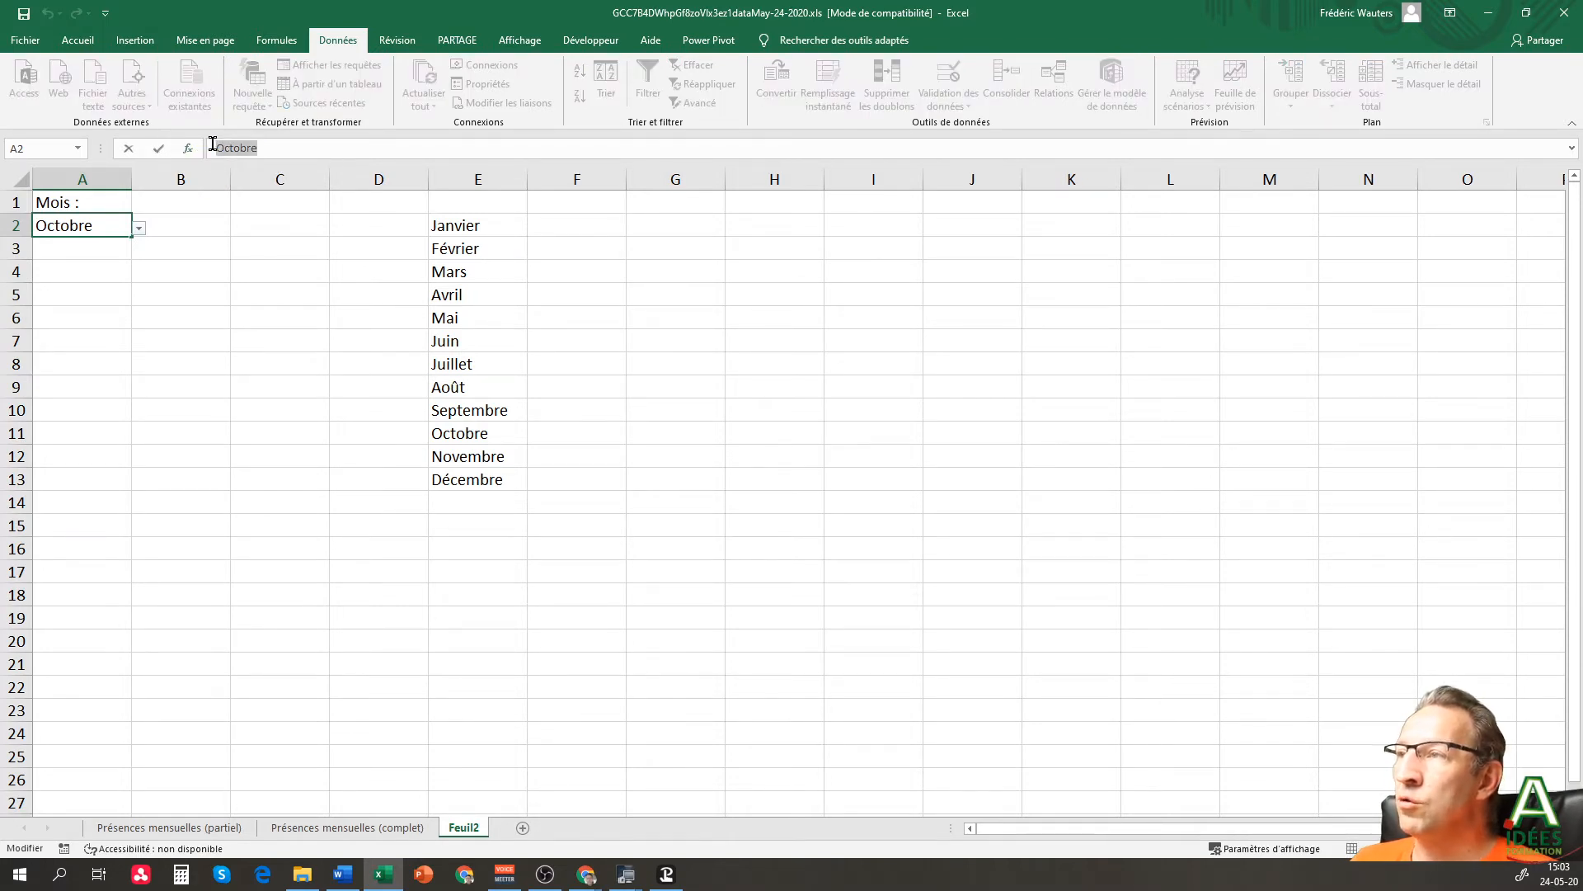
key("Escape")
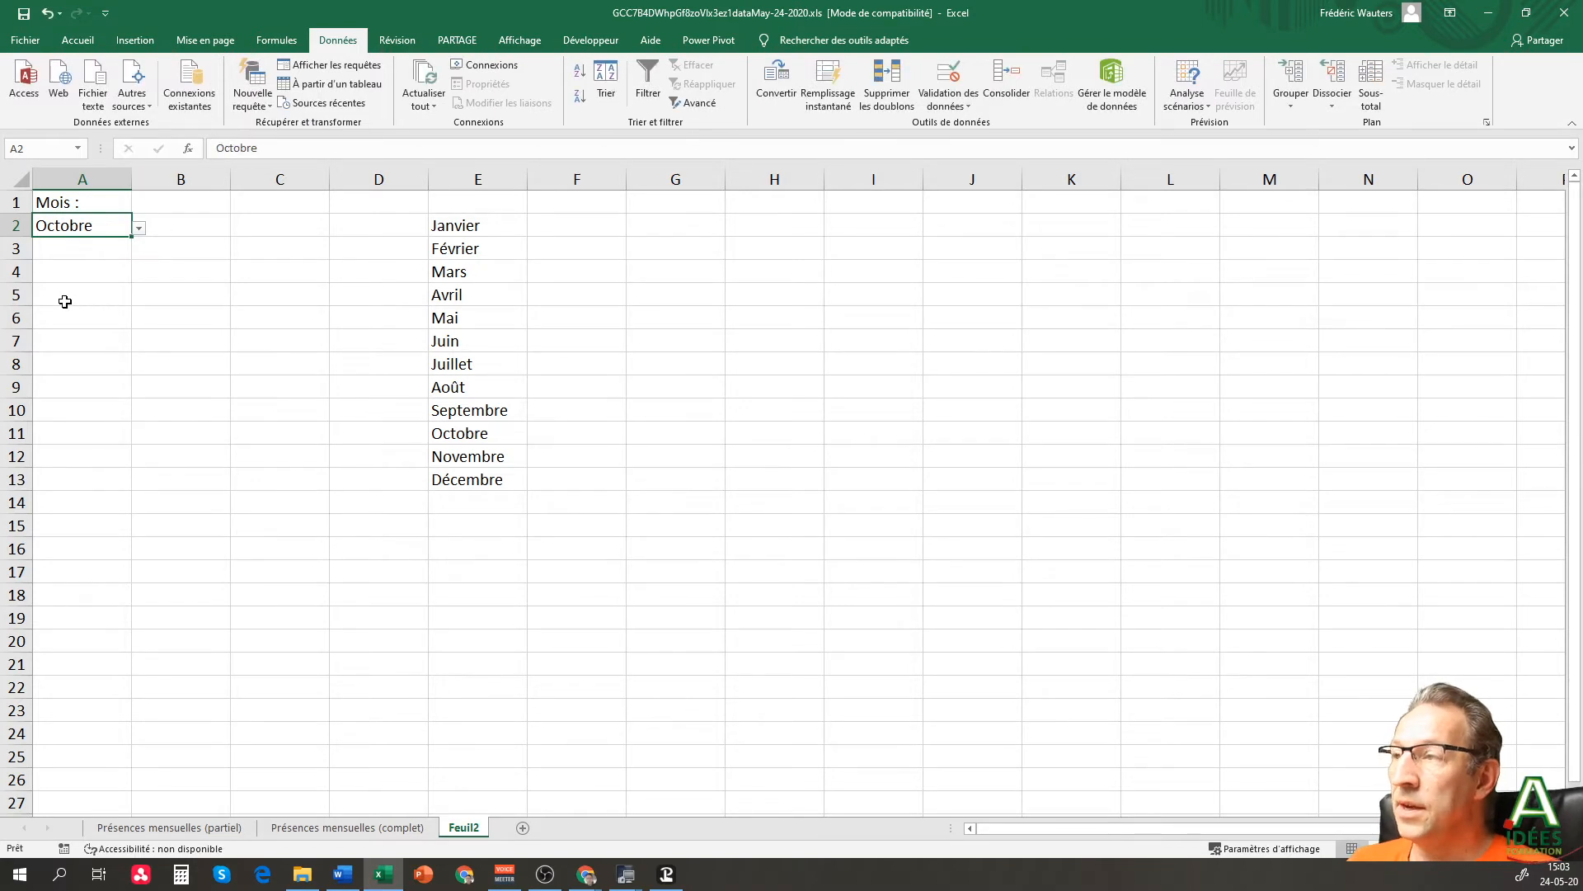
type("Janv")
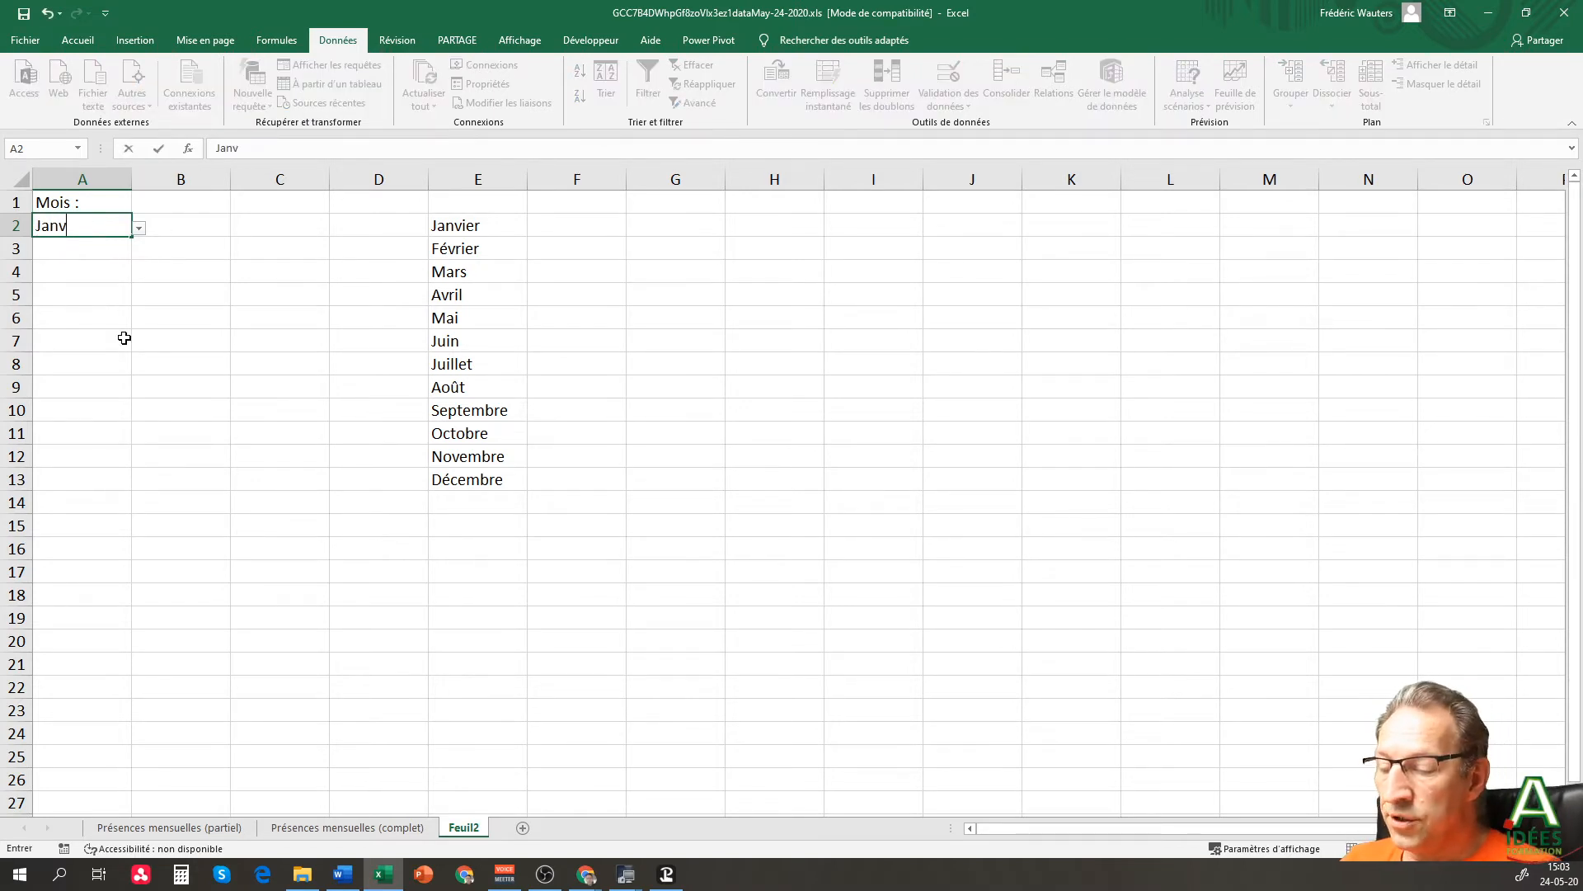
type("ier")
key("Return")
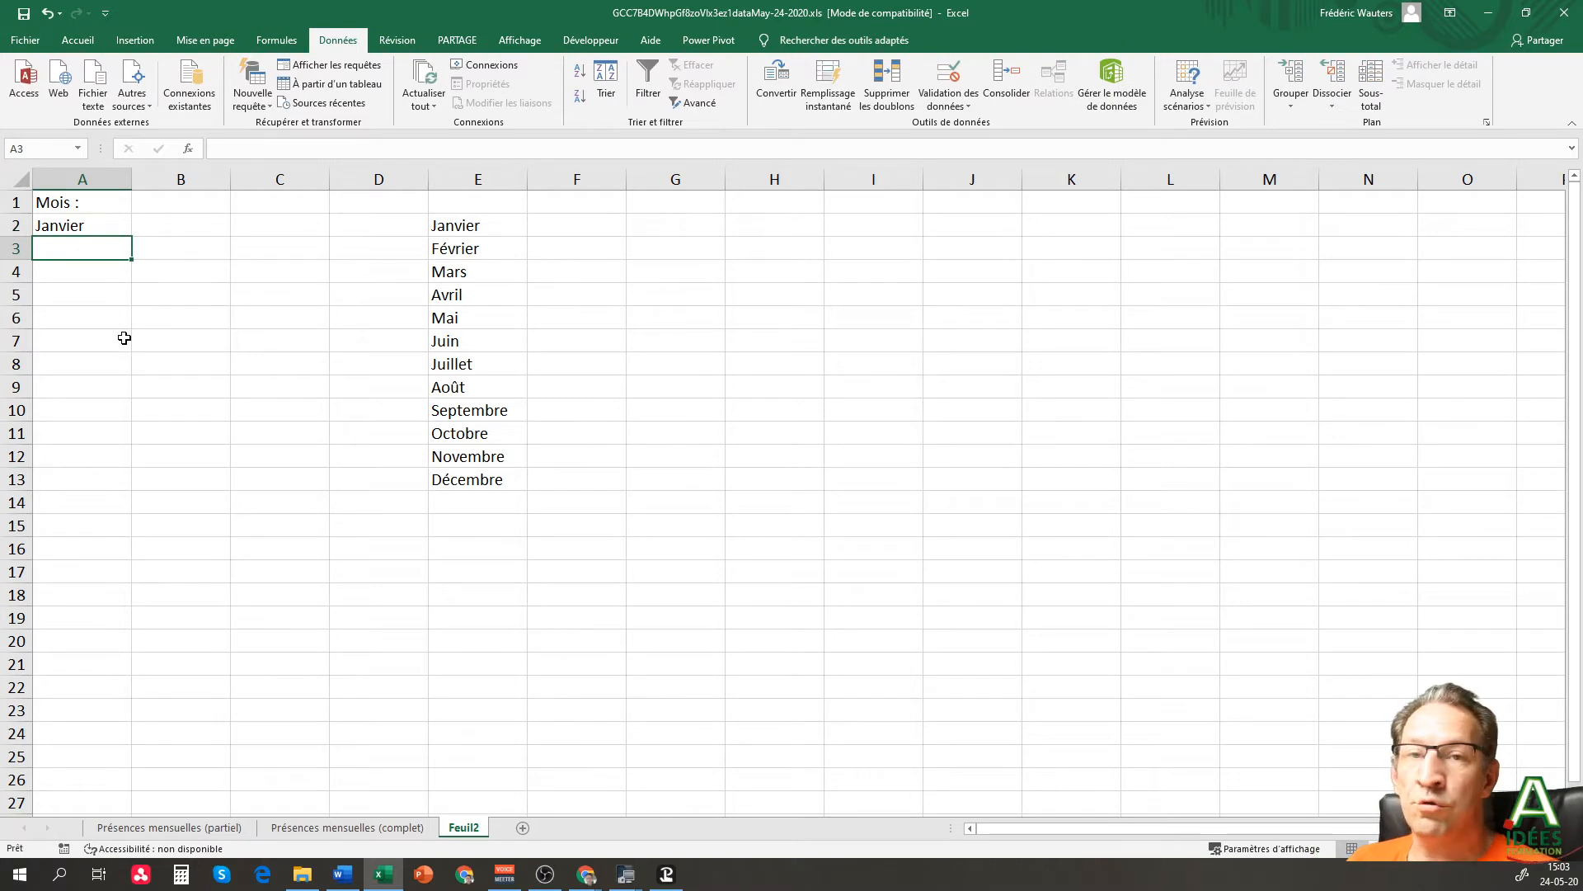
- Test the list rule by entering Toto in cell A2, and cancel the entry
left_click(88, 221)
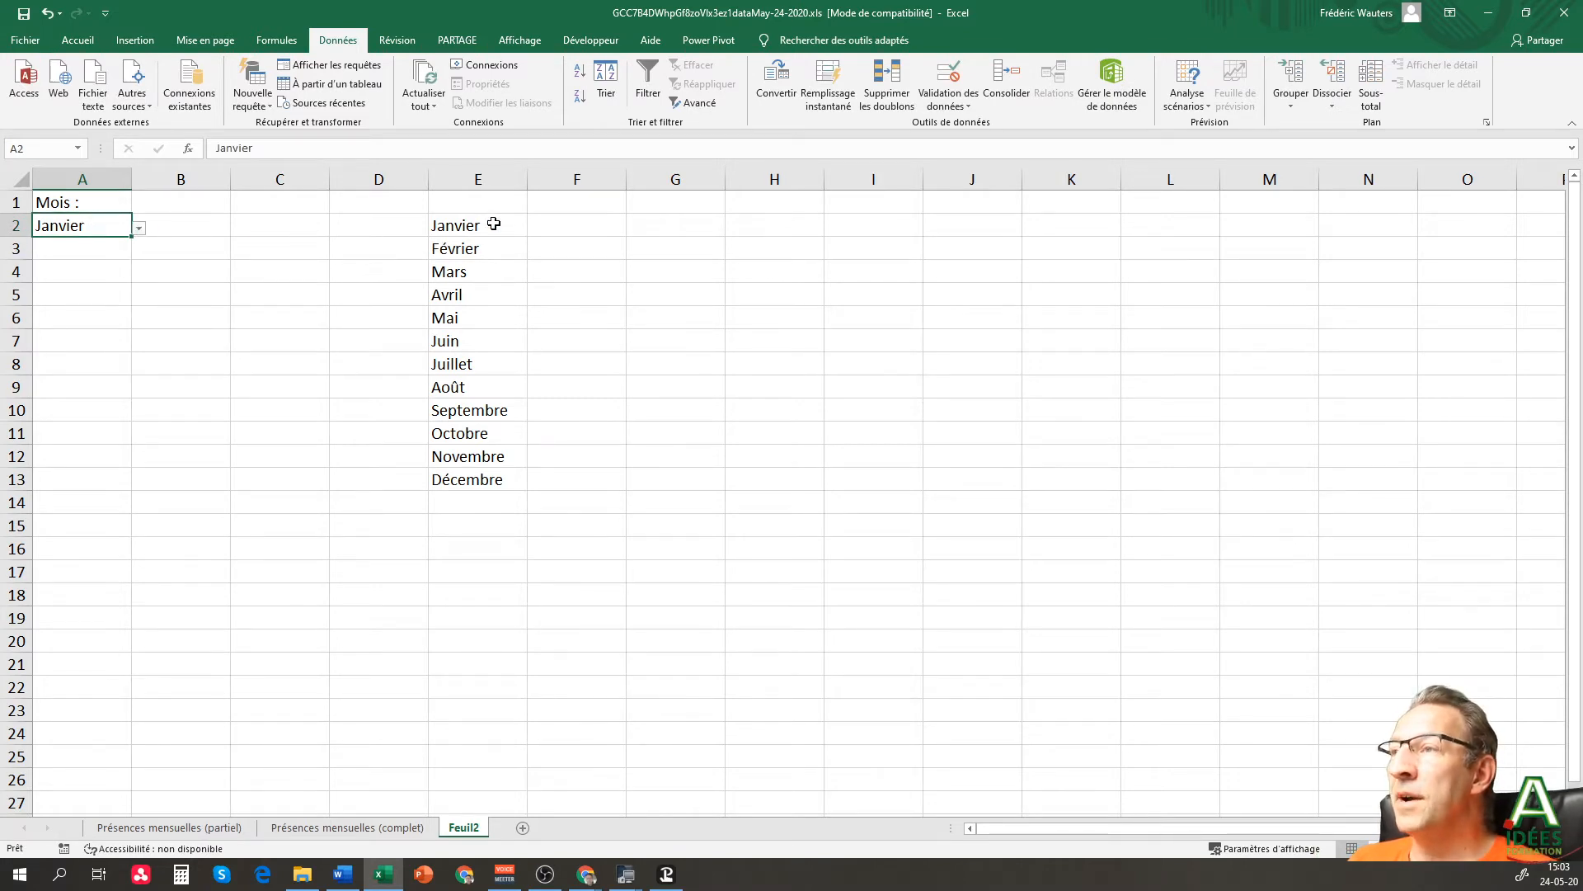
type("Toto")
left_click(239, 334)
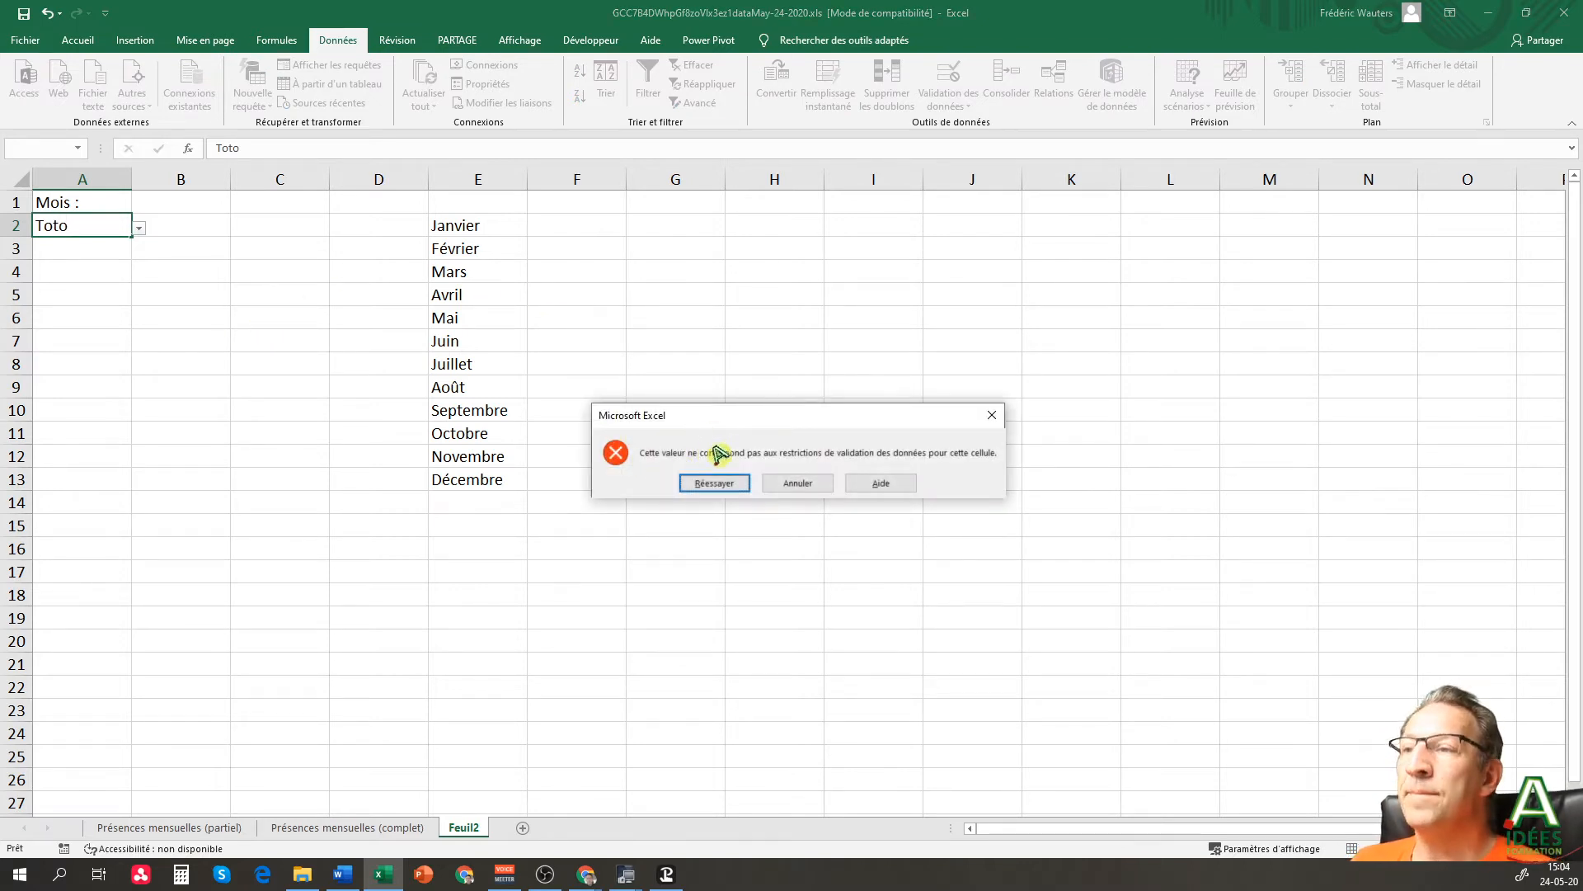
left_click(793, 485)
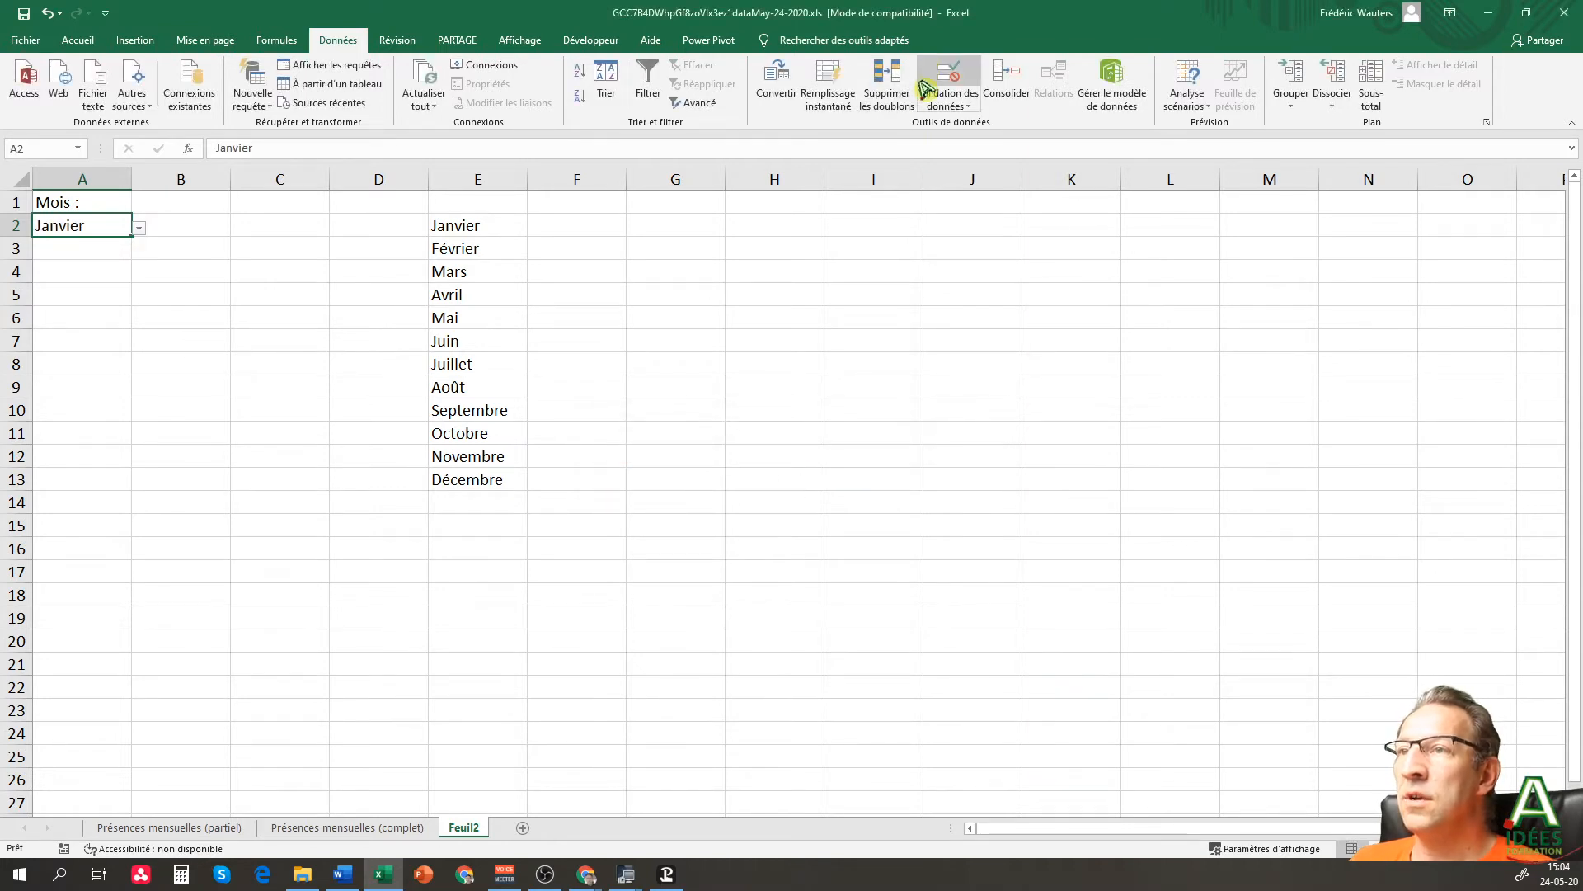
- Give A2's validation error alert the title "Ceci n'est pas mois" and the message "Veuillez choisir un mois de l'année !"
left_click(956, 79)
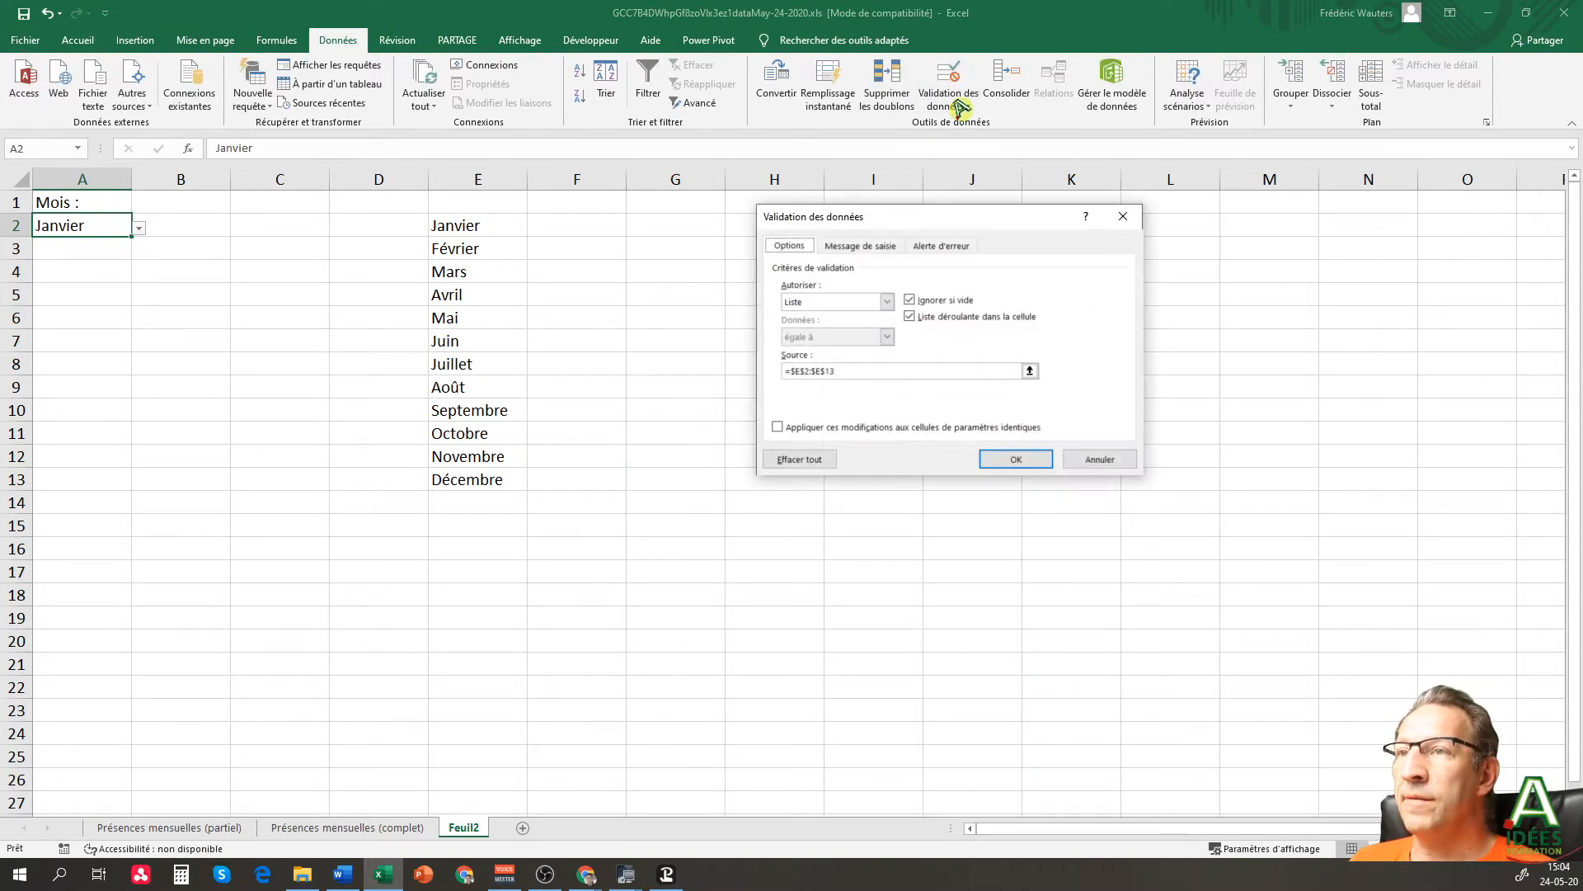
left_click(941, 245)
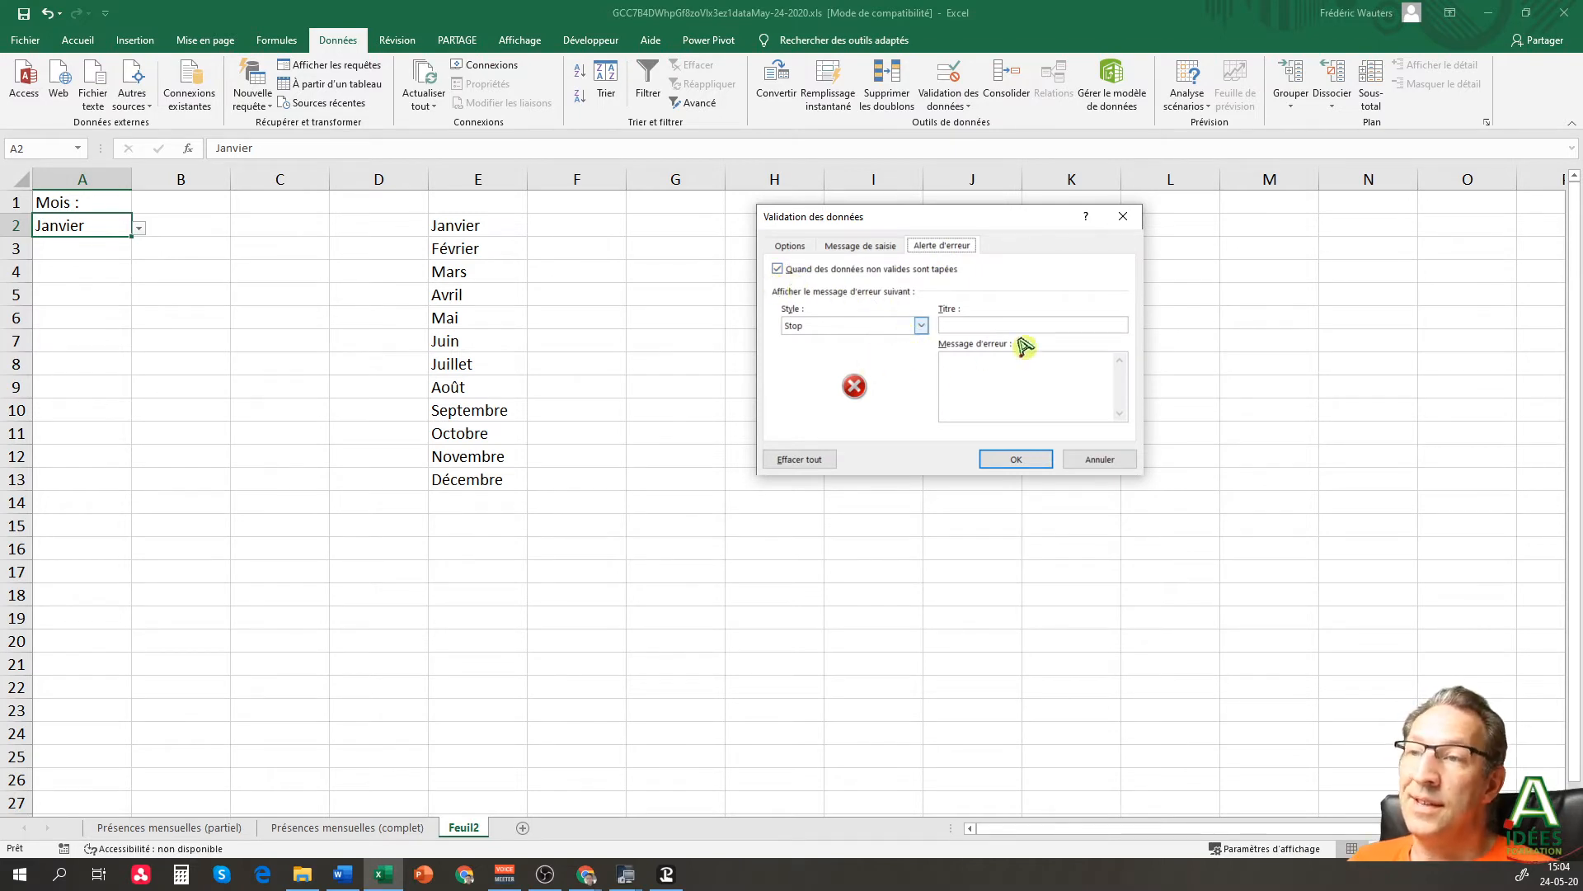
left_click(980, 324)
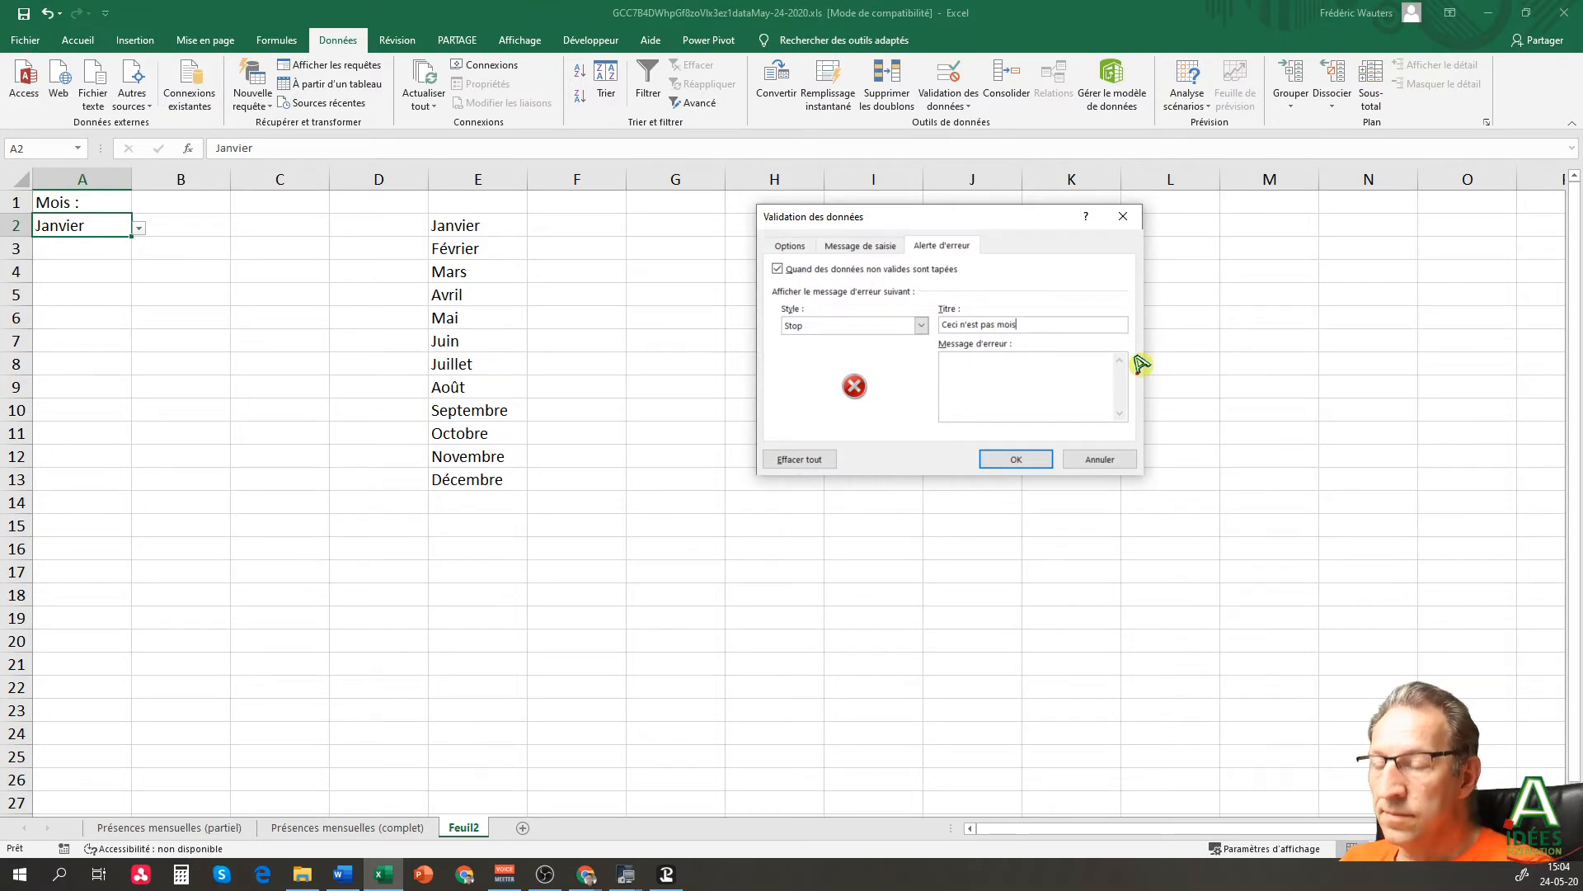
left_click(1047, 363)
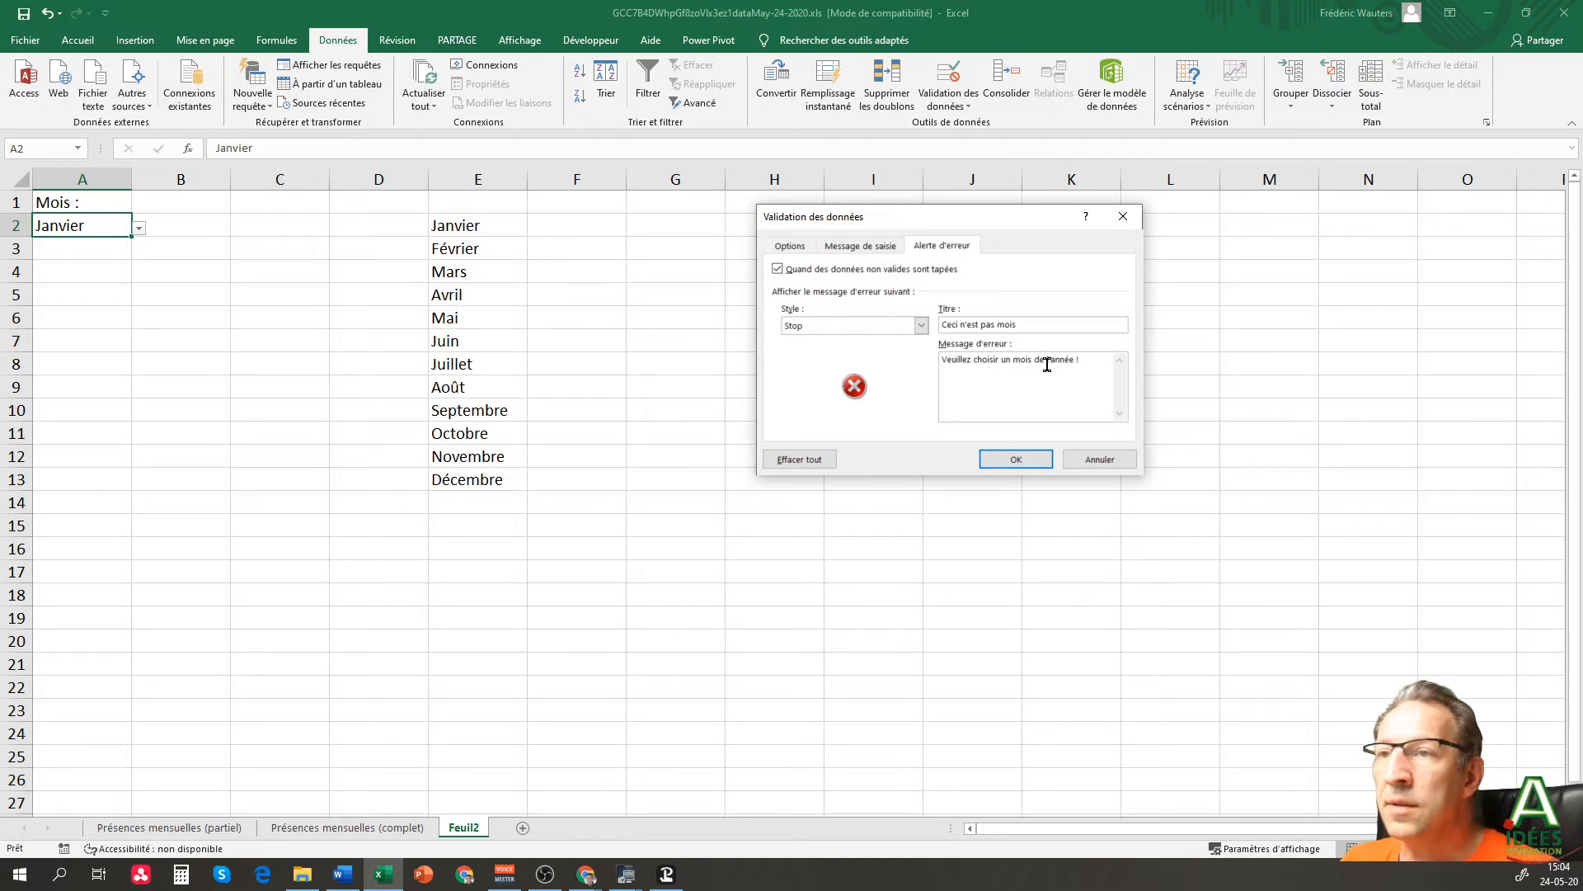
left_click(1019, 459)
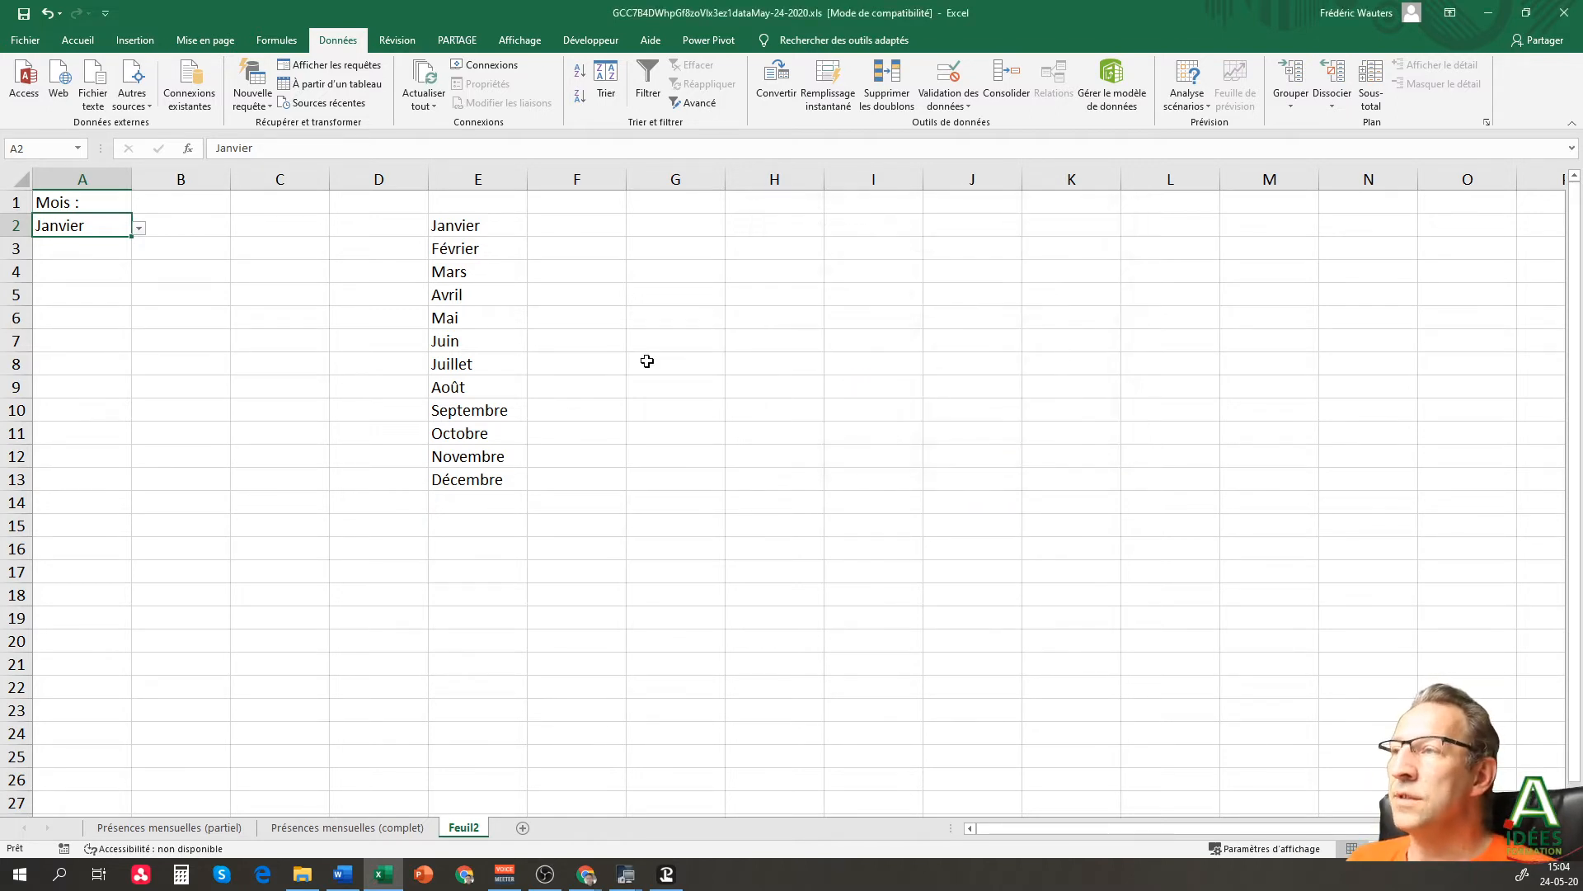
- Test the custom error alert by entering toto in cell A2, and cancel the entry
type("toto")
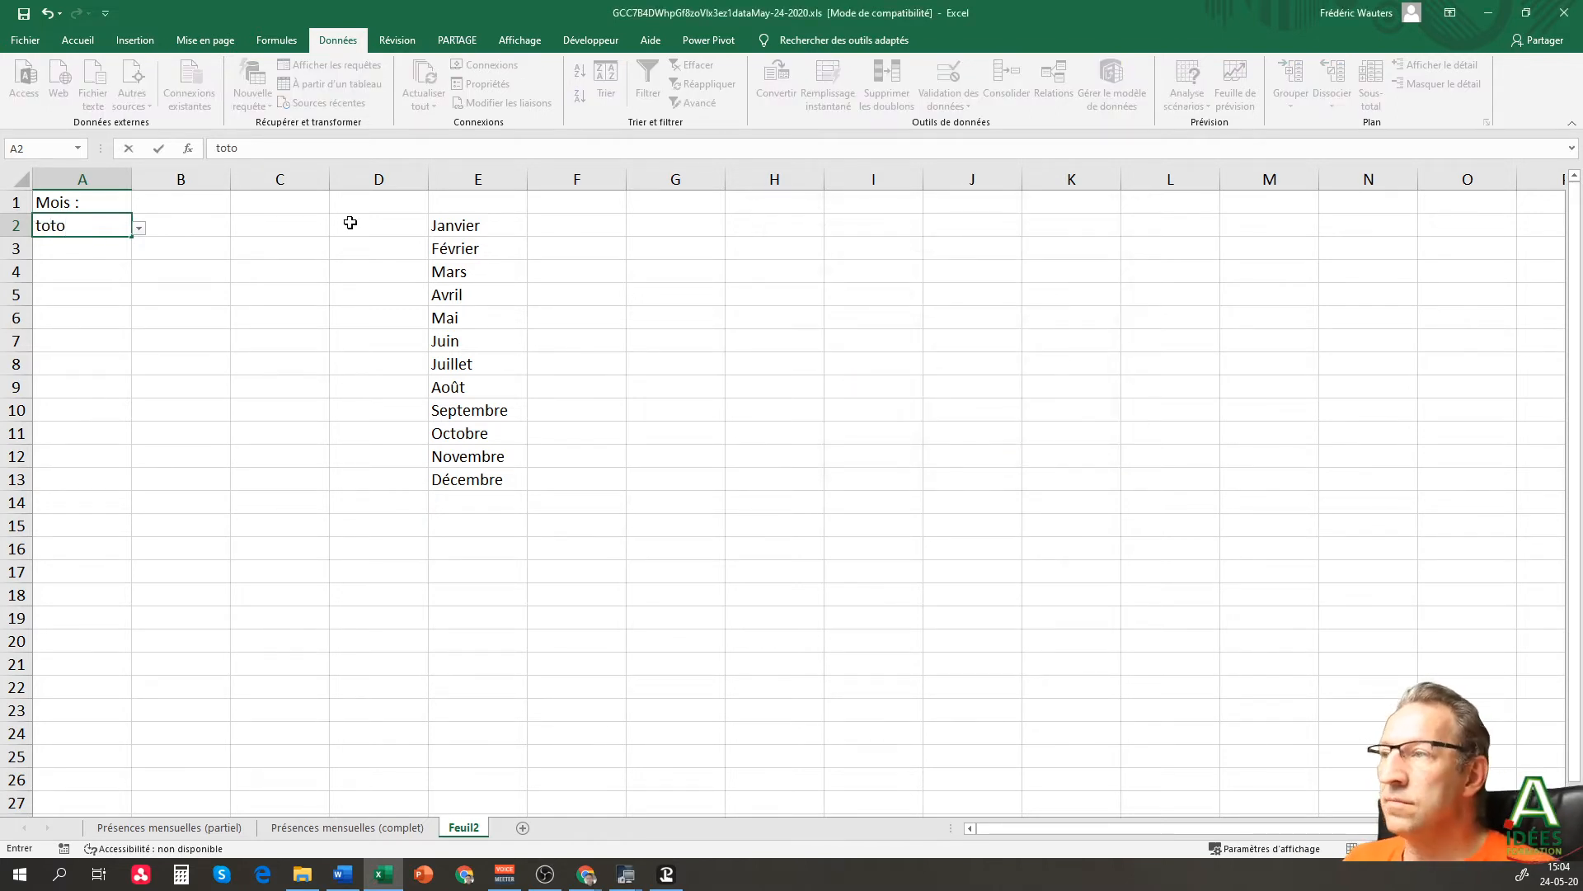
left_click(357, 229)
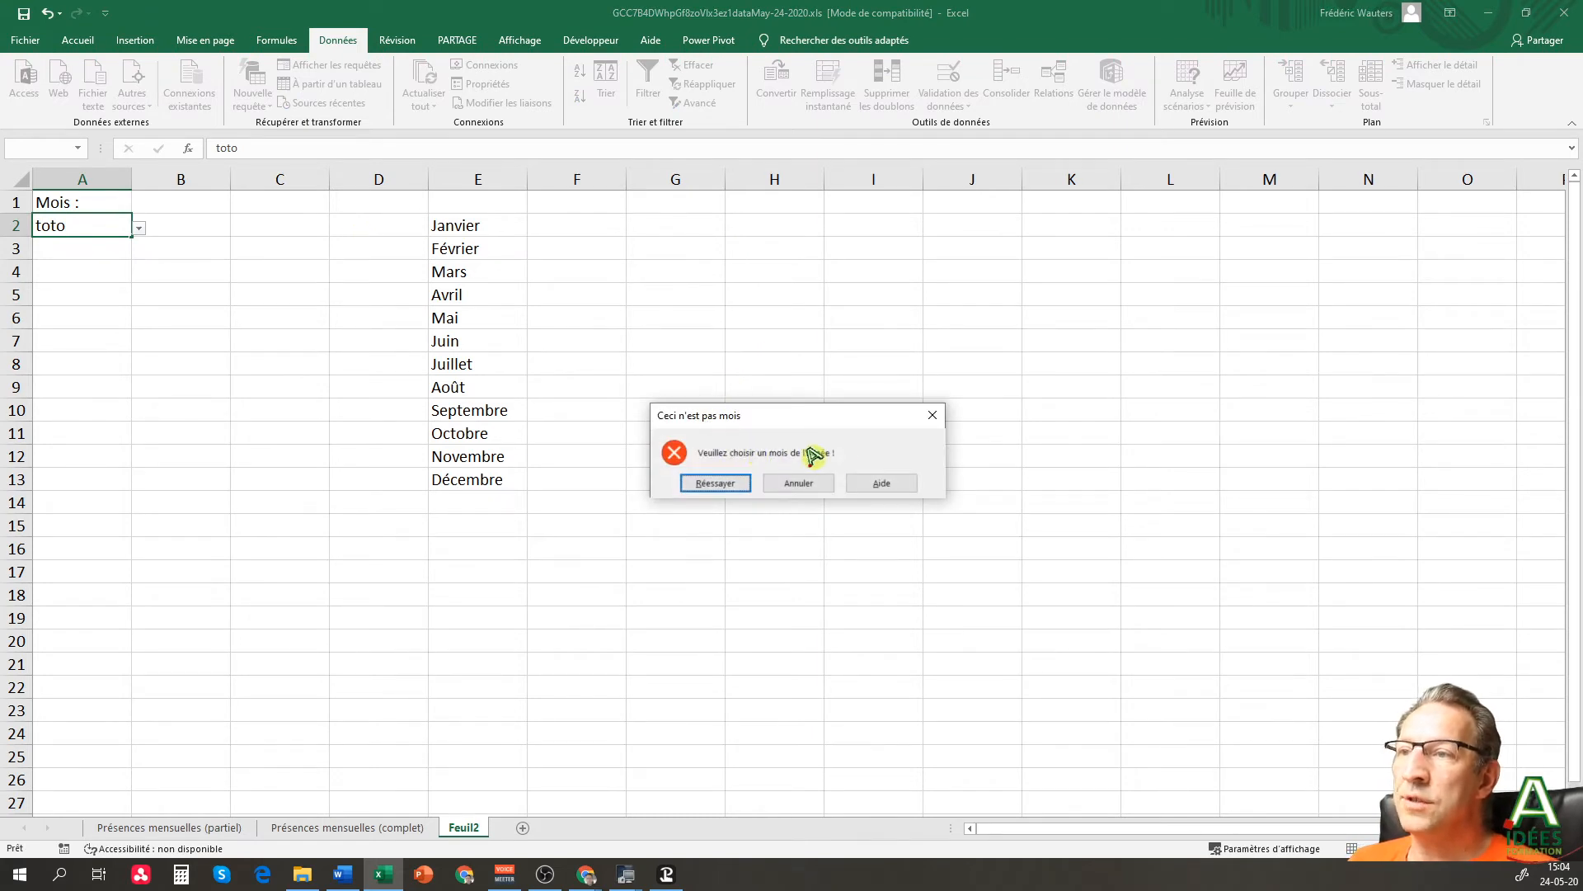
left_click(813, 487)
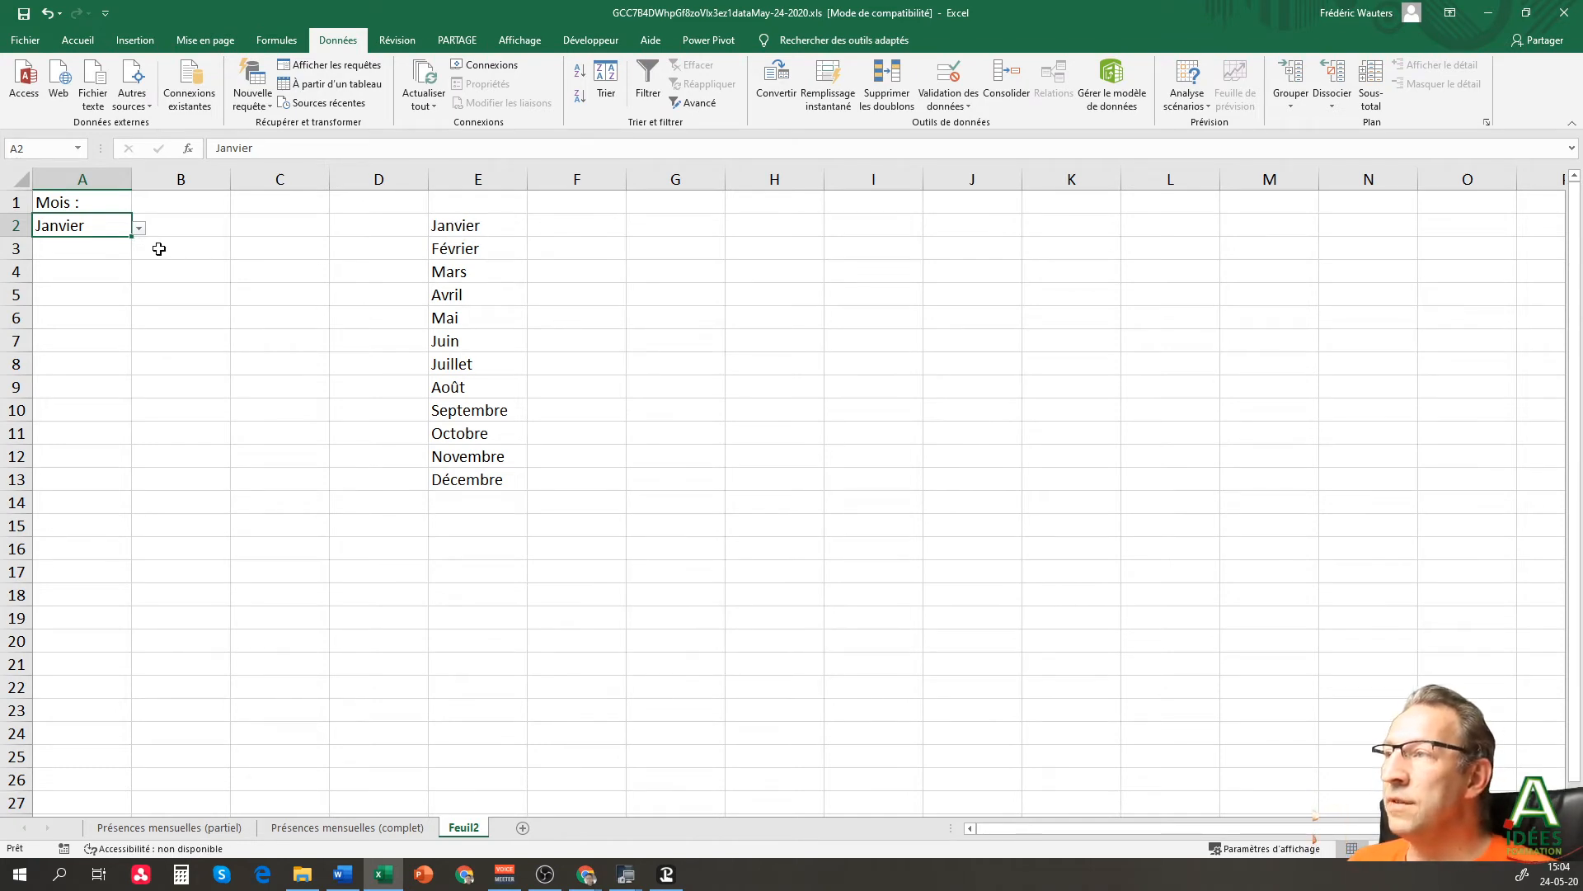
- Set the validation criterion of cell A2 back to Tout and apply it
left_click(965, 105)
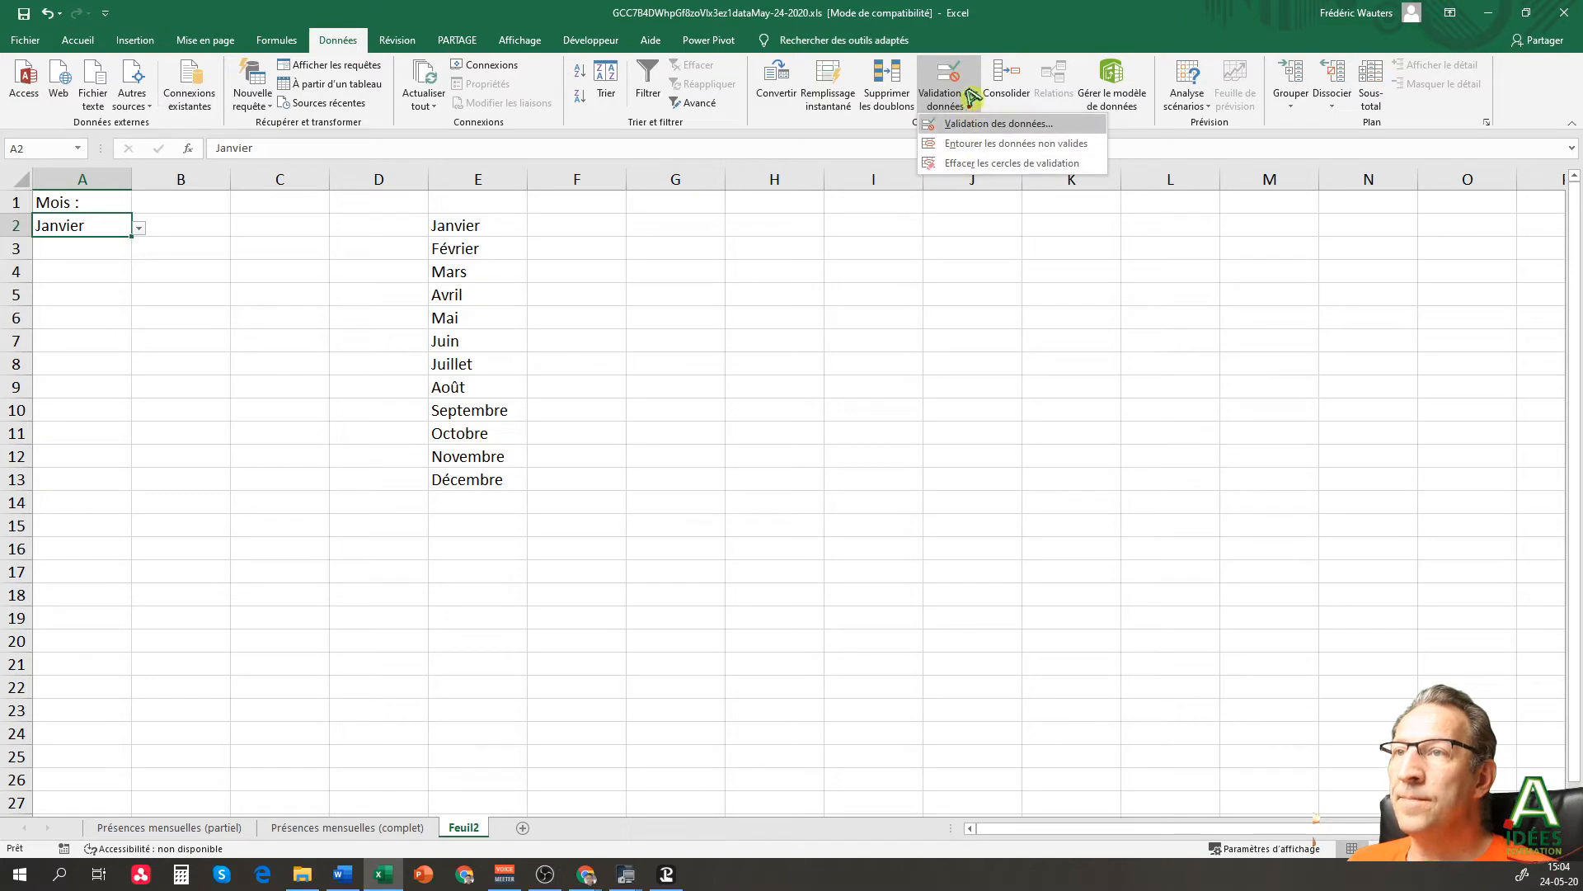
left_click(965, 100)
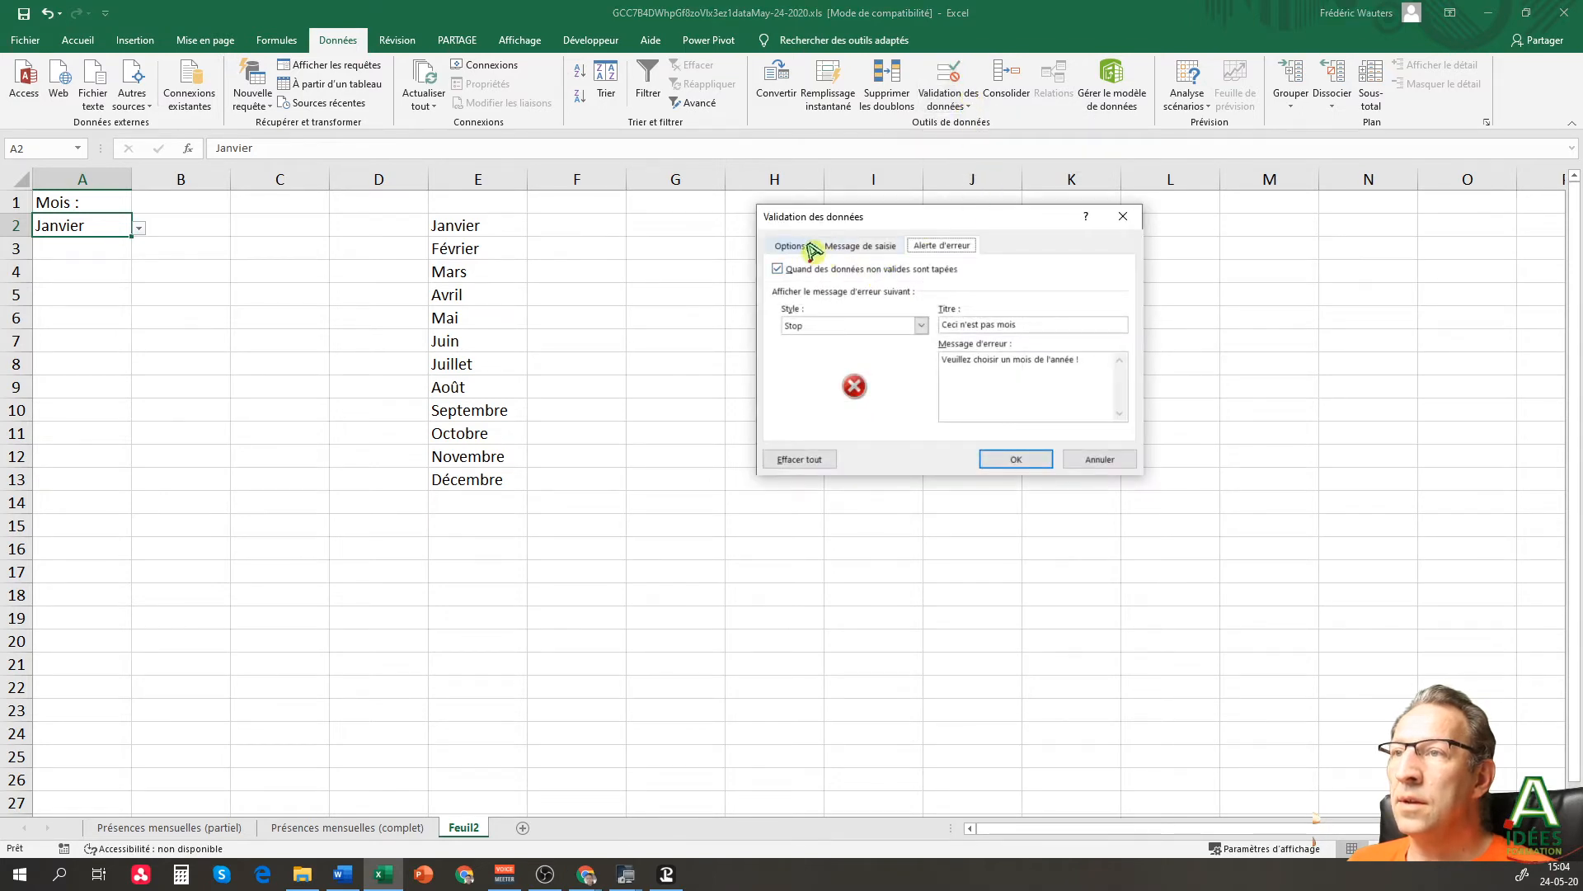
left_click(790, 245)
left_click(828, 302)
left_click(824, 305)
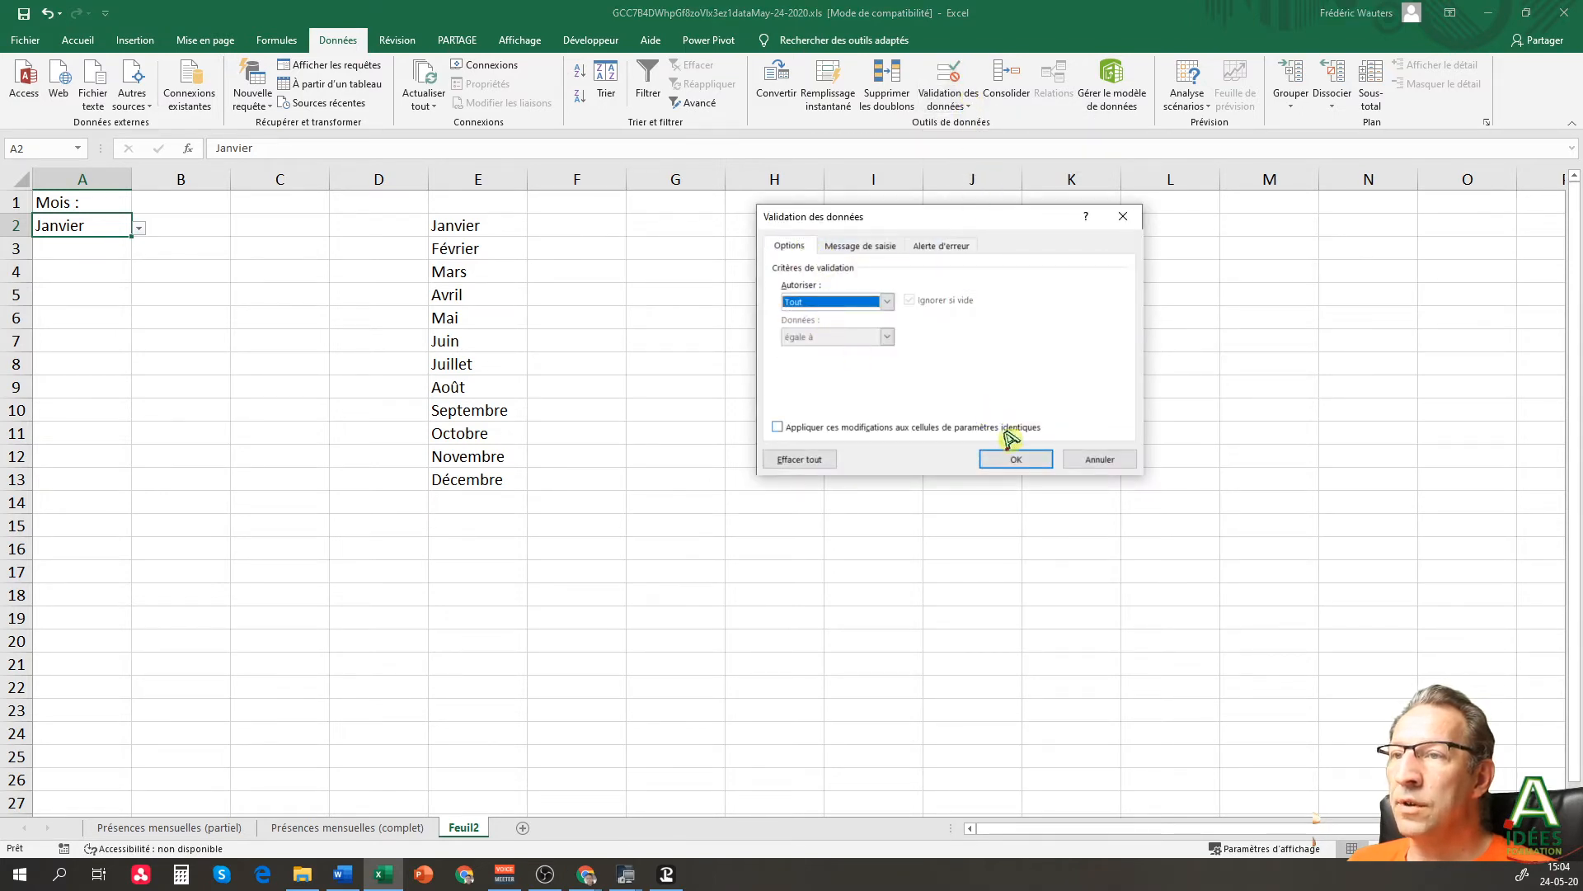
left_click(1014, 460)
- Delete the month list from column E and clear the contents of cell A2
left_click(572, 275)
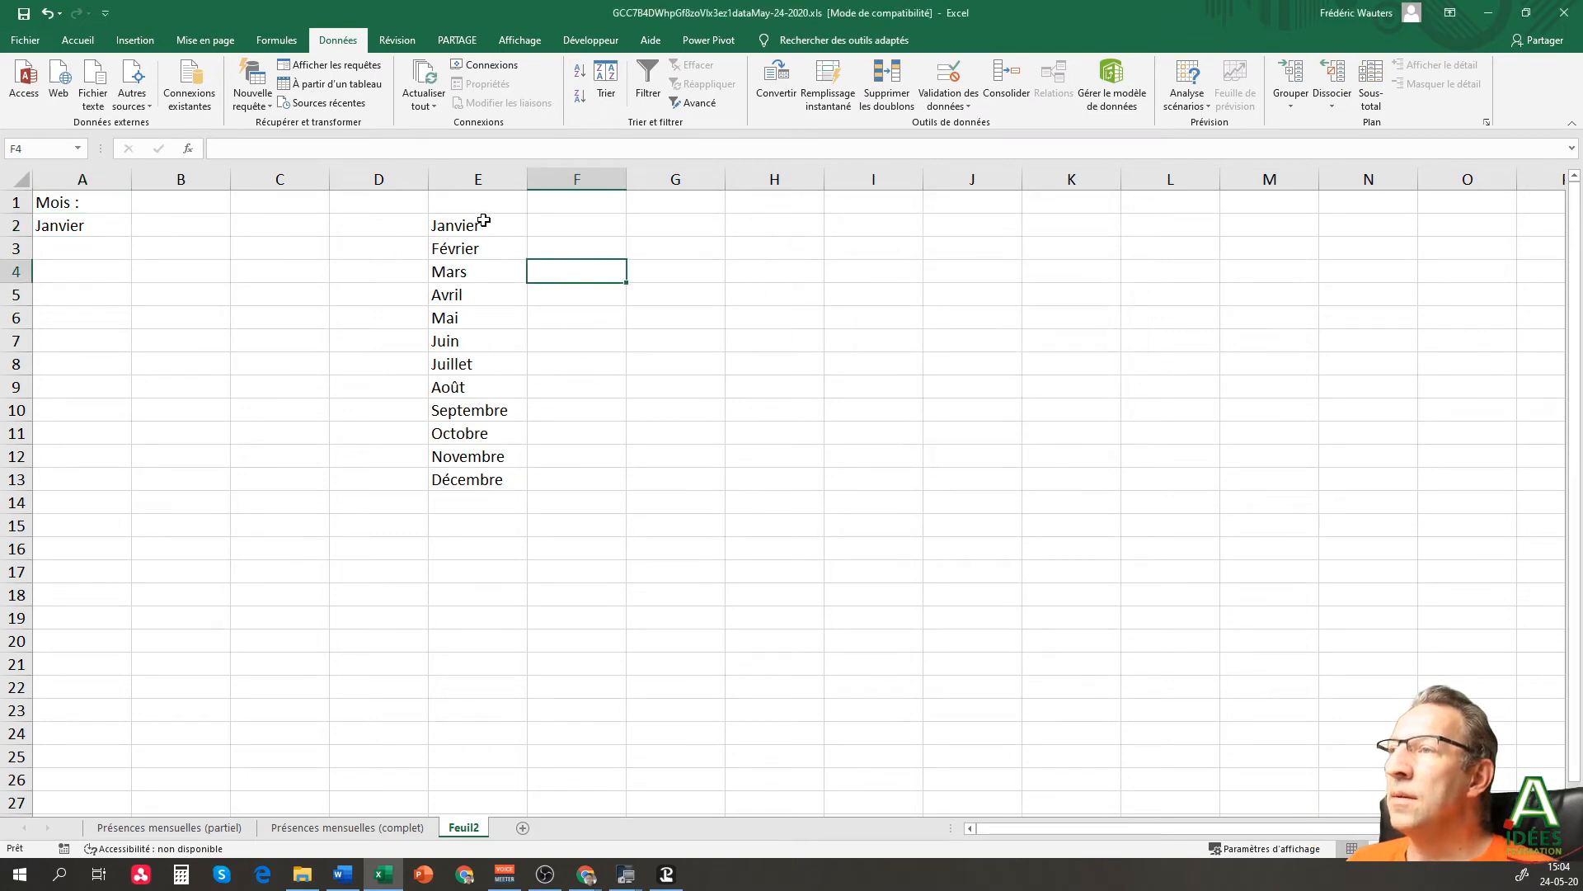
left_click_drag(487, 222, 486, 507)
key("Delete")
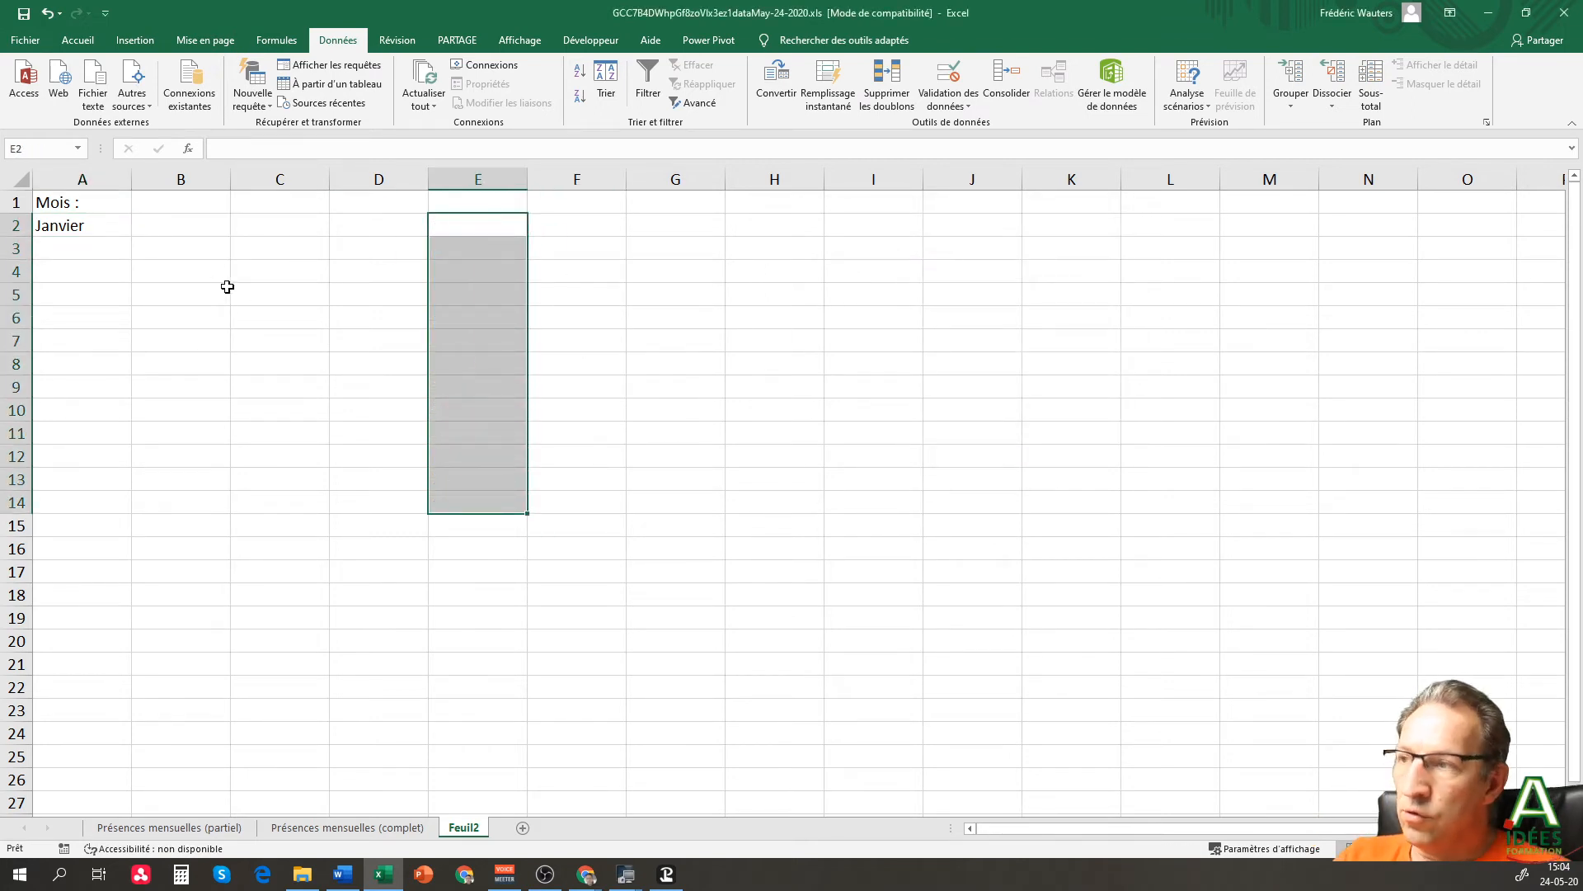
left_click(80, 240)
left_click(93, 222)
key("Delete")
left_click(103, 303)
- Test that cell A2 accepts any text by entering ",hc,jb,", and clear the cell again
double_click(97, 228)
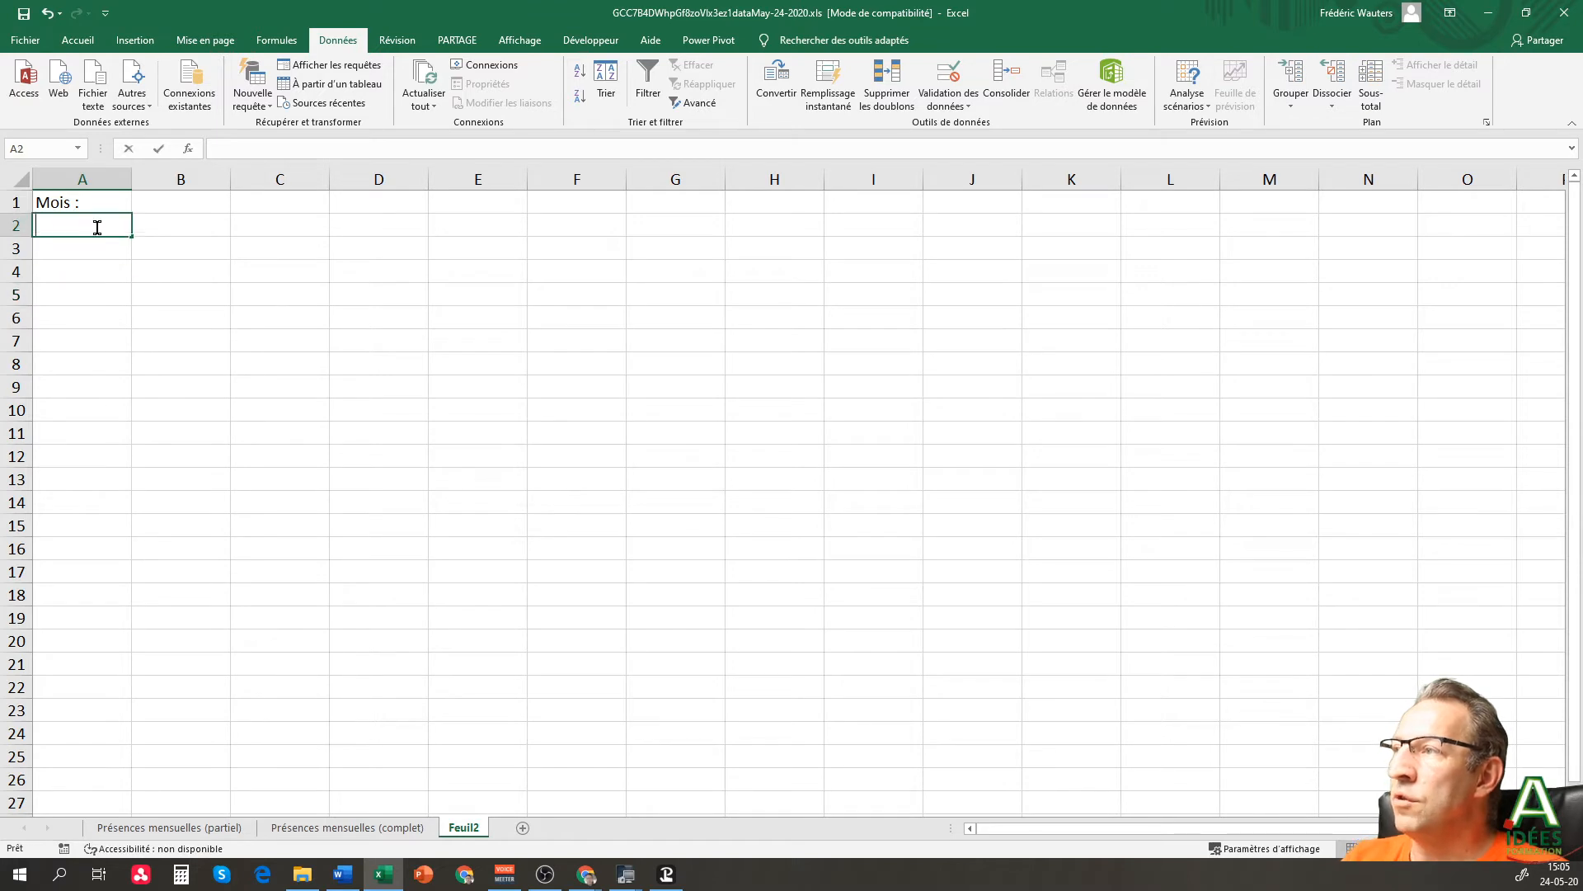
type(",hc,jb,")
key("Return")
left_click(97, 229)
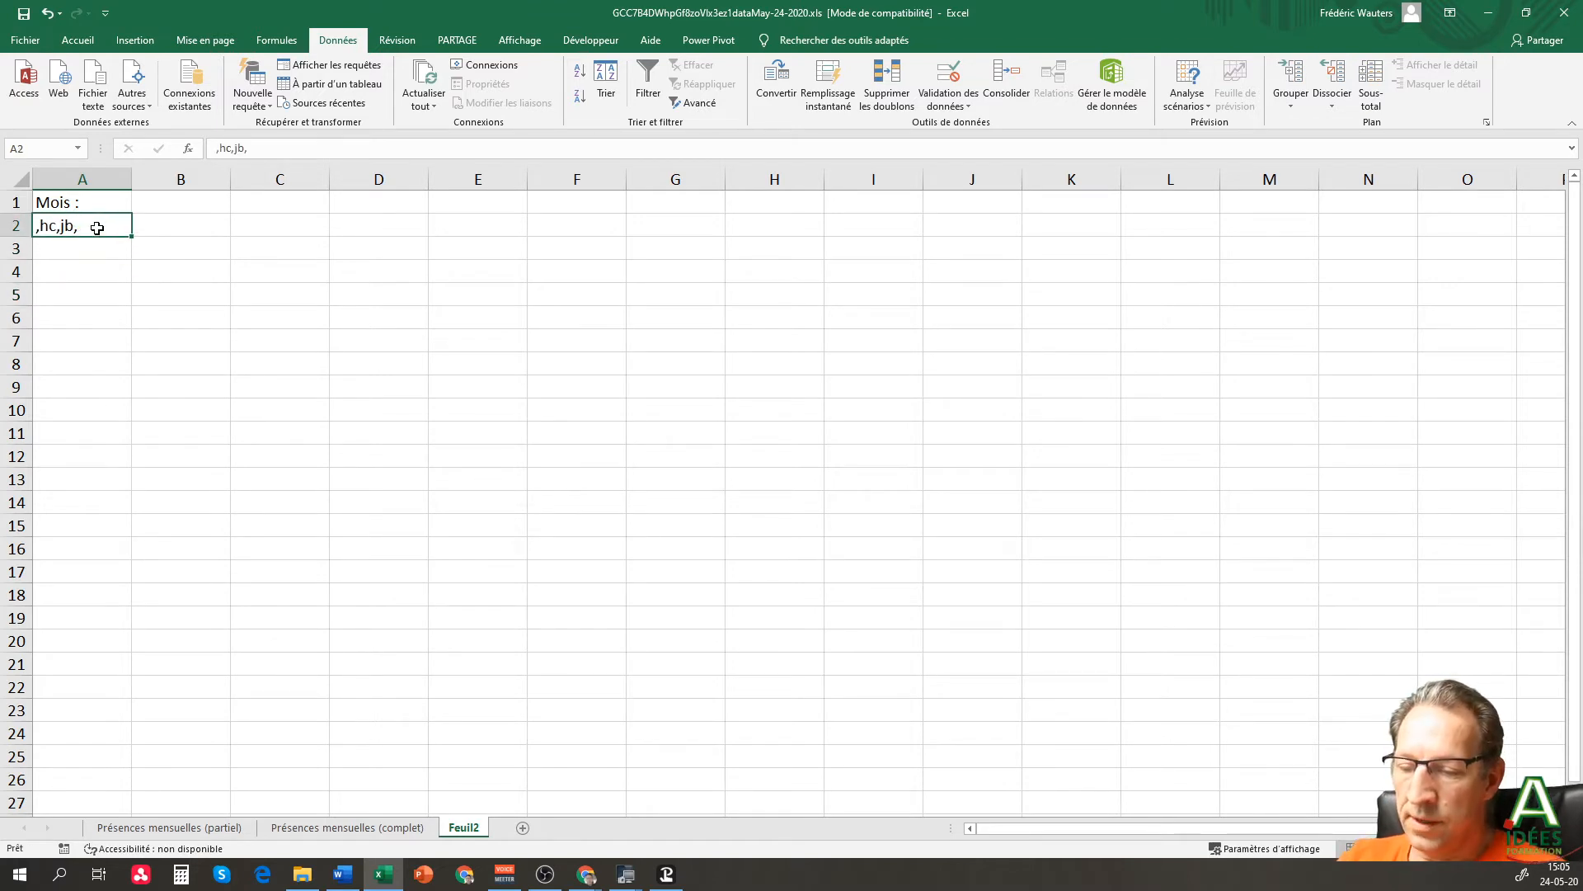
key("Delete")
key("Return")
left_click(97, 228)
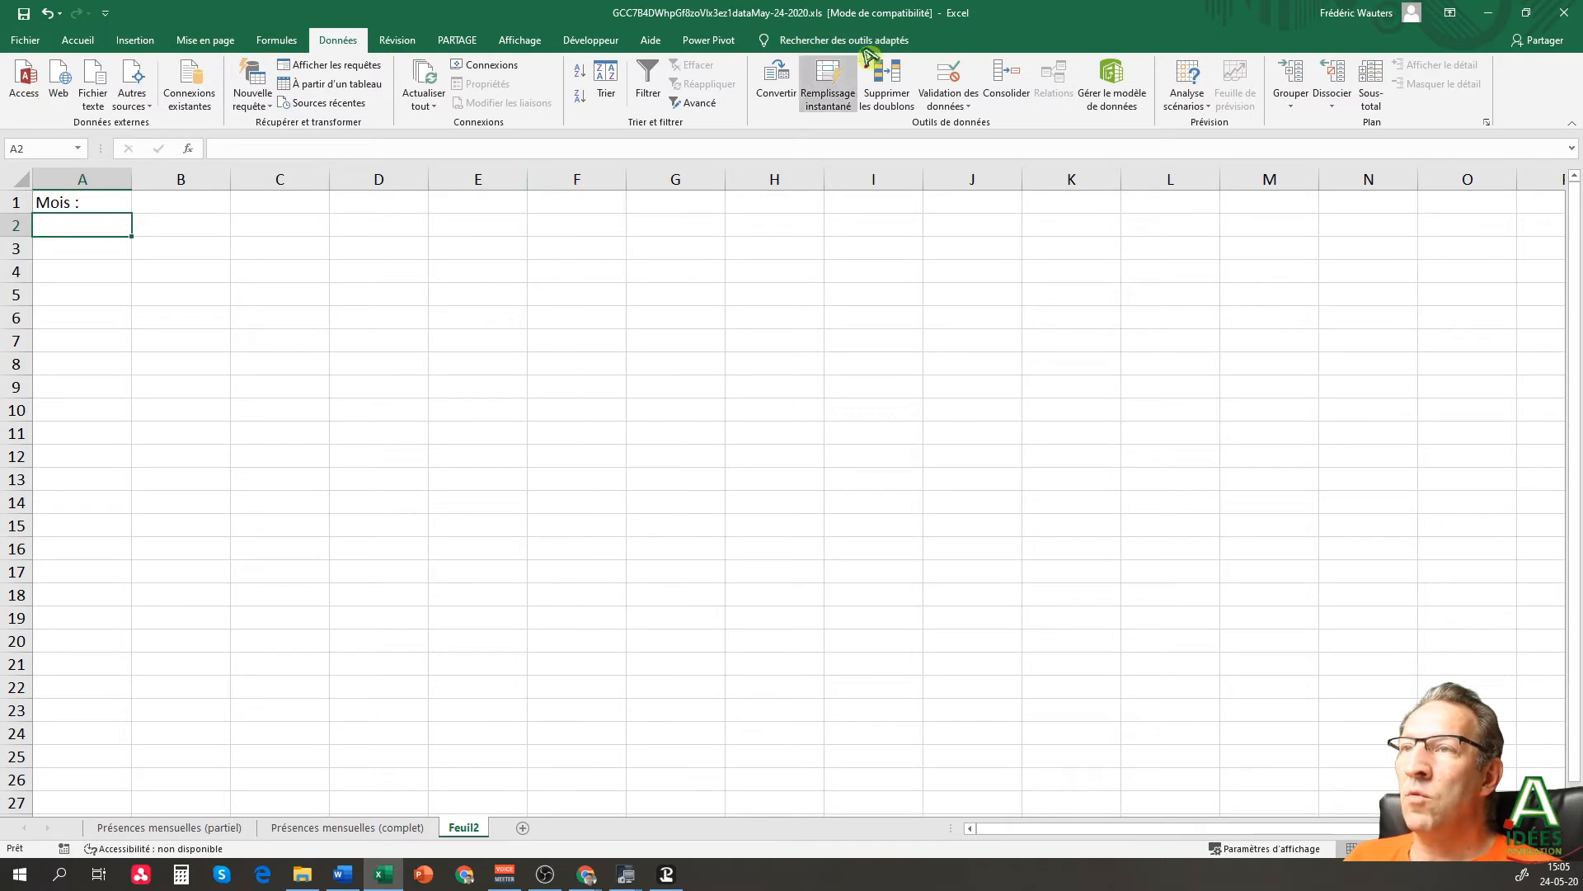
- Set the data validation criterion of cell A2 to Liste
left_click(961, 82)
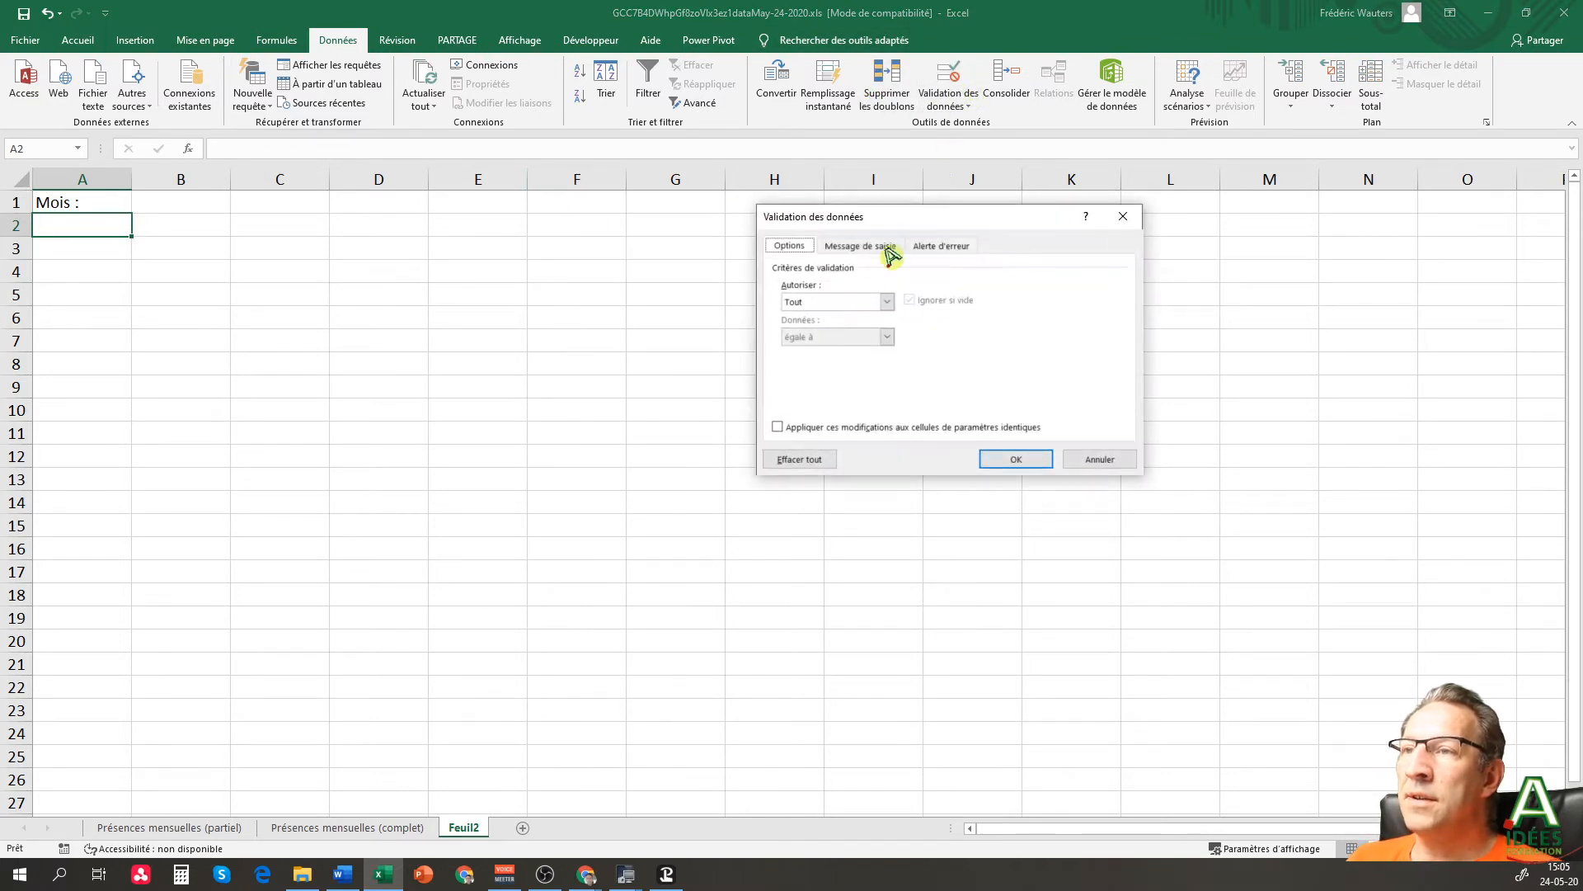
left_click(846, 307)
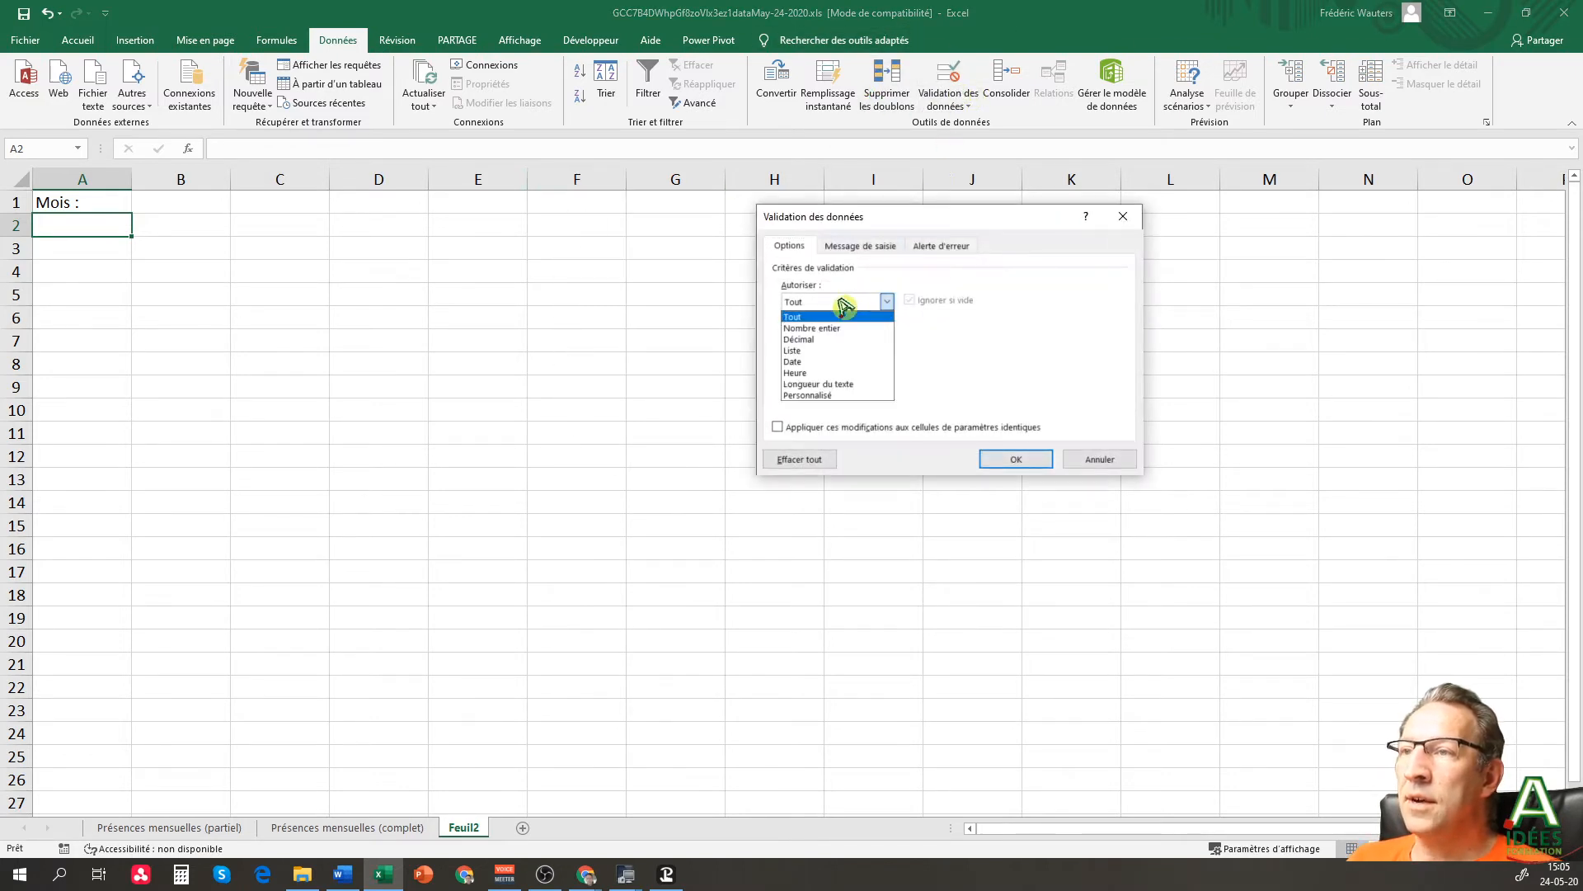
left_click(821, 353)
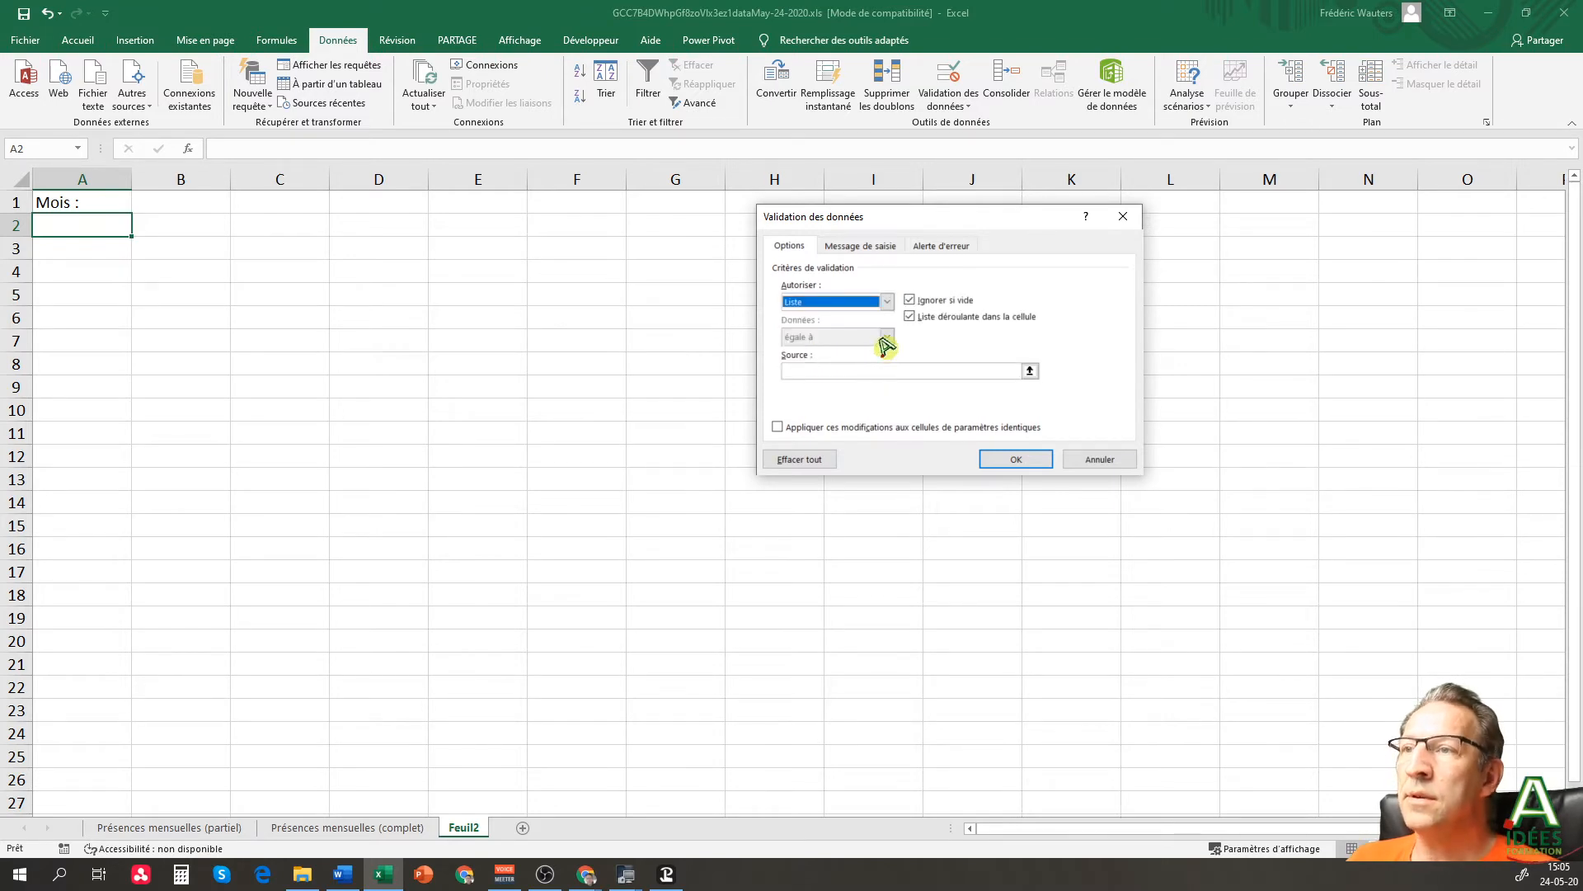
- Enter the twelve months from Janvier to Décembre, separated by semicolons, as the list source and apply the validation
left_click(843, 367)
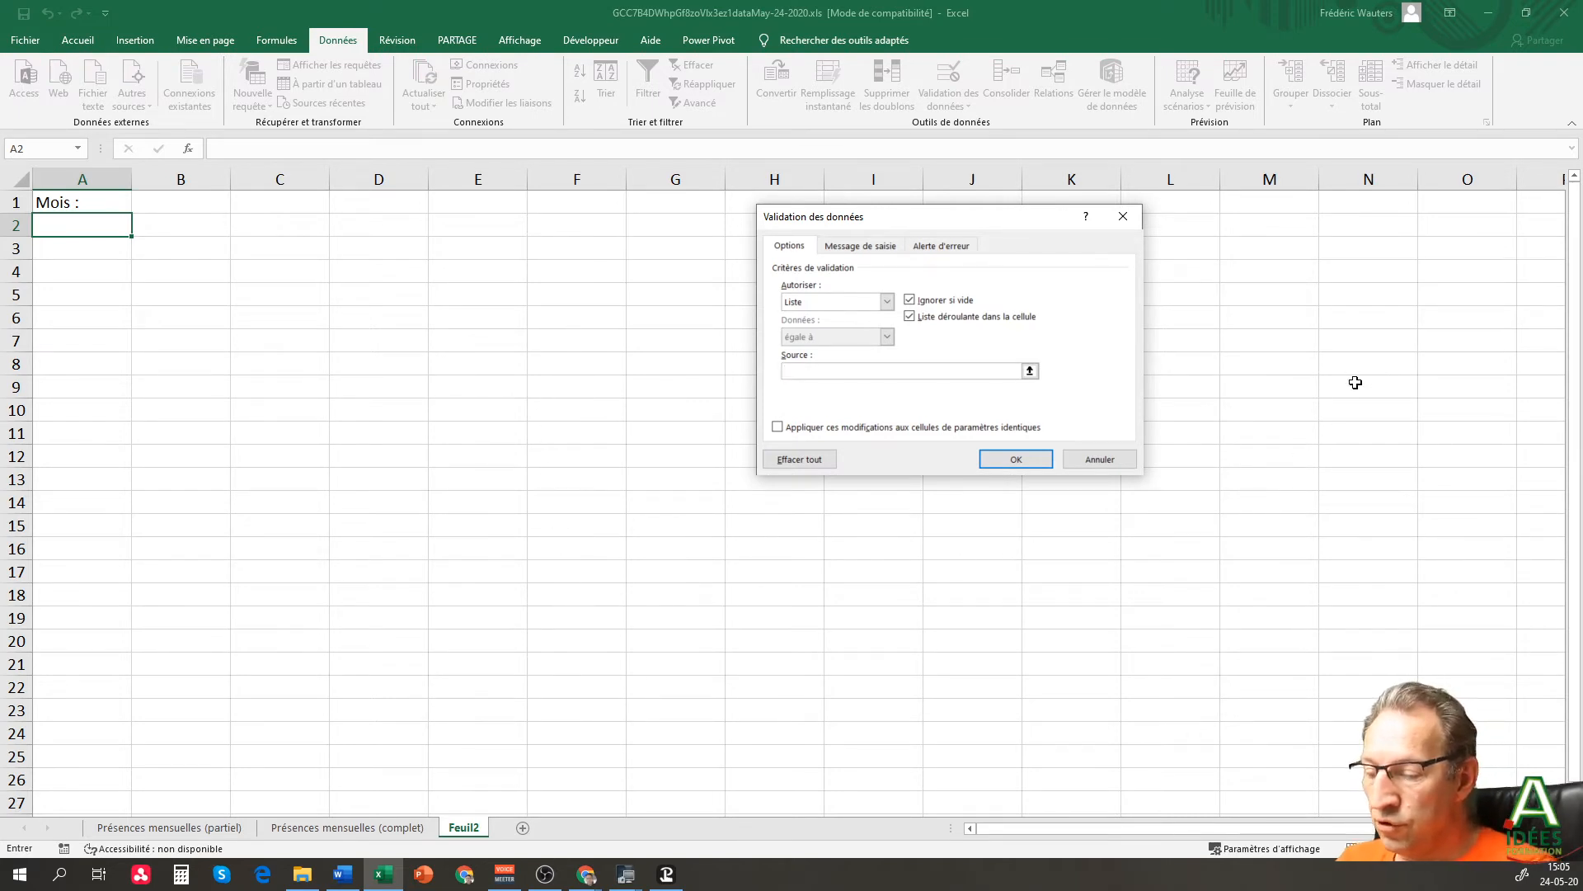
type("Janvier")
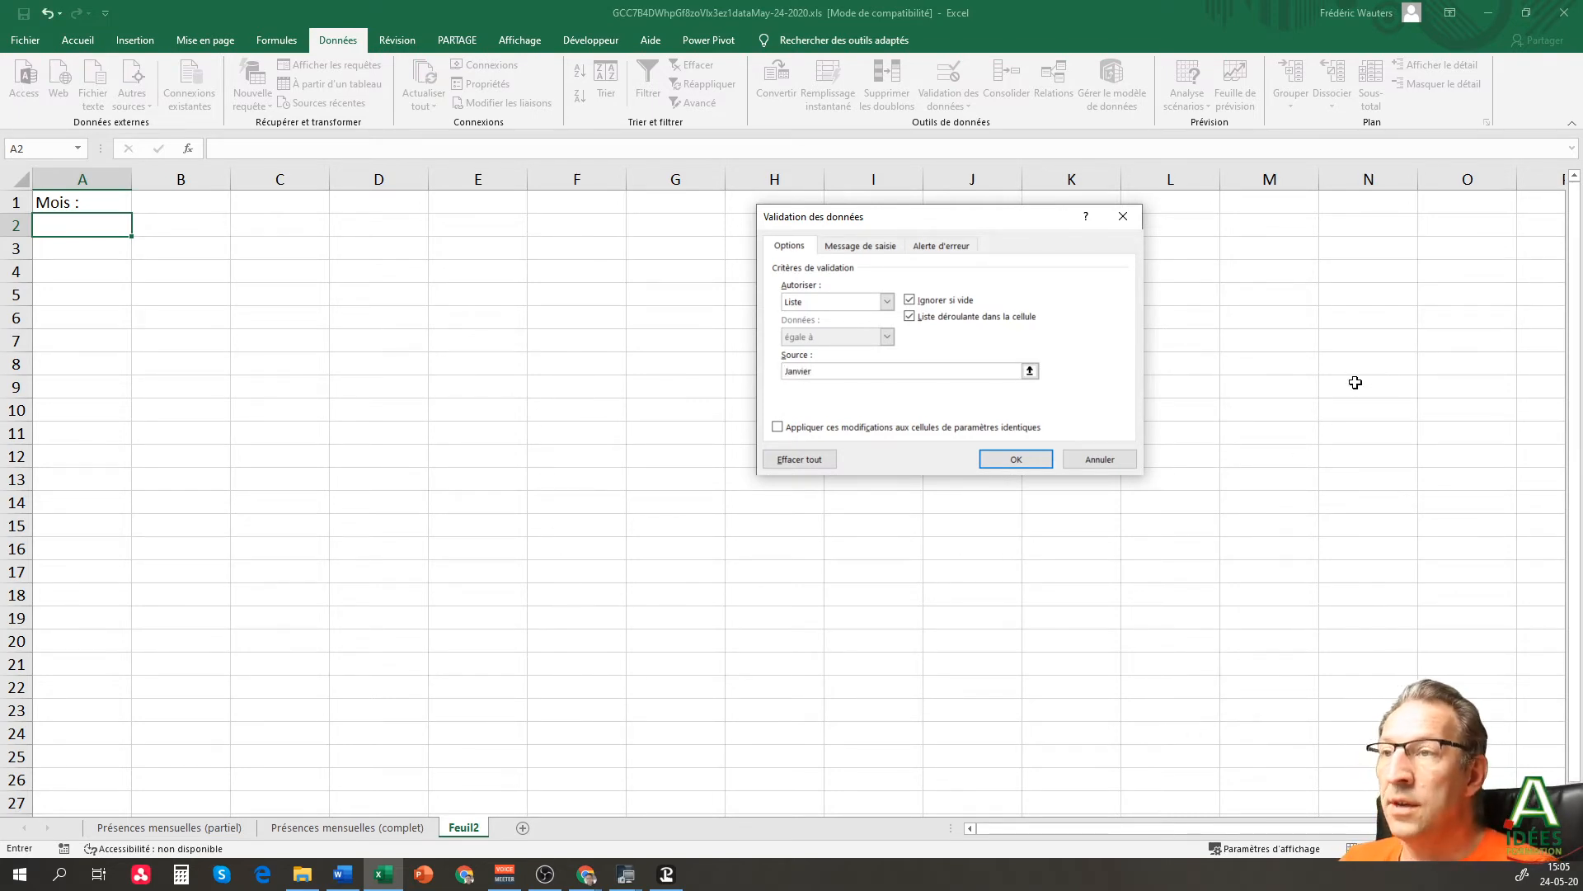
type(";Février;")
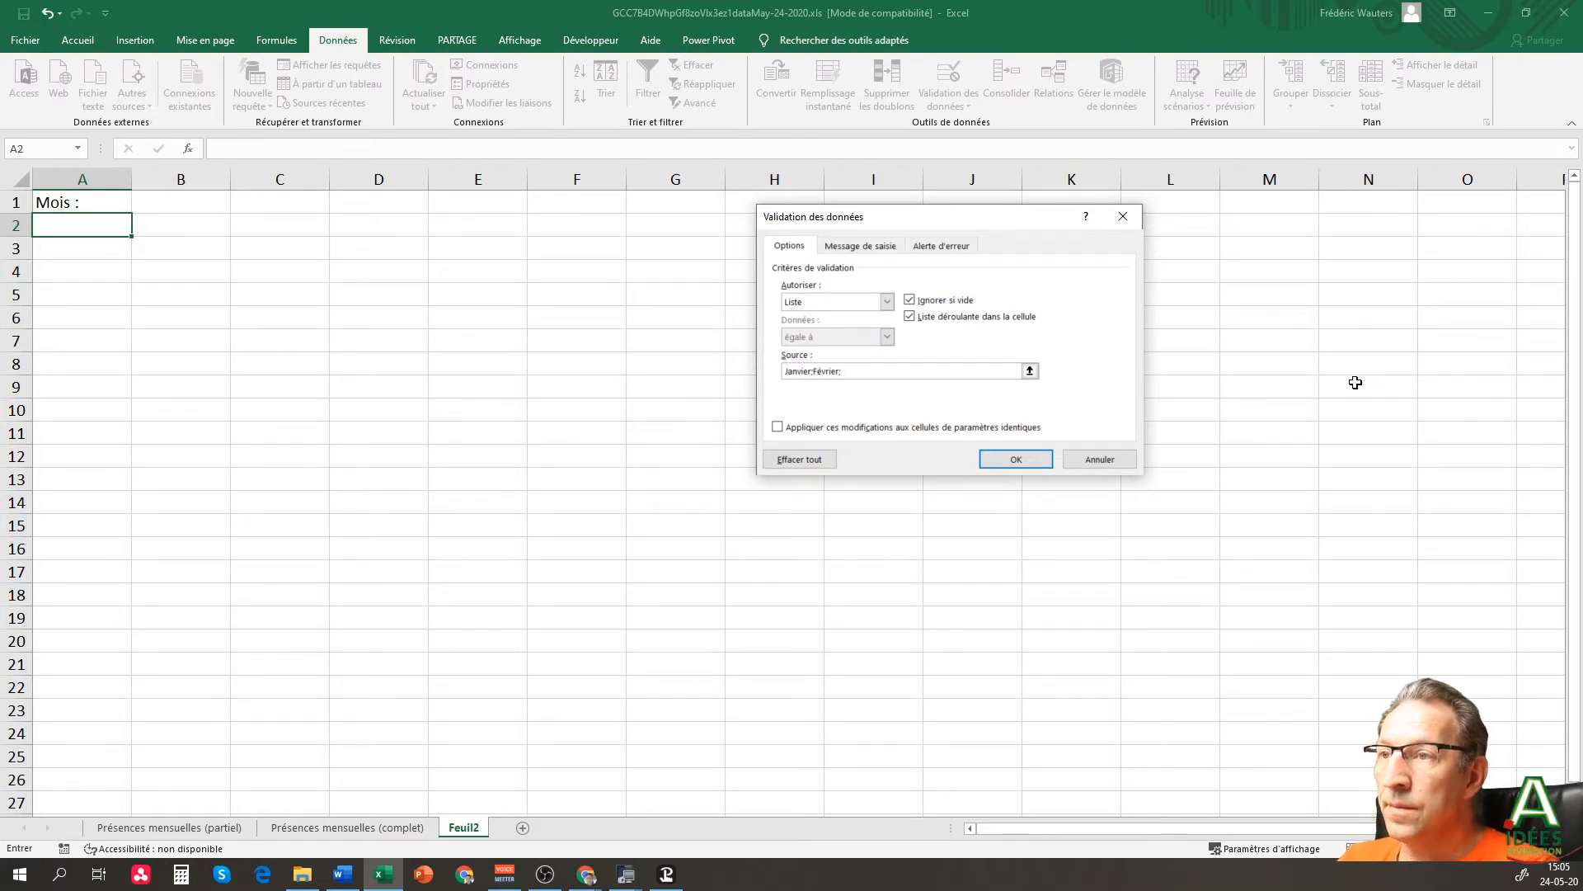
type("Mars")
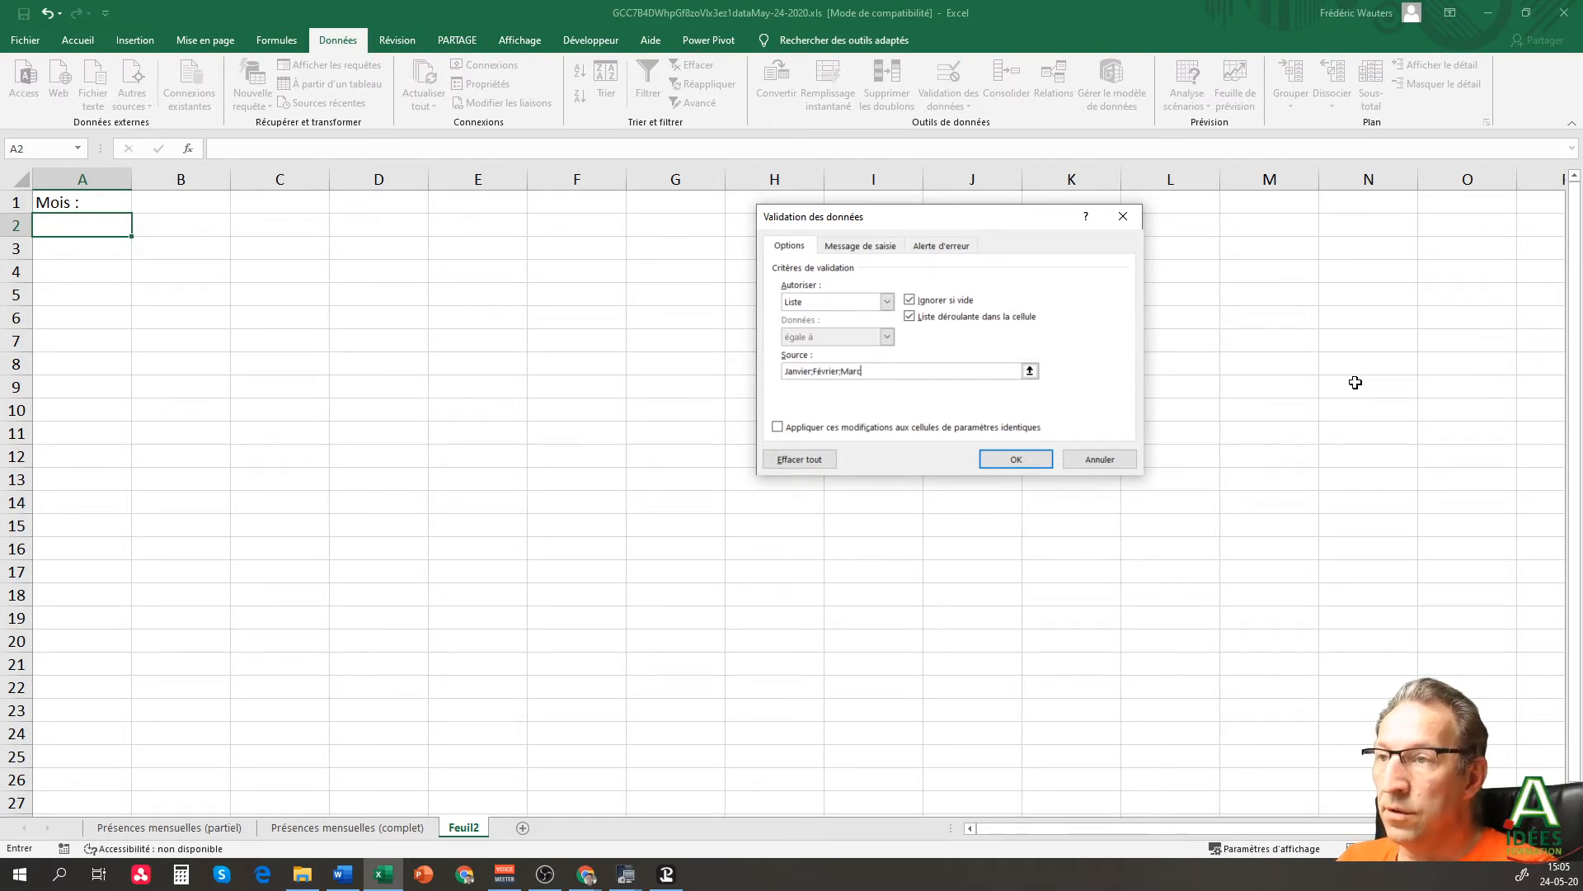
type(";")
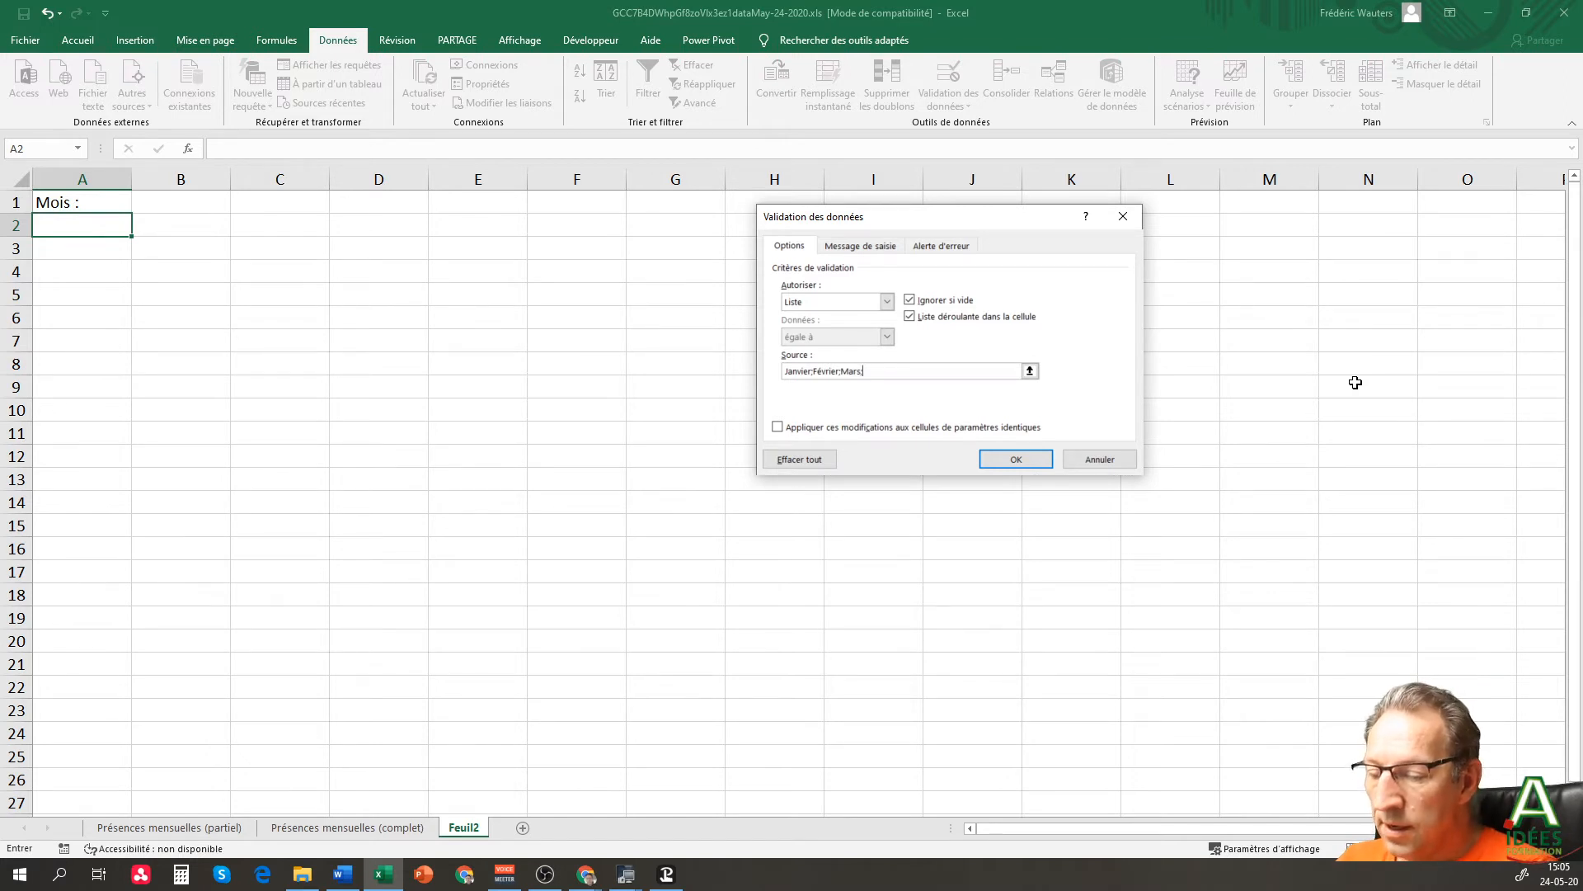
type("Avril;M")
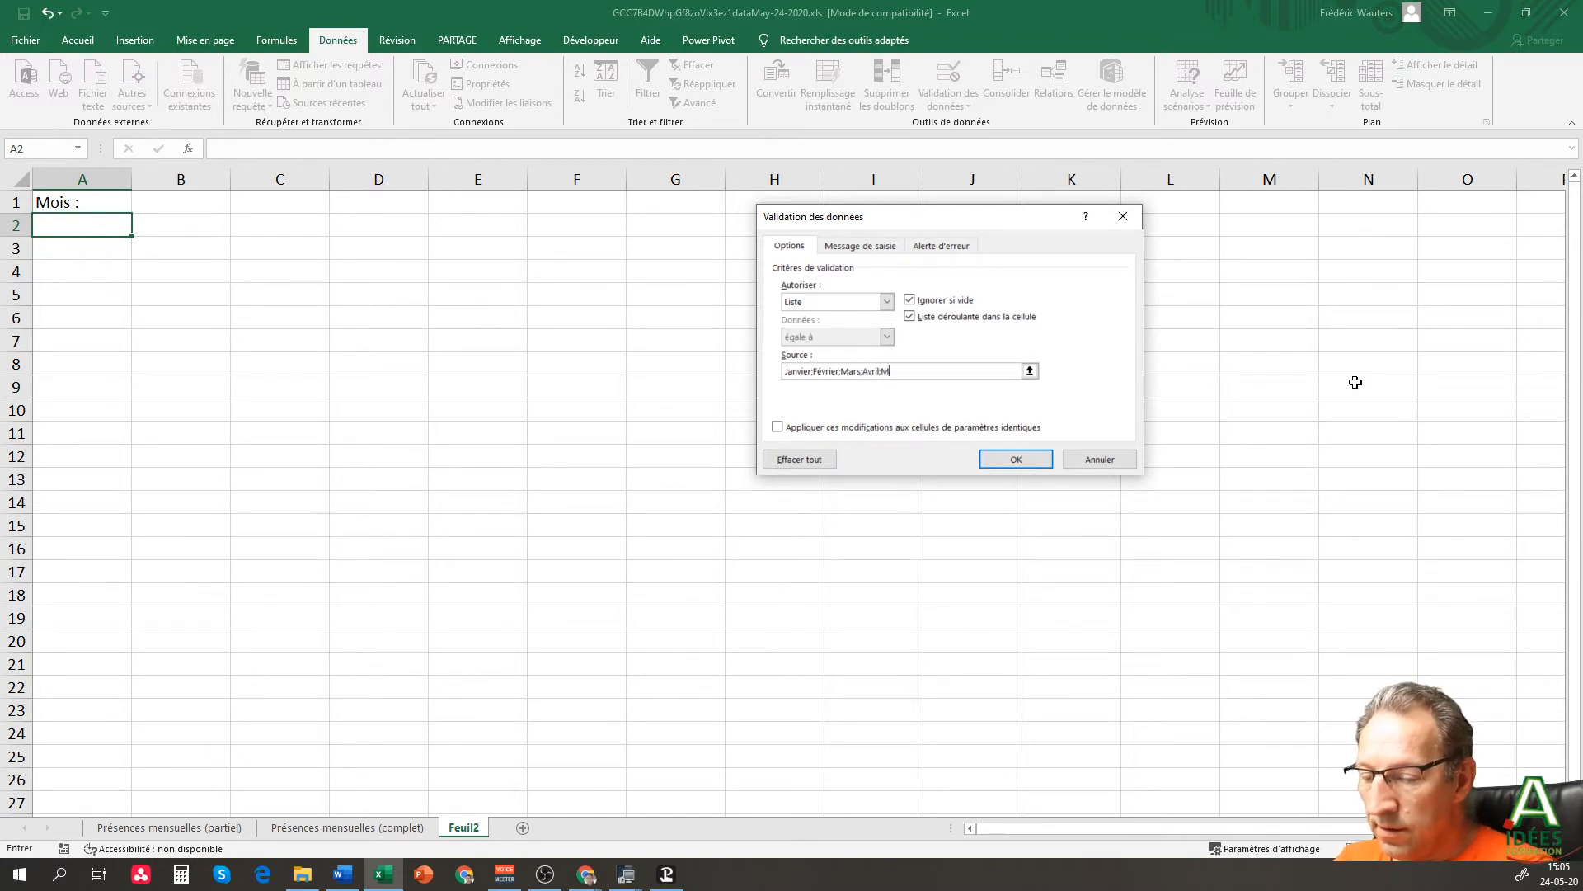
type("ai;Juin")
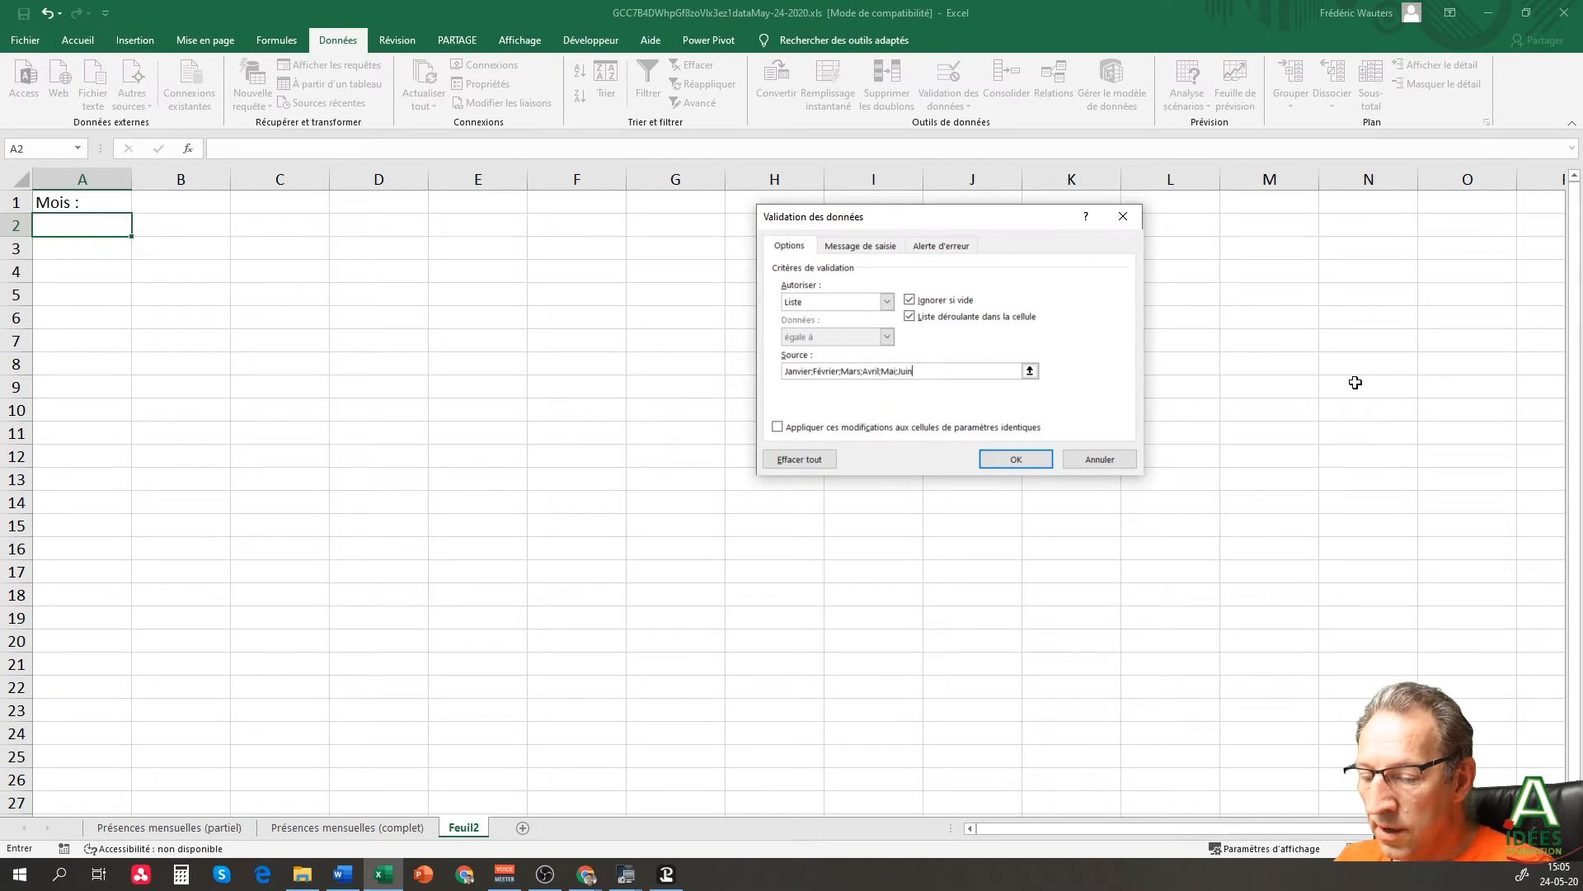
type(";Juillet;Août;Sep")
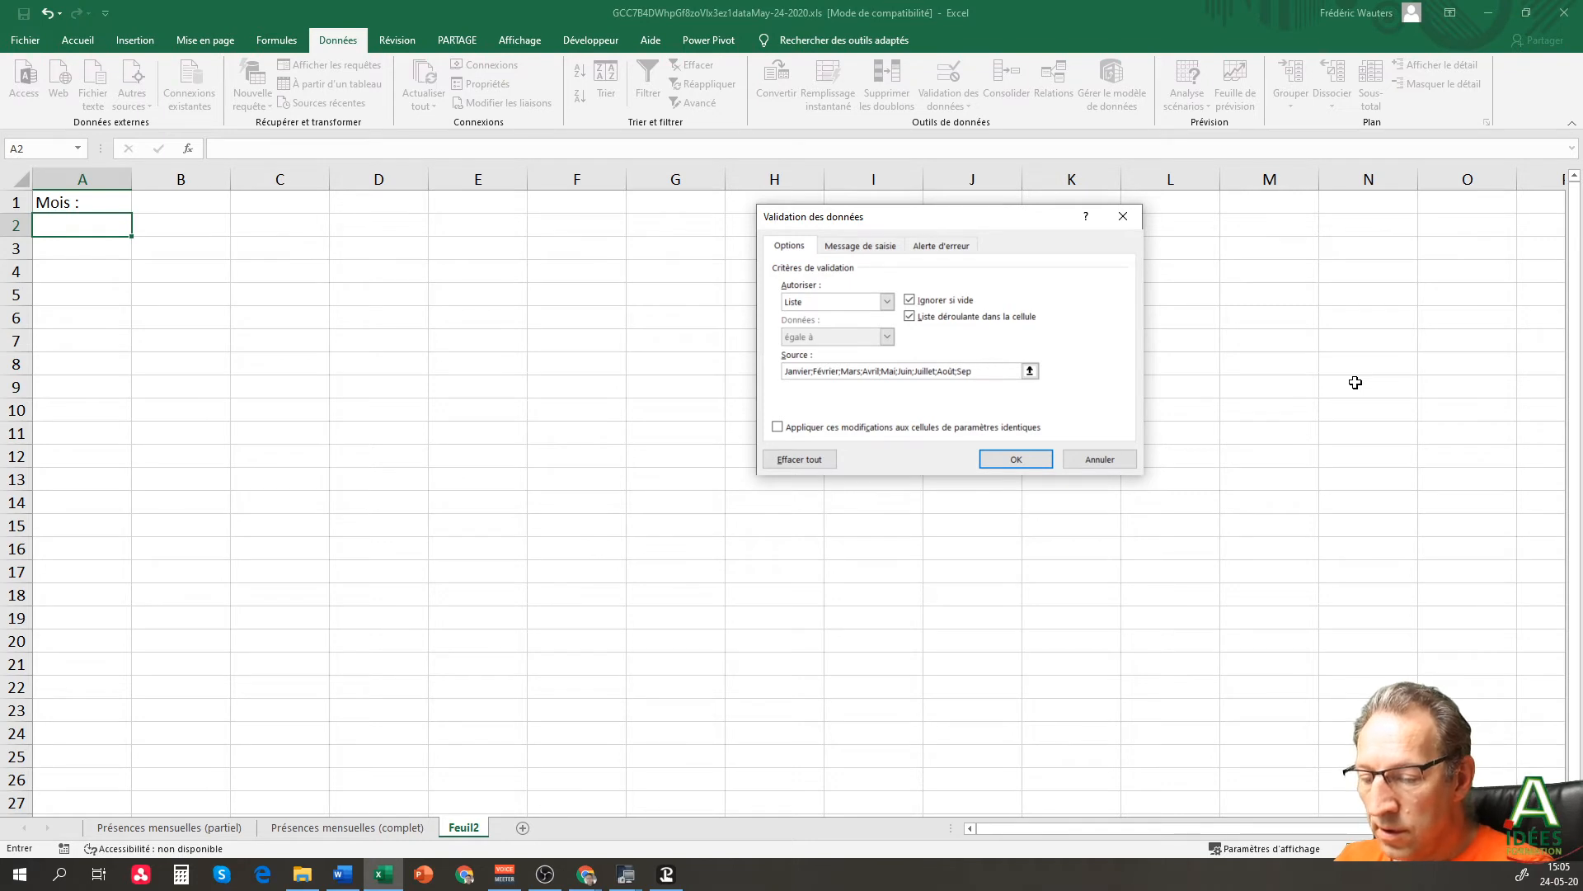
type("tembre;Octobre;Novembre")
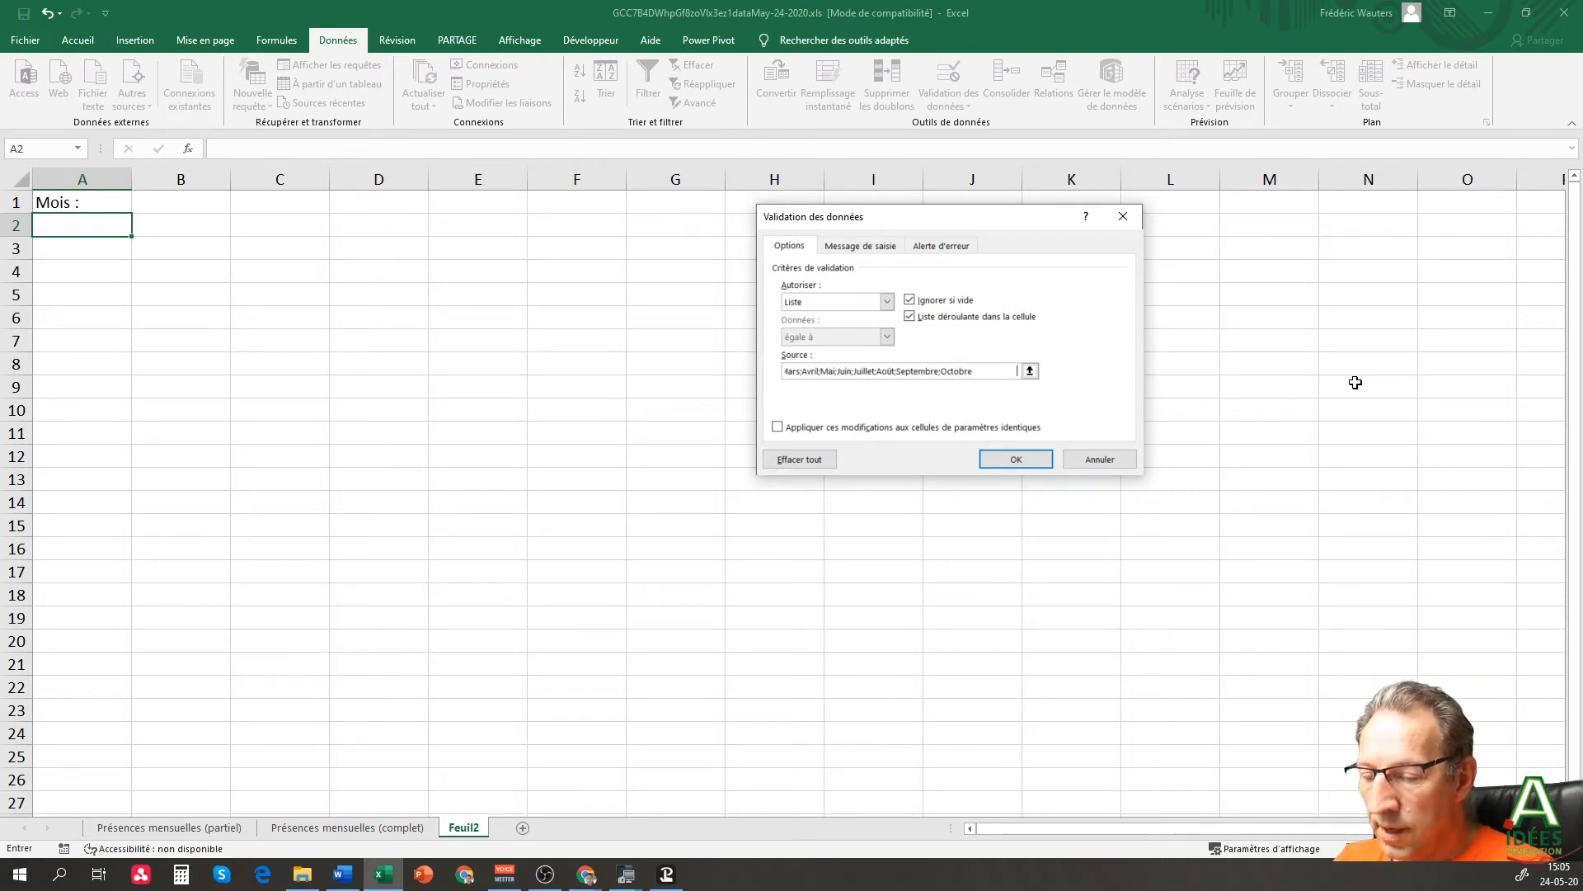
type("Déce")
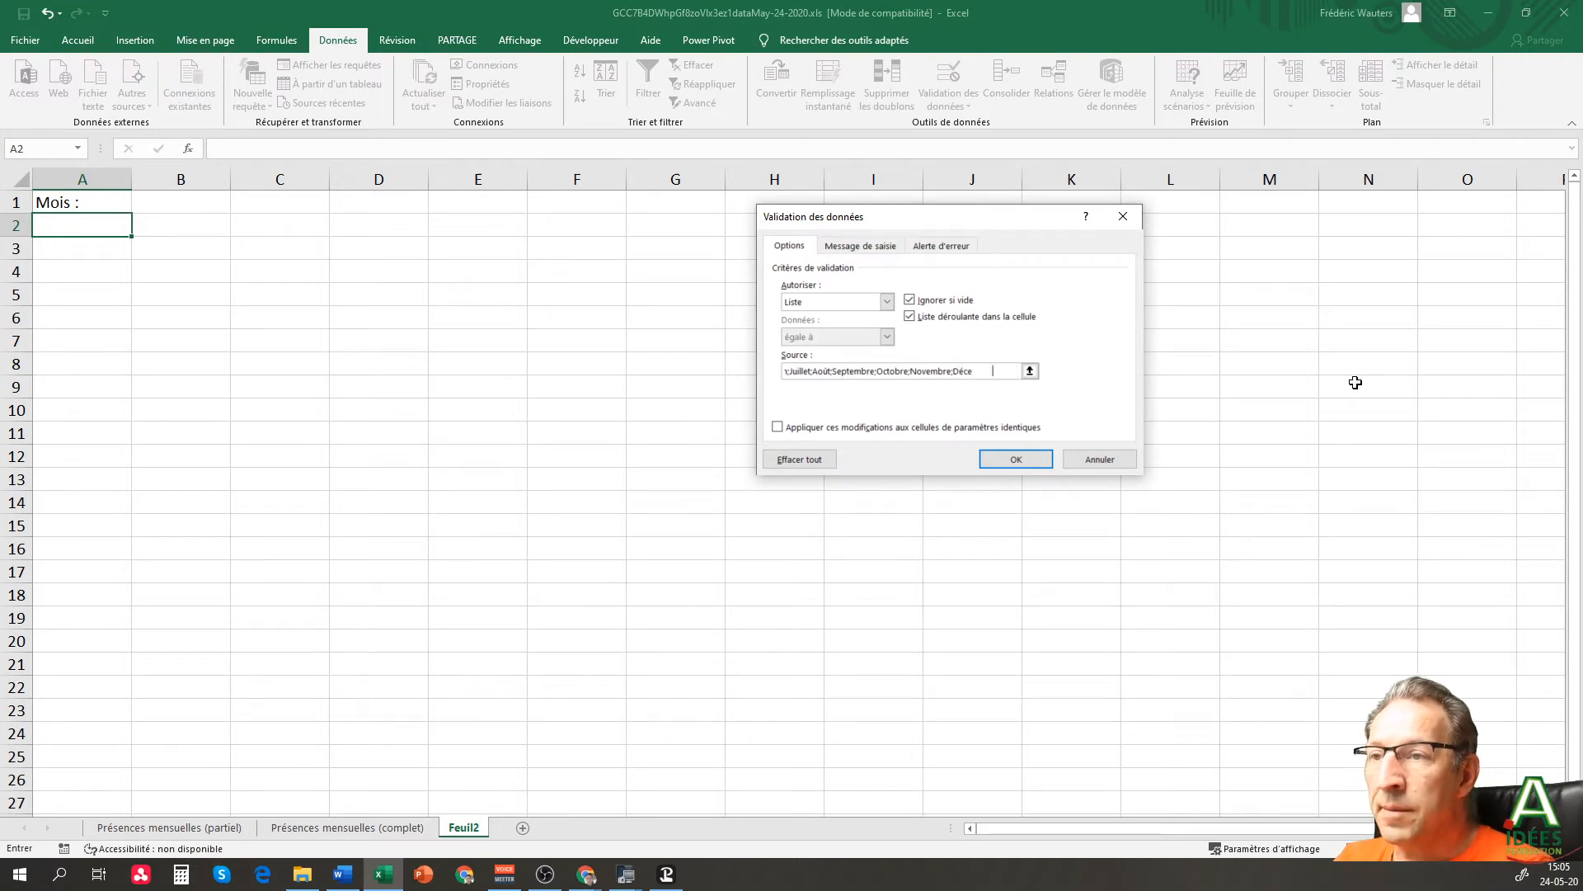
type("mb")
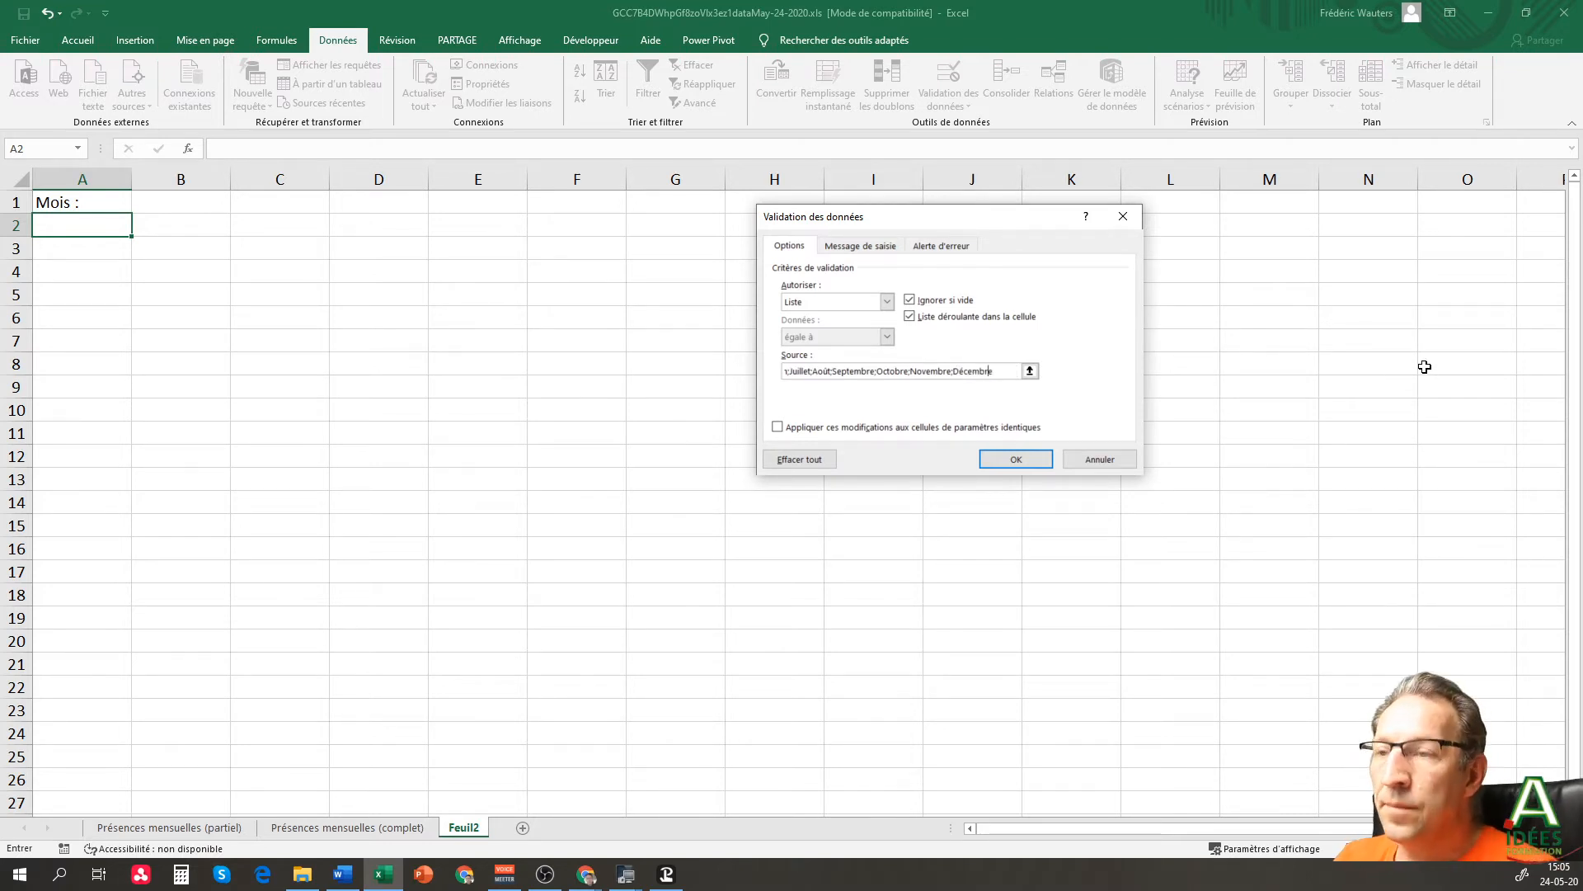
key("BackSpace")
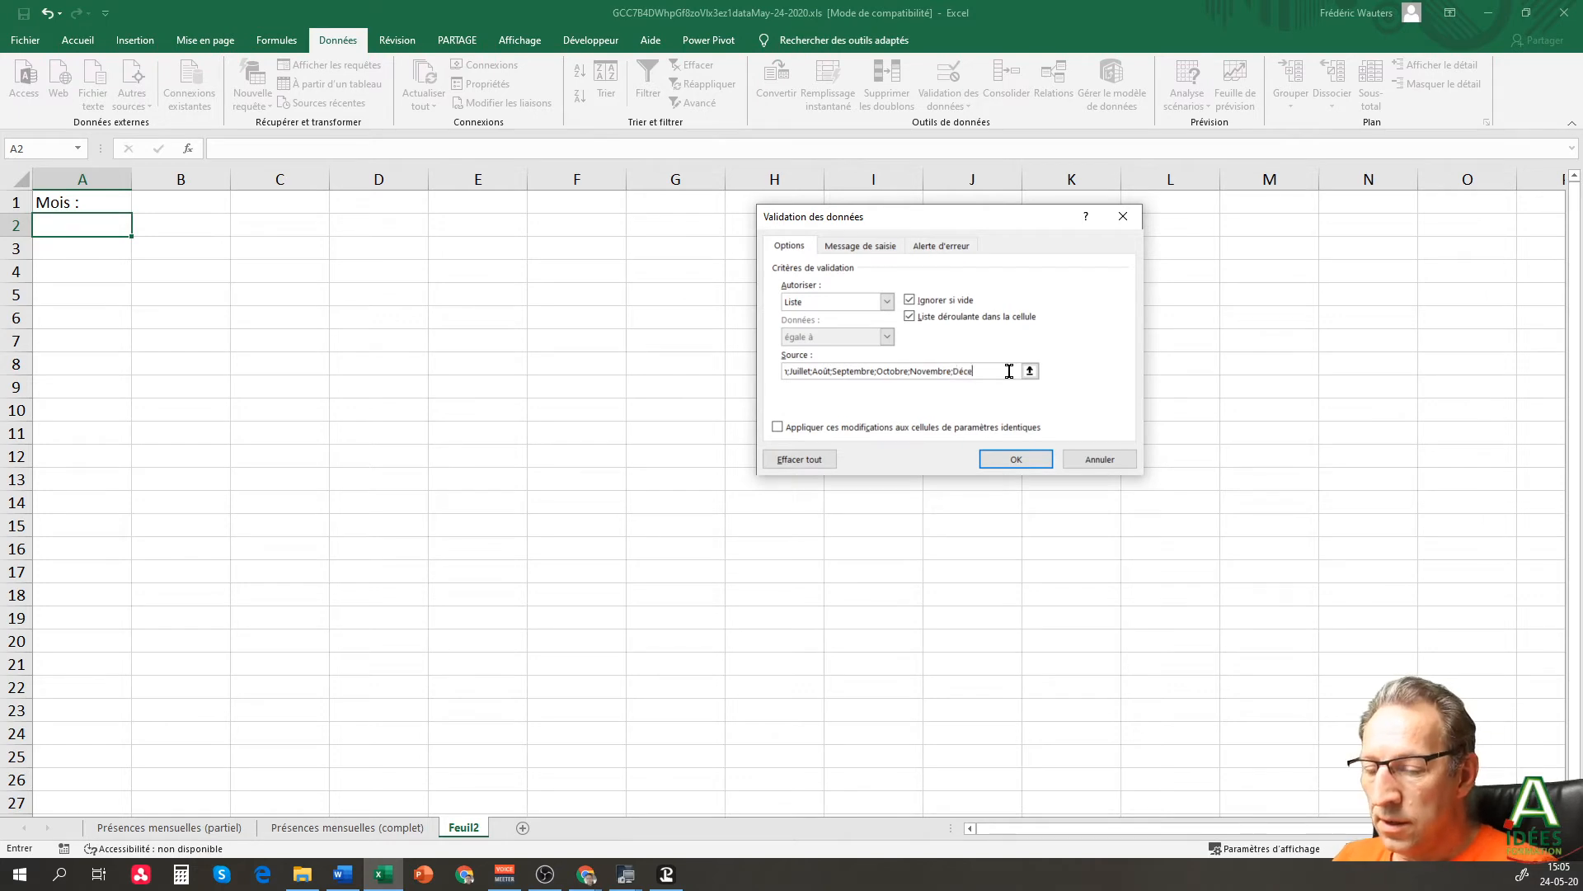
type("mbre")
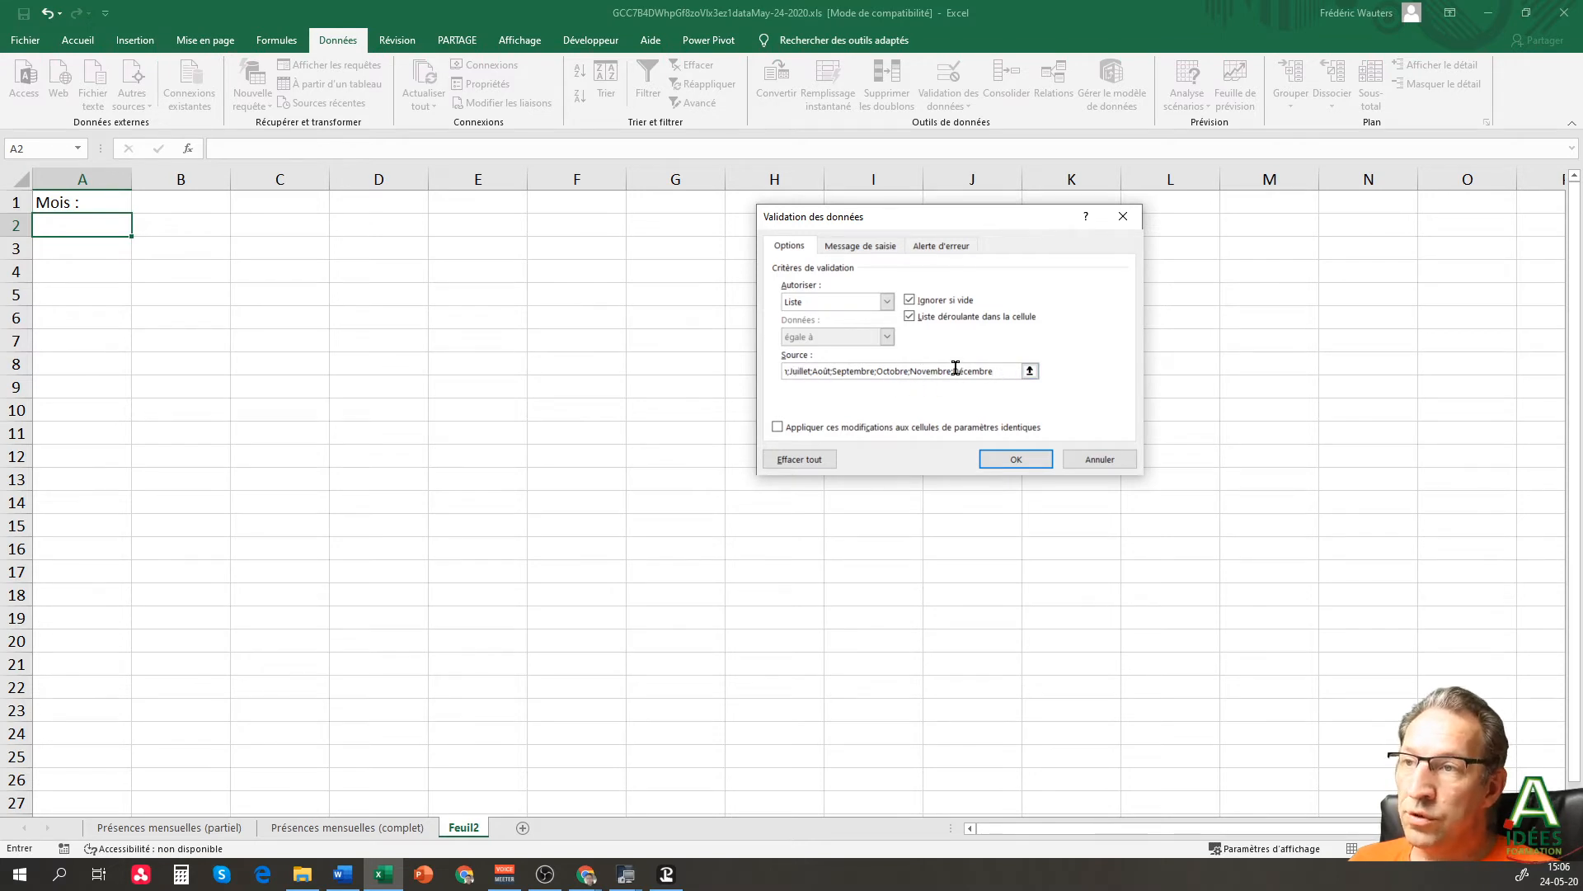
left_click(1017, 459)
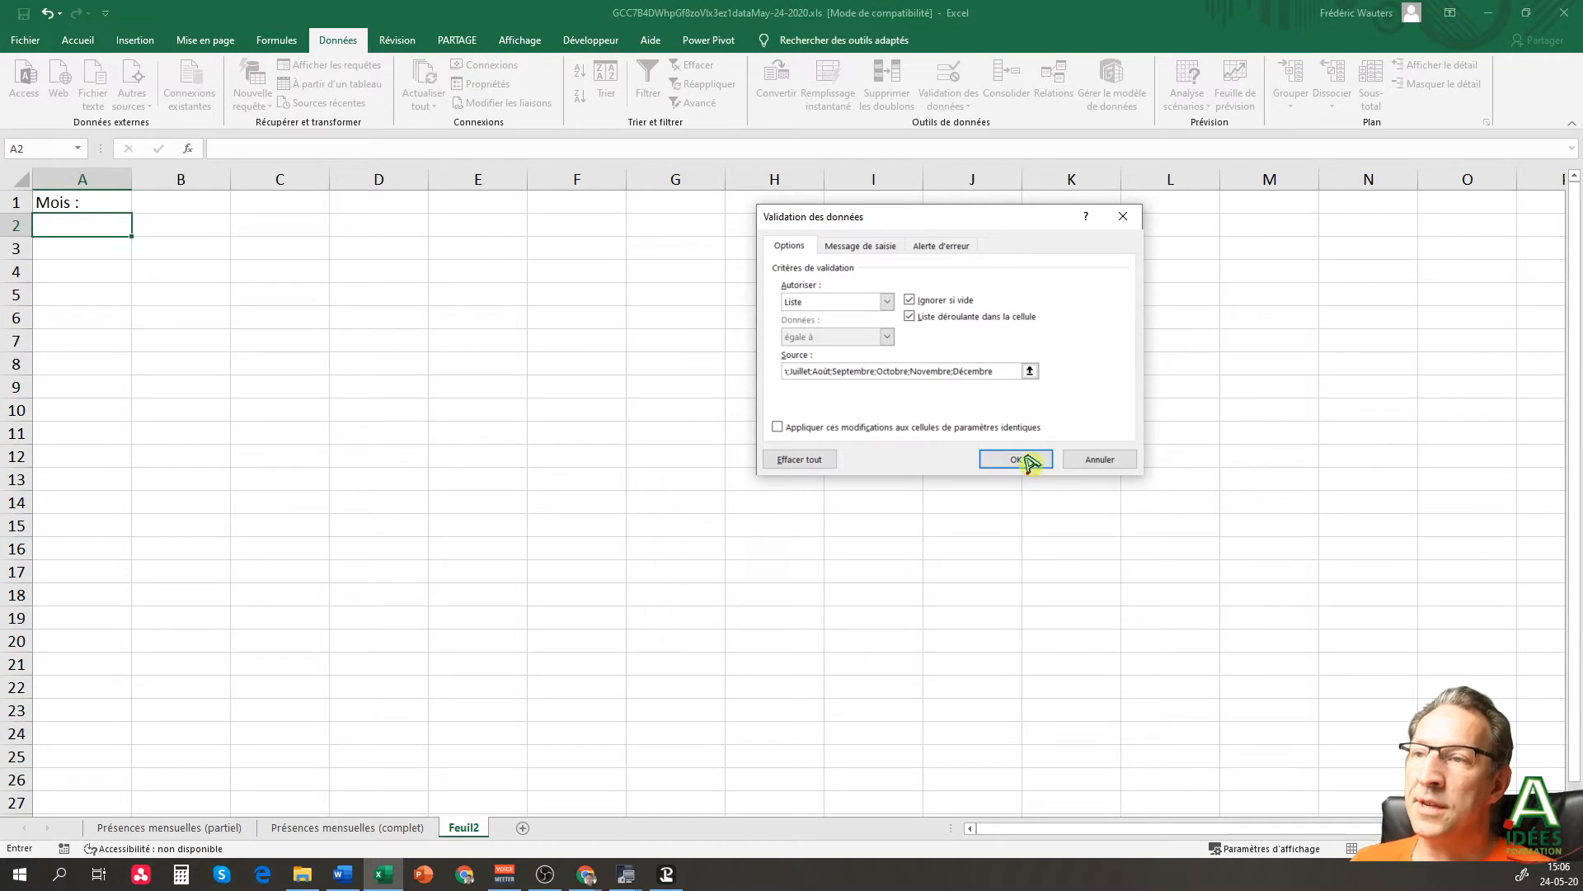
- Test the drop-down list in cell A2 by choosing Mars, and replace it with Janvier
left_click(140, 228)
left_click_drag(157, 286, 155, 246)
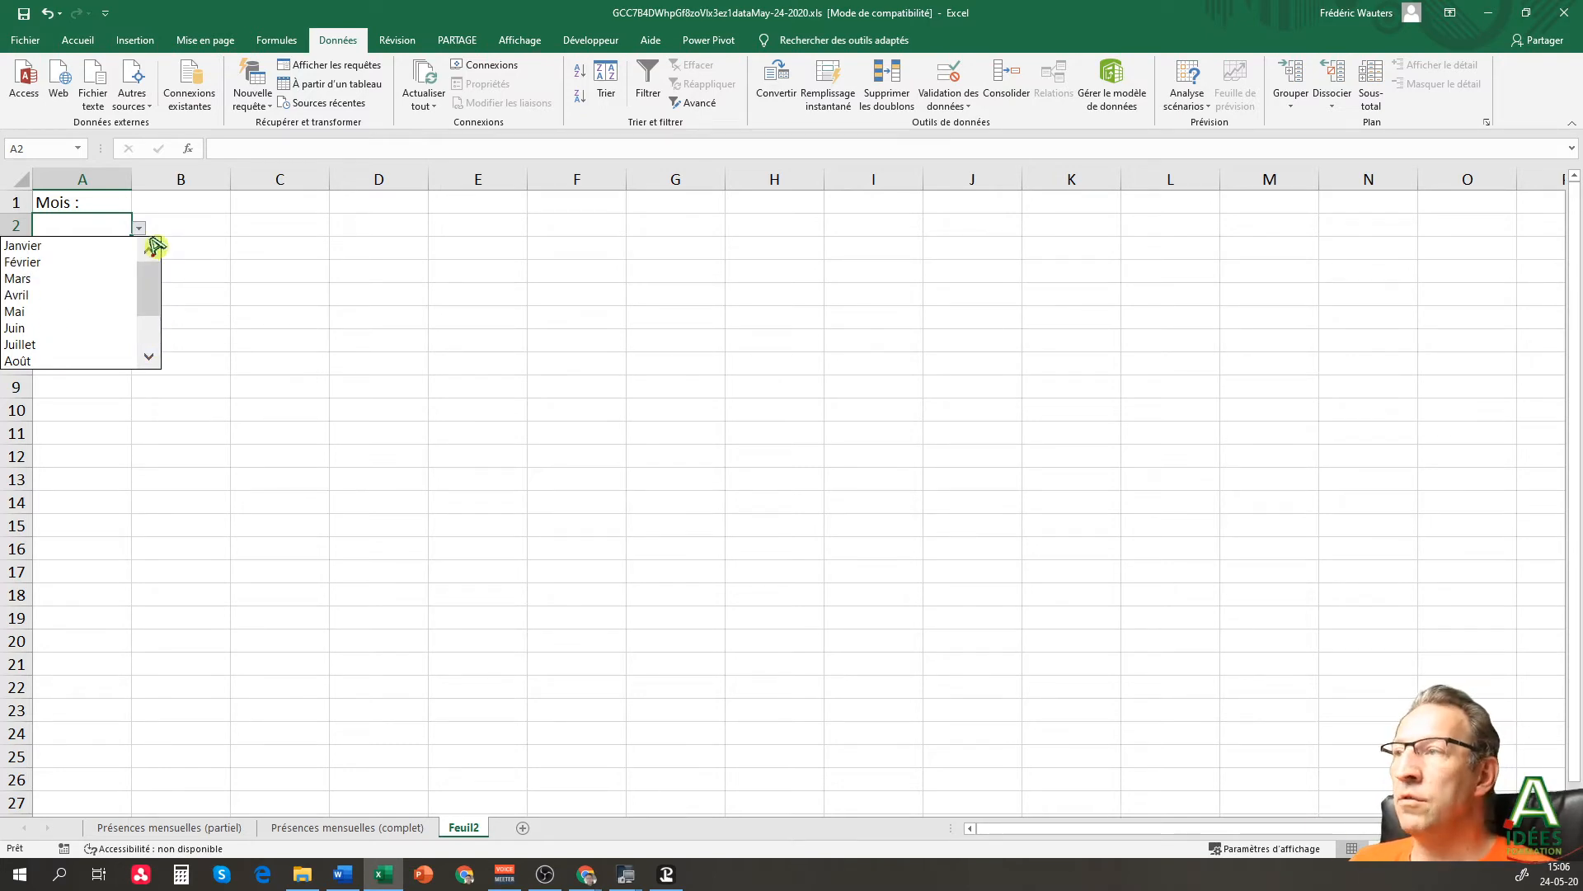
left_click(51, 278)
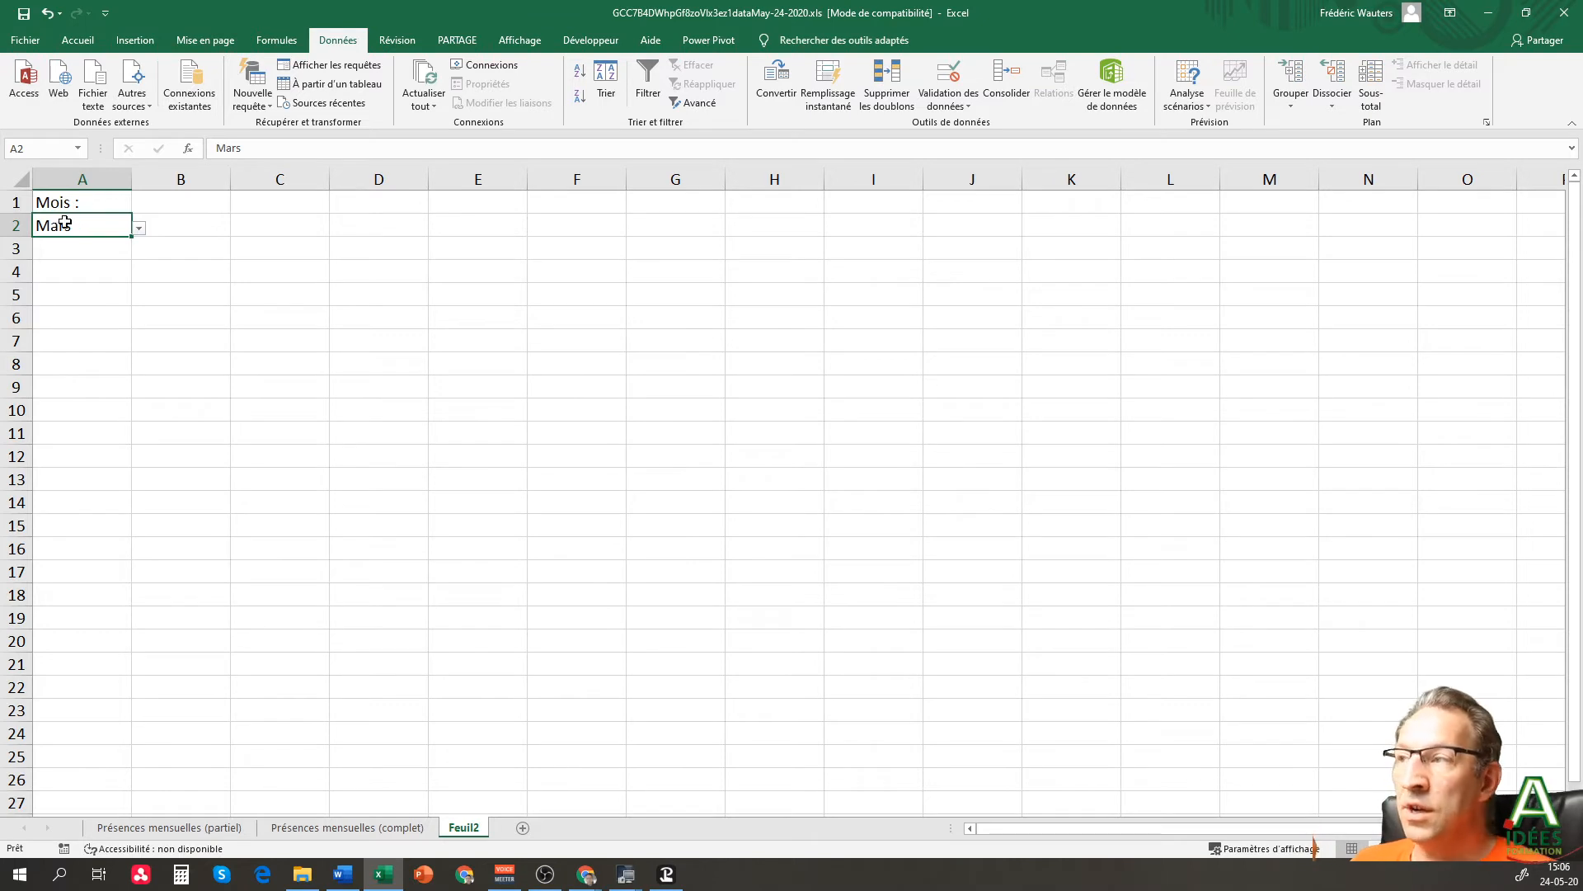
left_click(139, 229)
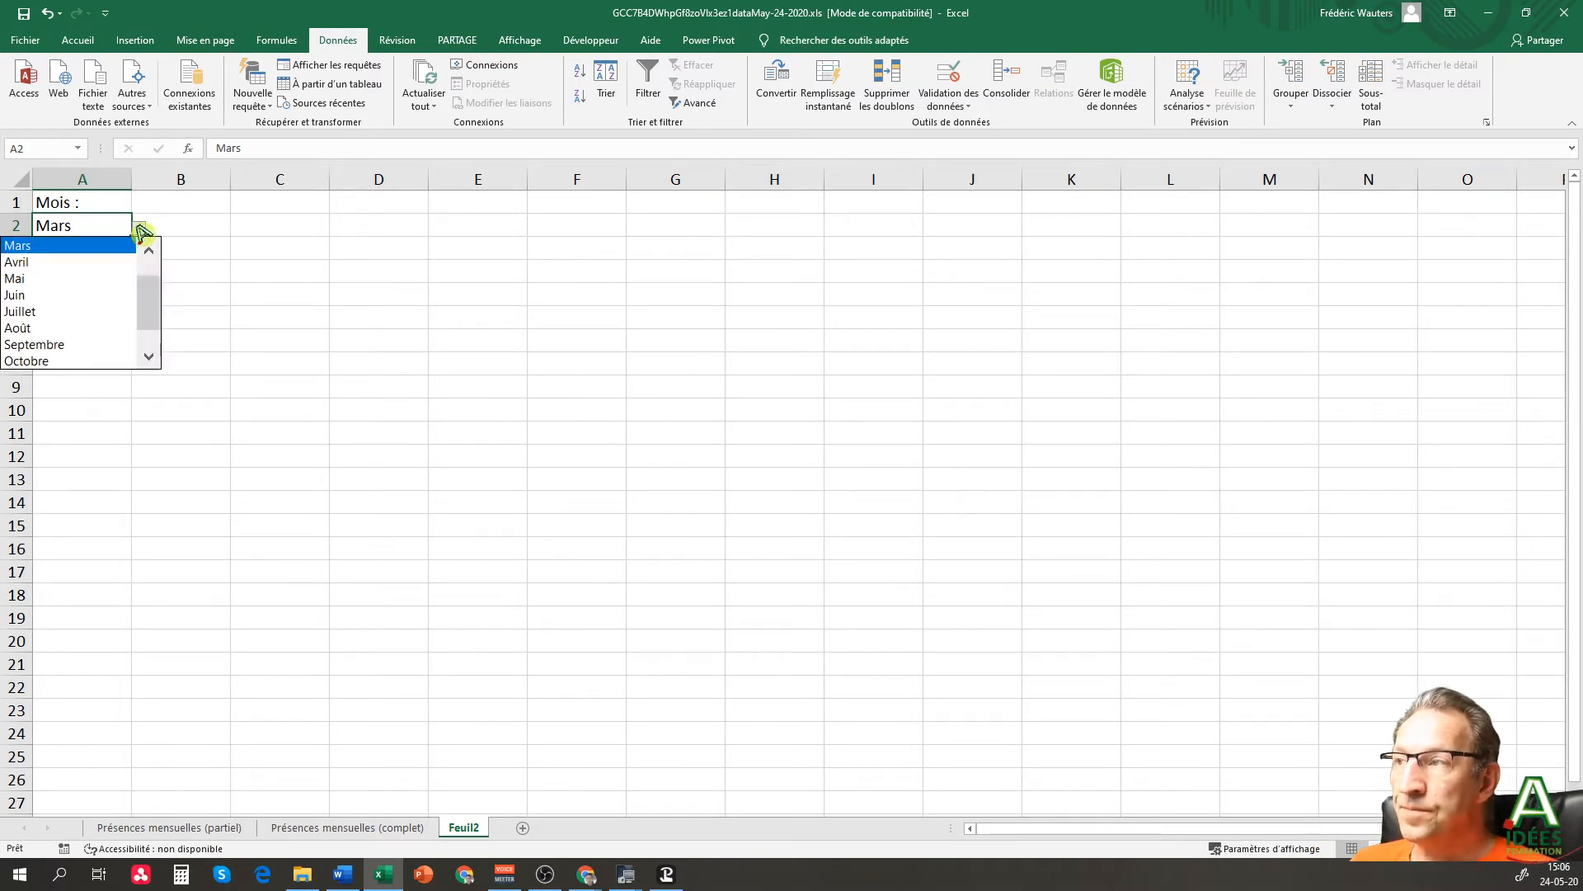
left_click_drag(148, 299, 150, 262)
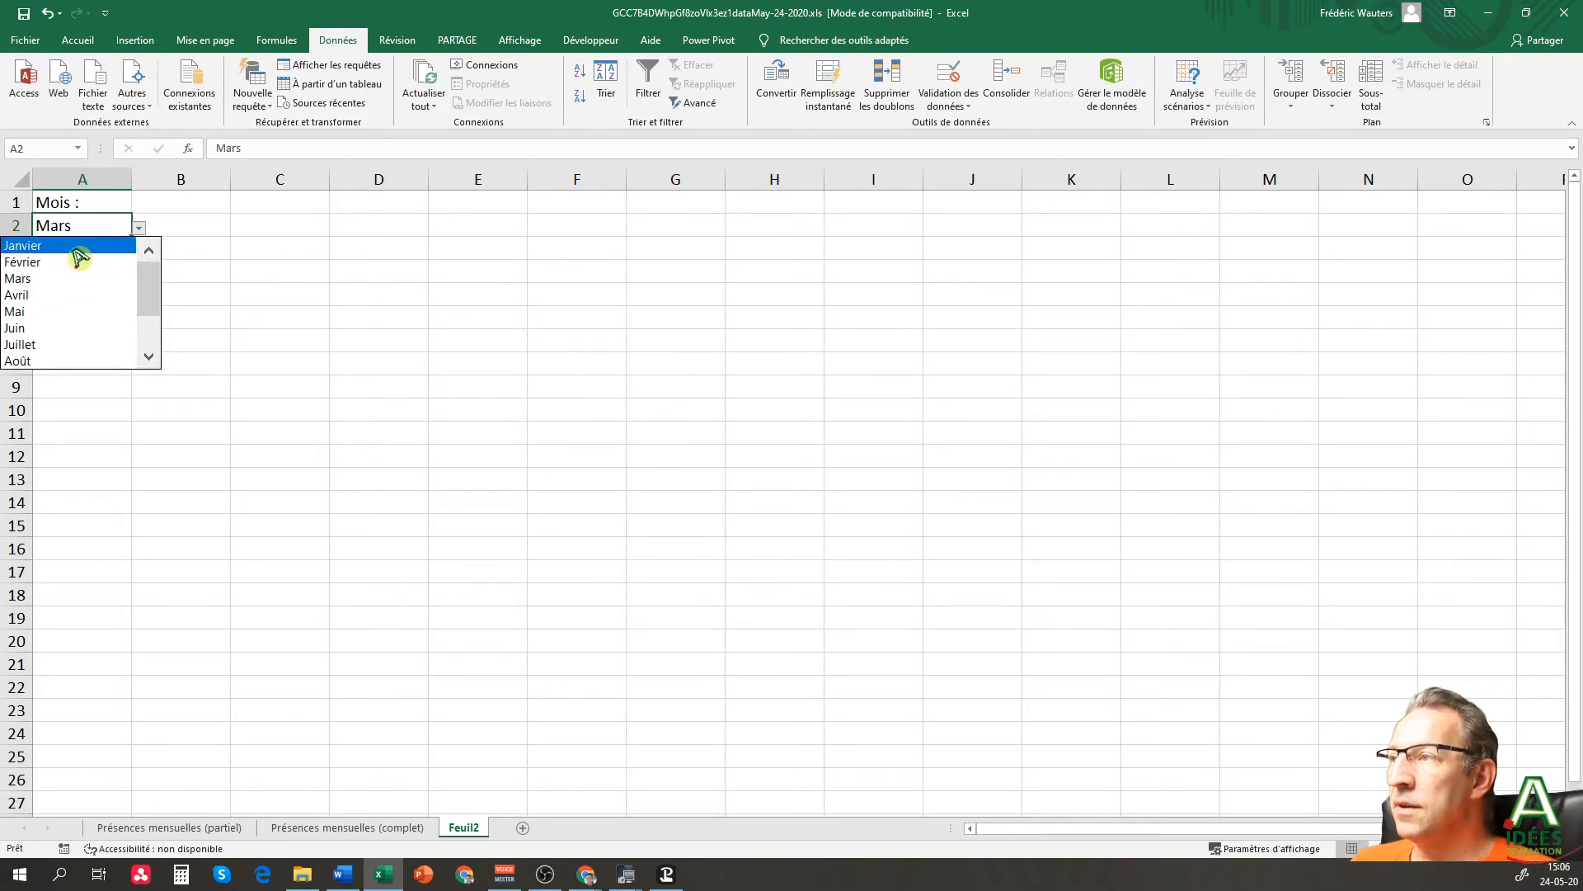
left_click(76, 249)
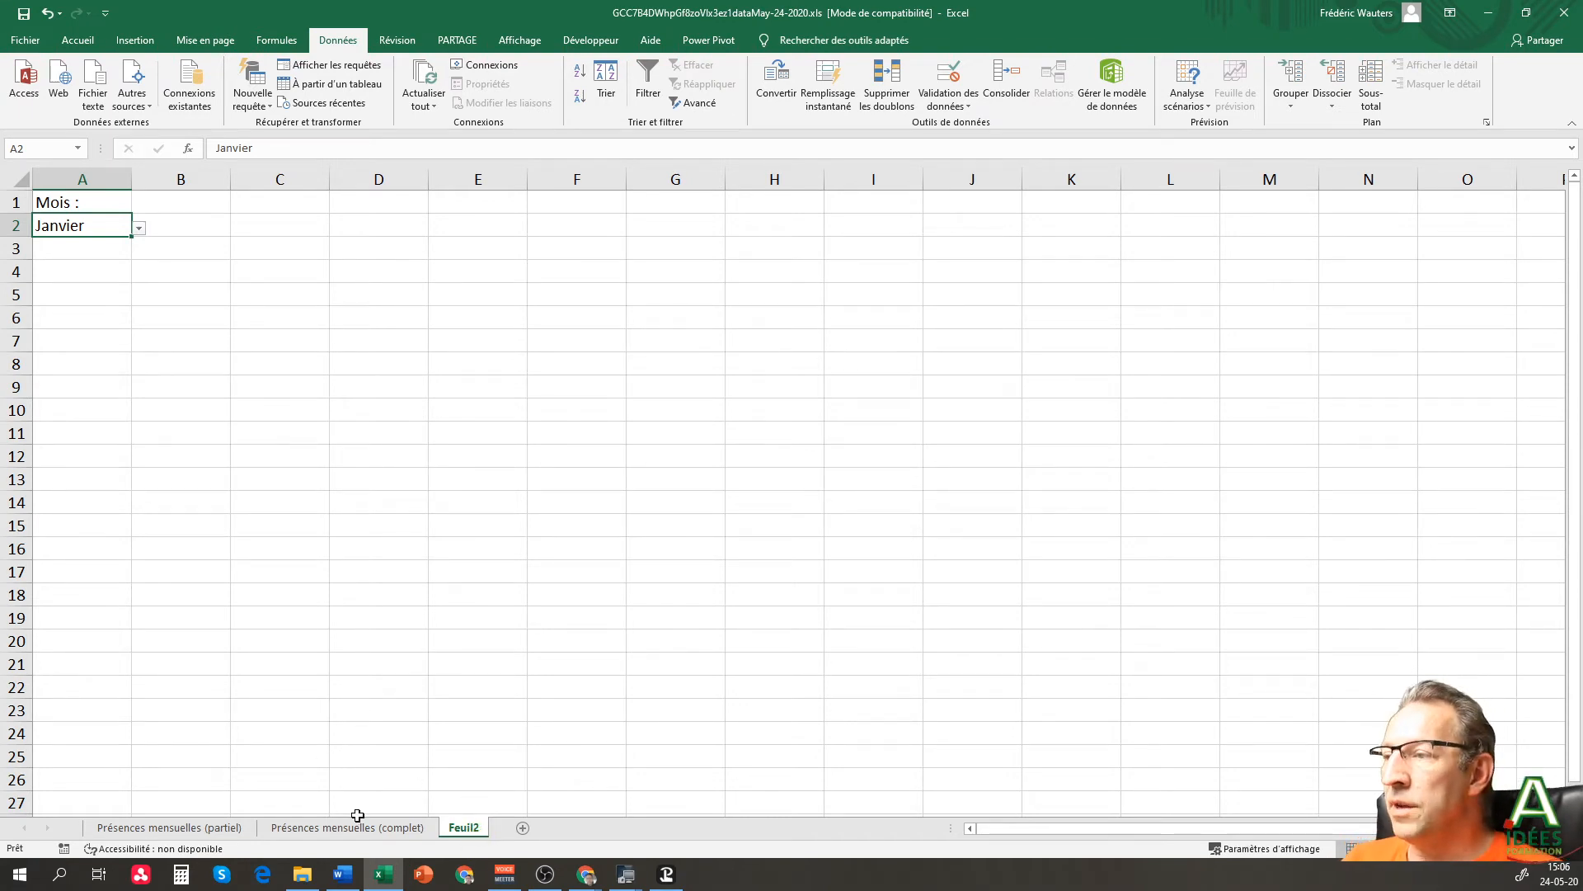
- Examine the Prénom column and the Janvier percentages on the Présences mensuelles (partiel) sheet
left_click(157, 831)
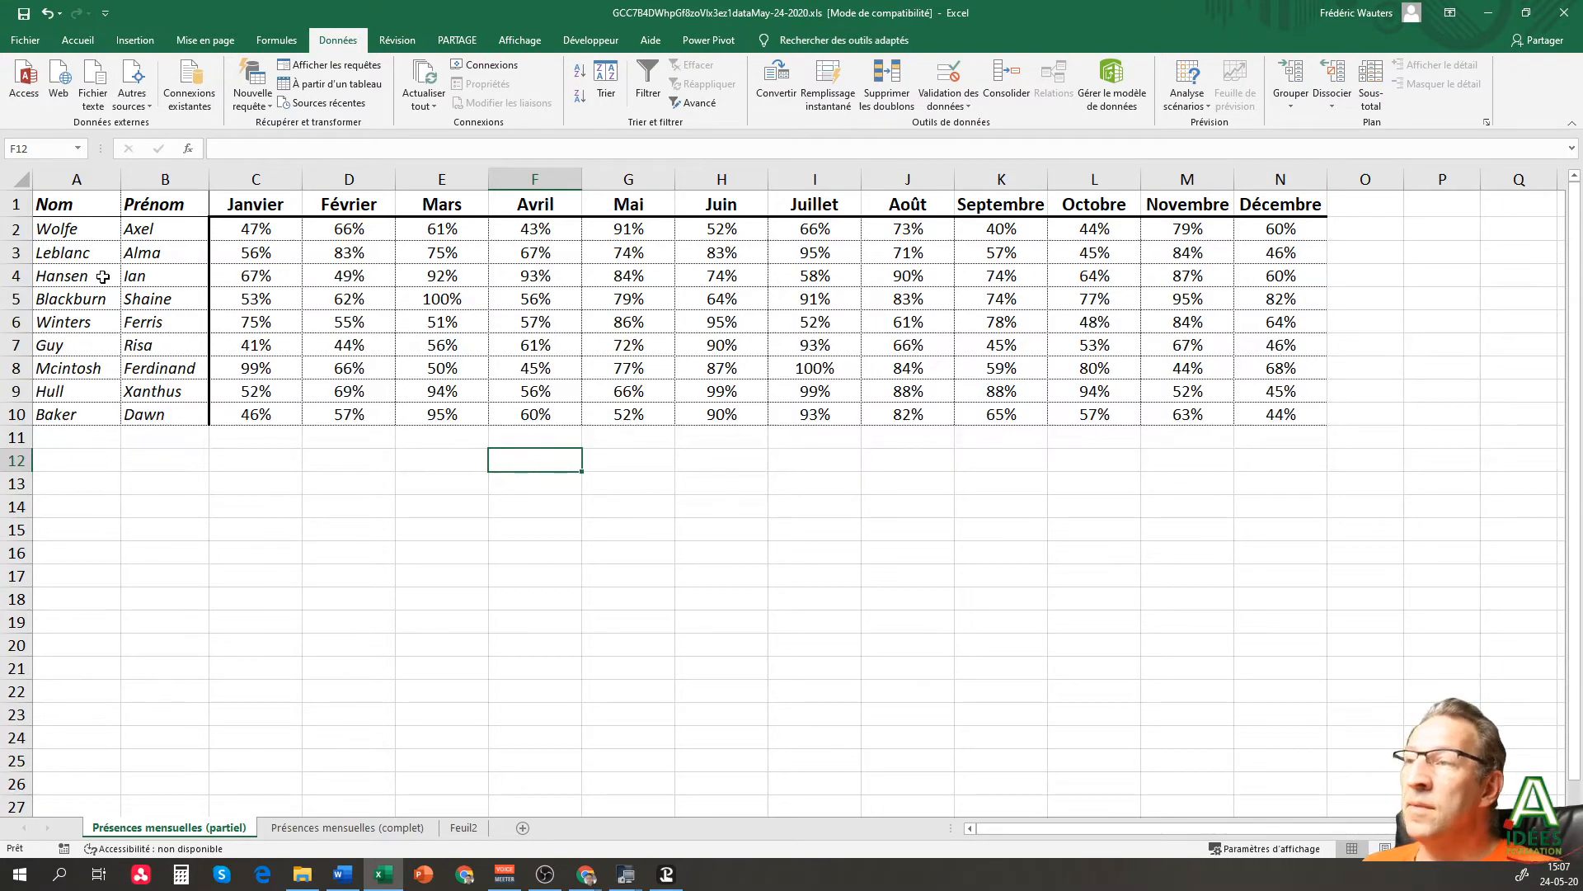
left_click(161, 172)
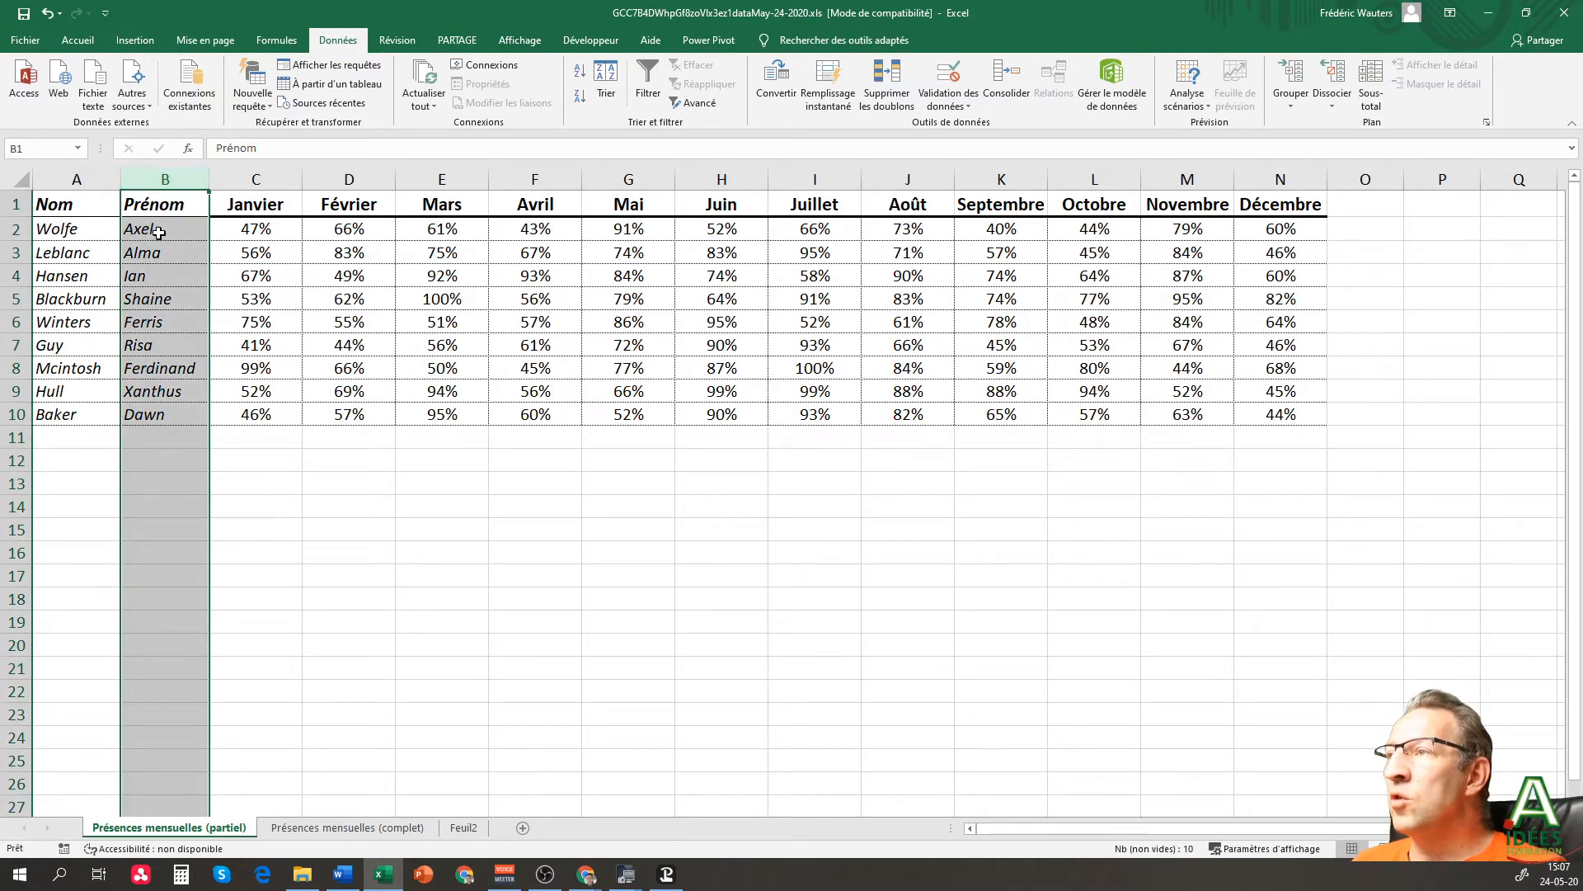
left_click_drag(158, 233, 178, 418)
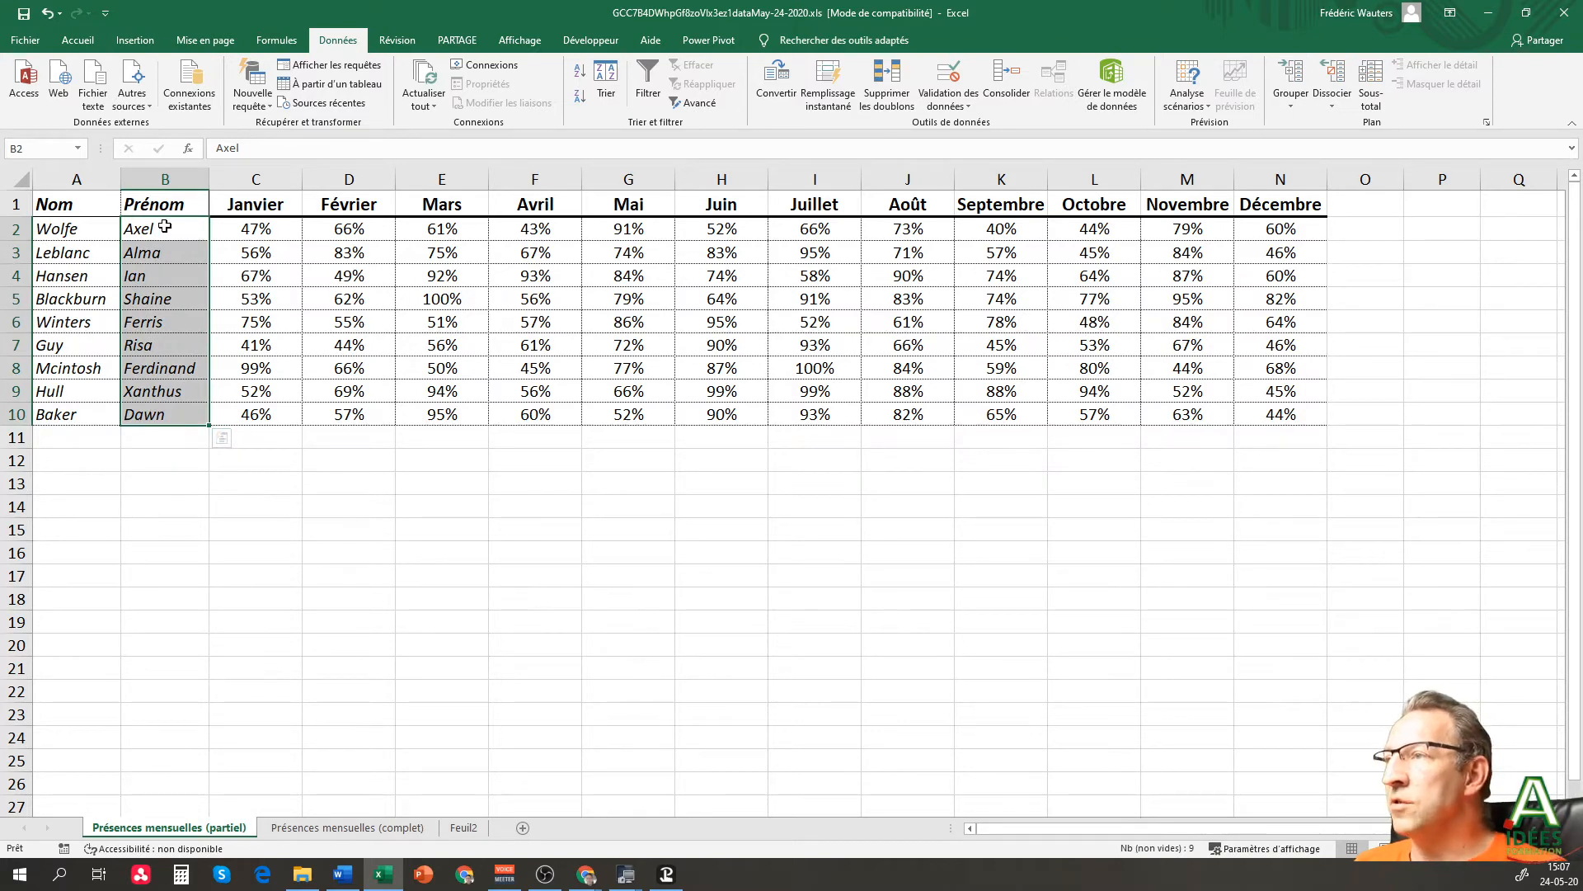
left_click_drag(255, 230, 251, 417)
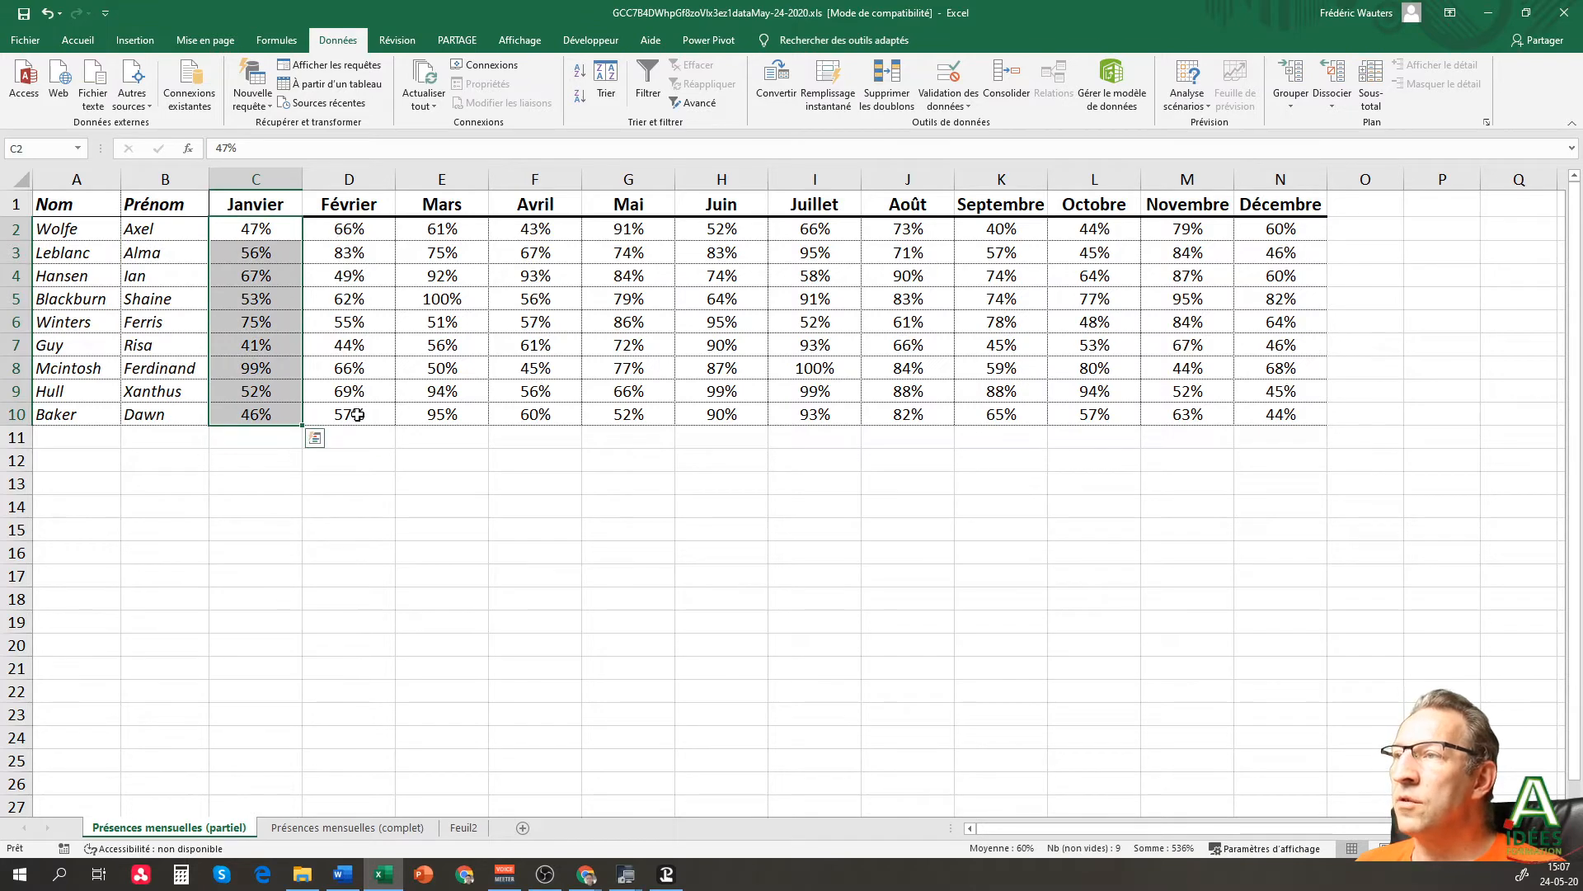
left_click(91, 479)
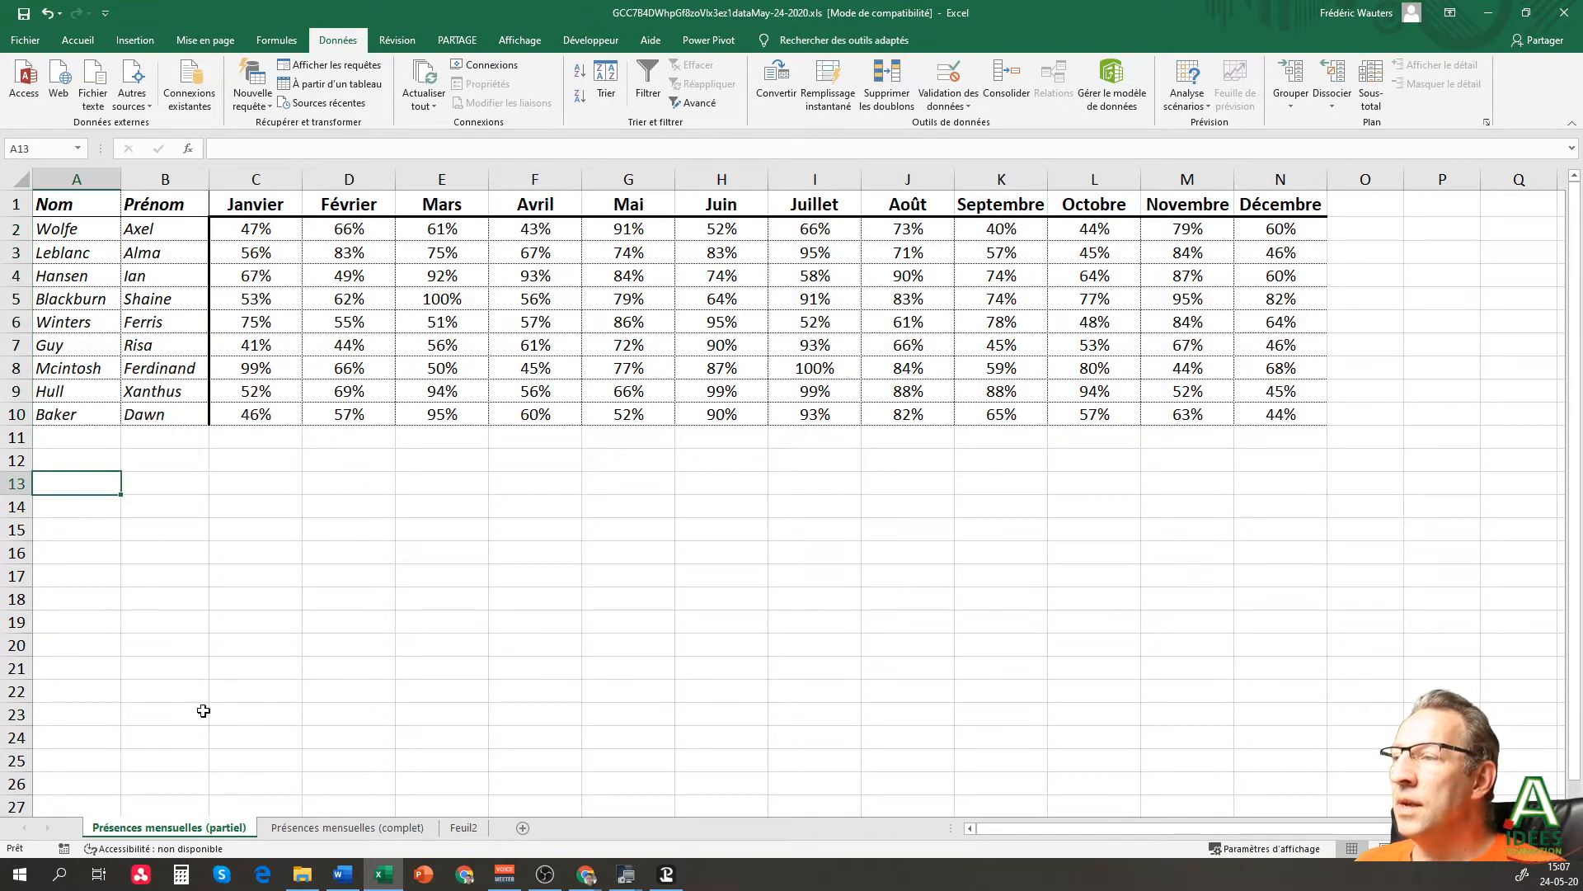
- Enter the headers Description, PU, Quantité and Prix in cells A7 to D7 of Feuil2
left_click(463, 827)
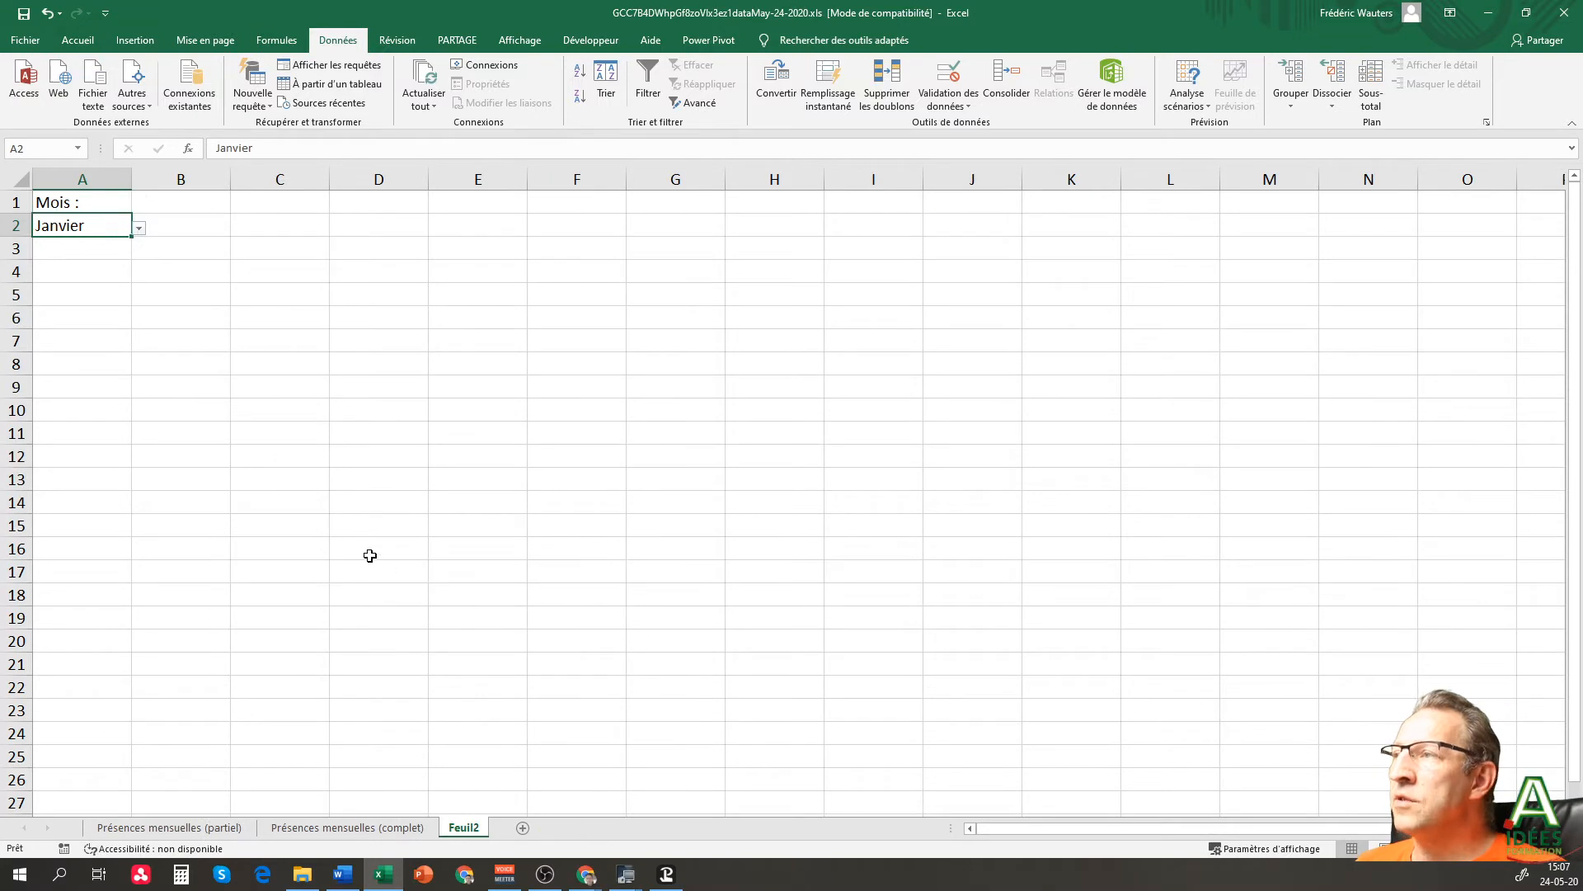
left_click(84, 341)
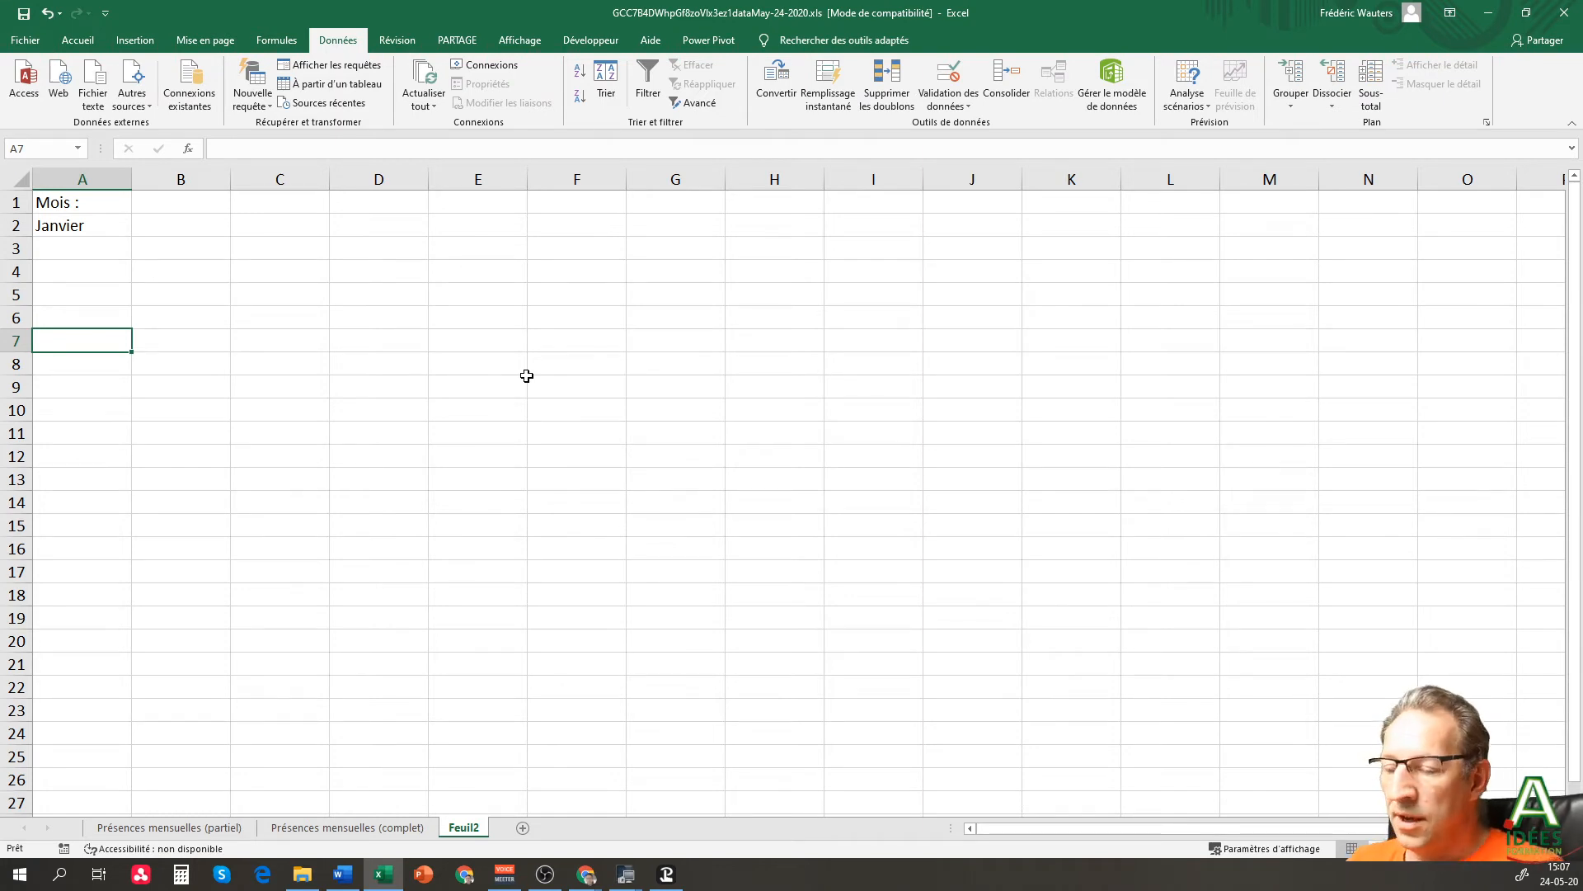
type("Desc")
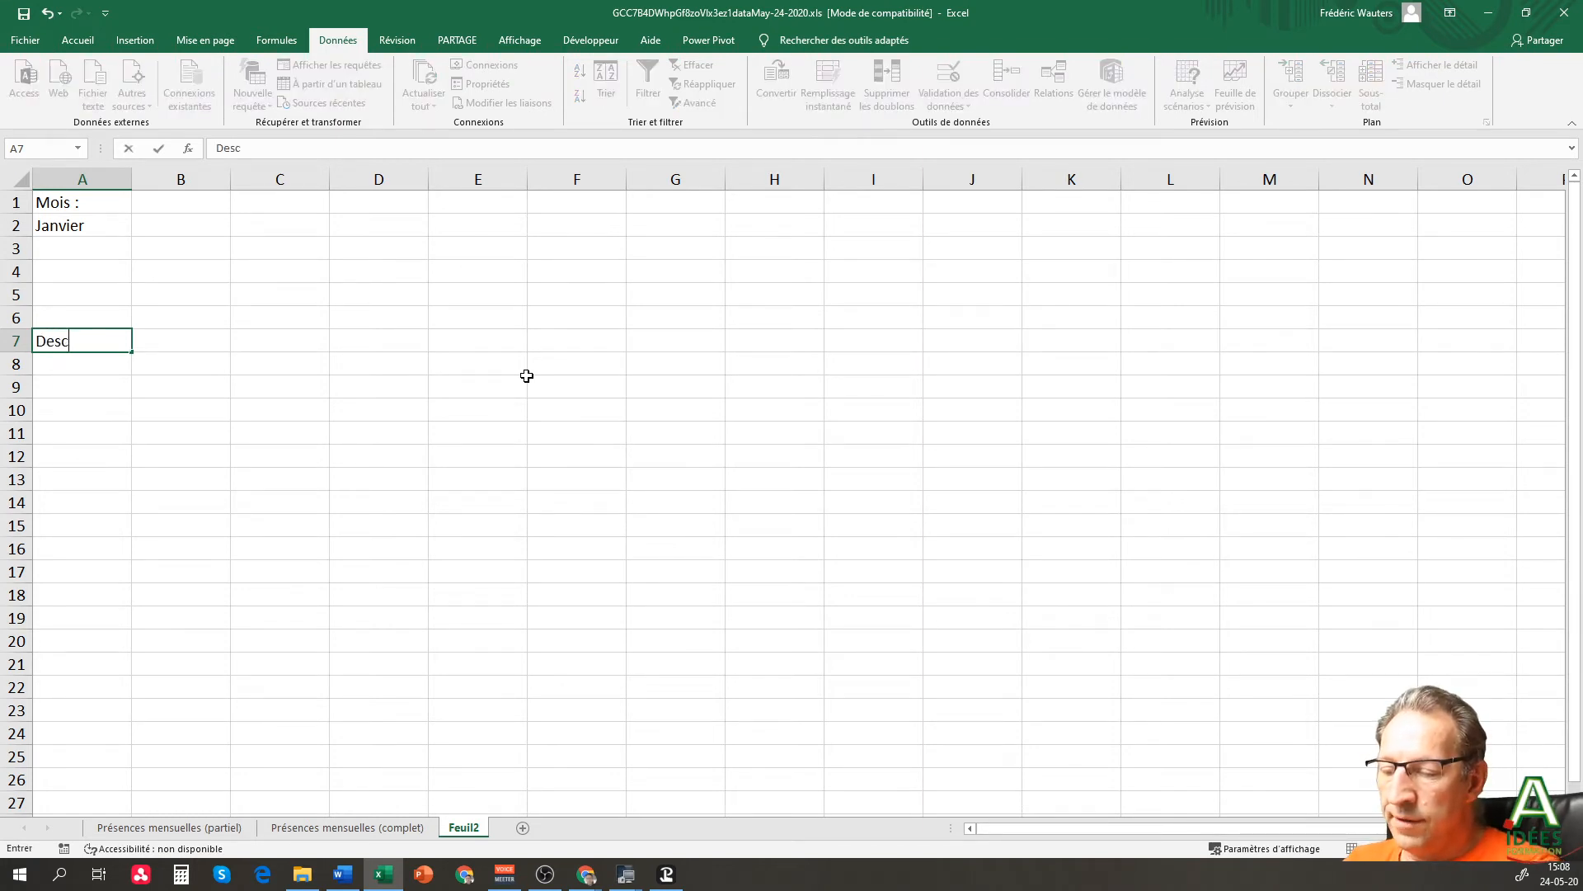
type("ription")
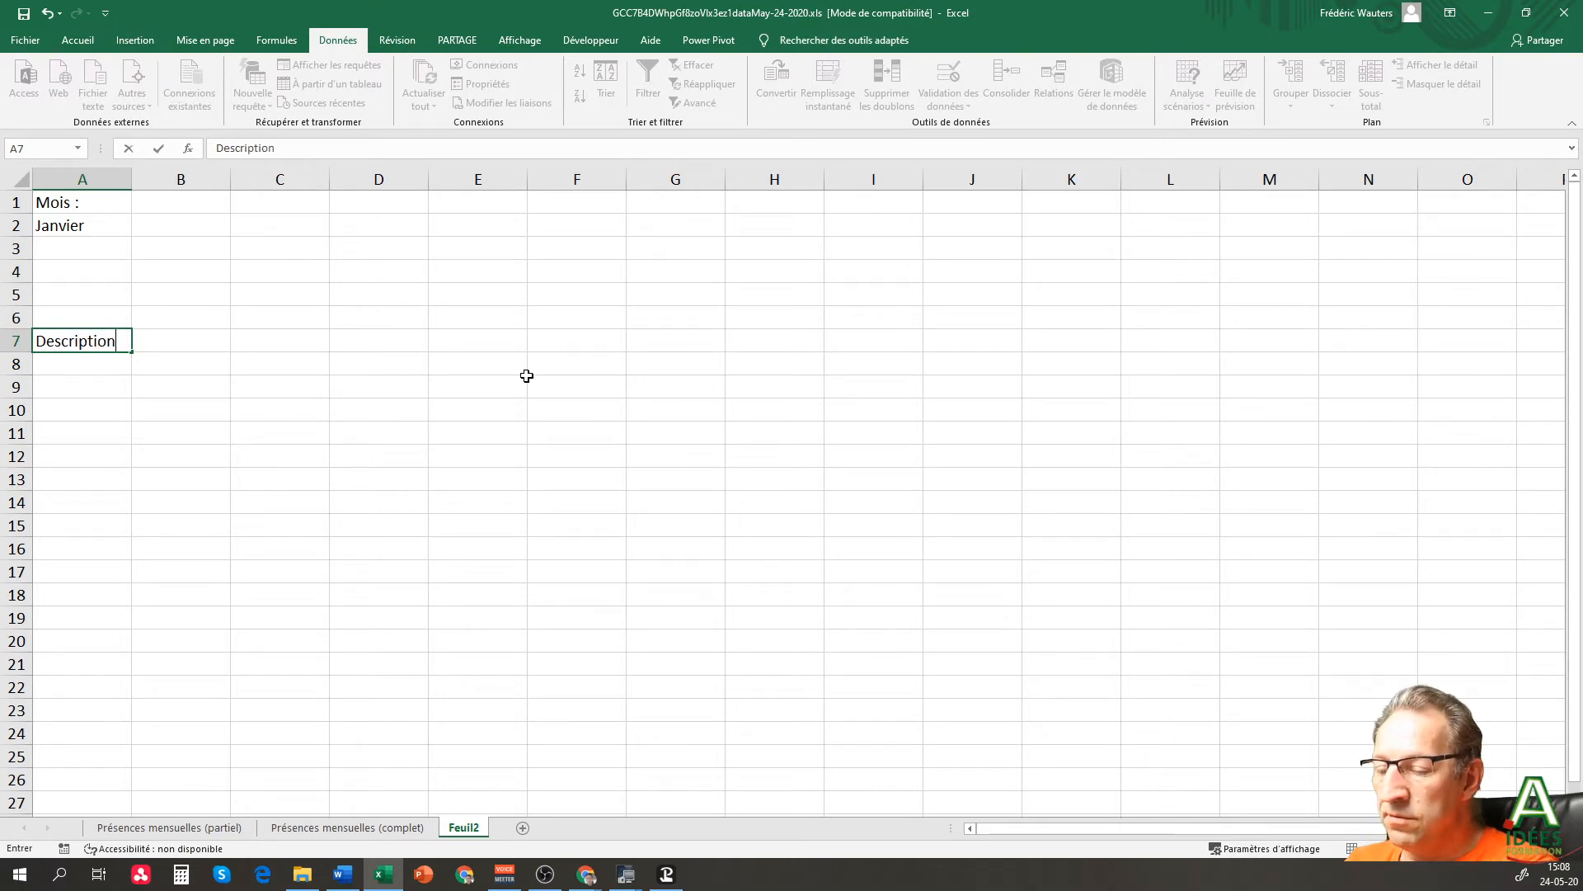
key("Tab")
type("P")
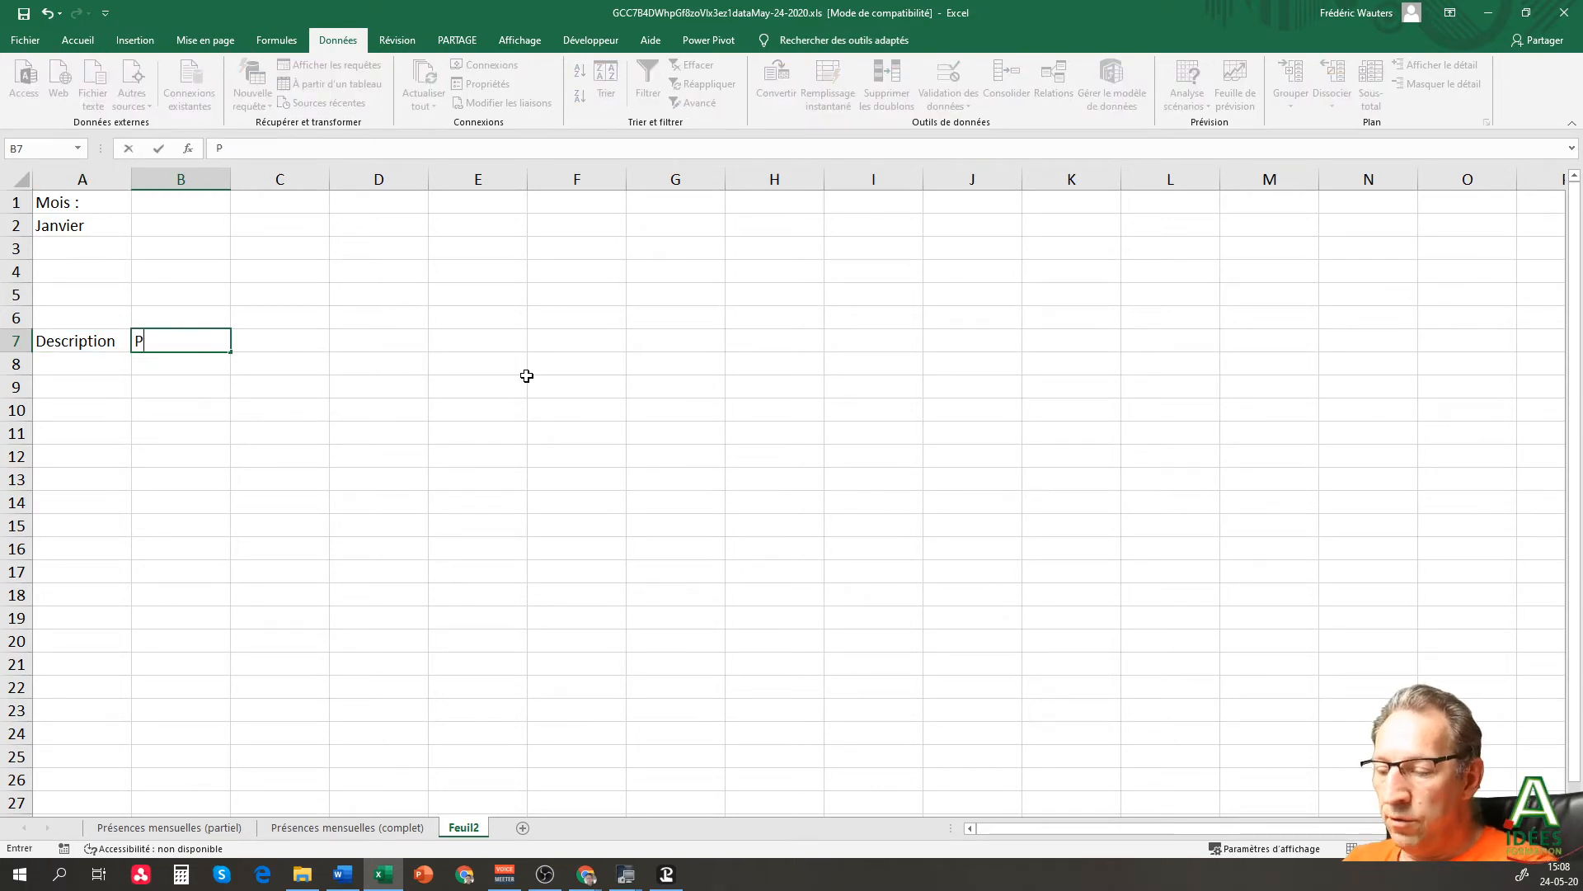
key("Tab")
type("Q")
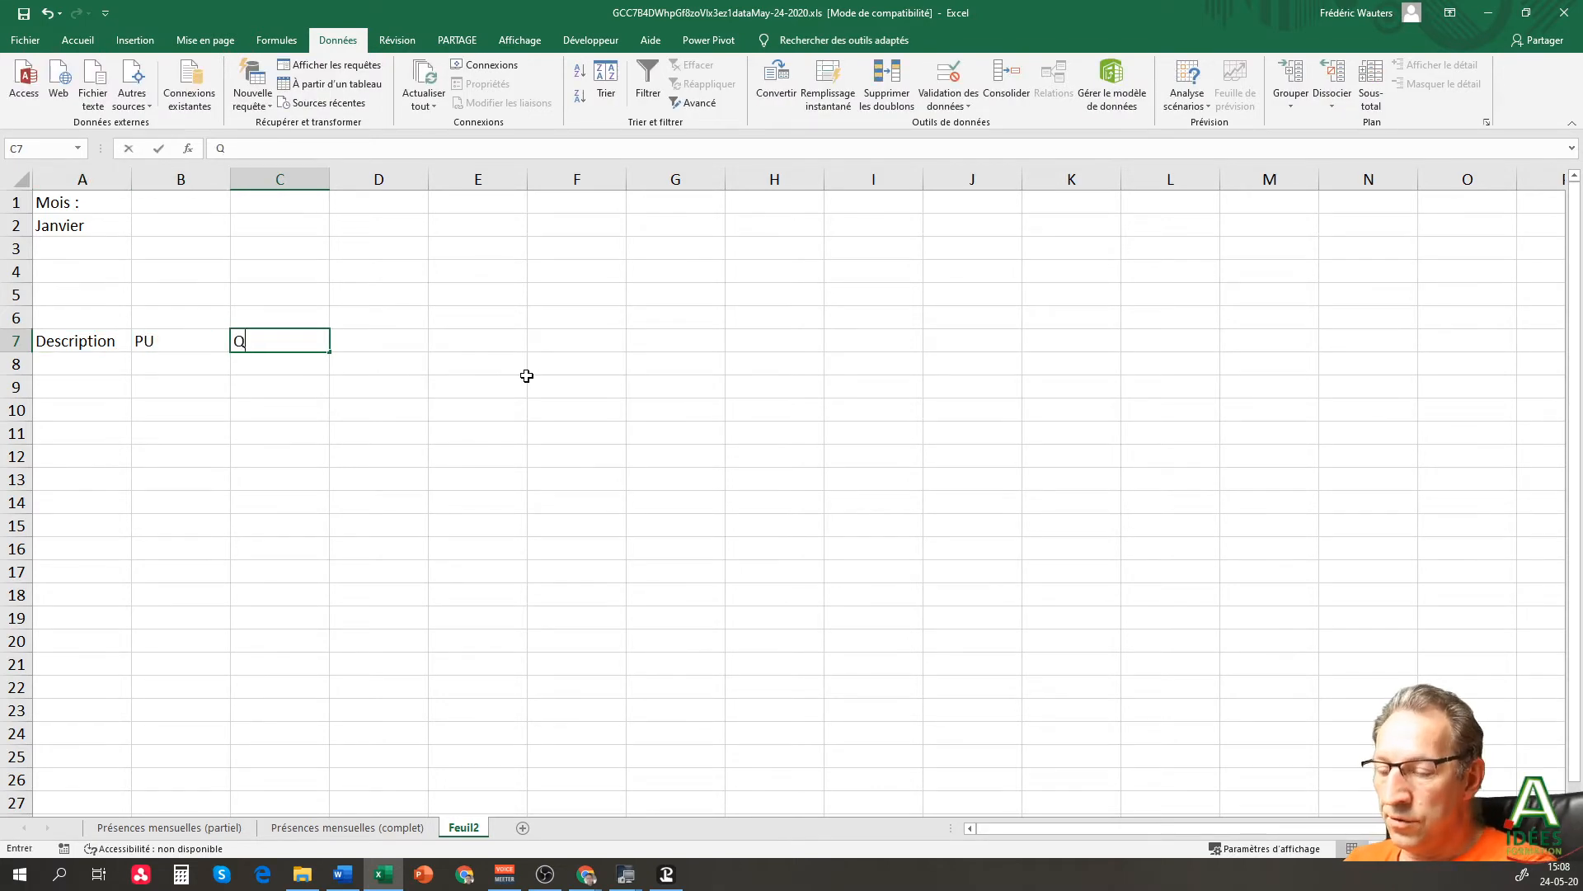
type("uantité")
key("Tab")
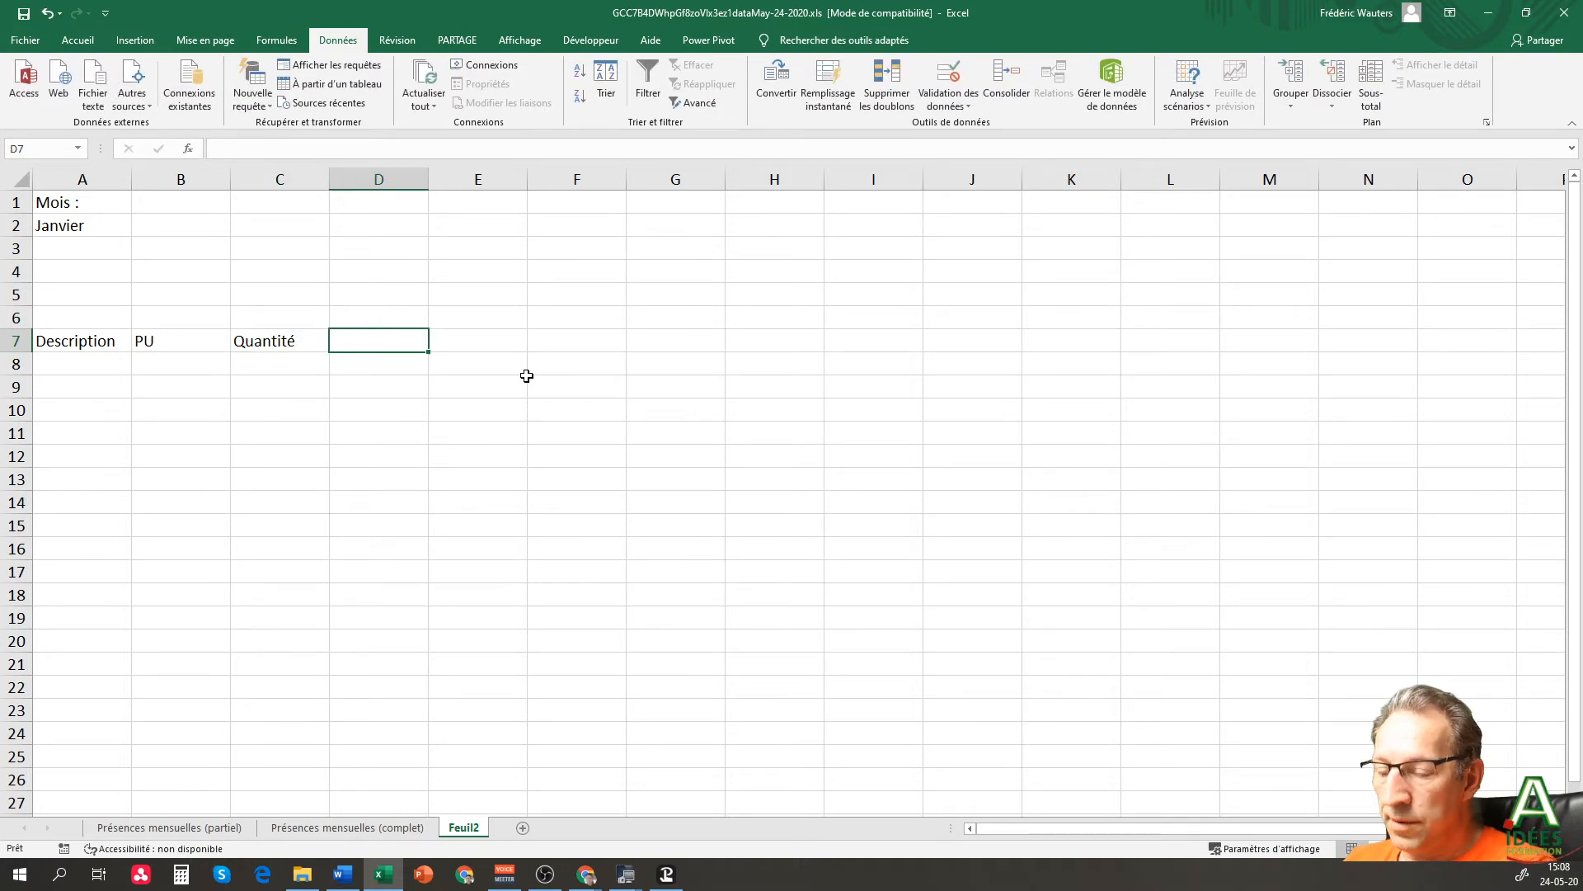
type("Prix")
key("Return")
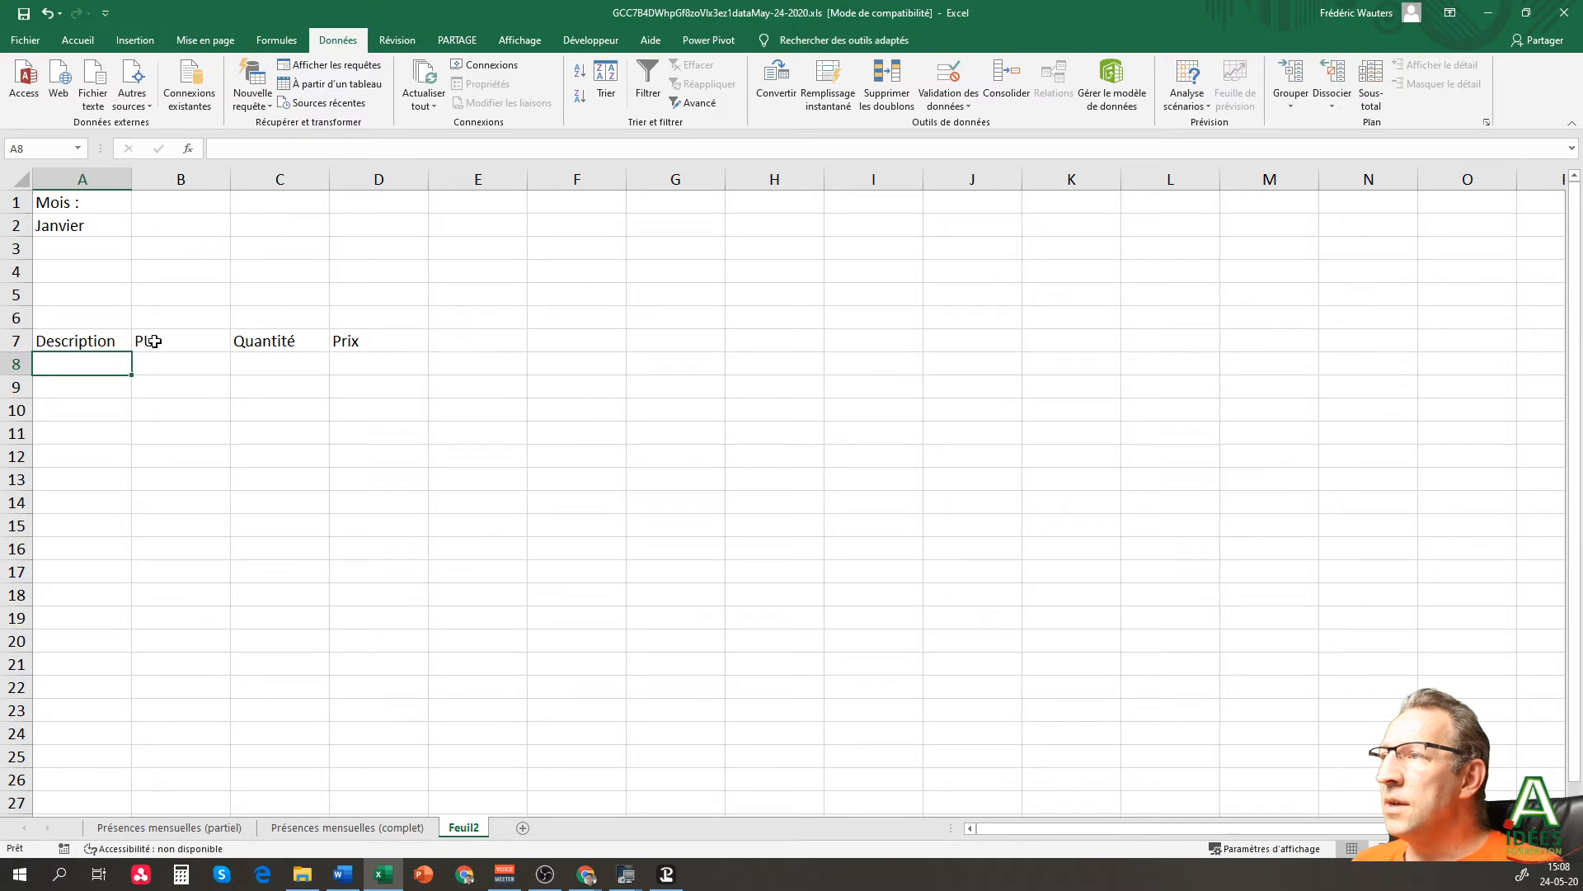
- Widen column A and fill row 8 with Boulons M14, a unit price of 0,50 € and a quantity of 3
left_click_drag(138, 188, 190, 188)
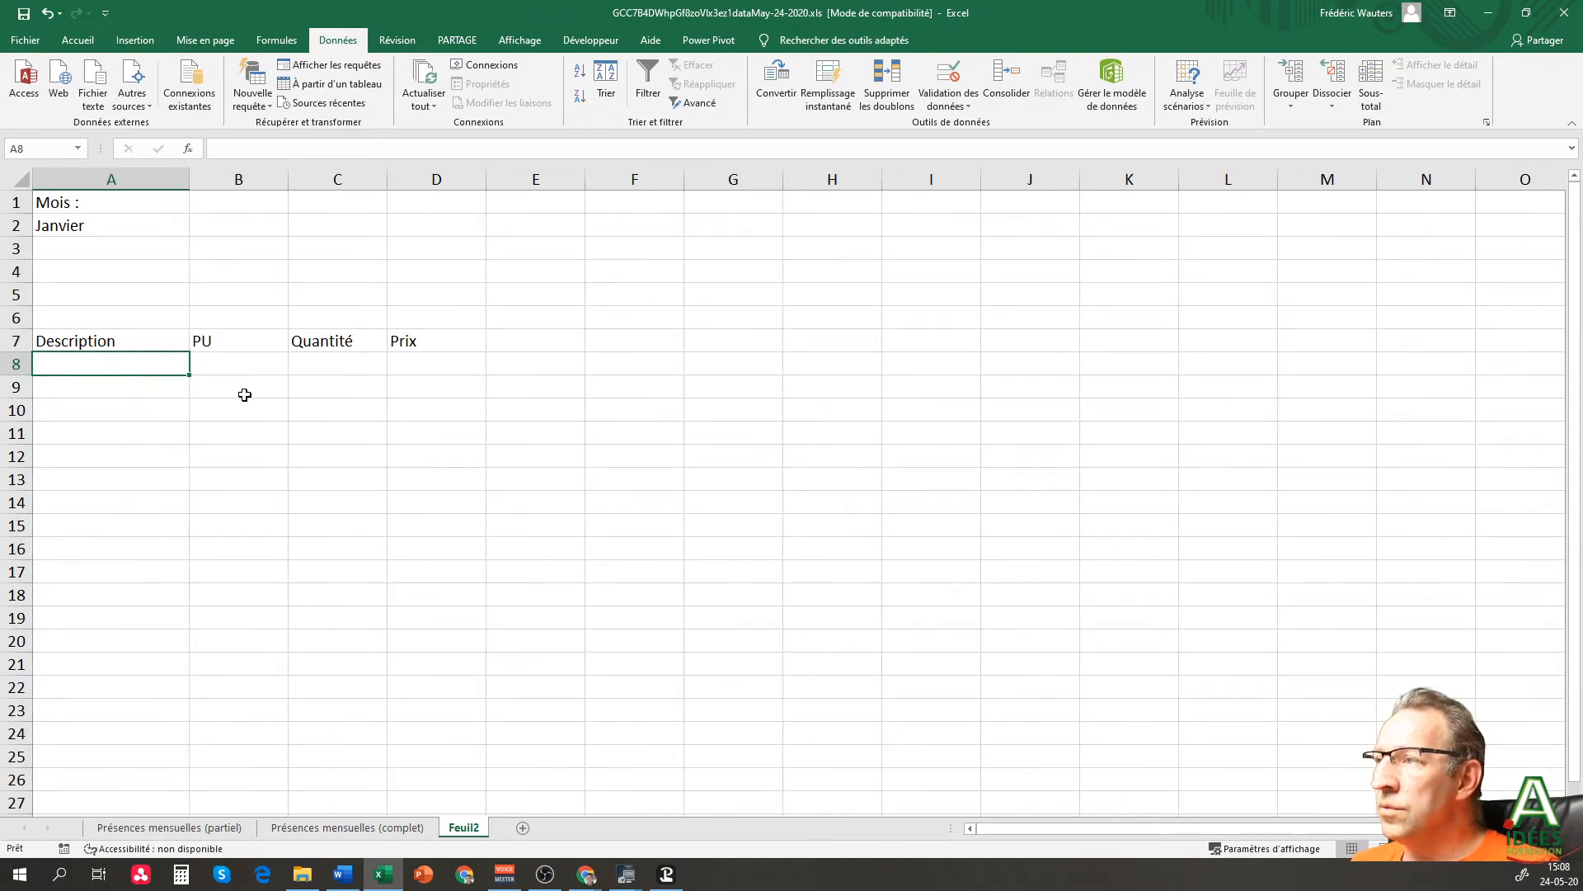
type("Bo")
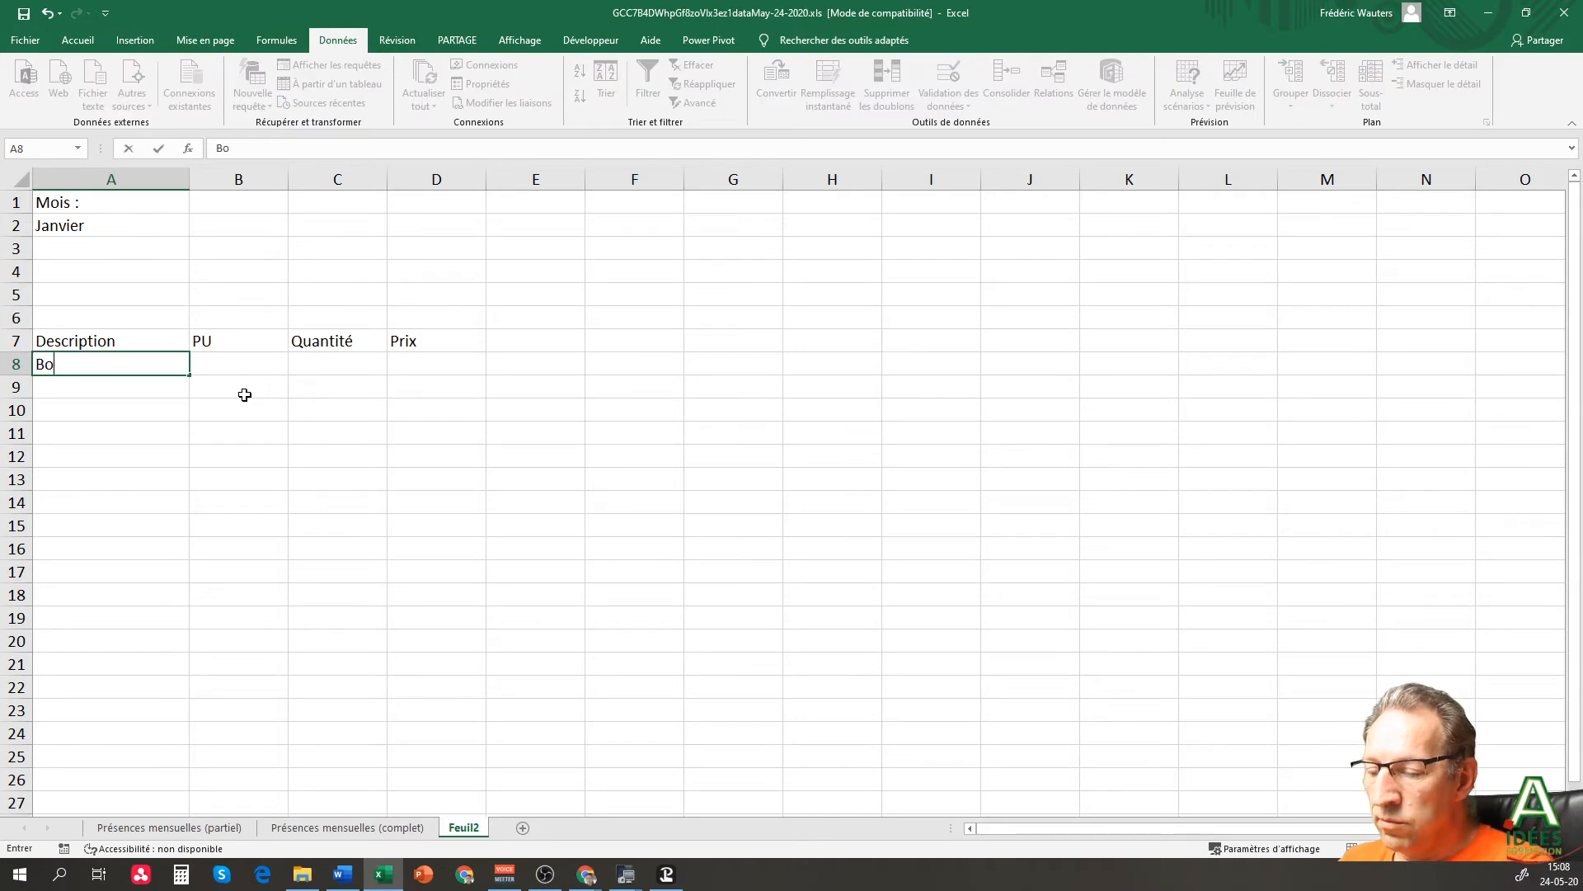
type("ulons L")
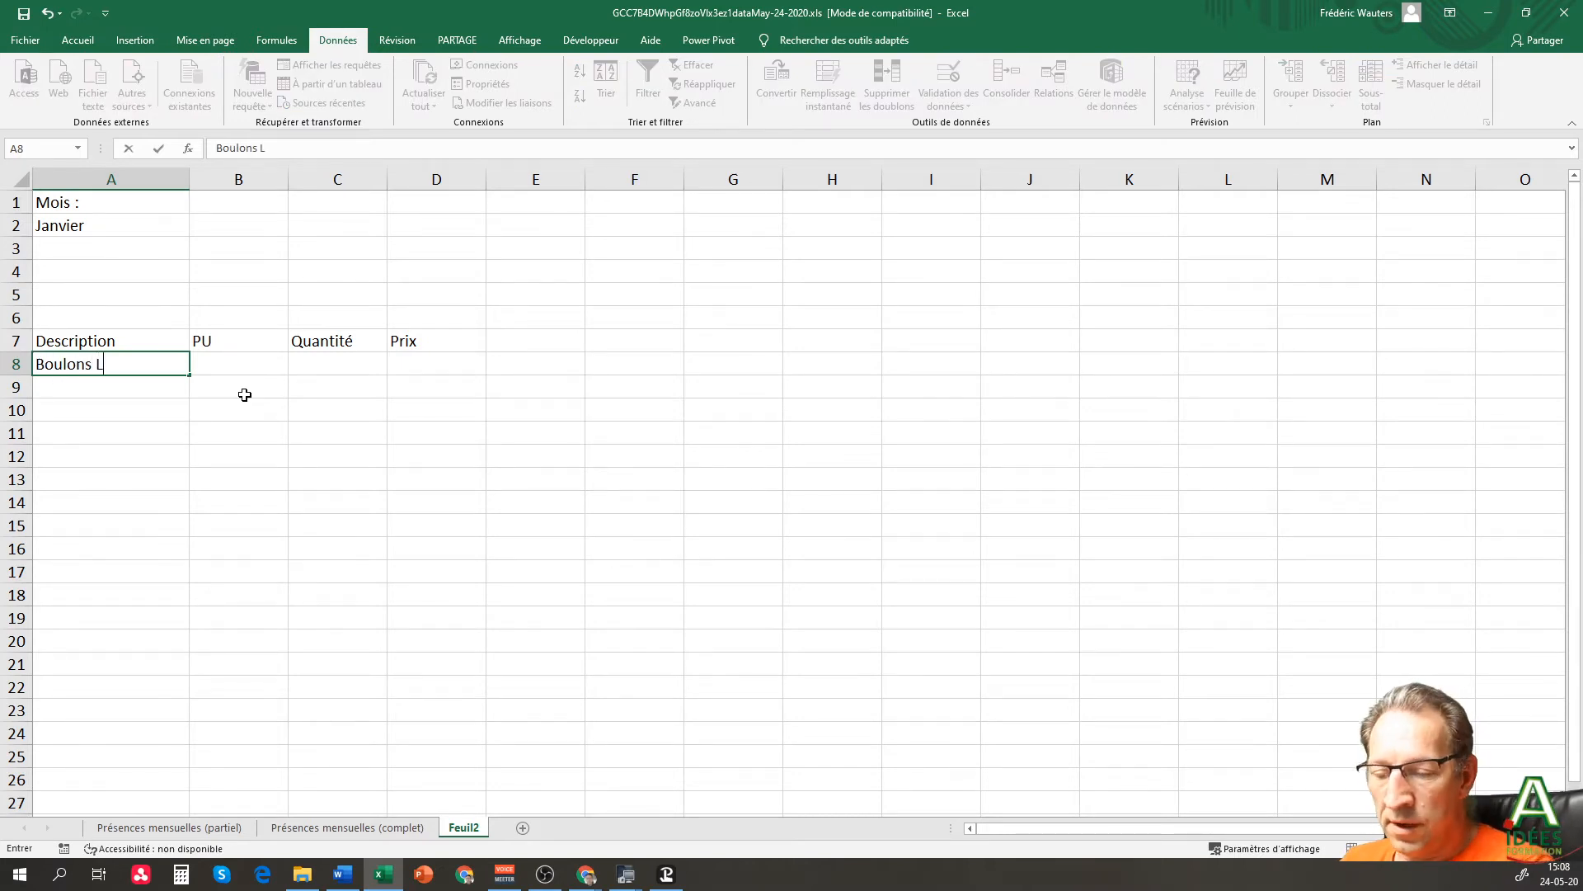
key("BackSpace")
type("M14")
key("Tab")
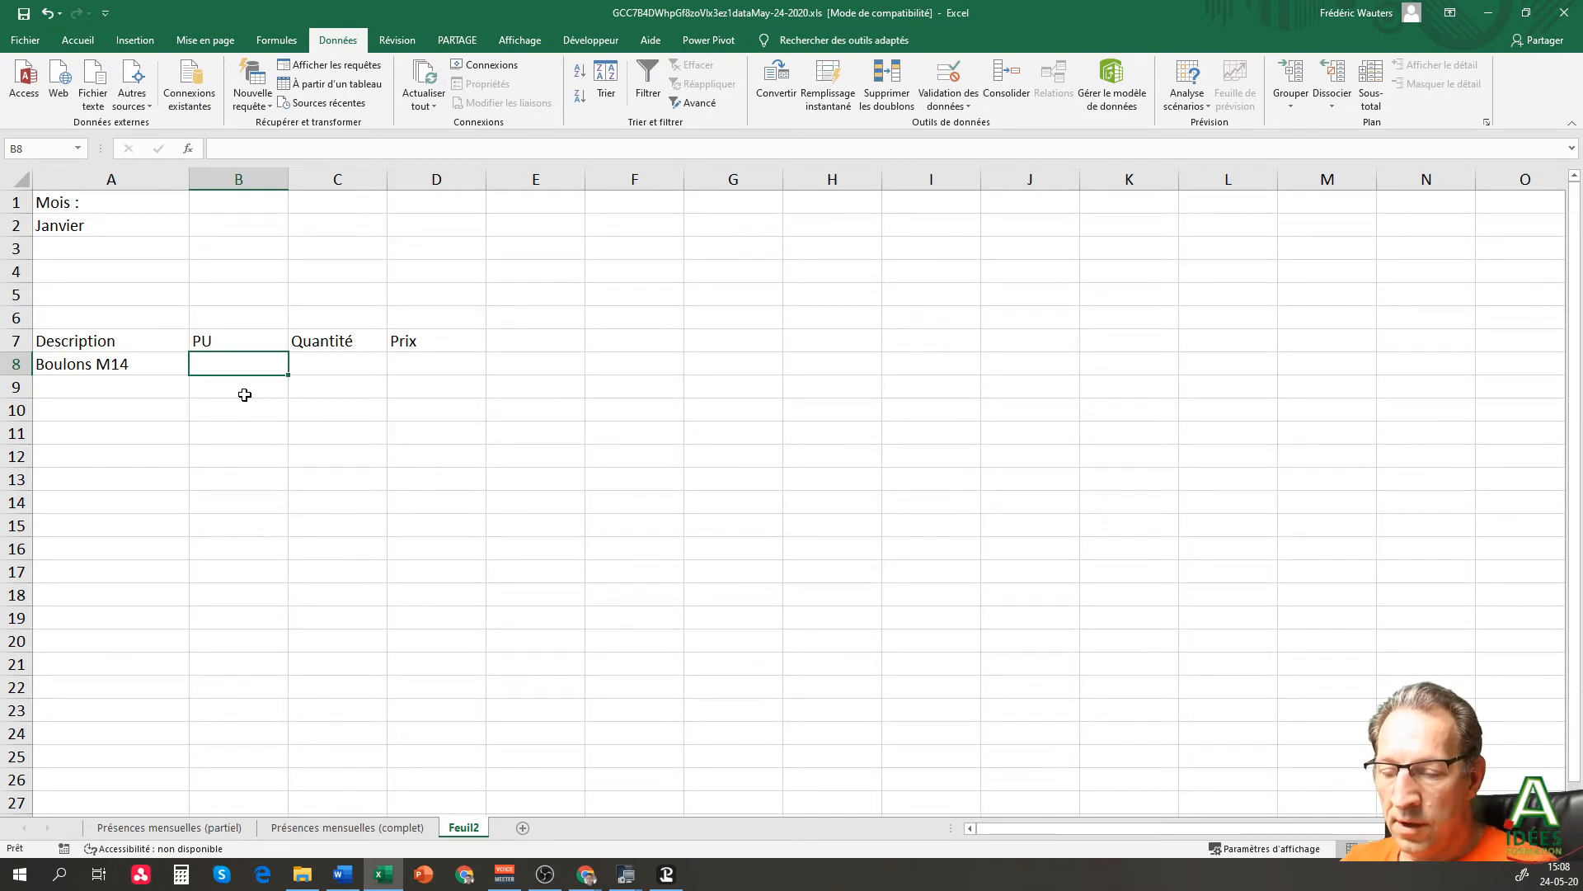
type("0,5")
key("Tab")
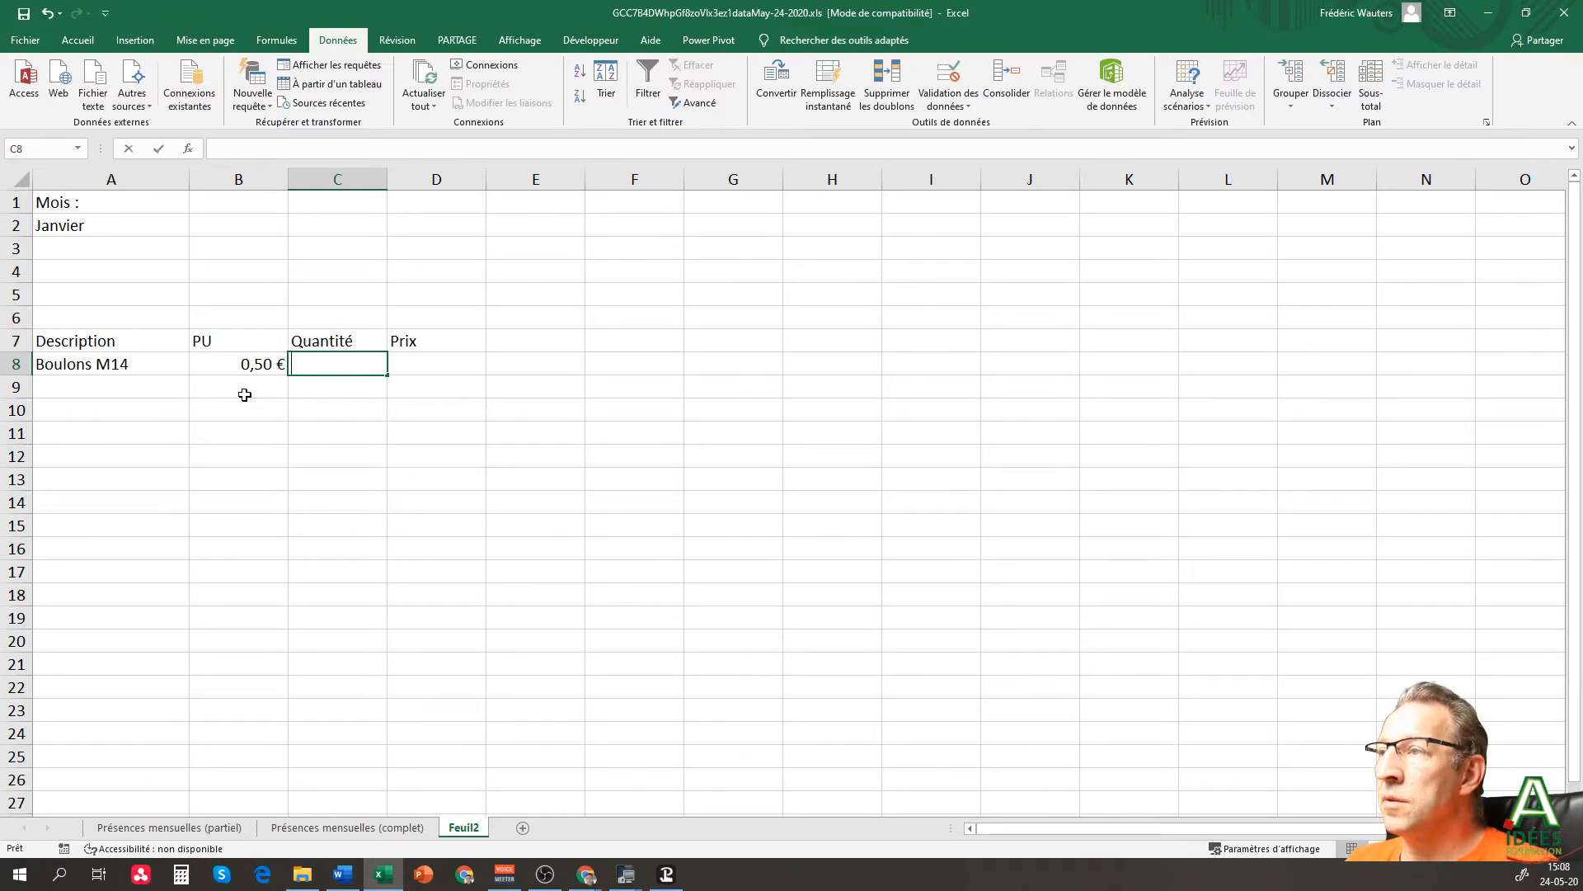
type("3")
key("Tab")
- Calculate the Boulons M14 price in cell D8 with the formula =B8*C8
type("=")
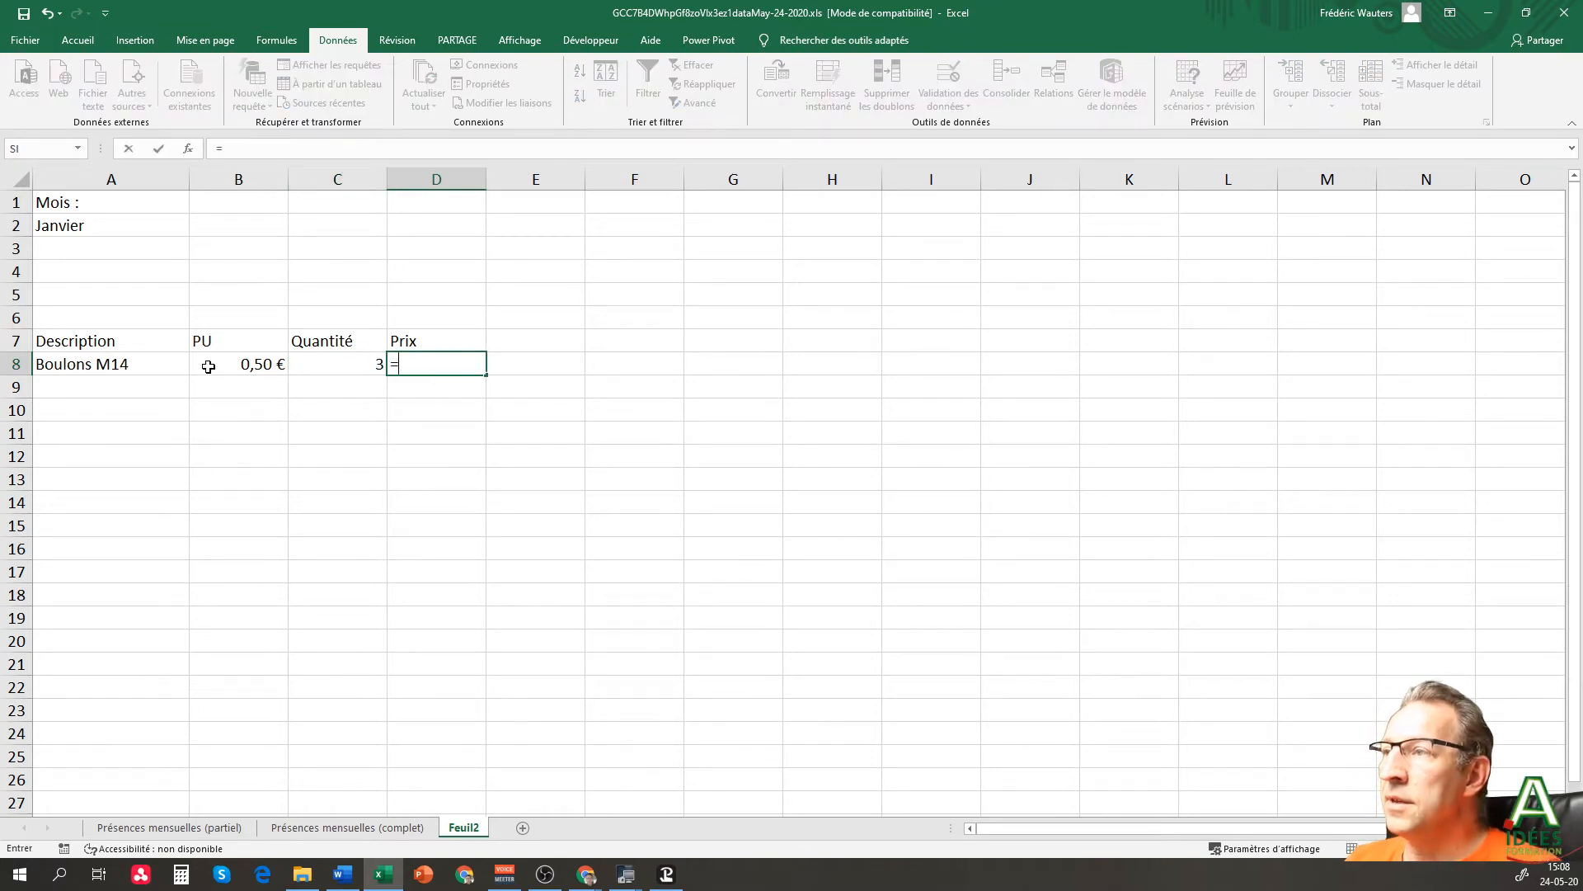
left_click(219, 365)
type("*")
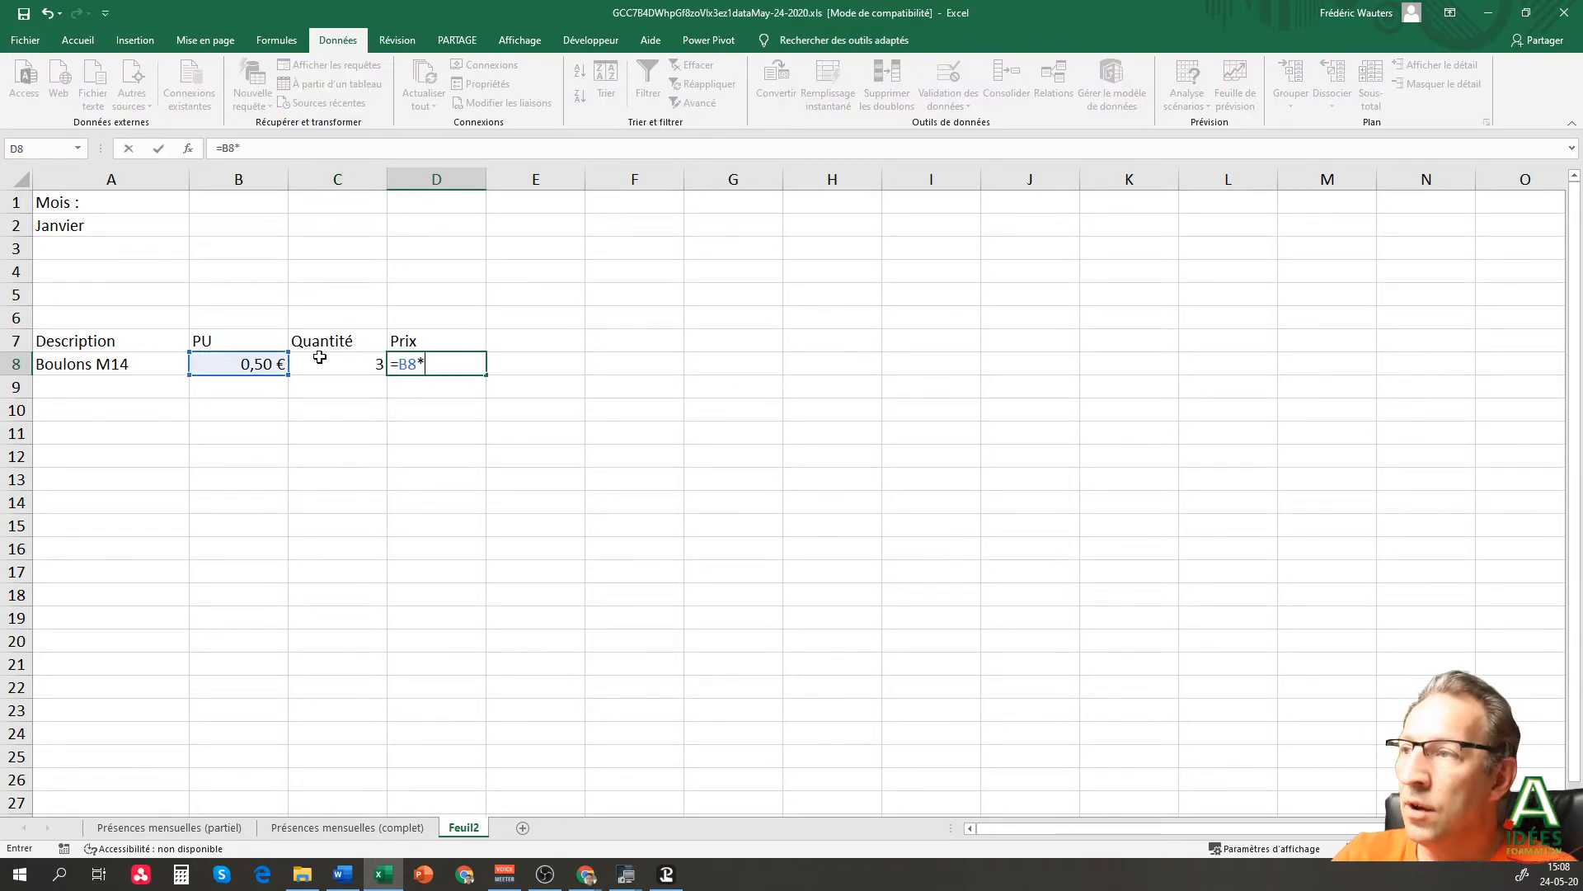
left_click(325, 361)
key("Return")
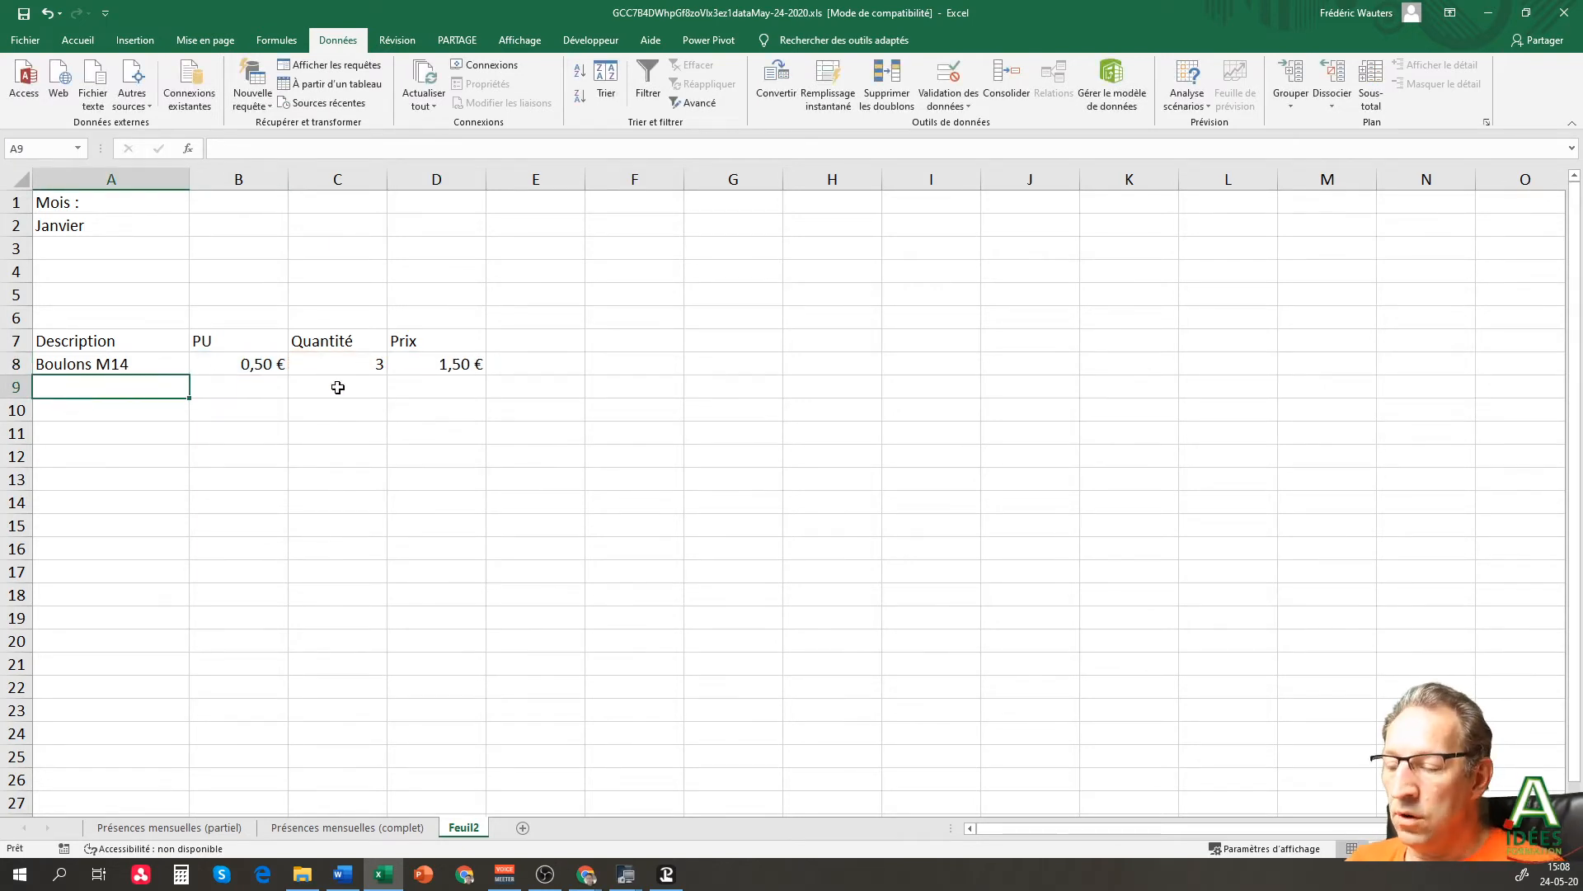
- Fill row 9 with Vis 3,5 x 35mm, a unit price of 0,05 € and a quantity of 500
type("Vis 3,5 x")
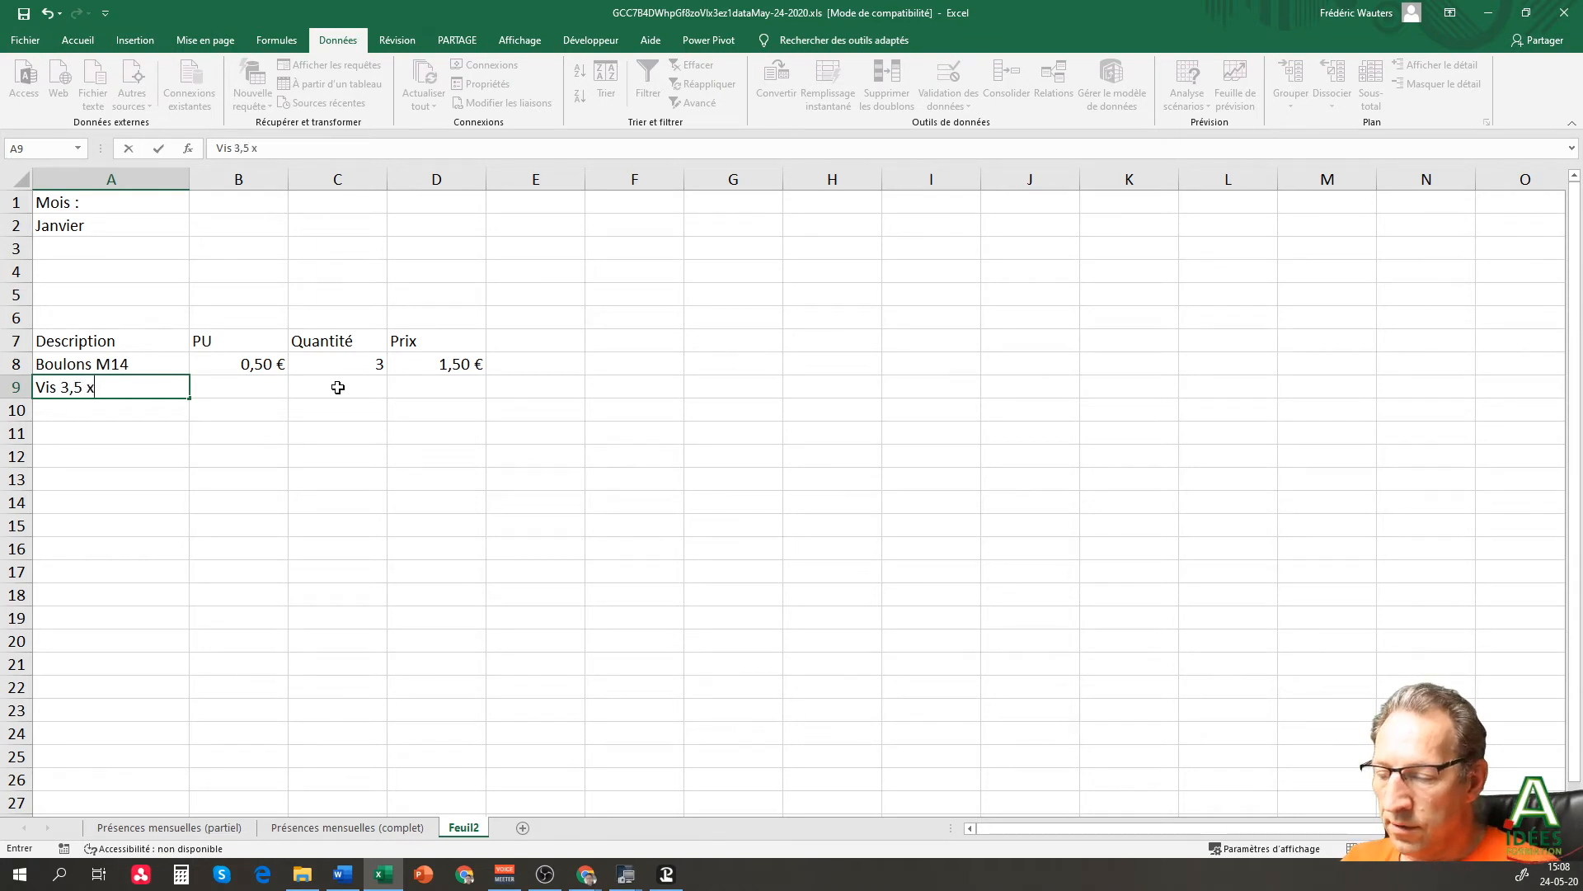
type(" 35mm")
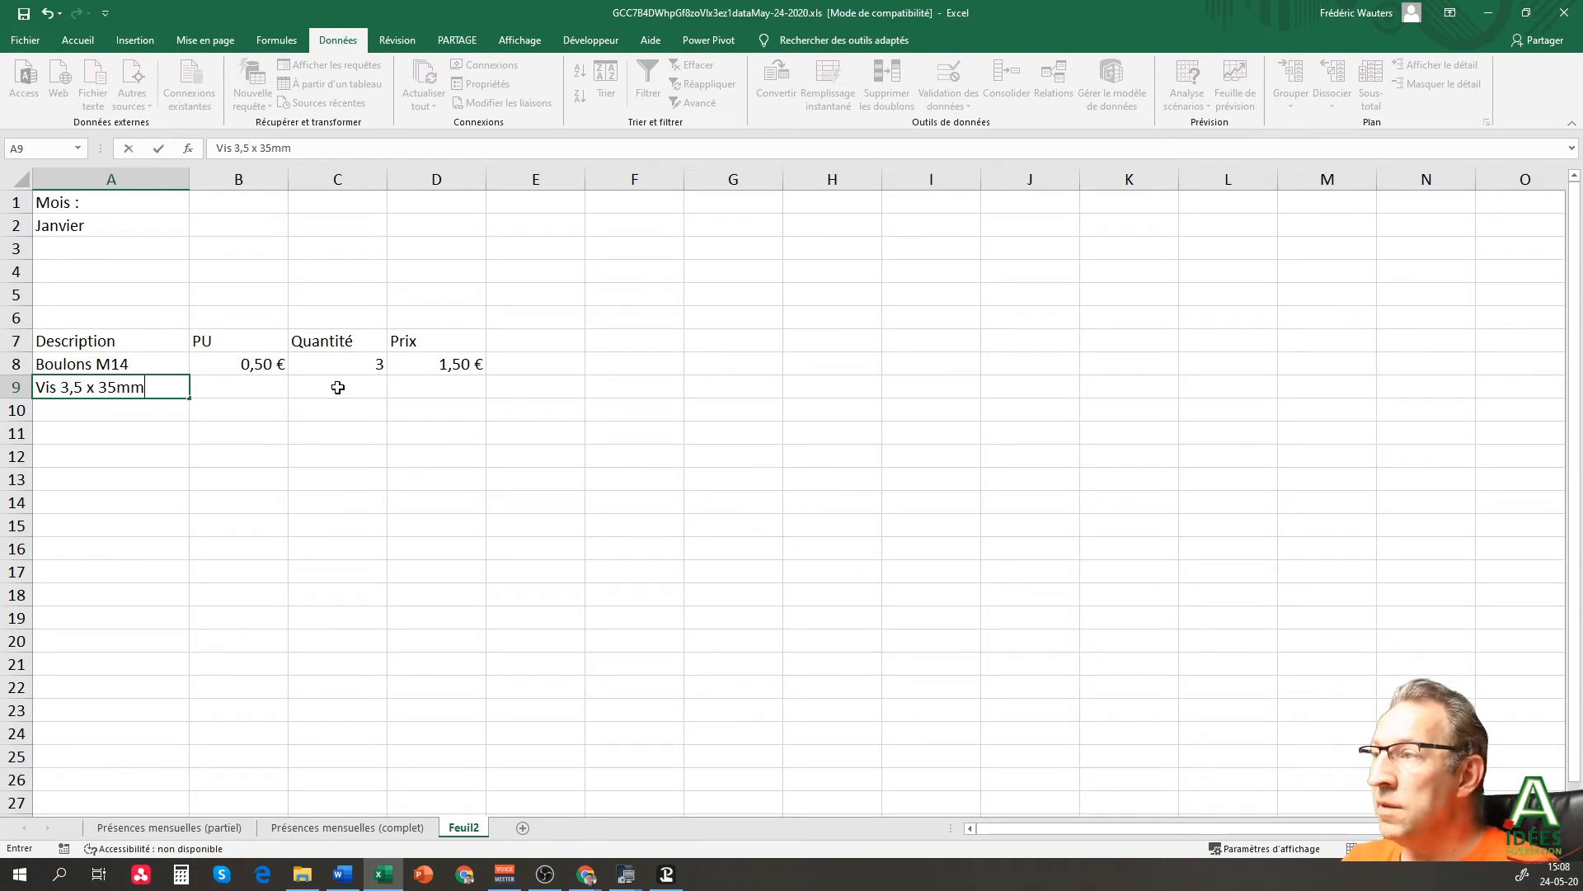
key("Tab")
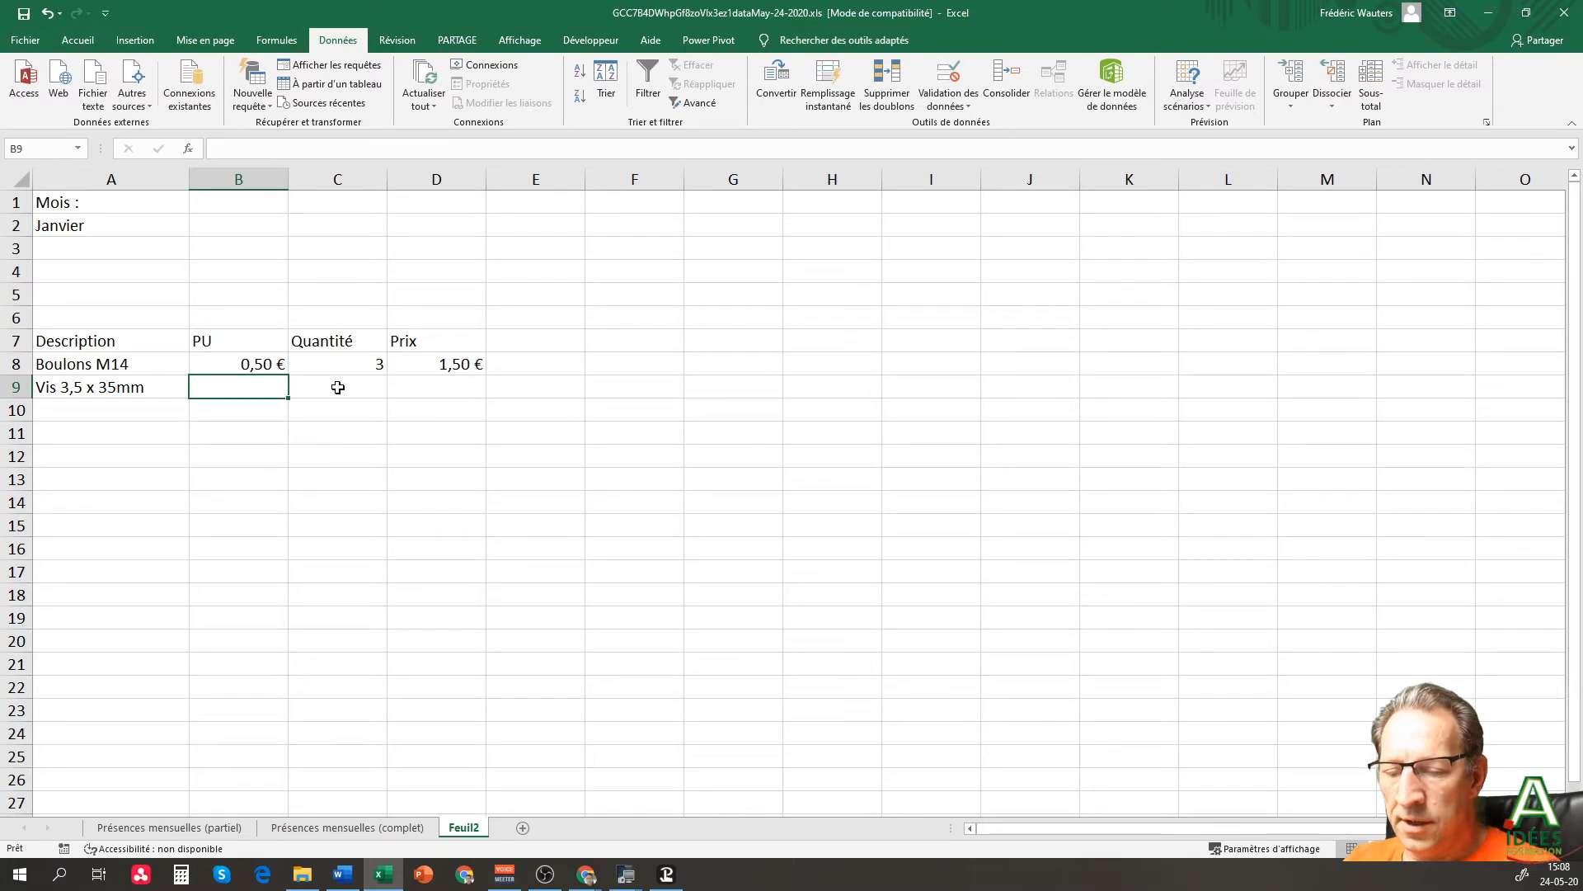
type(",0")
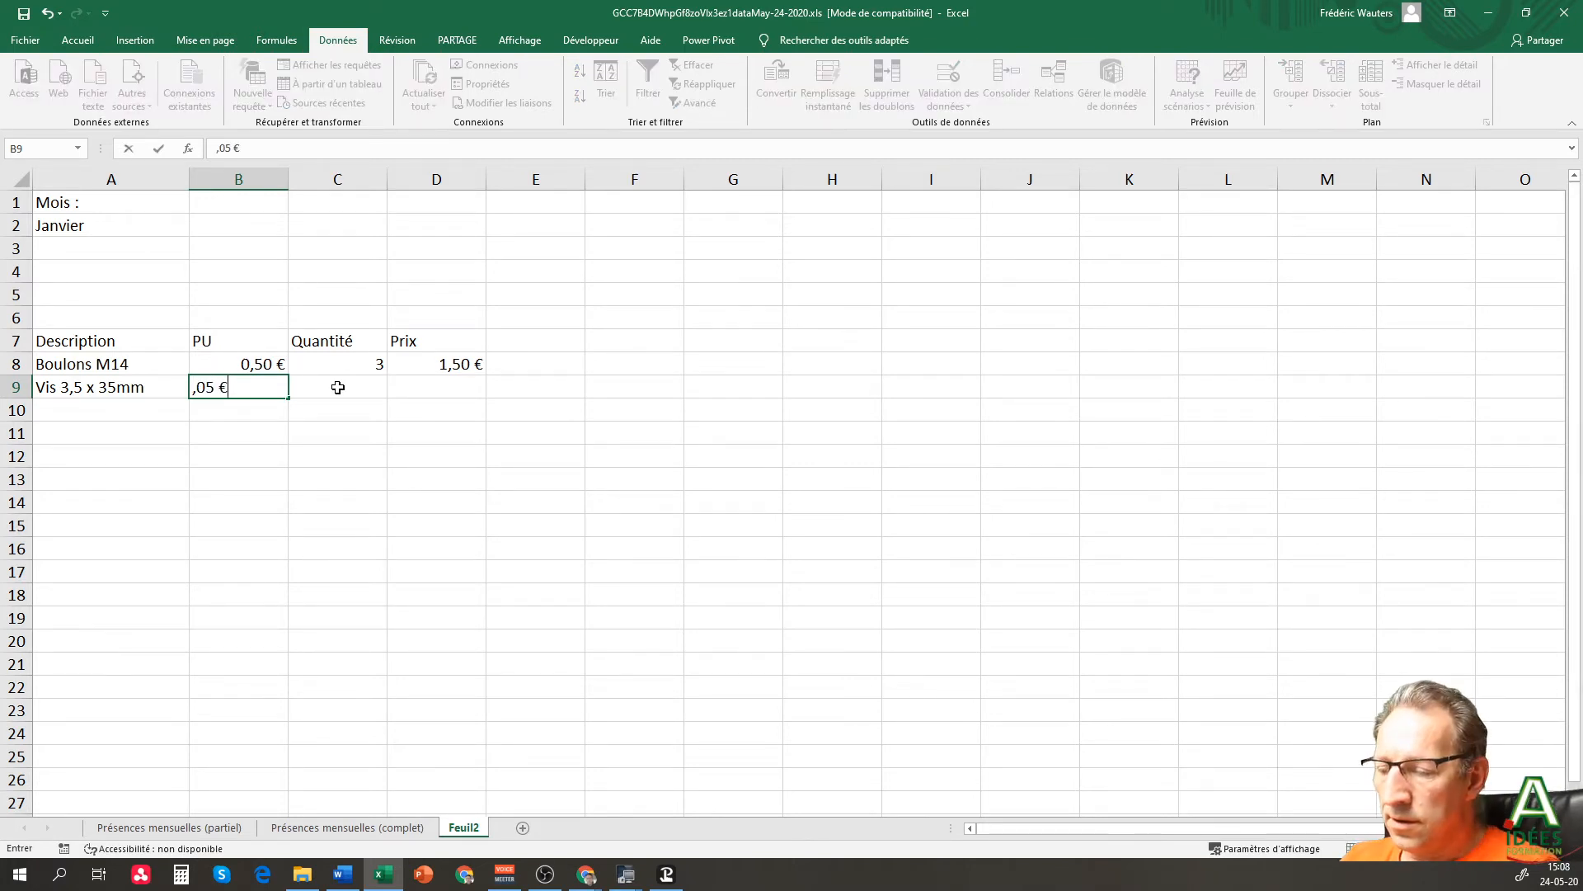
type("5 €")
key("Tab")
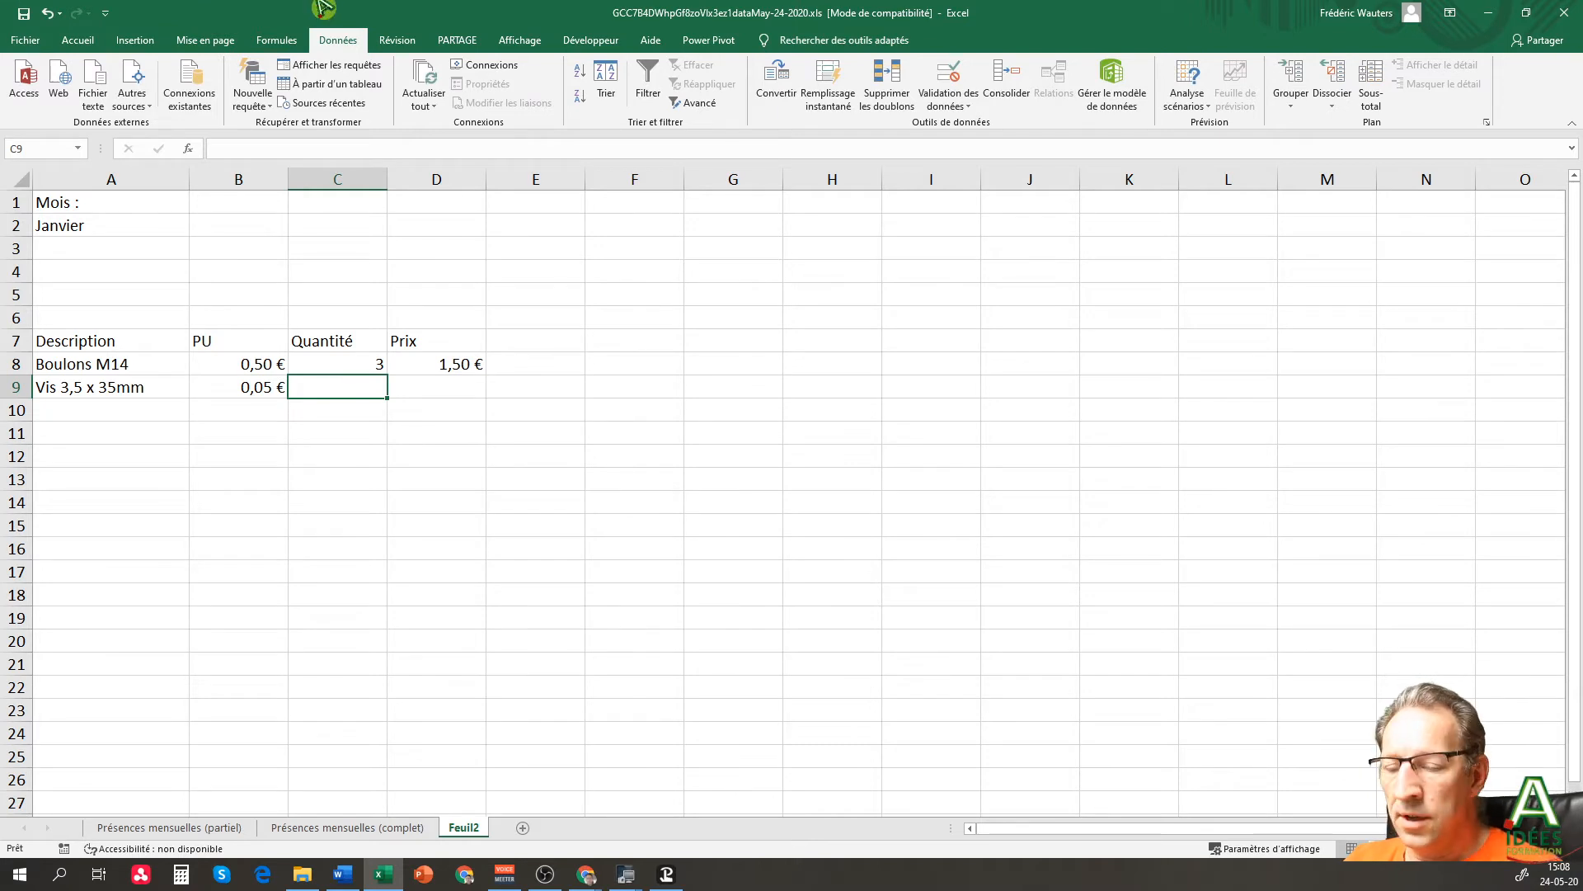
type("55")
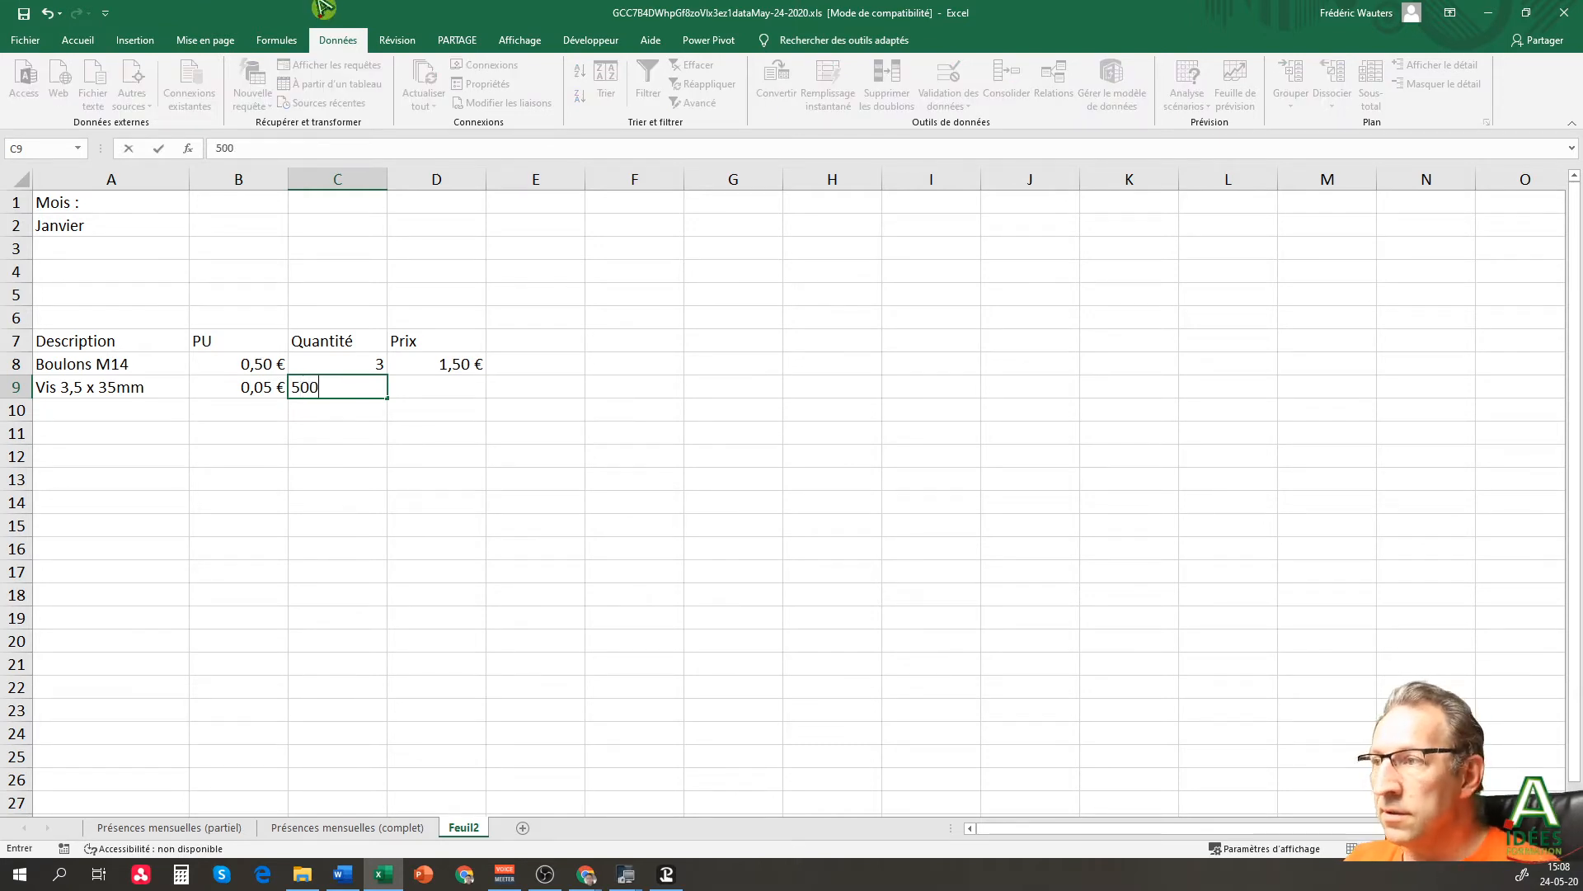
key("Tab")
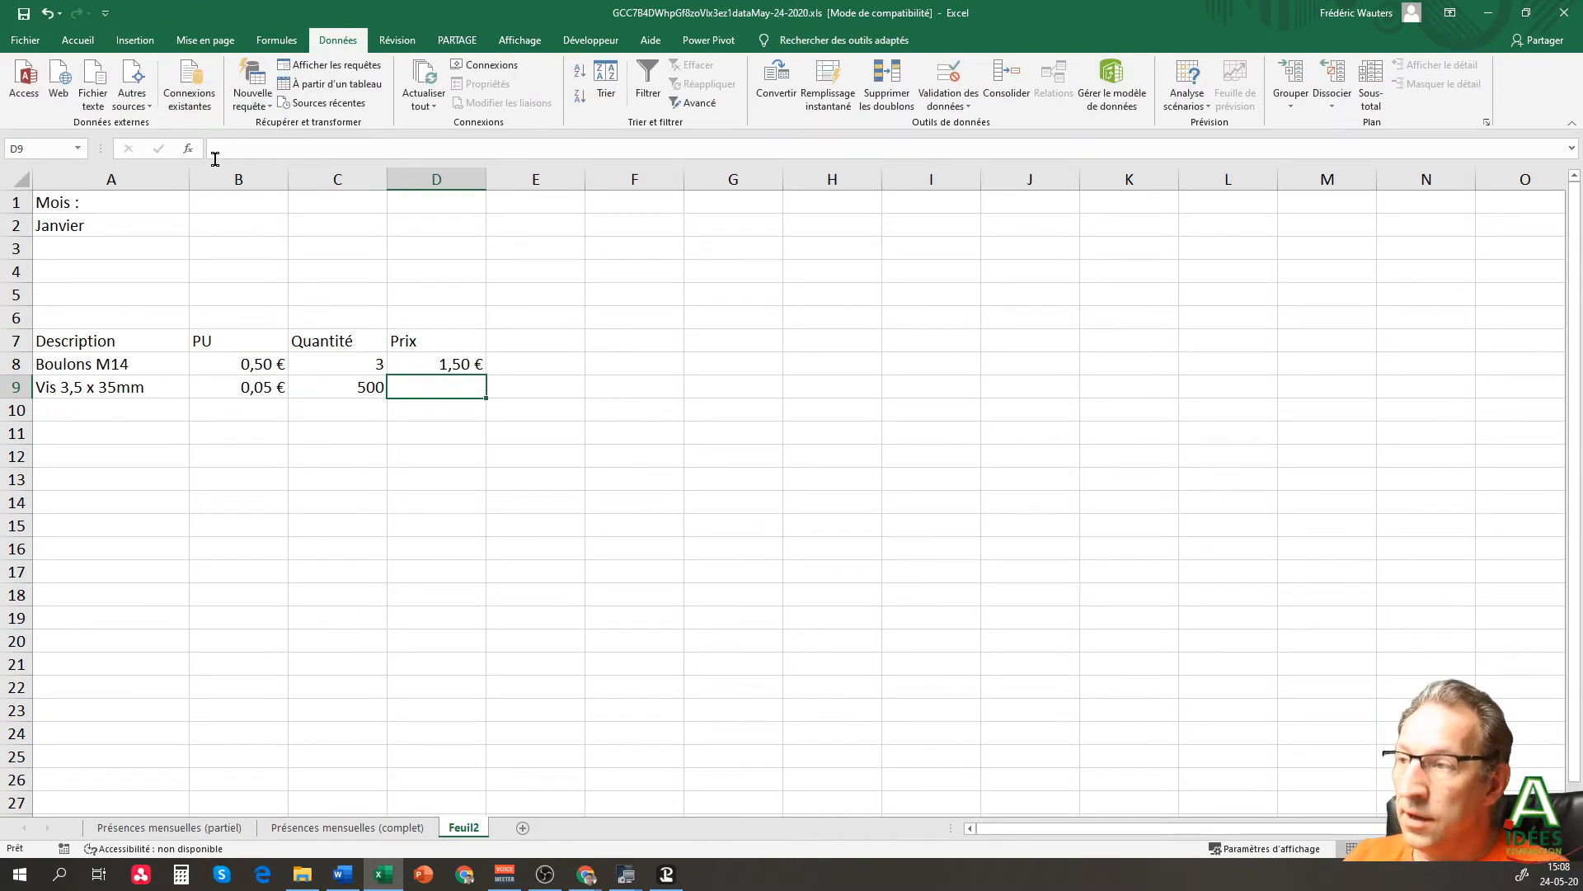
- Copy the price formula from cell D8 down to D9
type("=")
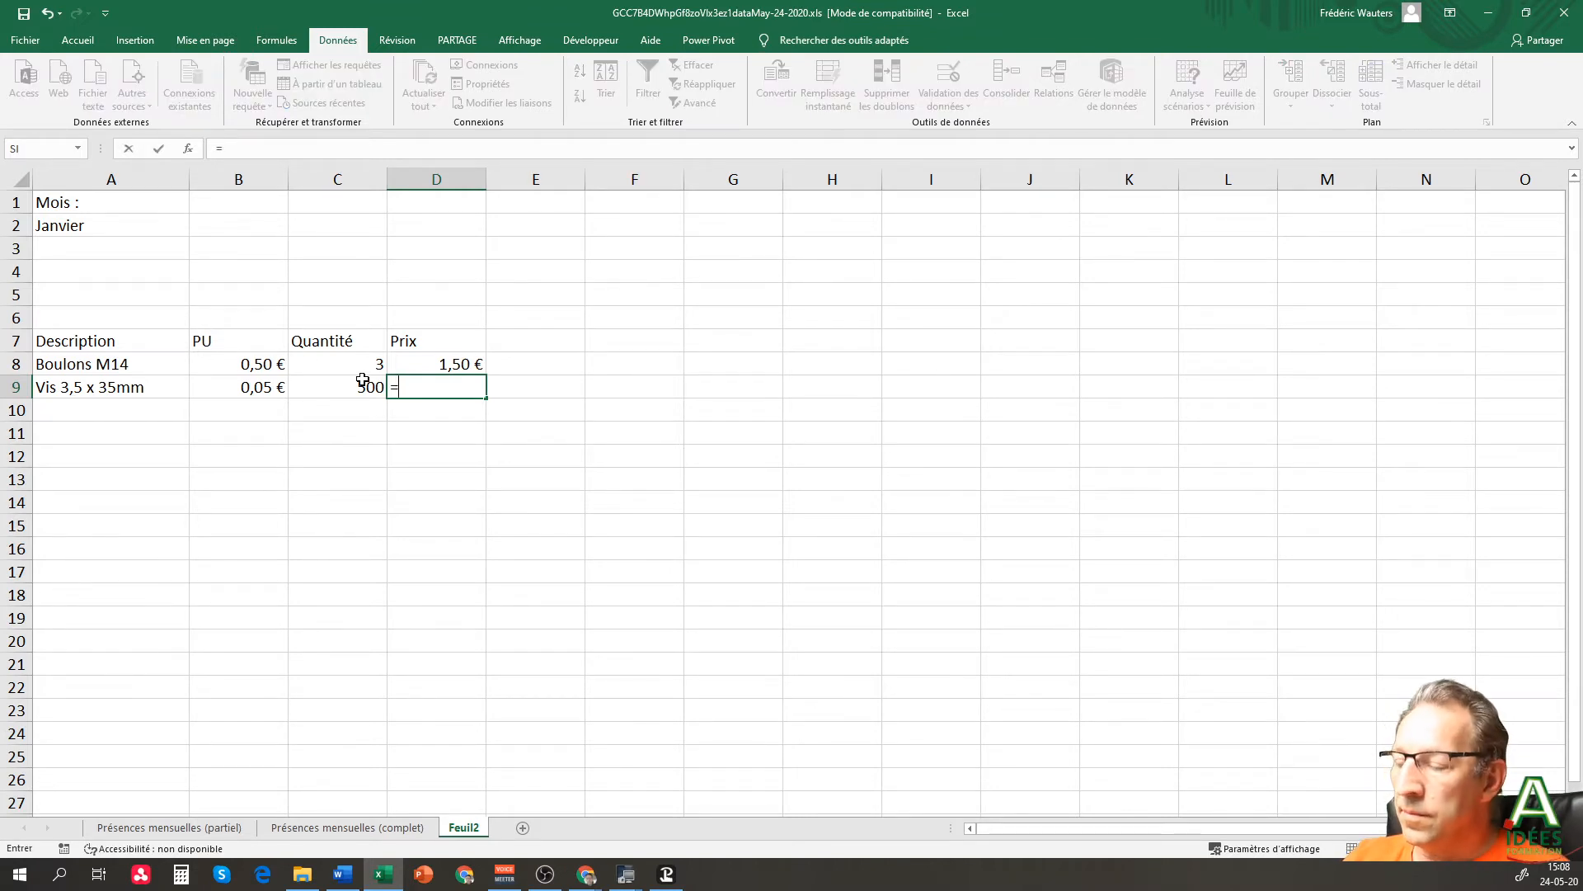
key("Escape")
left_click(465, 370)
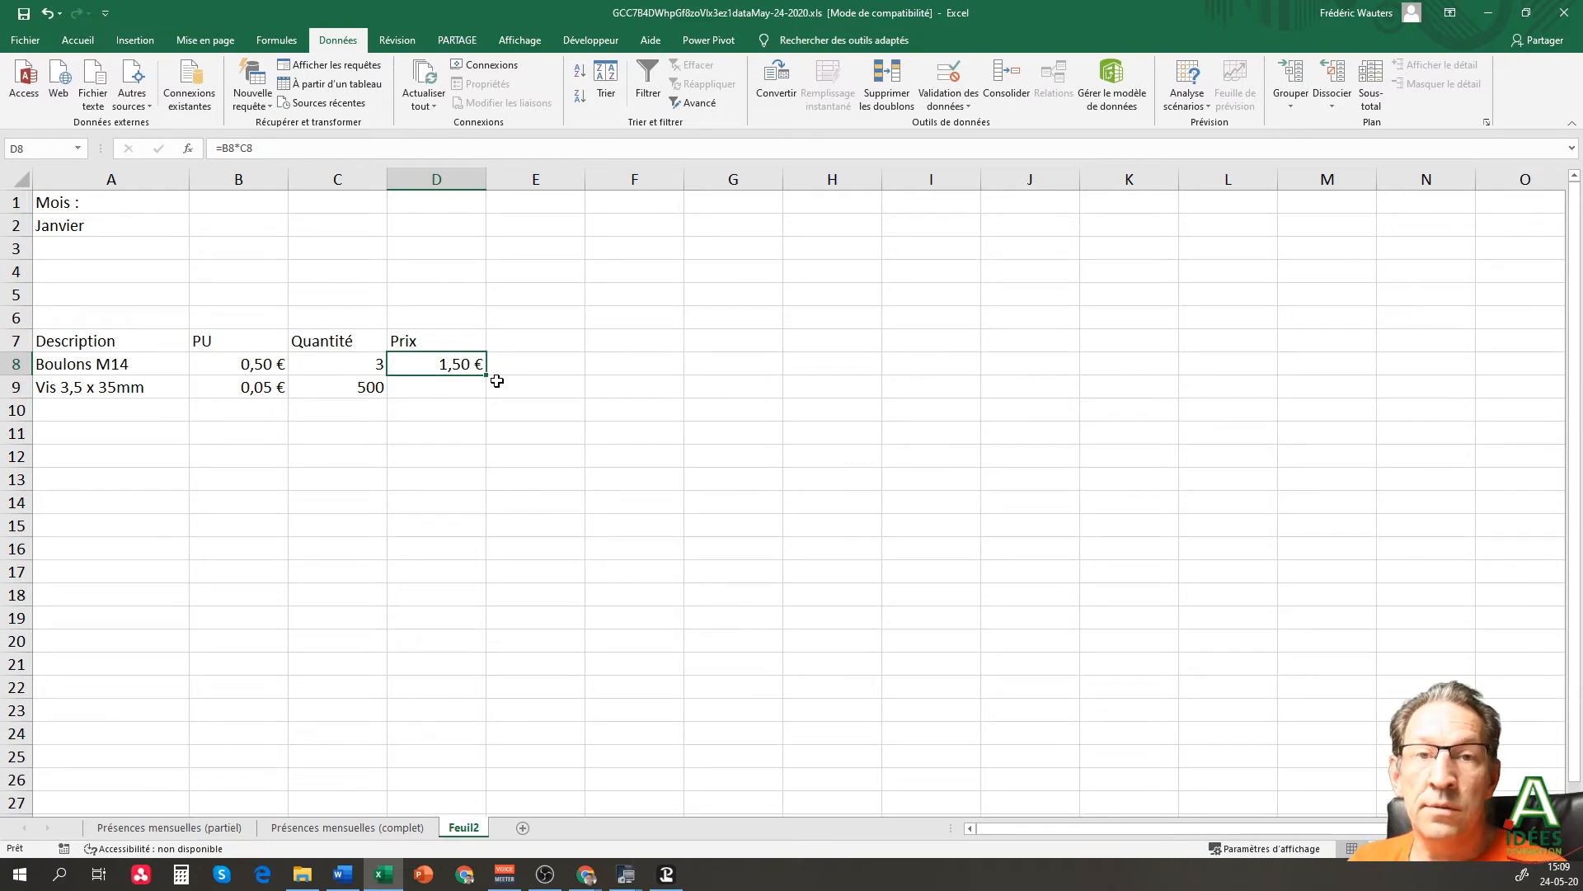
left_click_drag(487, 375, 485, 393)
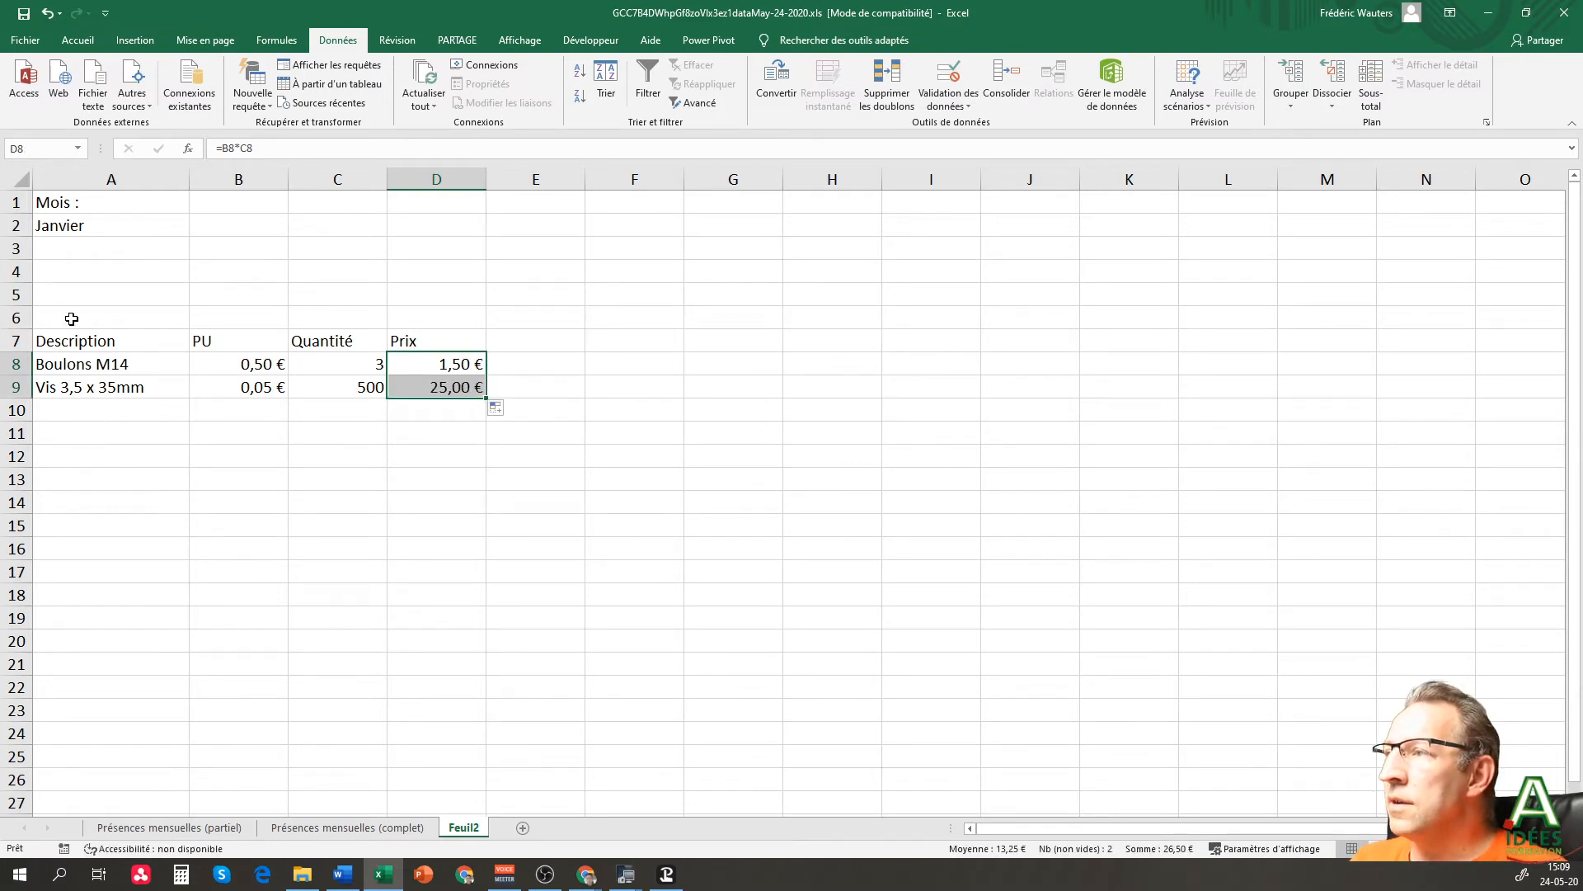
- Apply borders around all cells of the price table A7:D9
left_click_drag(66, 338, 444, 388)
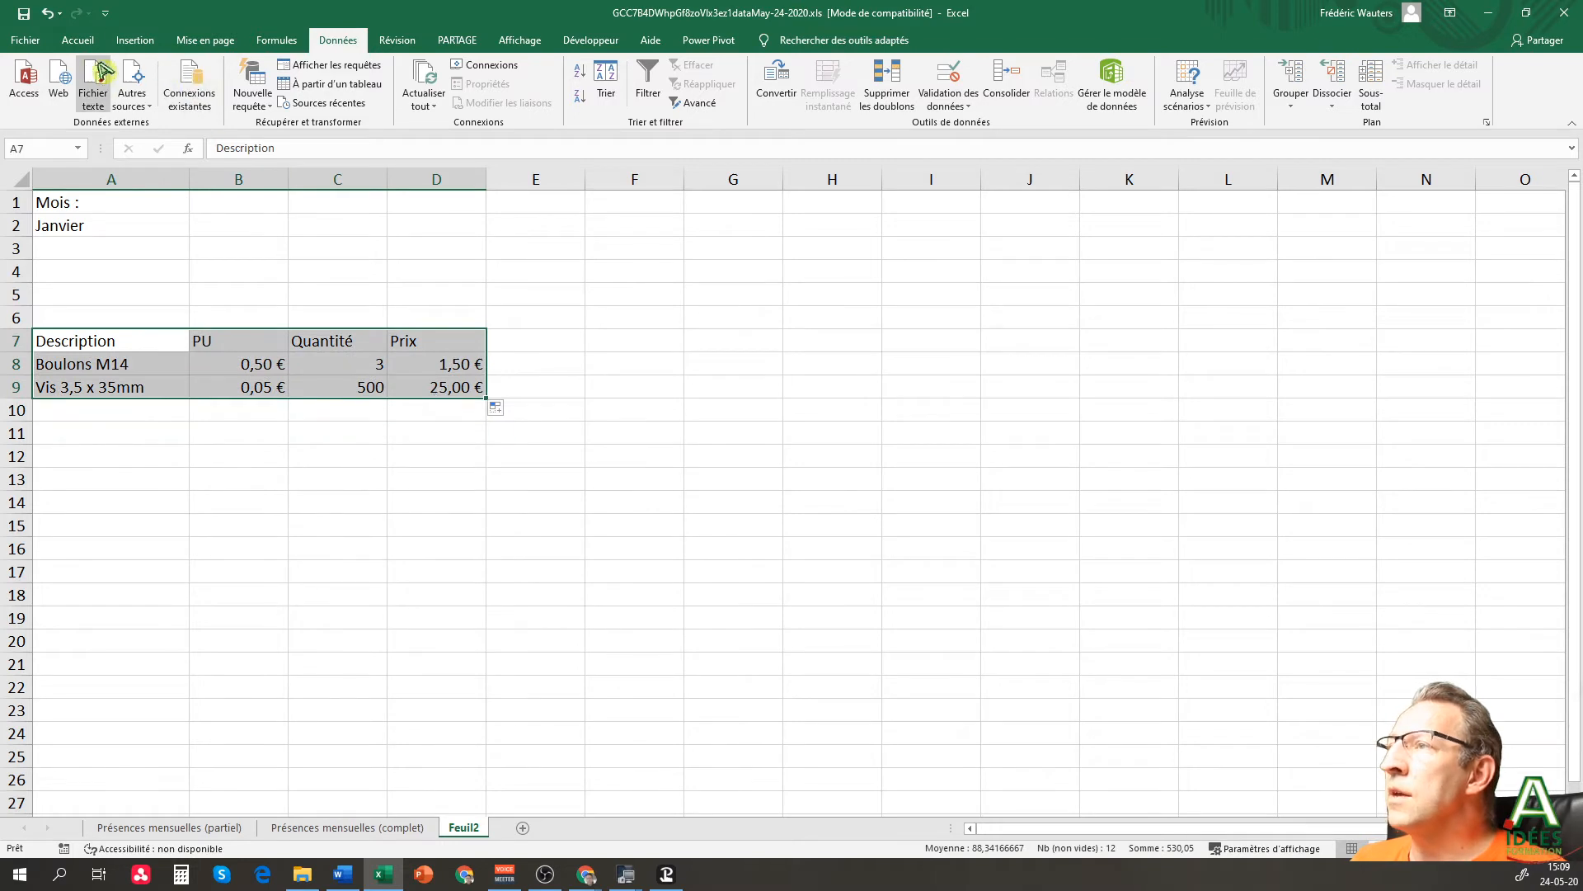
left_click(81, 41)
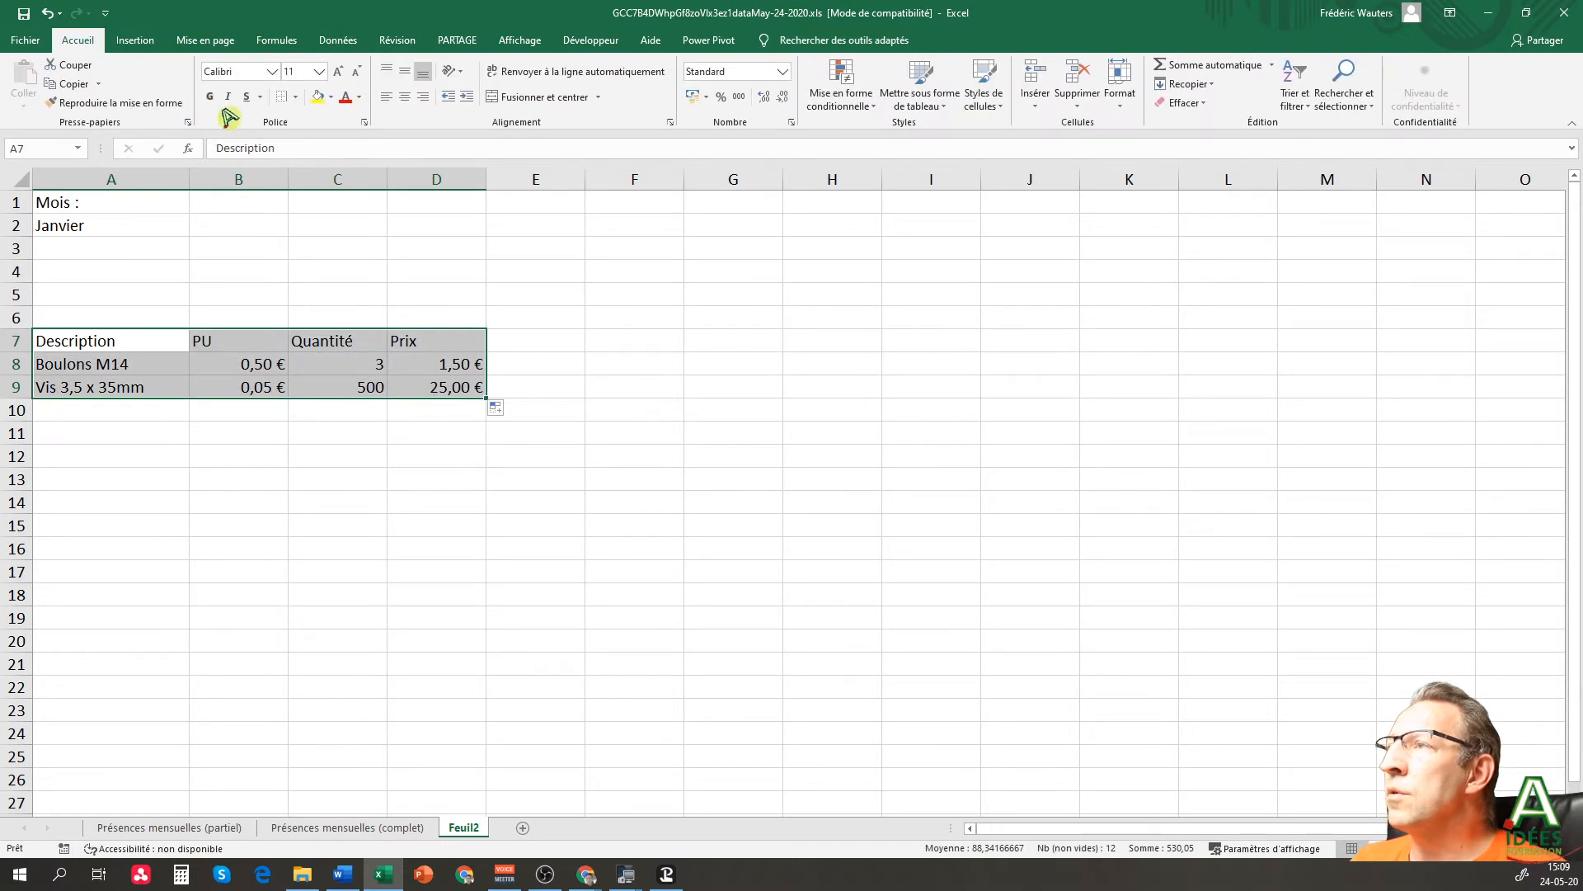
left_click(297, 96)
left_click(342, 235)
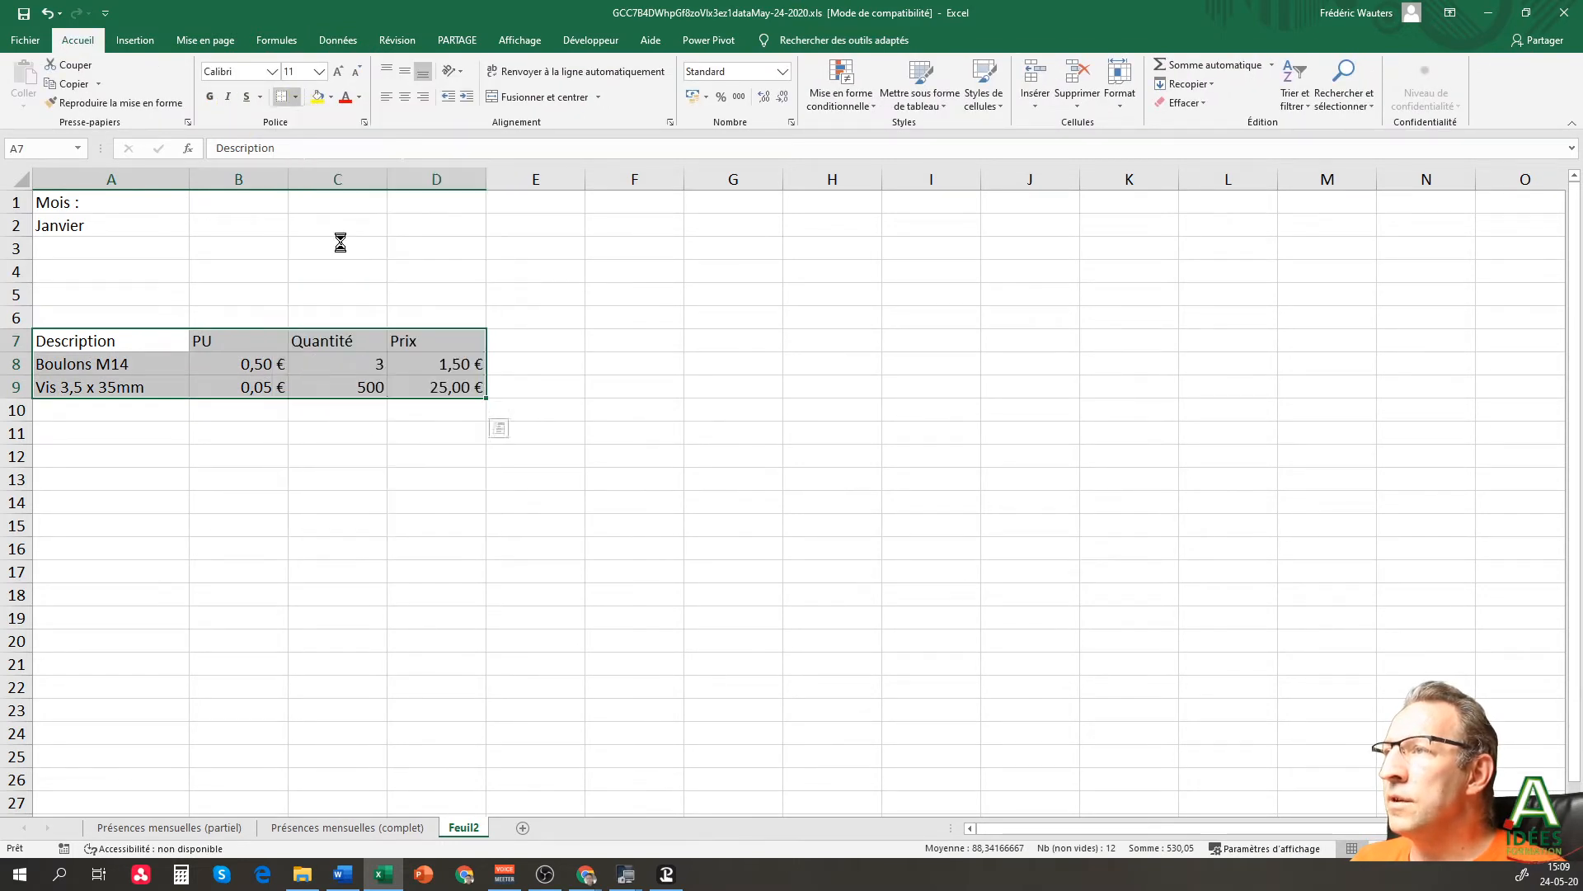
left_click(374, 429)
- Enter the label Total in cell C10 and sum D8:D9 in cell D10 with AutoSum
left_click(328, 410)
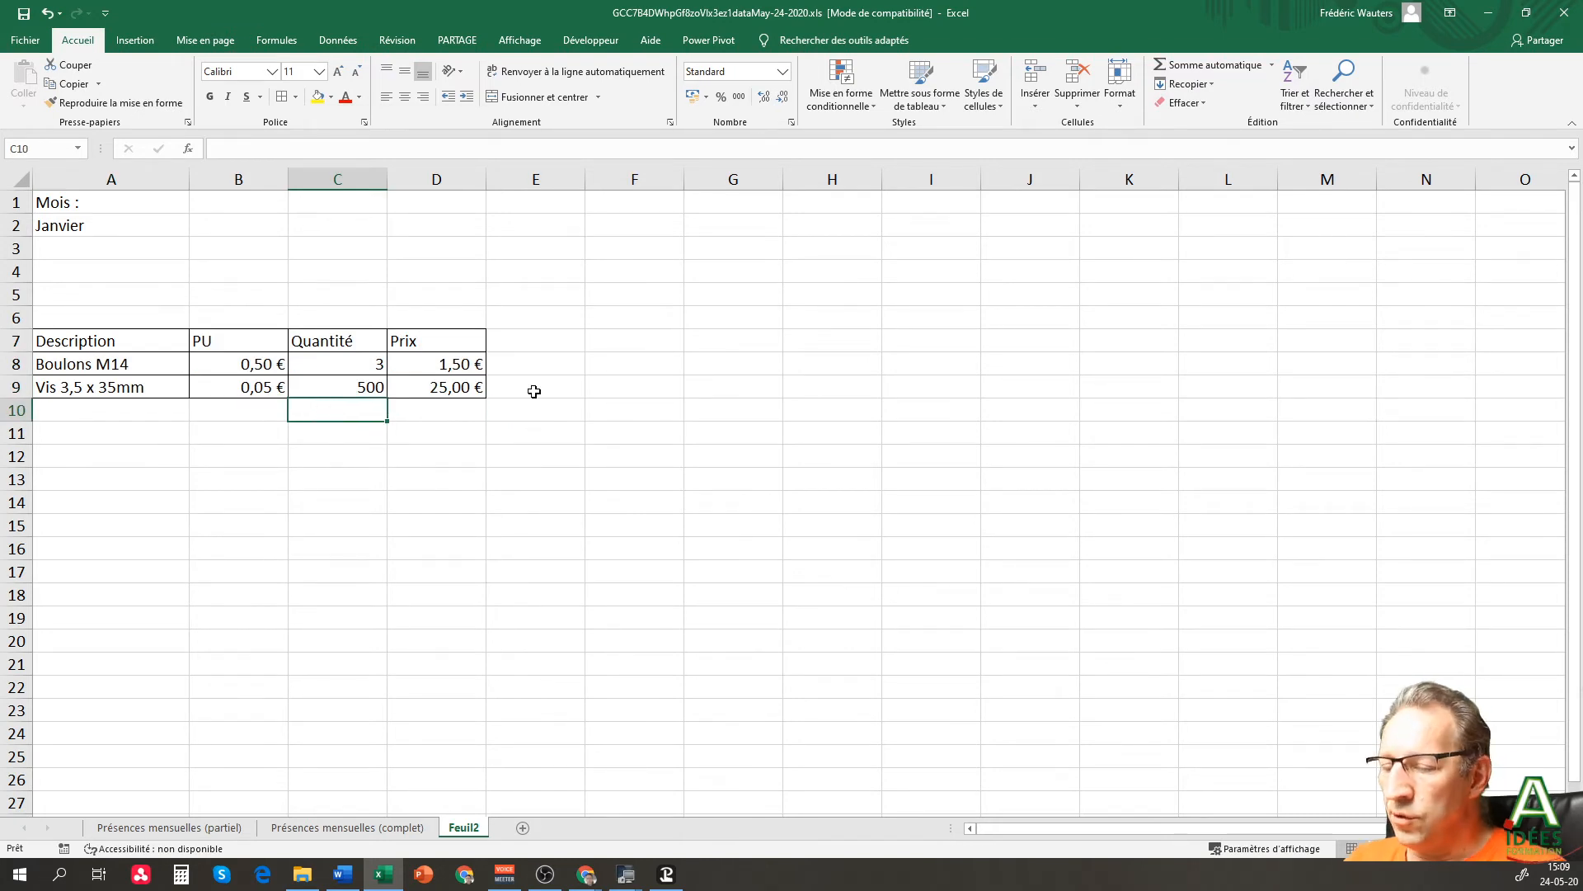
type("Total")
key("Tab")
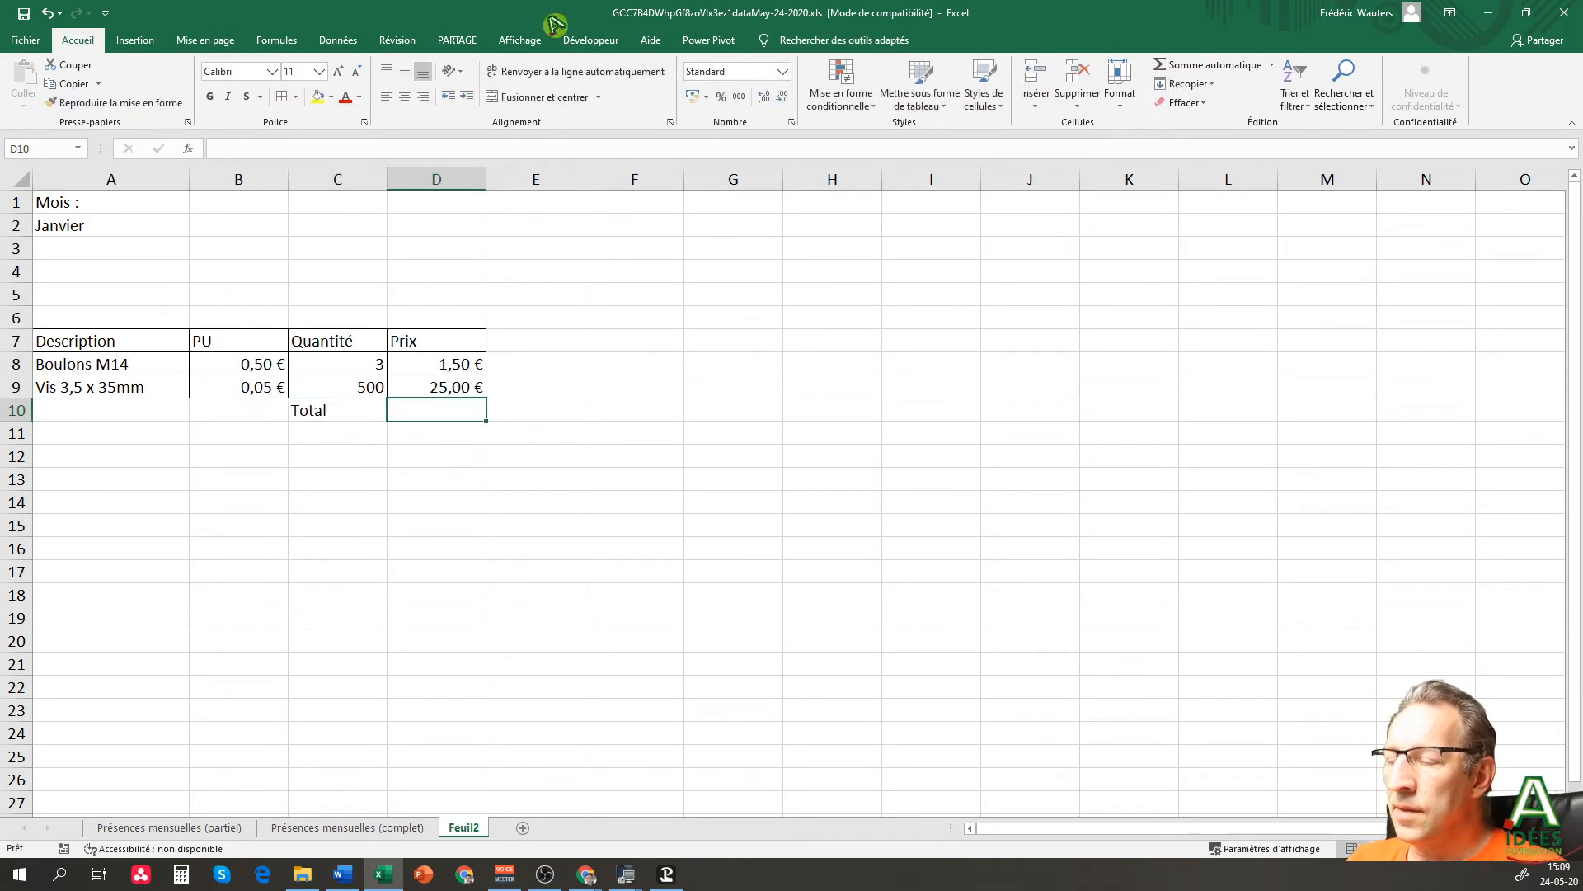
left_click(1218, 69)
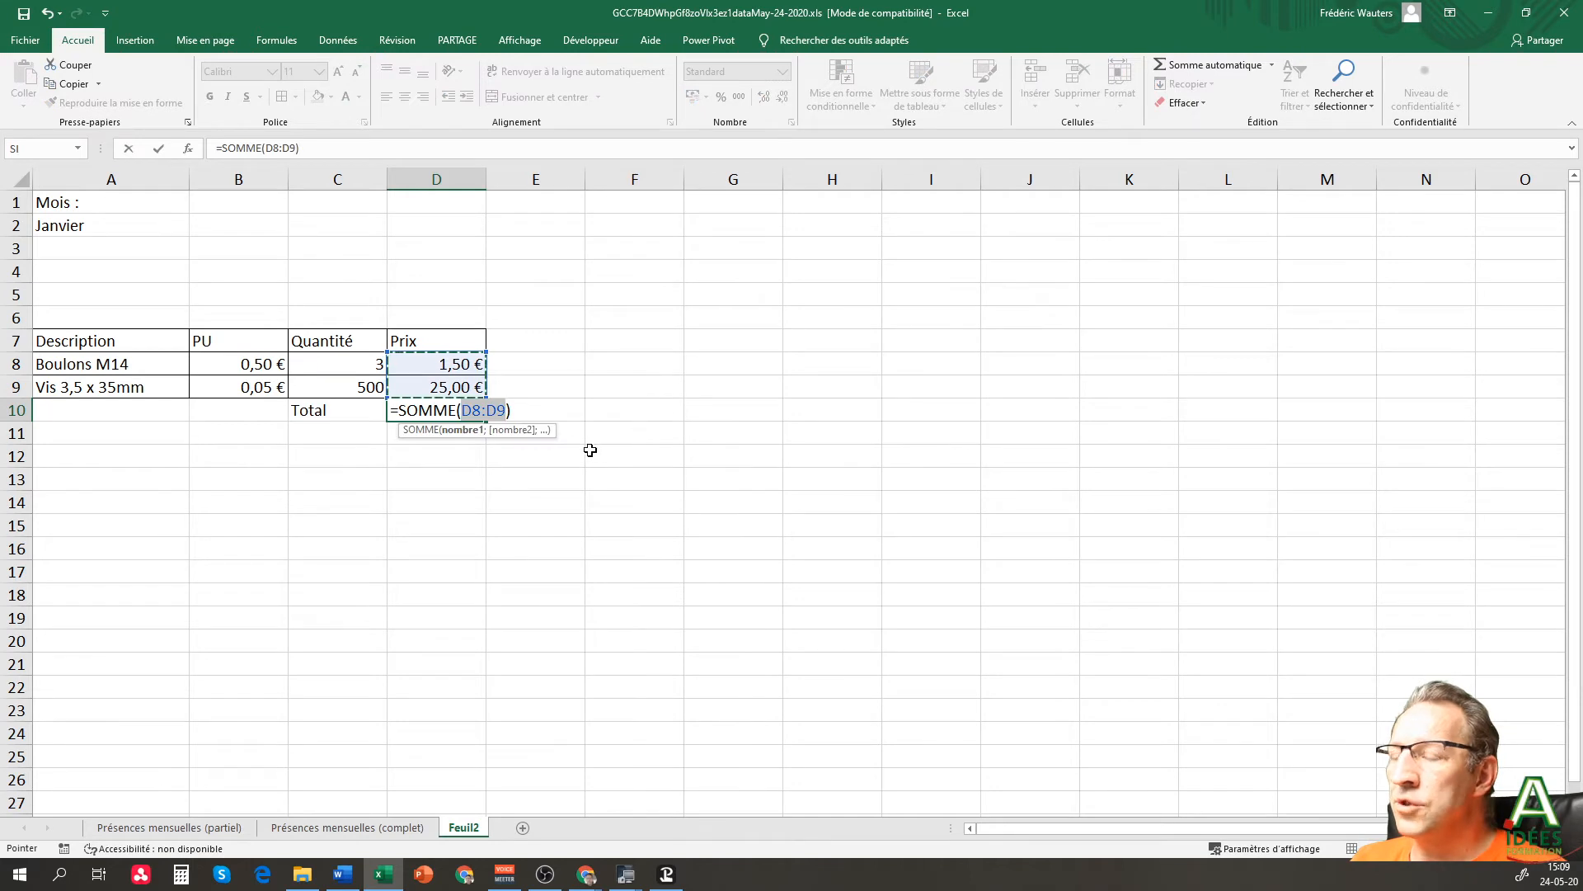
key("Return")
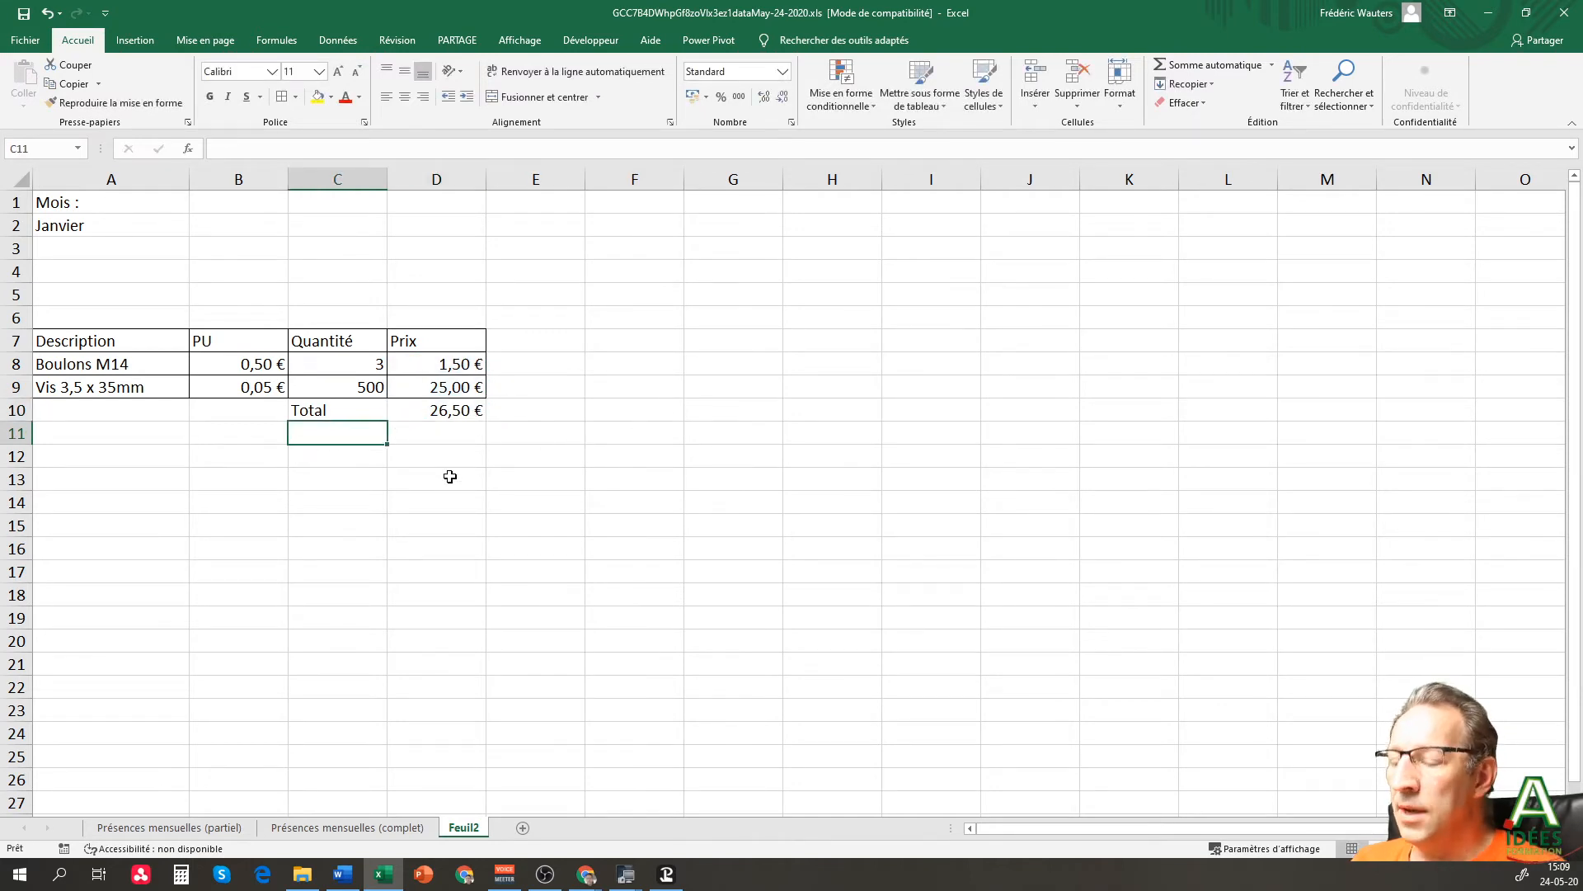
- Enter the label TVA in cell C11 under Total
type("Tva")
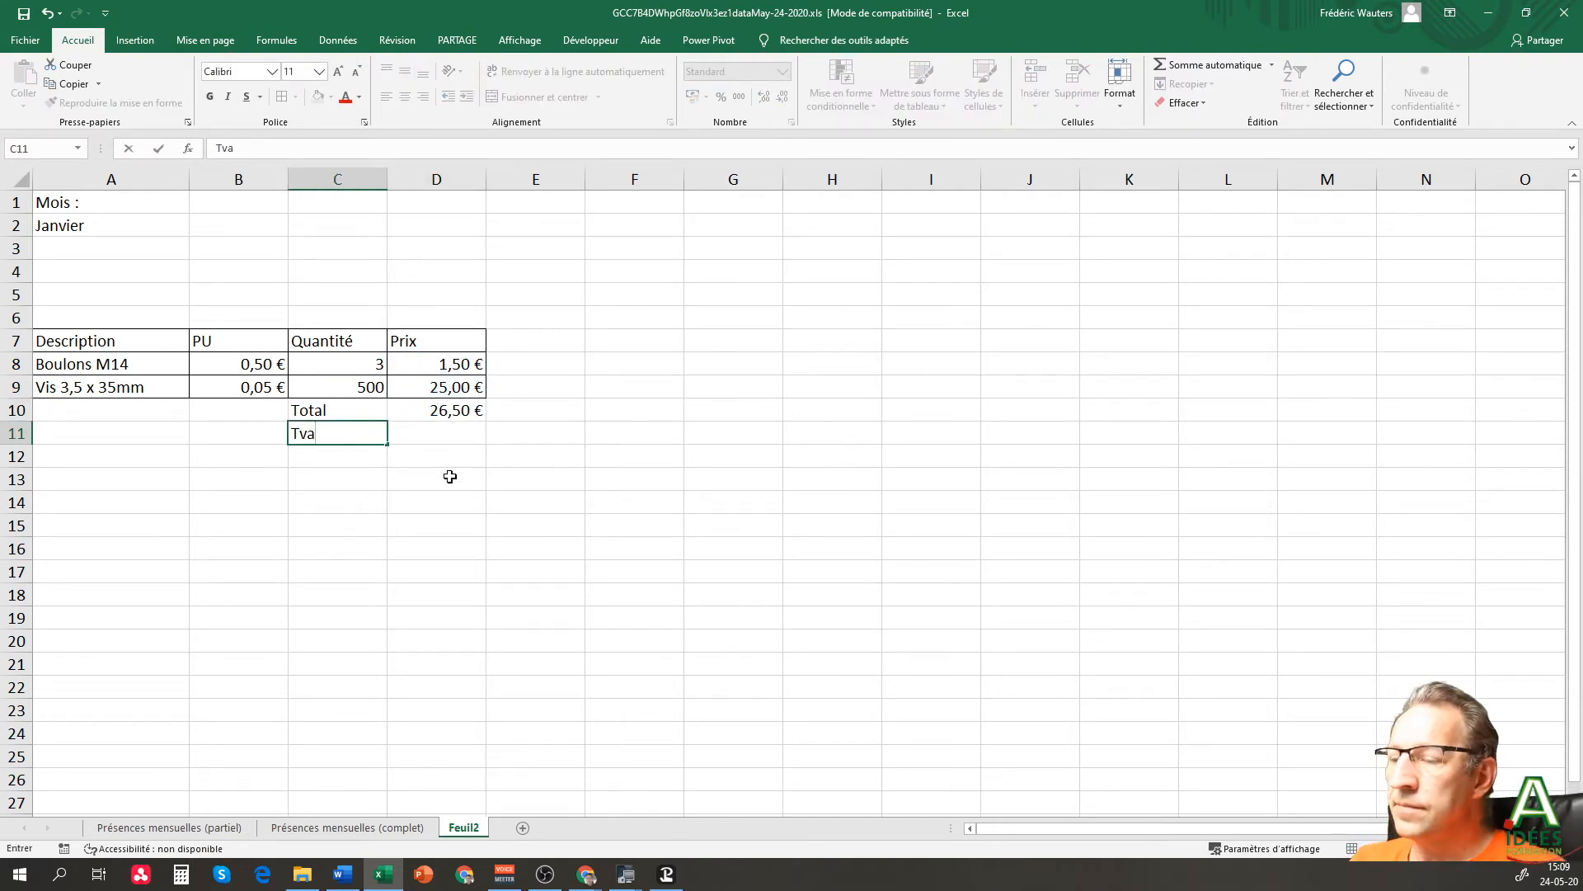
type("VA")
key("Tab")
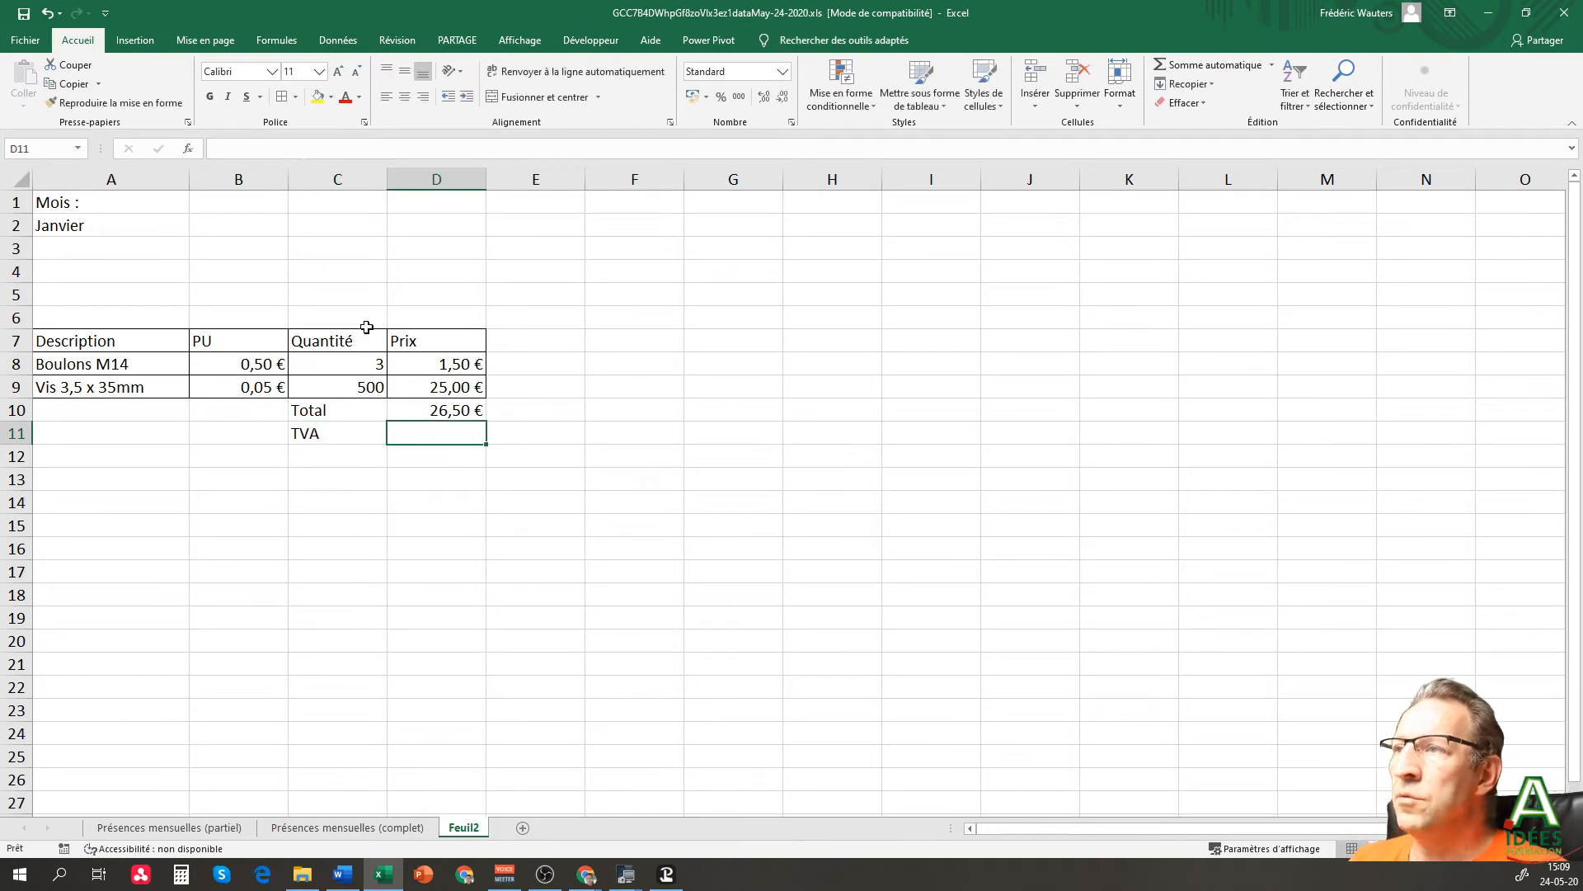
- Enter the label TVA : in cell C4 and the rate 21% in cell D4
left_click(443, 273)
left_click(352, 272)
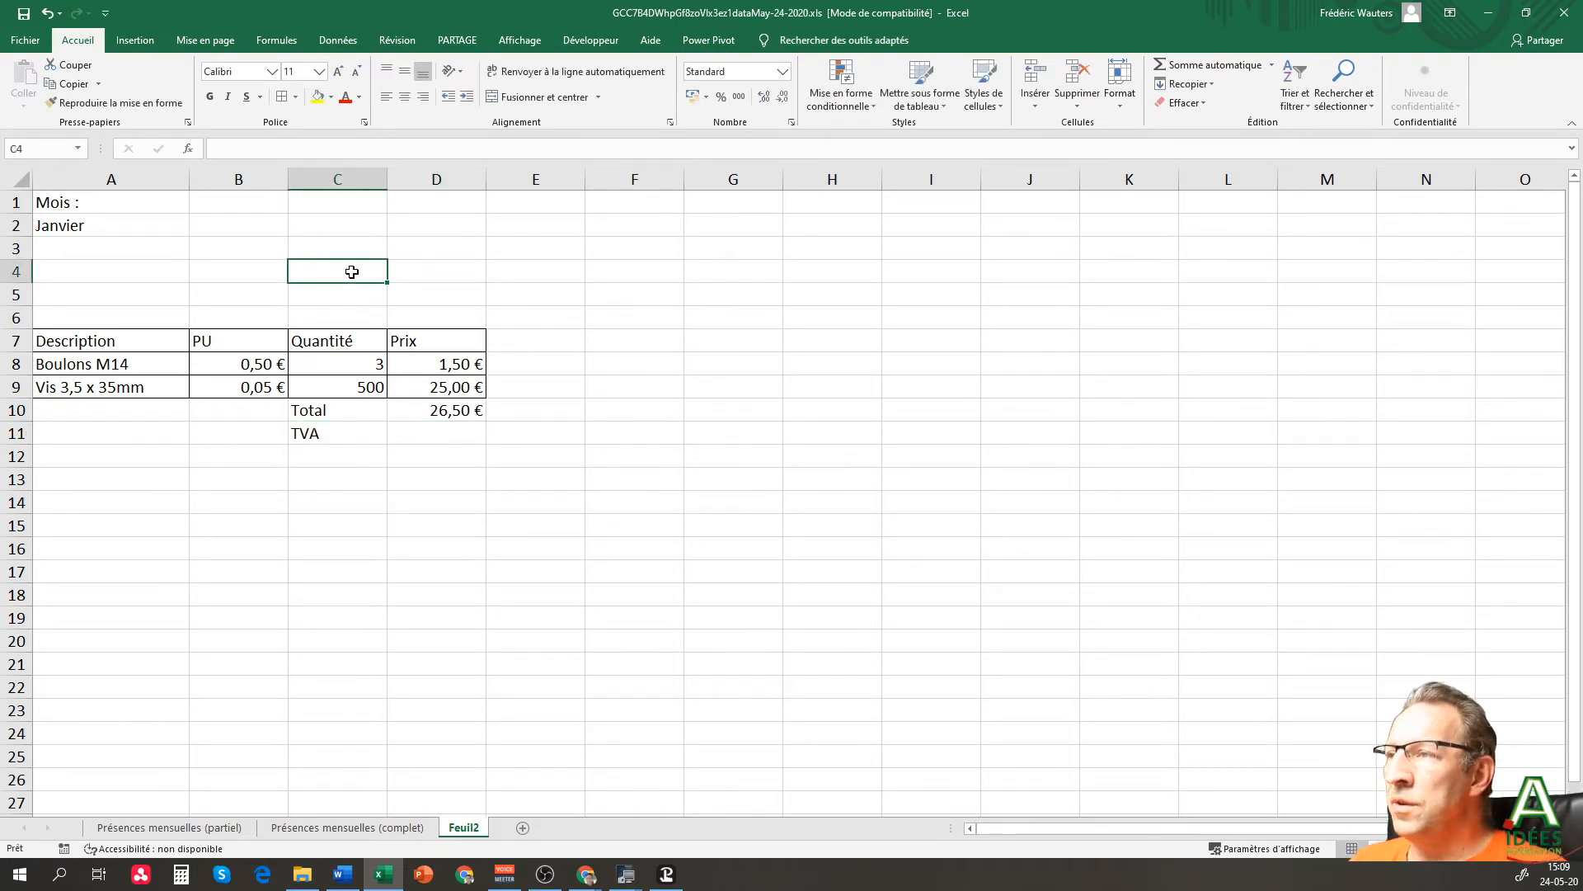
type("T")
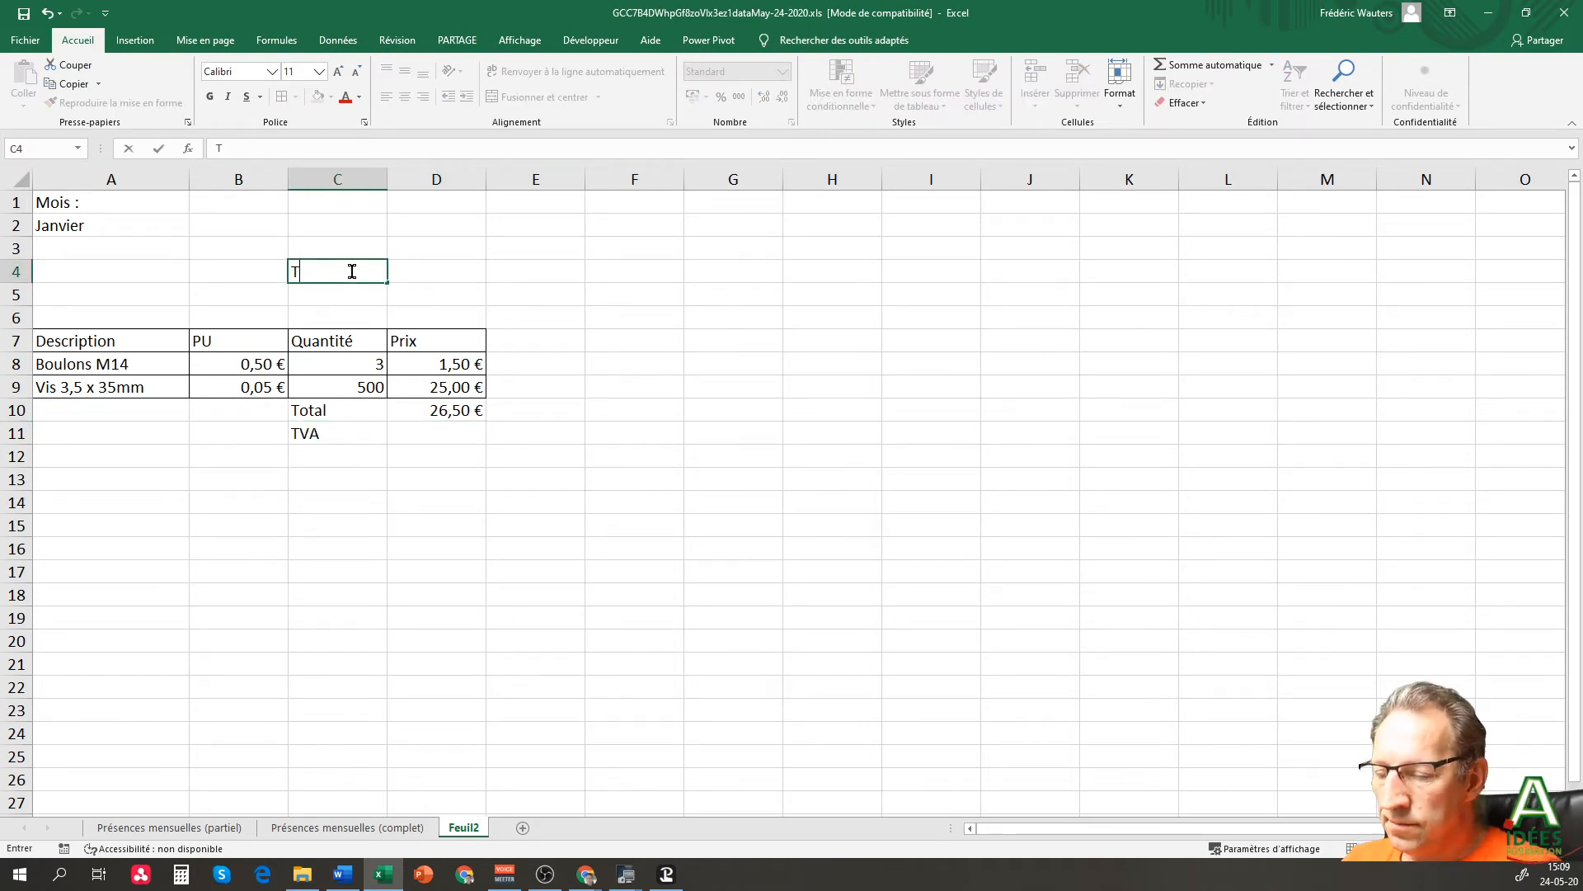
type("vaVA :")
key("Tab")
type("21%")
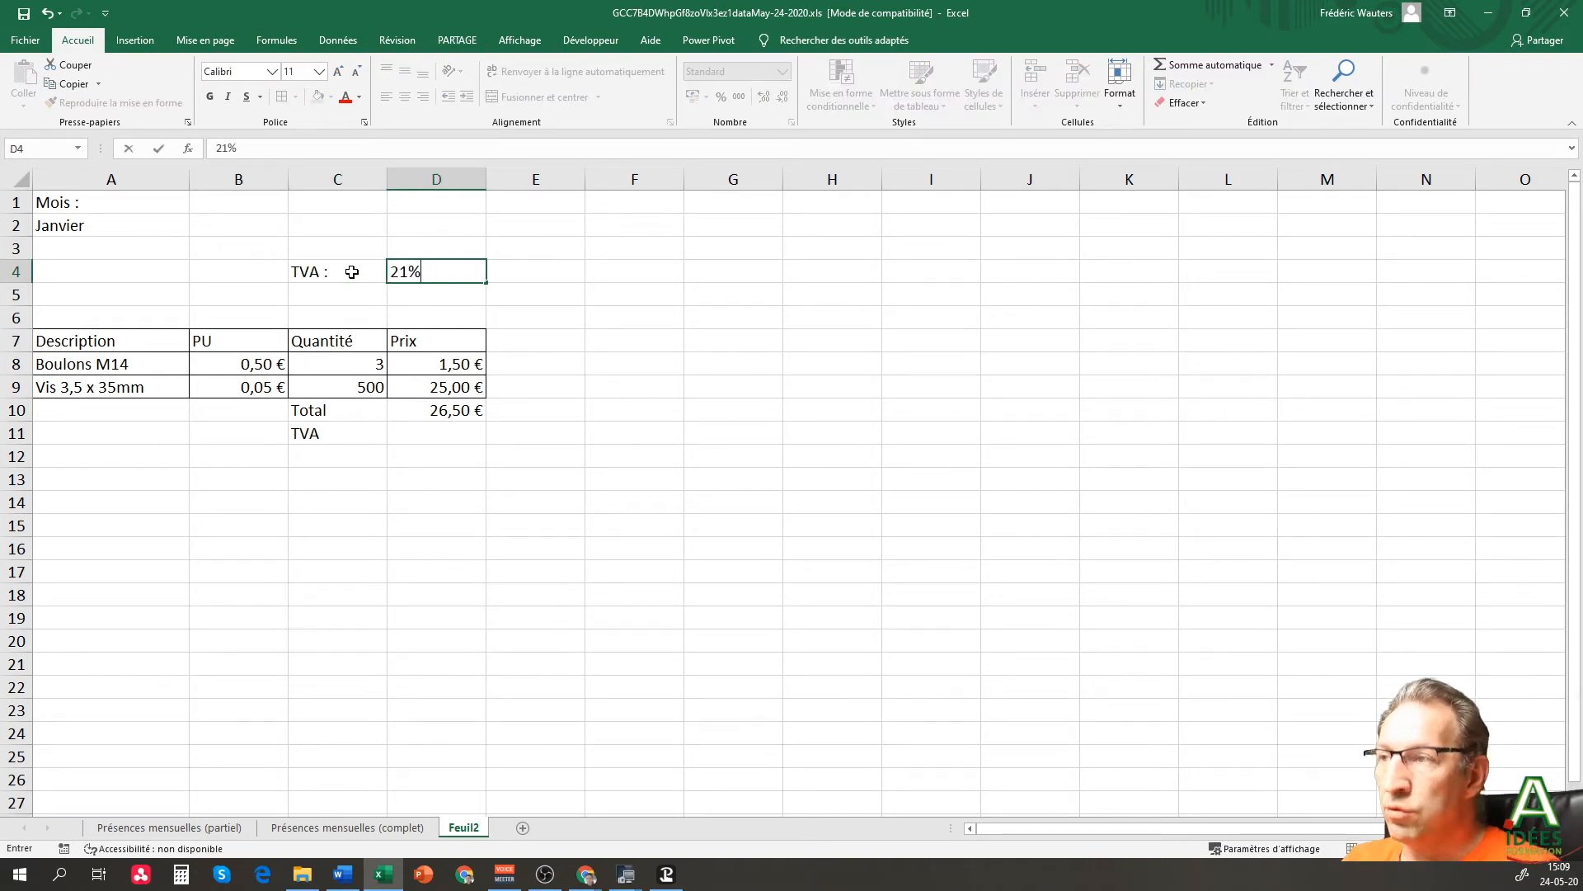
key("Return")
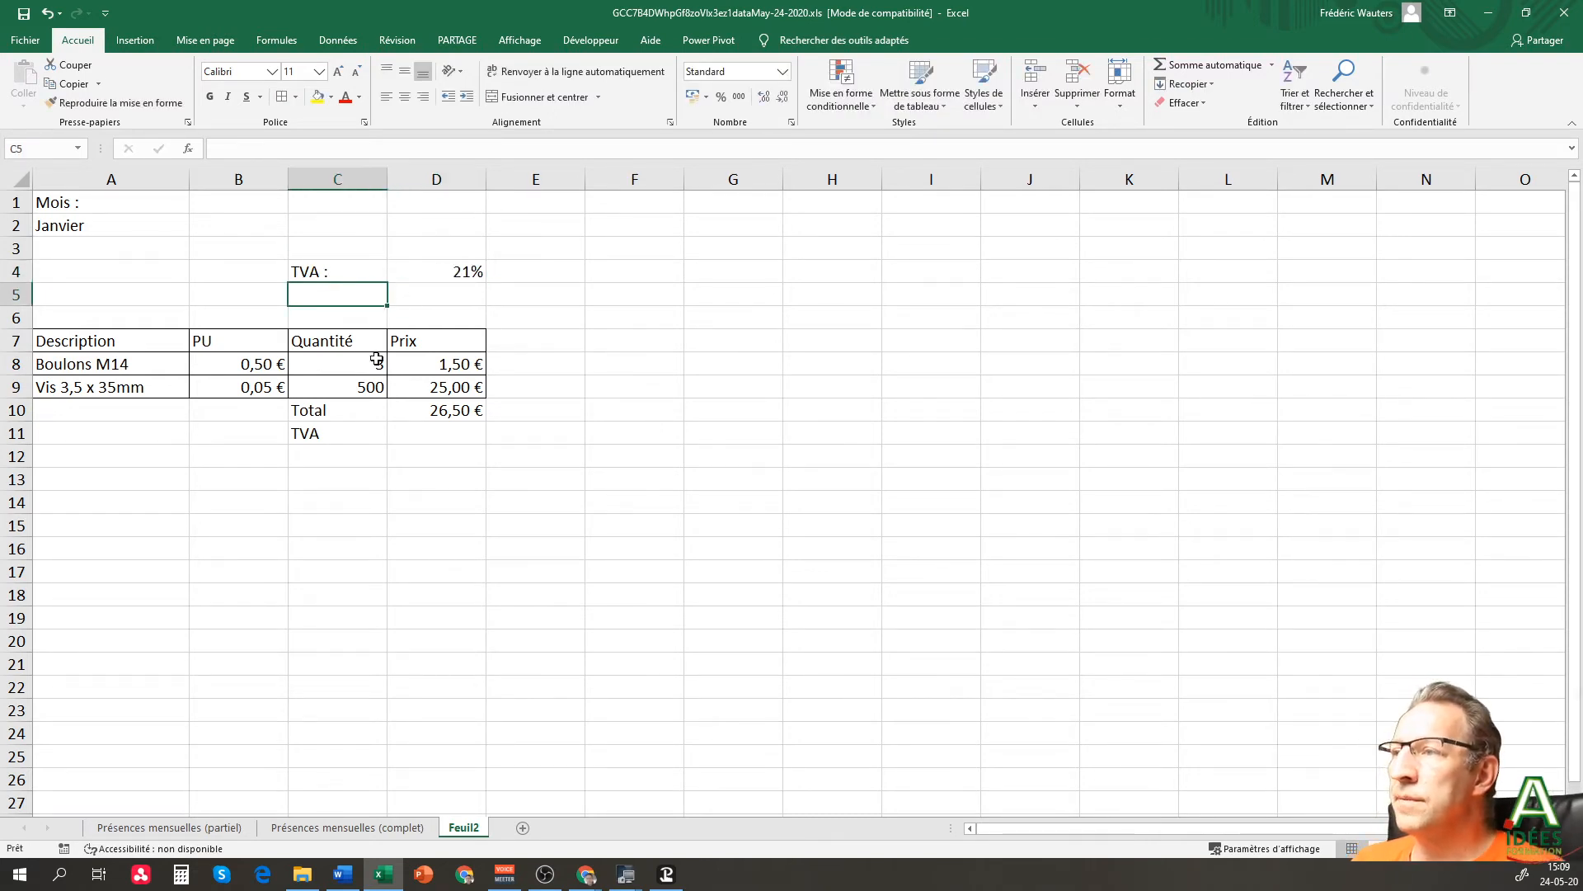
- Calculate the TVA amount in cell D11 with the formula =D10*D4
left_click(454, 433)
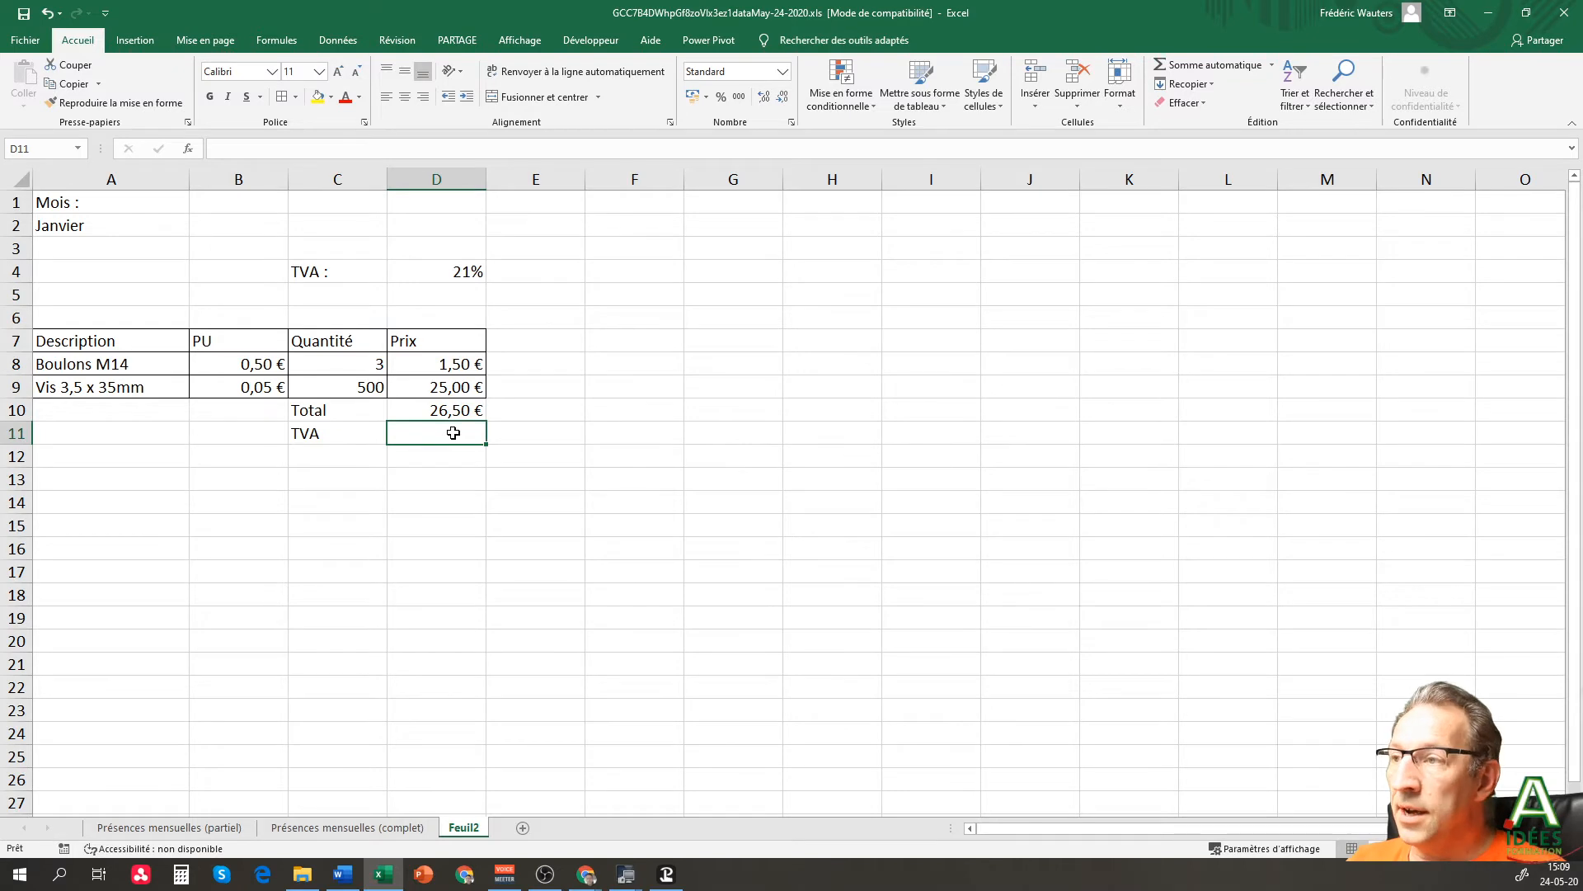
type("=")
left_click(452, 410)
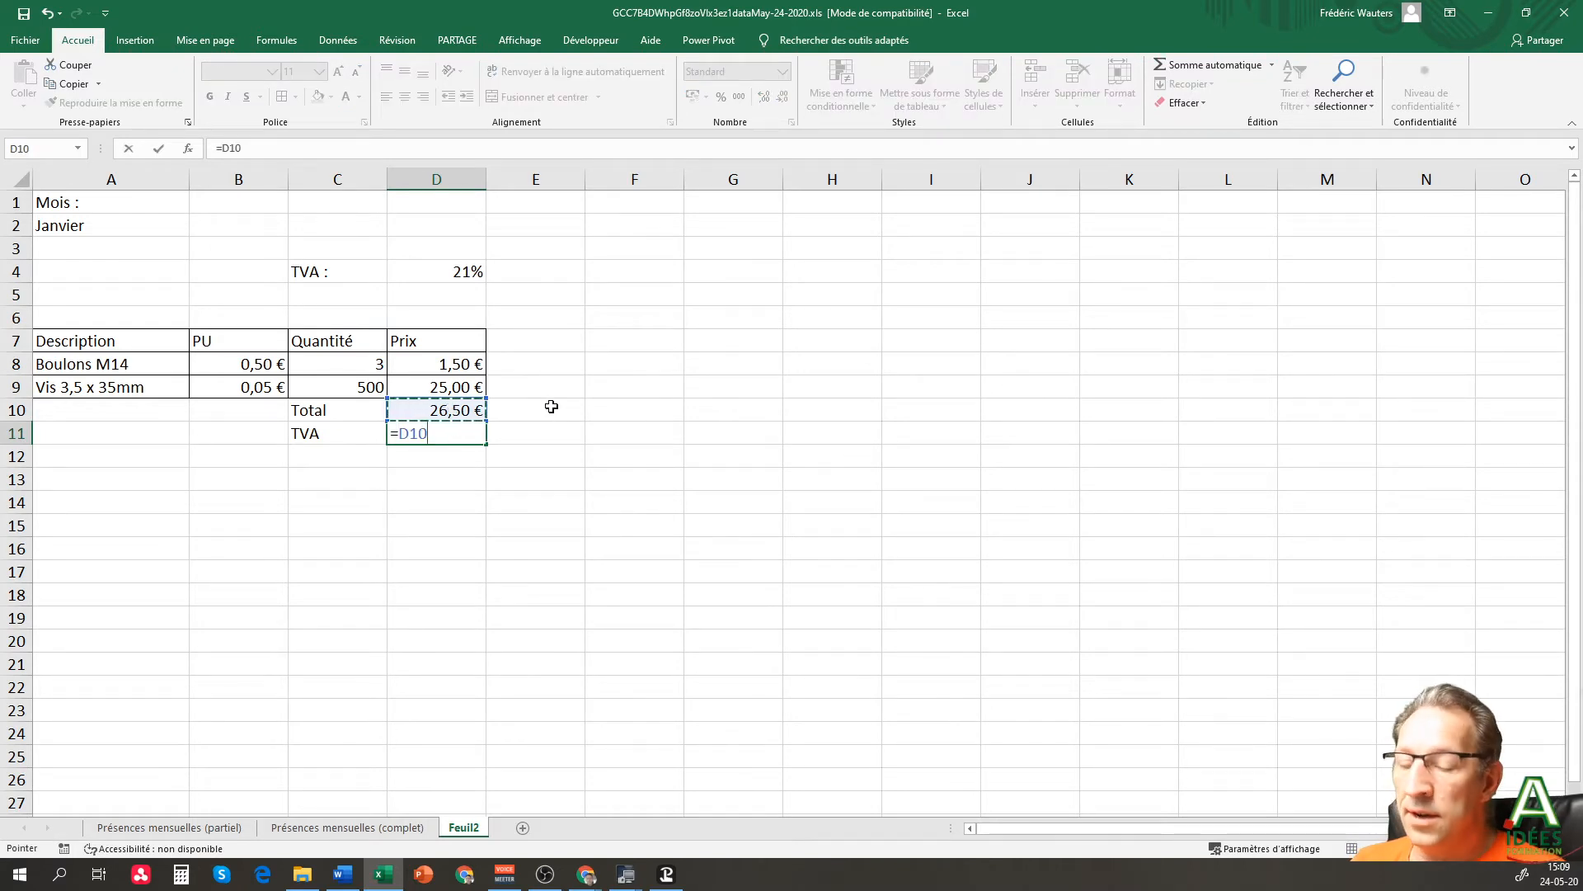
type("*")
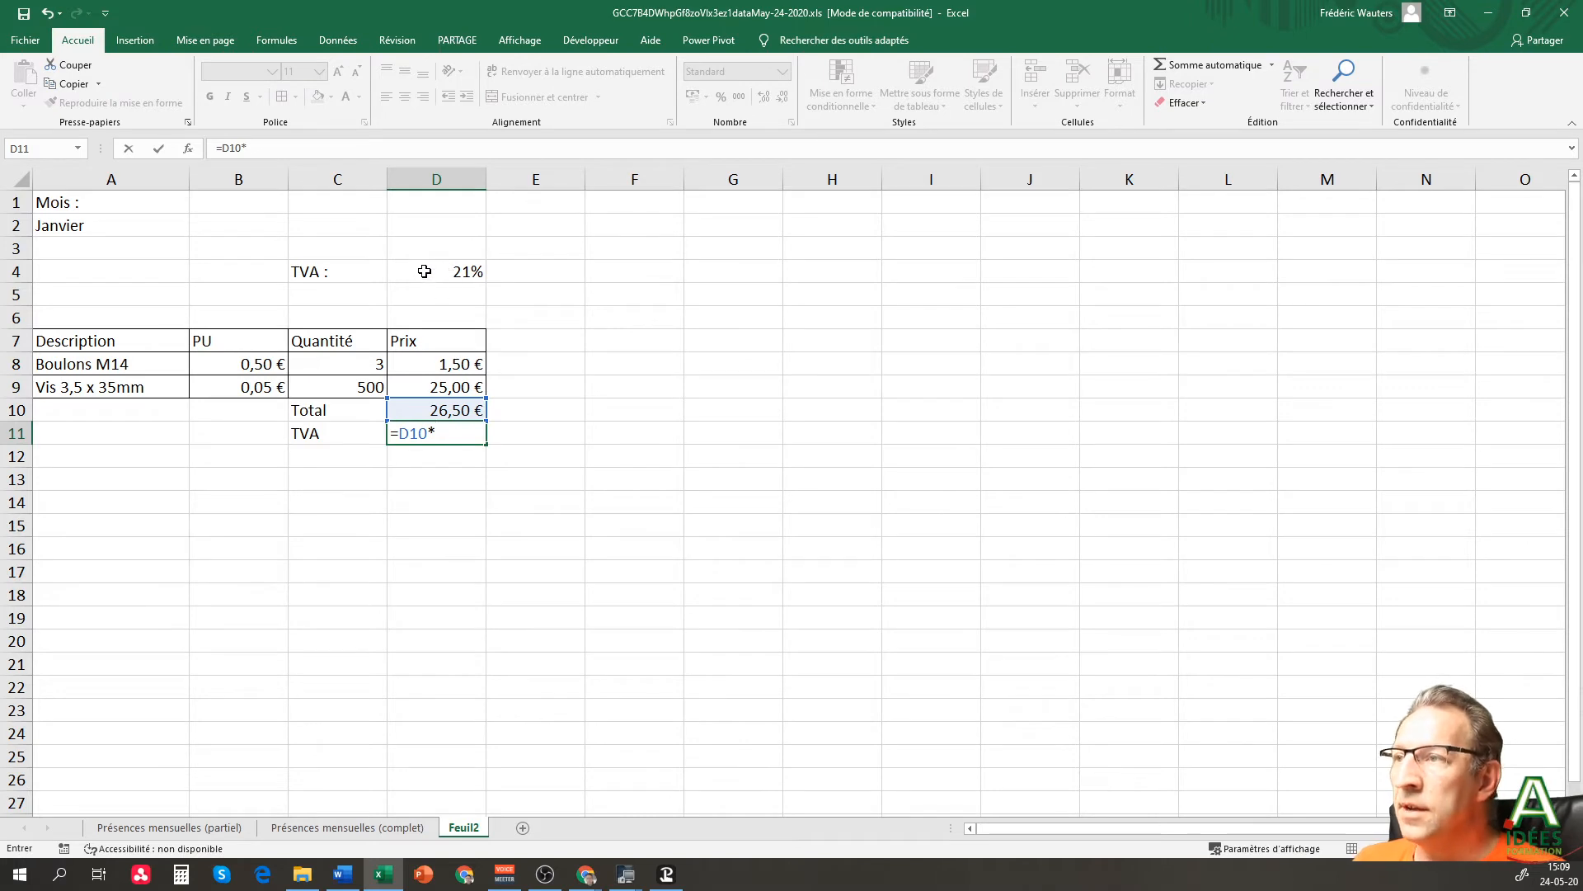
left_click(425, 271)
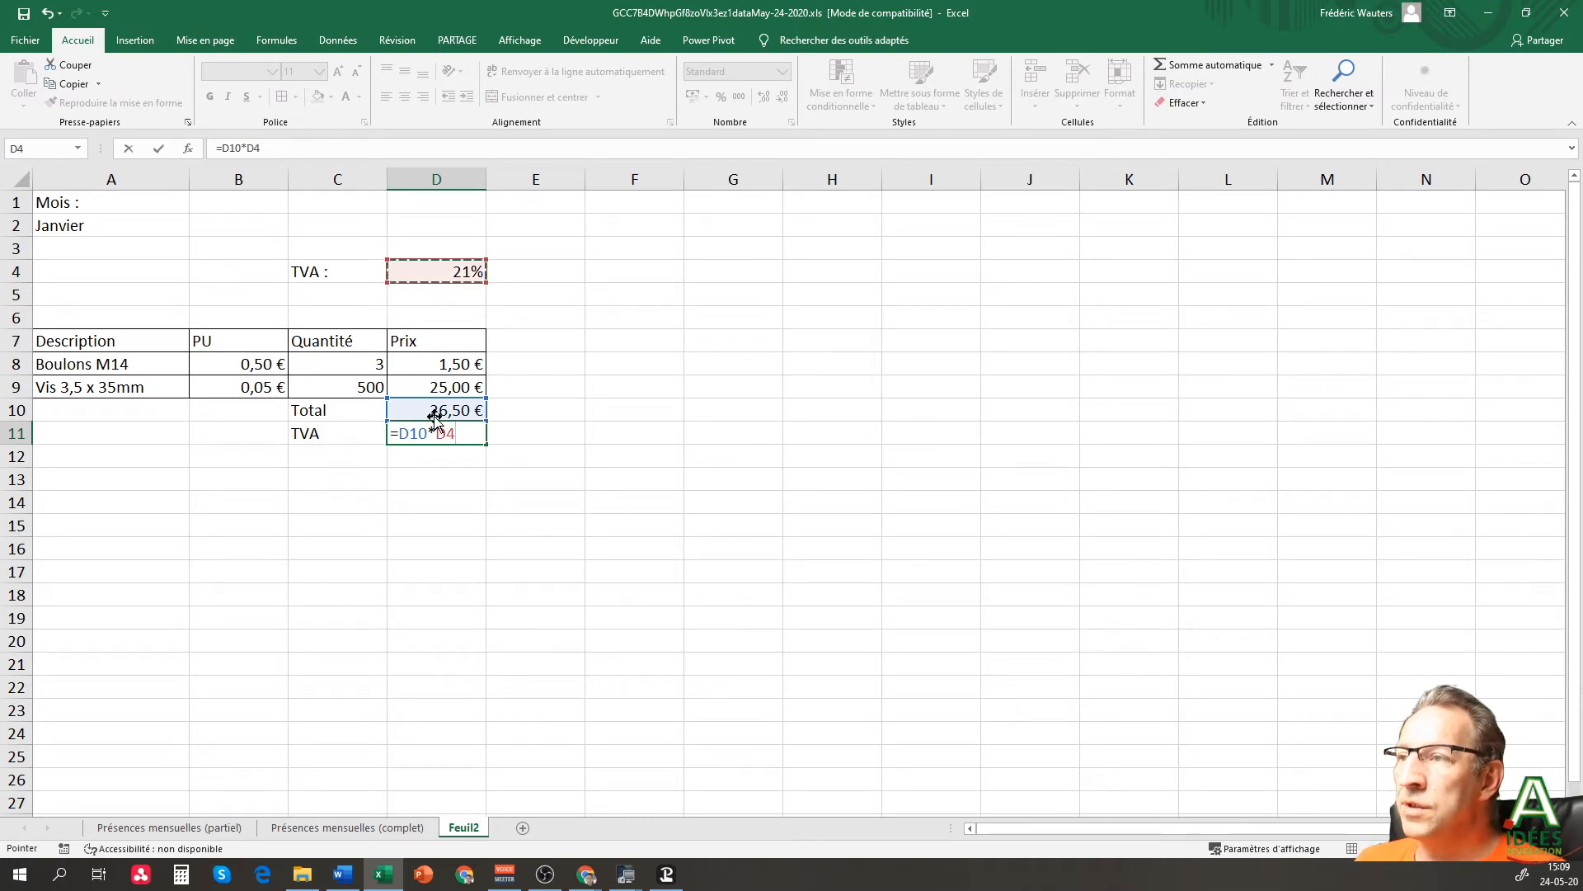
key("Return")
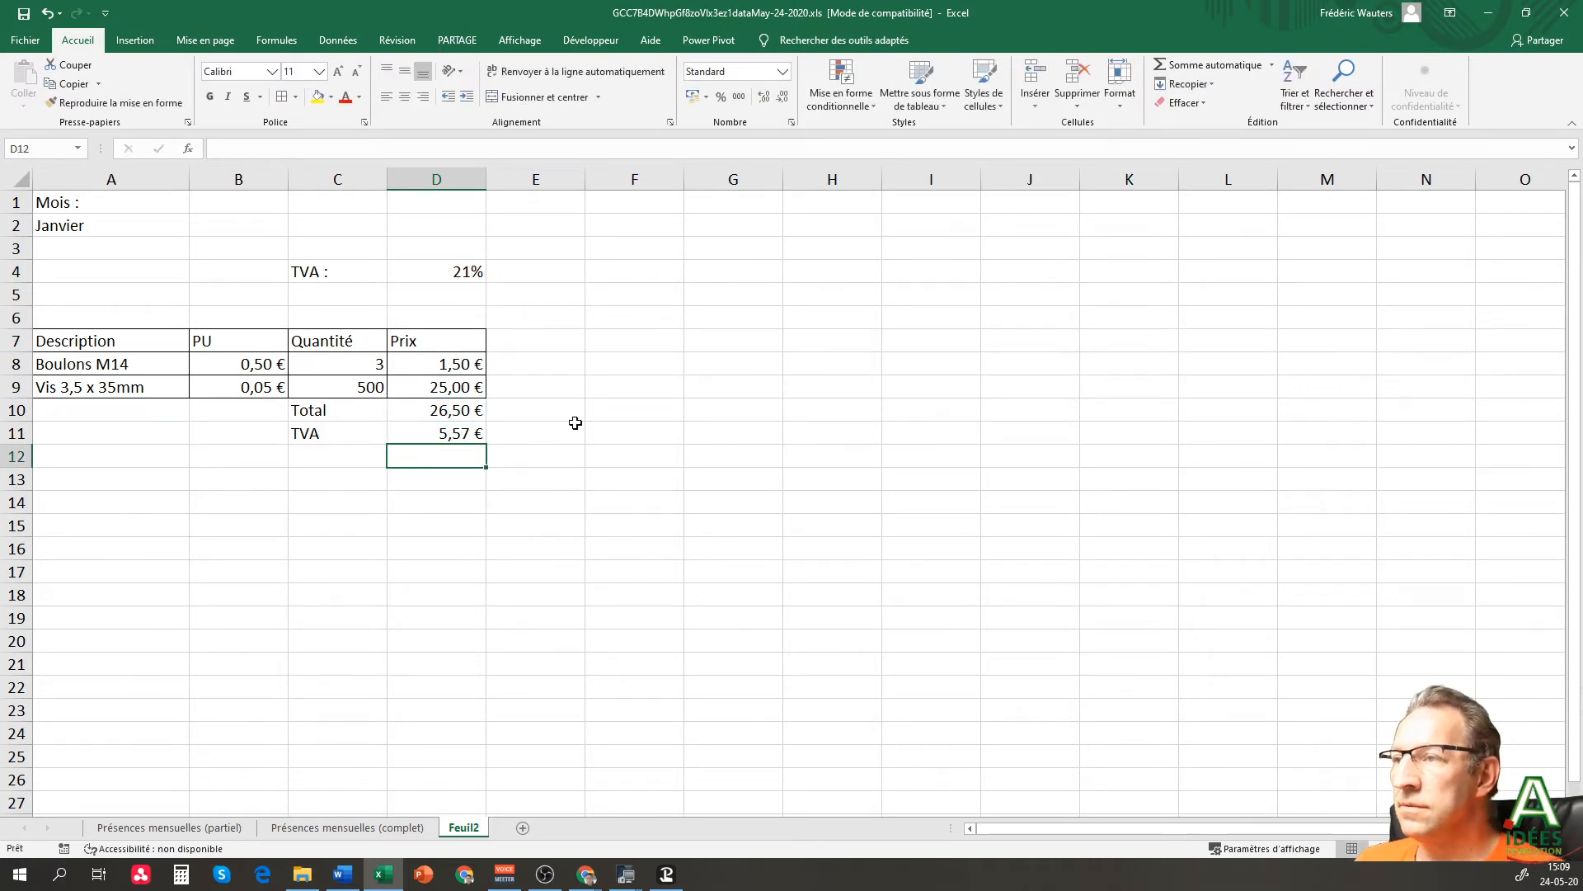
- Make the TVA rate reference absolute in cell D11 so the formula reads =D10*$D$4
left_click(454, 432)
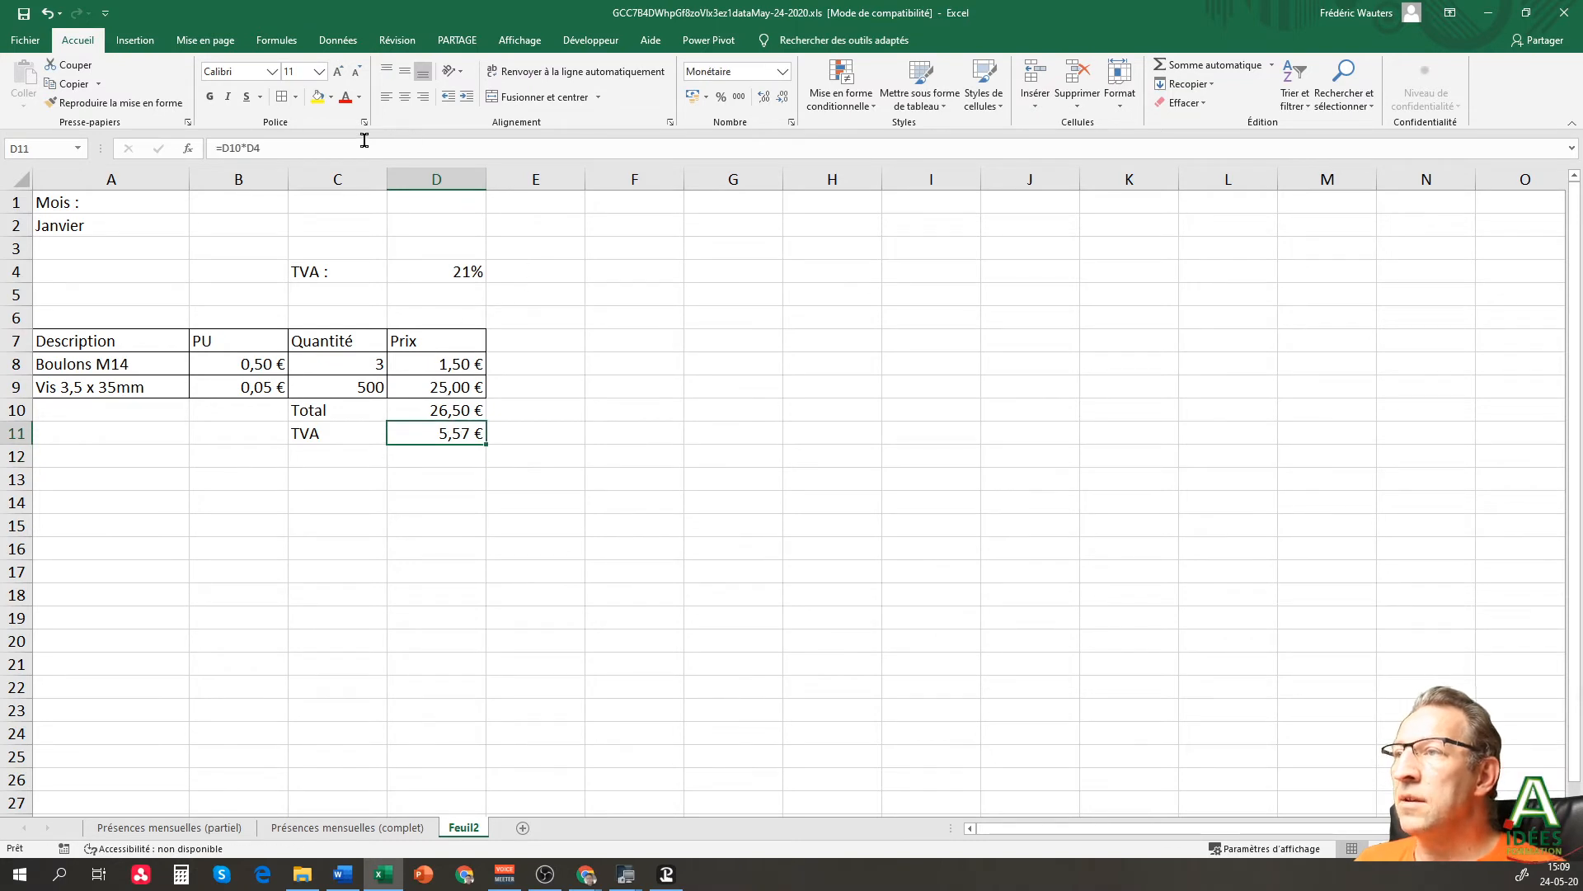
left_click(286, 149)
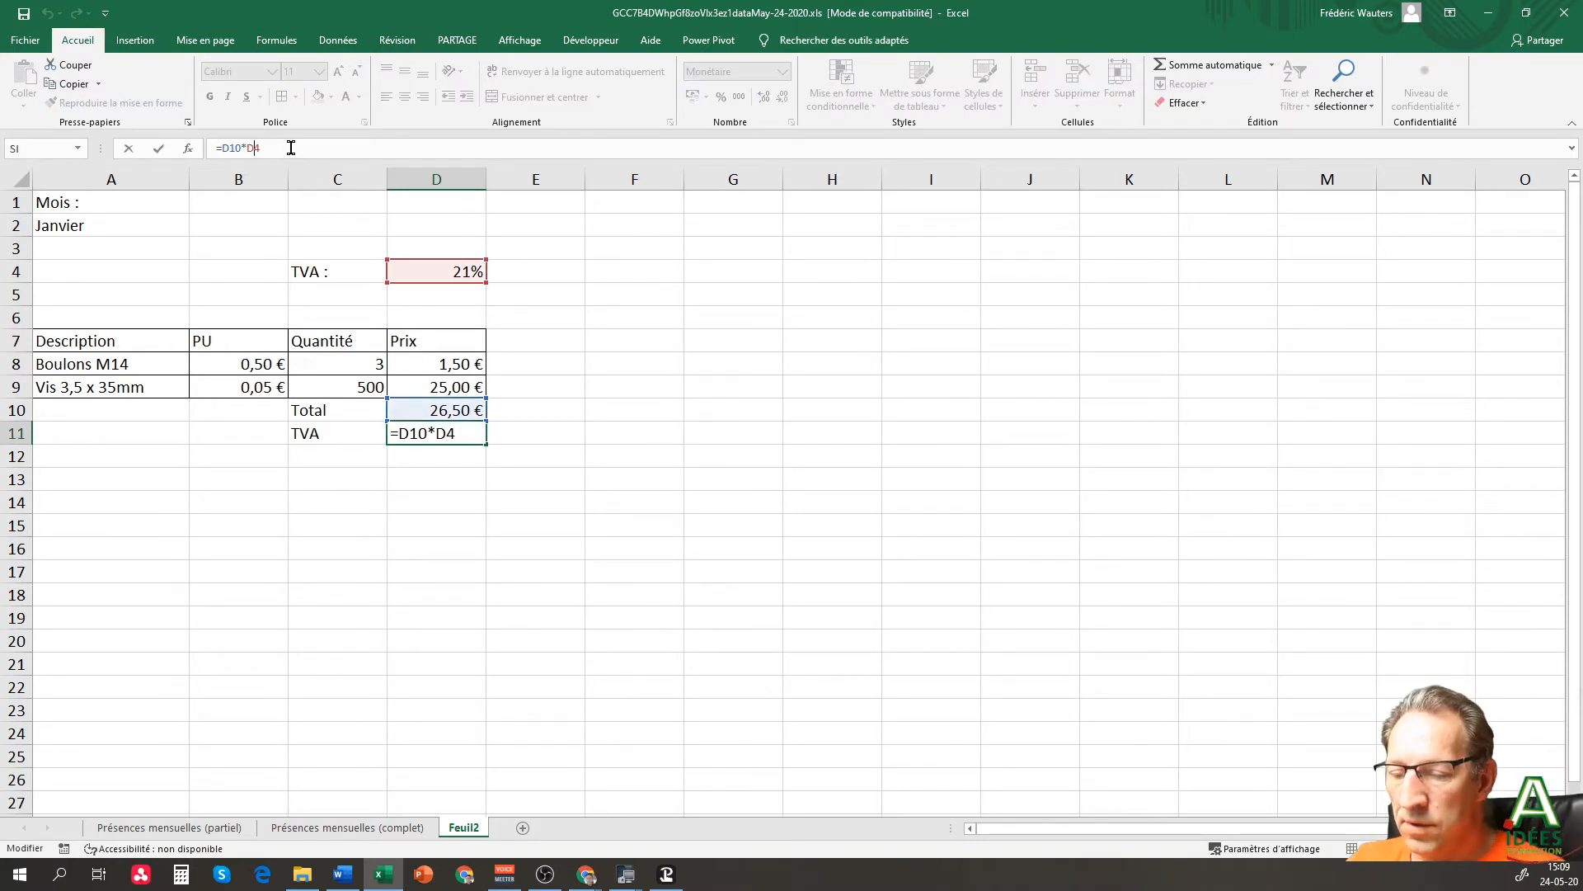
key("F4")
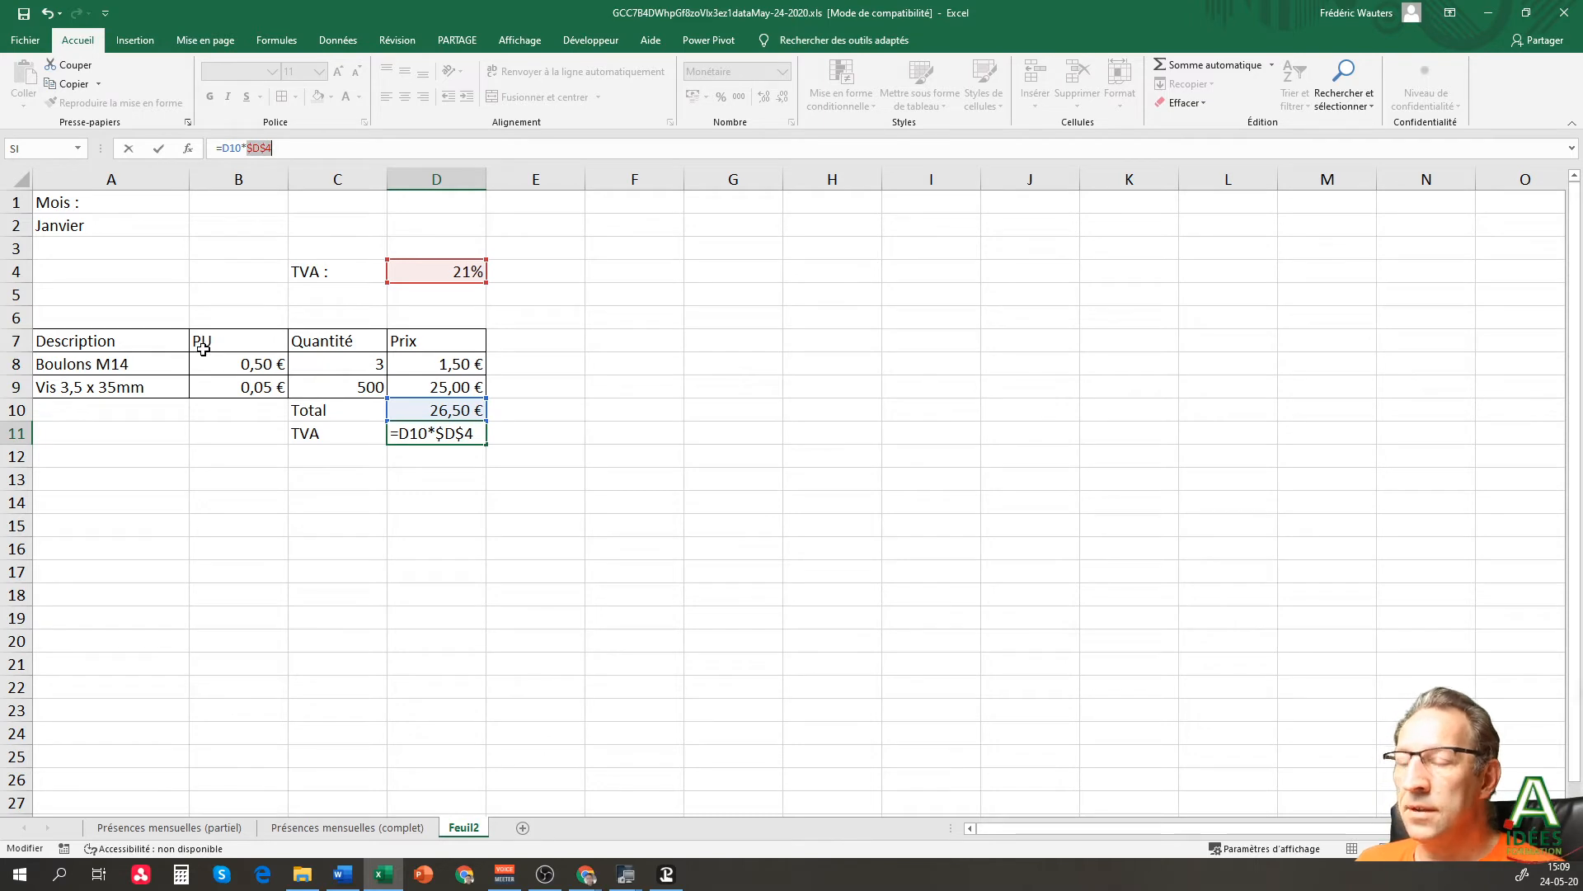
key("Return")
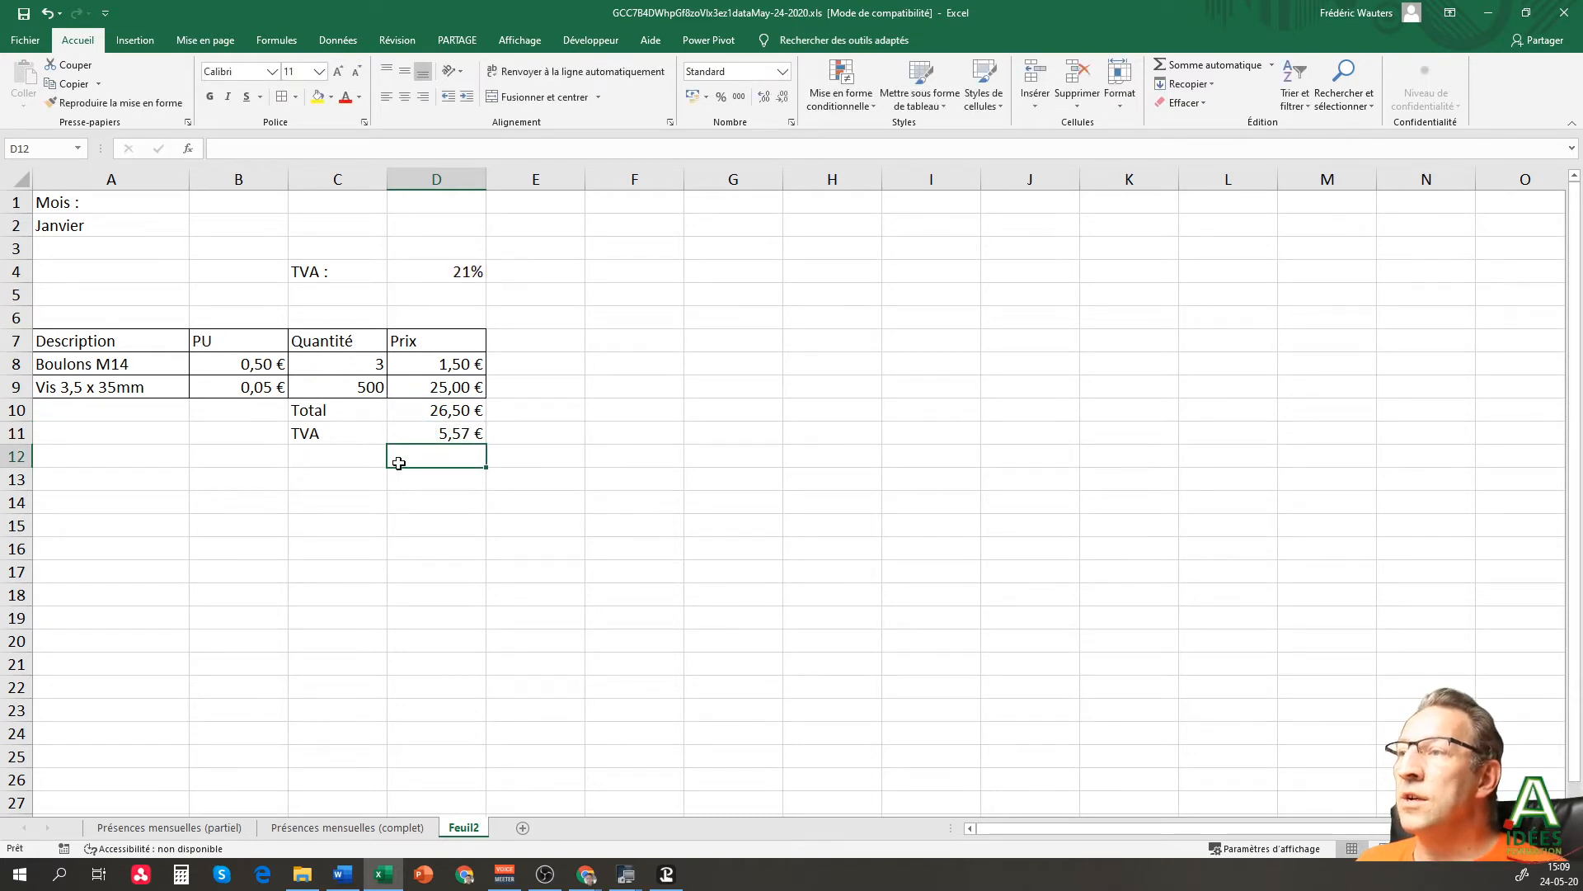
- Enter the label TOTAL TTC in cell C12 and the formula =D10+D11 in cell D12
left_click(339, 457)
type("TOTAL TTC")
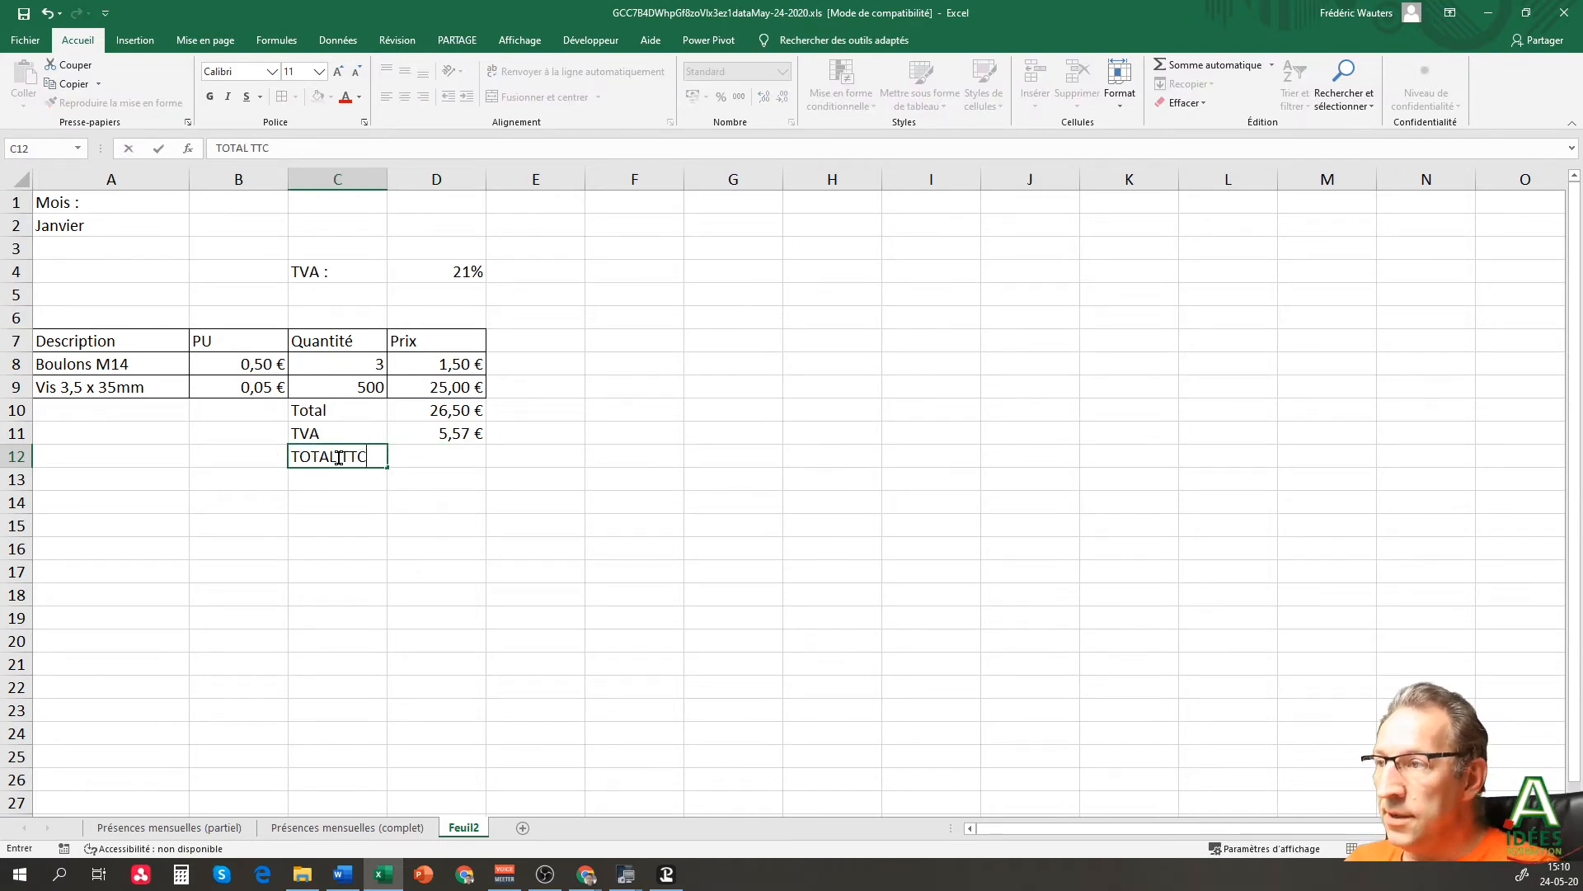
key("Tab")
type("=")
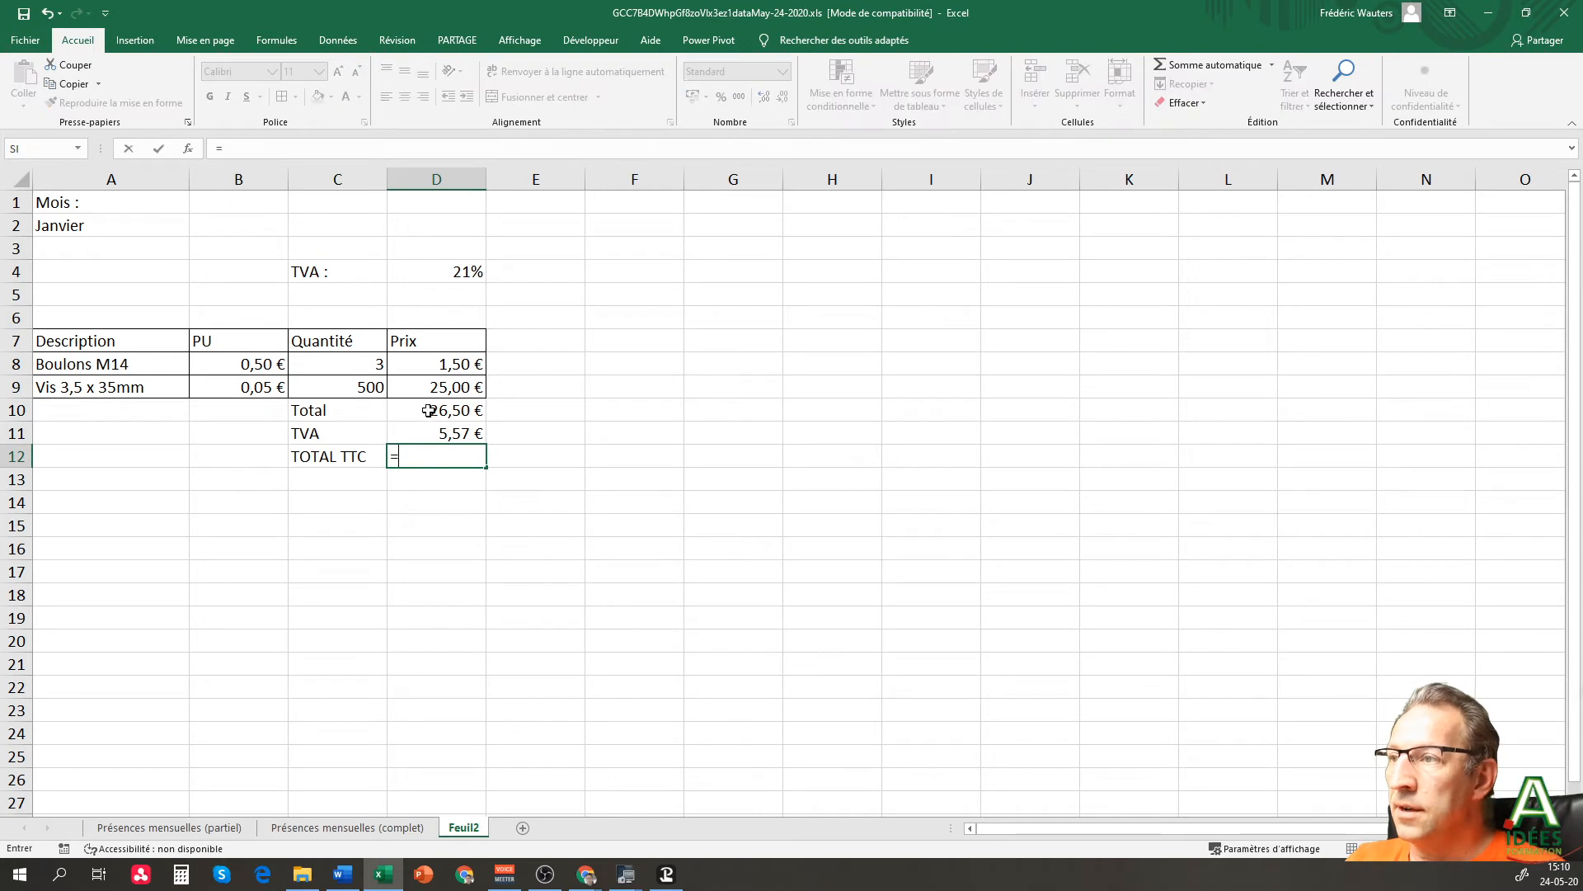
left_click(428, 410)
type("+")
left_click(428, 432)
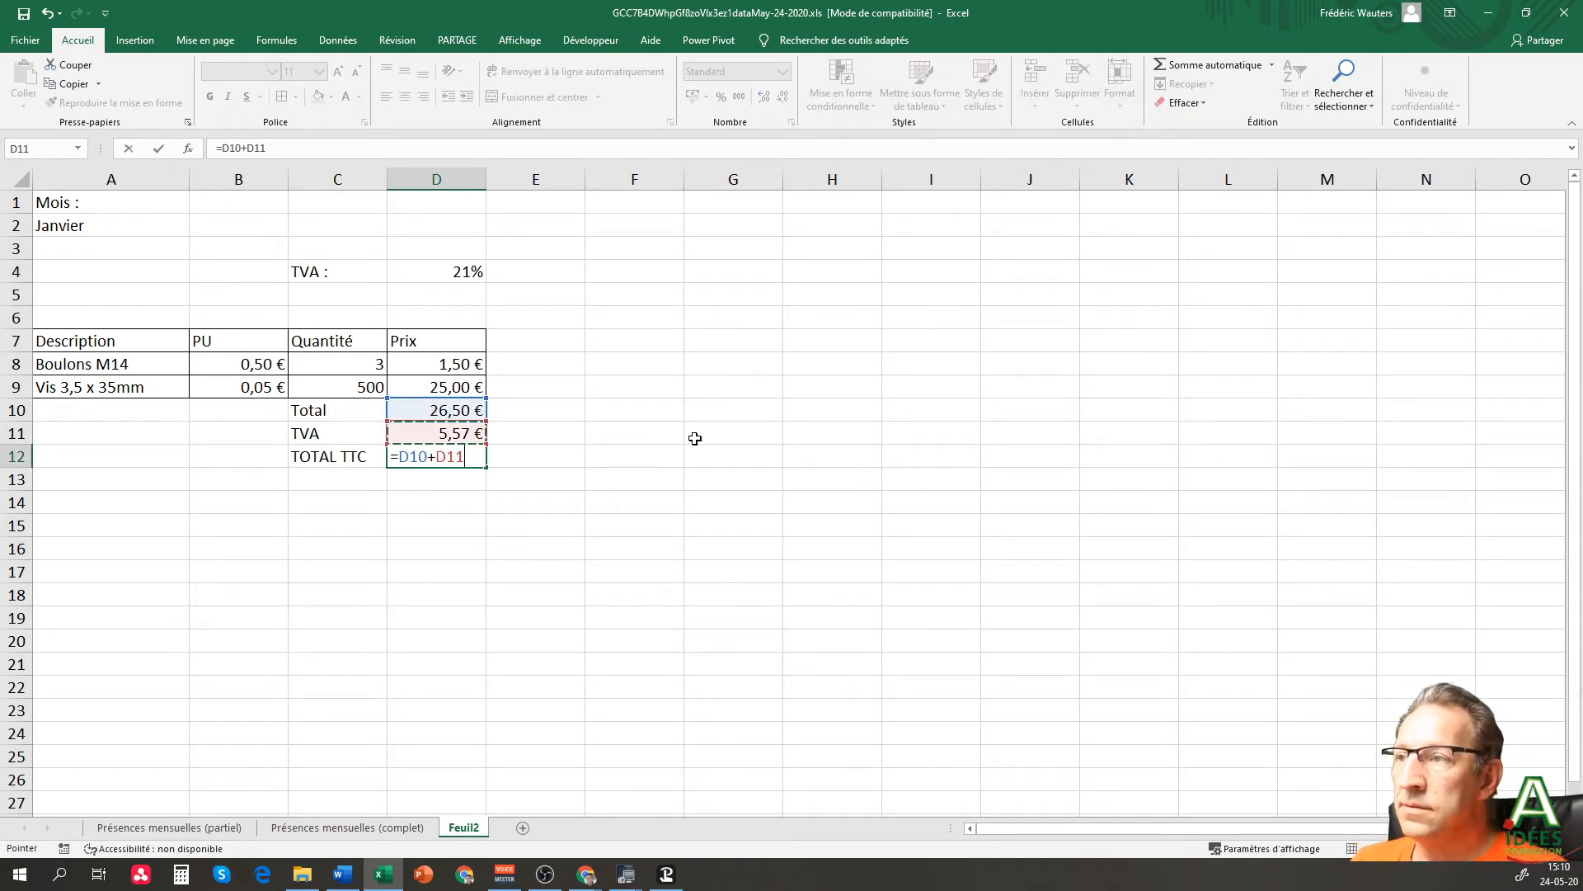
key("Return")
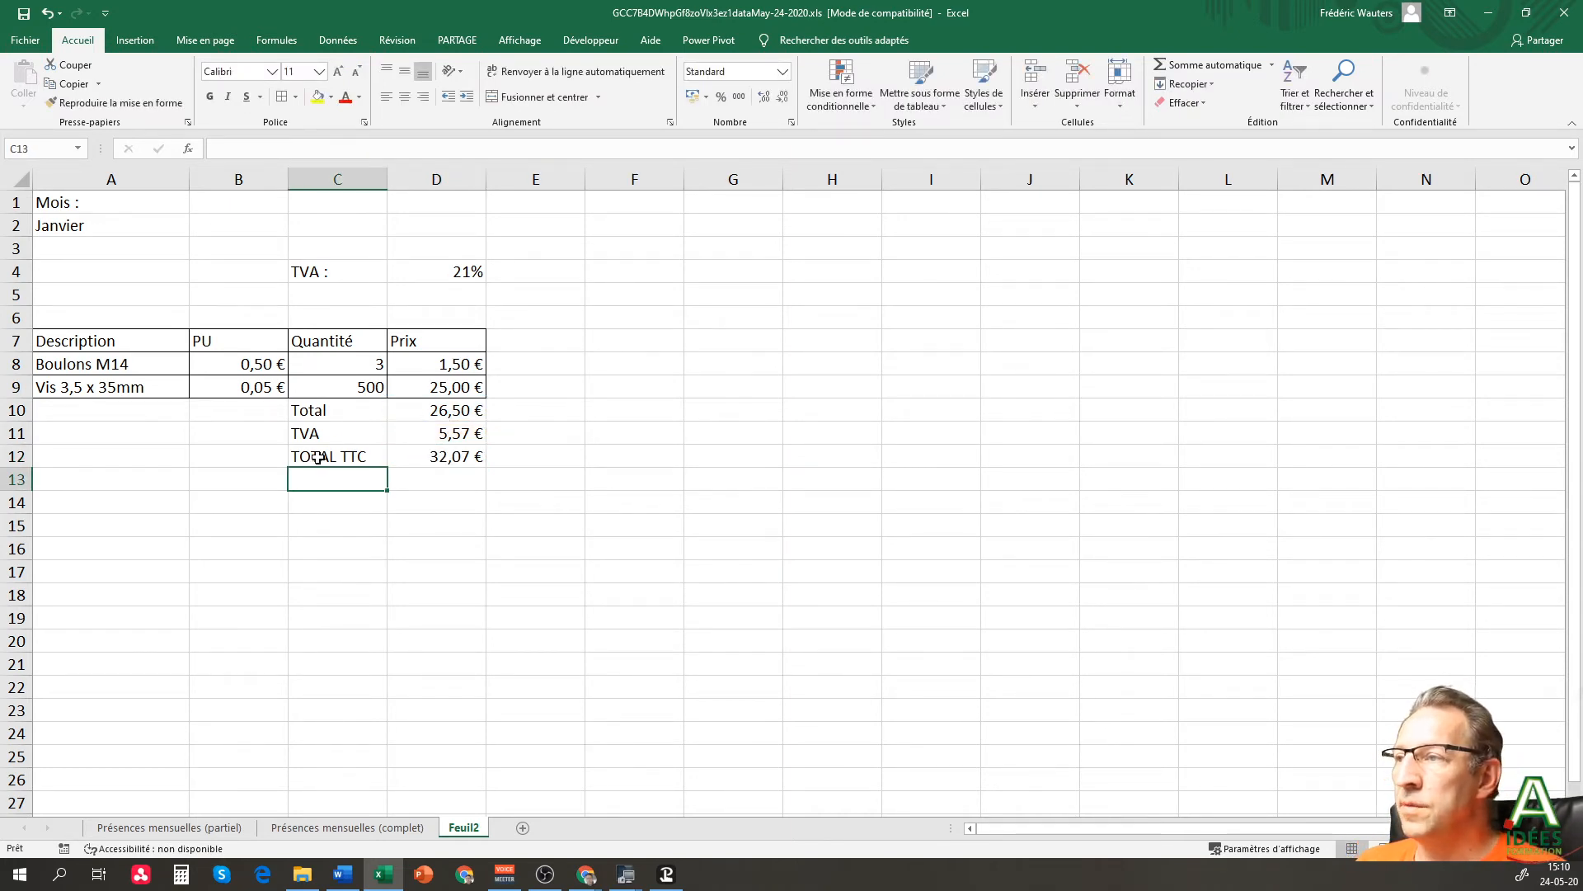
- Make the TOTAL TTC label and its amount in C12:D12 bold
left_click_drag(318, 457, 437, 456)
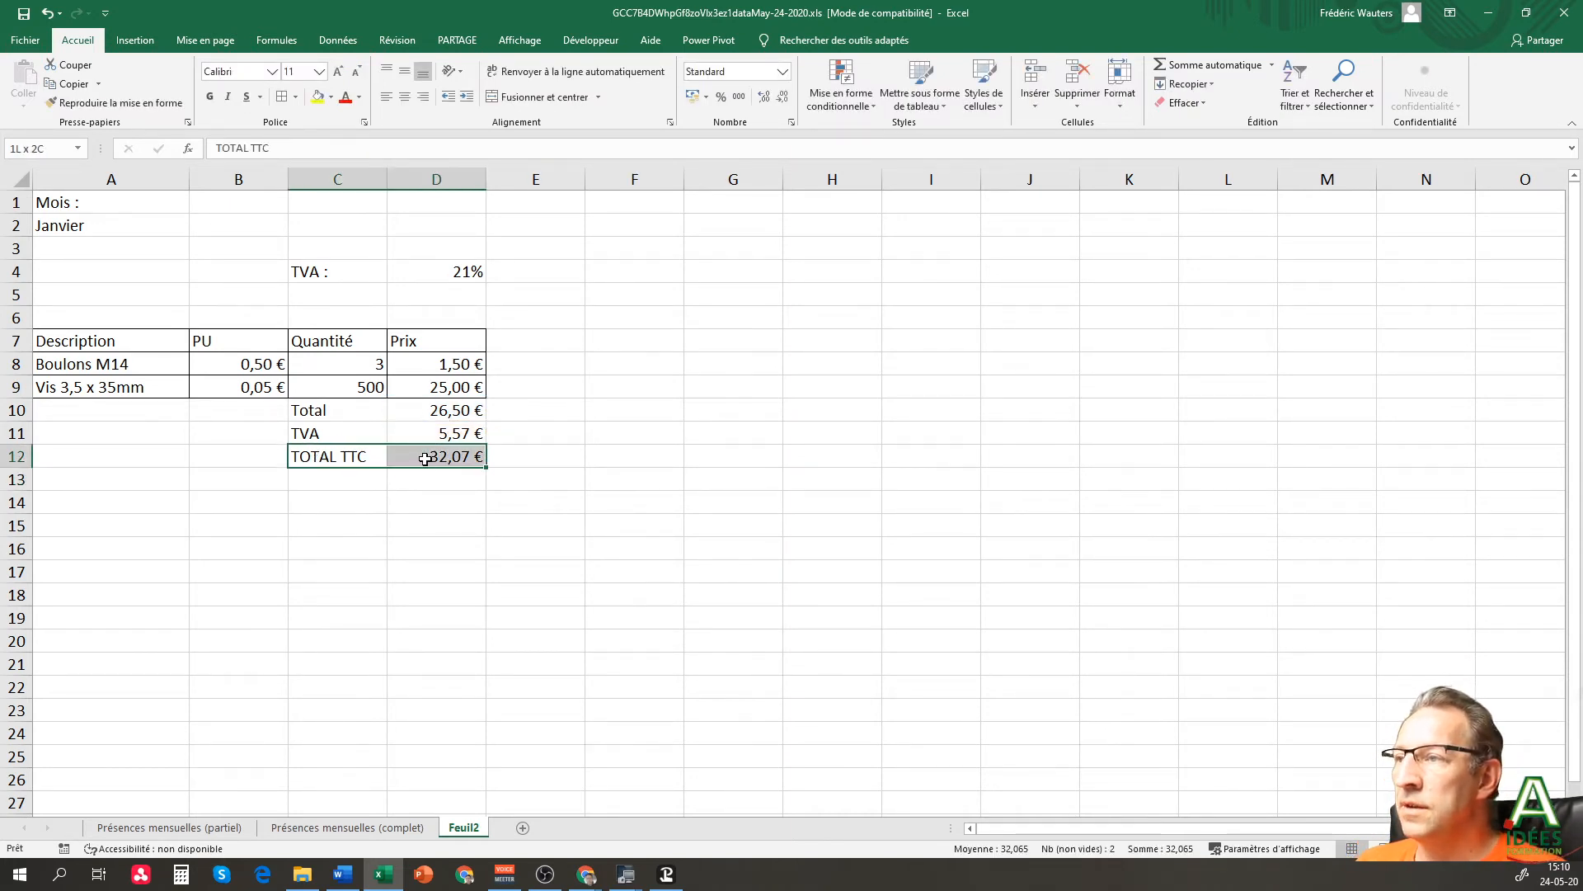
left_click(214, 97)
left_click(165, 485)
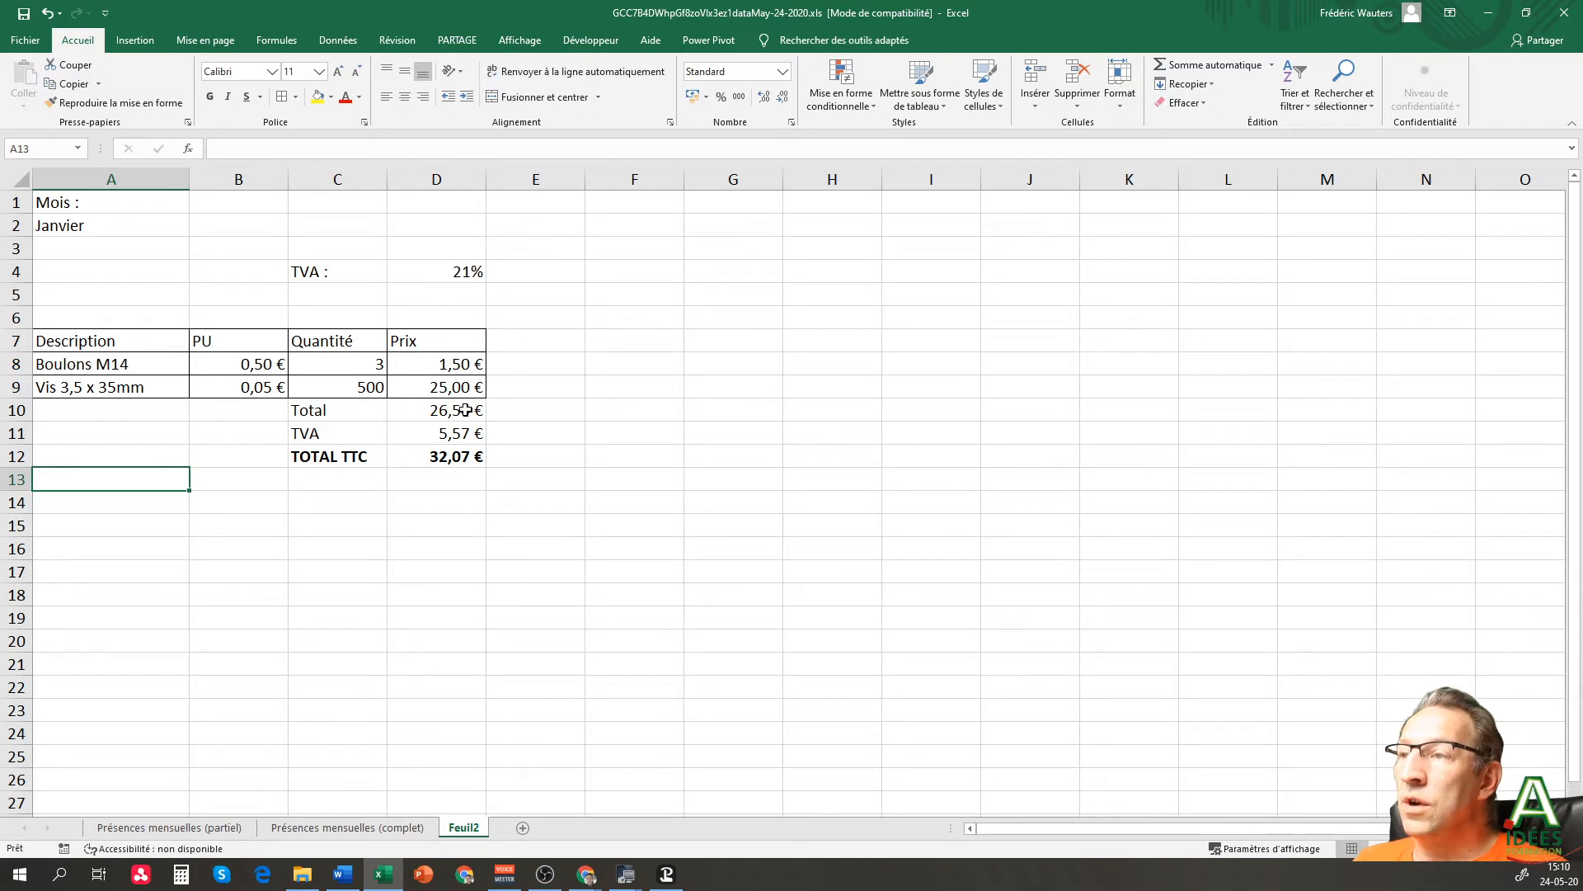
- Enter the column header (TVA) in cell E7, next to Prix
left_click(519, 340)
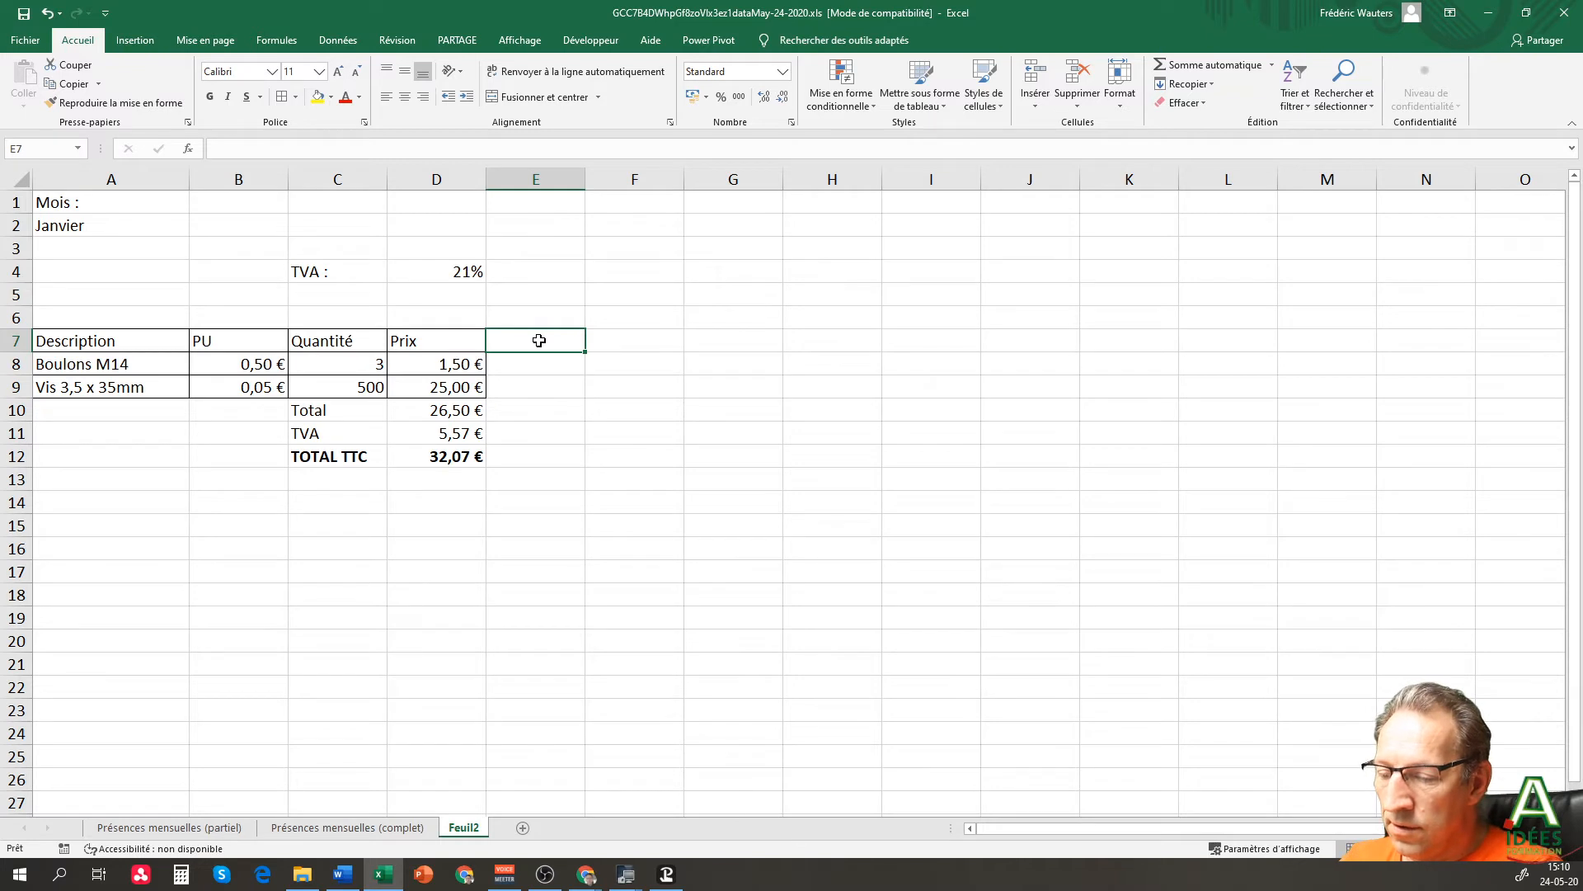
type("(TVA)")
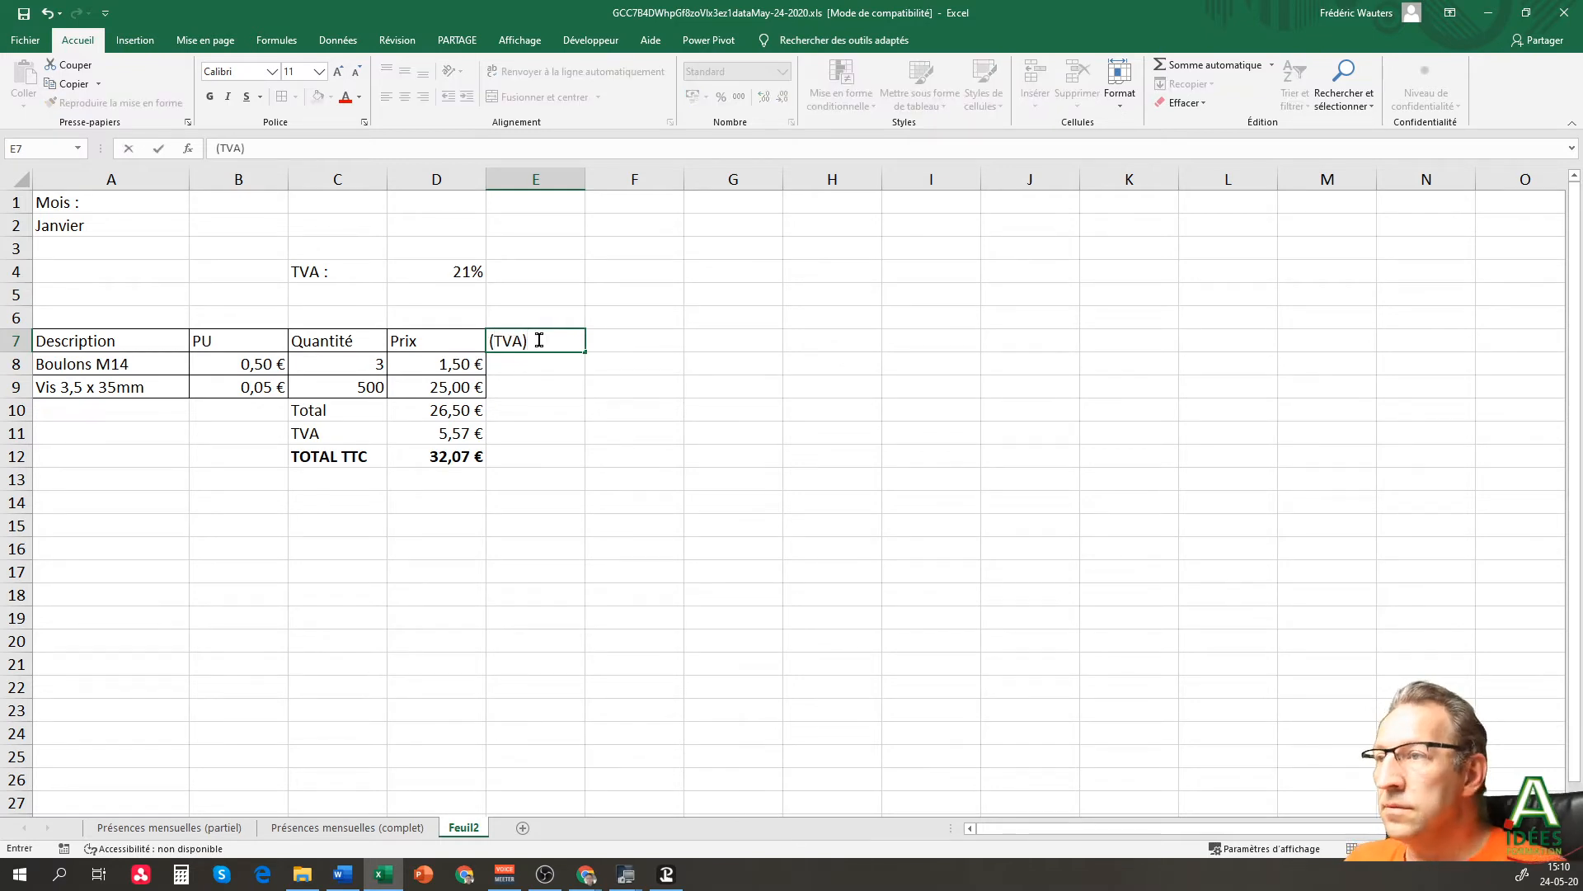
left_click(522, 364)
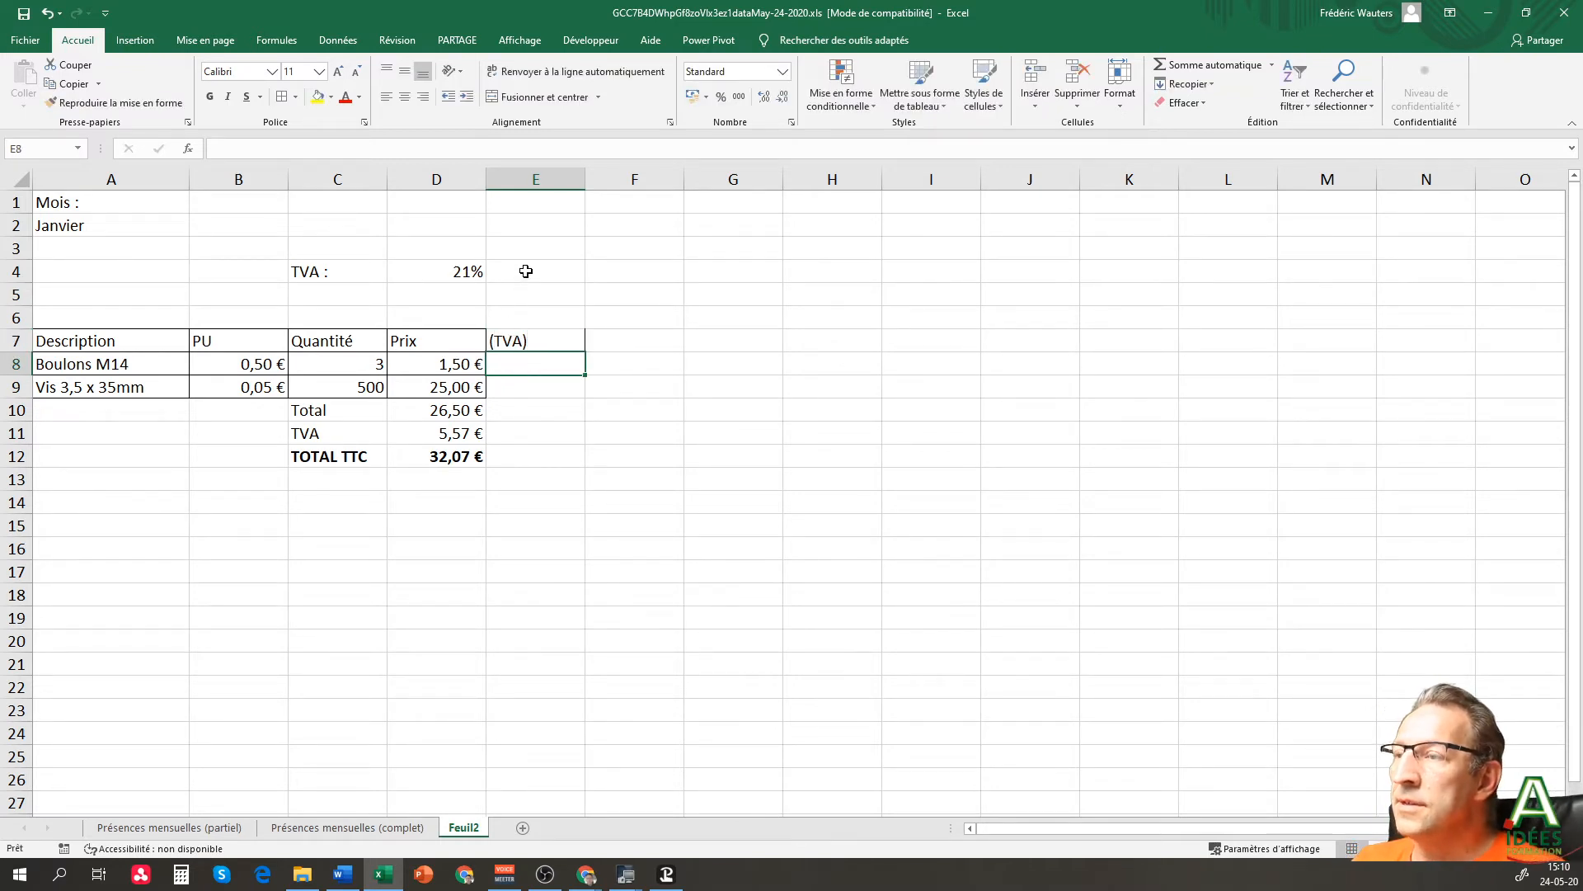
- Format cells E7:E9 as italic, centred text with font size 9
left_click_drag(520, 339, 523, 388)
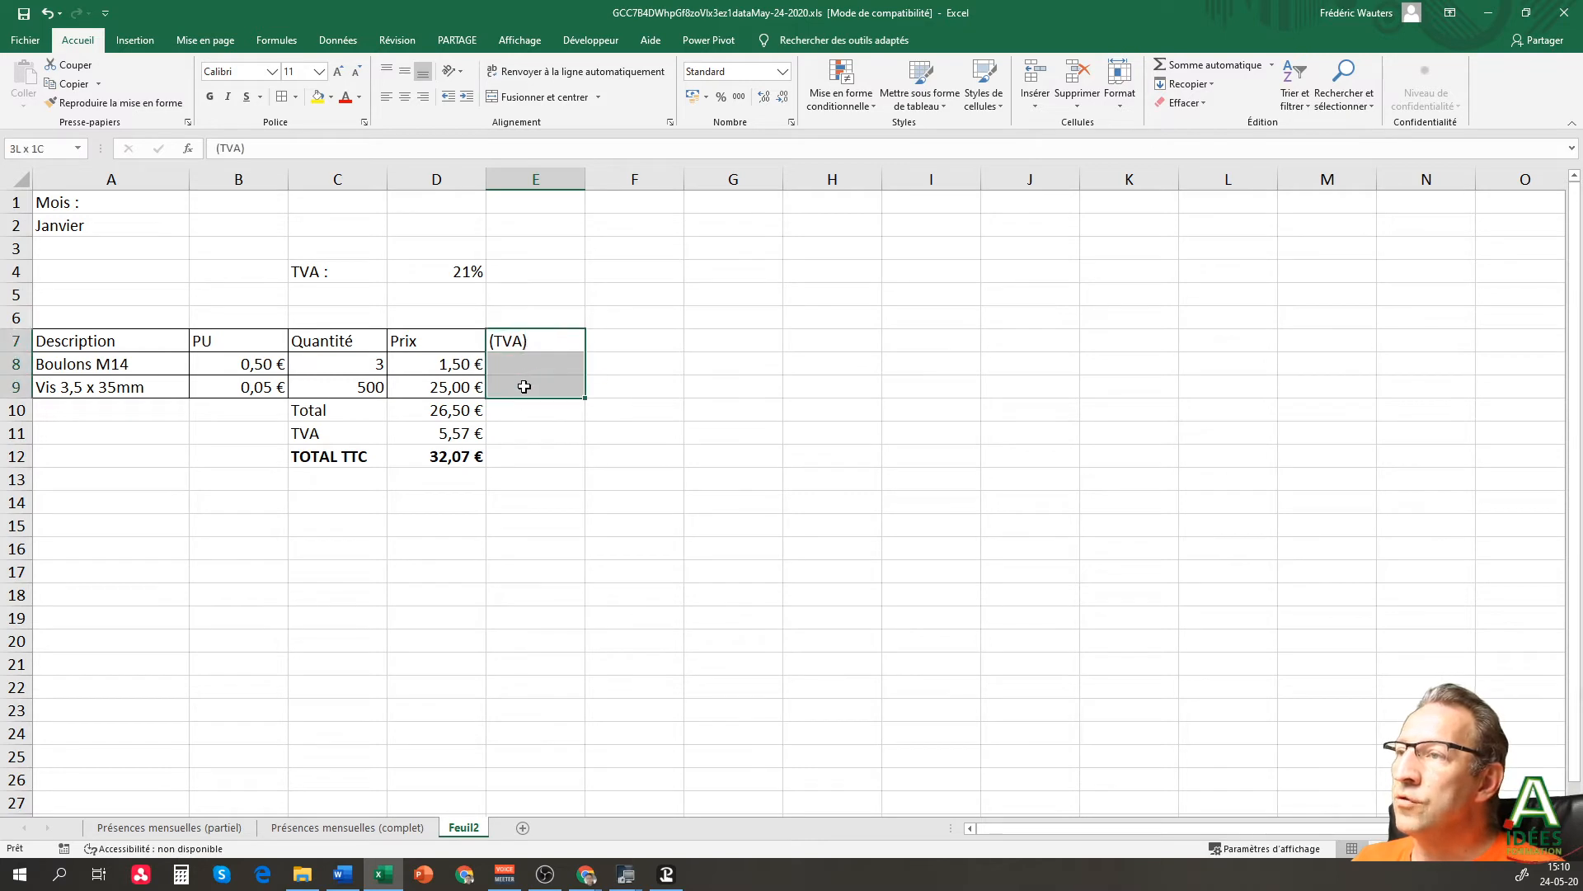
left_click(228, 96)
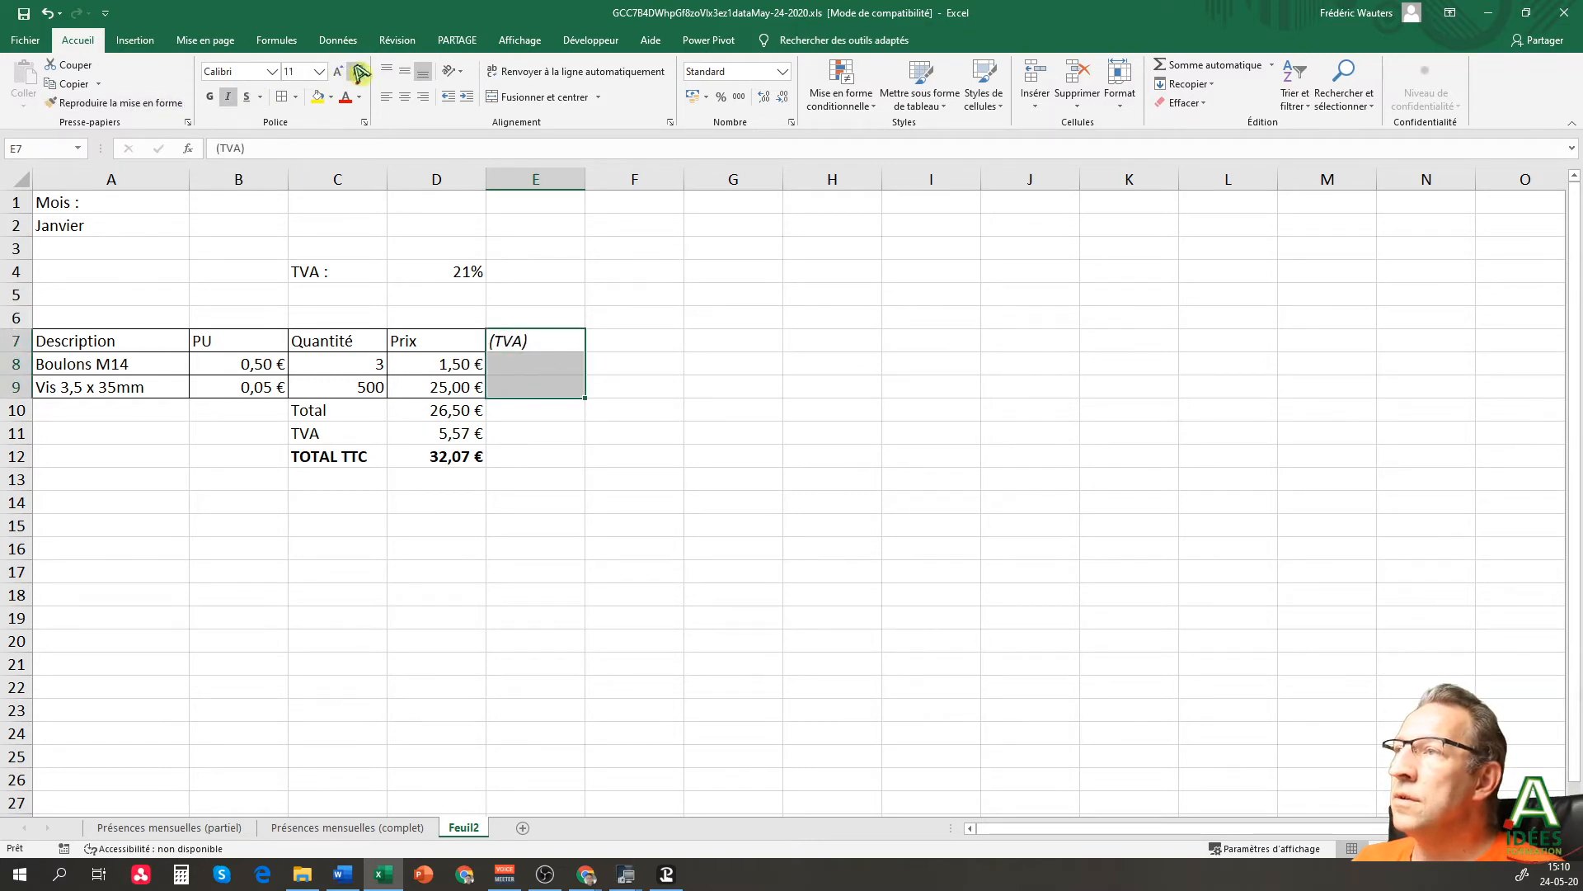
left_click(357, 70)
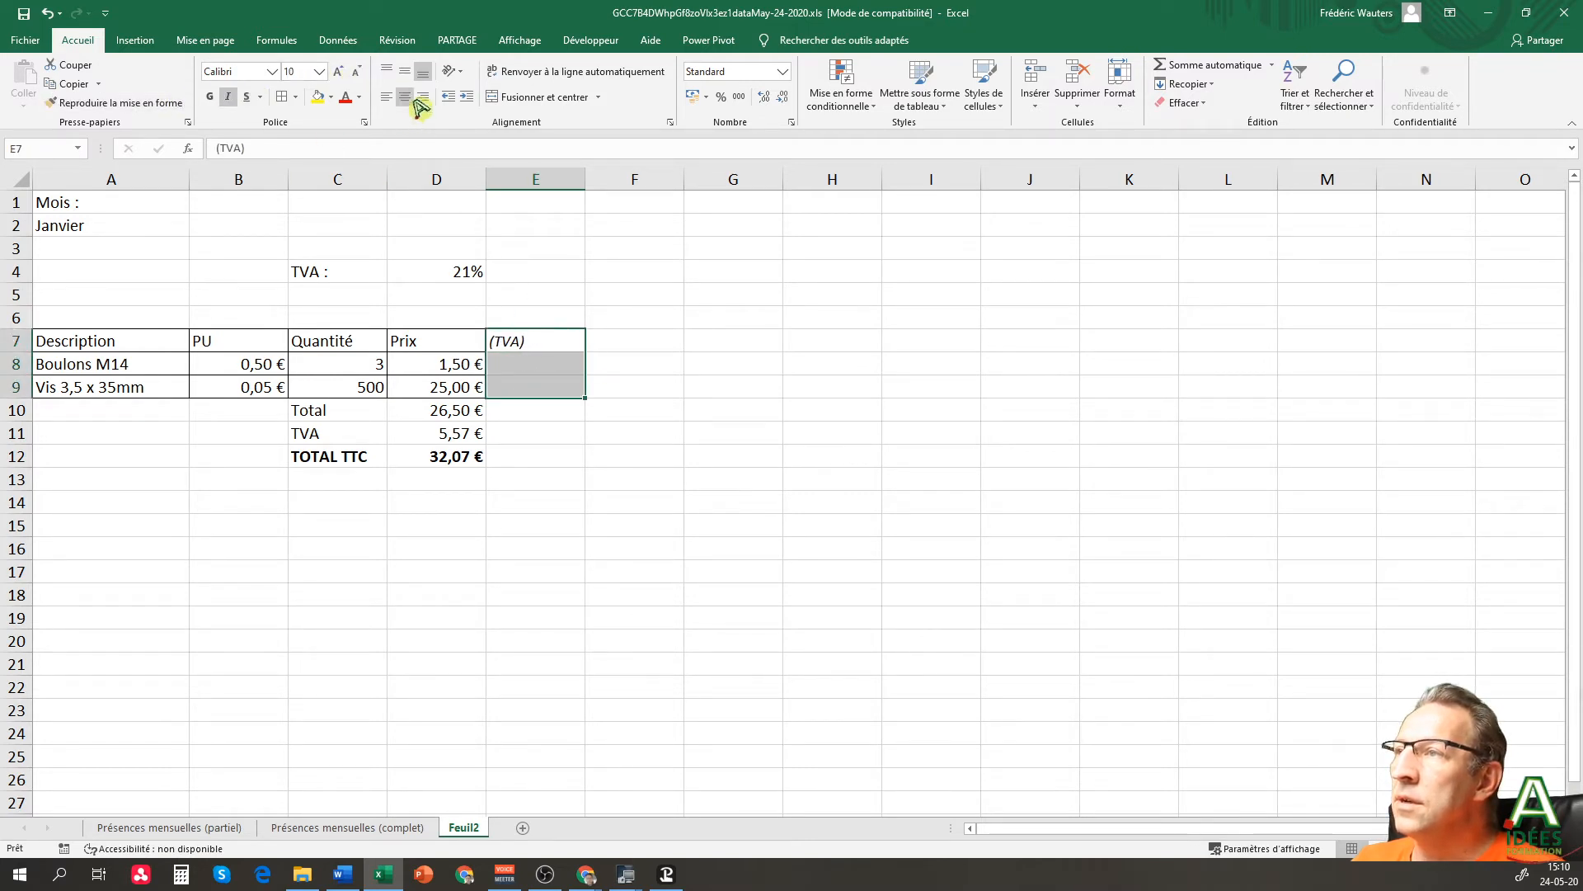
left_click(404, 96)
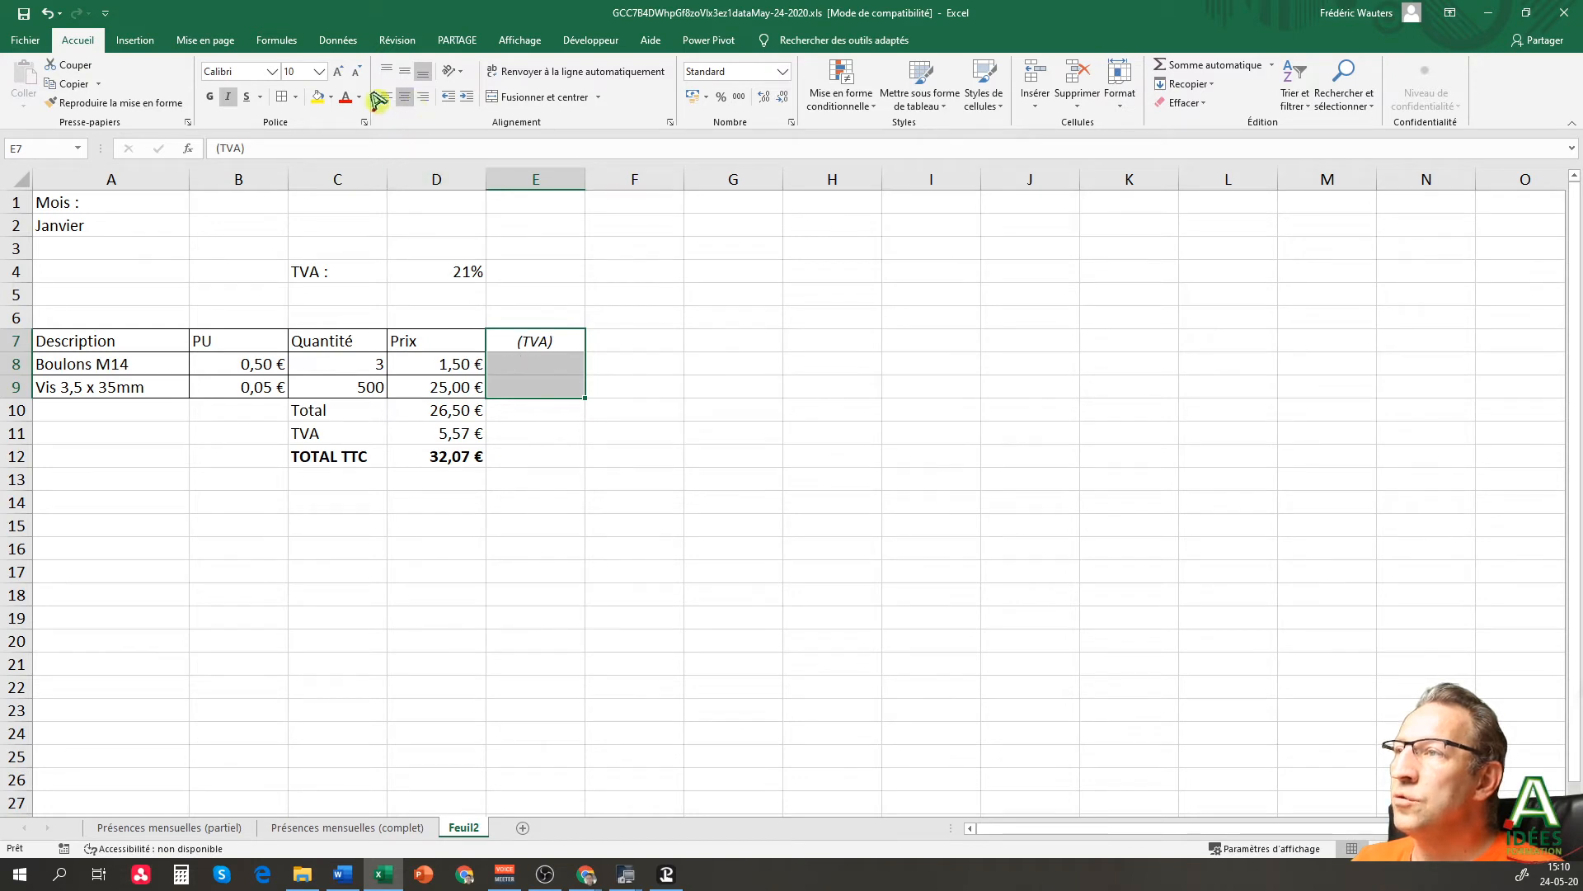
left_click(356, 71)
- Calculate the TVA of the Boulons M14 row in cell E8 with the formula =D8*$D$4
left_click(545, 363)
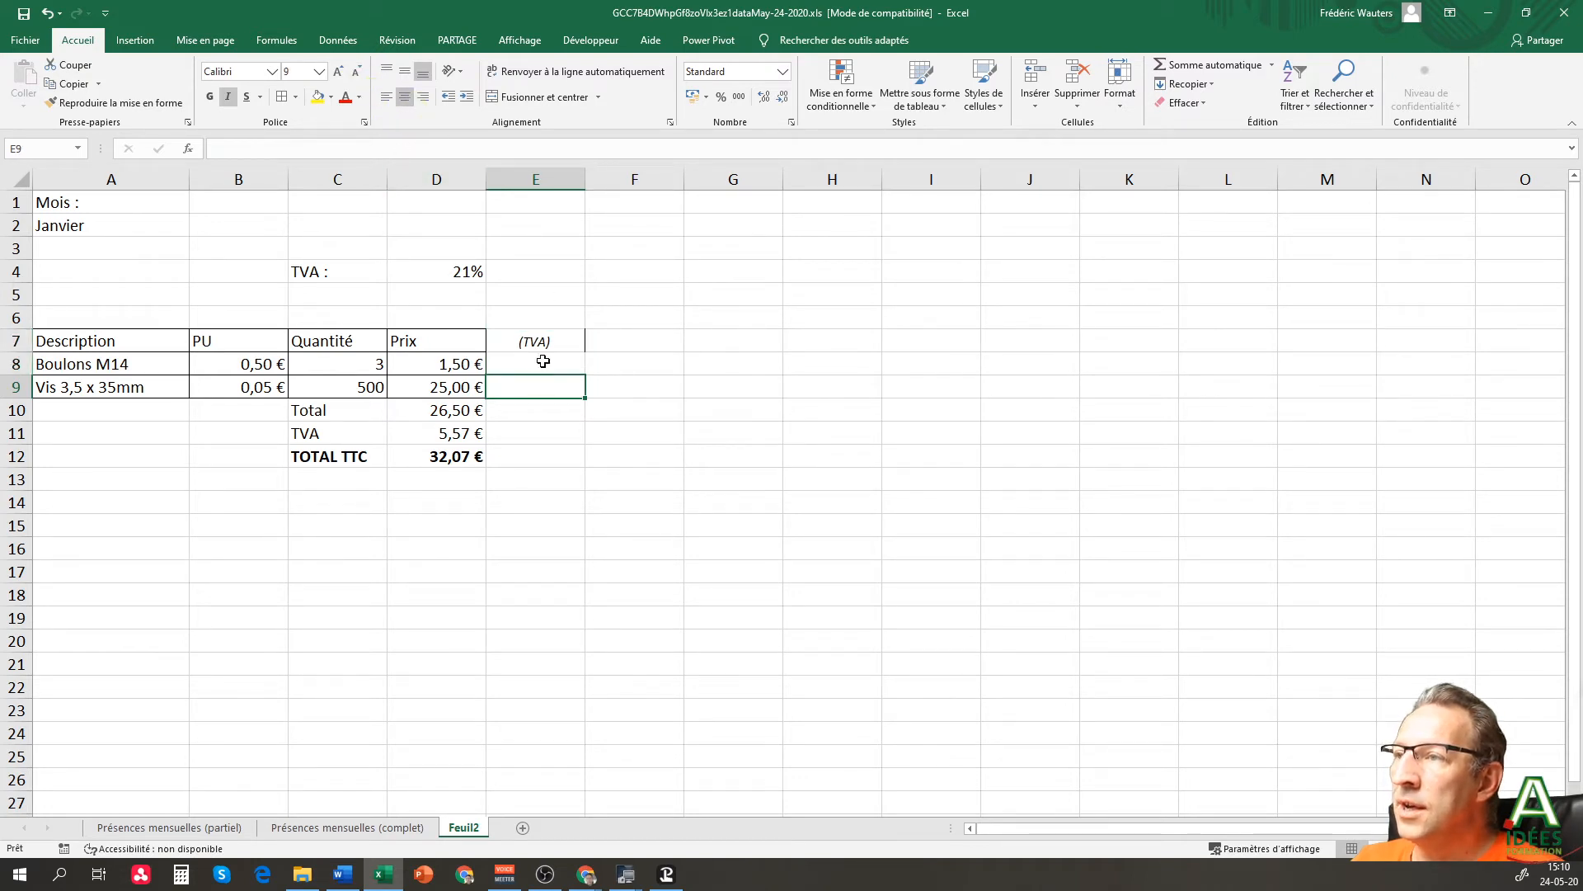
type("=")
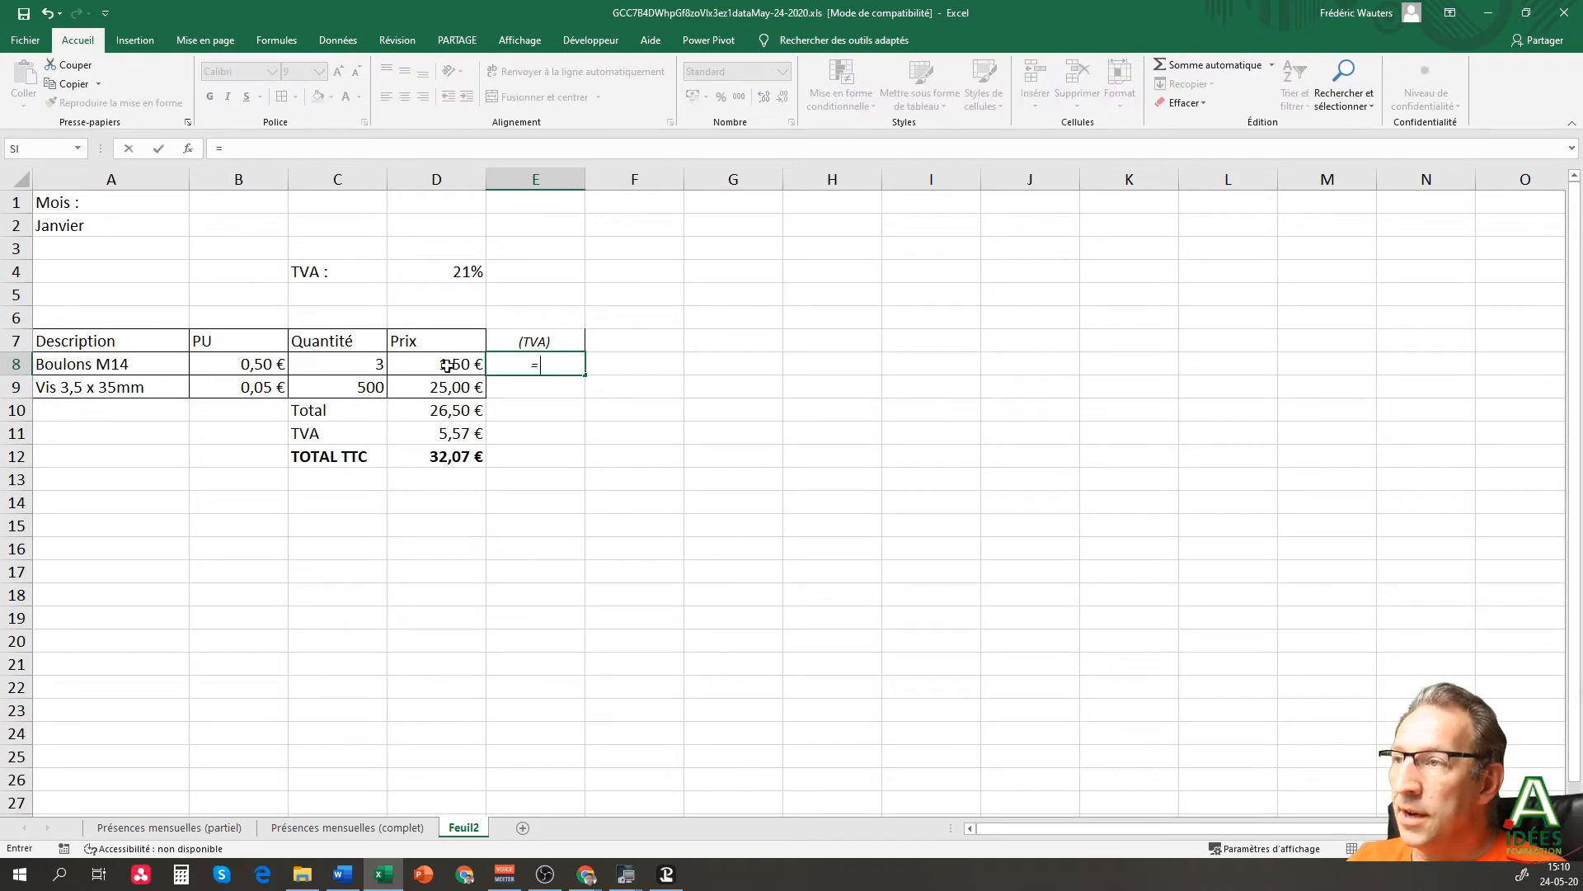
left_click(435, 363)
type("*")
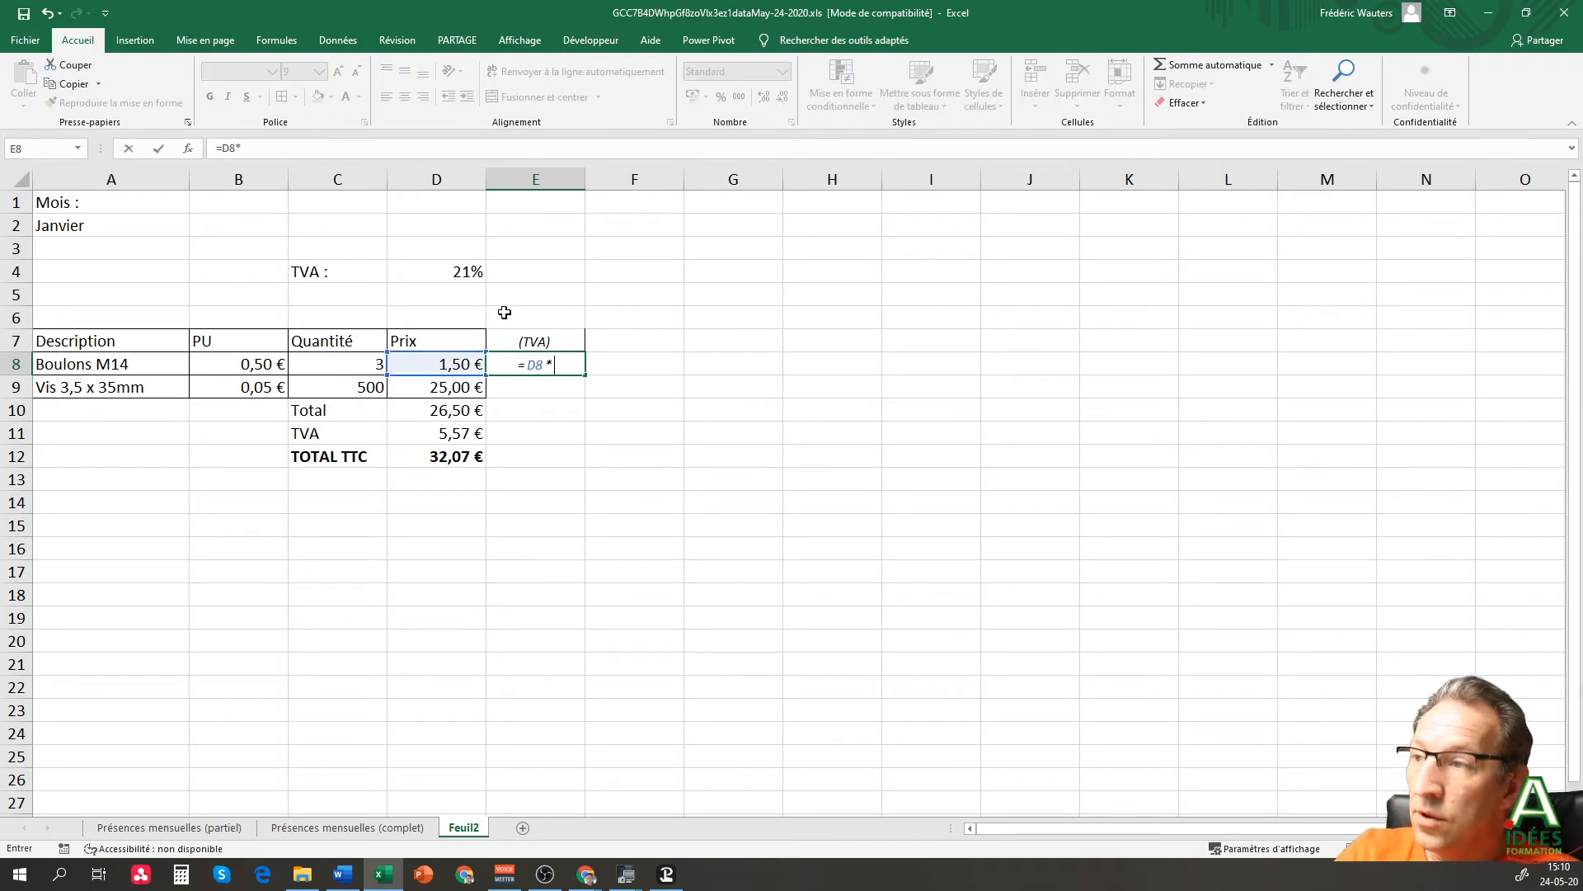
left_click(467, 270)
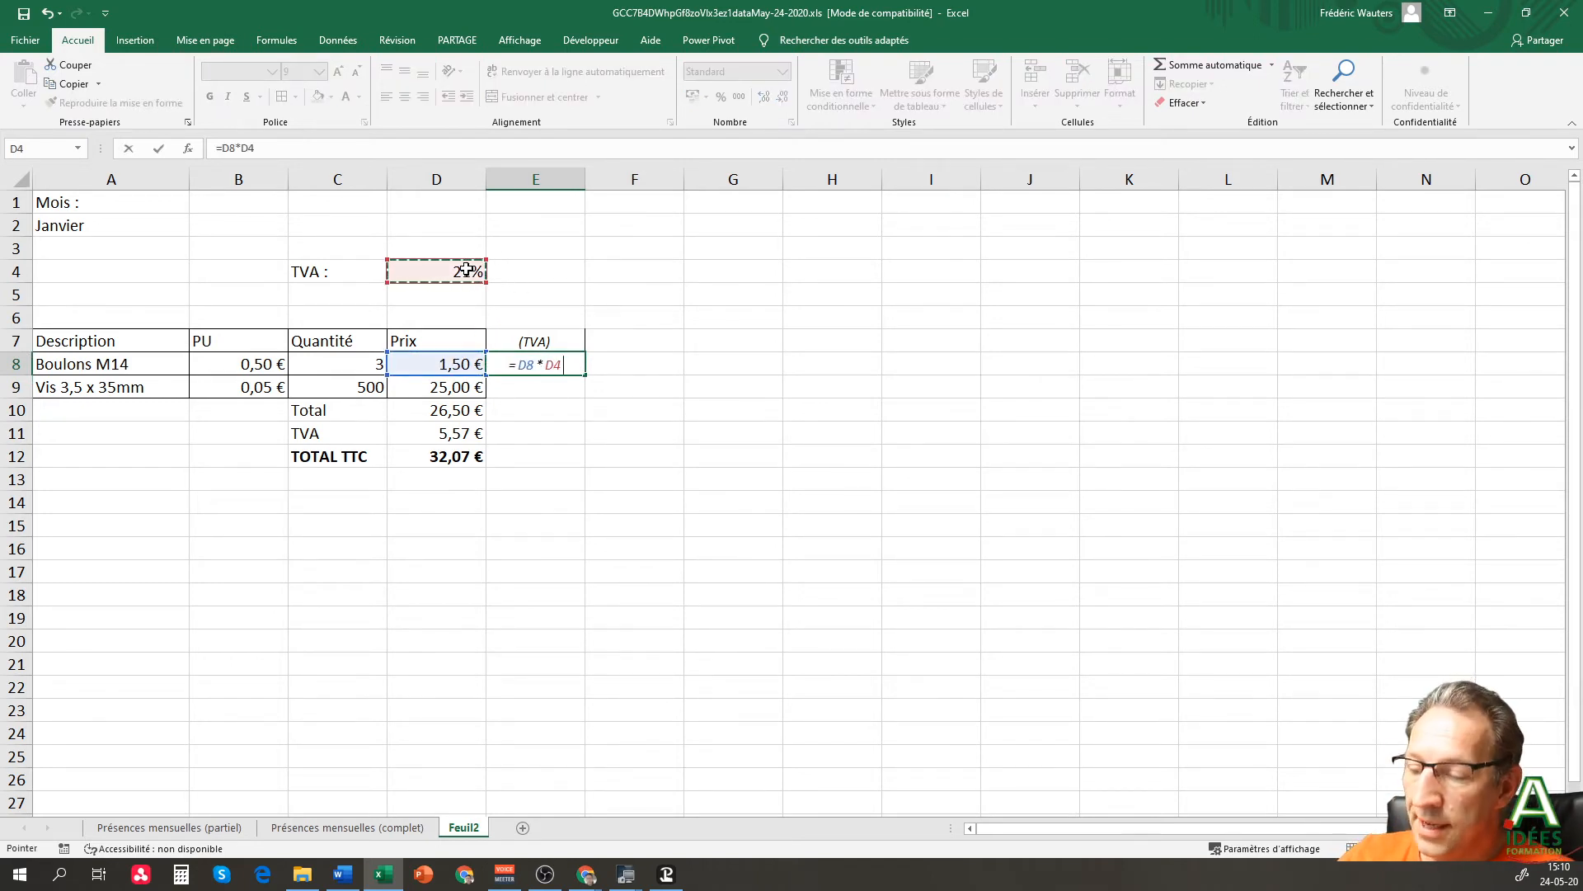
key("F4")
key("Return")
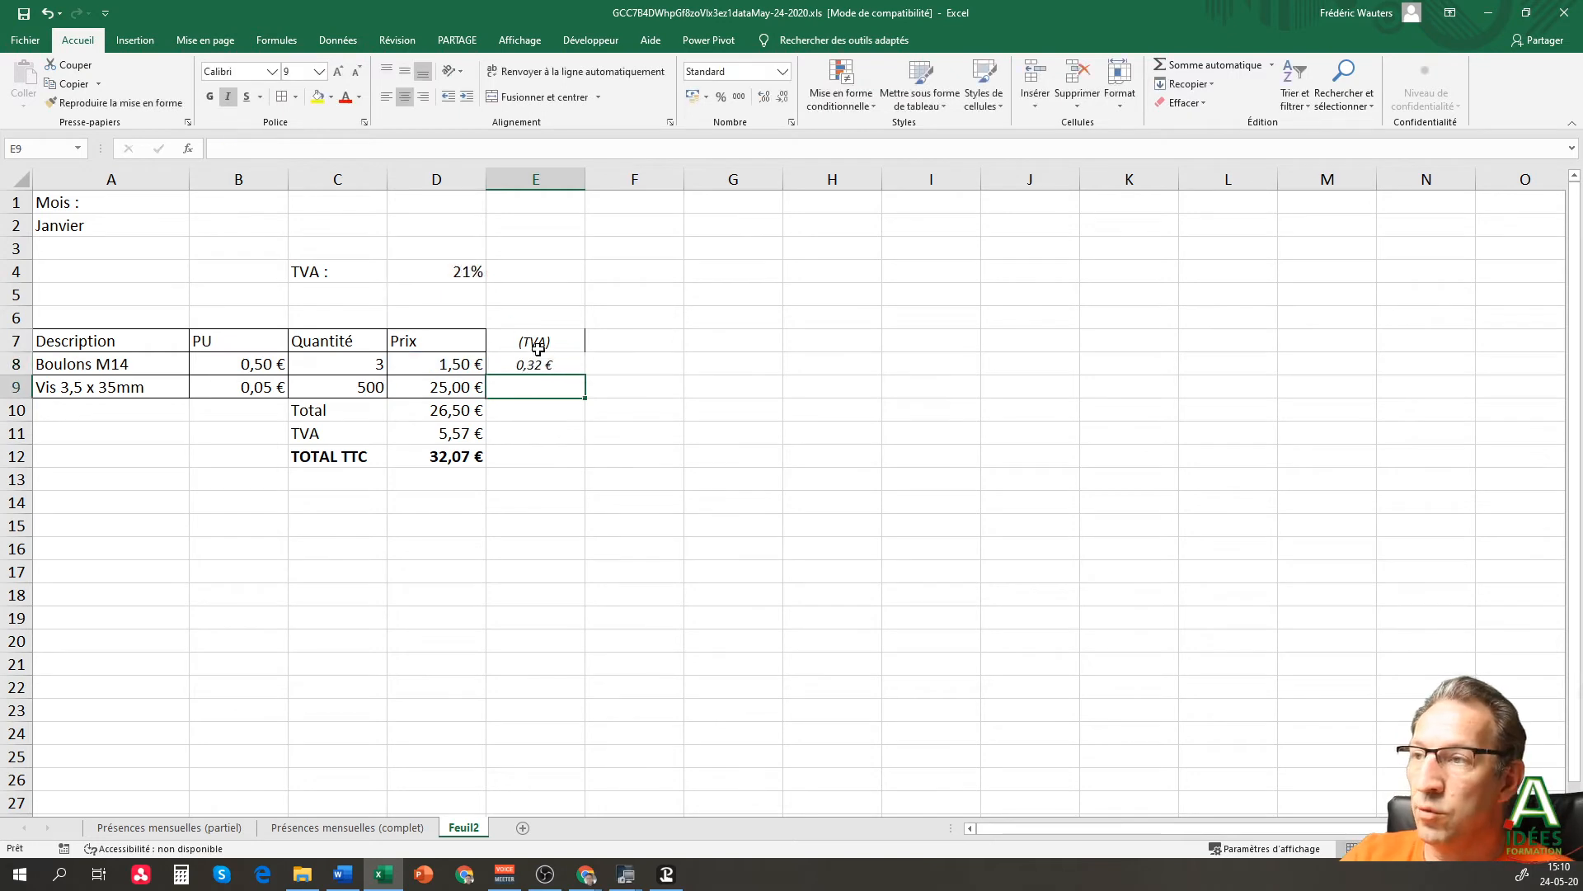
- Fill the TVA formula from E8 down to E9 and check the formulas of both cells
left_click(544, 363)
left_click_drag(583, 375, 583, 397)
left_click(552, 452)
left_click(547, 388)
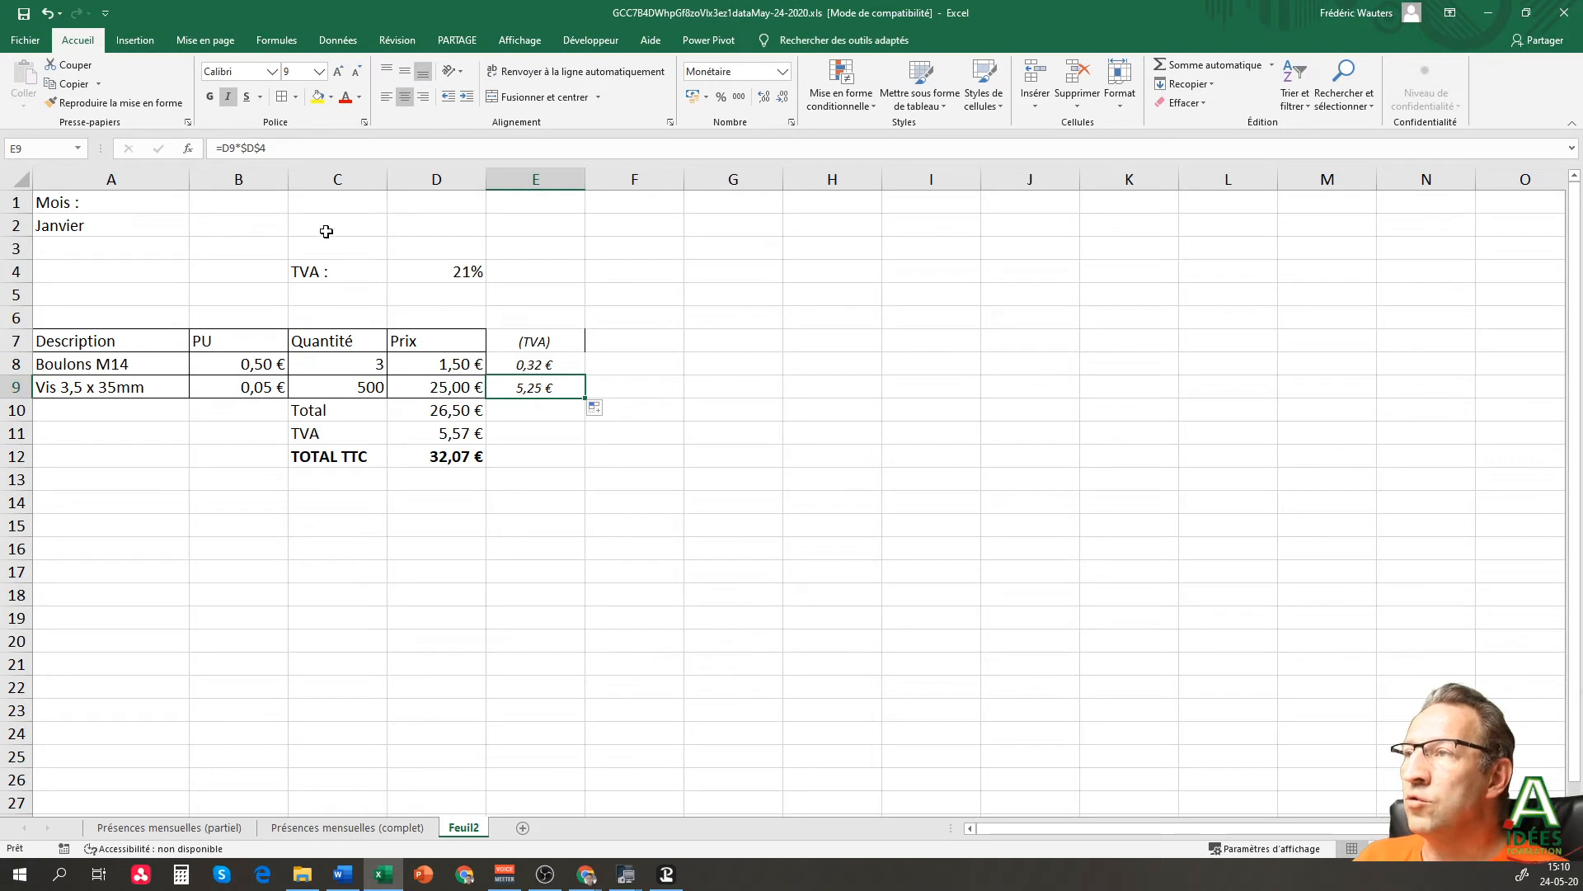
left_click(536, 361)
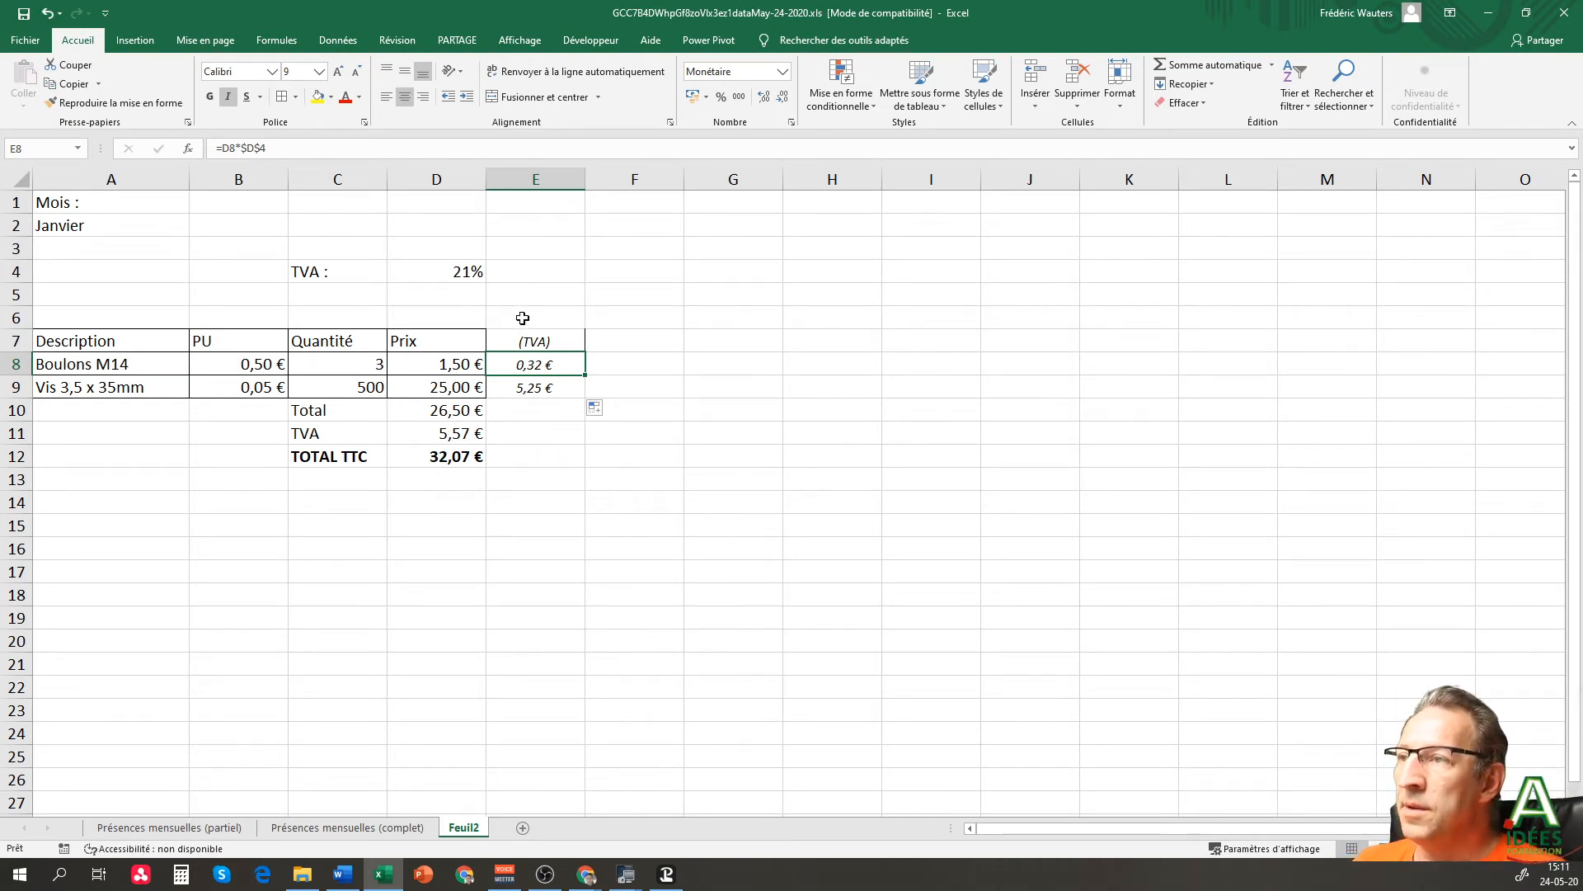
left_click(449, 266)
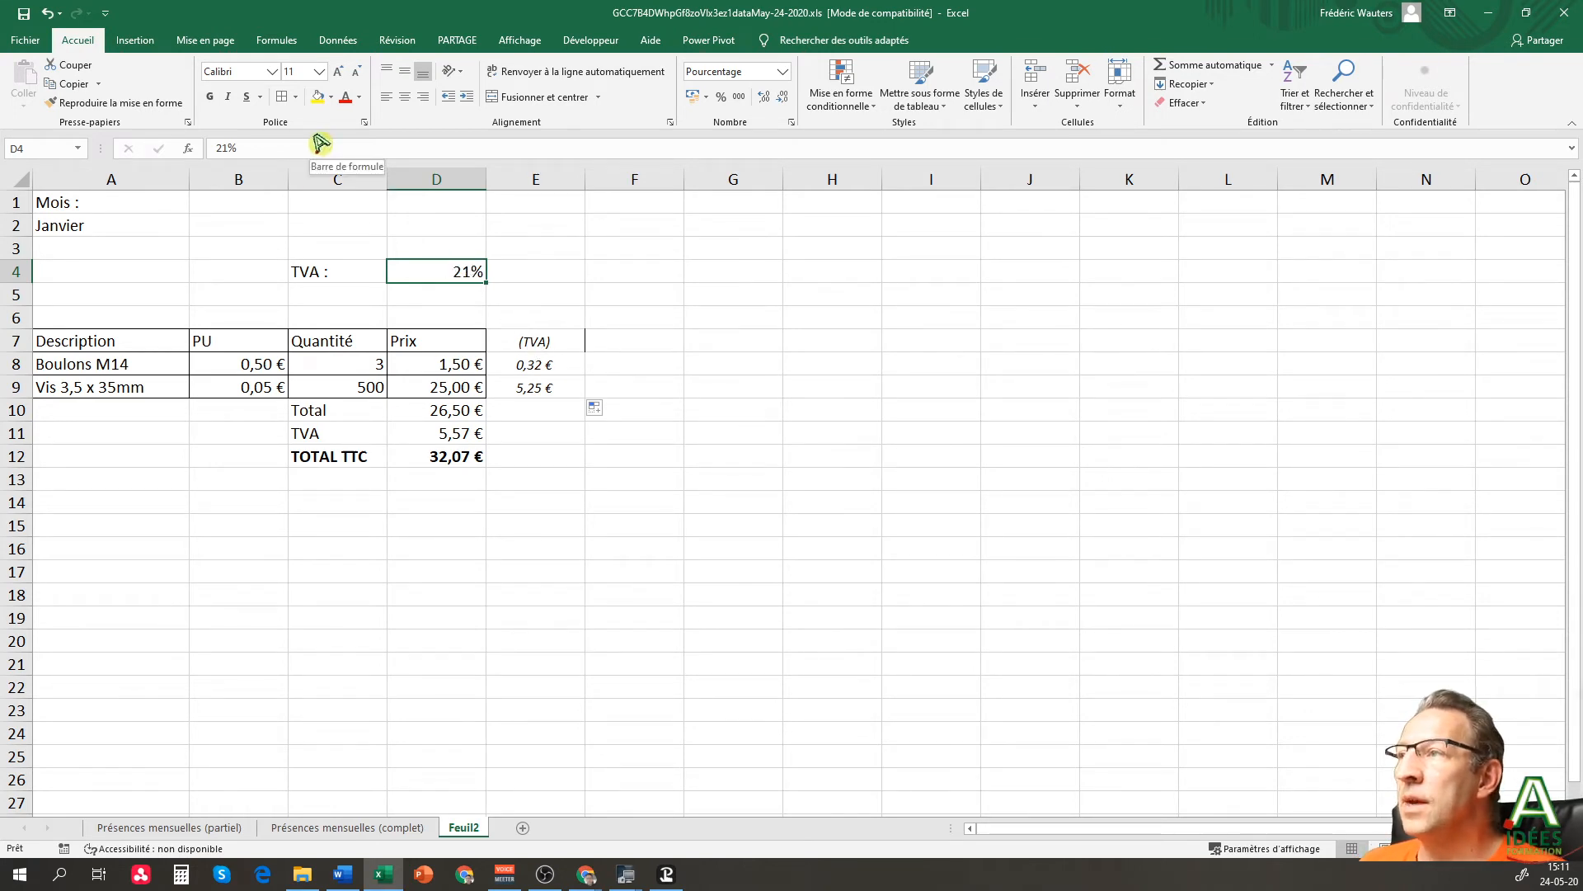
left_click(338, 38)
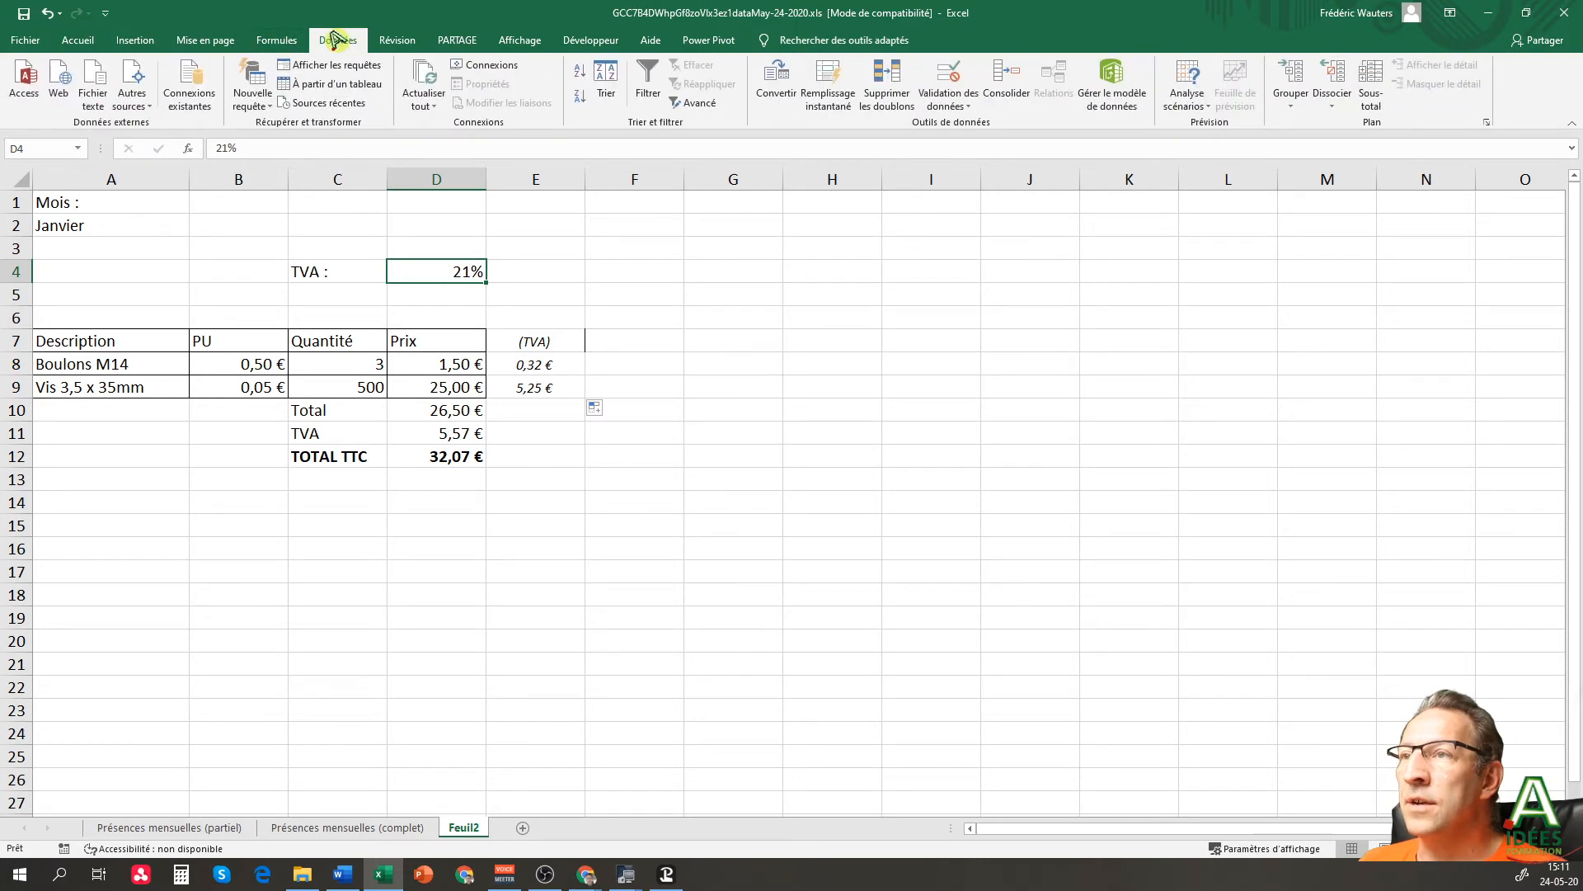
left_click(274, 41)
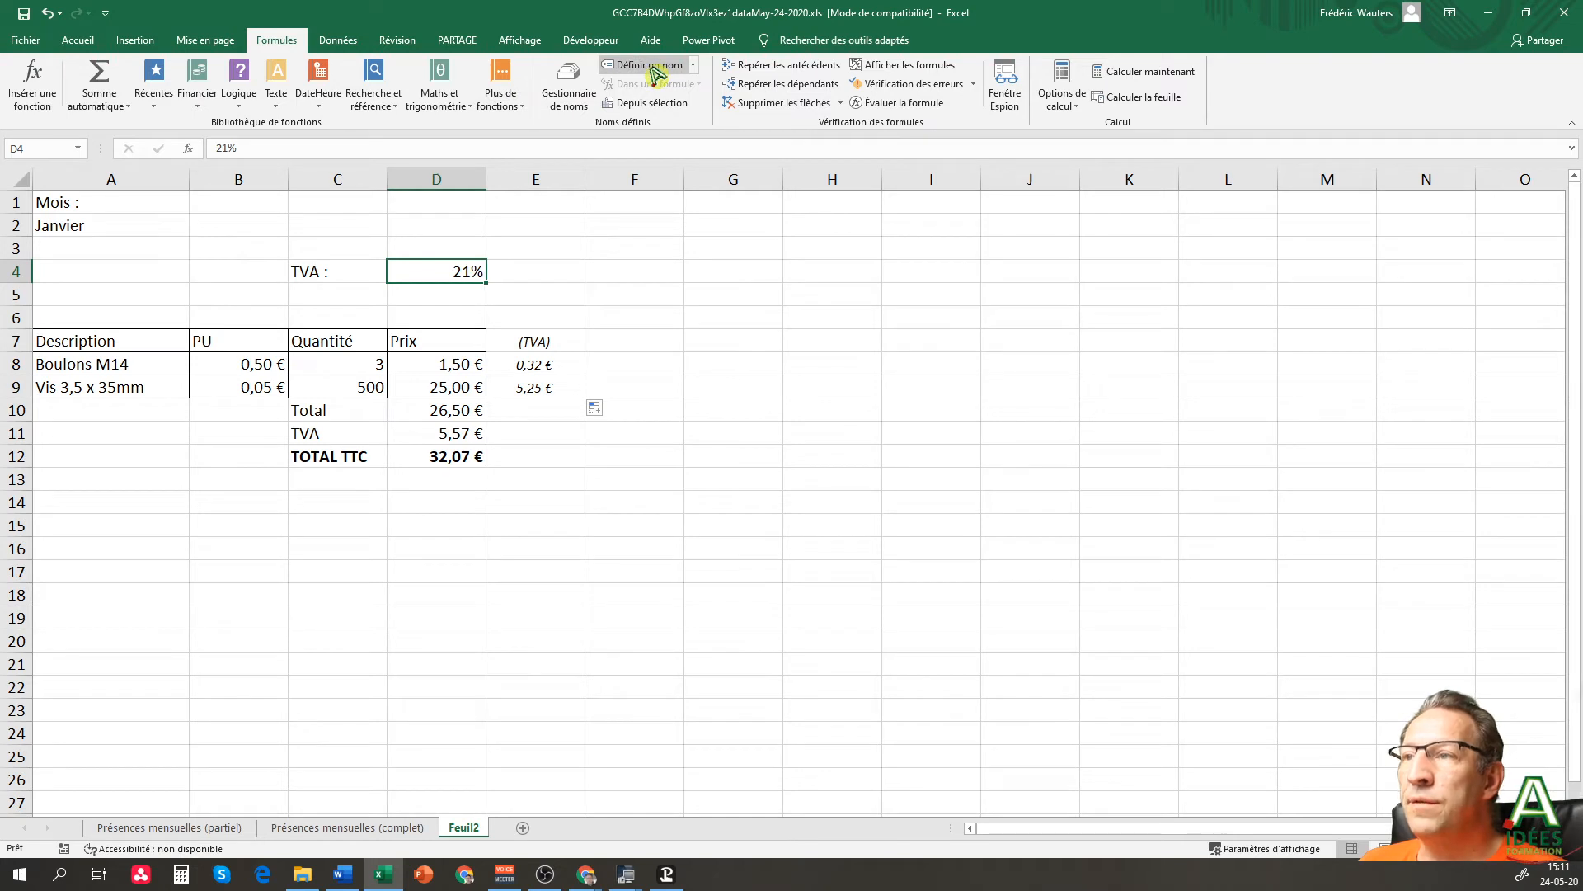
left_click(838, 281)
- Apply borders around all cells of the (TVA) column, E7:E9
left_click_drag(523, 341, 529, 384)
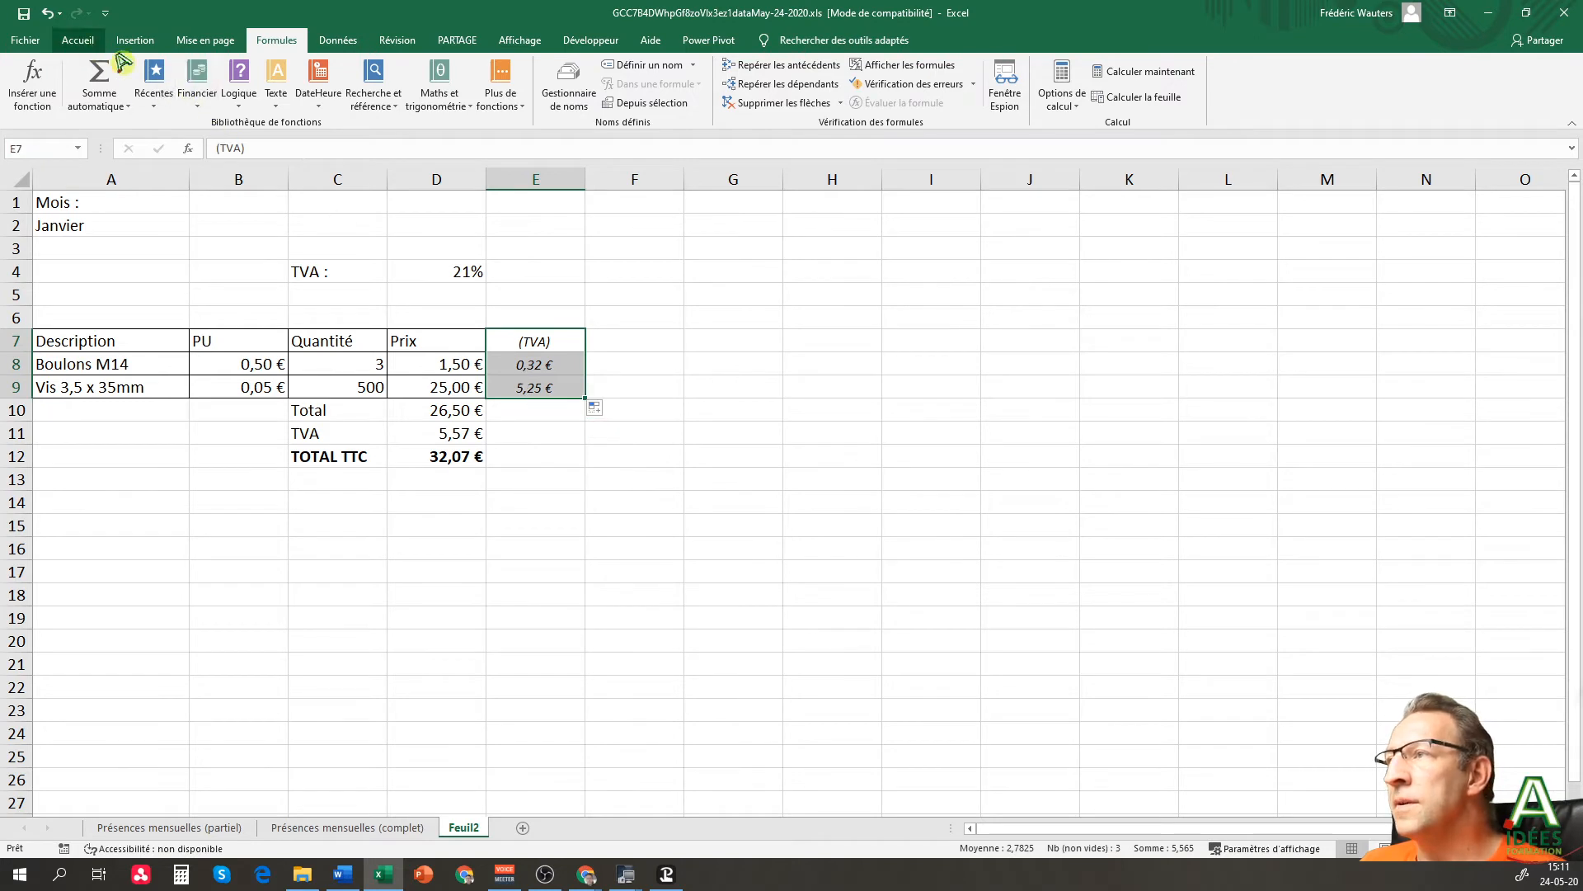
left_click(78, 40)
left_click(771, 316)
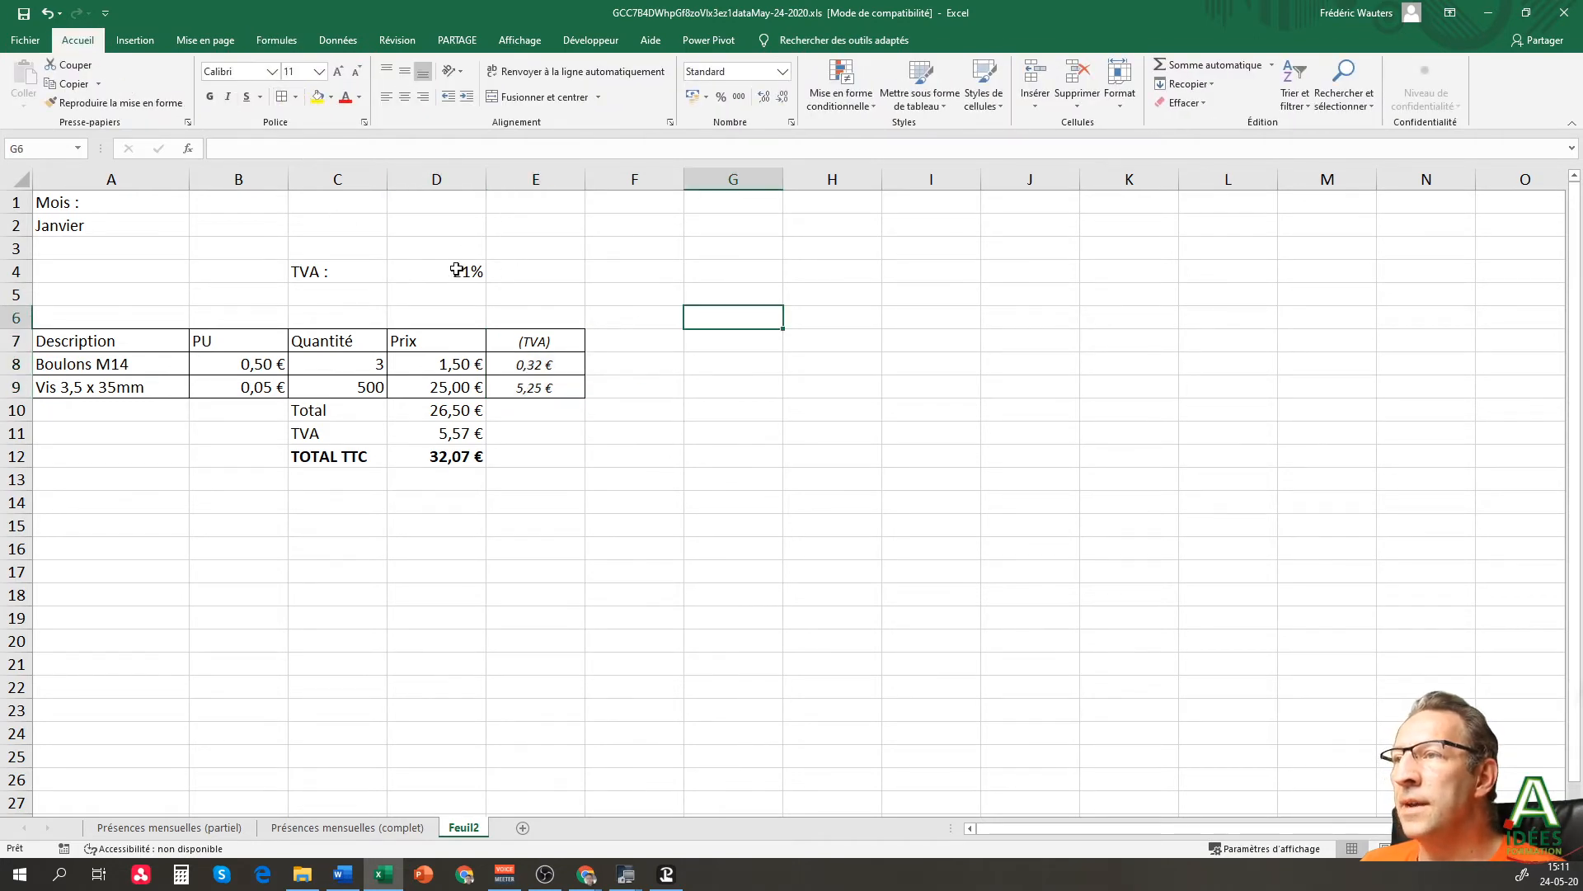
- Define the name TauxTVA for the TVA rate cell D4, with the whole workbook (Classeur) as its scope
left_click(457, 269)
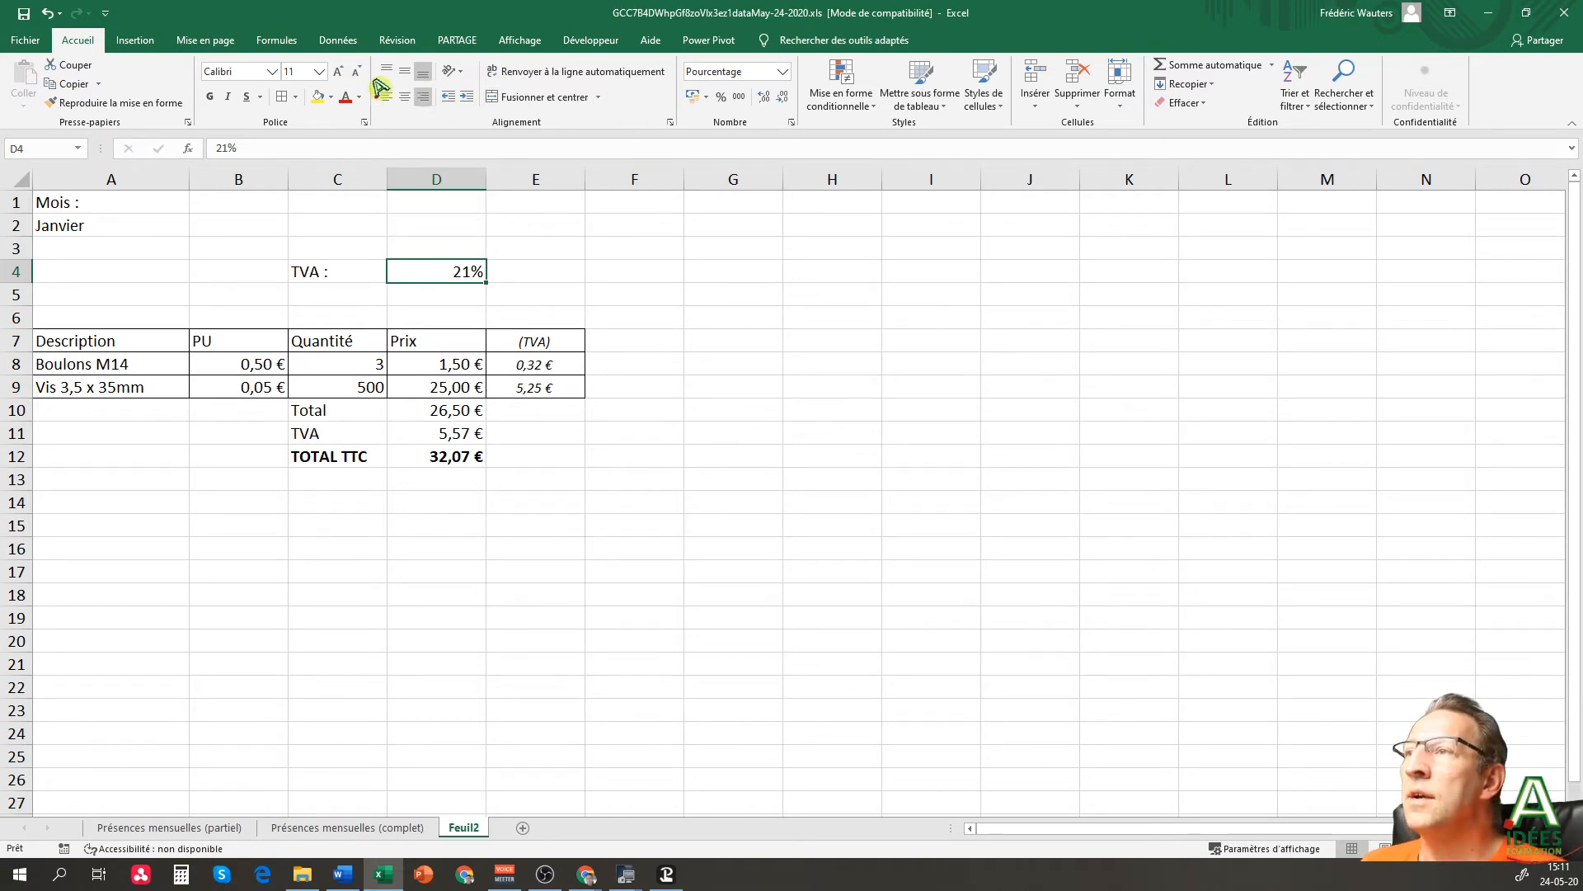
left_click(276, 41)
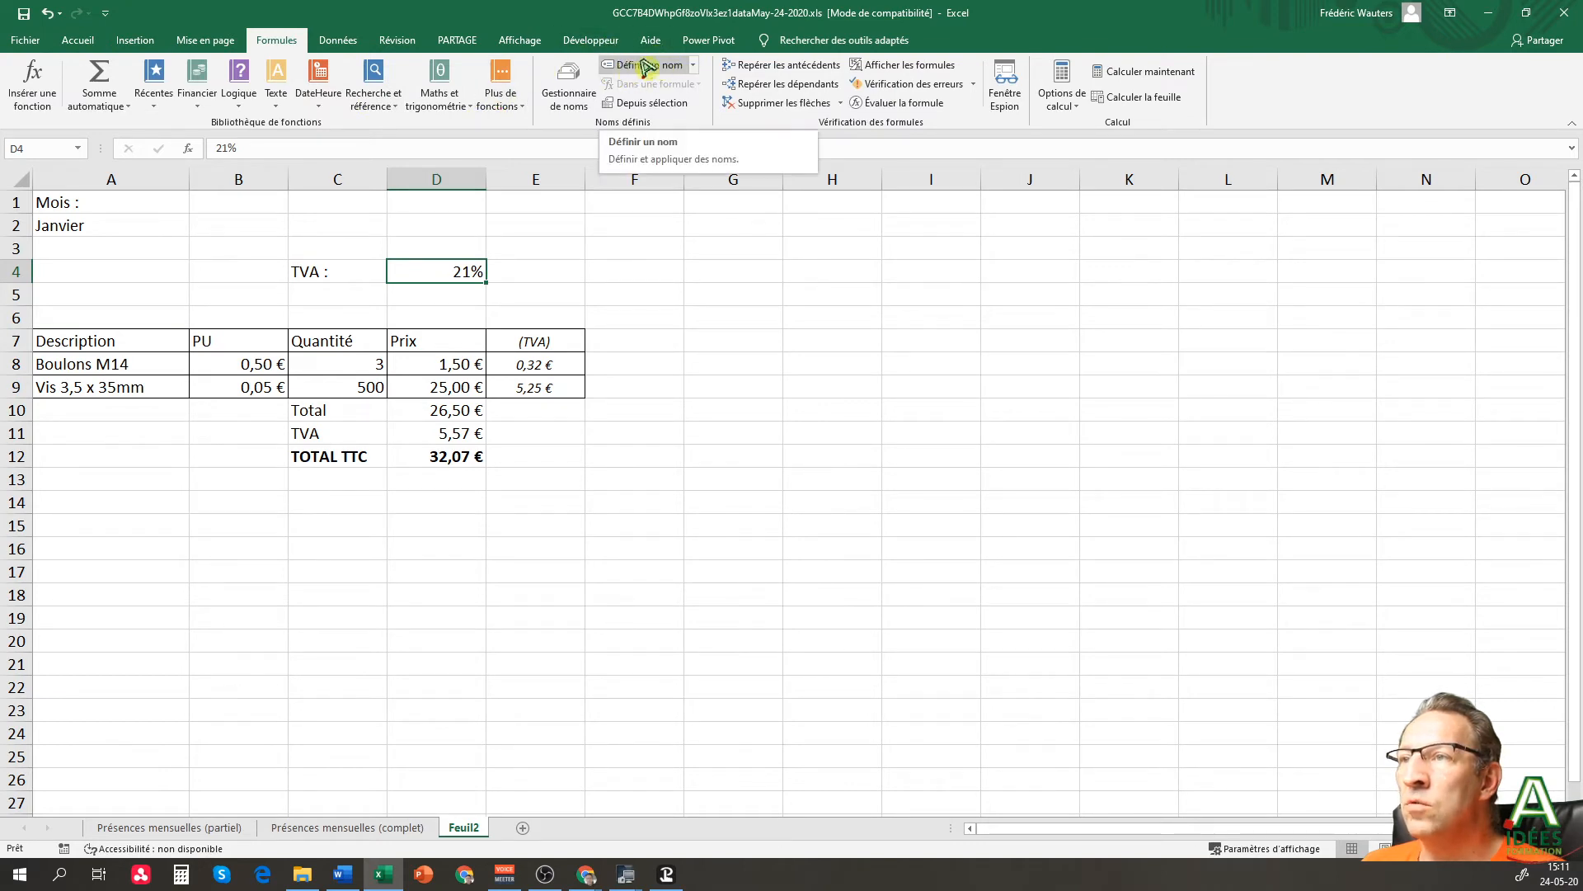
left_click(651, 66)
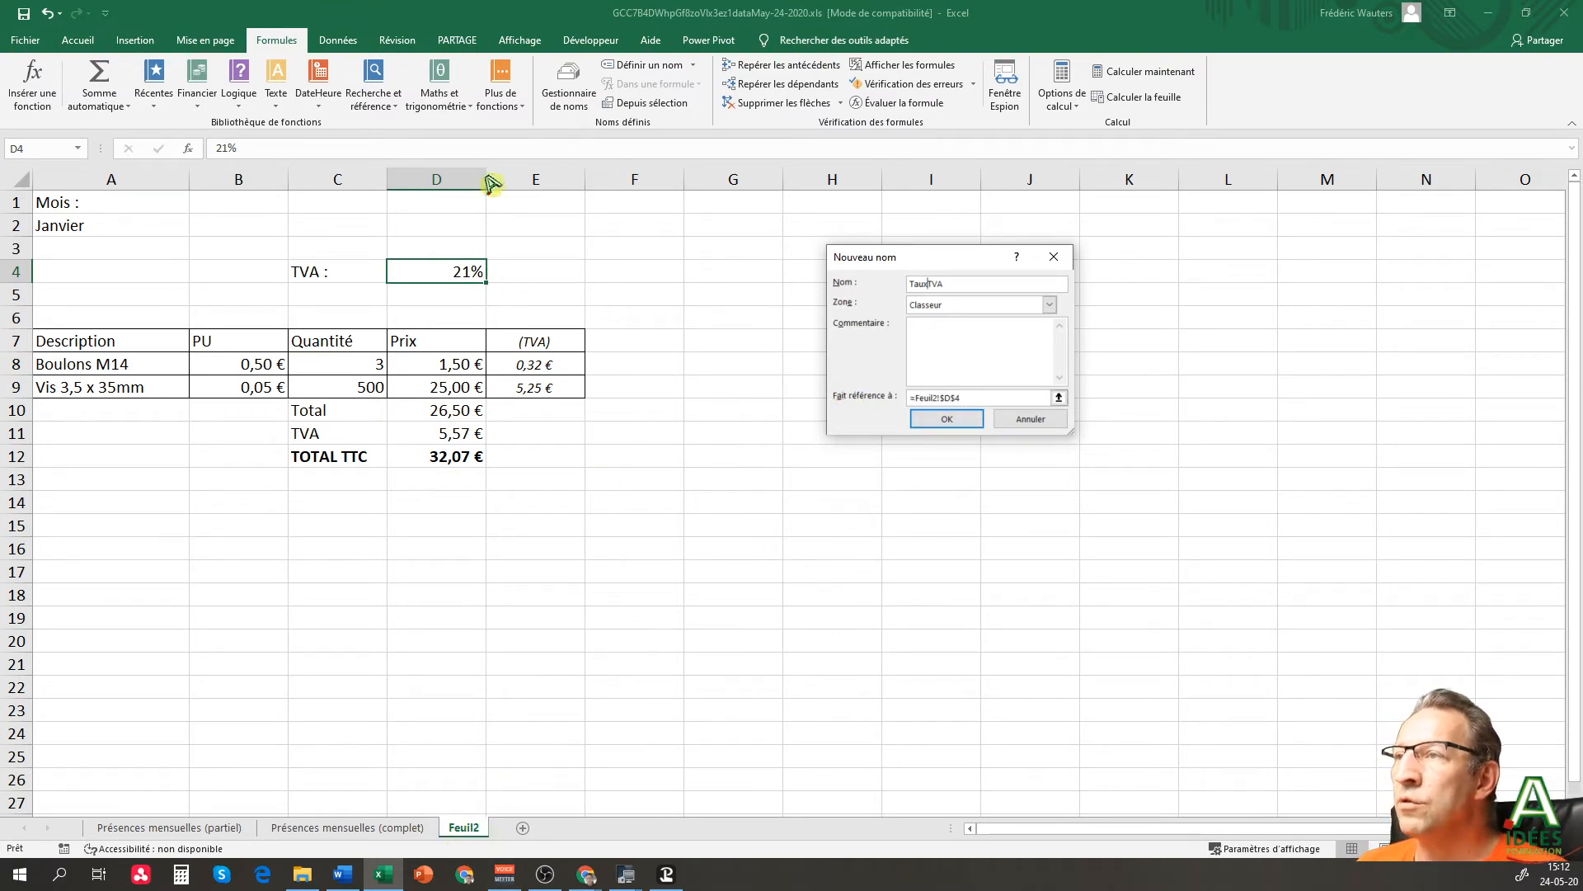
left_click(947, 417)
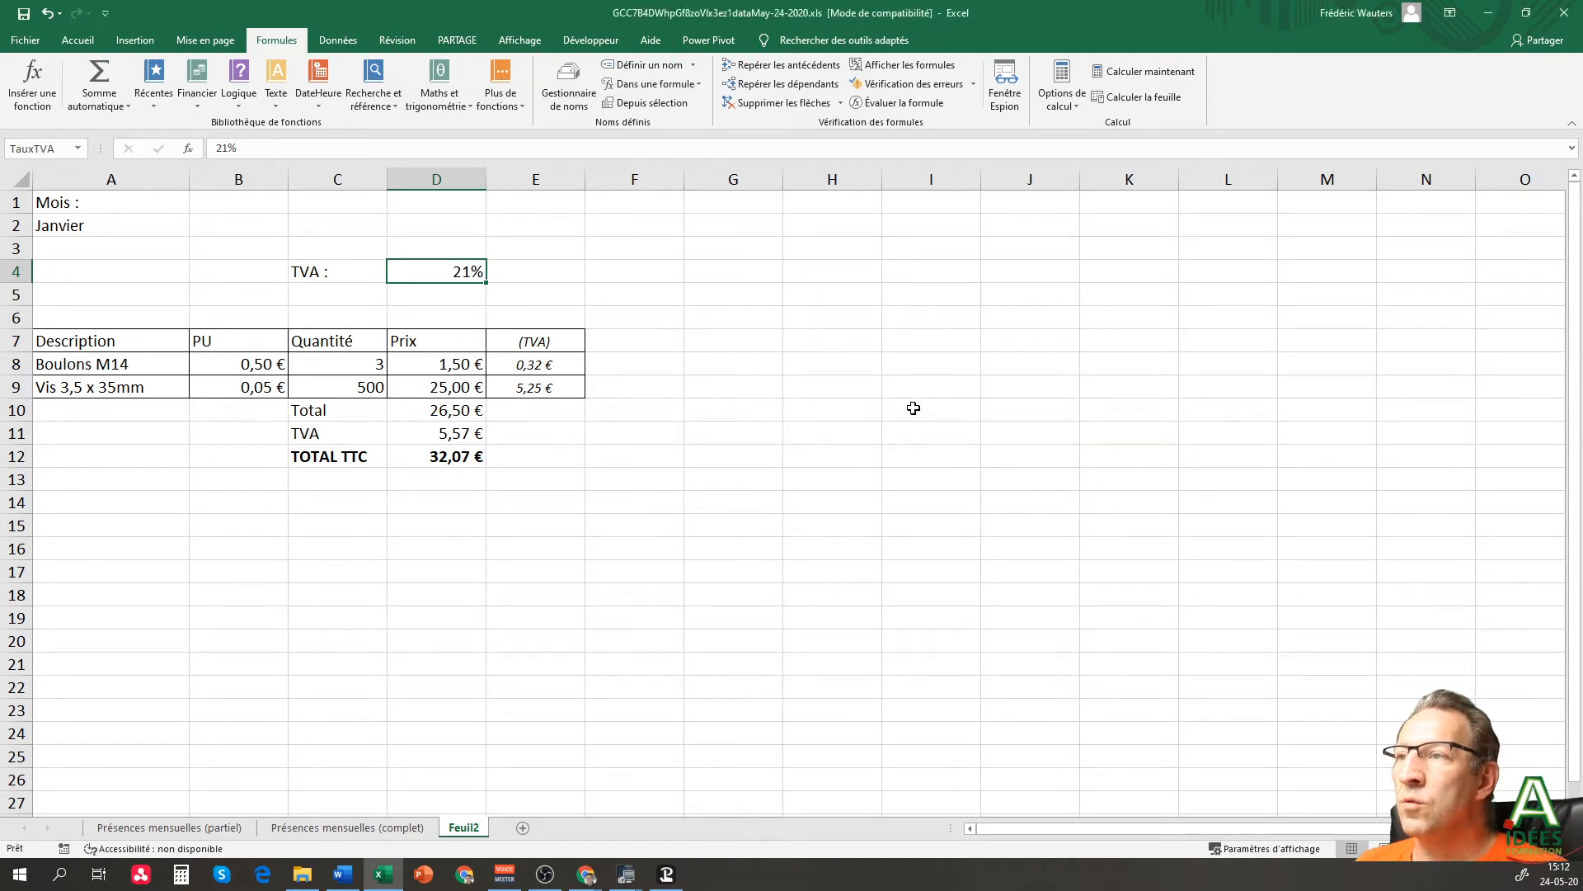
- Clear the existing TVA formulas from cells E8, E9 and D11
left_click(540, 362)
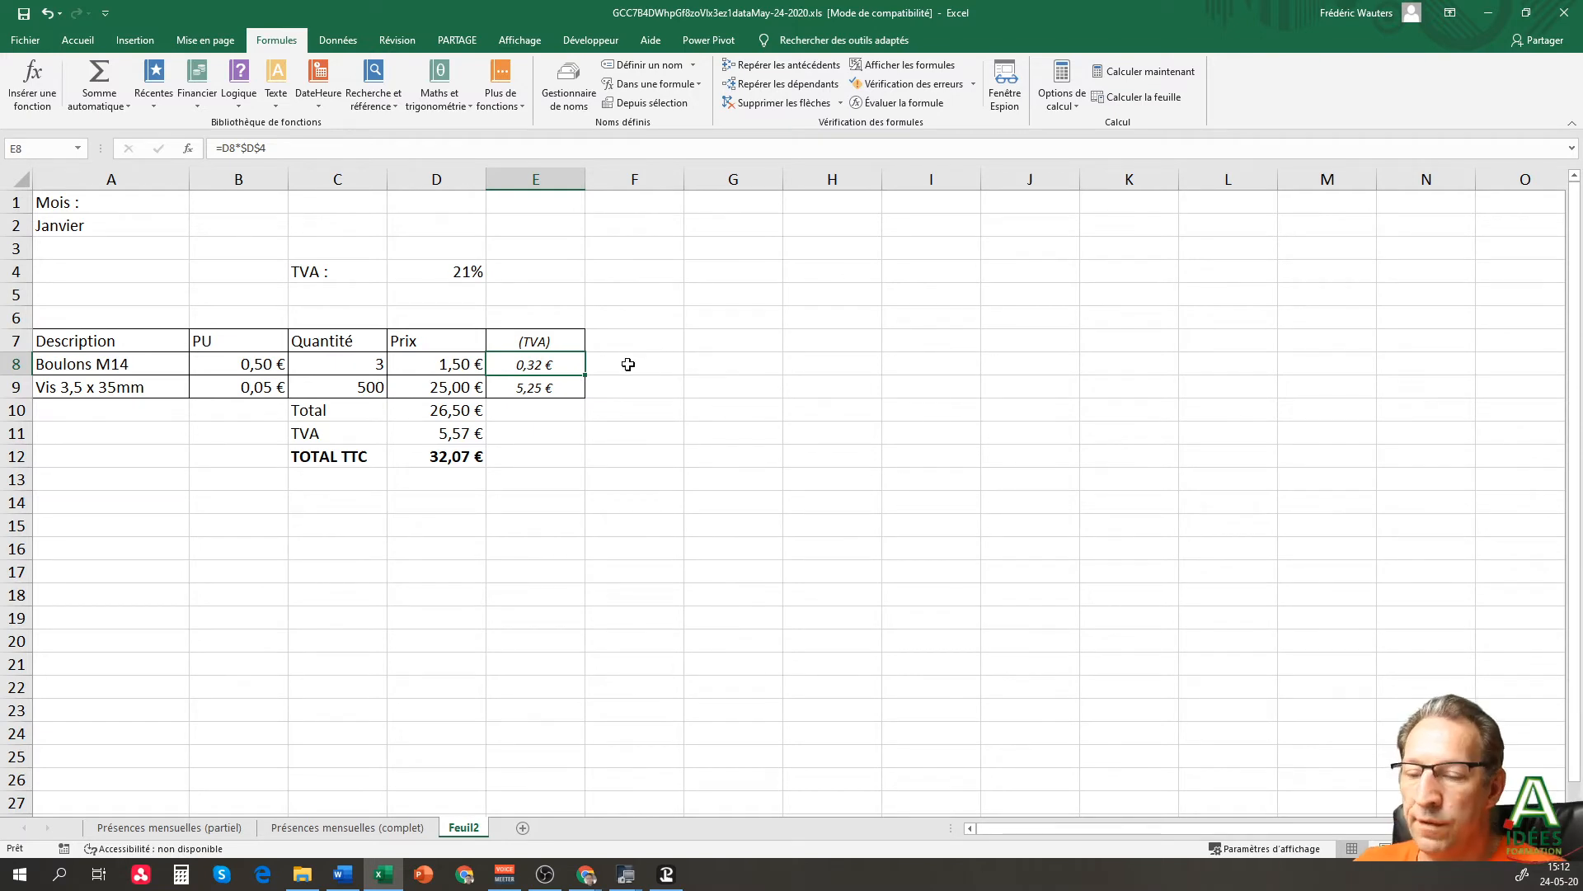
key("Delete")
left_click(539, 392)
key("Delete")
left_click(443, 438)
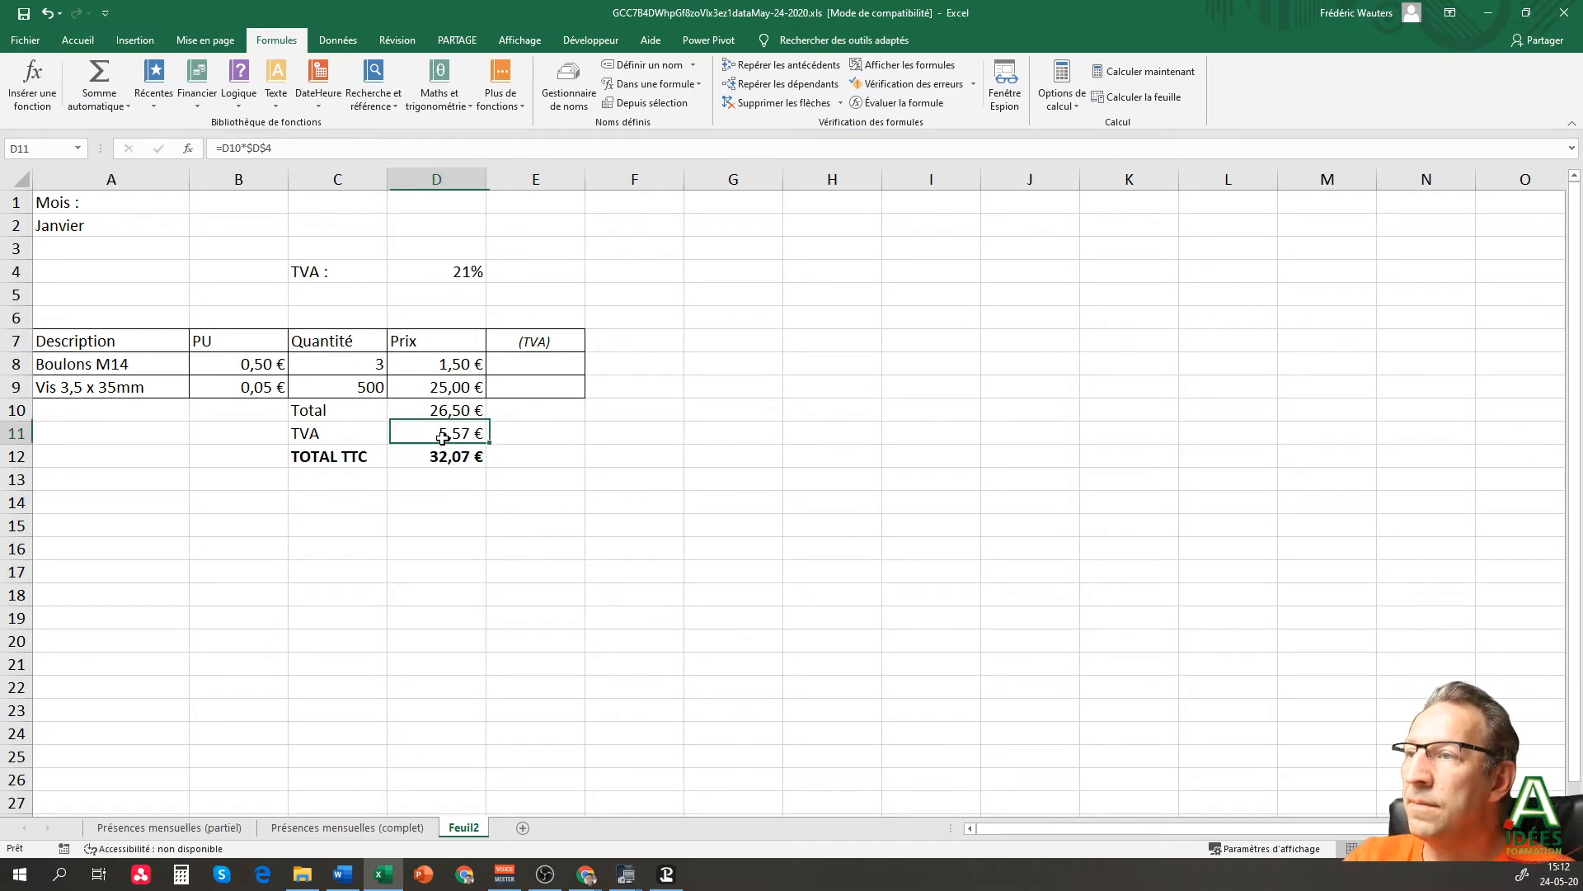
key("Delete")
- Calculate the TVA of the Boulons M14 row in cell E8 with the named-cell formula =D8*TauxTVA
left_click(534, 364)
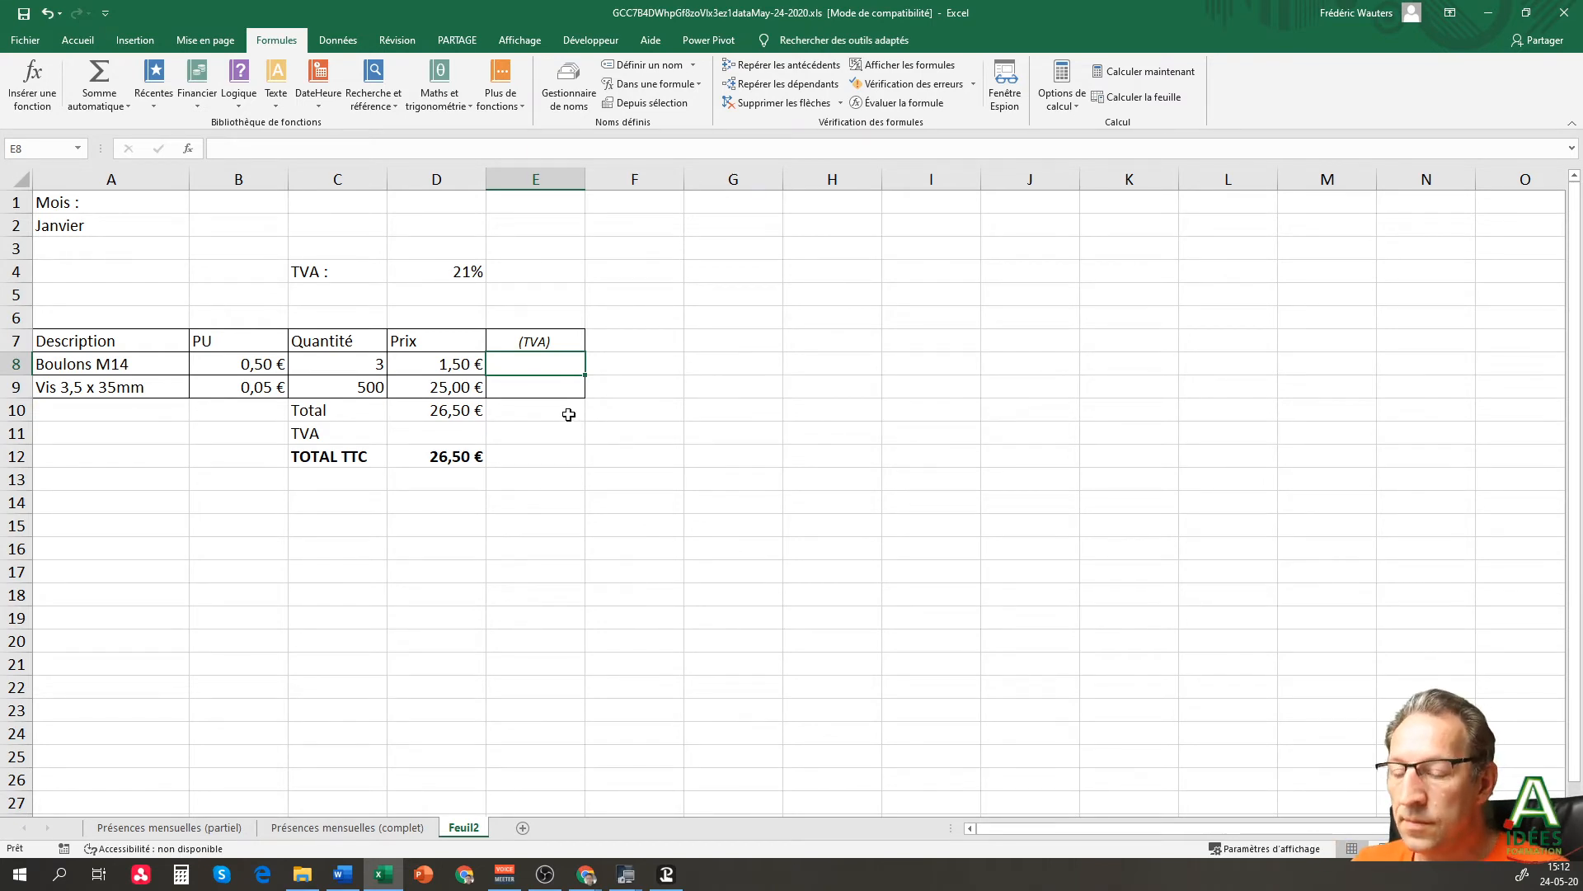
type("=")
left_click(443, 363)
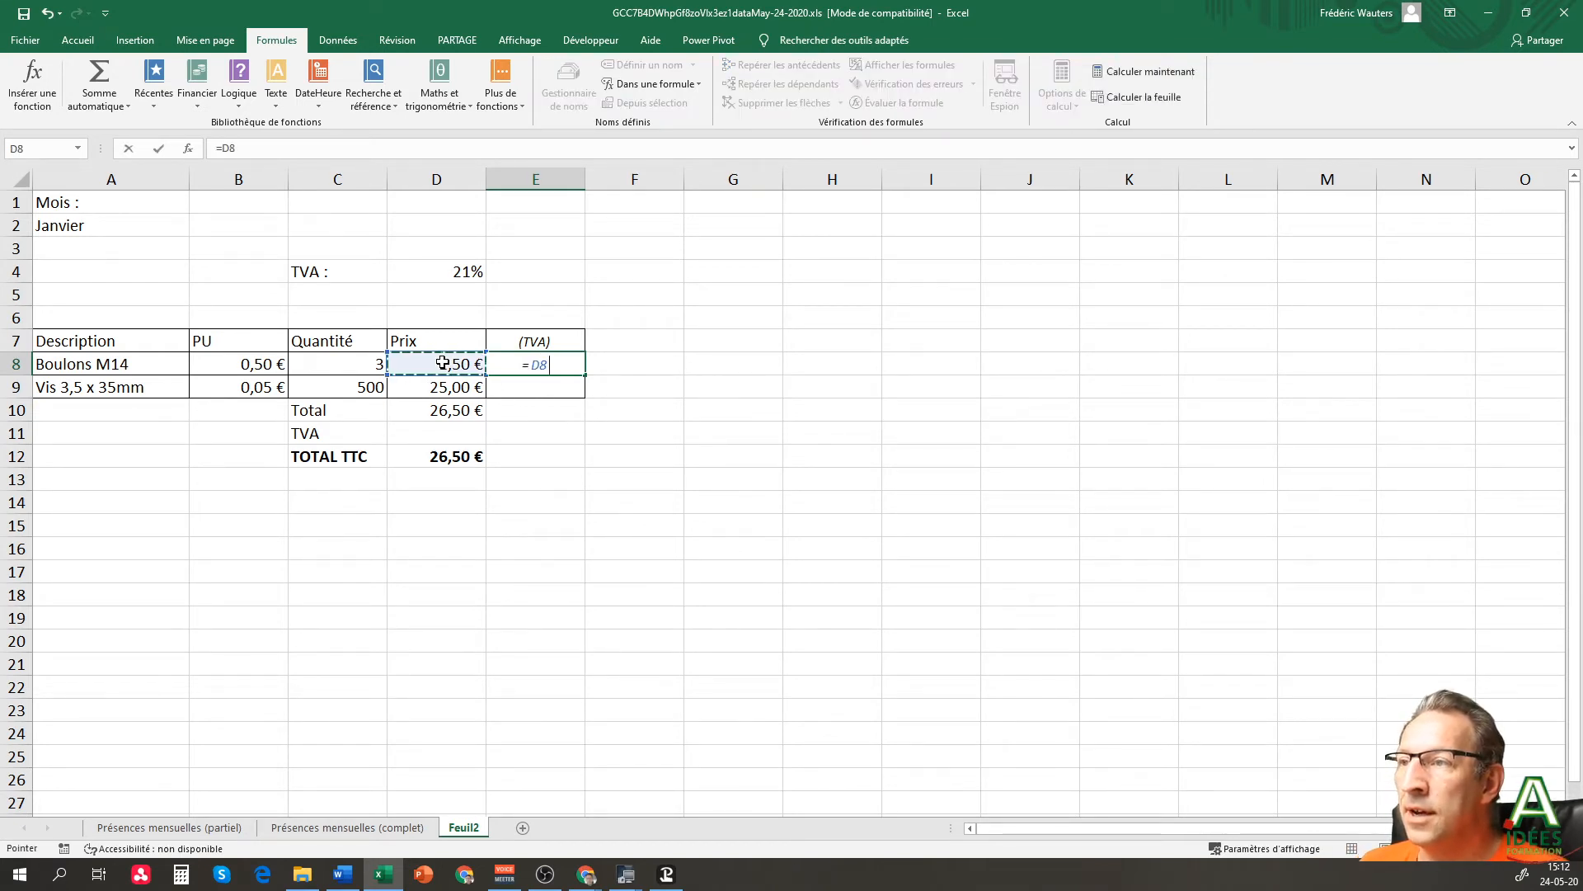
type("*")
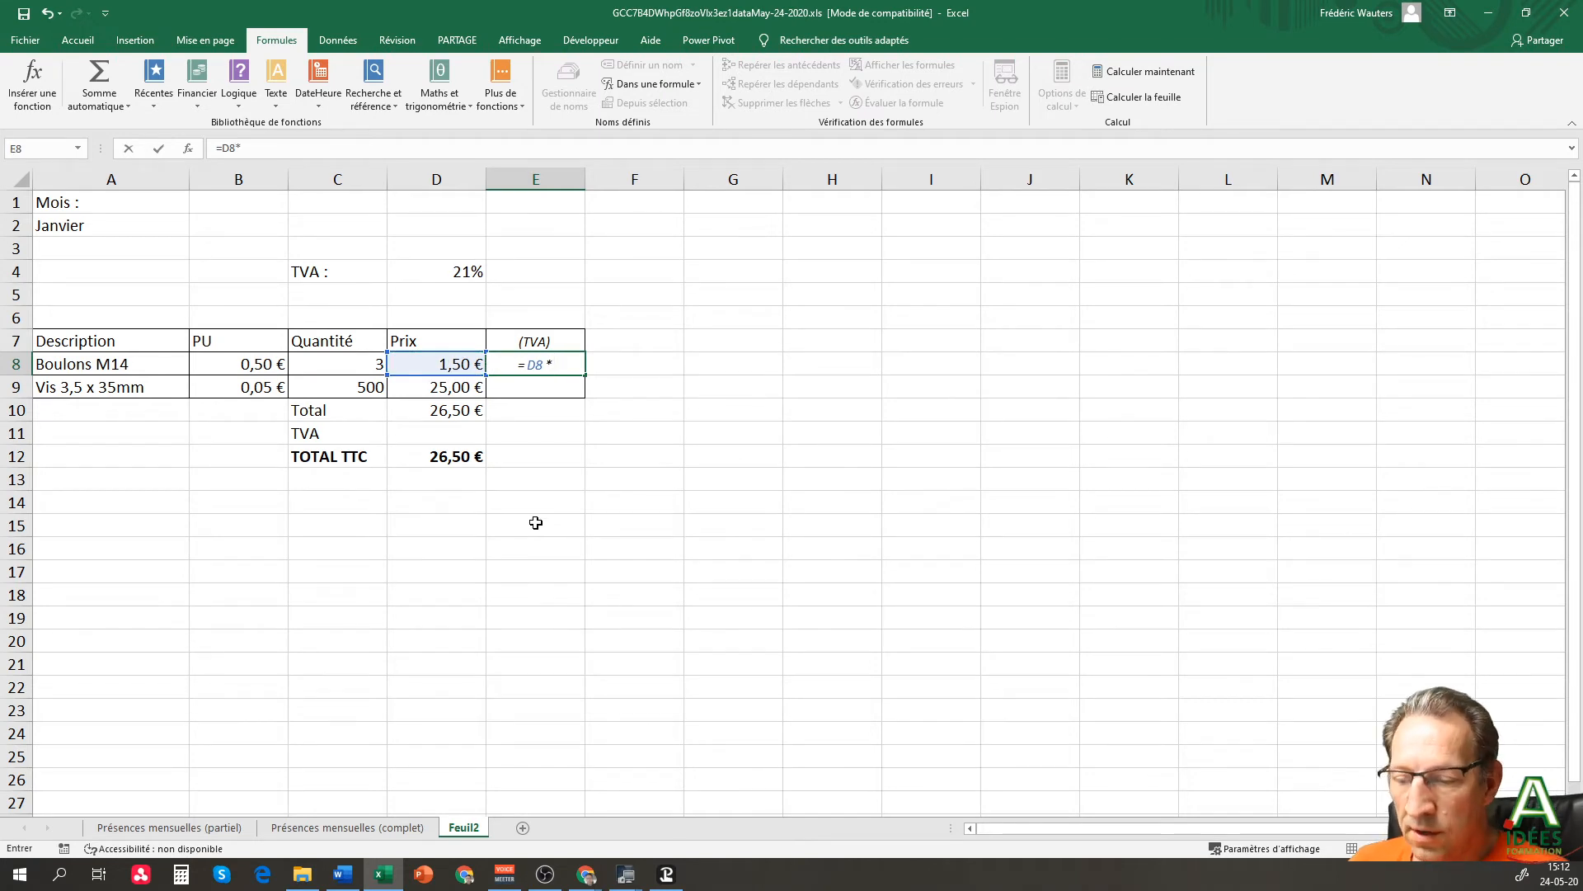
type("t")
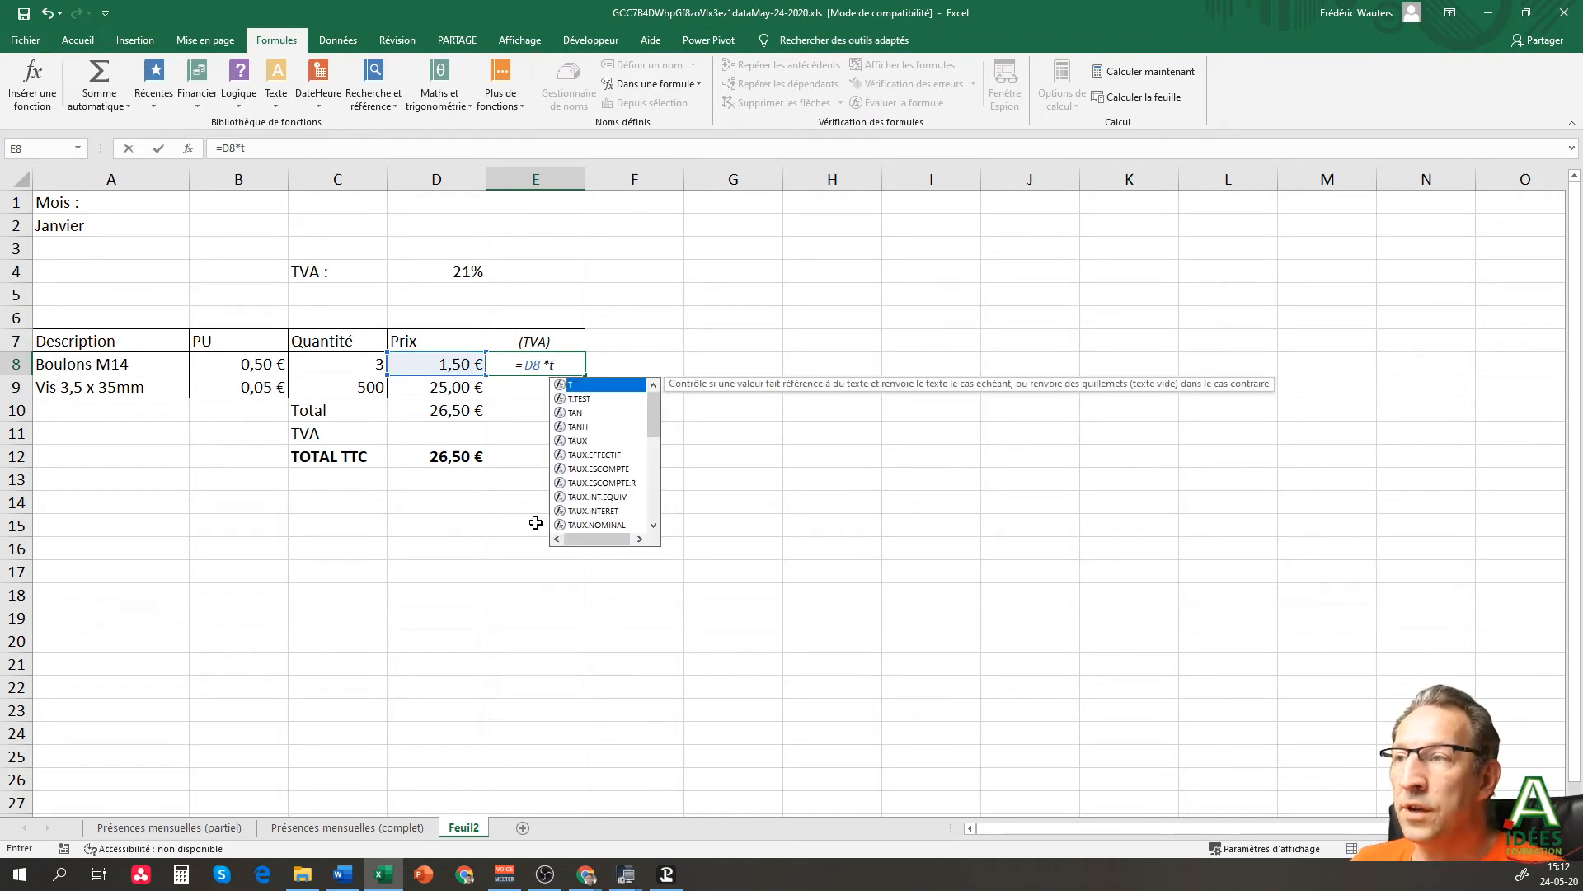
type("aux")
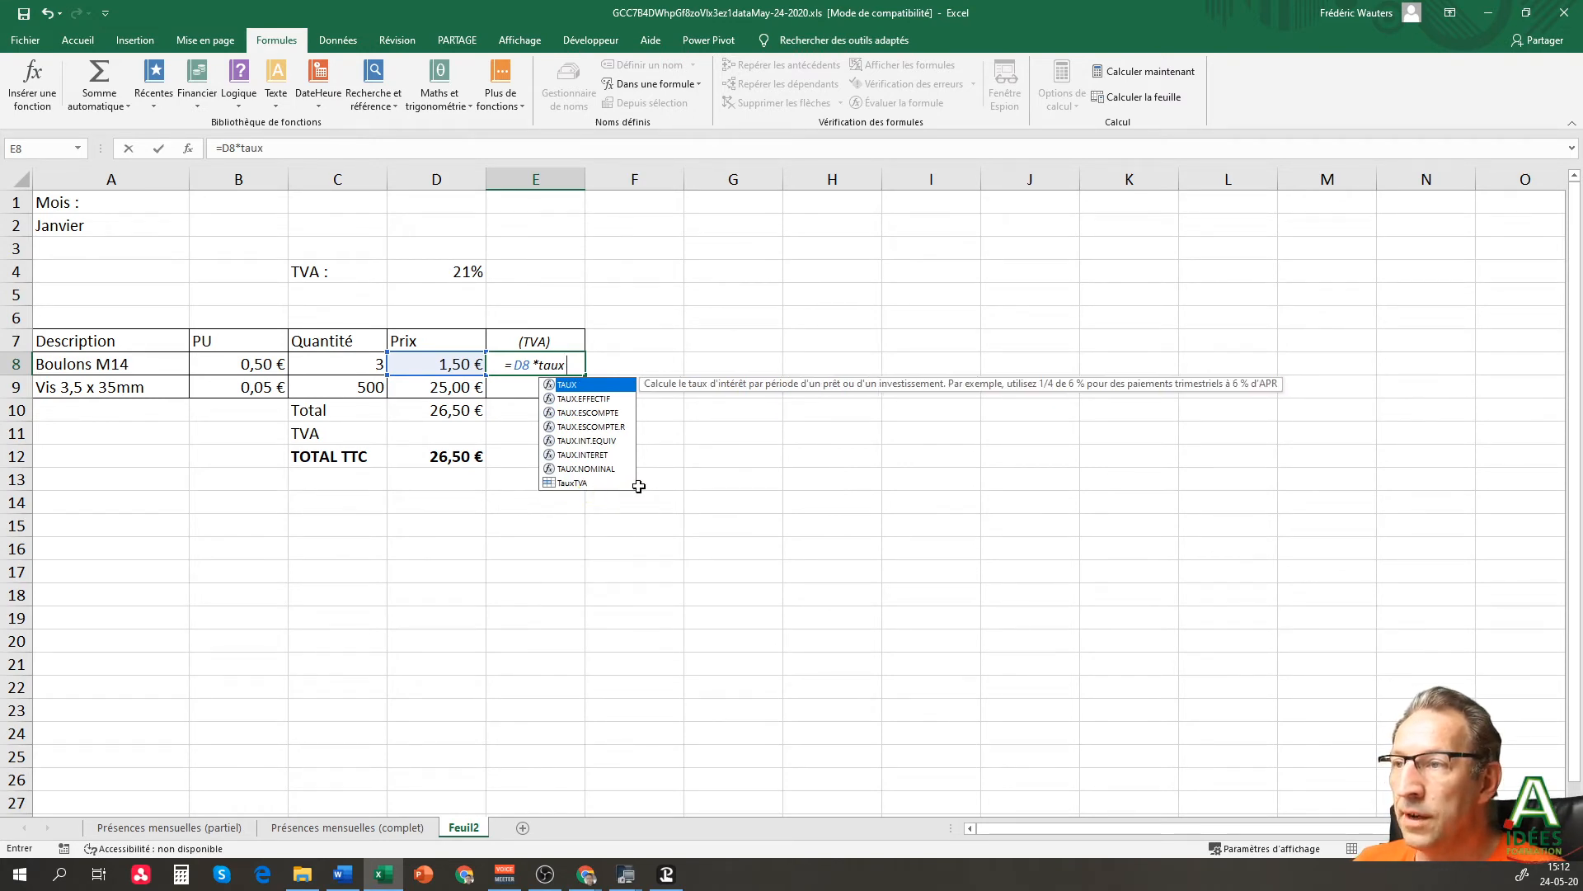
type("t")
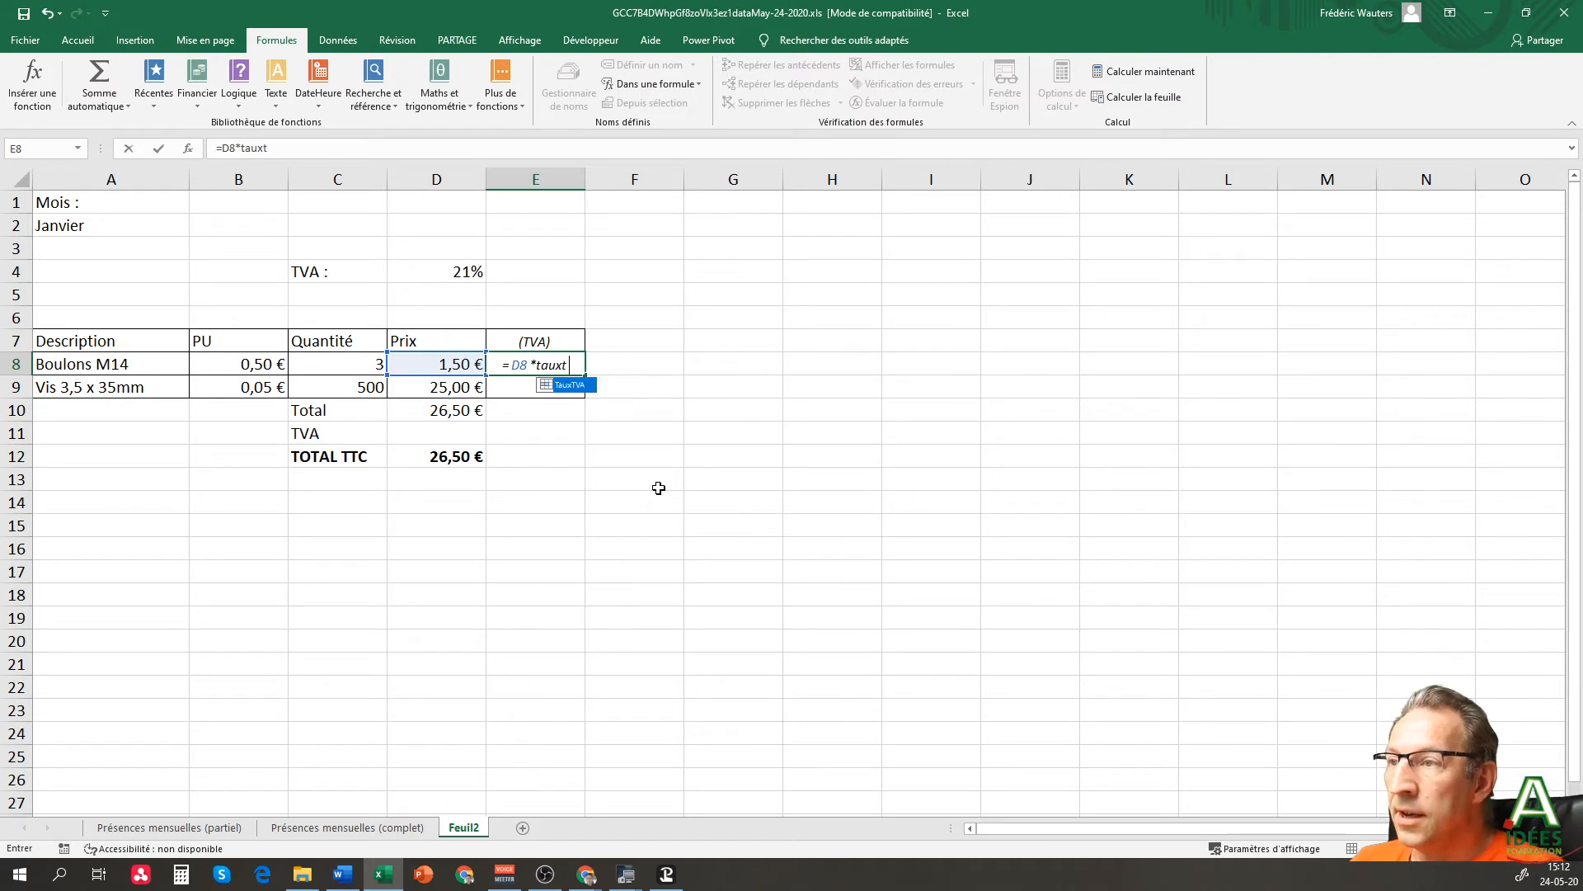
key("Tab")
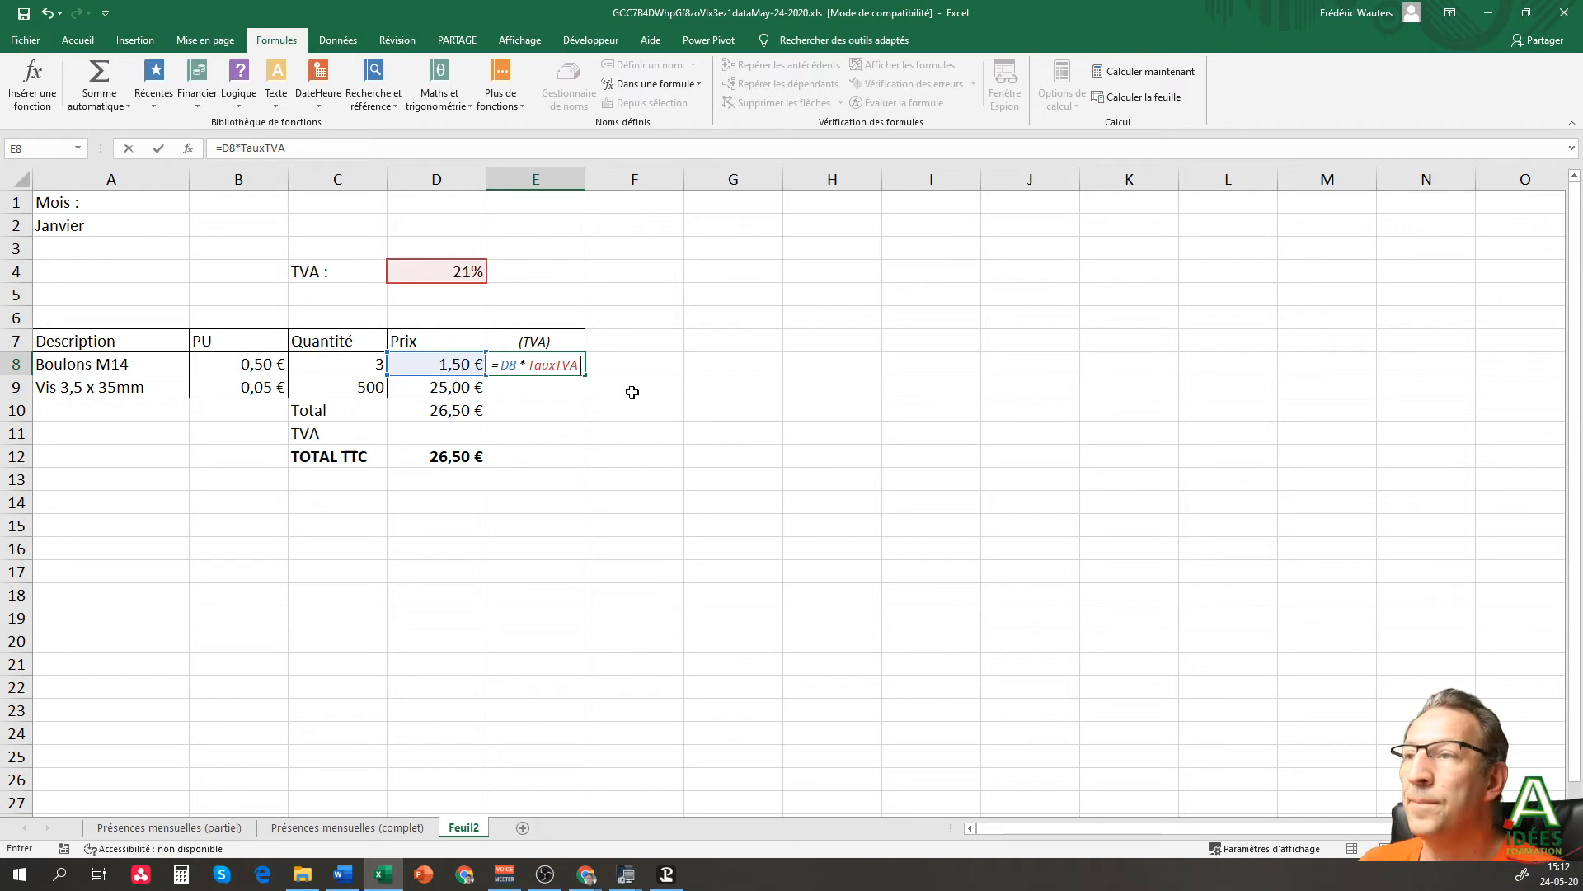
key("Return")
- Fill the TauxTVA formula from E8 down to E9 only and check the references in E9's formula
left_click(566, 367)
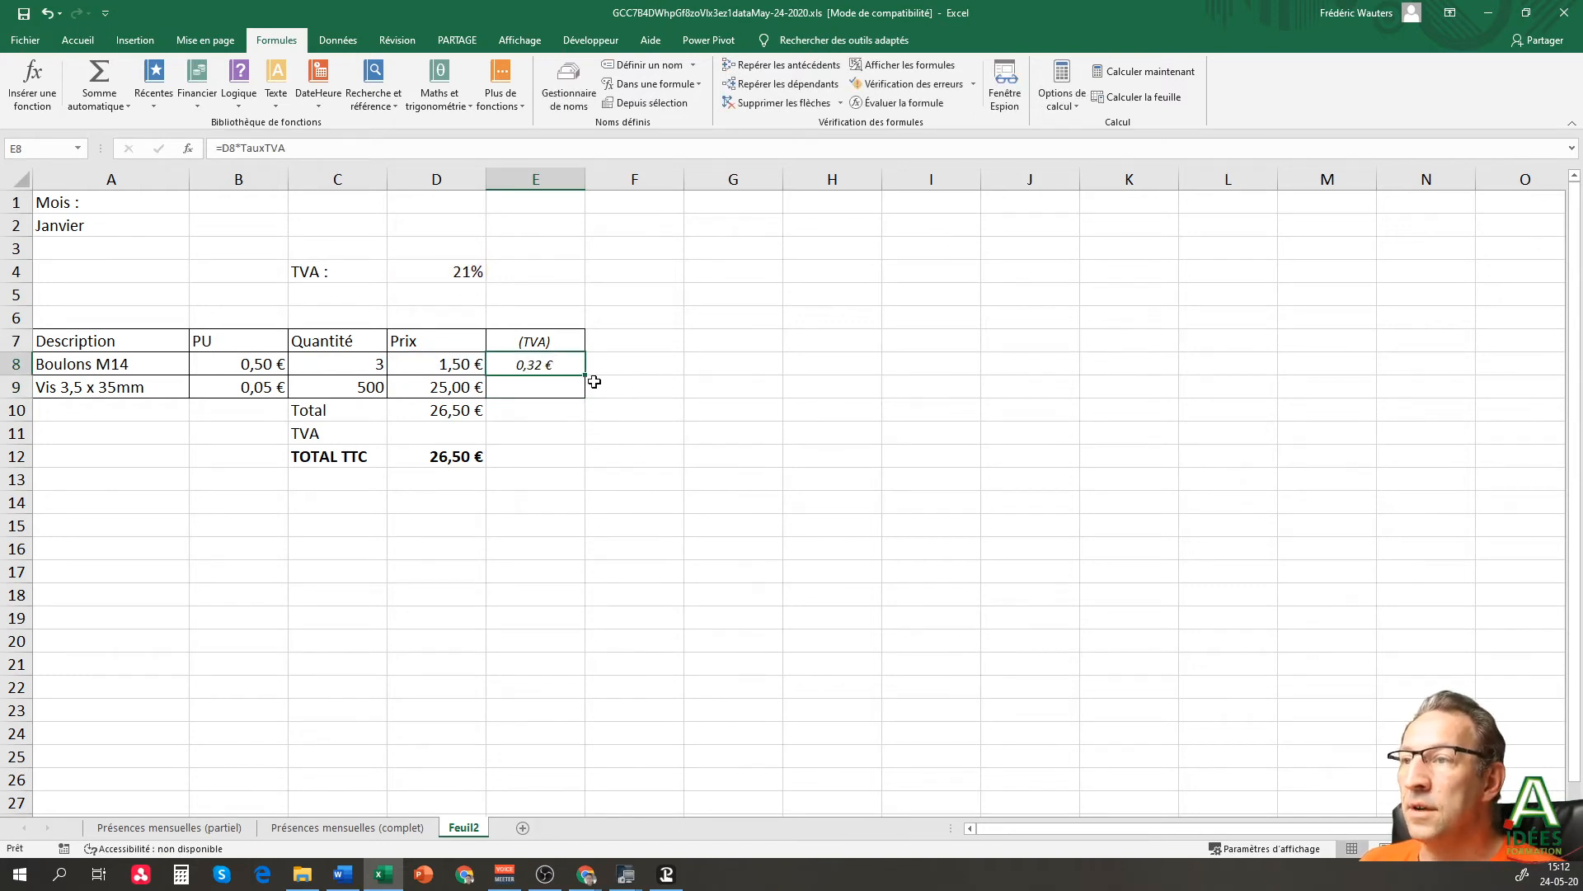
left_click_drag(581, 373, 586, 459)
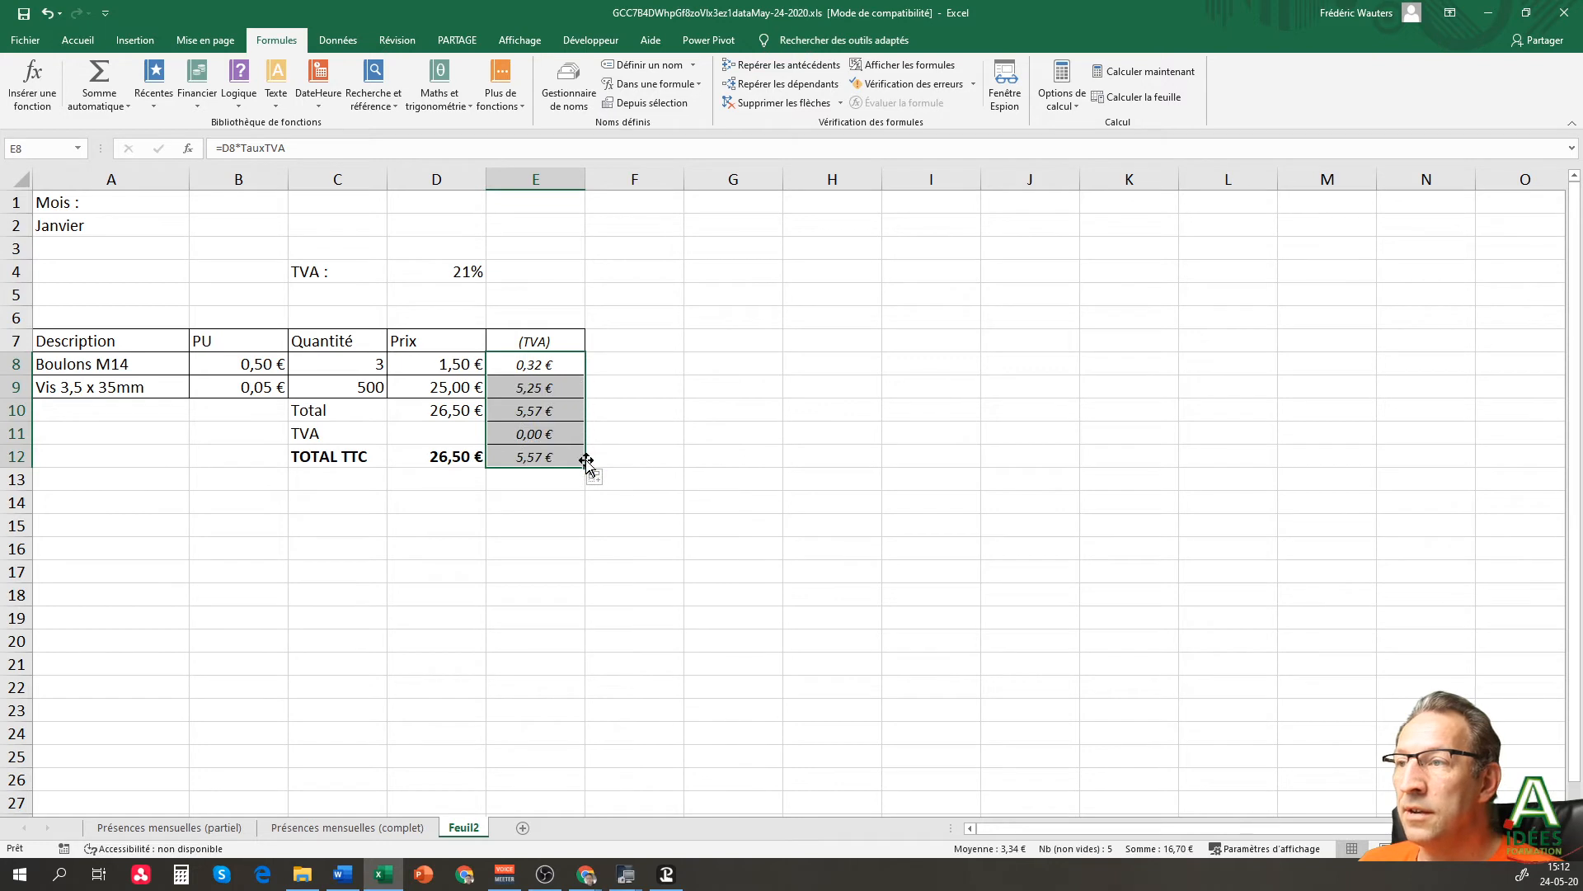
key("ctrl+z")
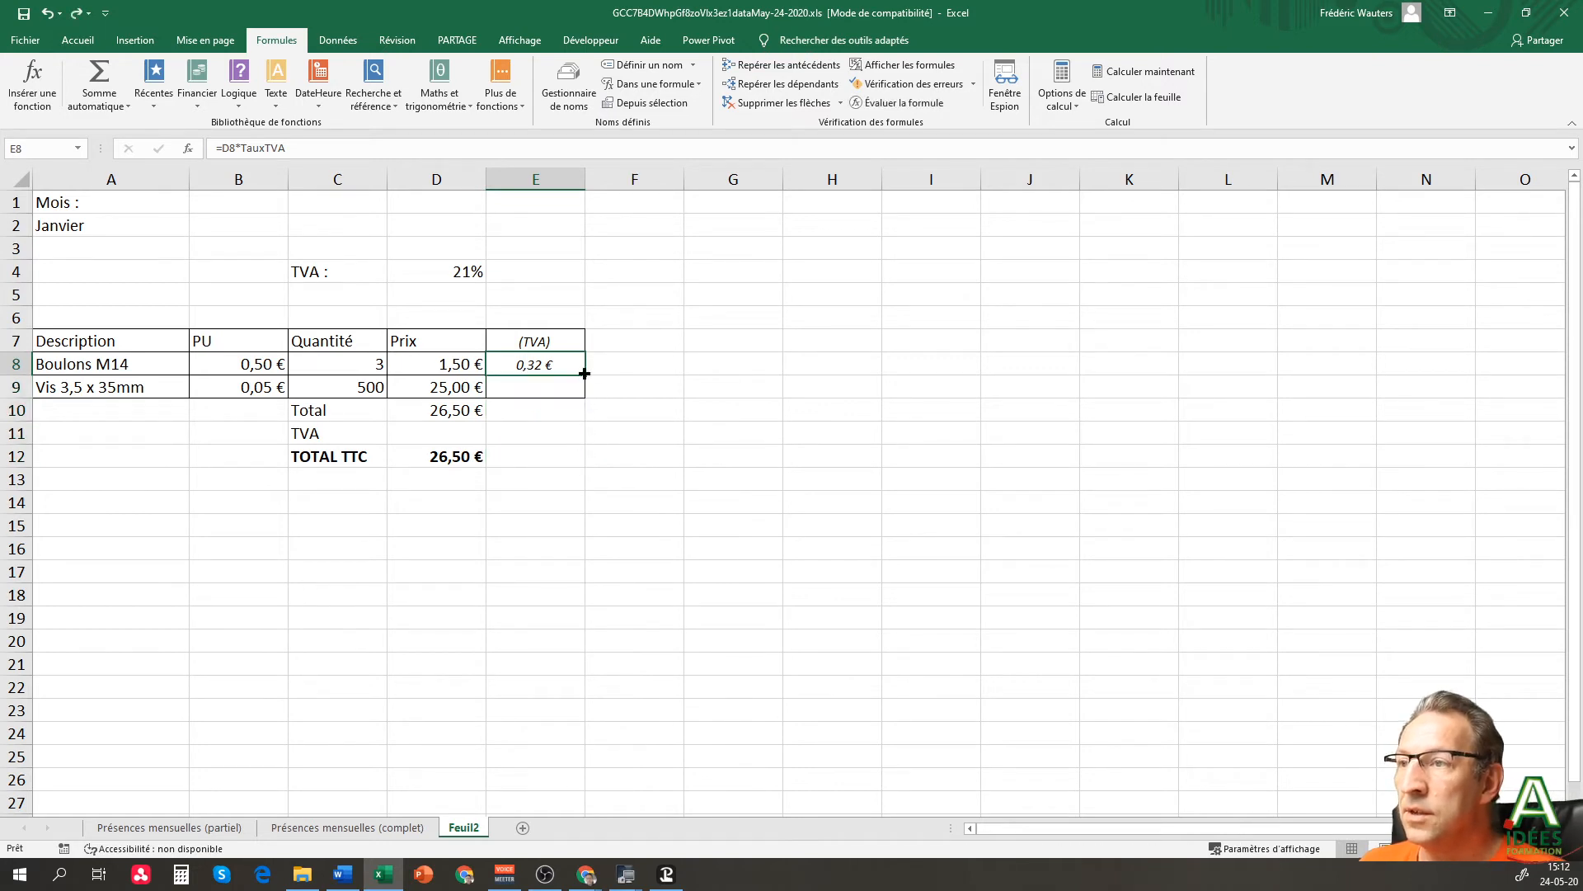
left_click_drag(585, 374, 578, 394)
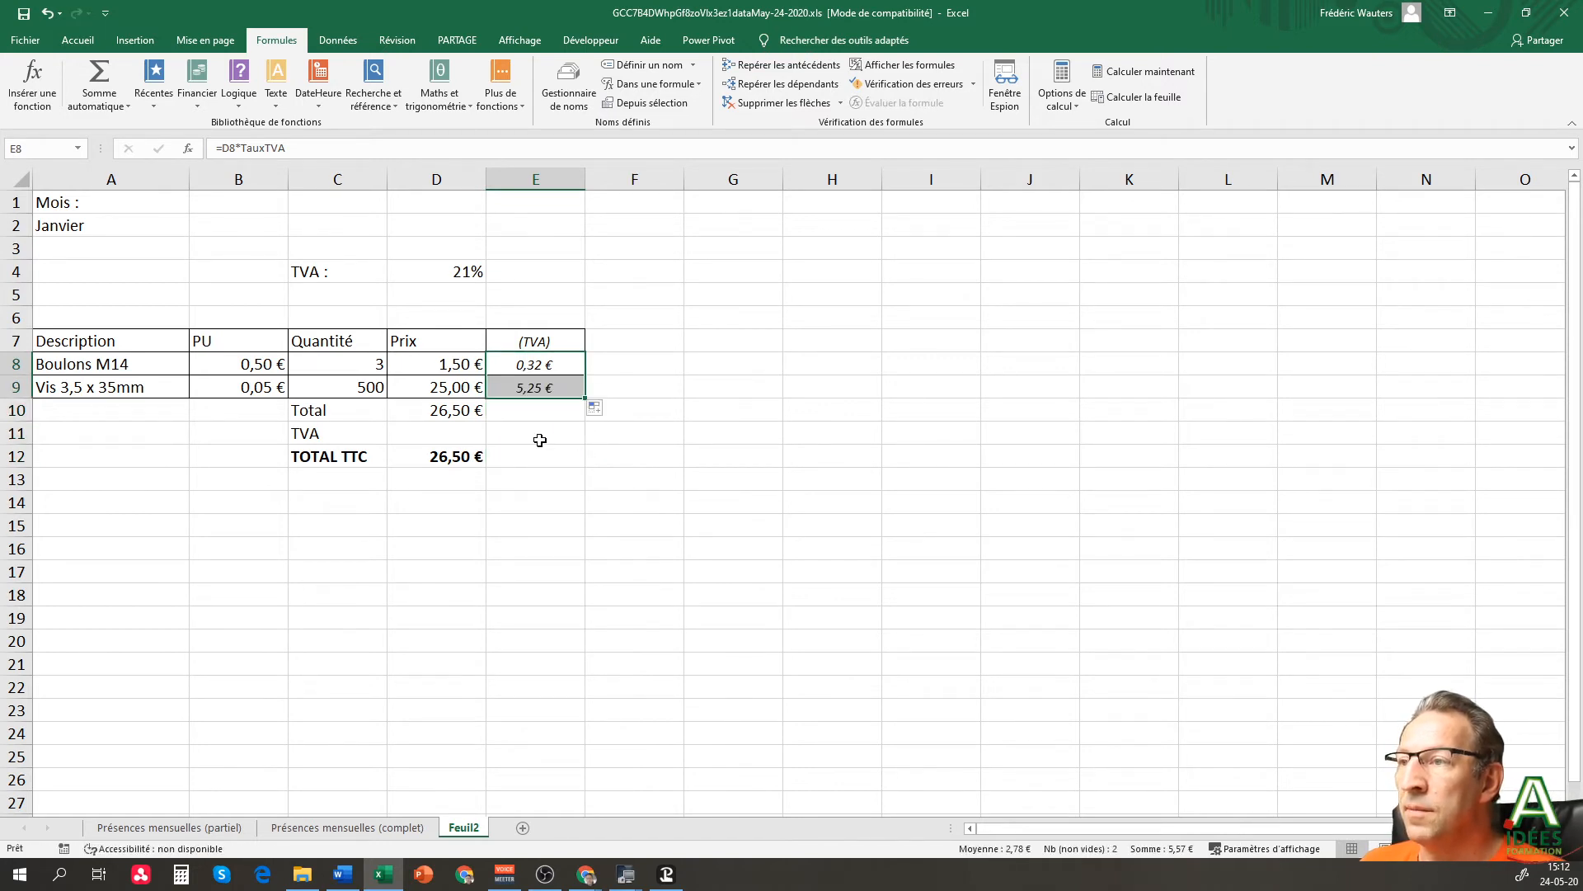
left_click(550, 387)
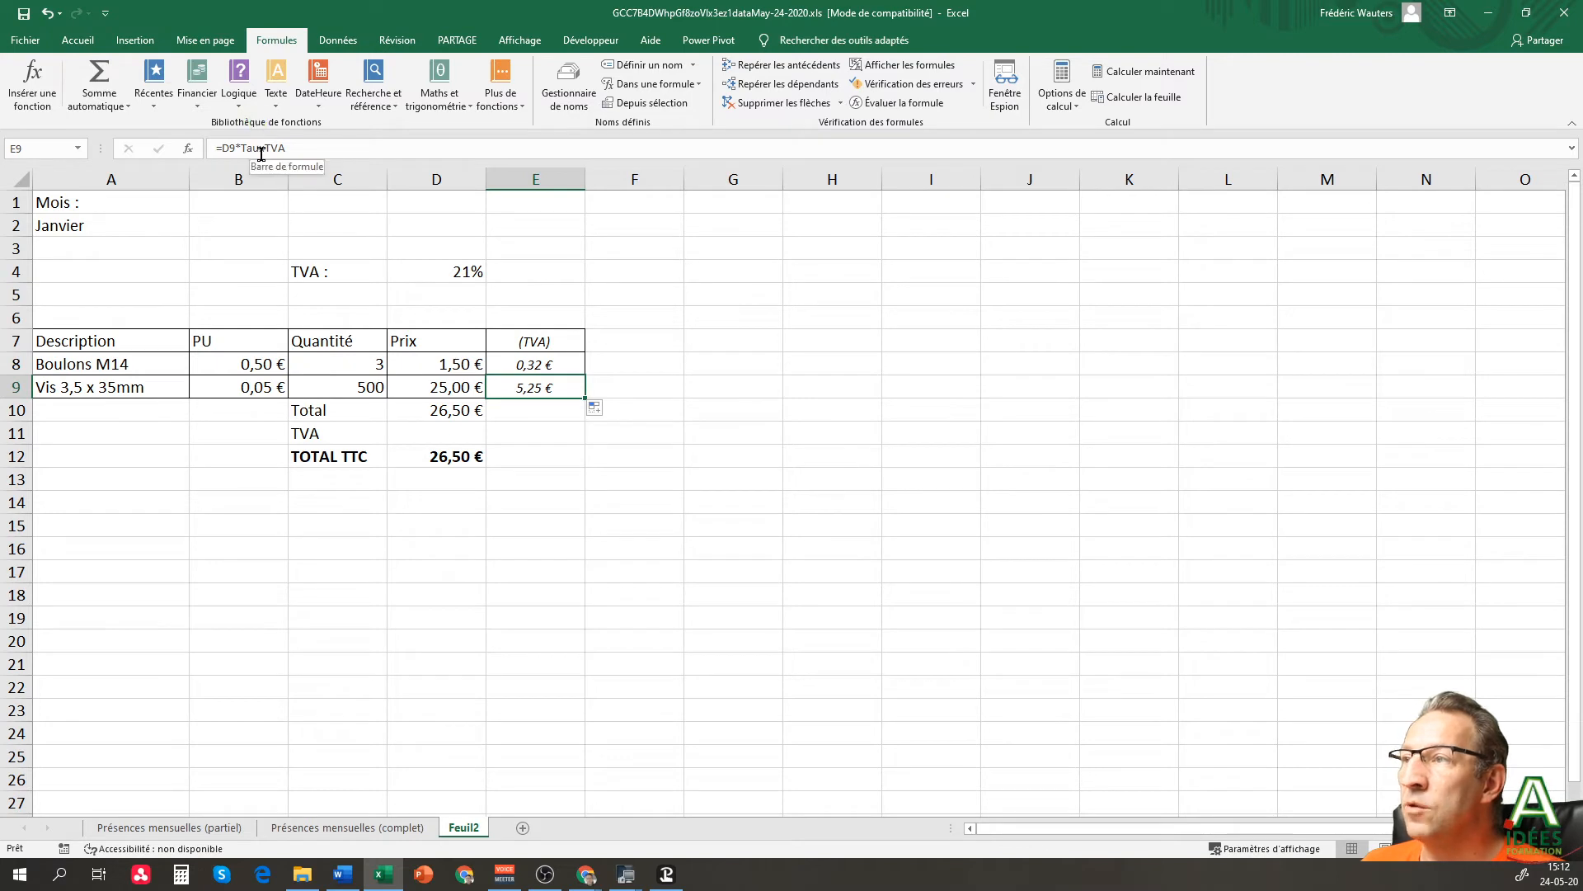
double_click(546, 387)
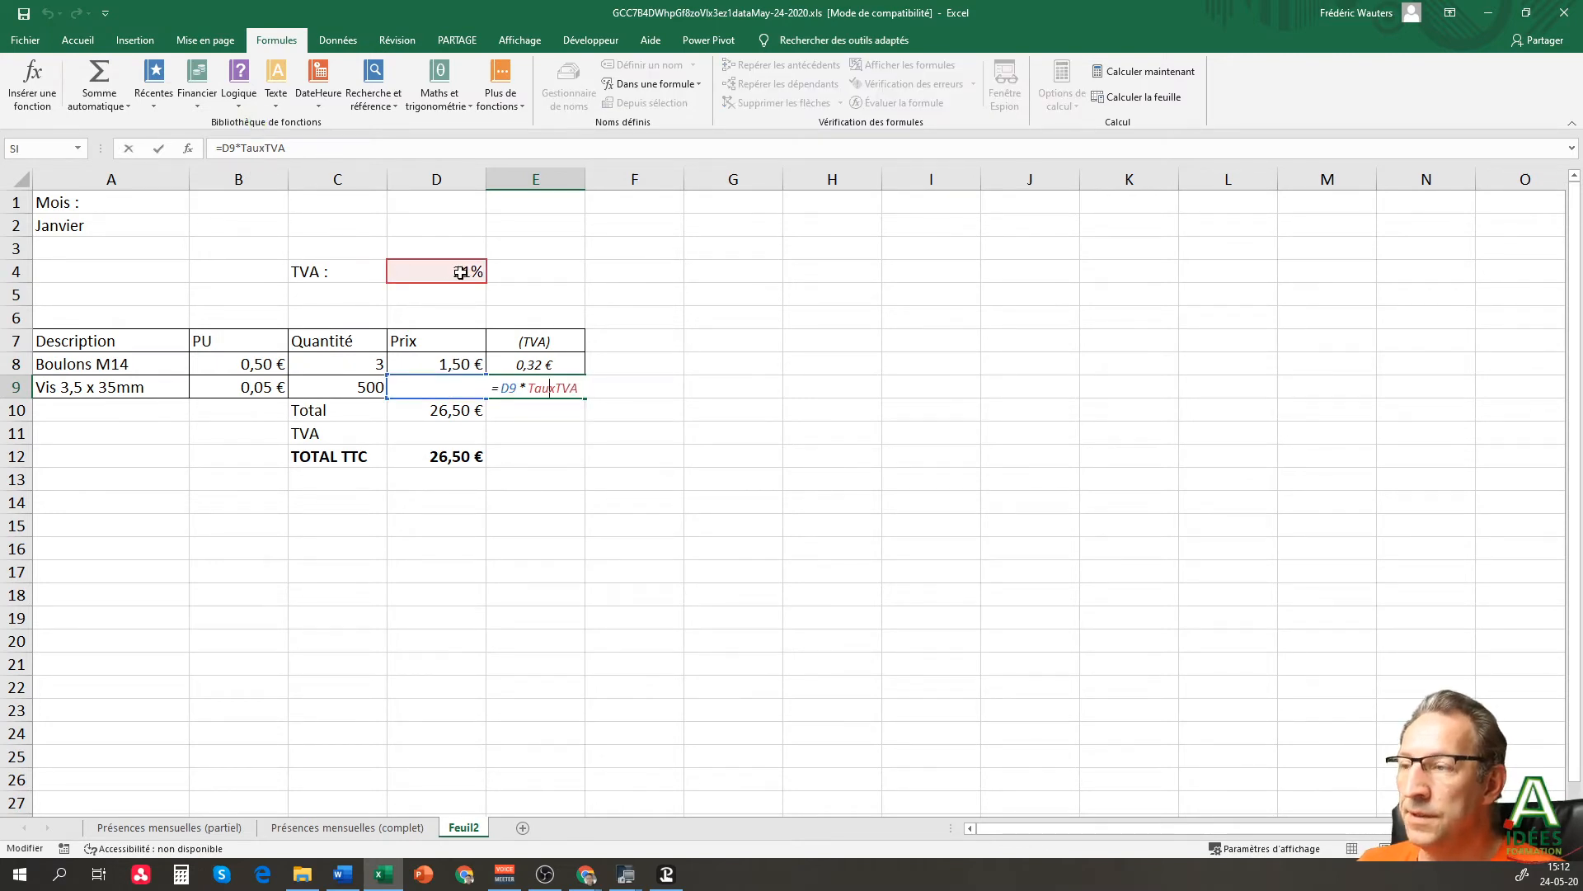
key("Return")
- Calculate the TVA on the total in cell D11 with the formula =D10*TauxTVA
left_click(460, 437)
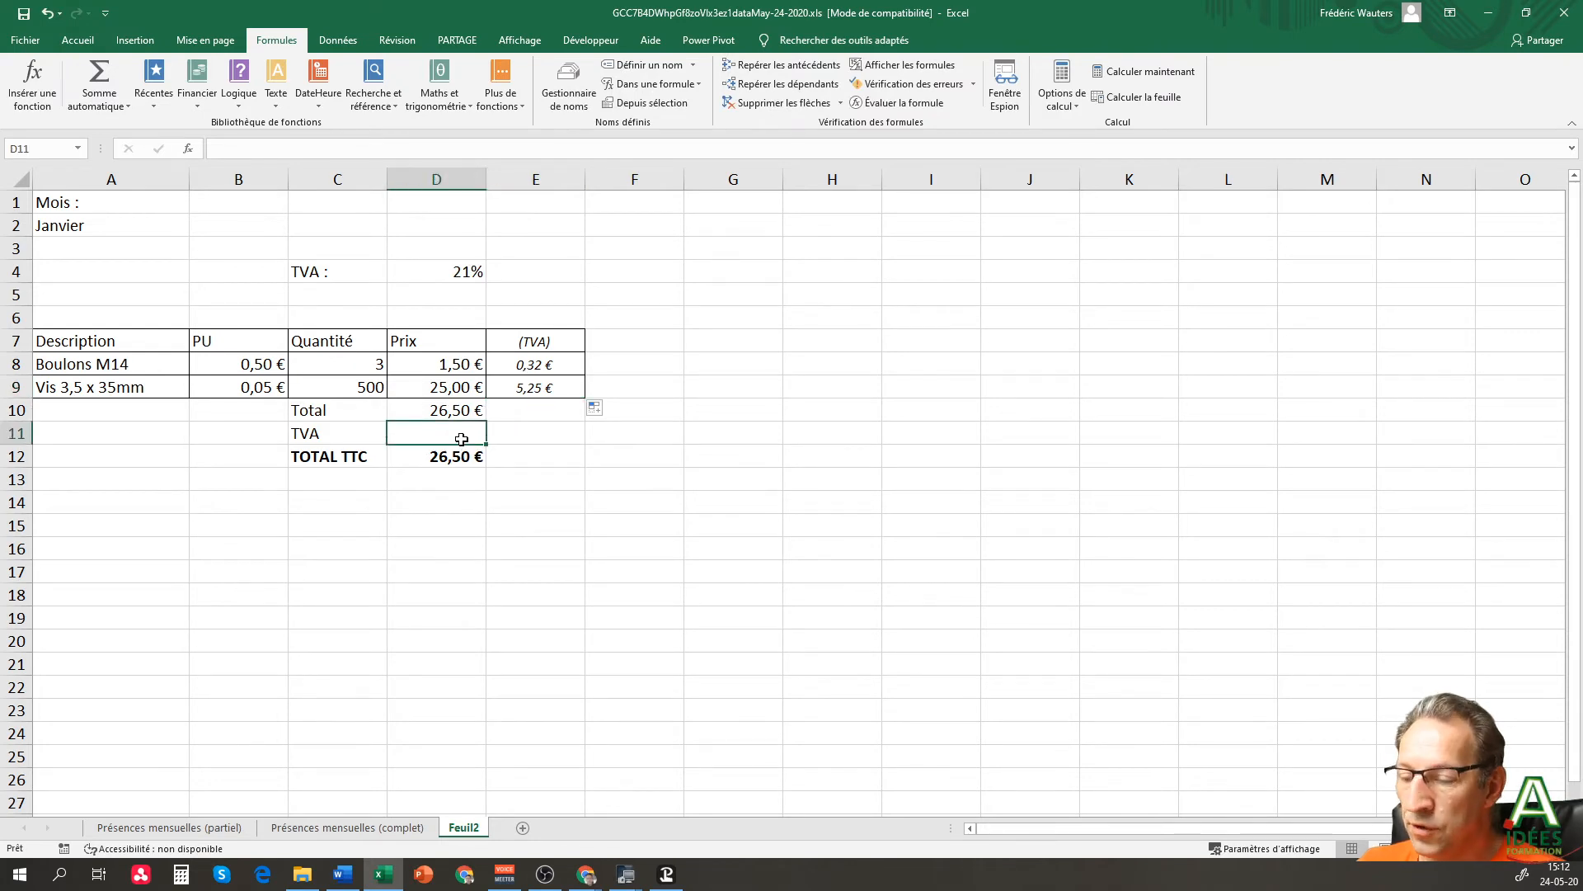
type("=")
left_click(439, 405)
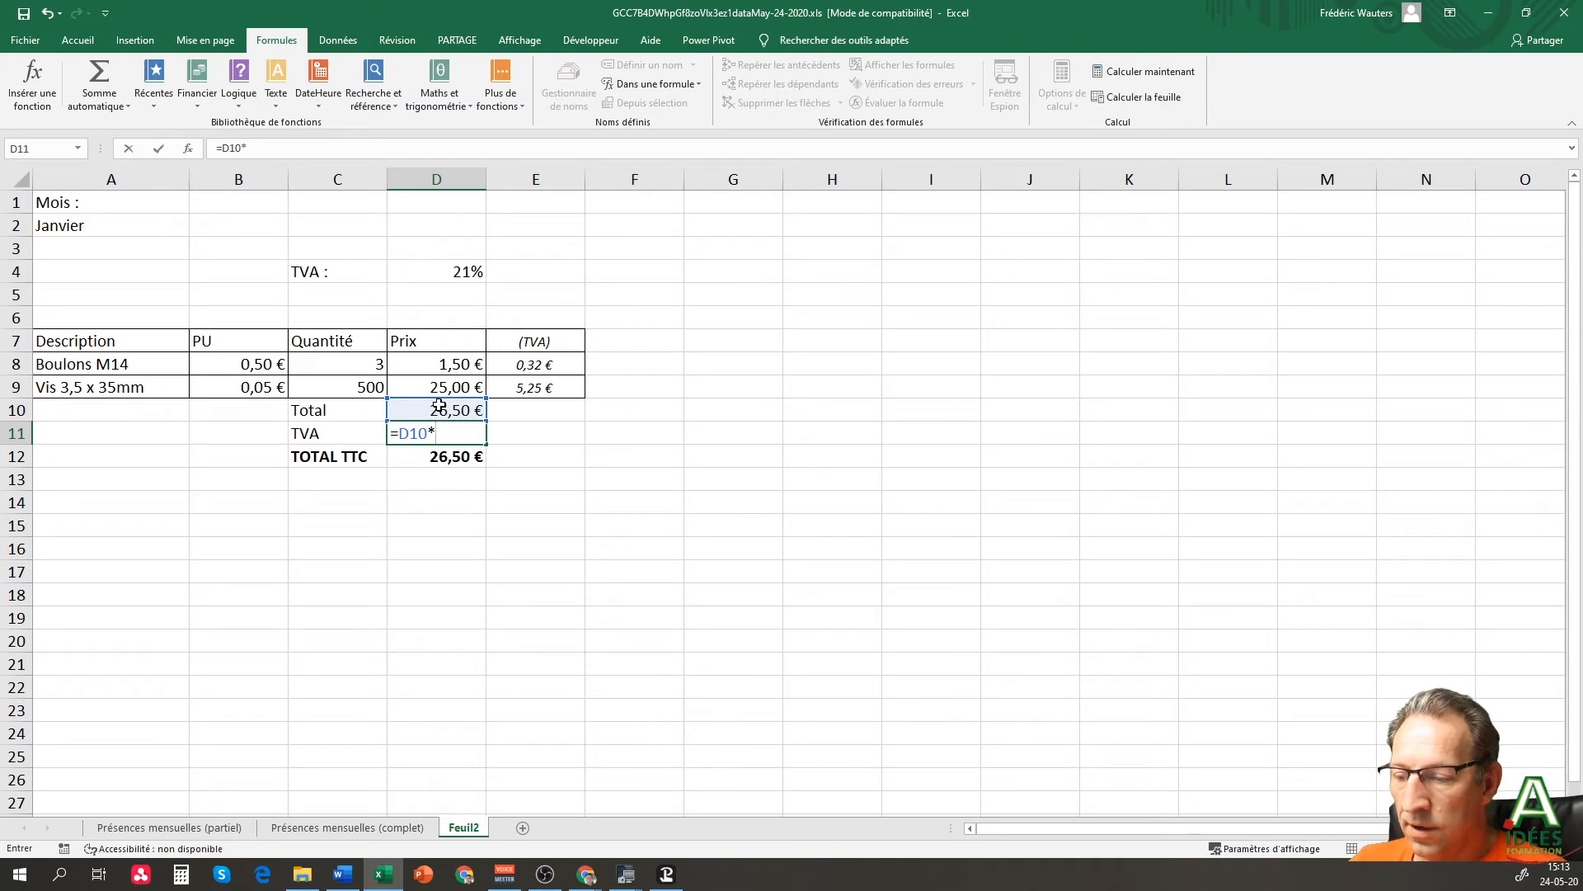
type("TauxTVA")
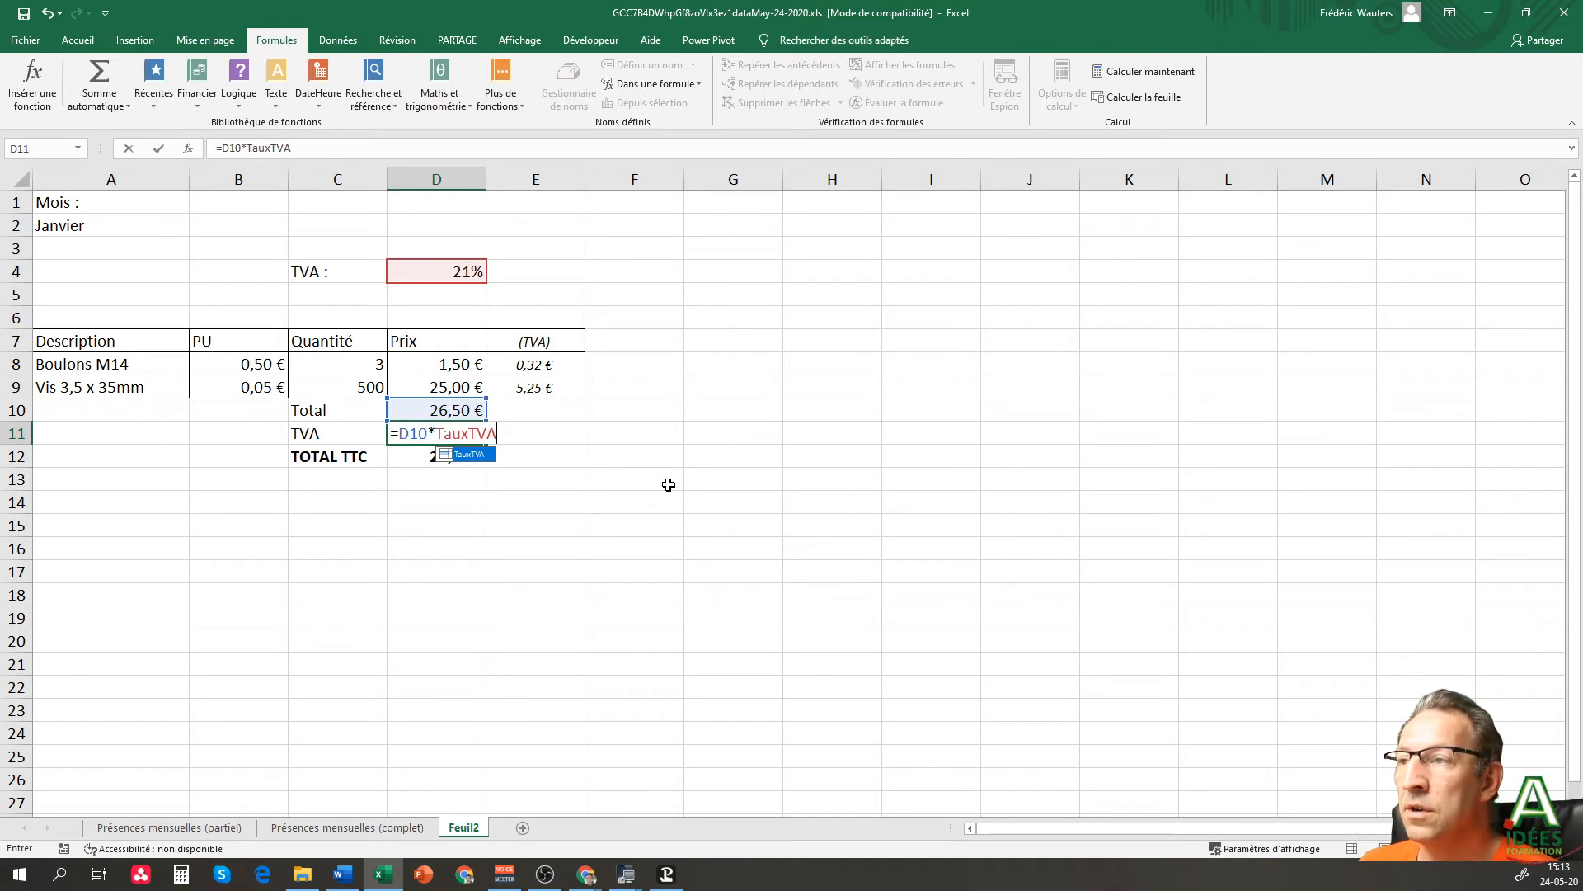
key("Return")
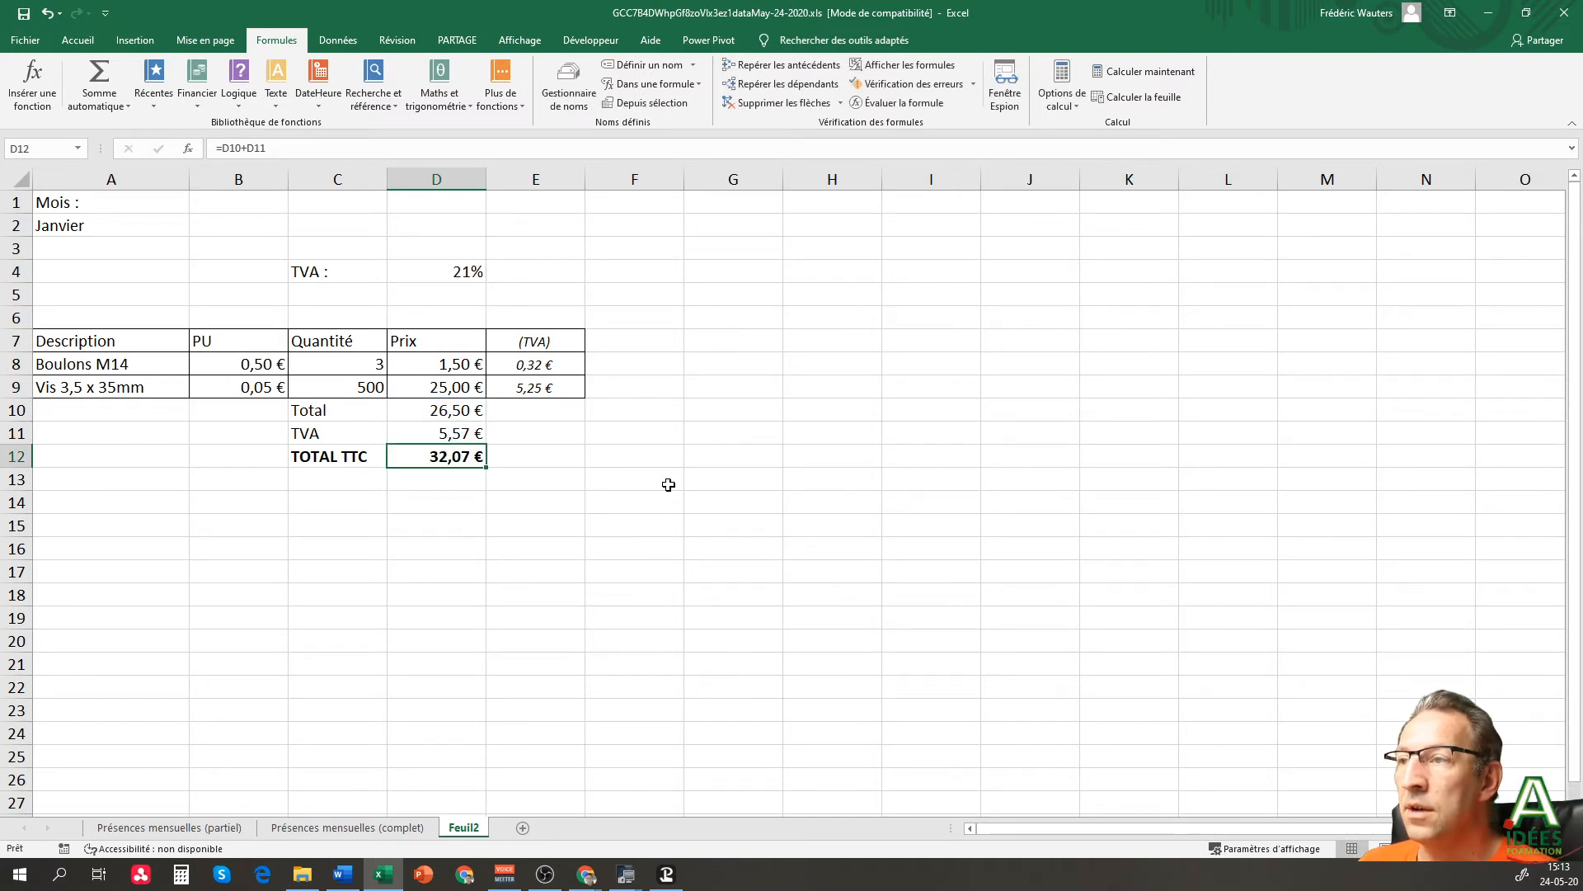
- Set the TVA rate in cell D4 to 6%
left_click(447, 269)
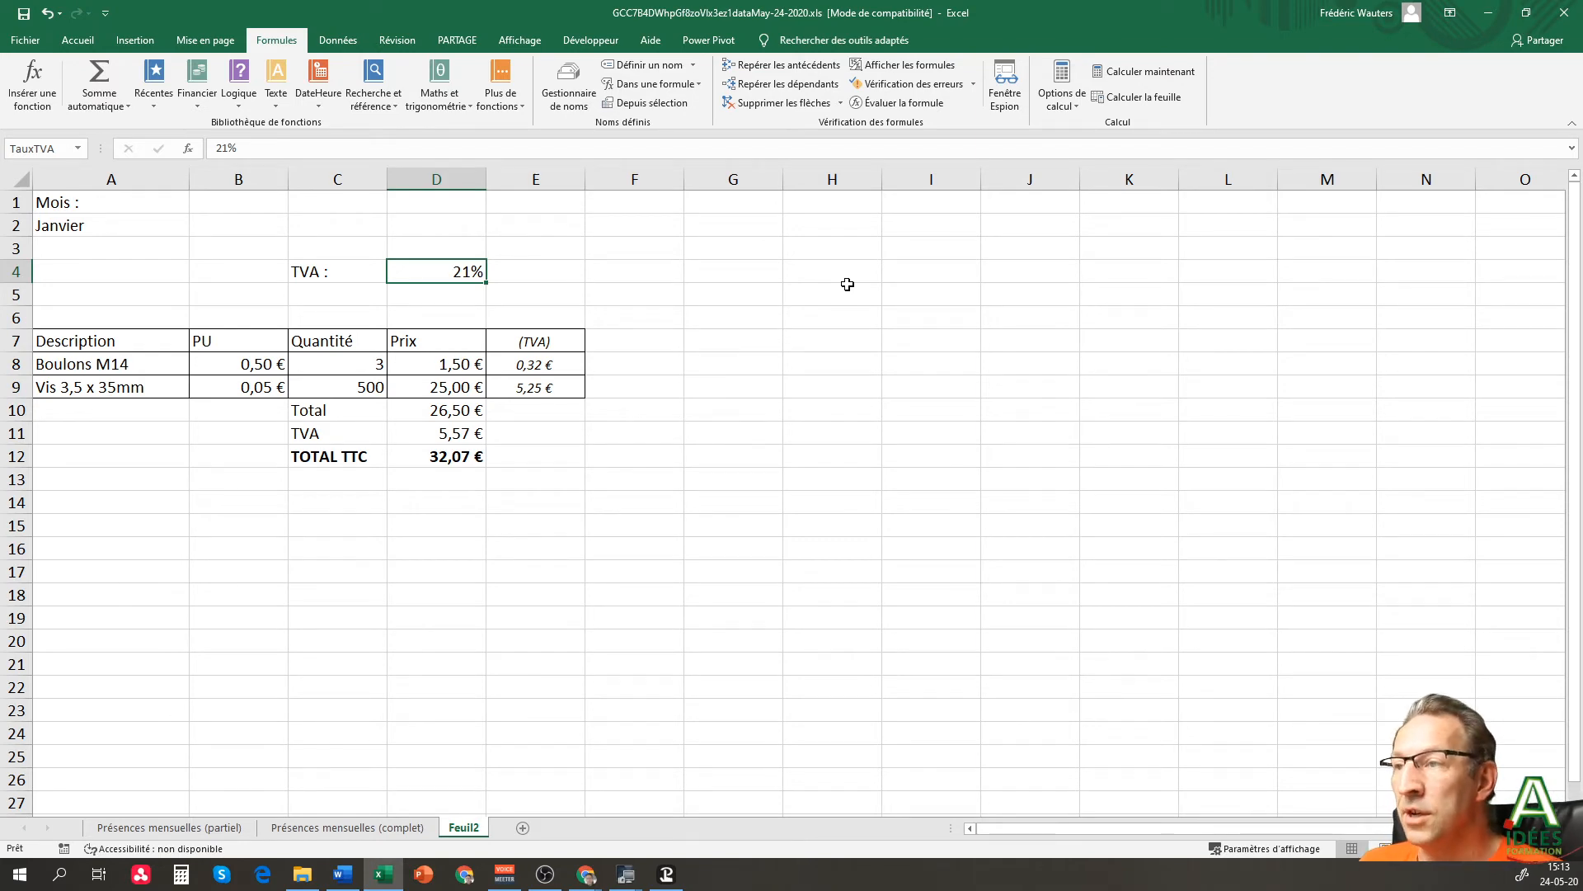
type("6")
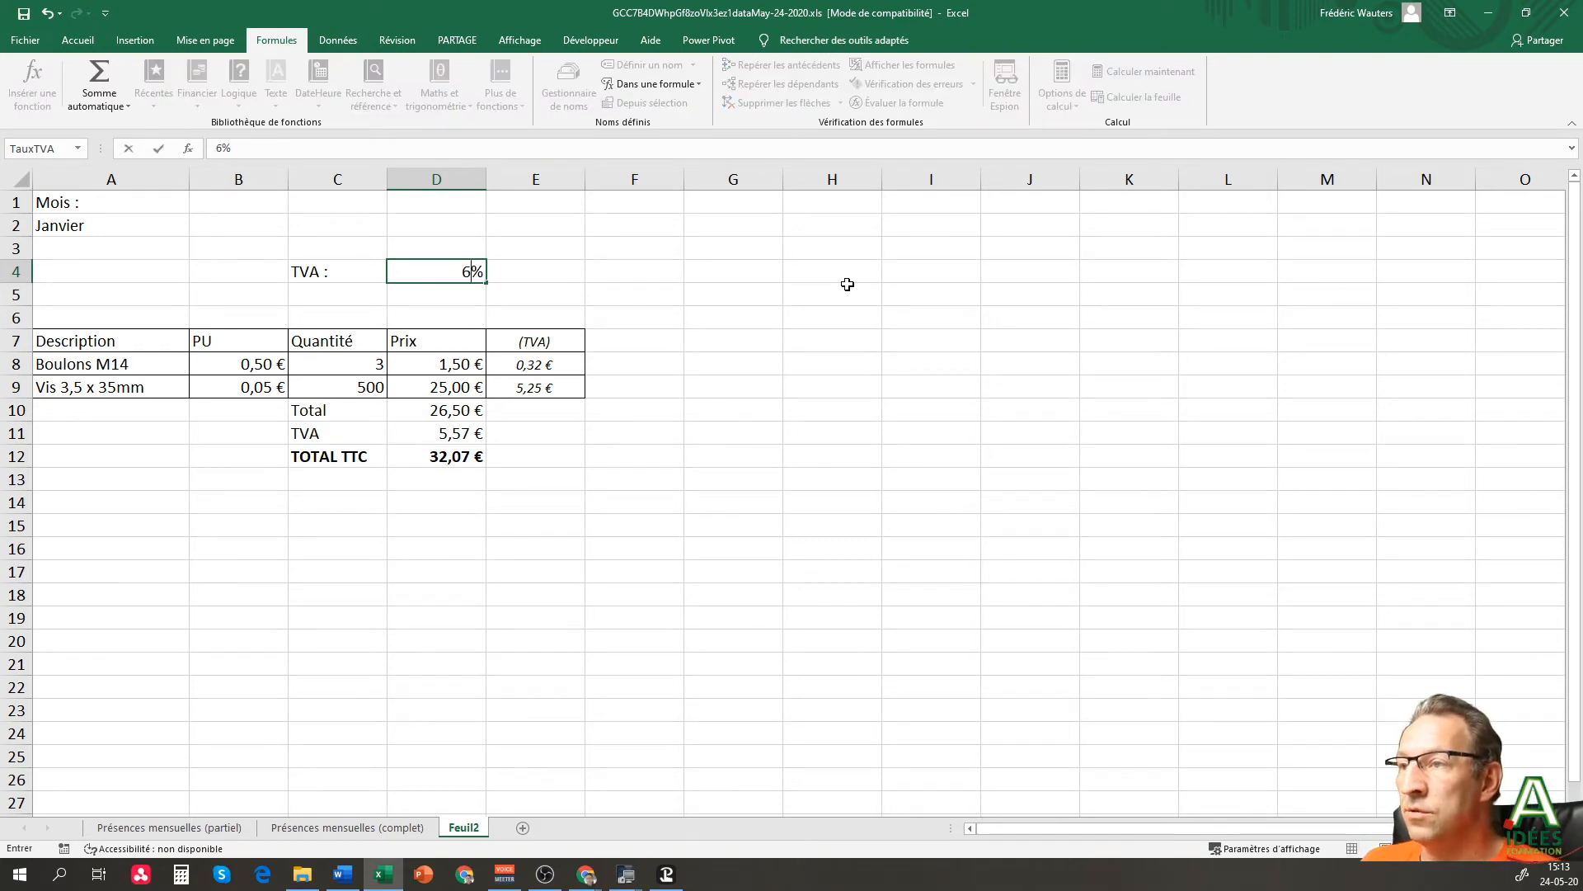
- Test a 6% TVA rate in cell D4, and set the rate to 21%
key("Return")
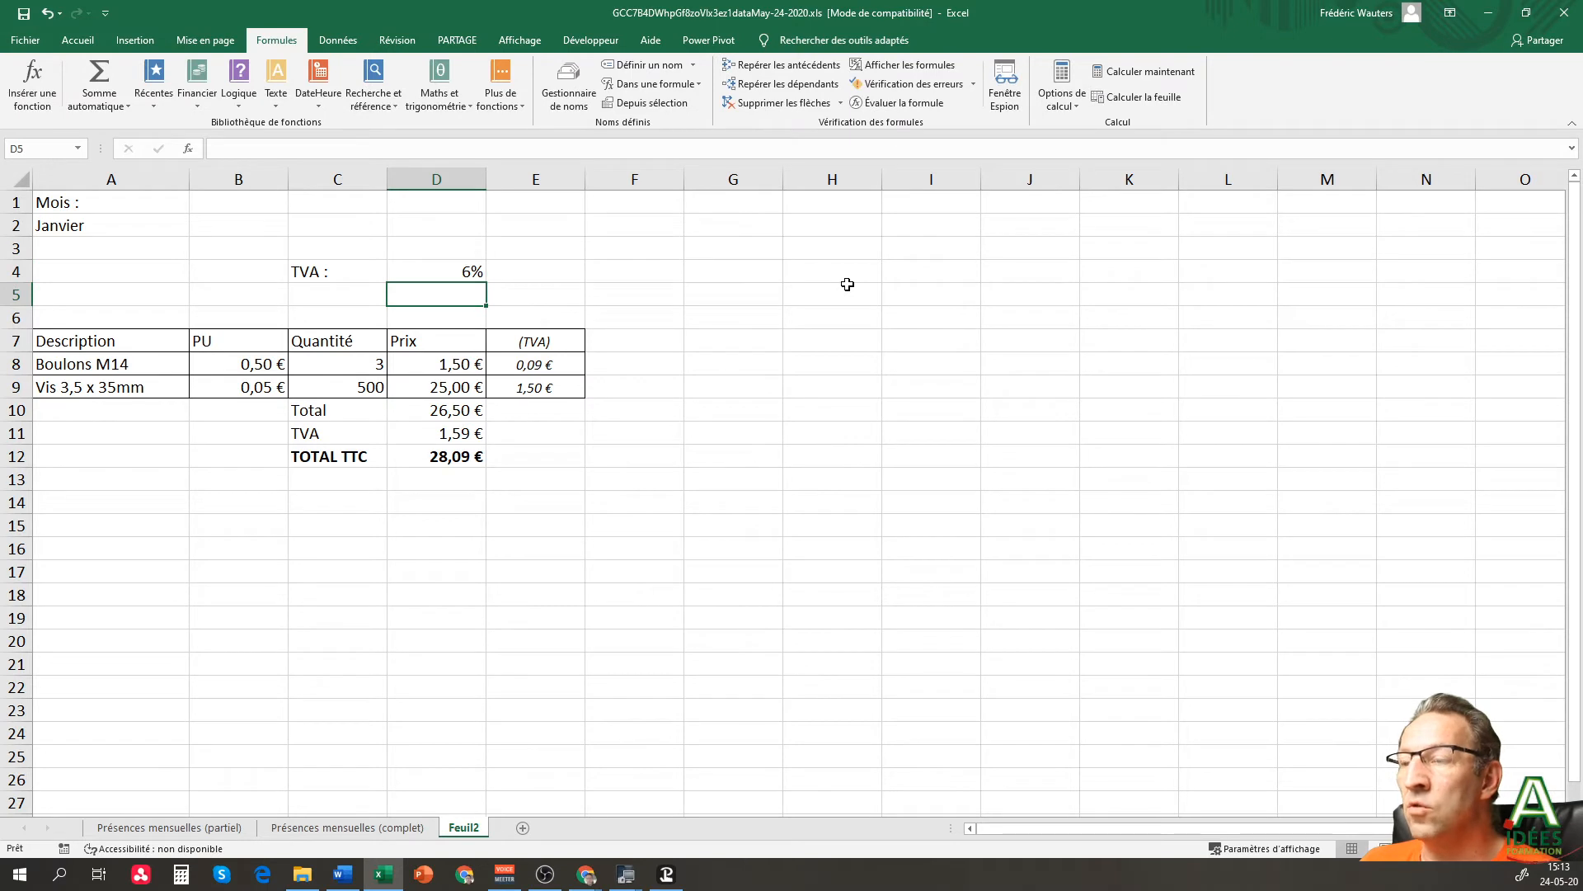
key("Up")
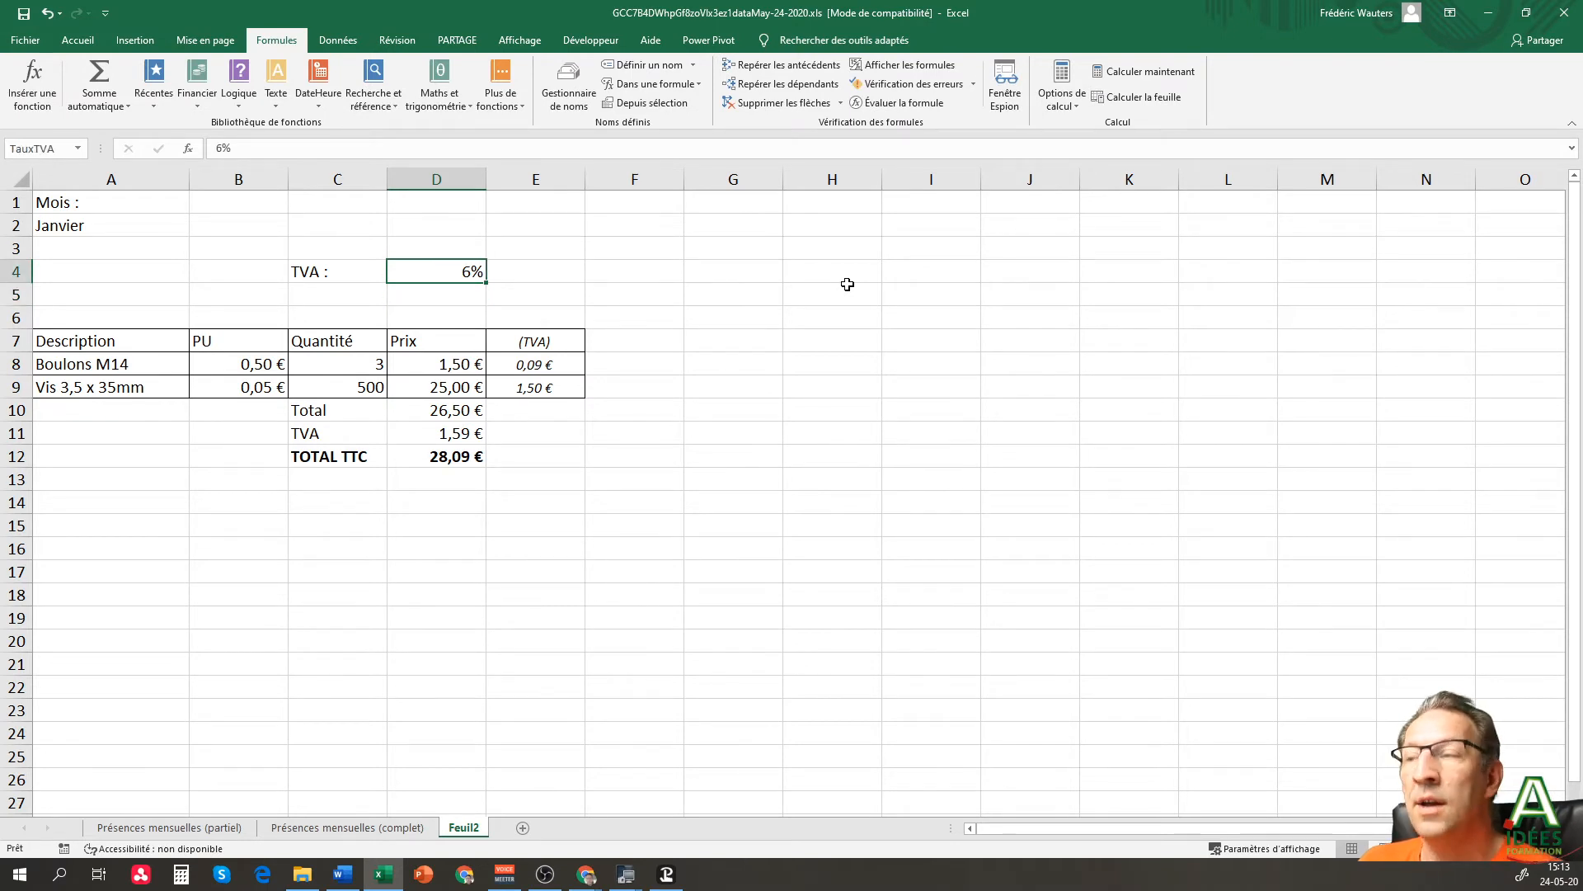
type("21")
key("Return")
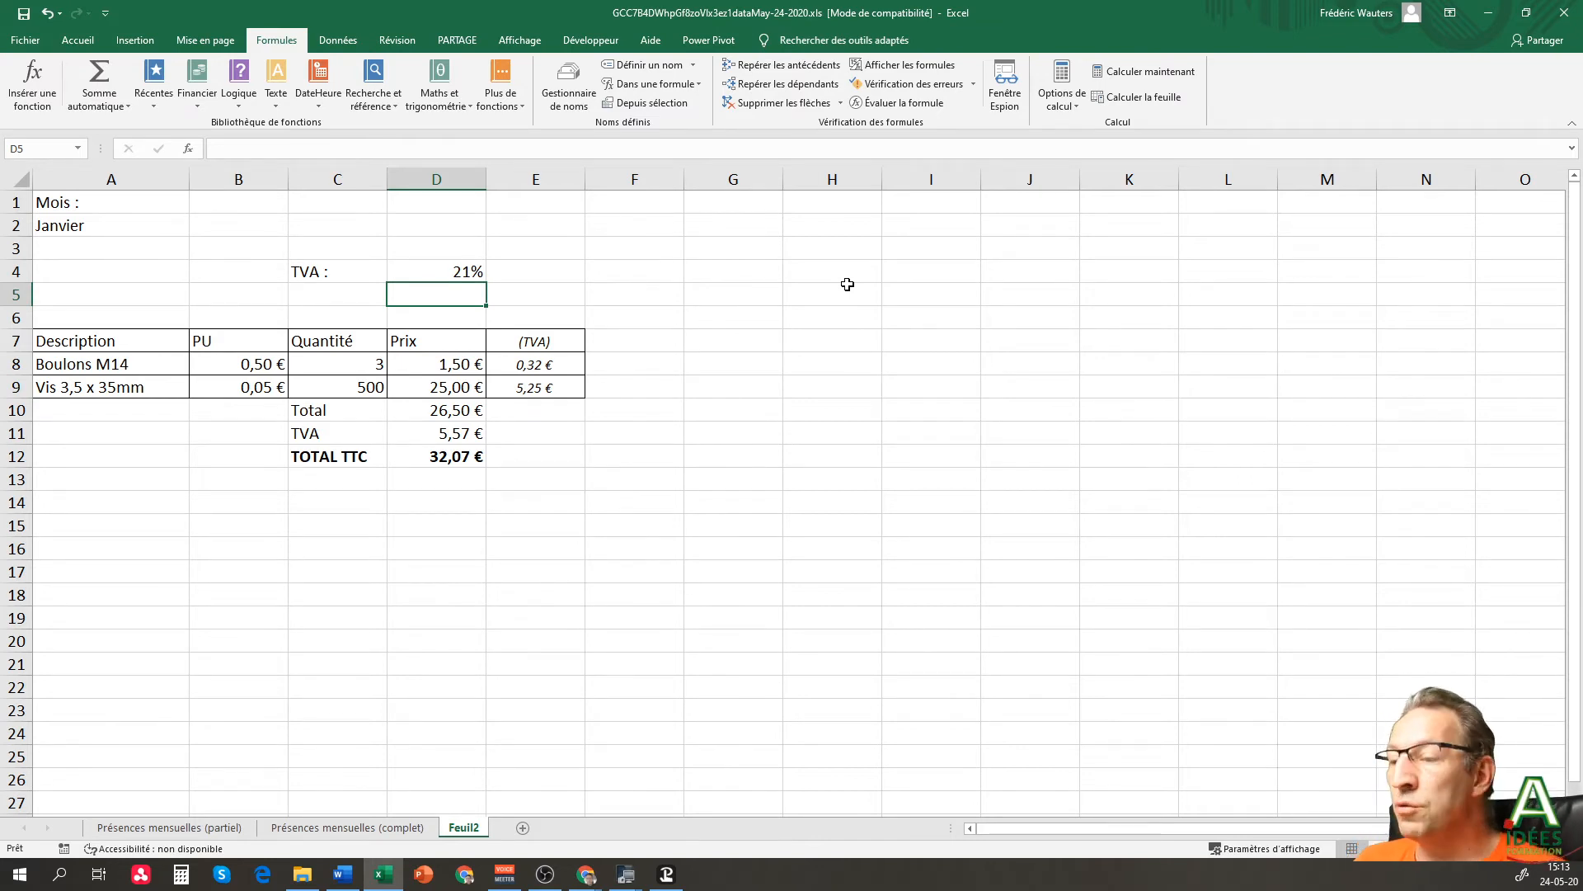
- Define the workbook name NOM for the surnames in A2:A10 on the Présences mensuelles (partiel) sheet
left_click(169, 828)
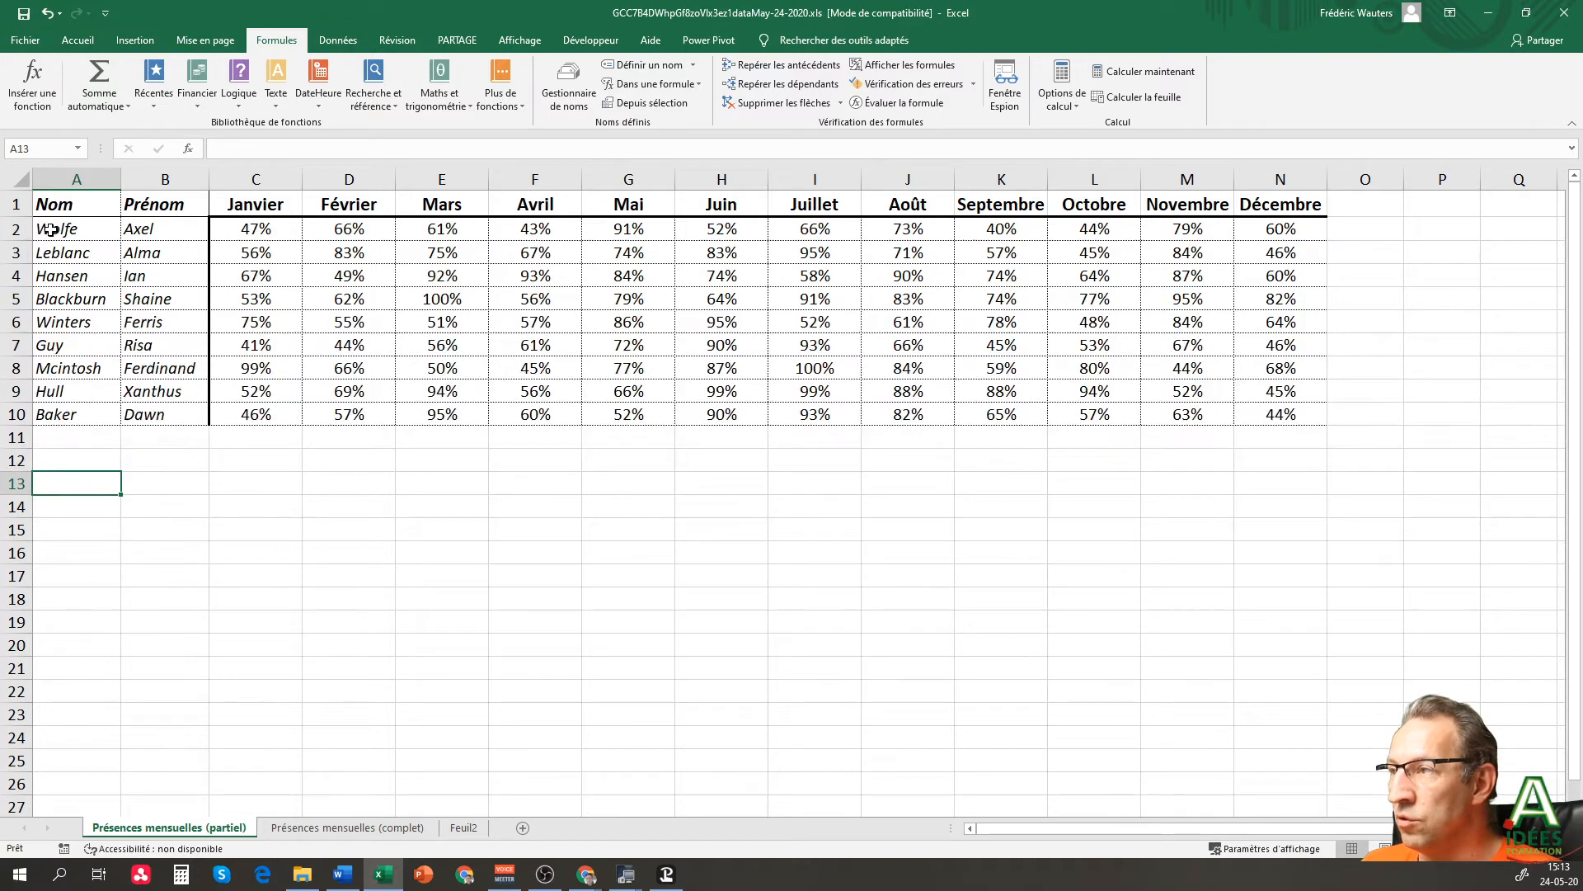
left_click_drag(45, 230, 66, 417)
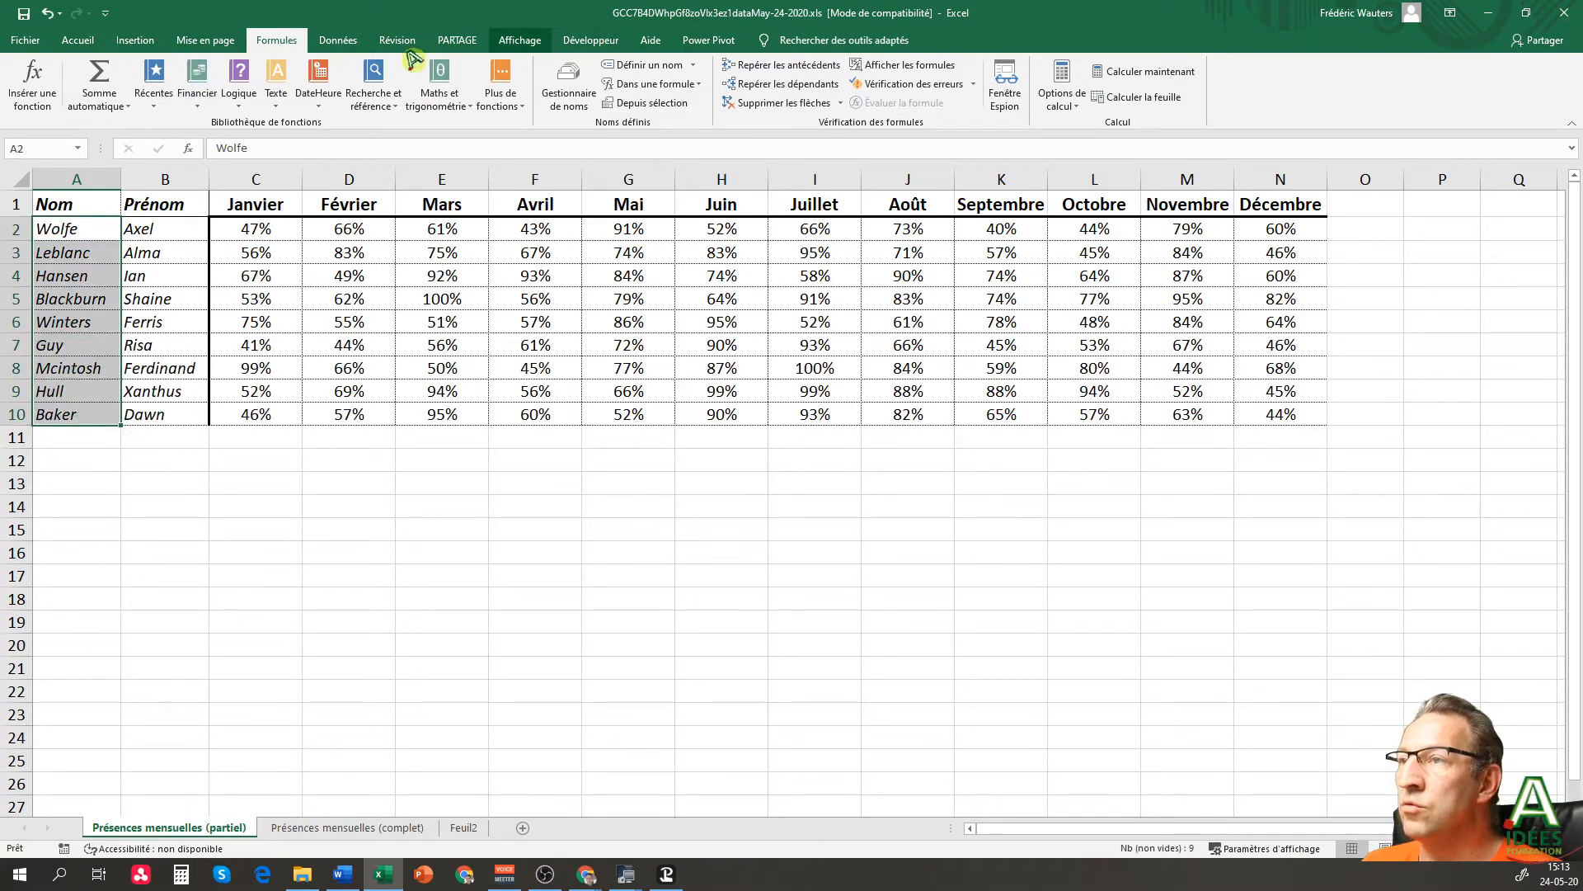
left_click(642, 66)
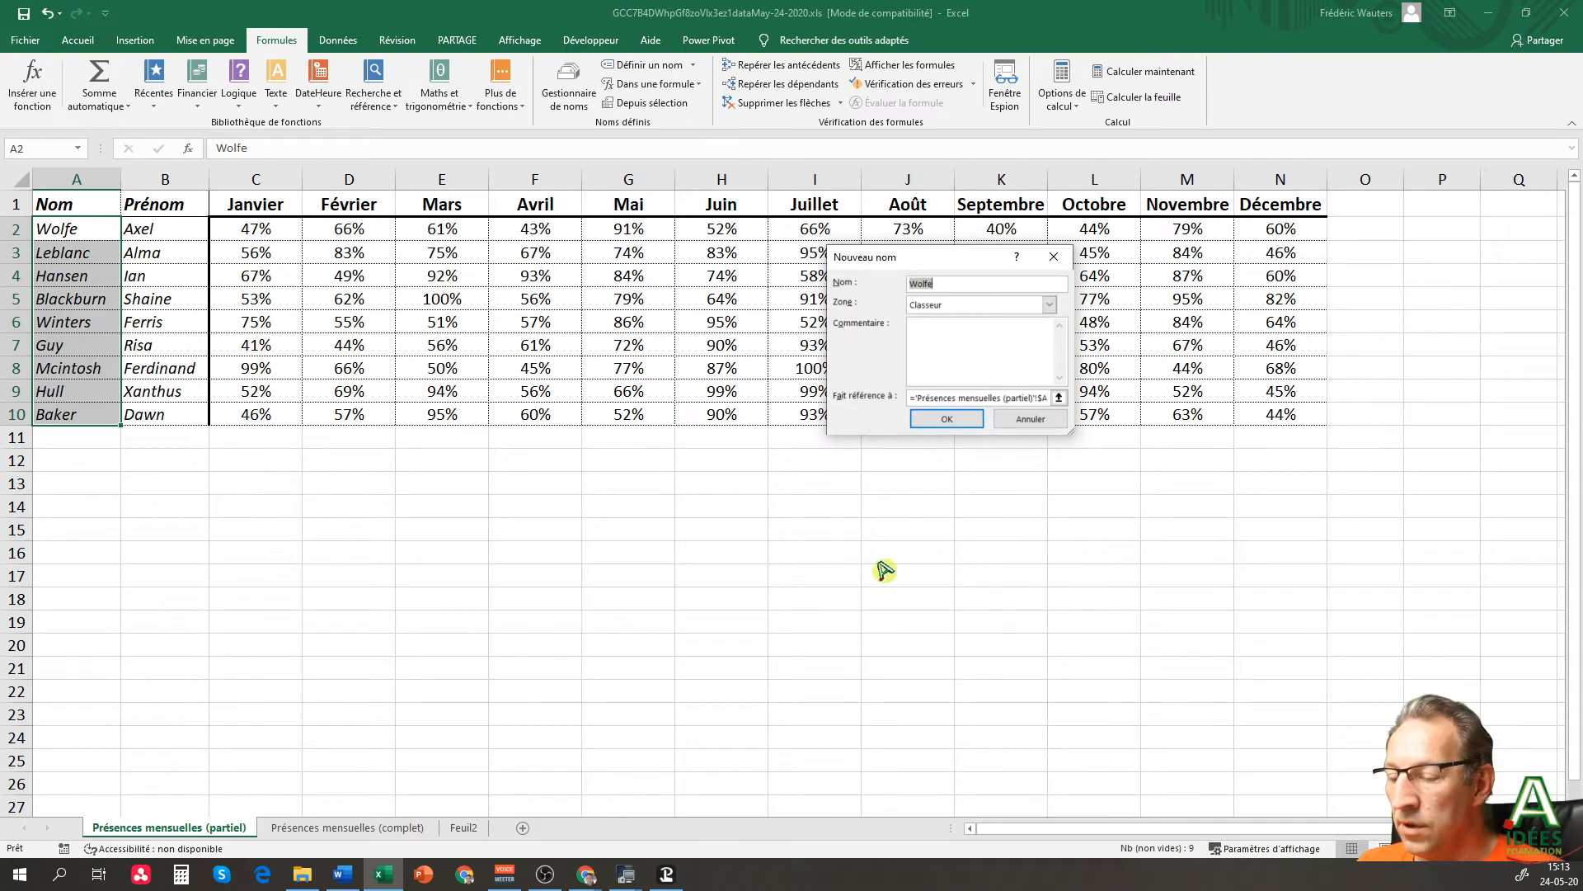
key("Return")
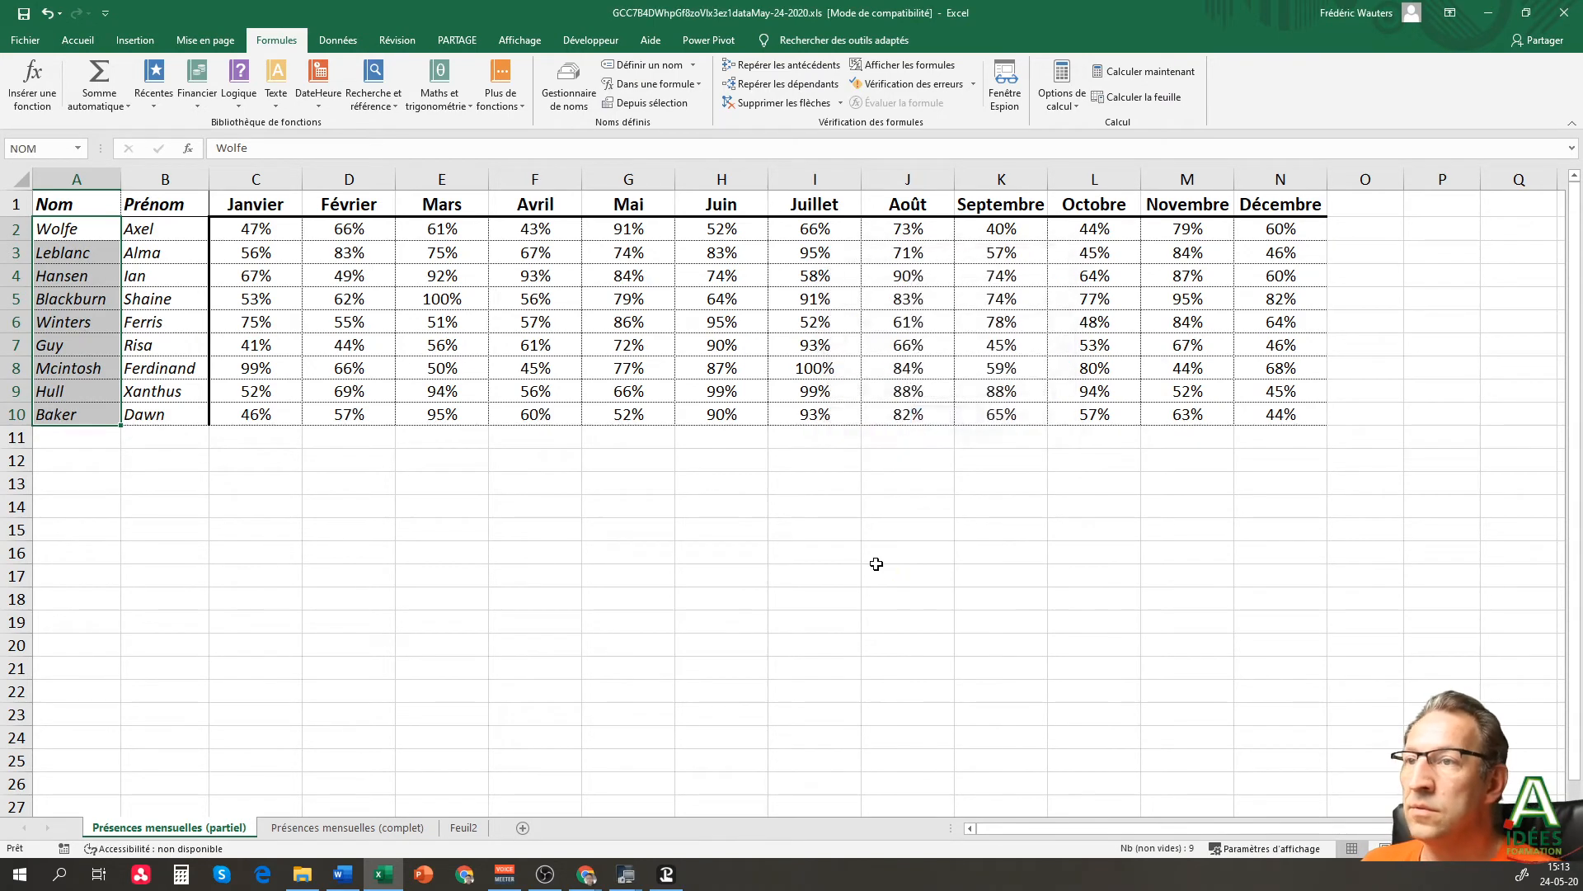
left_click(284, 511)
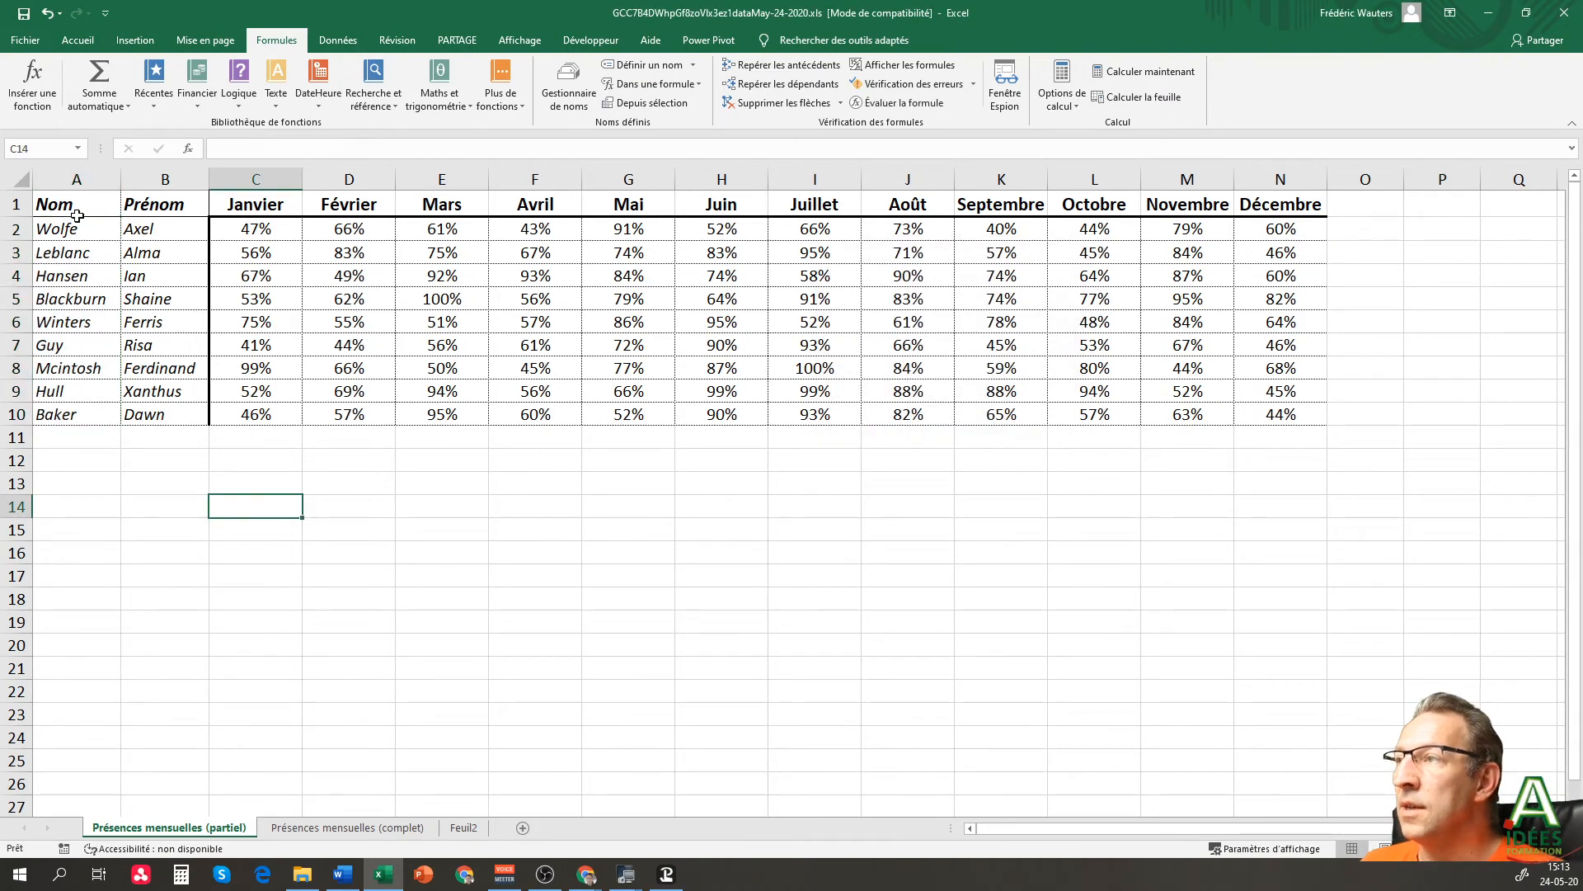
left_click_drag(77, 221, 89, 407)
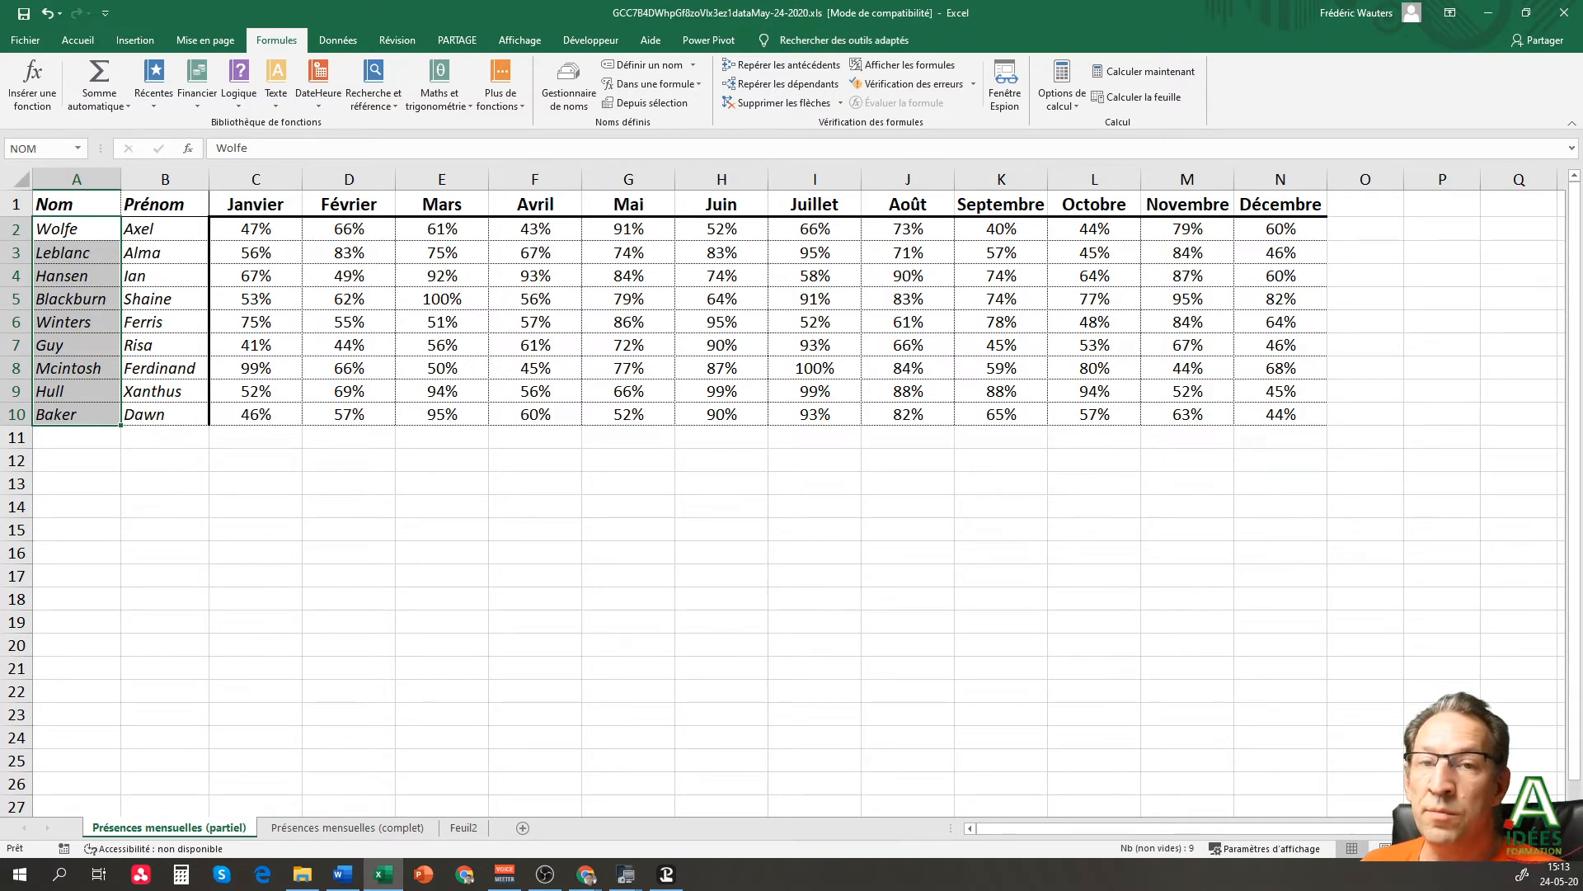
- Examine the first-name column and the first person's monthly percentages as candidate ranges for naming, and view the Présences mensuelles (complet) sheet
left_click_drag(165, 231, 165, 393)
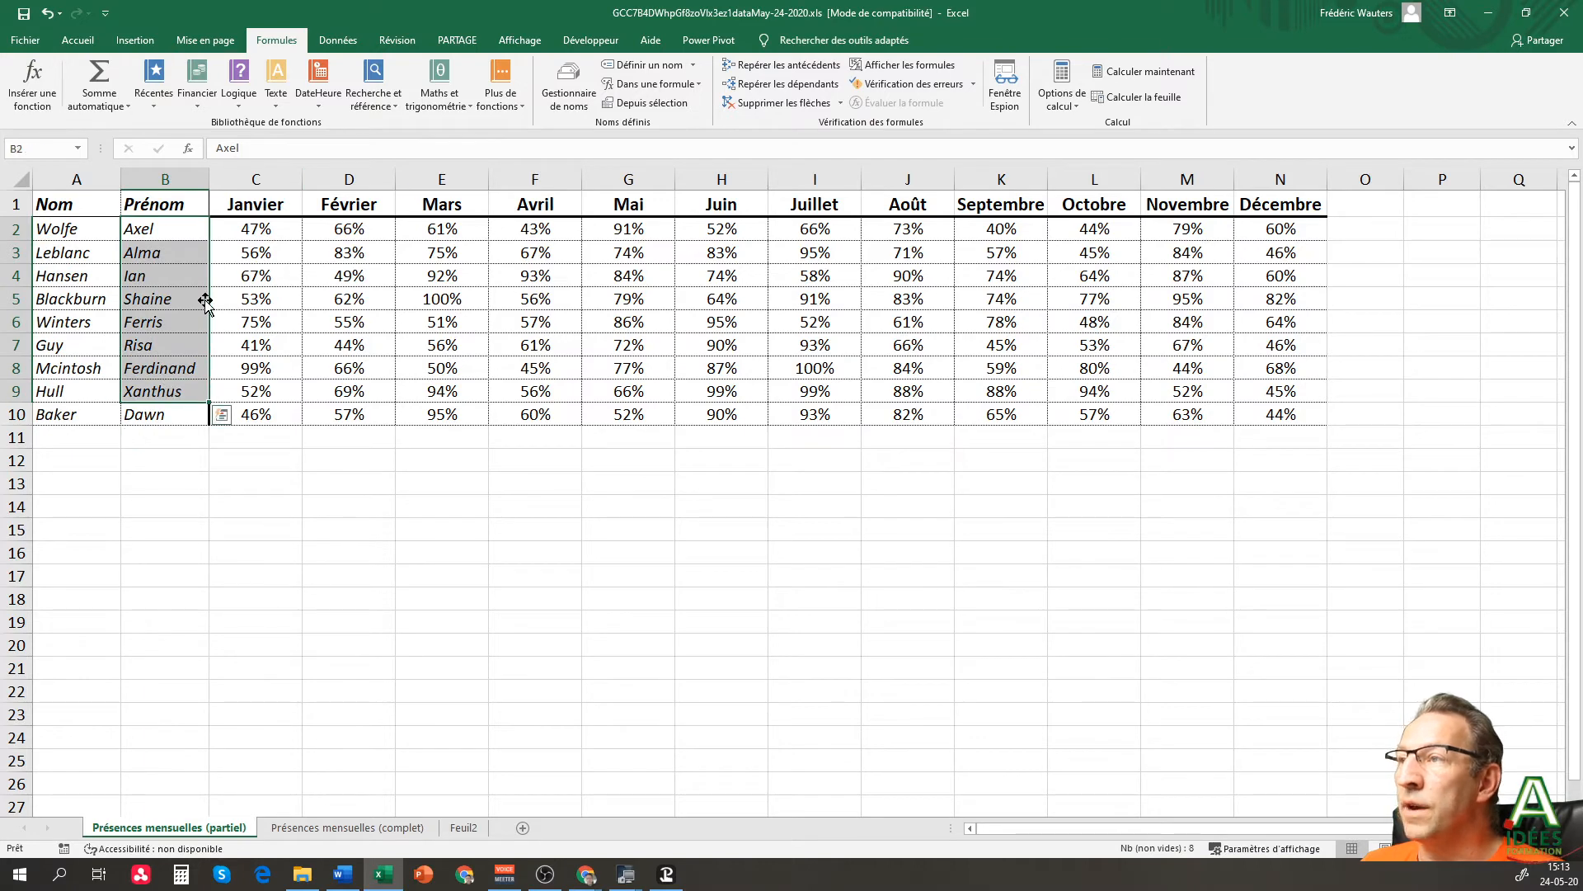
left_click(347, 279)
left_click(62, 230)
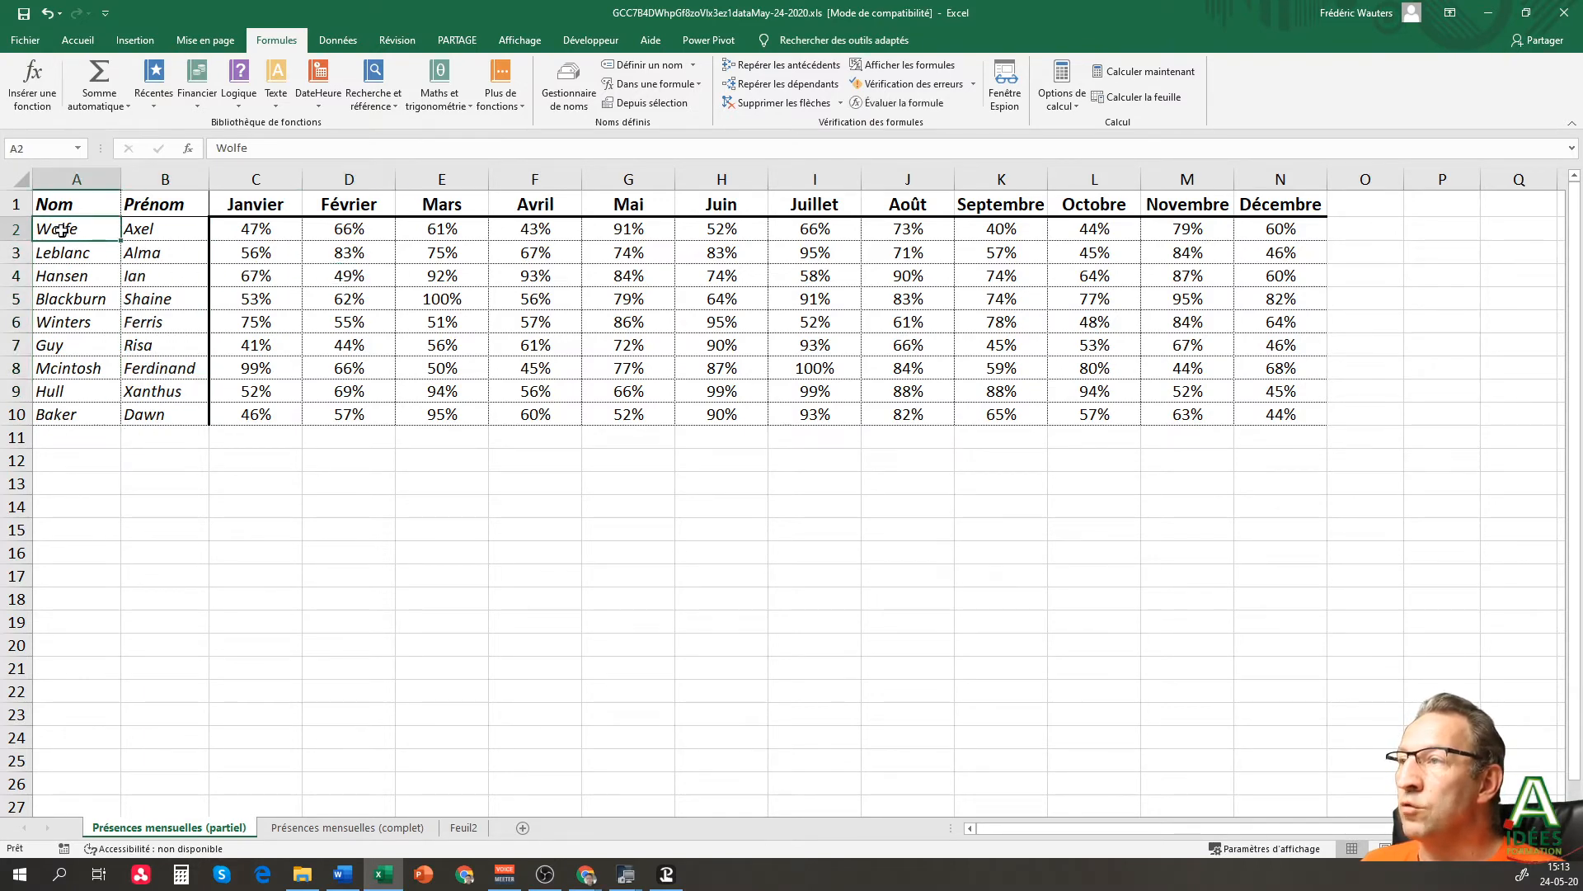
left_click_drag(251, 229, 1280, 230)
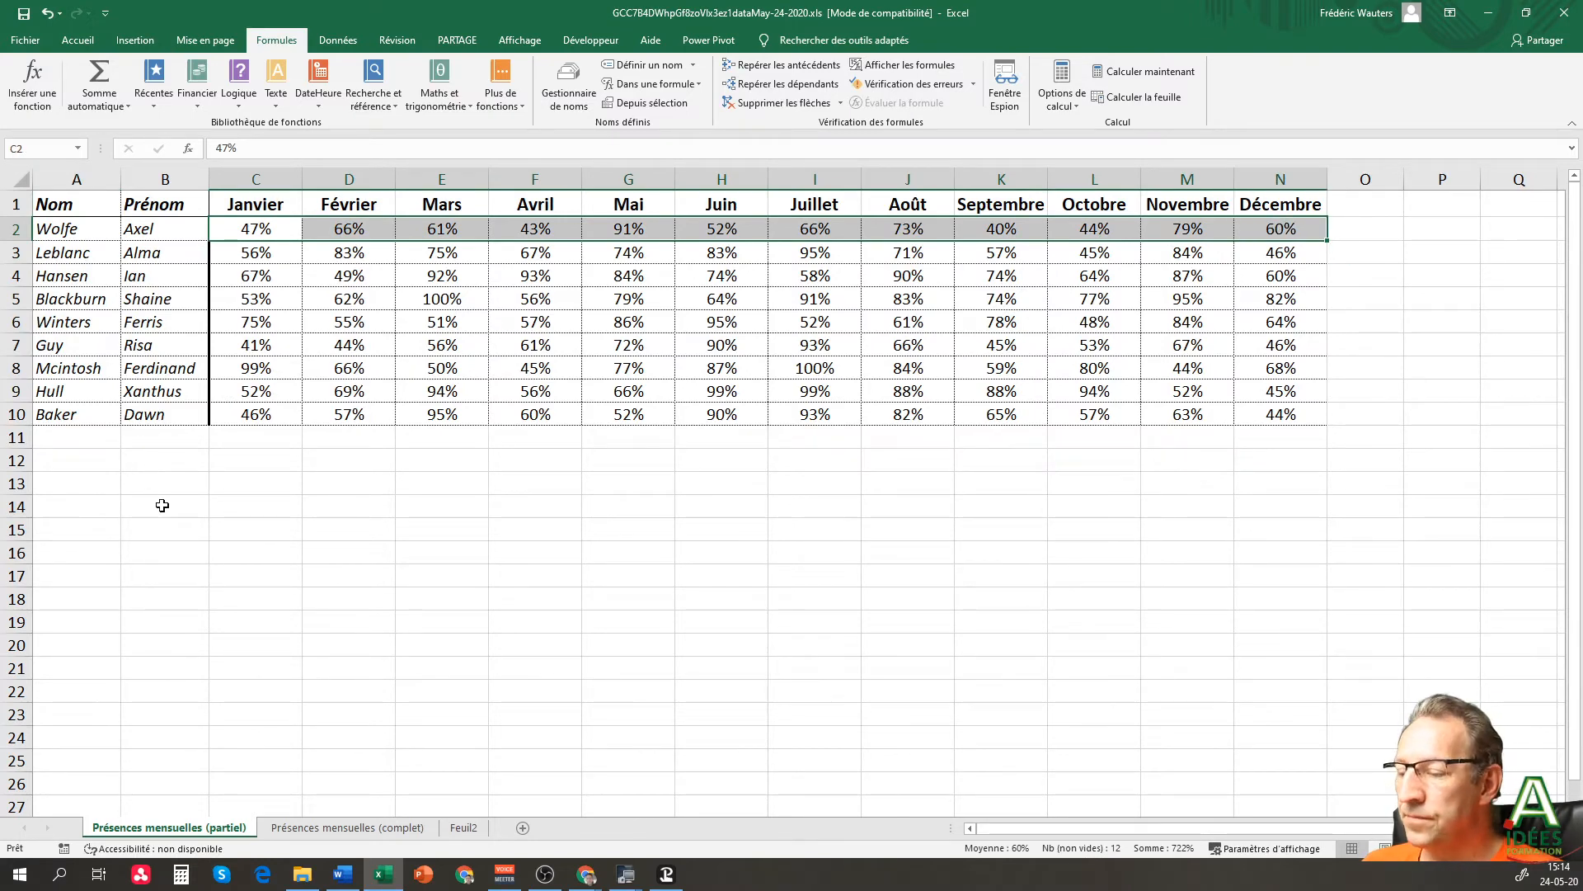
left_click(181, 464)
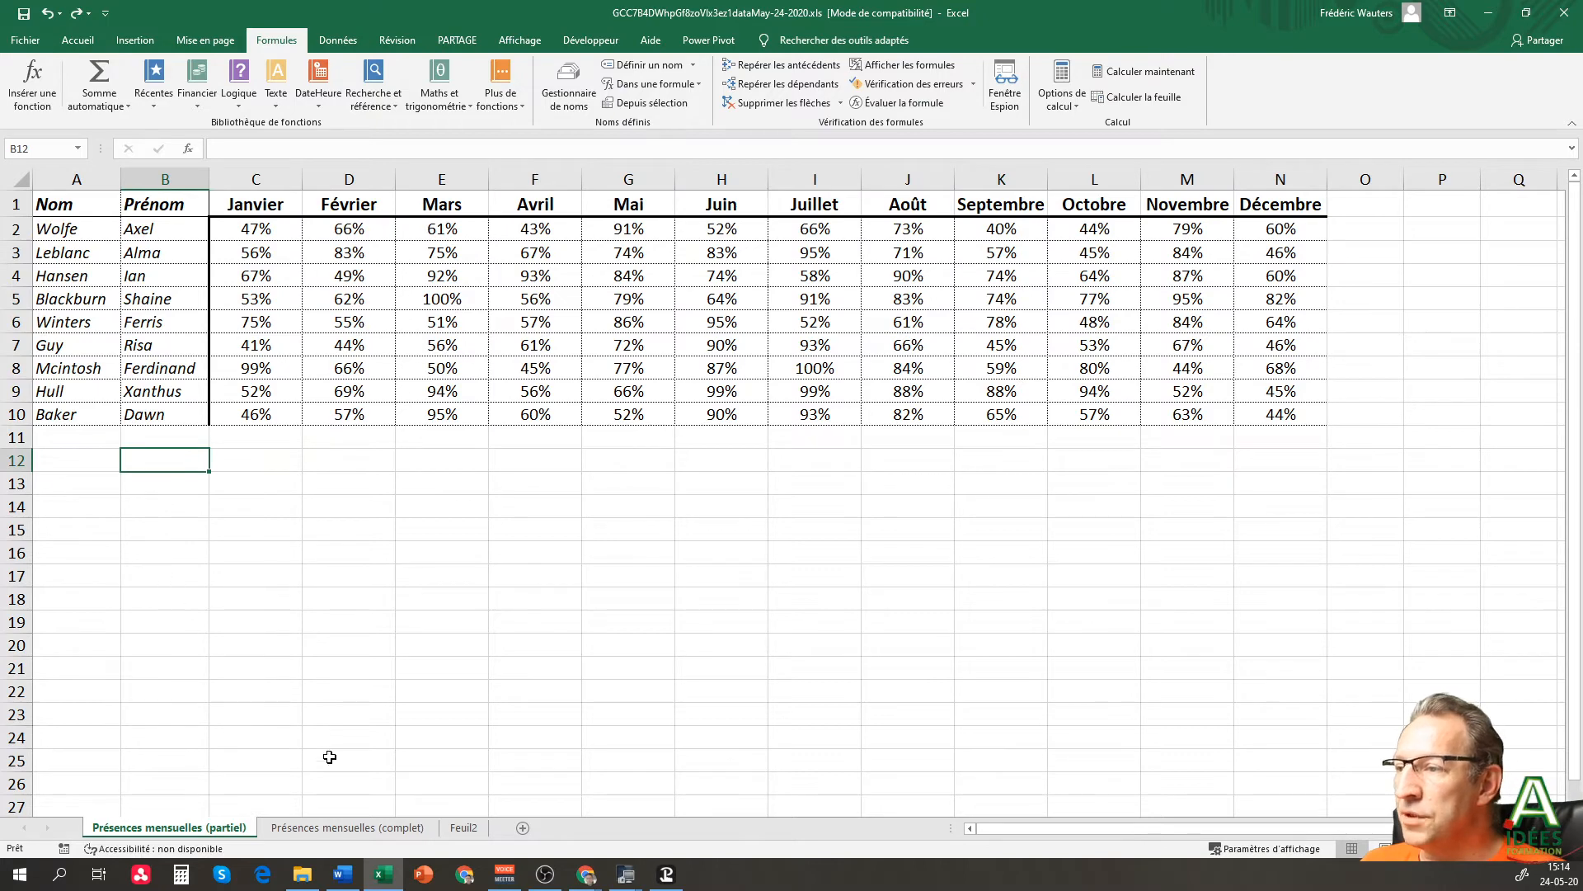
left_click(80, 458)
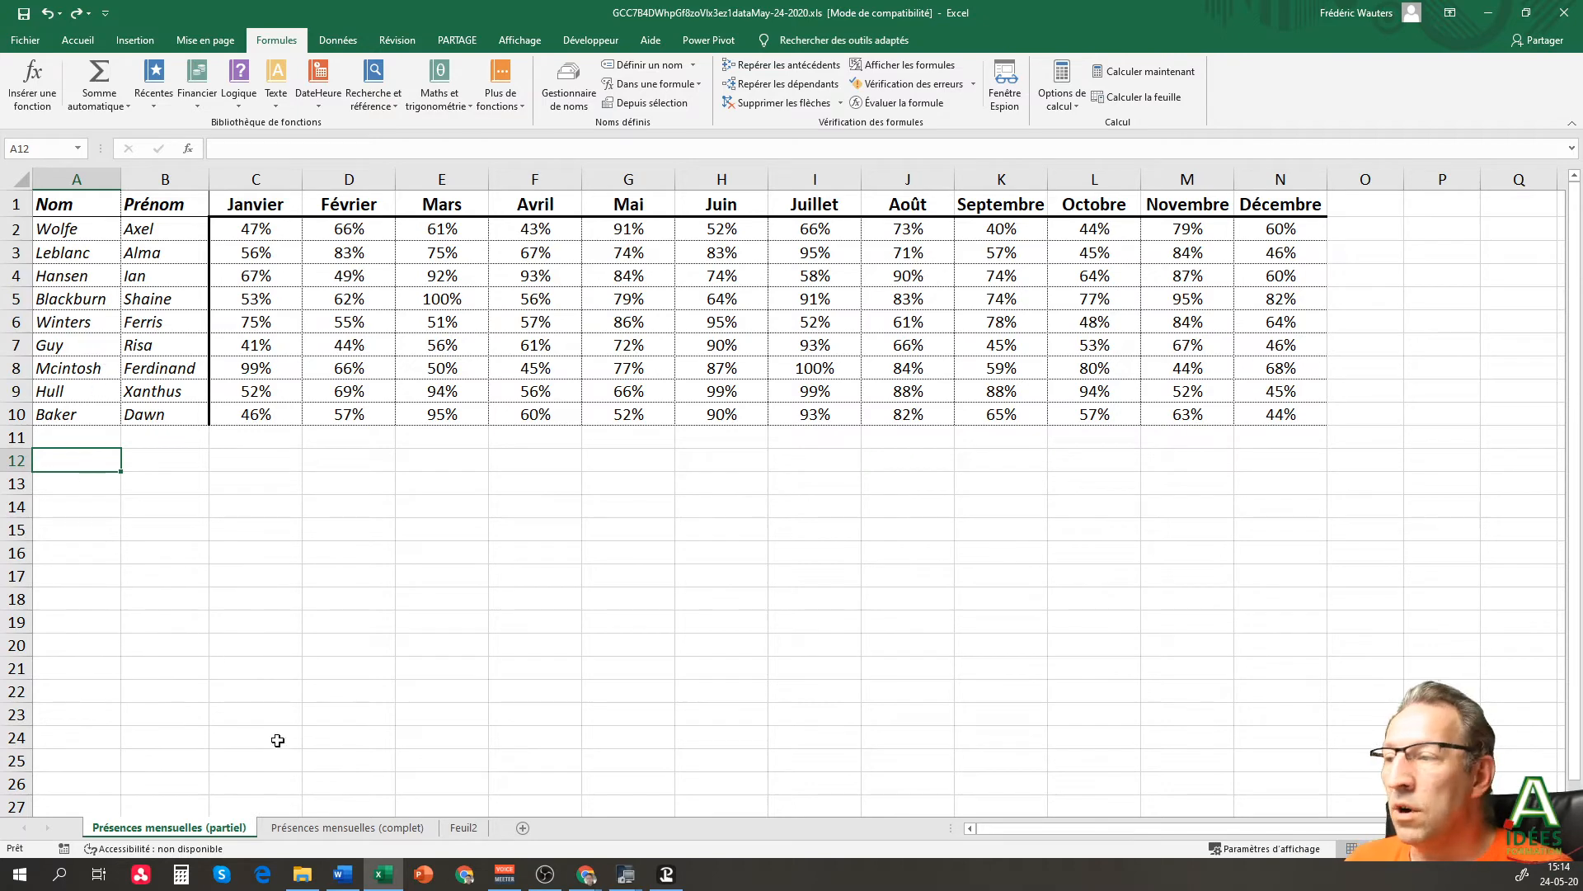
left_click(328, 829)
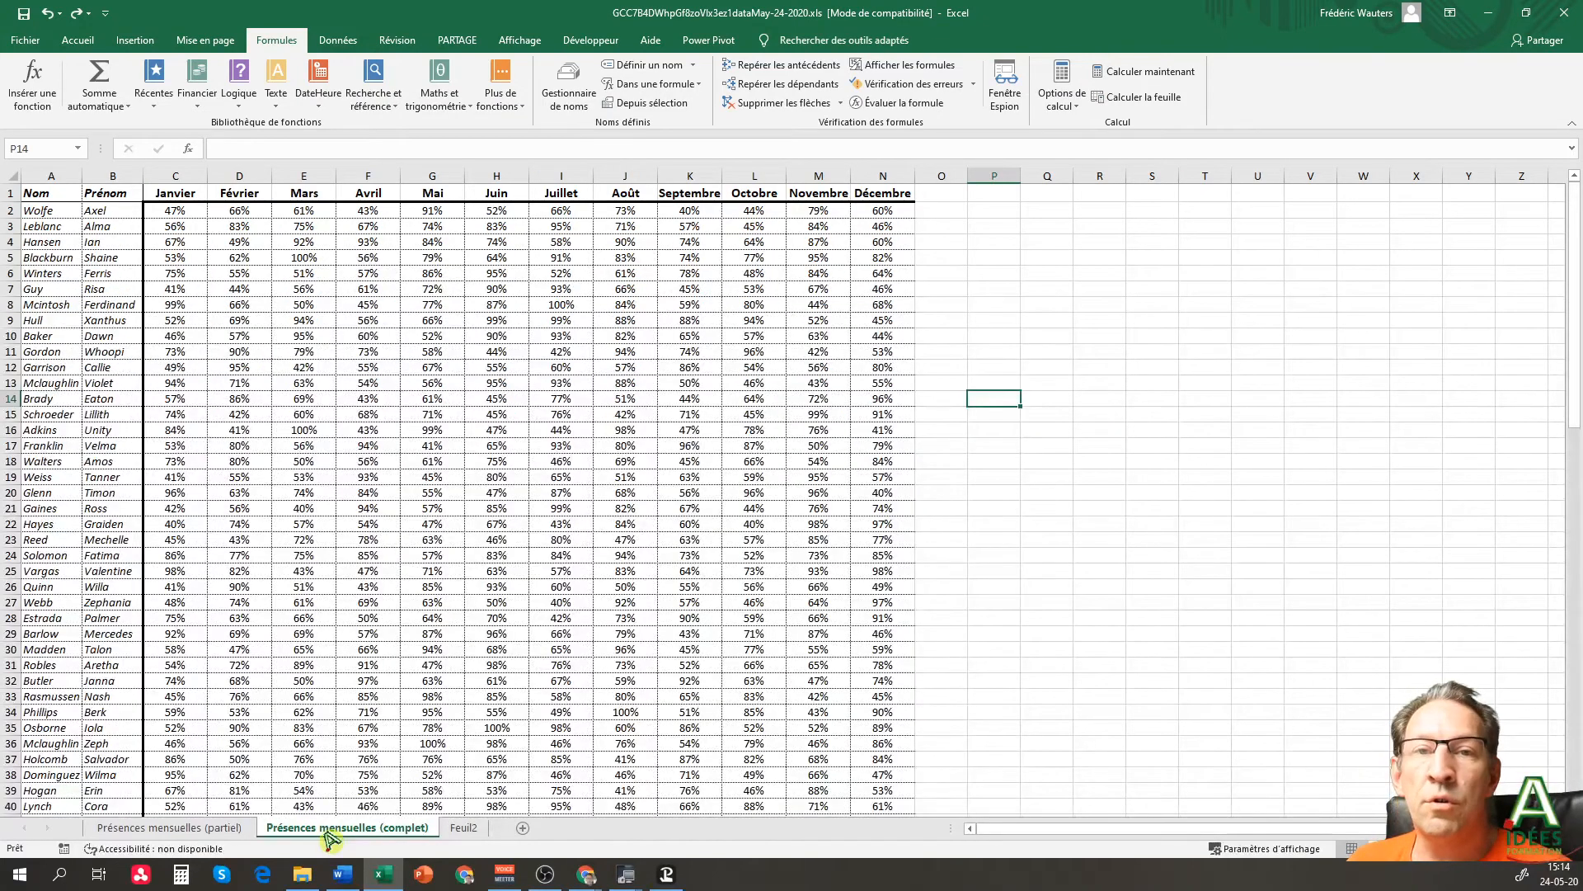
left_click(219, 829)
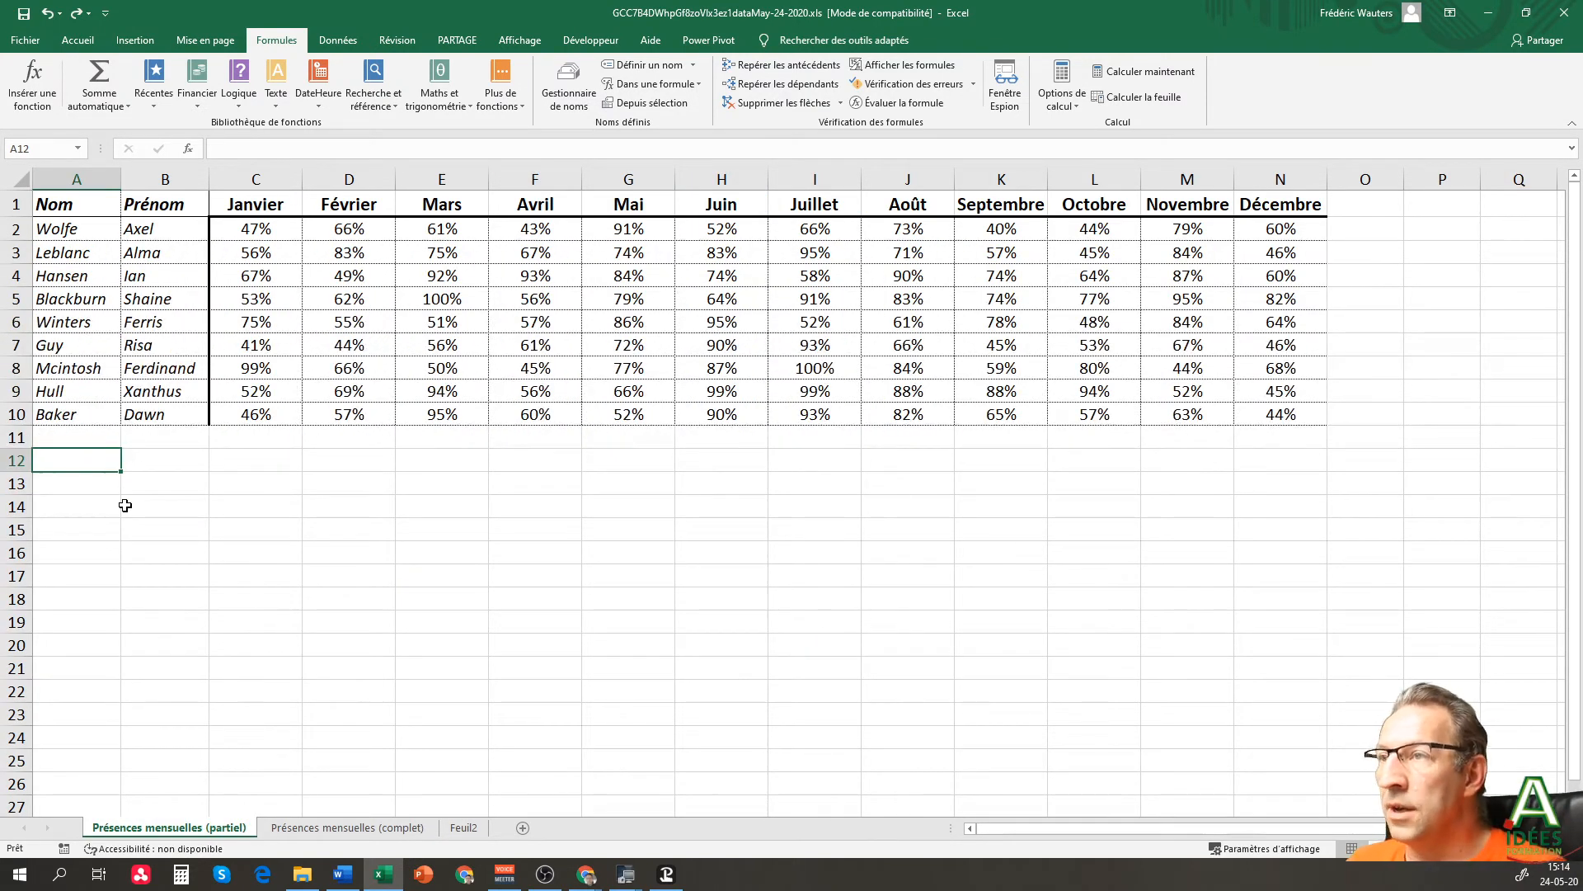
- Enter the label "Nom:" in cell A12 beneath the partial attendance table
left_click(340, 42)
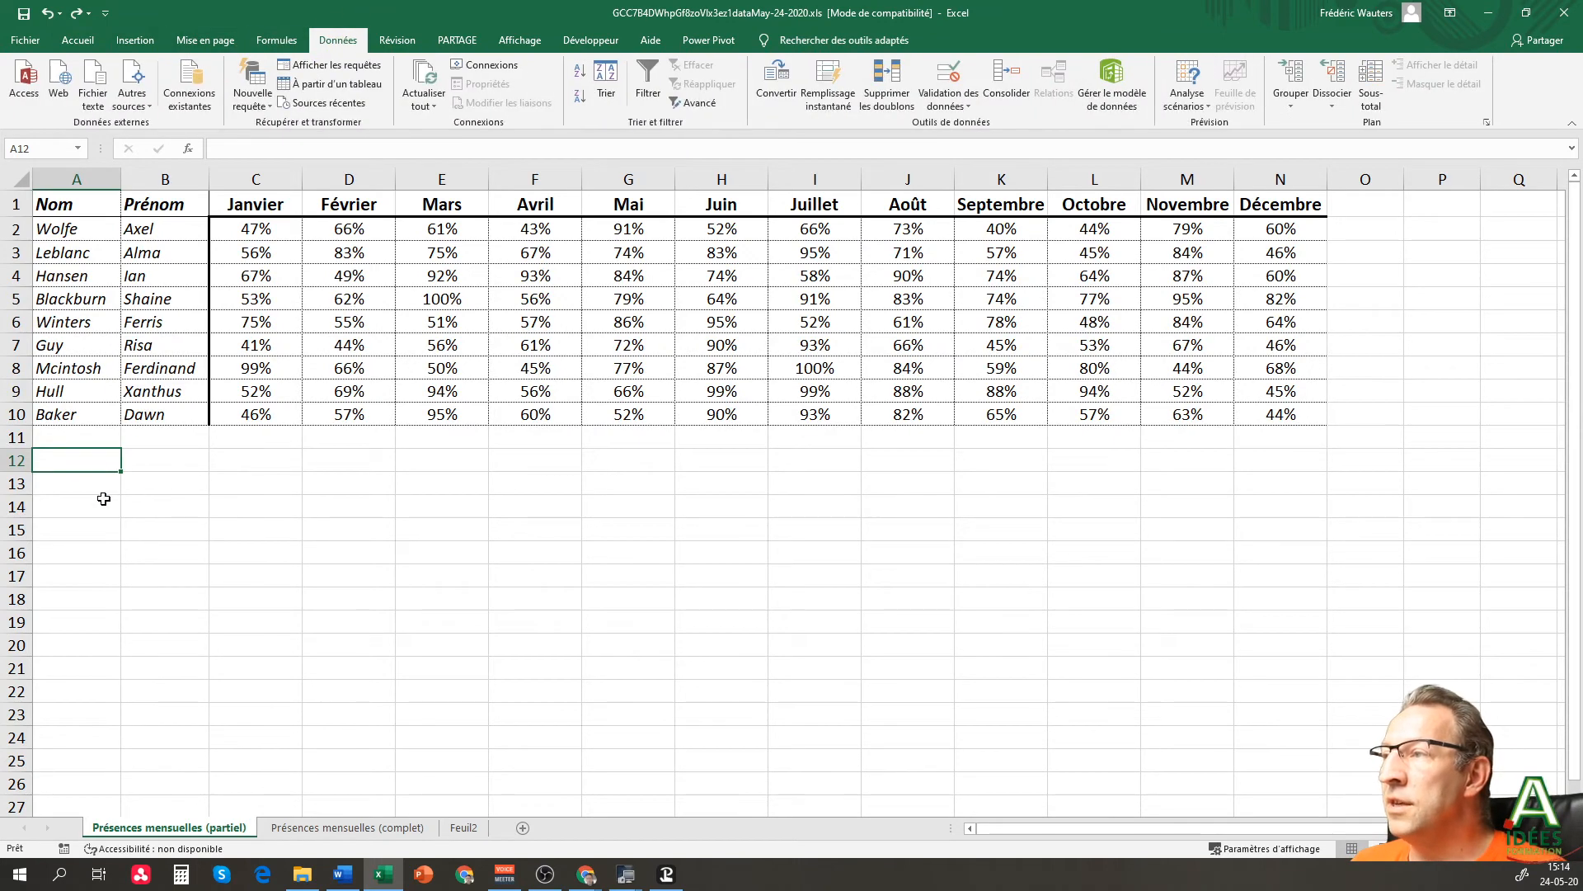
type("Nom:")
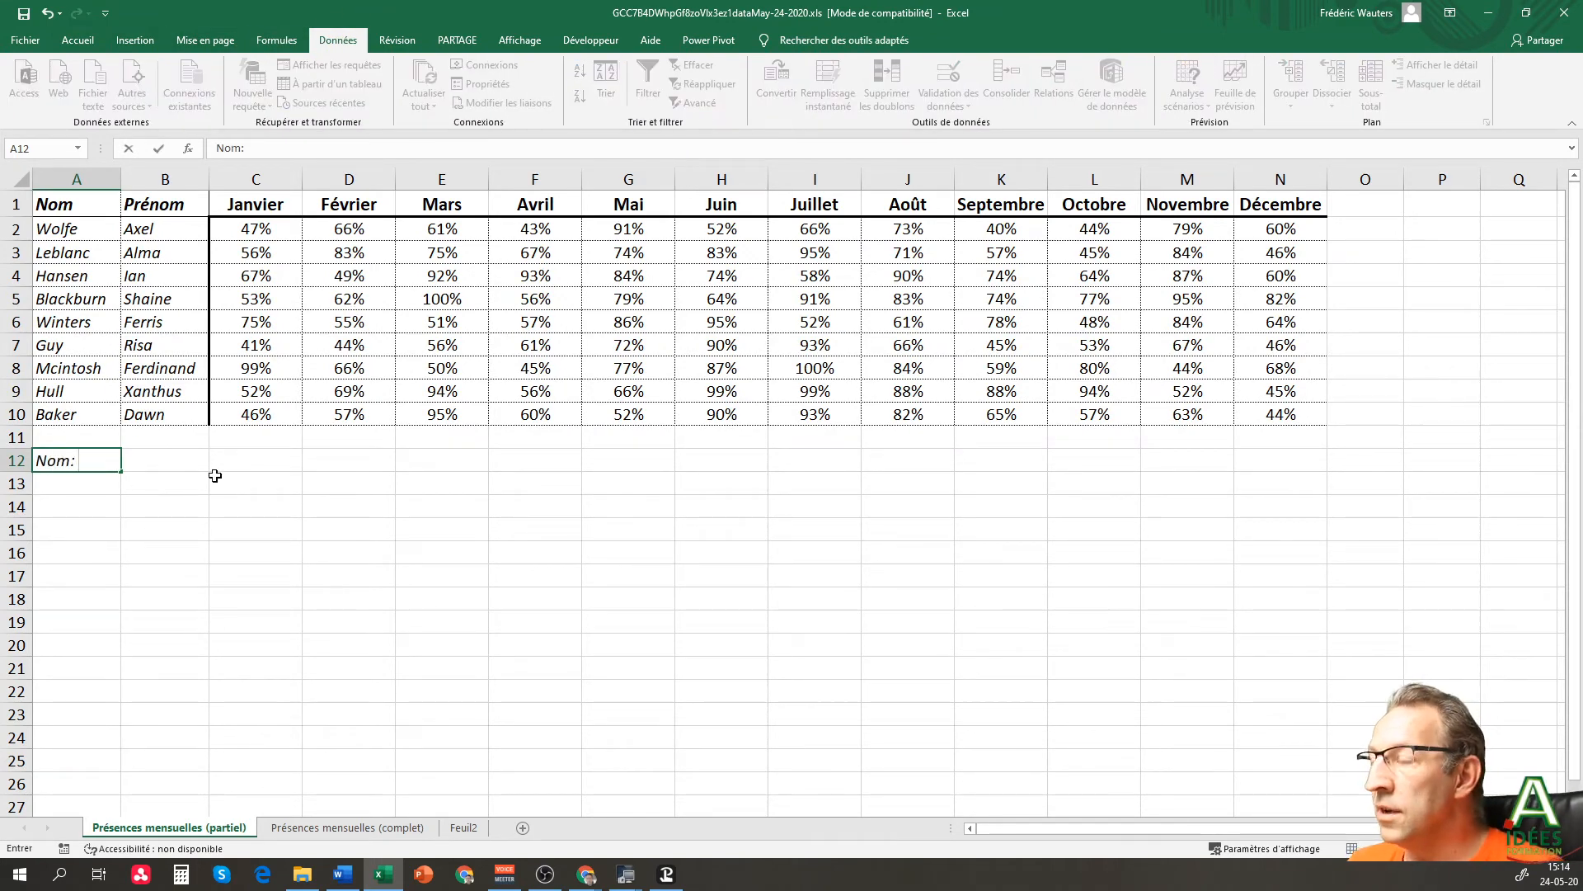
key("Return")
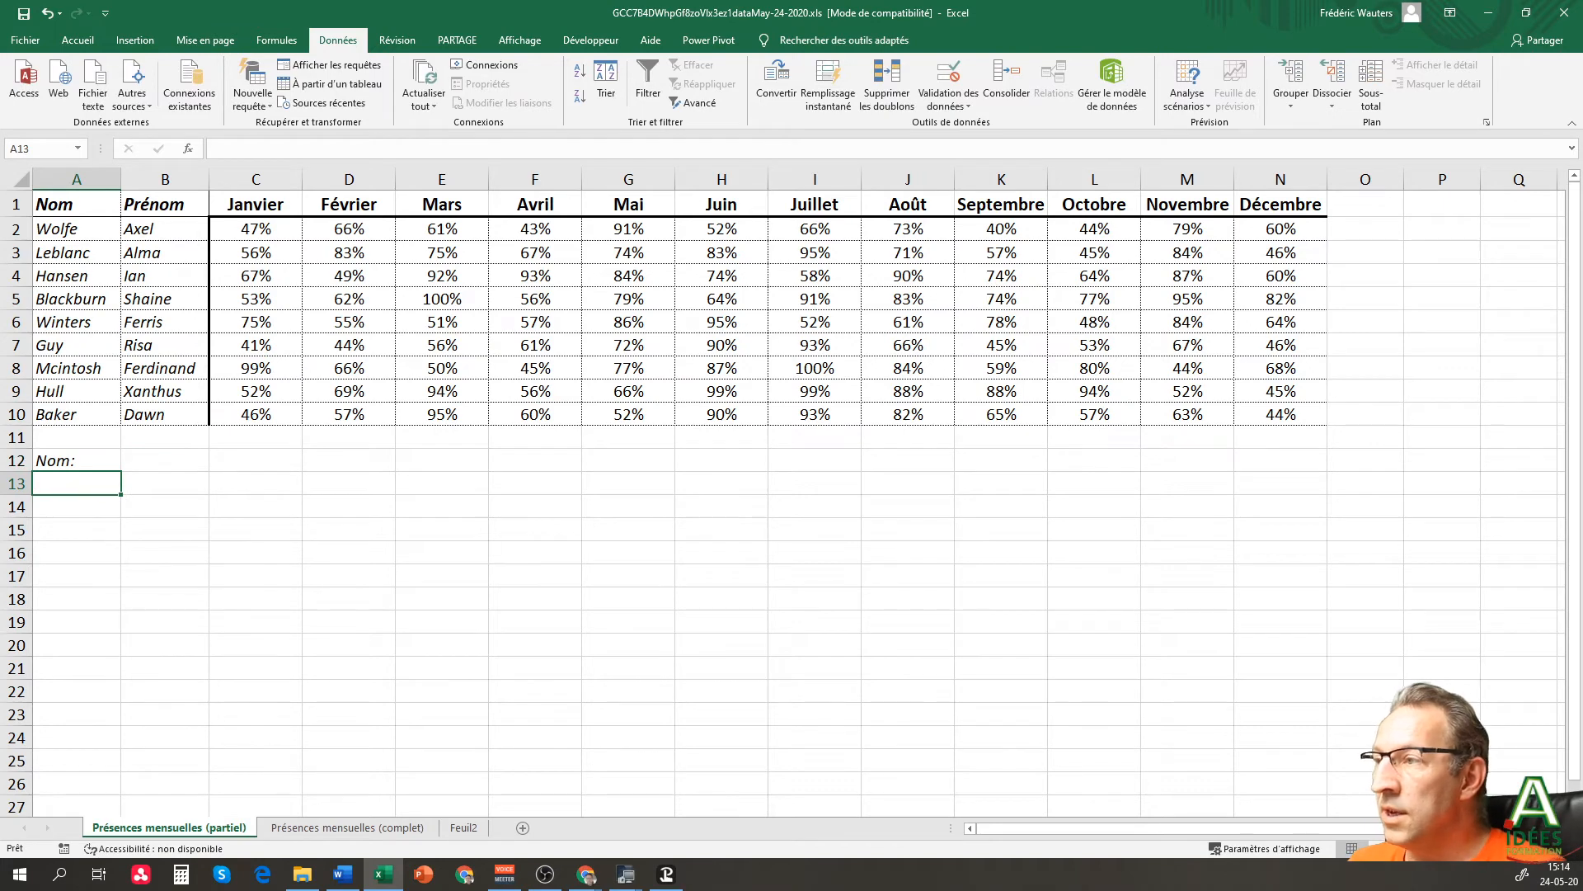
- Add data validation of type Liste to cell A13, with the surnames in =$A$2:$A$10 as source
left_click(963, 78)
left_click(848, 302)
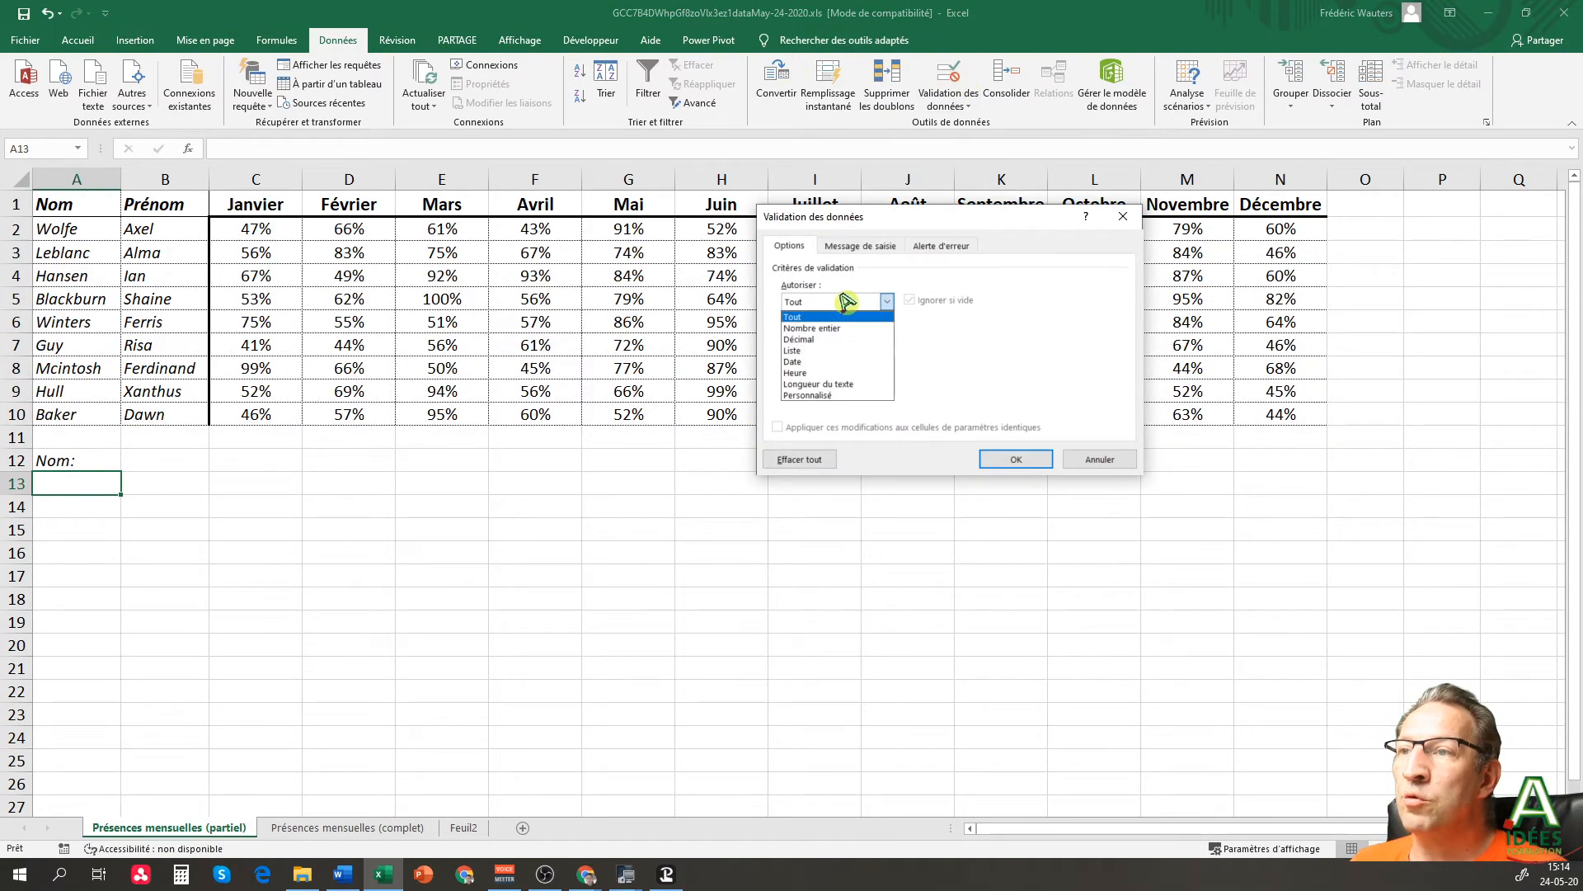
left_click(823, 351)
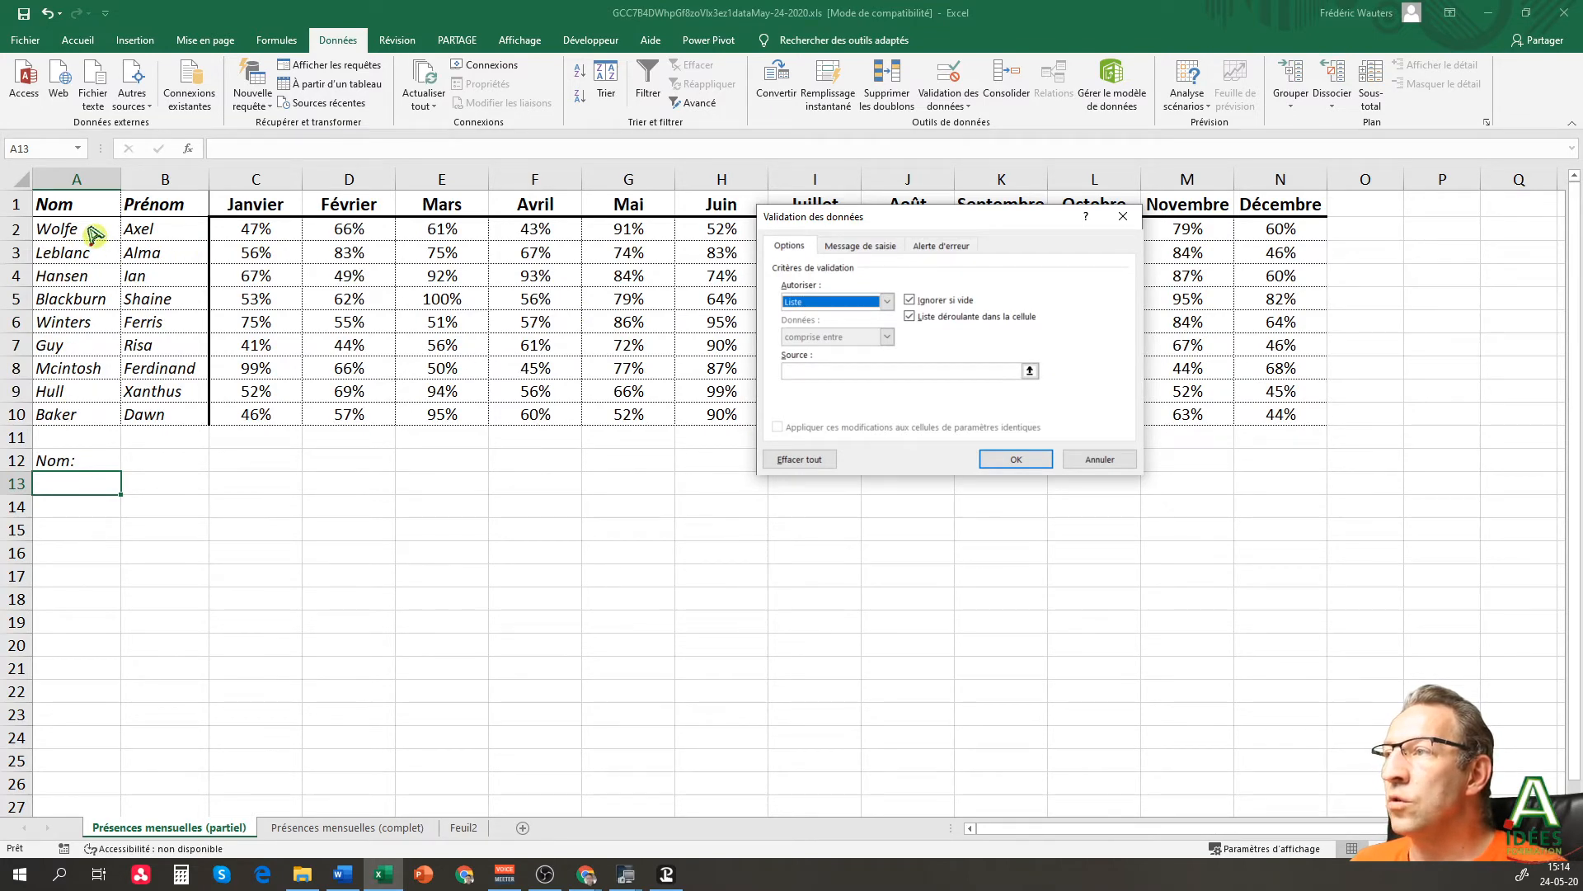
left_click(849, 370)
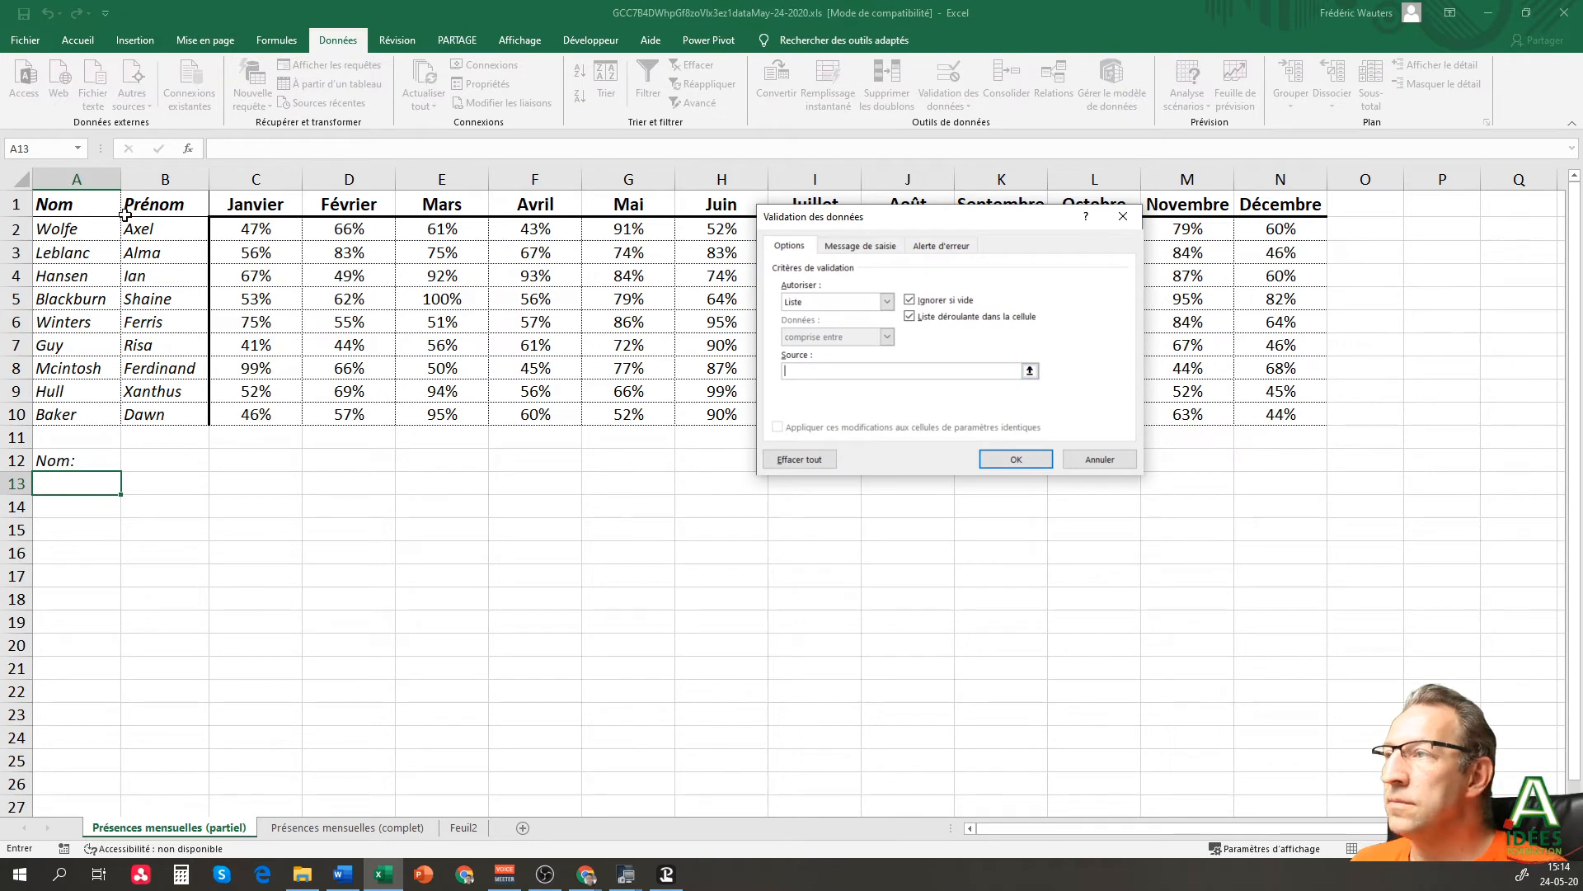
left_click_drag(107, 227, 70, 422)
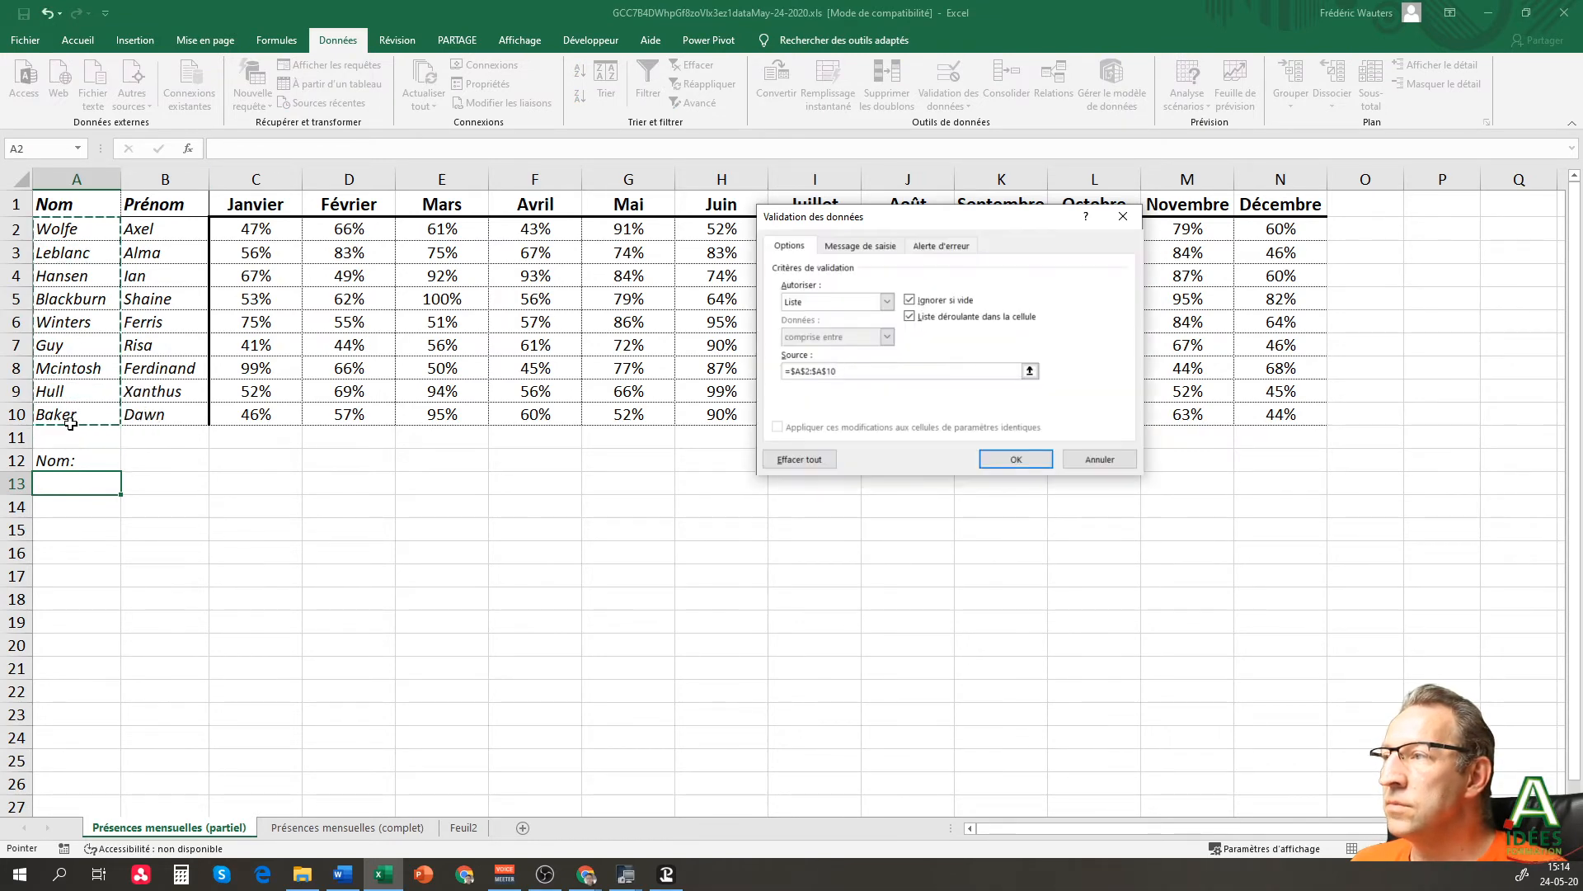
left_click(1014, 465)
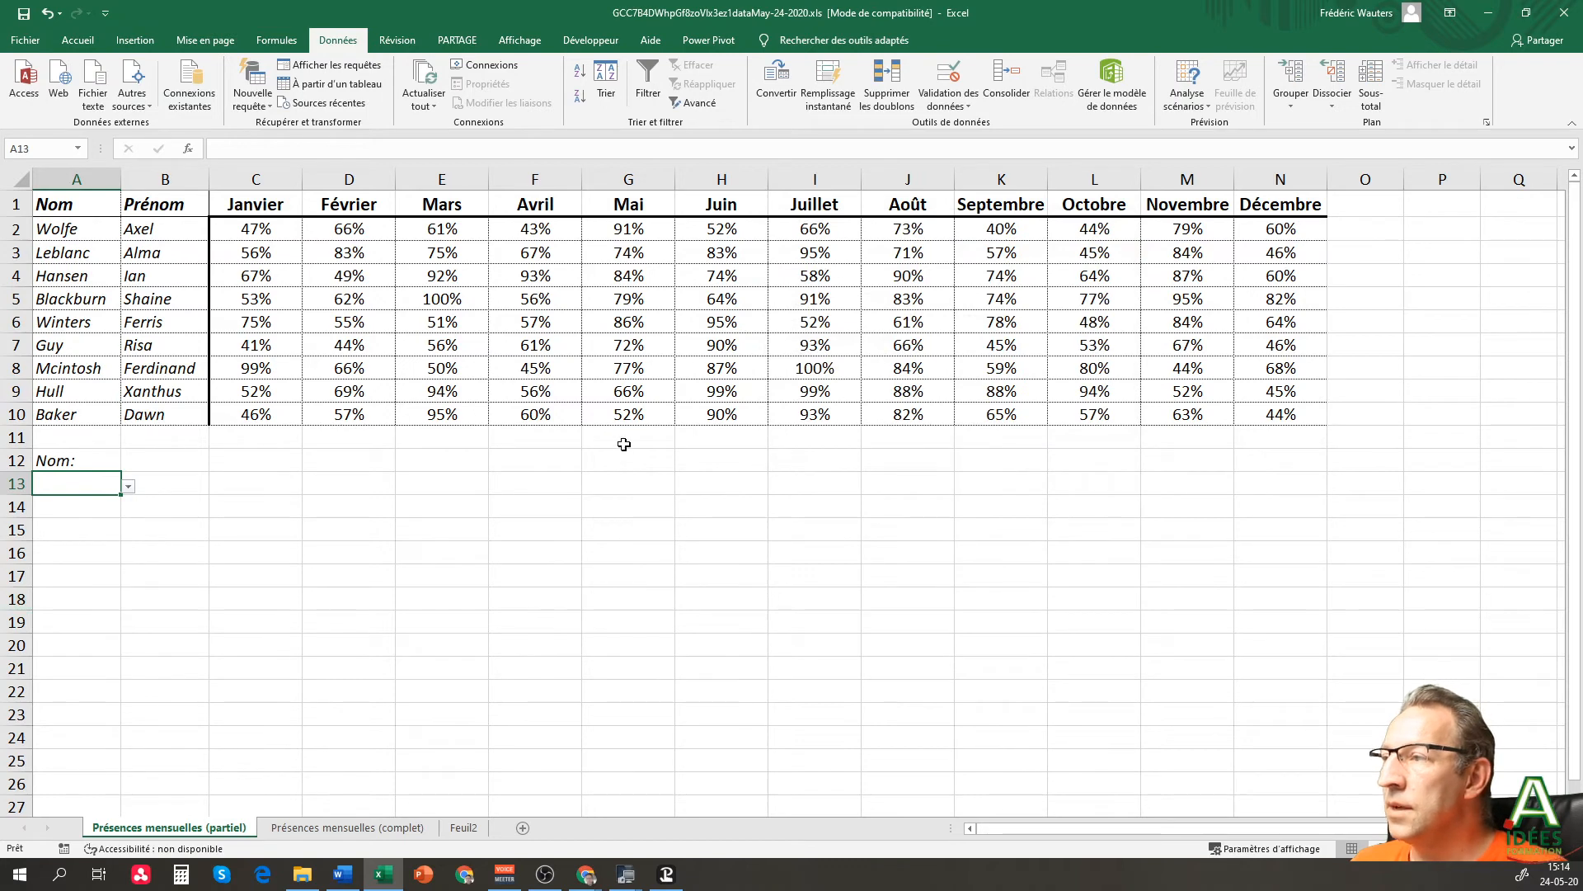
- Choose the second surname from the dropdown list in cell A13
left_click(129, 485)
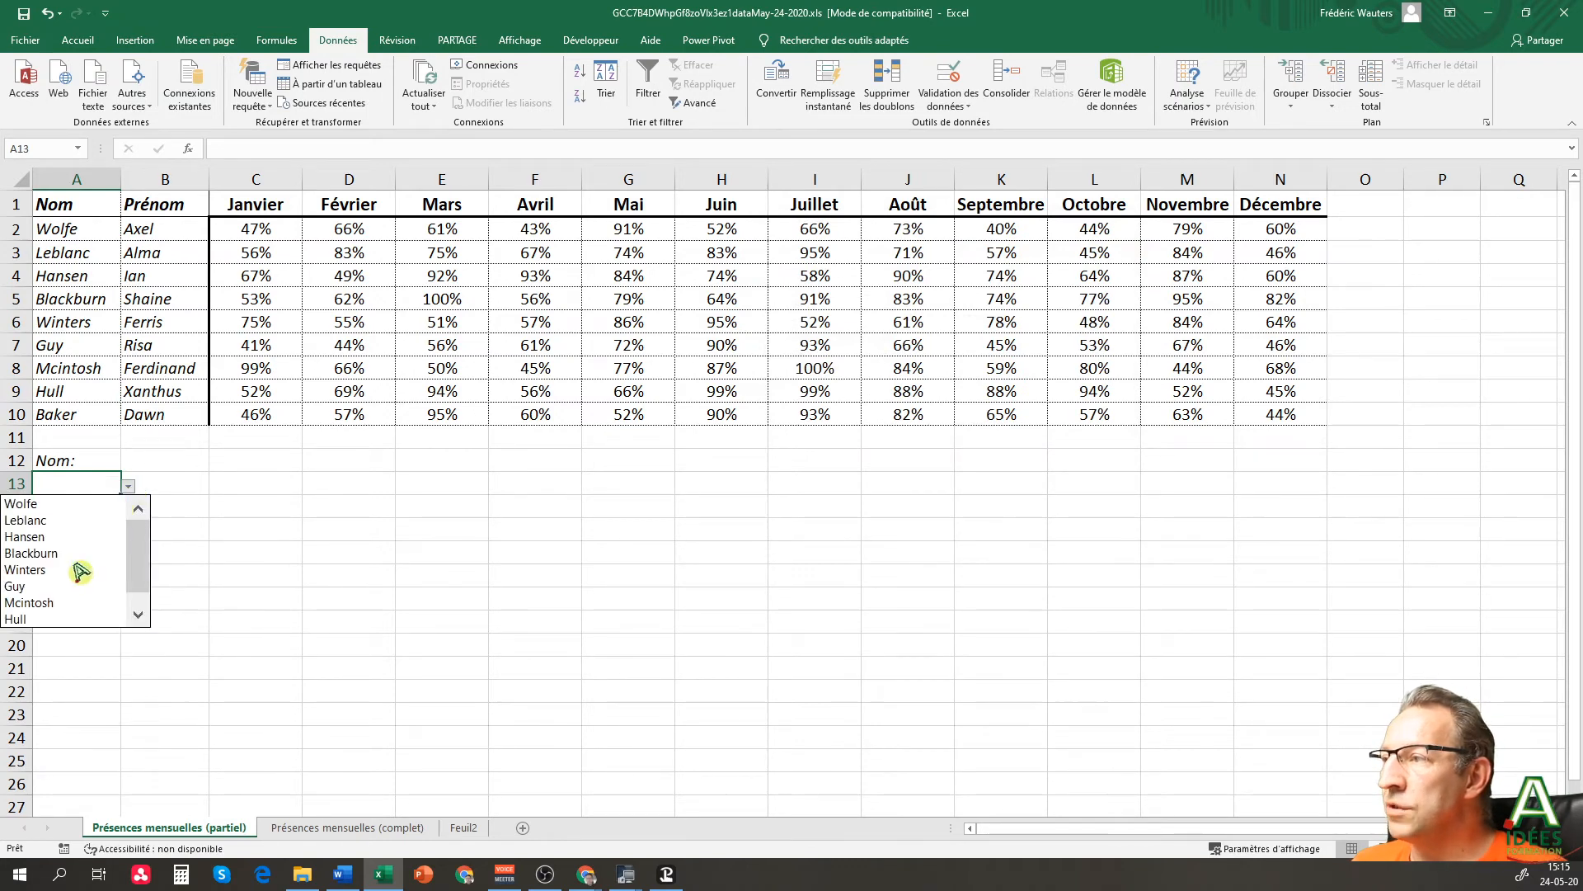
left_click(75, 520)
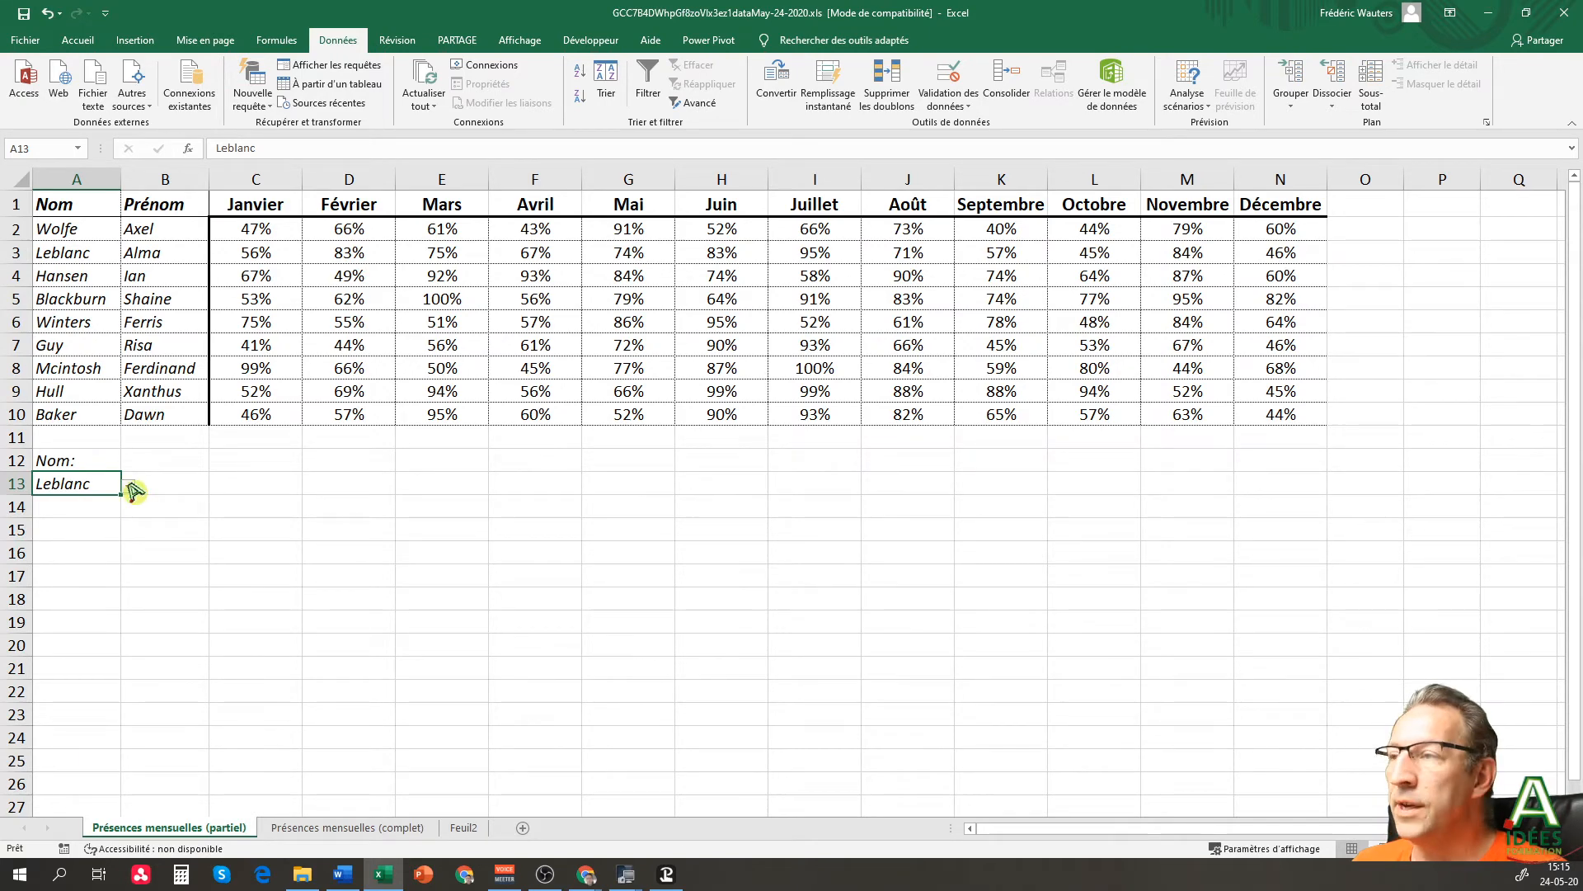
left_click(192, 485)
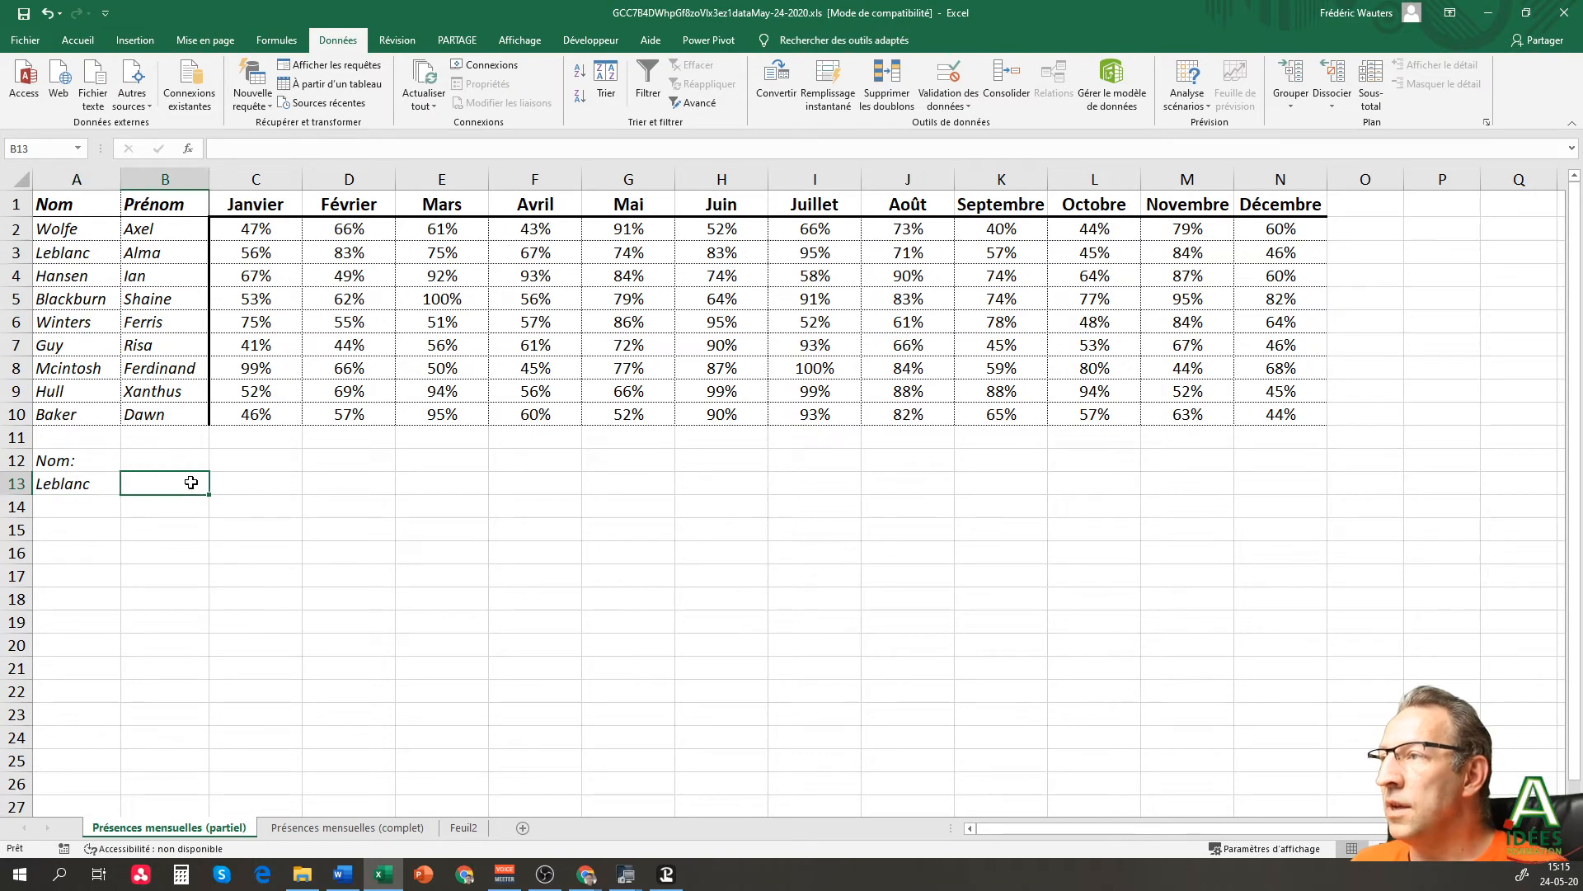
- Clear cell A13 and remove its list restriction by setting the validation to allow Tout
left_click(67, 484)
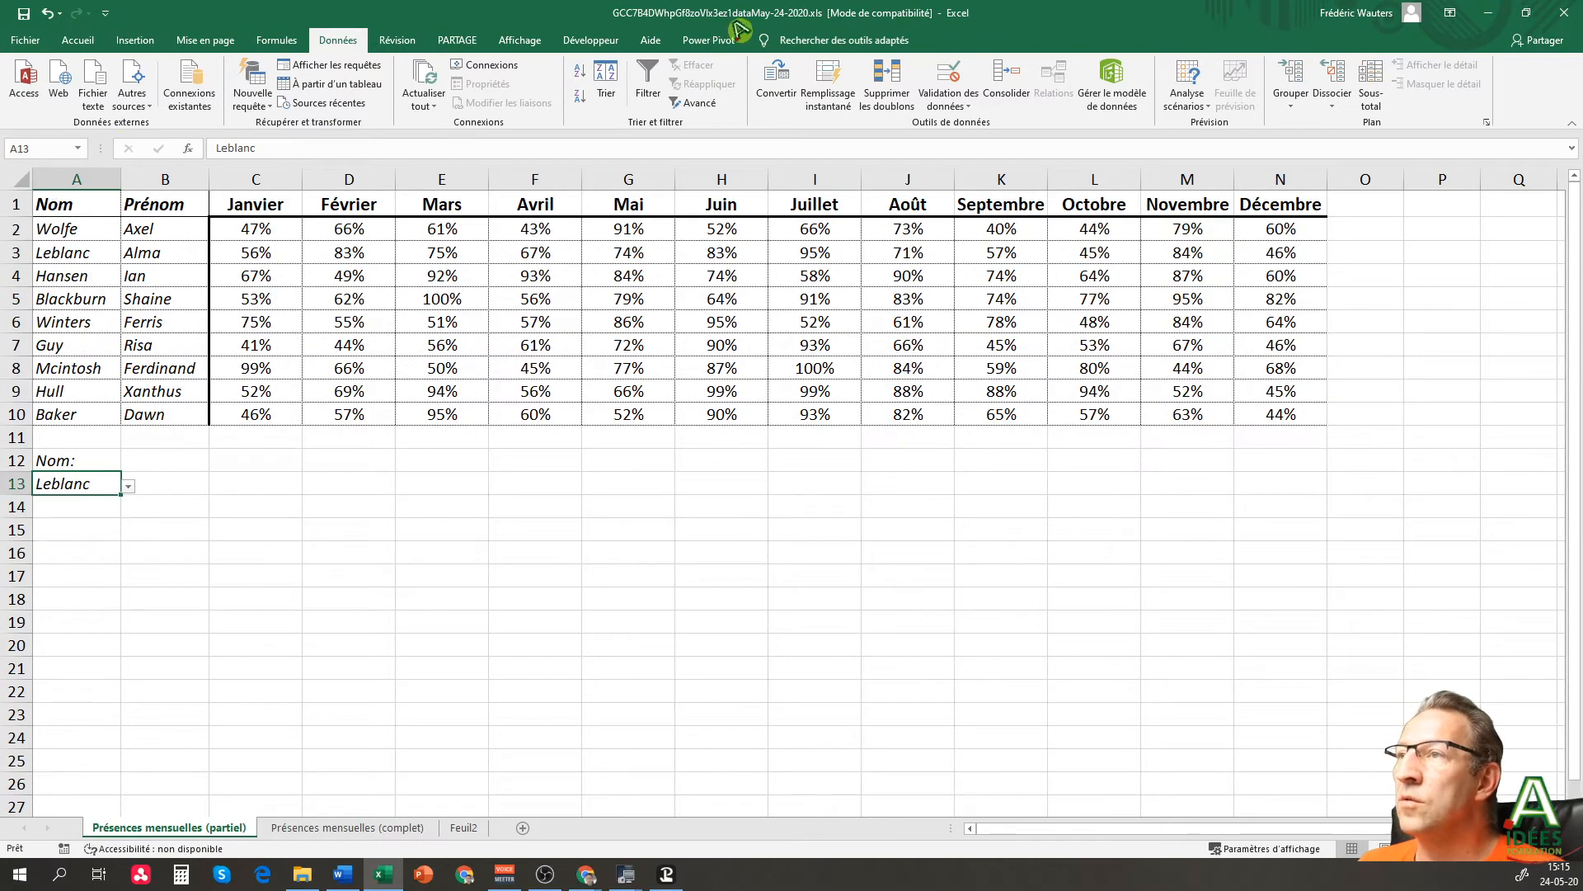
key("Delete")
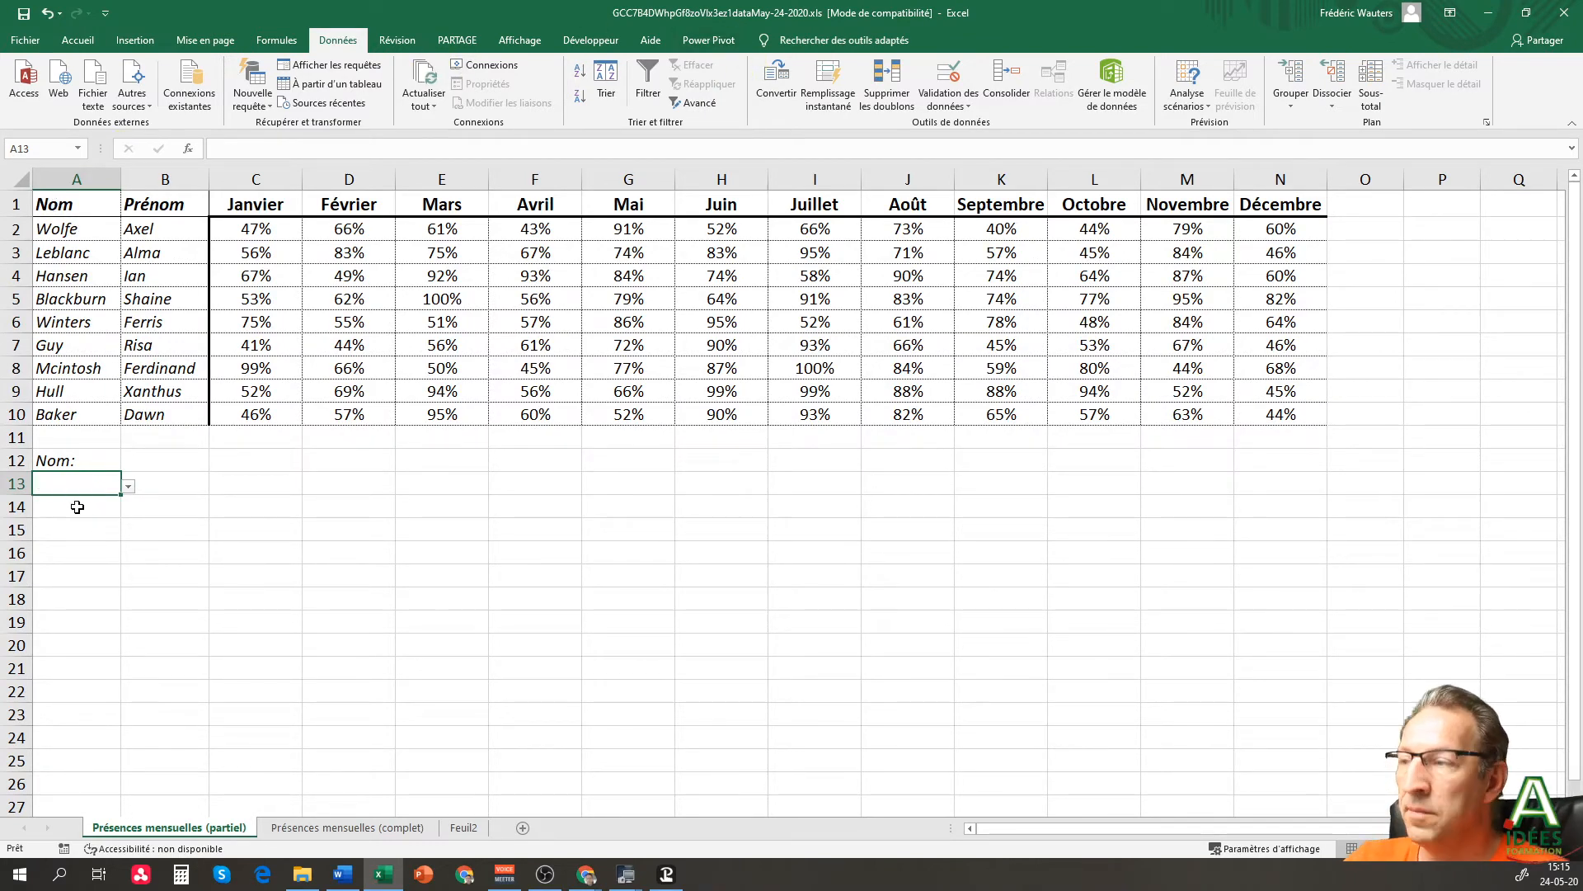
left_click(948, 76)
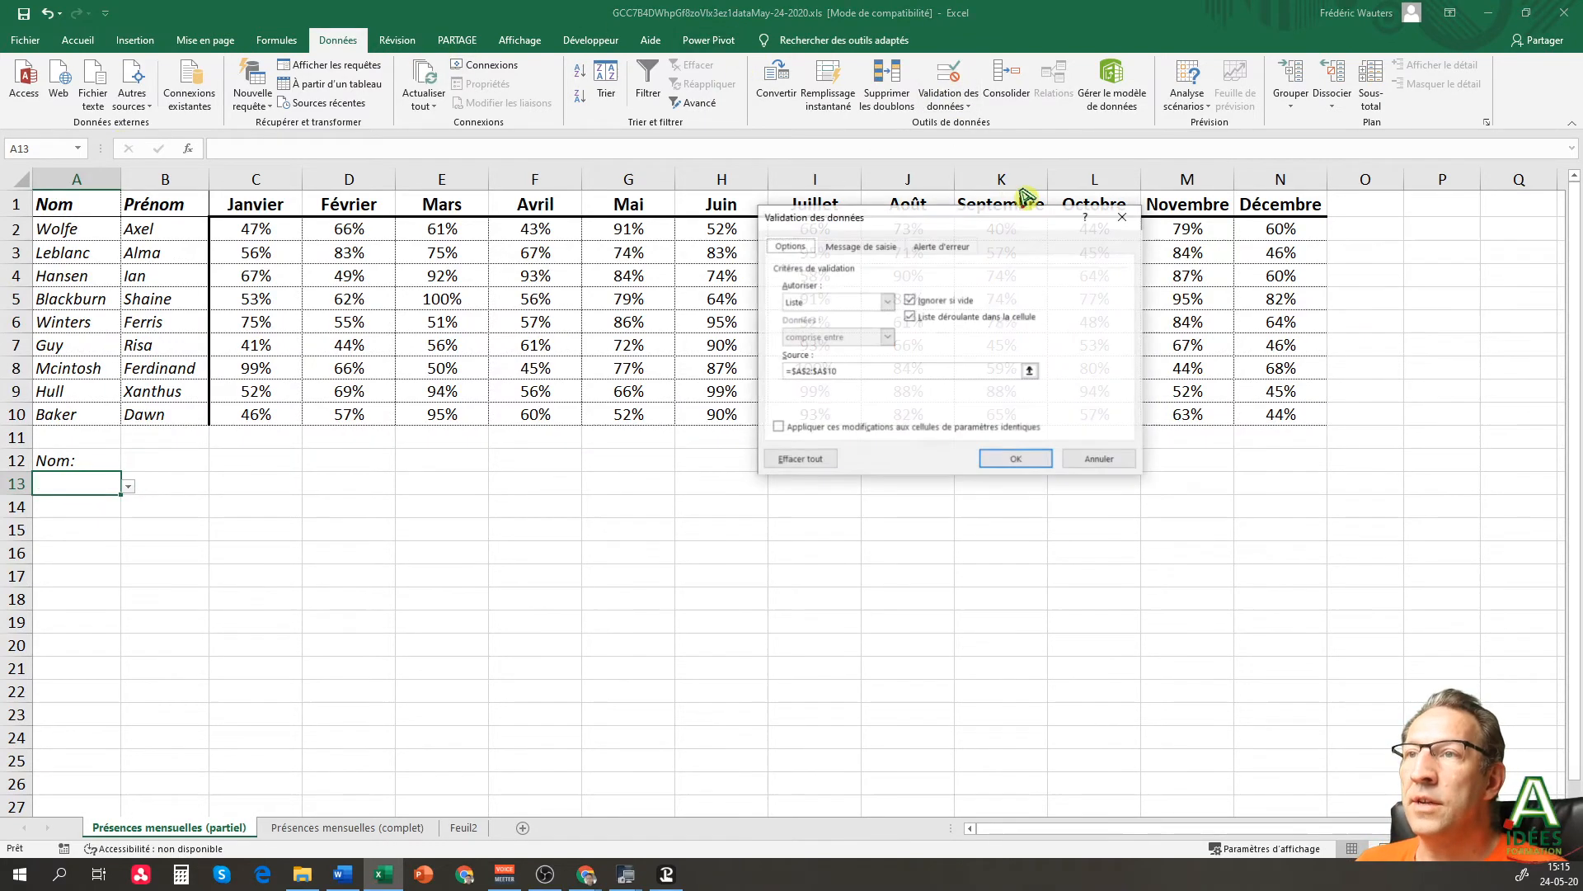
left_click(875, 304)
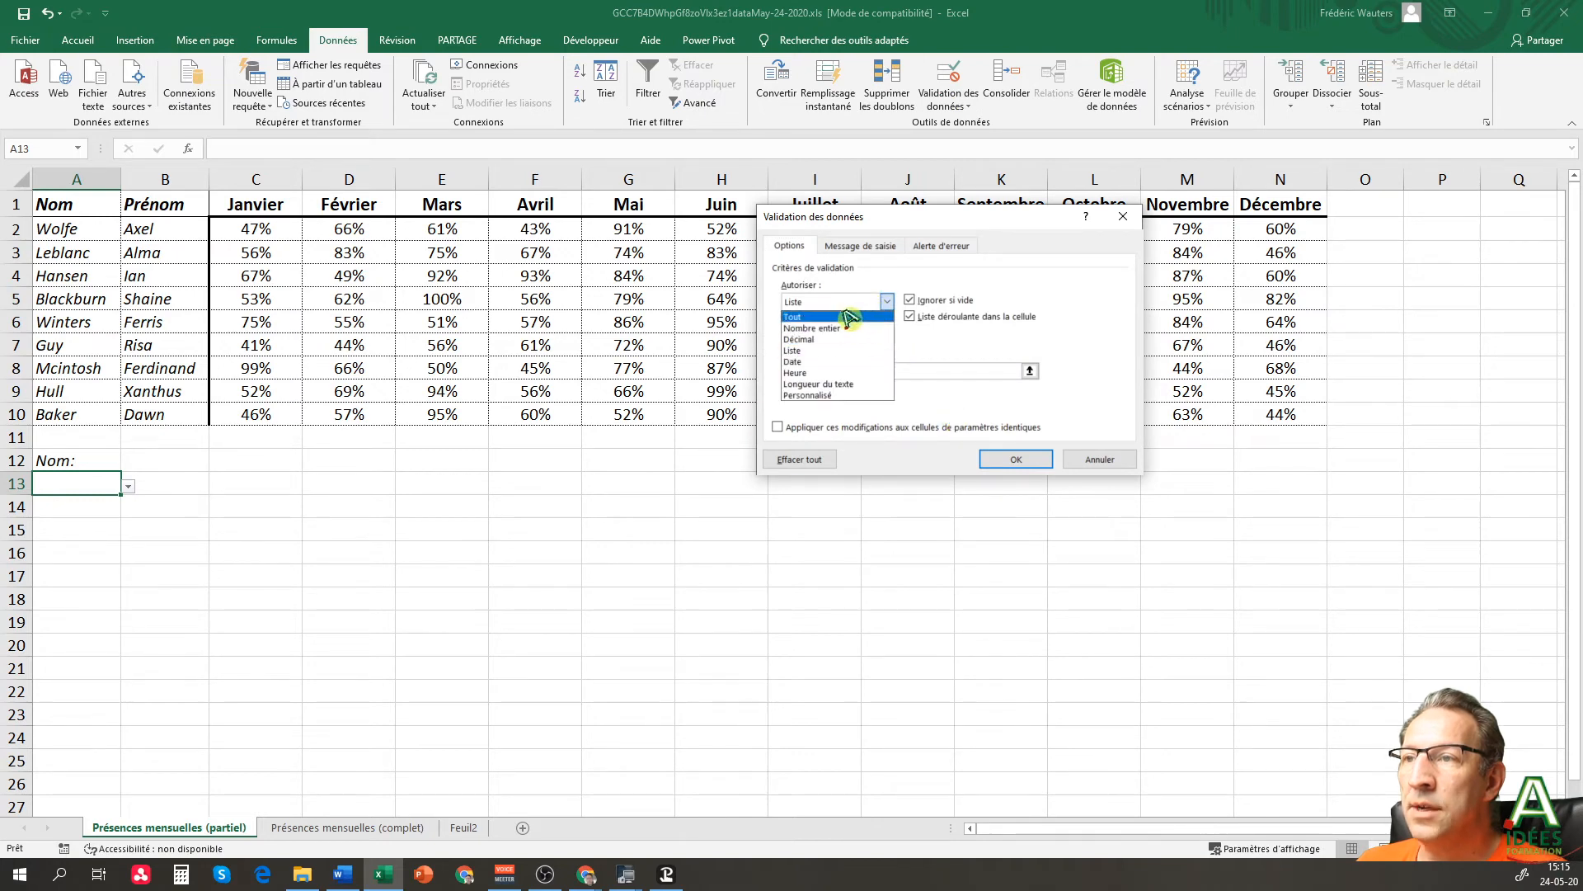
left_click(849, 316)
left_click(1007, 460)
left_click(378, 500)
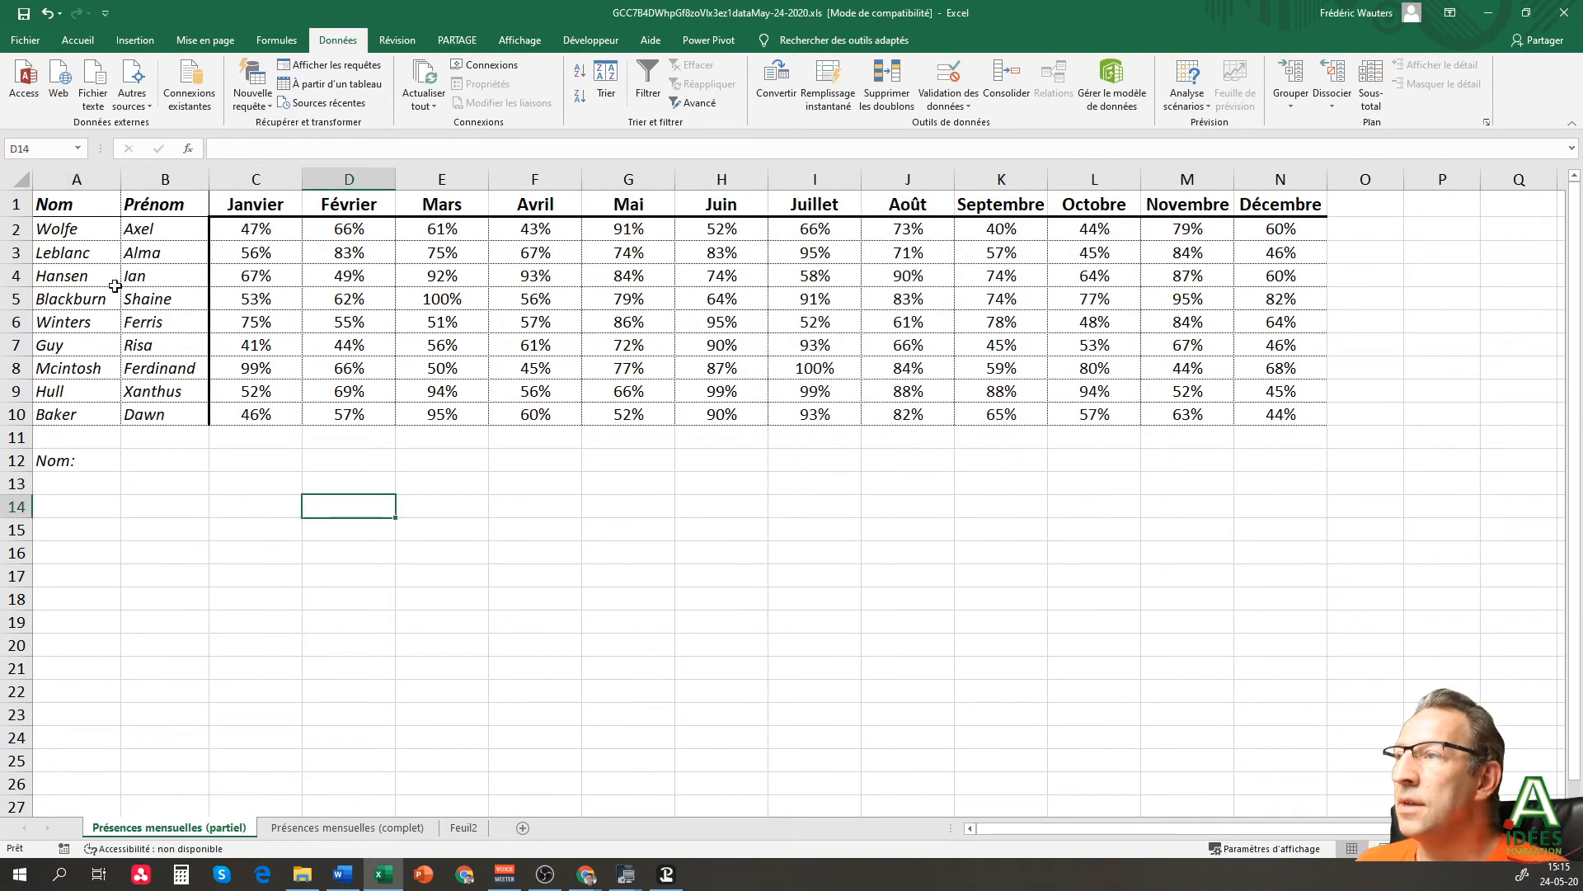
left_click(73, 203)
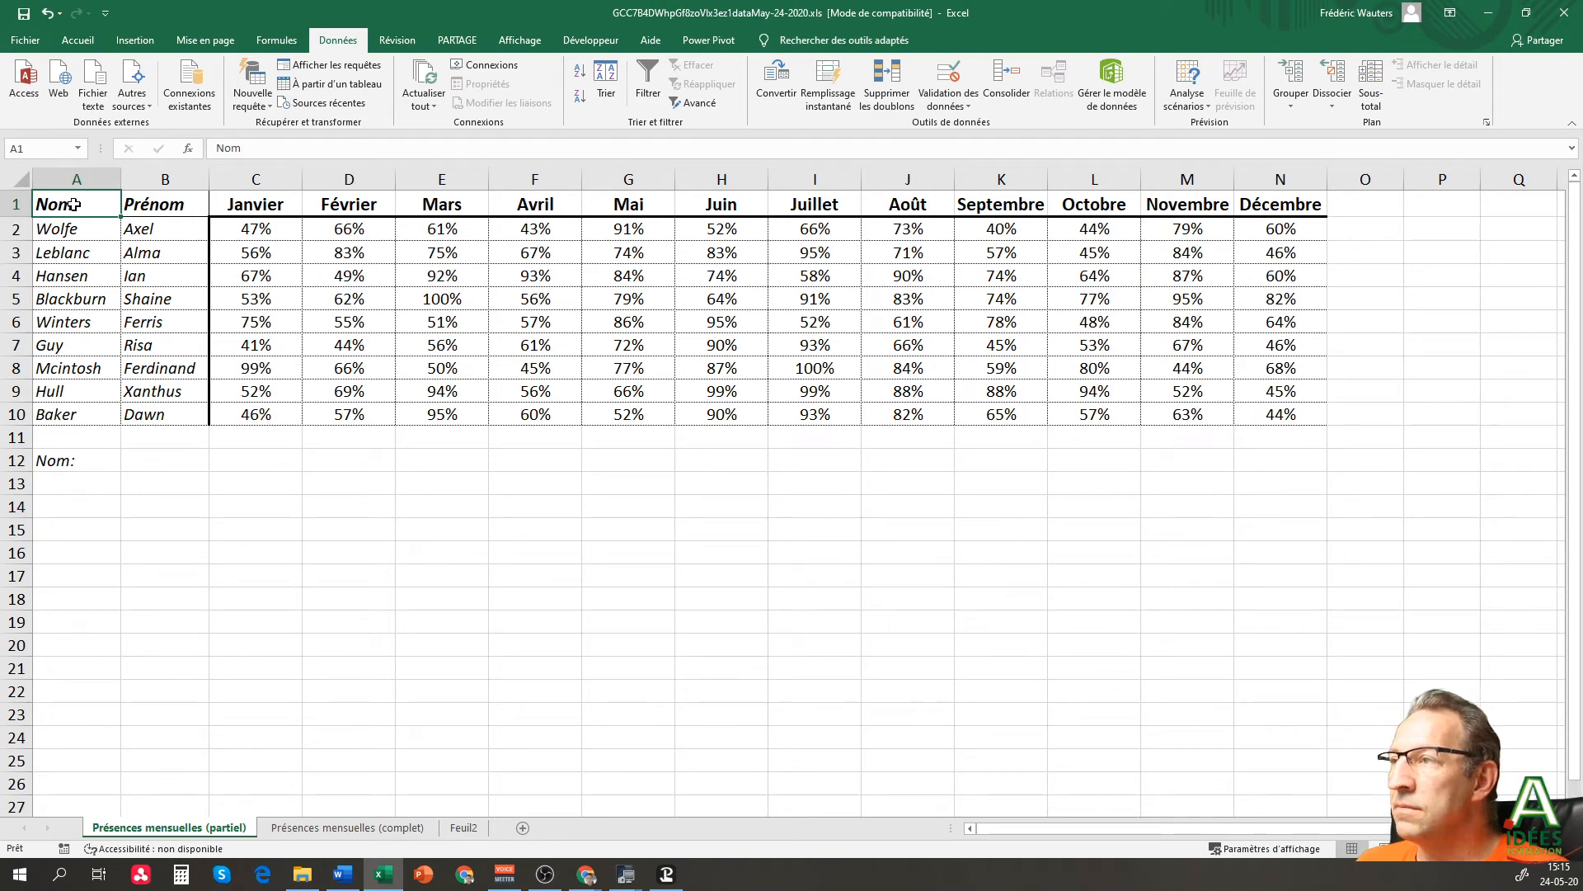
left_click_drag(74, 203, 1281, 418)
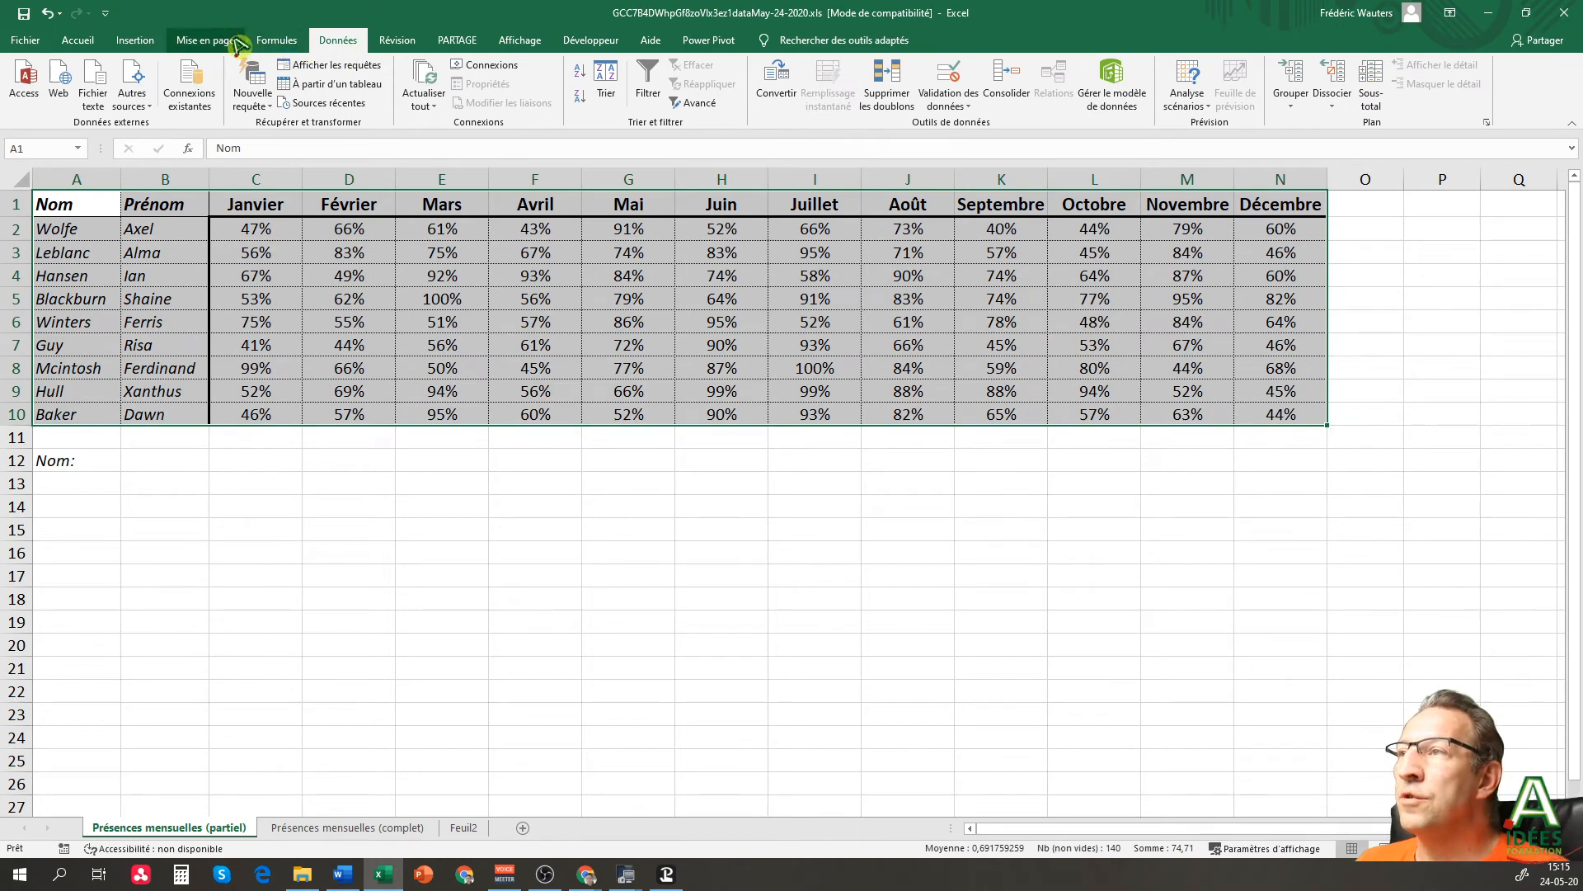
left_click(276, 39)
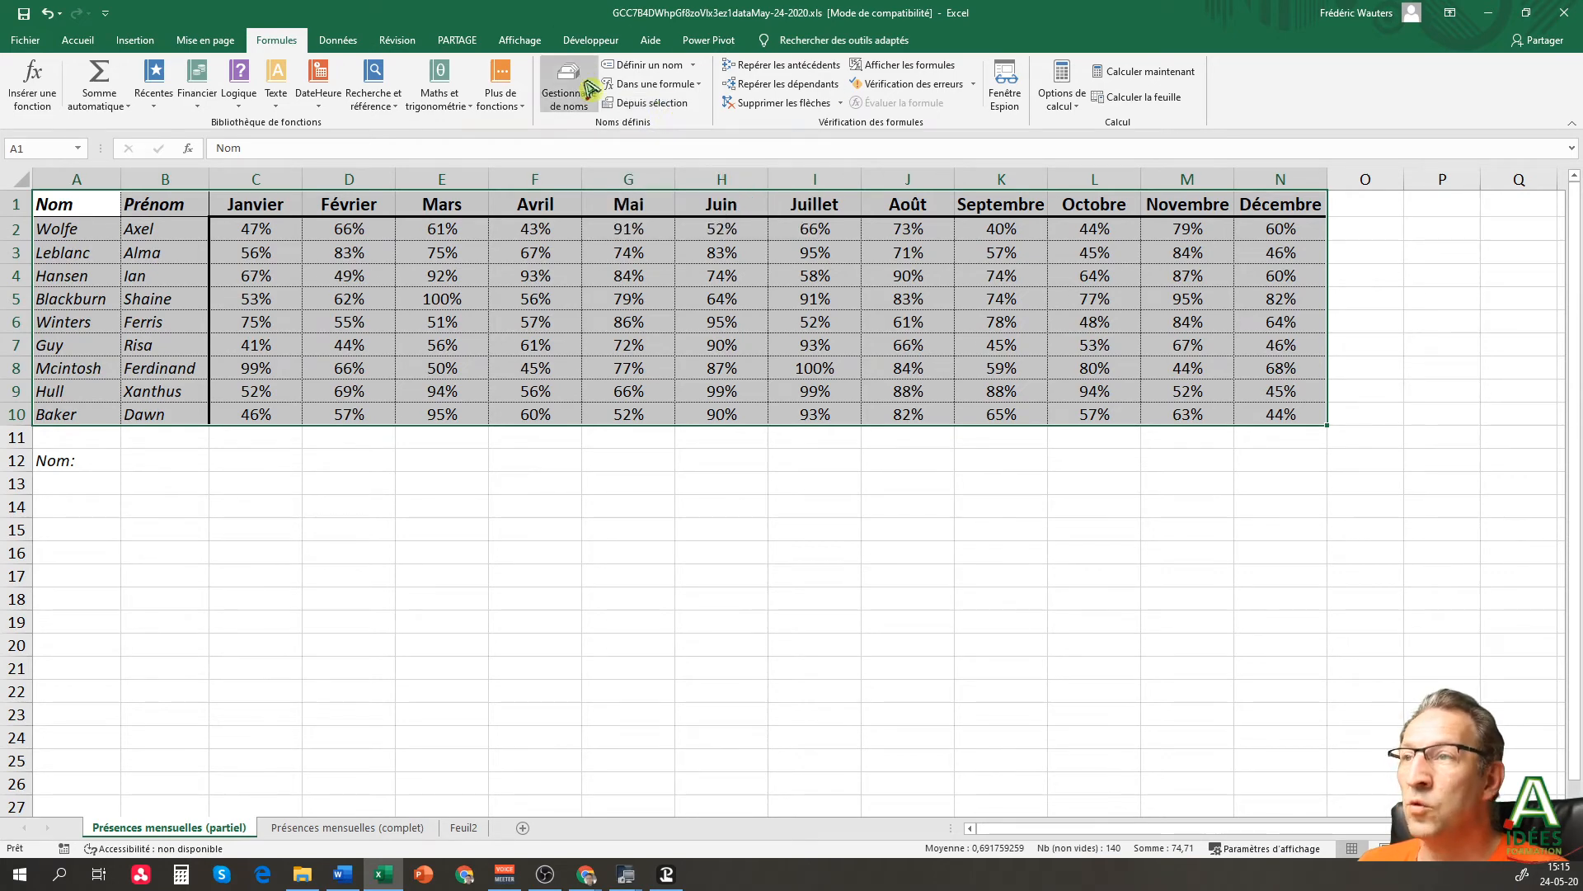
left_click(653, 104)
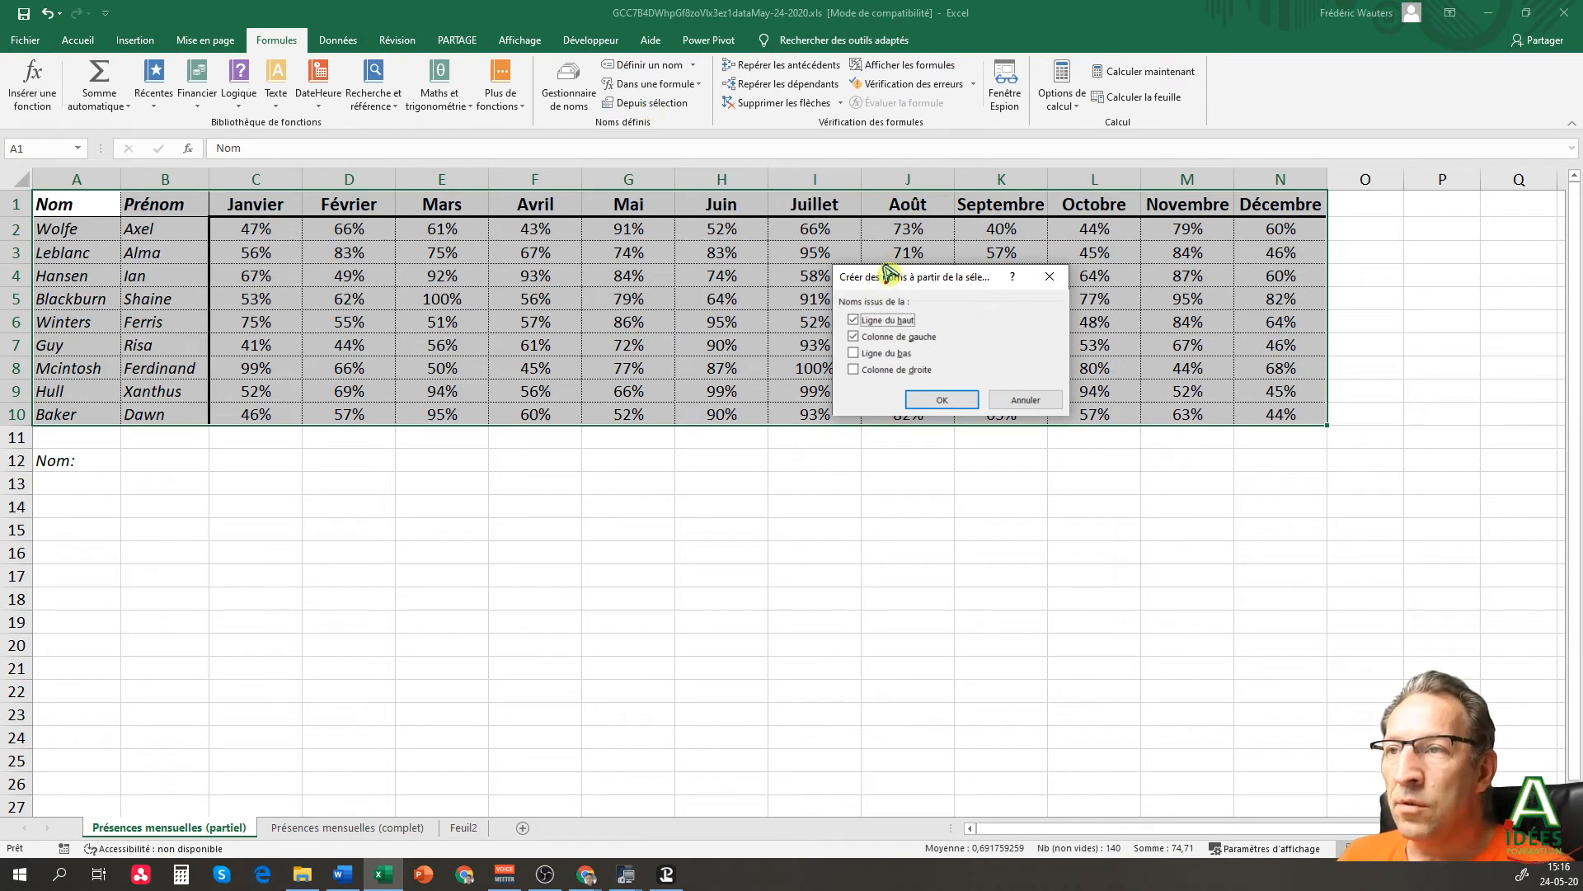
left_click_drag(888, 283, 687, 474)
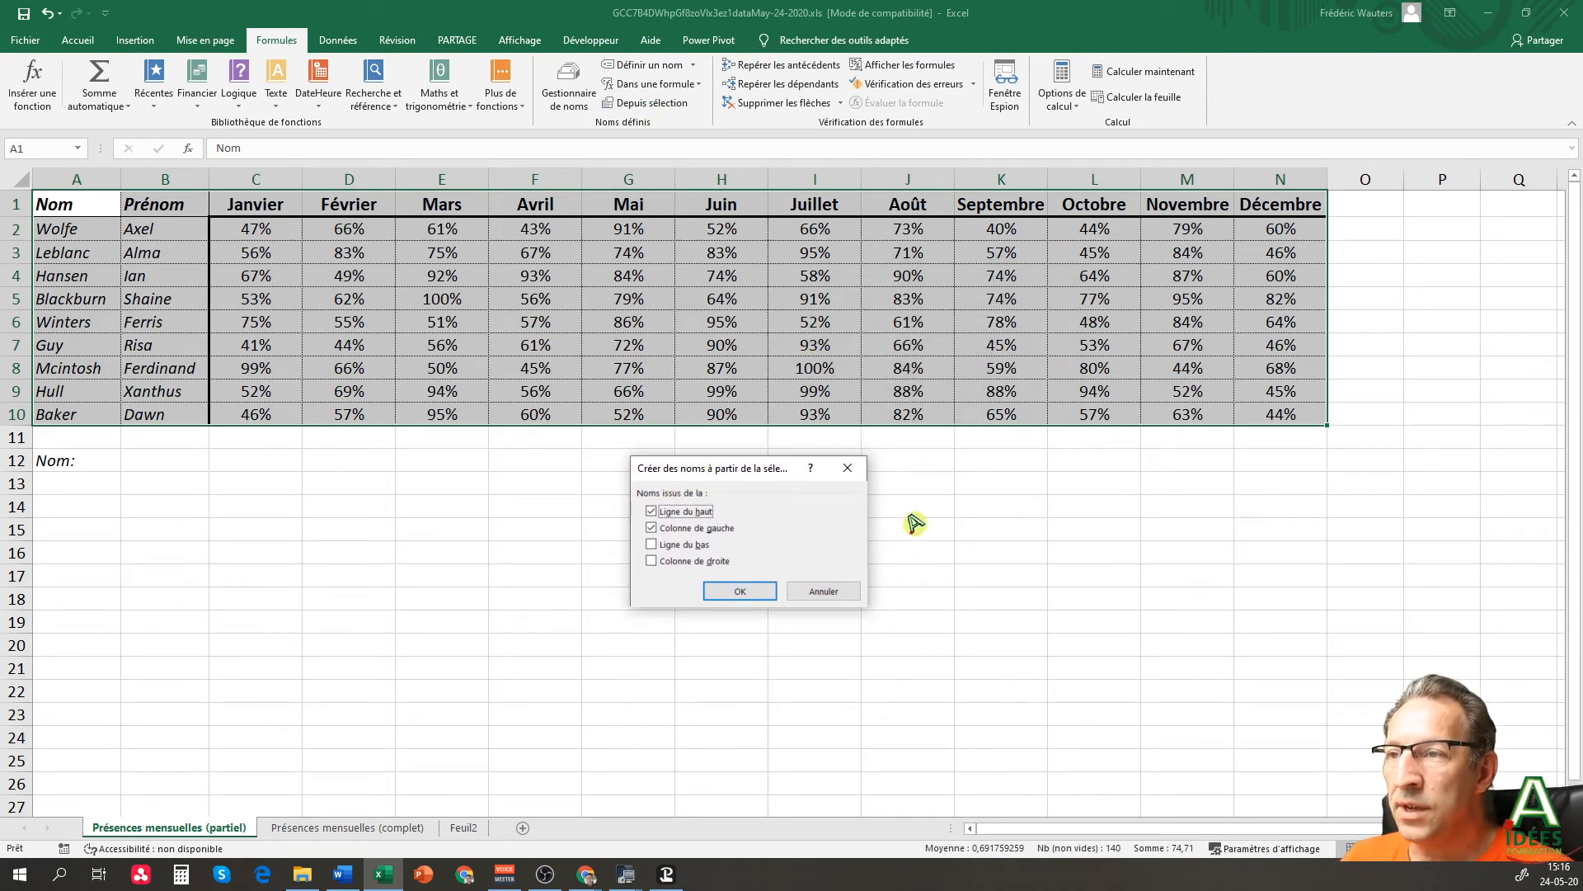
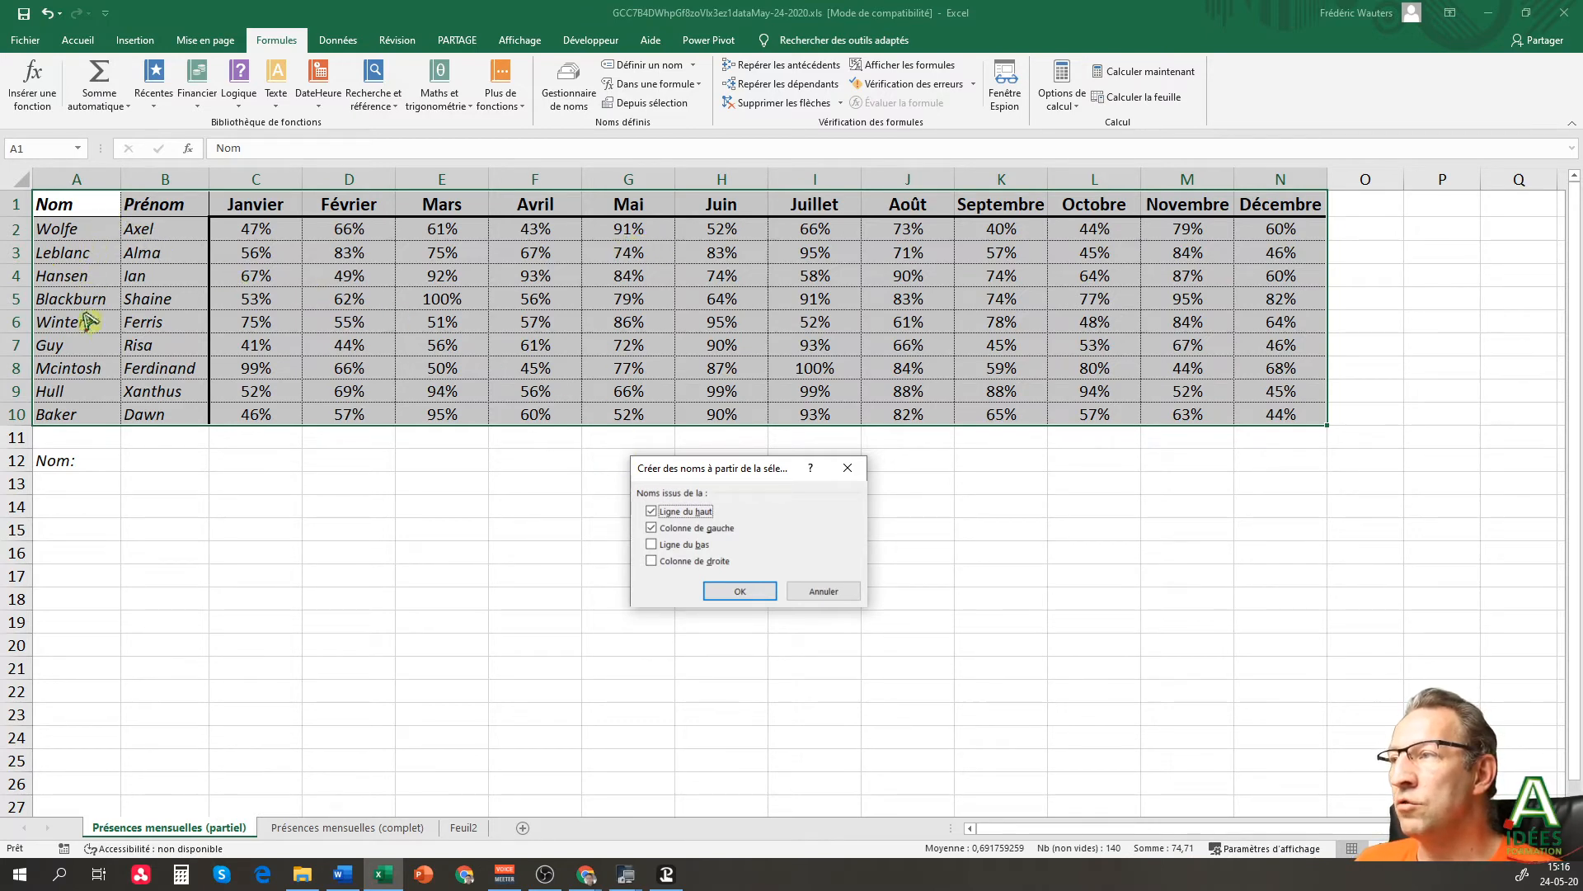
left_click(822, 592)
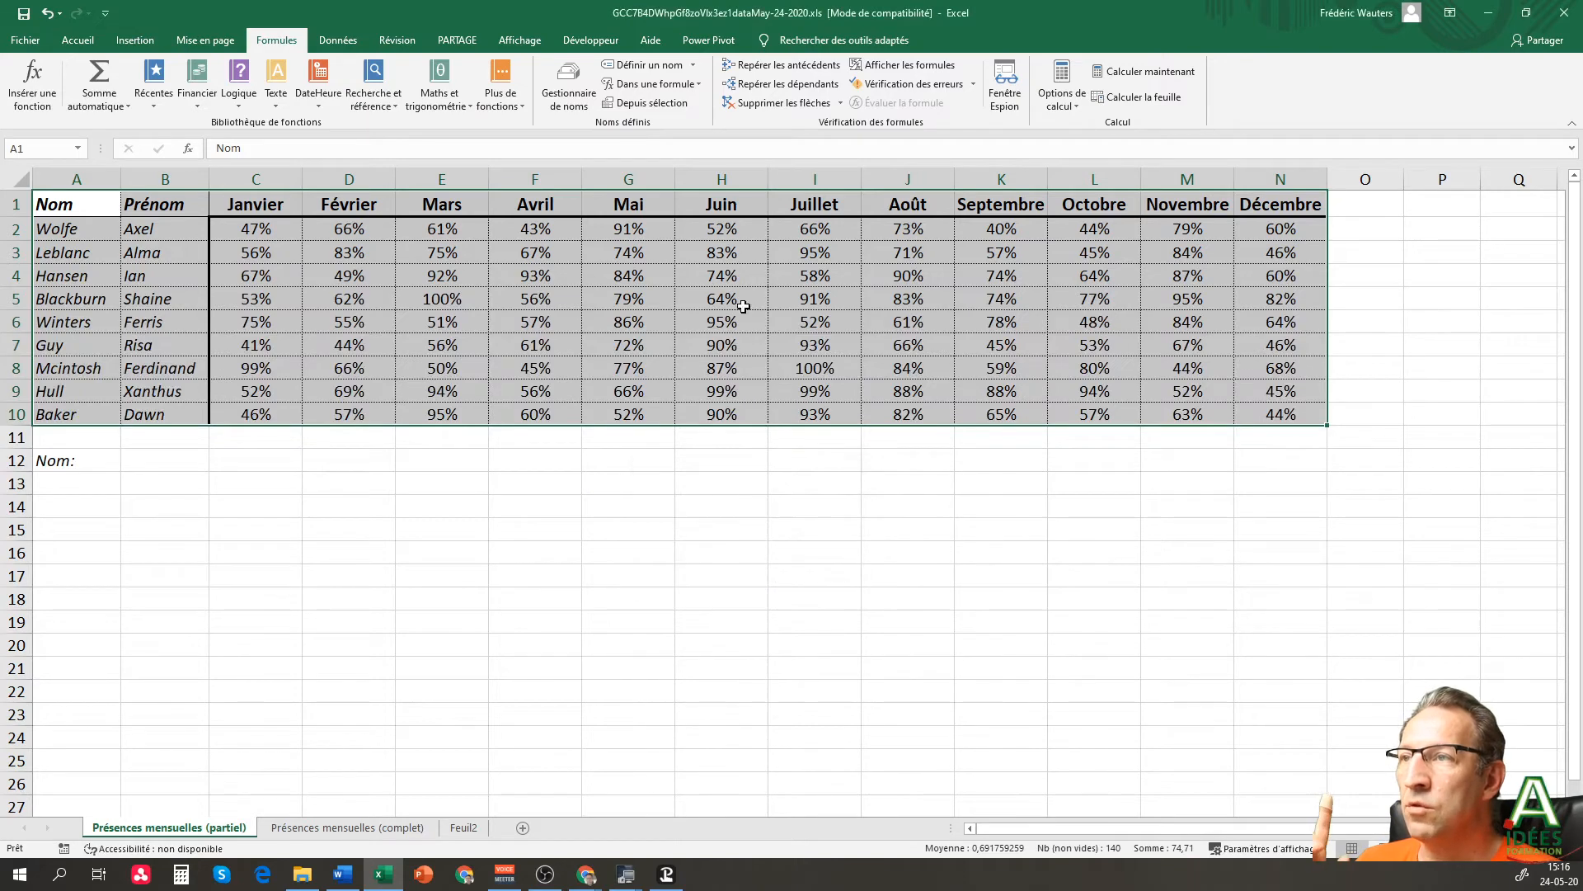
- Check which names are already defined in the workbook using the name manager
left_click(571, 89)
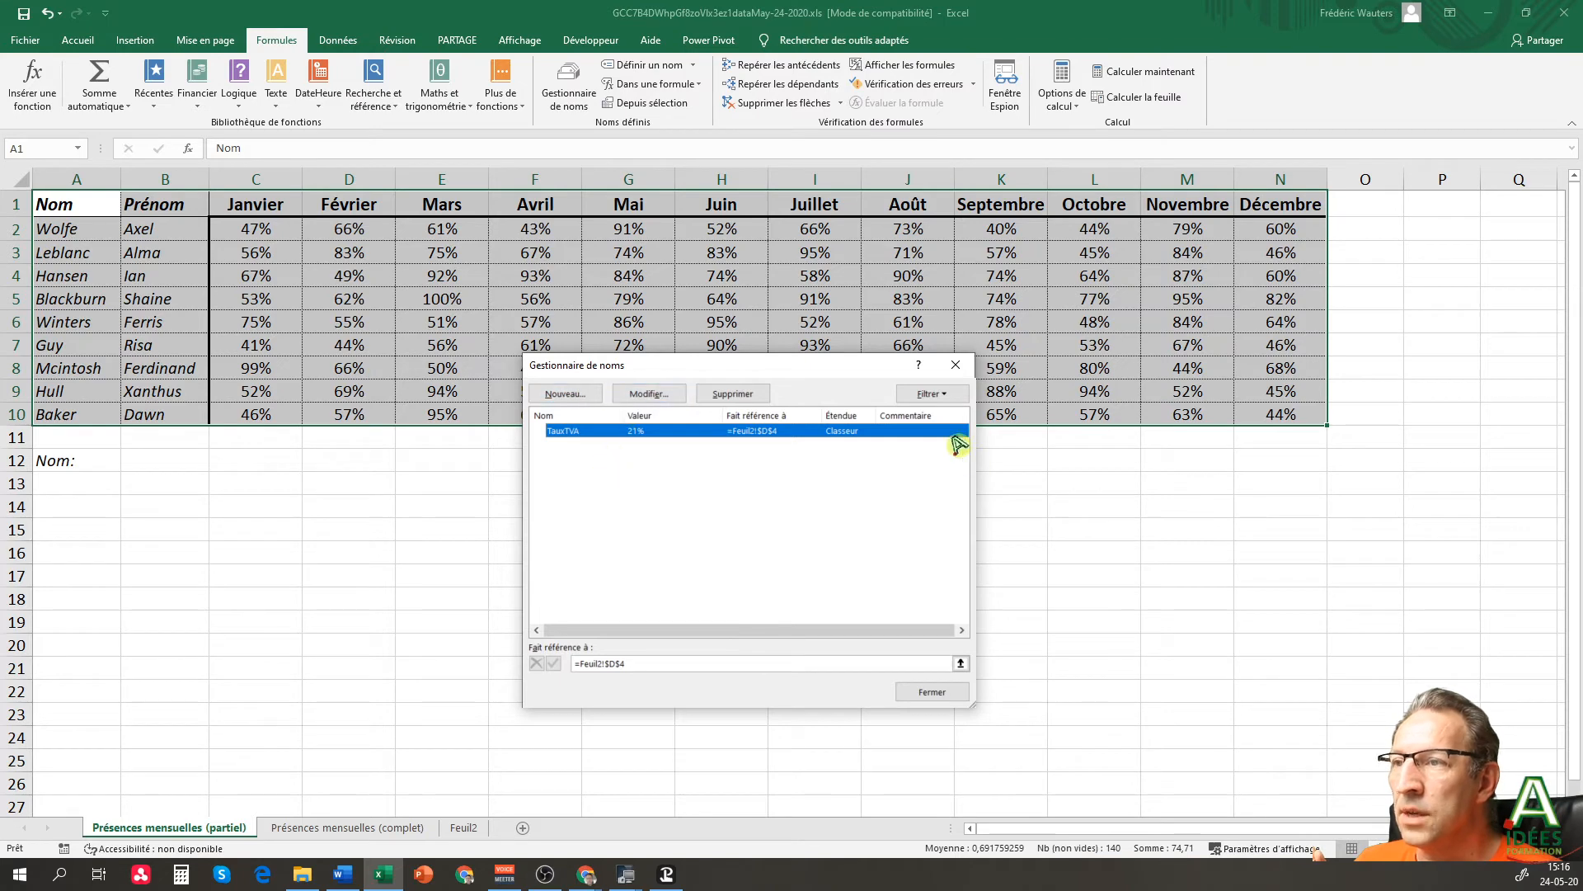
left_click(932, 692)
left_click(87, 301)
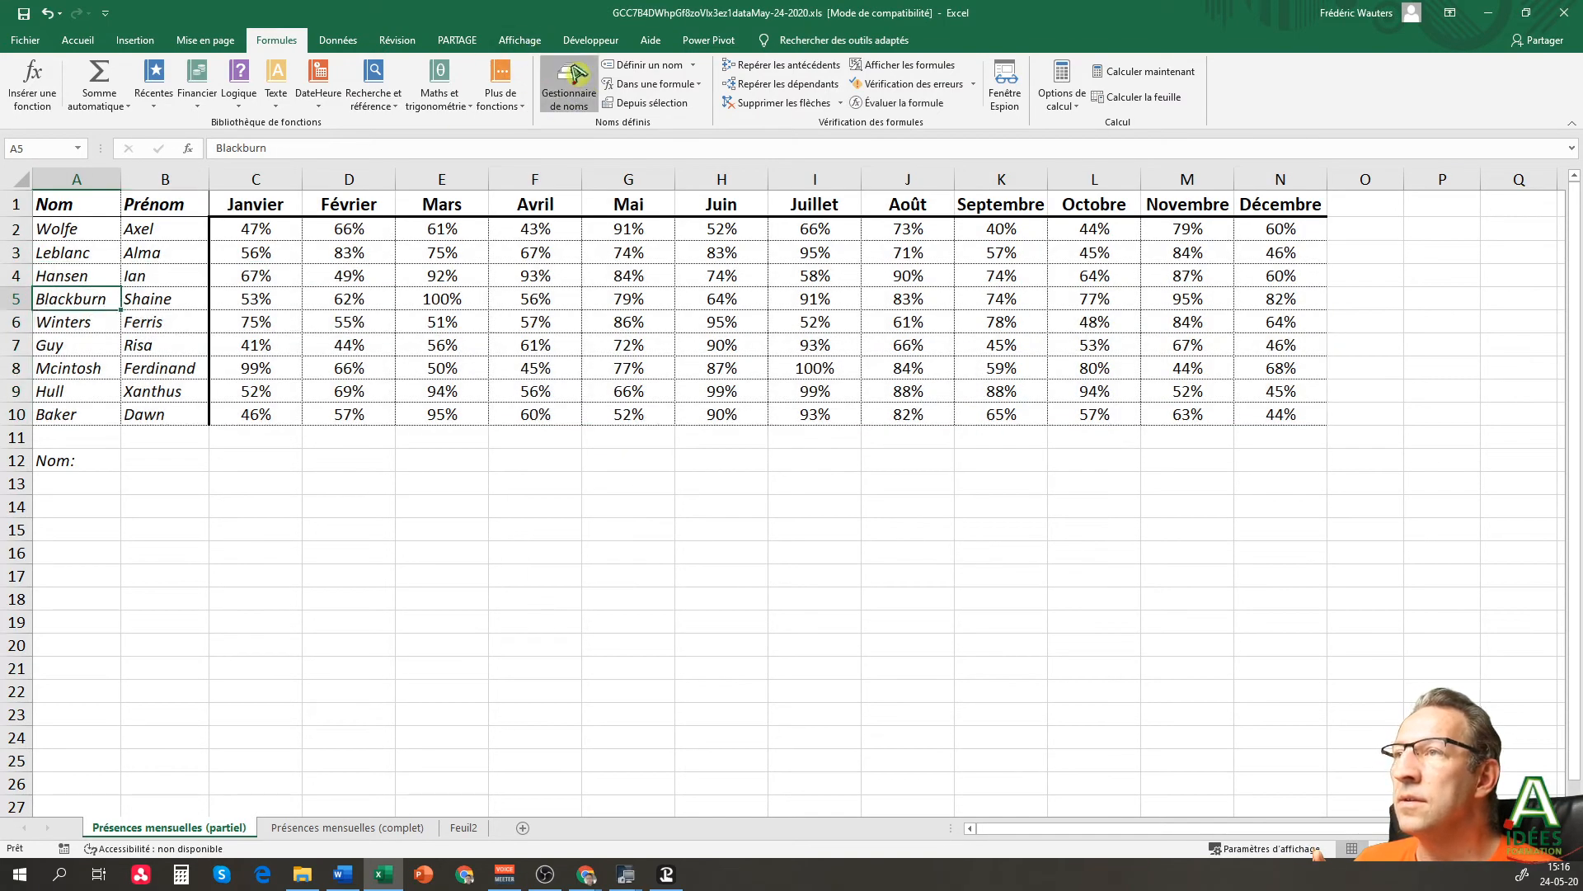
left_click(569, 78)
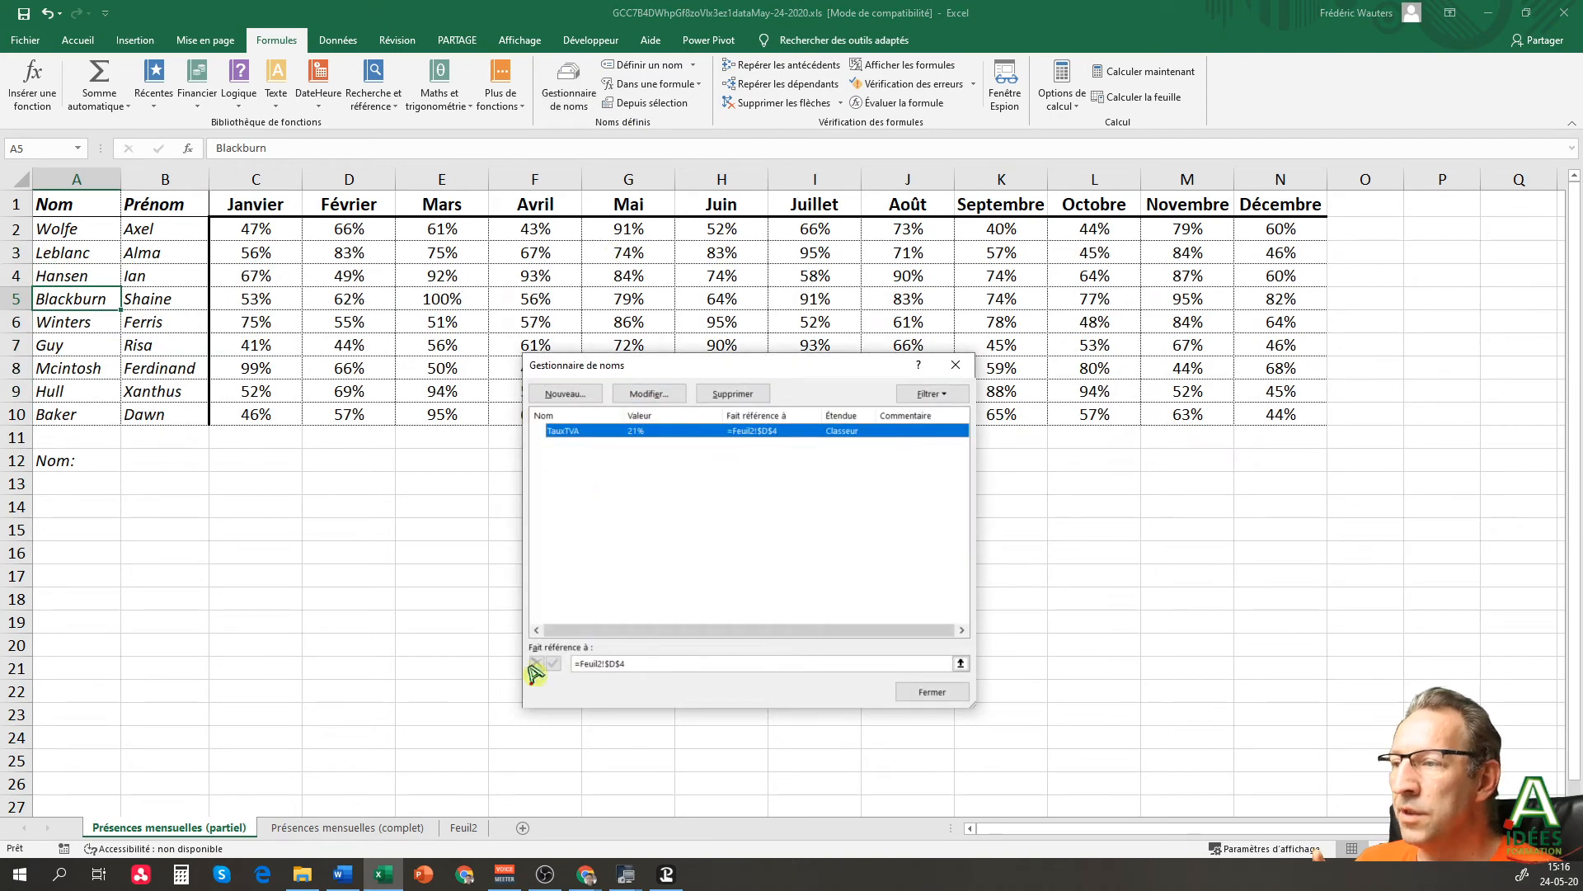
left_click(931, 692)
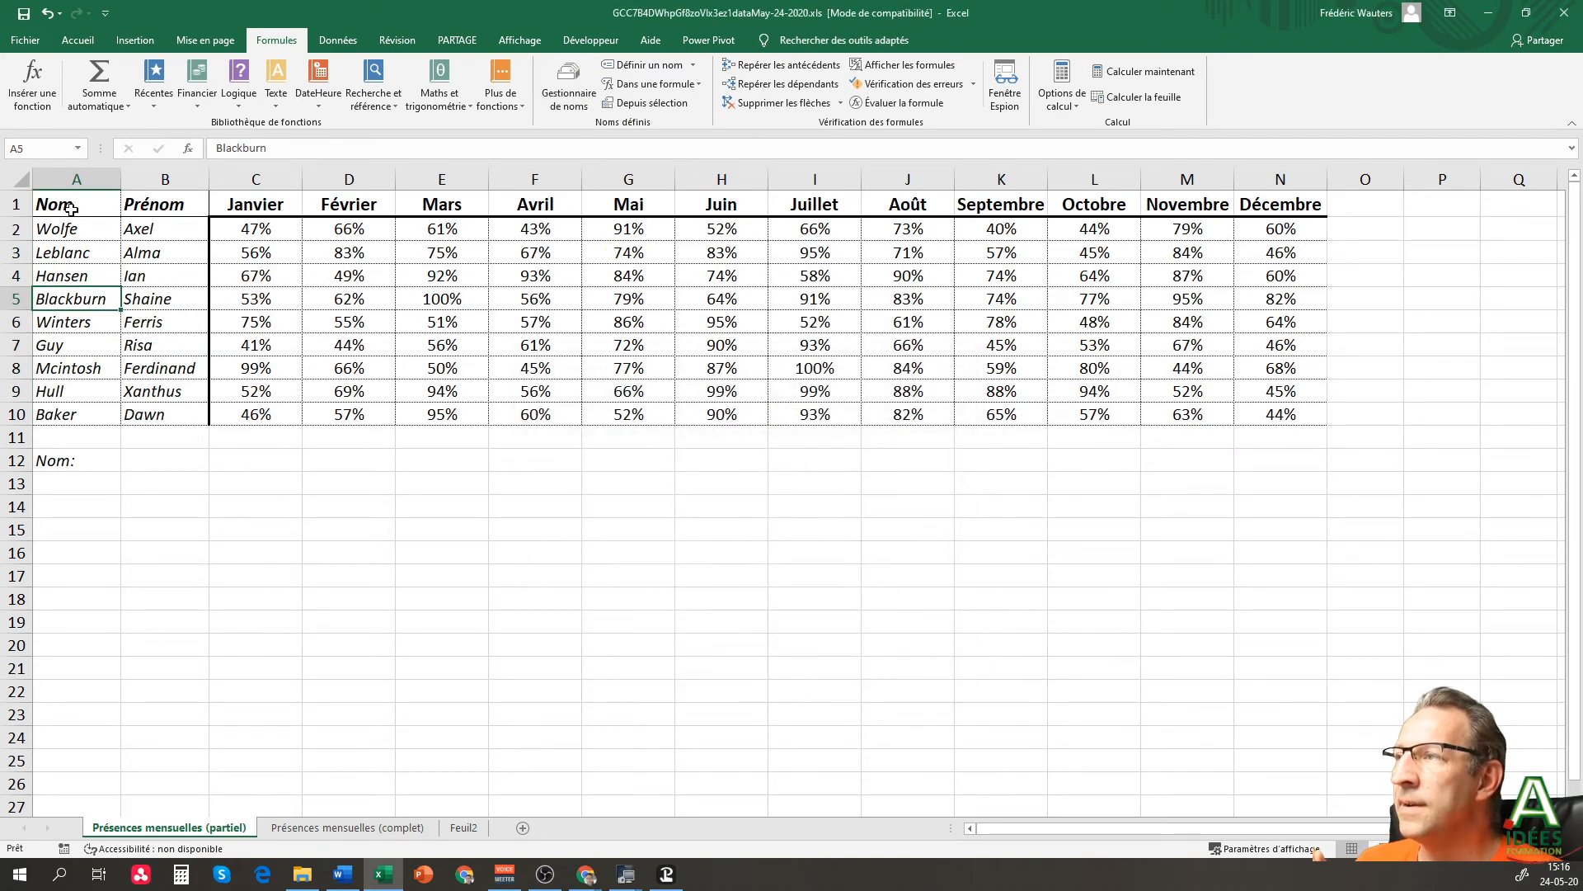
- Create named ranges from the whole attendance table A1:N10, using Ligne du haut and Colonne de gauche as name sources
left_click_drag(71, 209, 1308, 413)
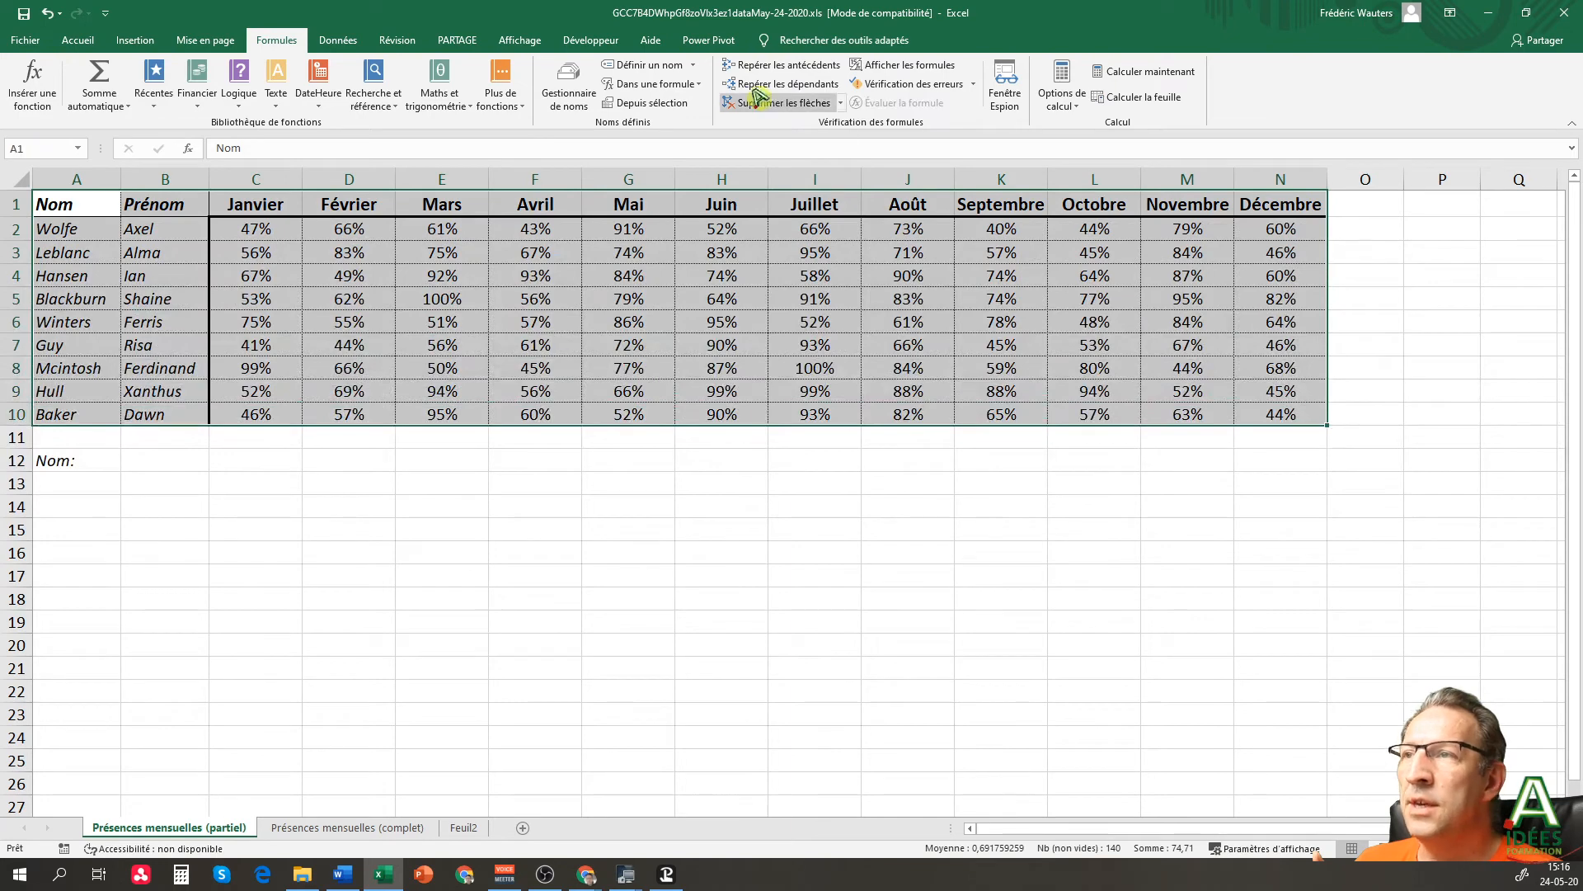
left_click(648, 103)
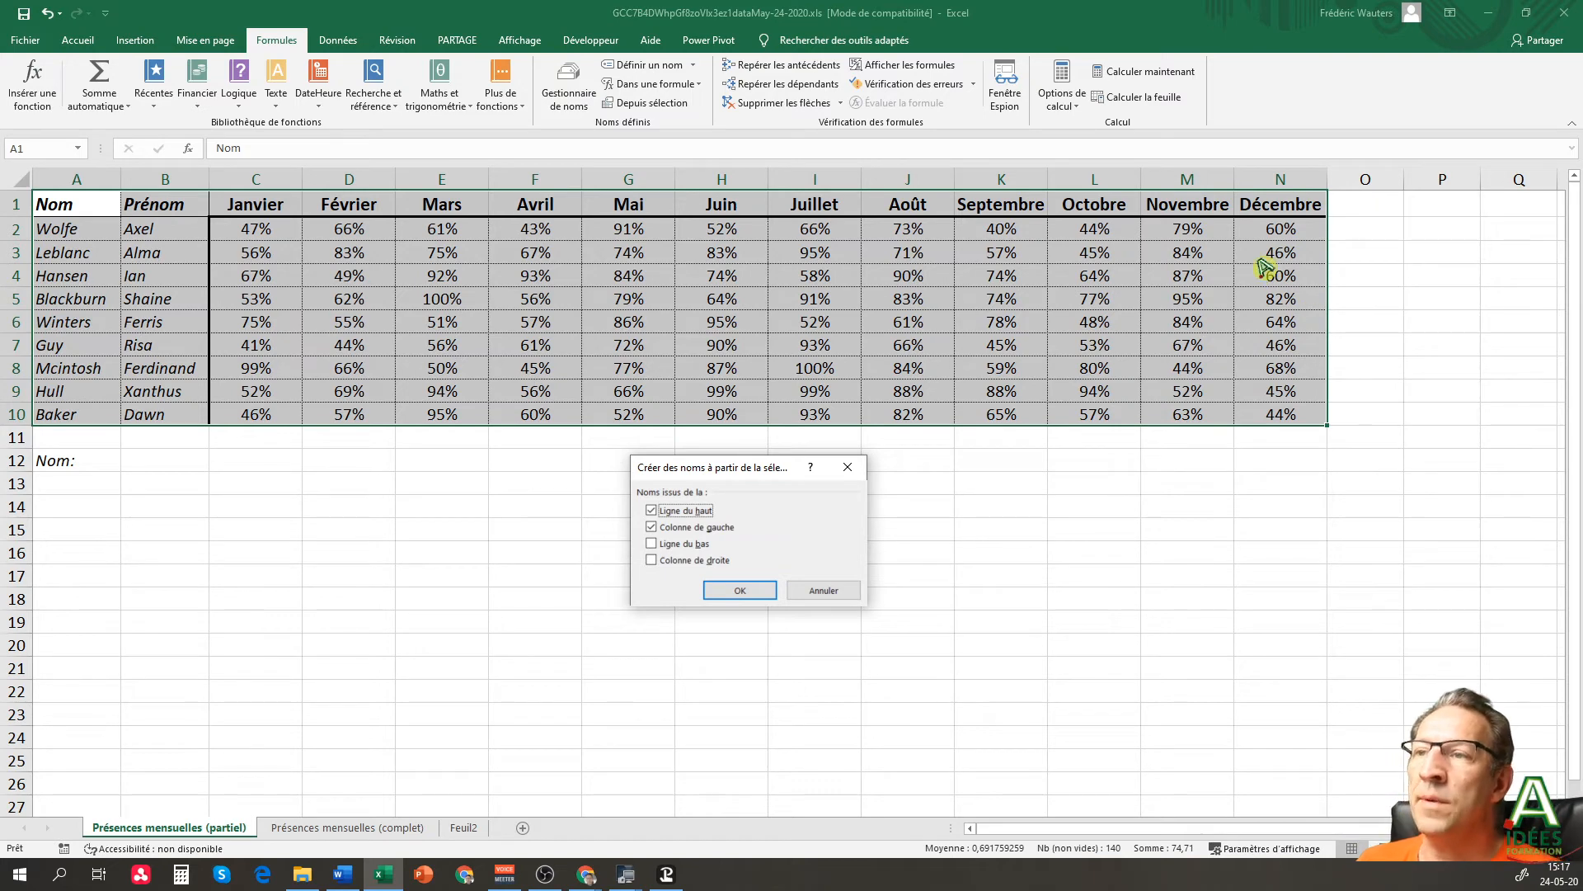
left_click(741, 590)
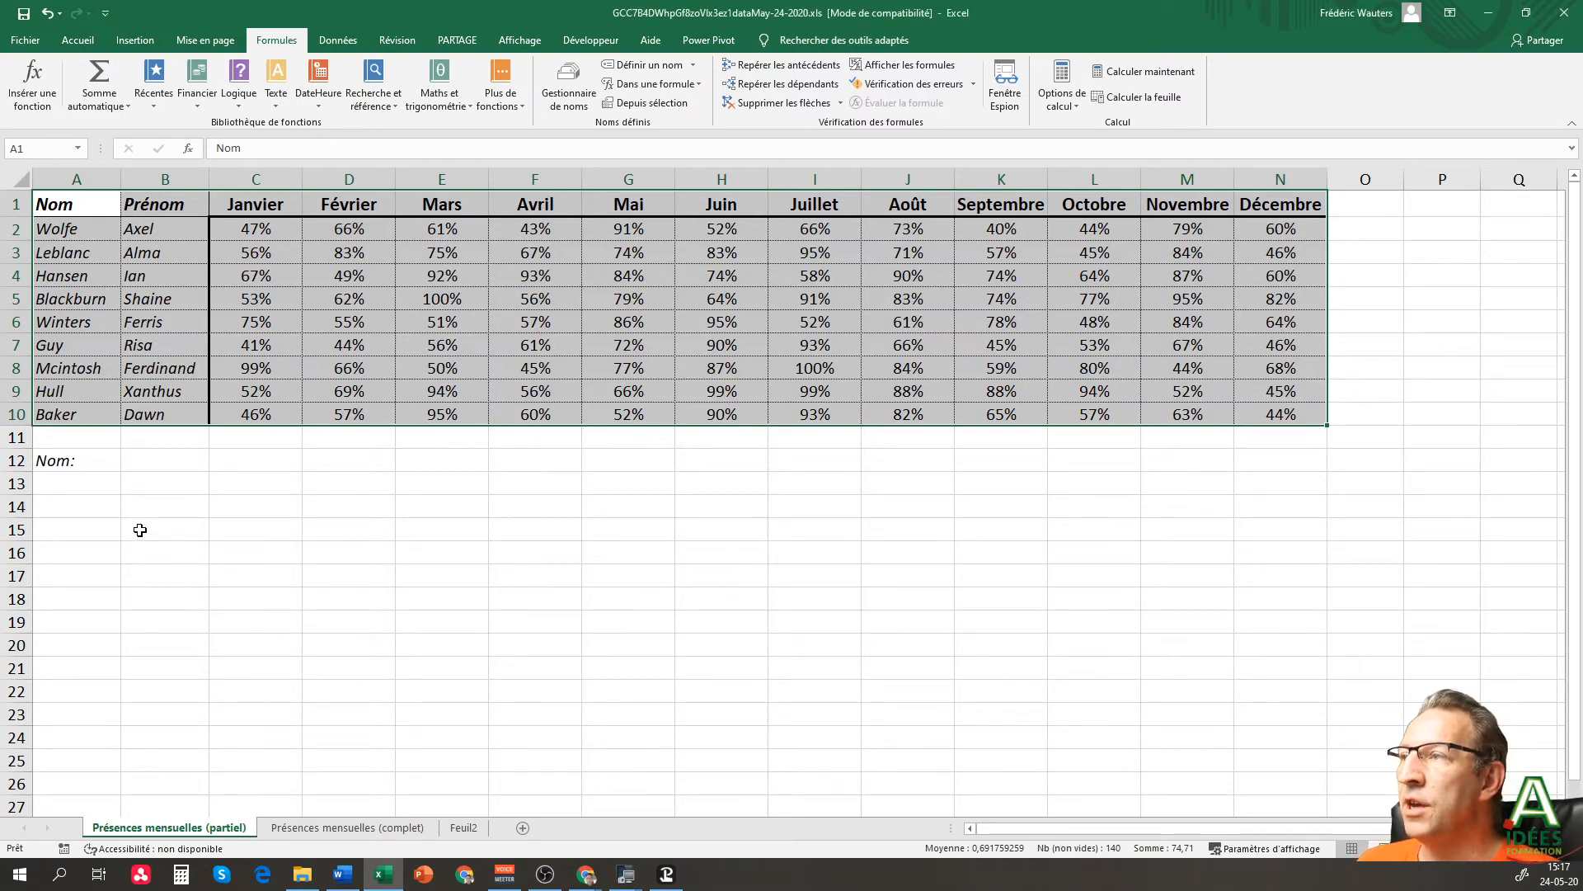
left_click(156, 505)
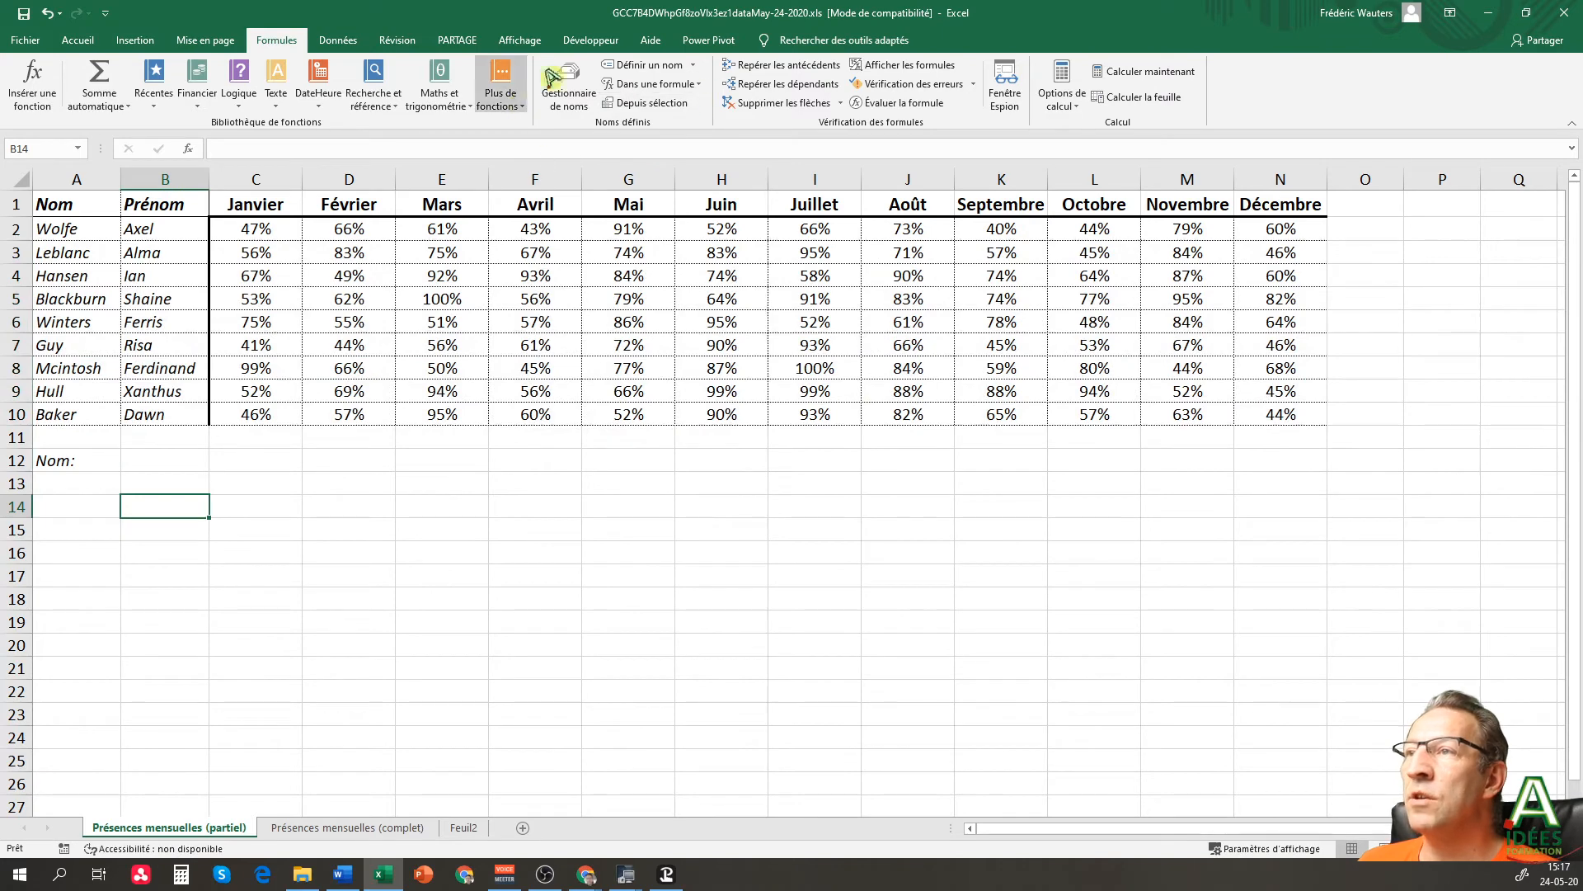
- Review the workbook's defined names and their references for the months, surnames and column headers in the name manager
left_click(572, 83)
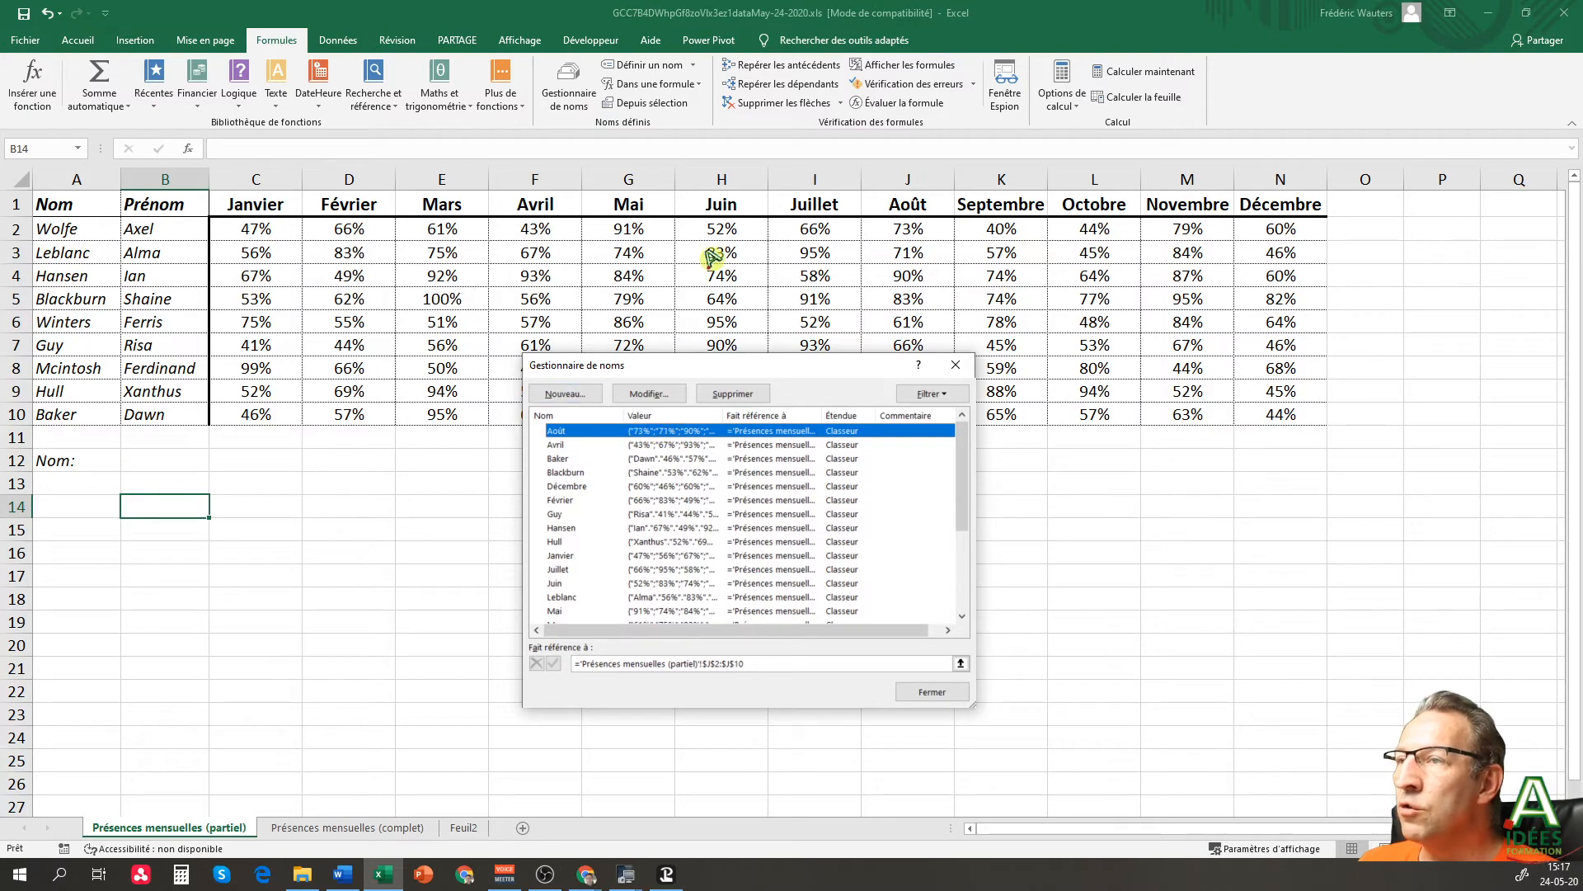
left_click_drag(760, 375, 1239, 408)
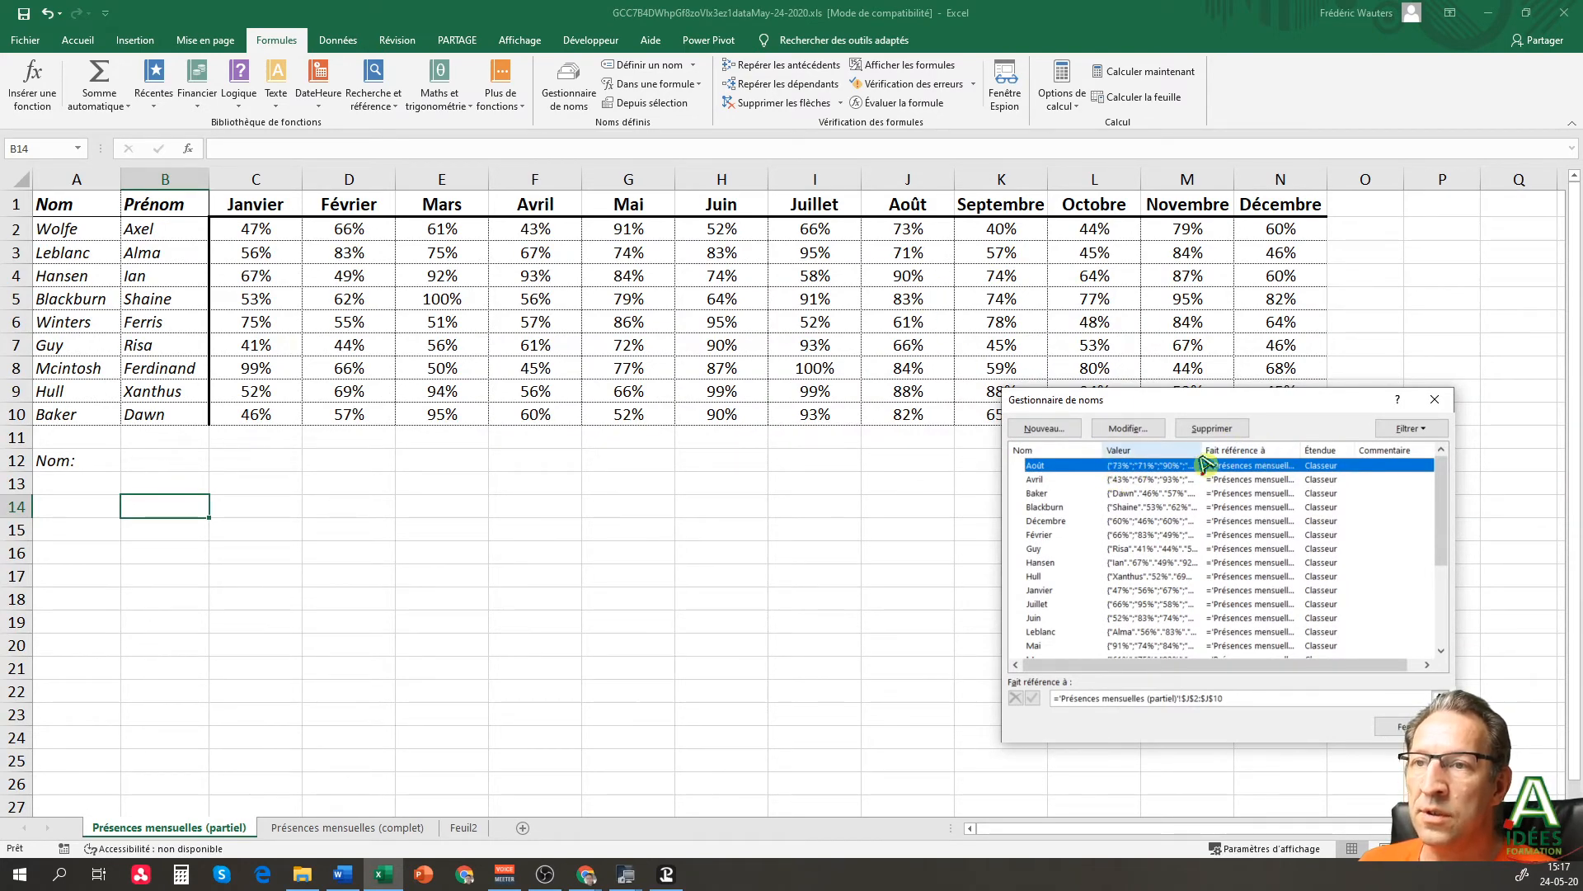
scroll(1096, 582, "down", 2)
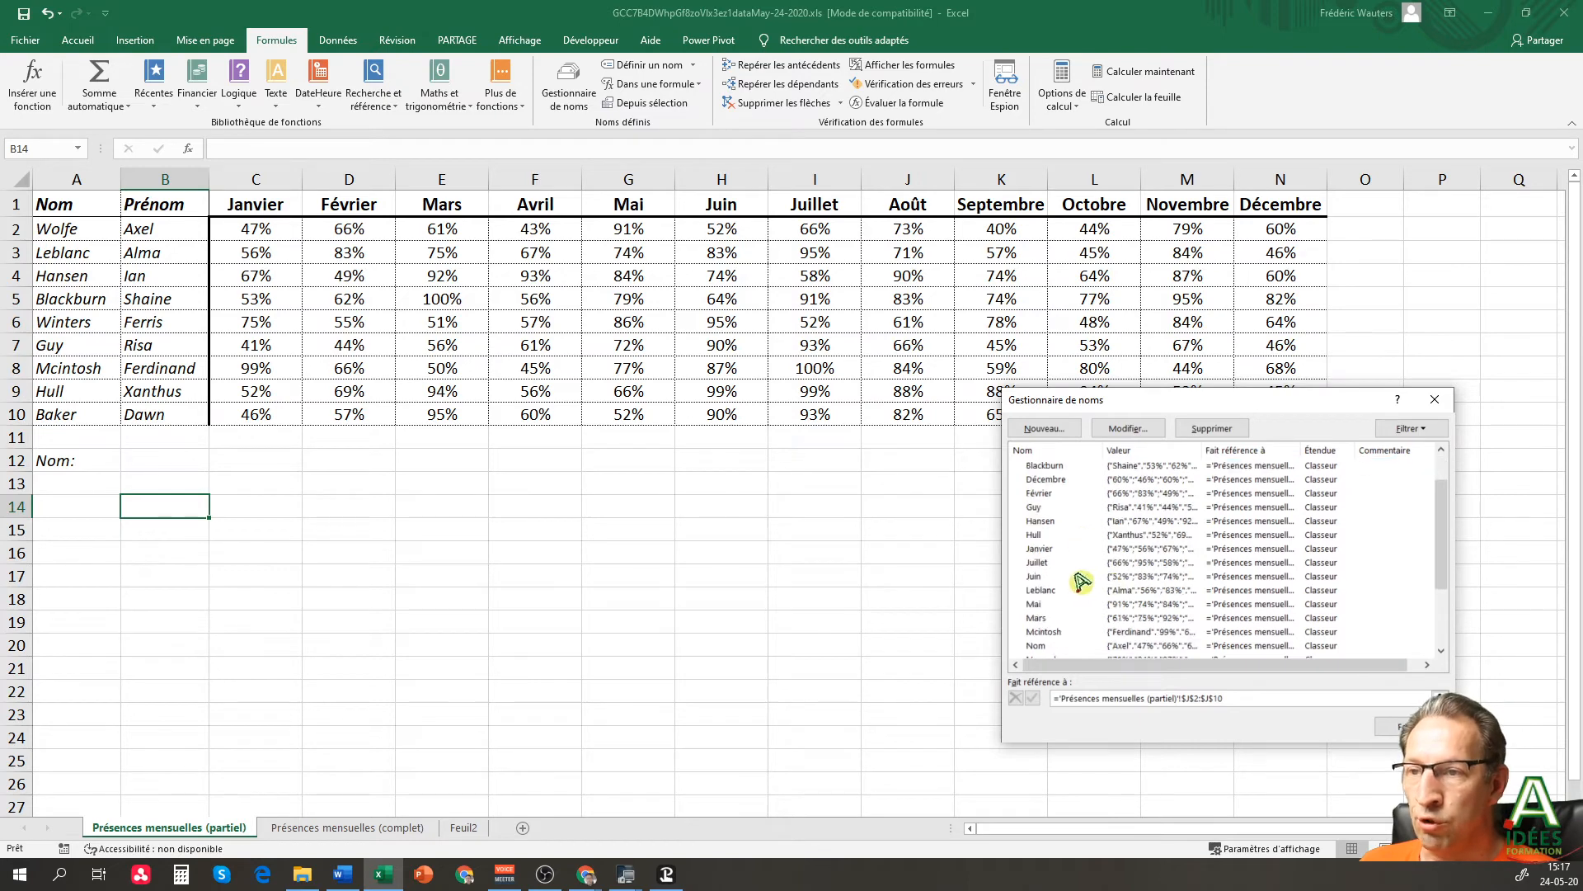
scroll(1070, 543, "up", 1)
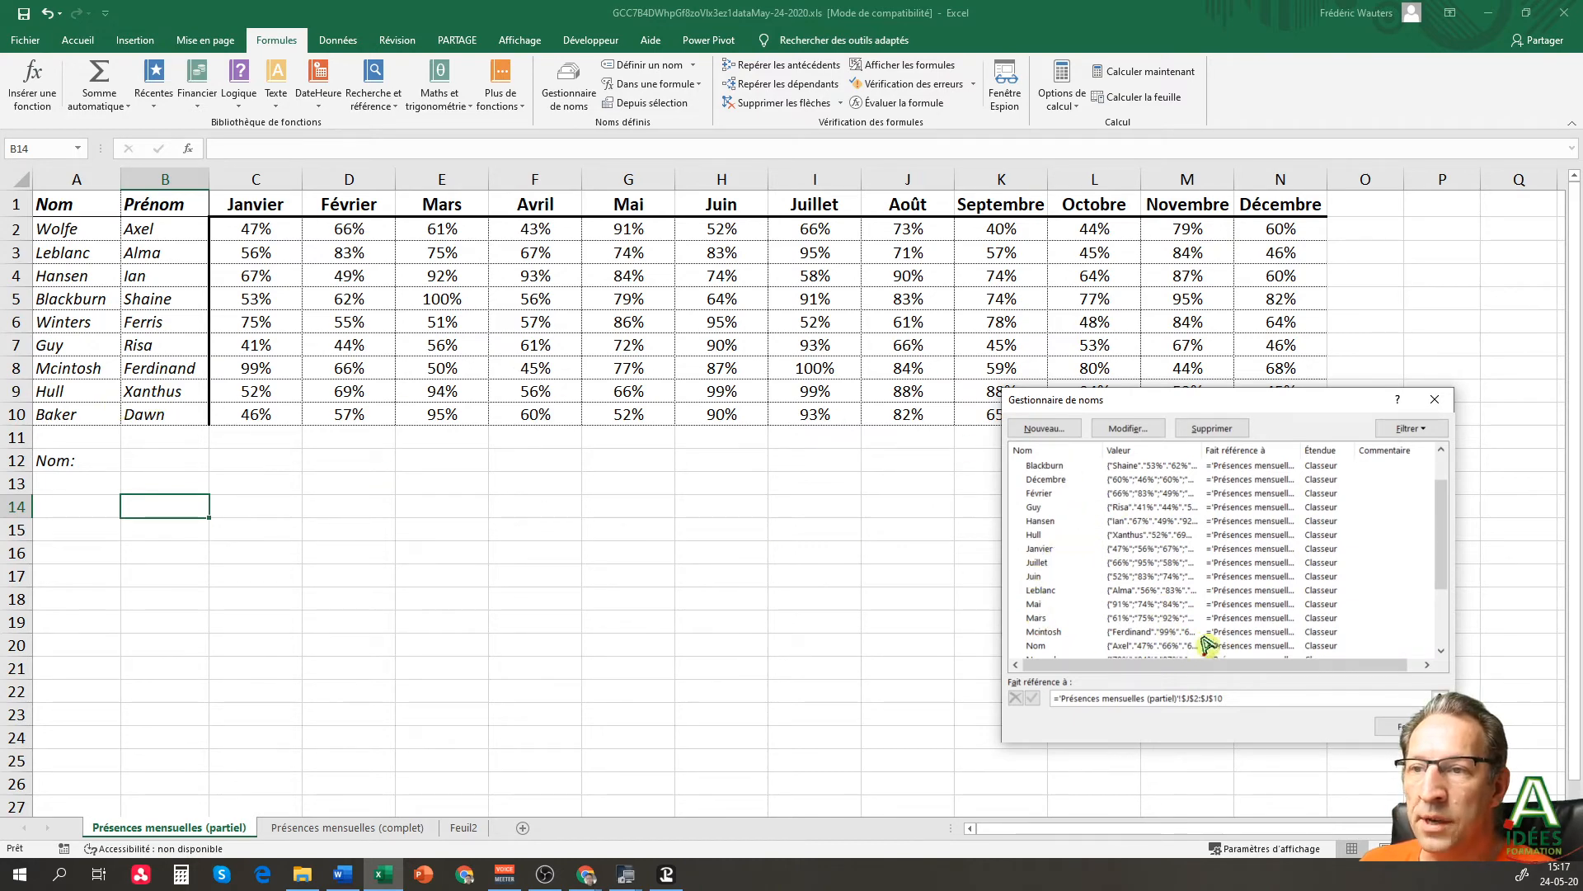
scroll(1086, 595, "down", 1)
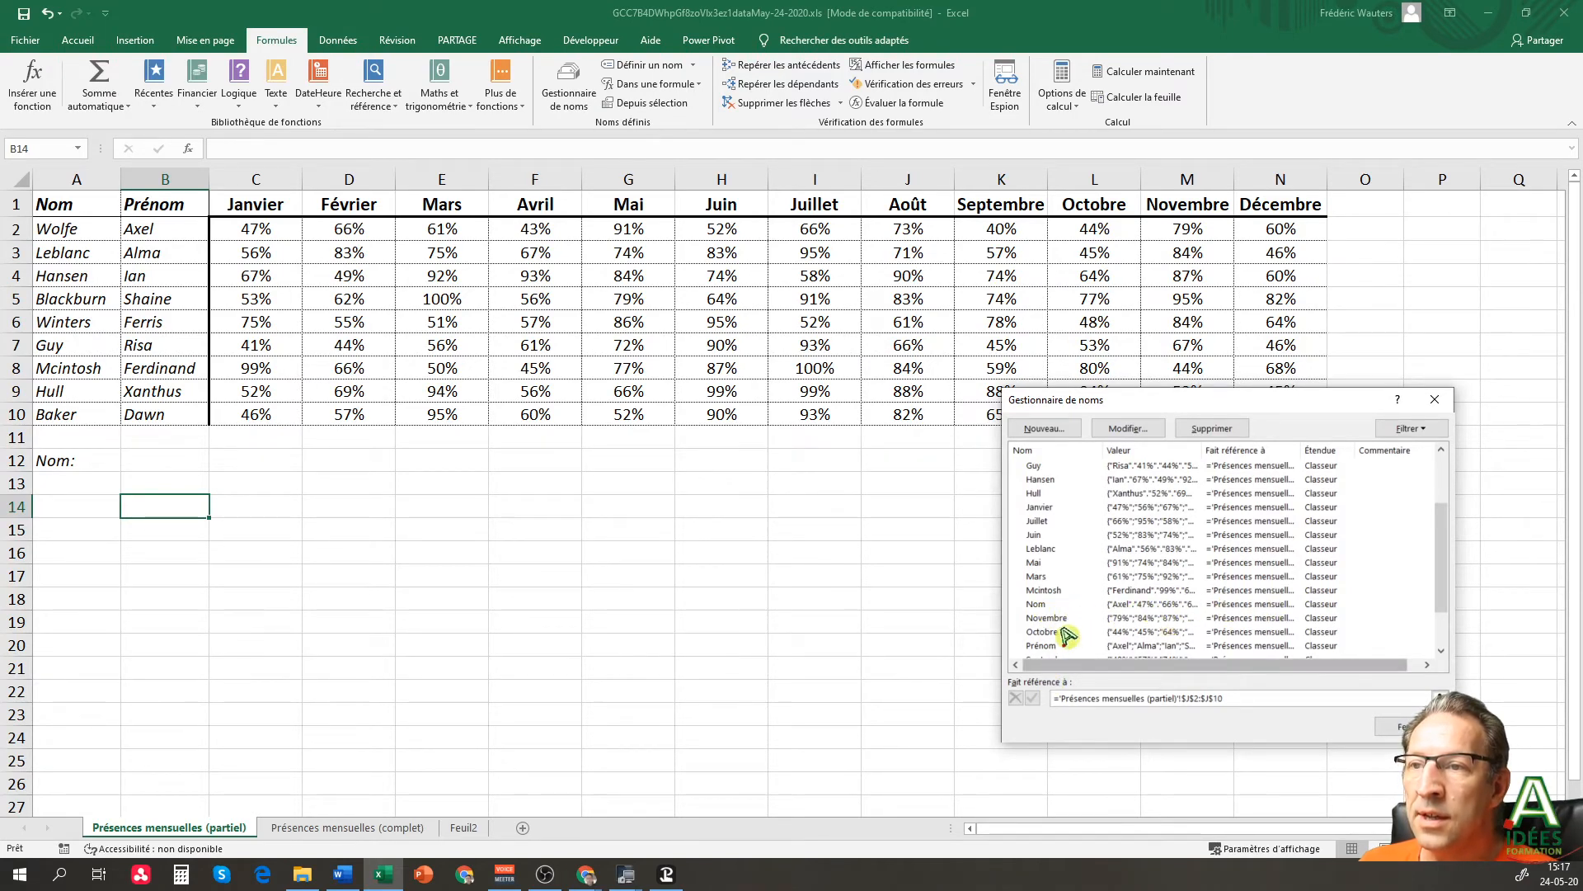
scroll(1087, 635, "down", 1)
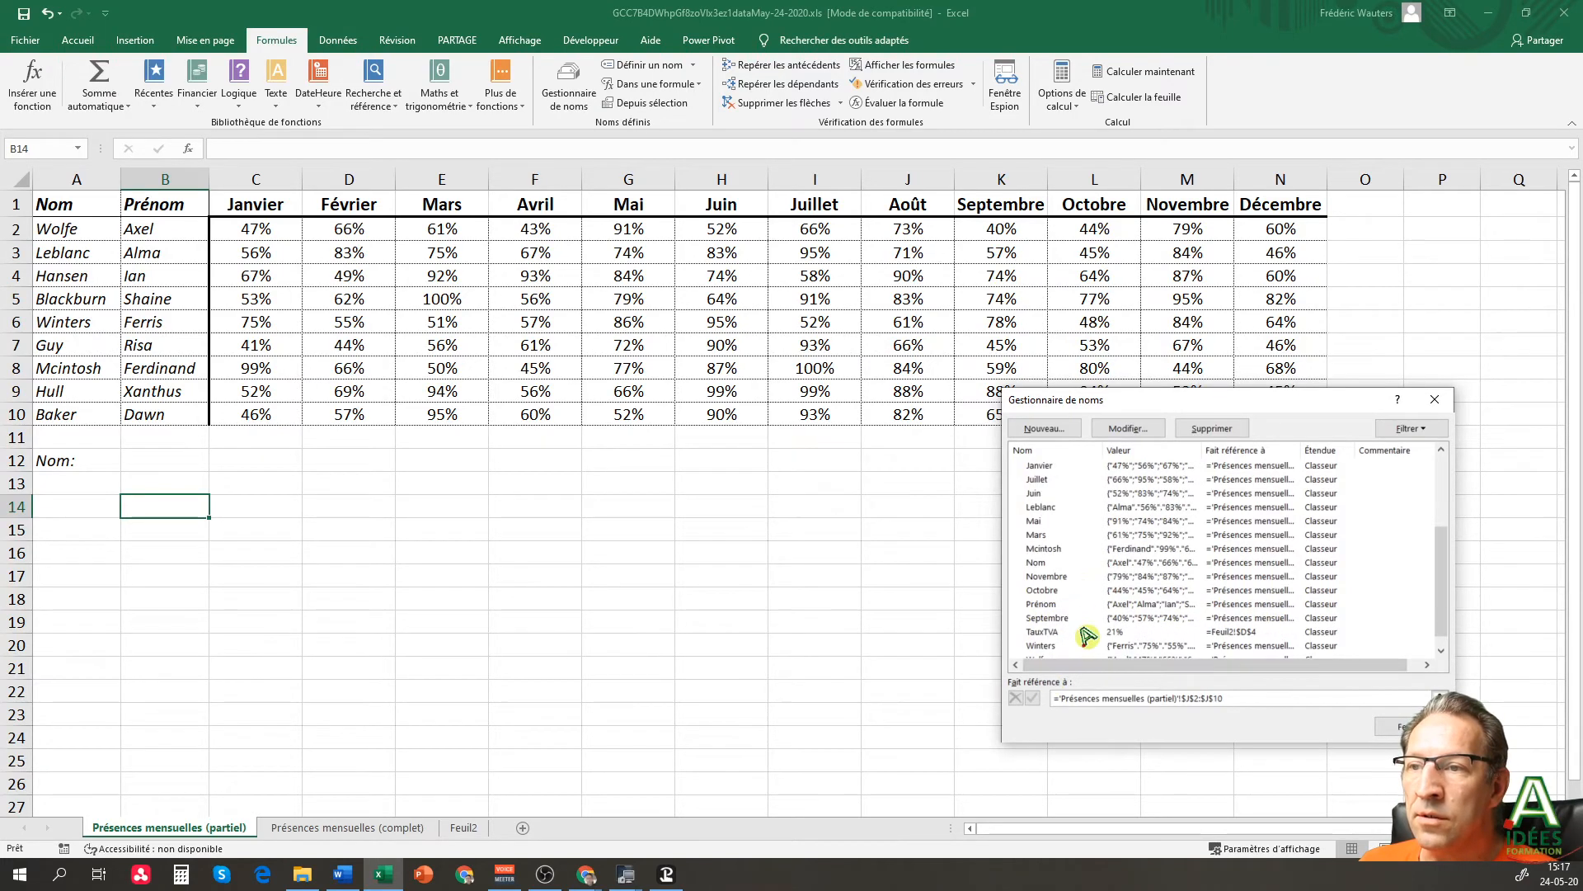
left_click(1402, 727)
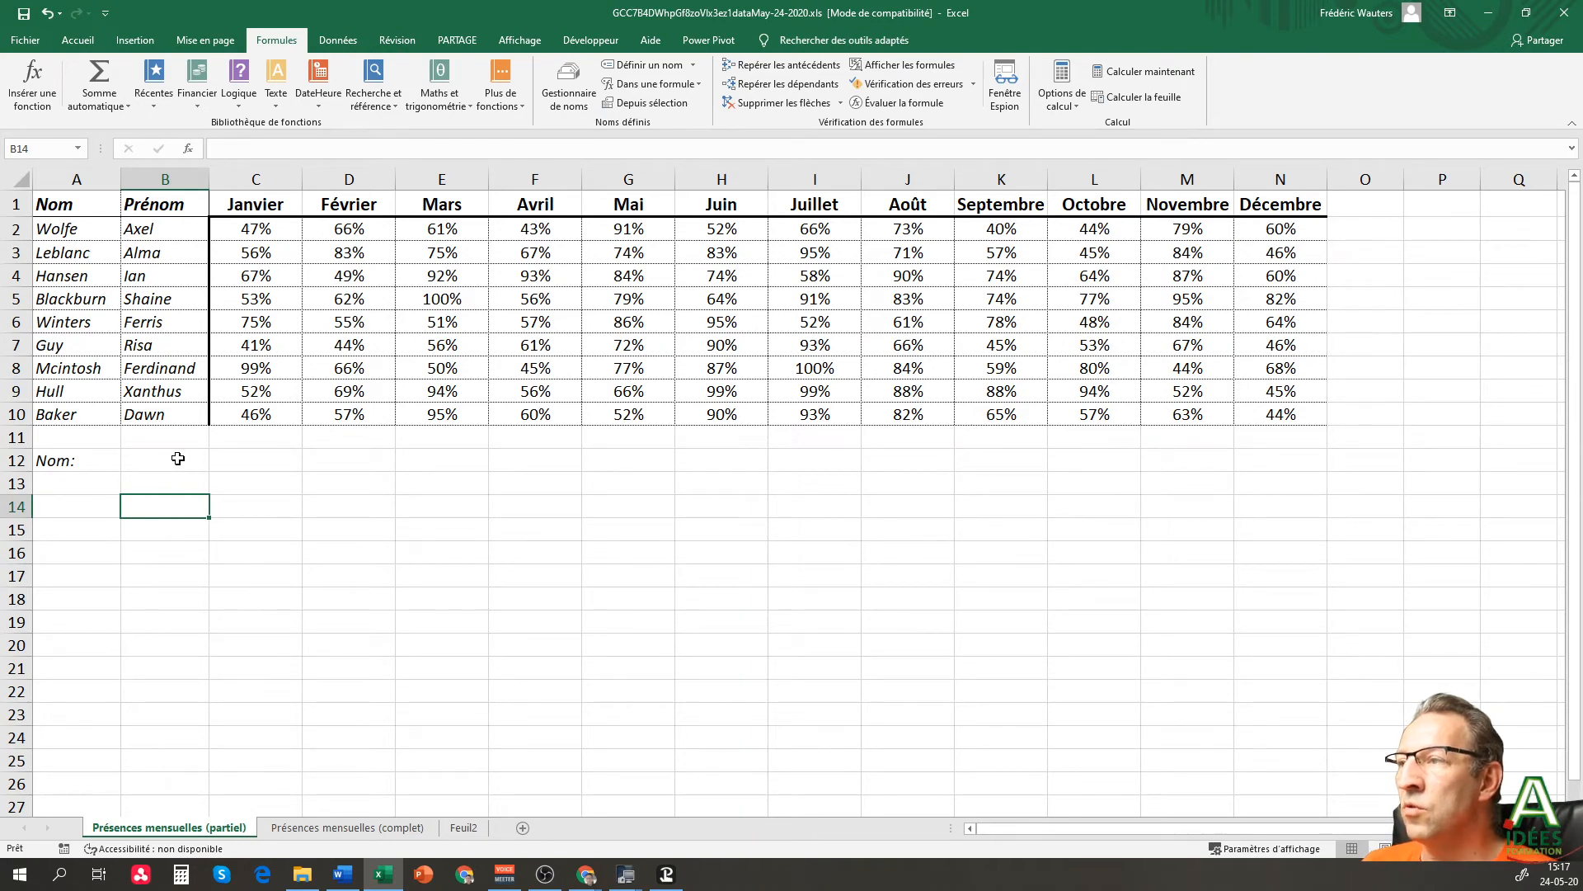
- Add data validation of type Liste to cell A13 with =$A$2:$A$10 as the source
left_click(62, 479)
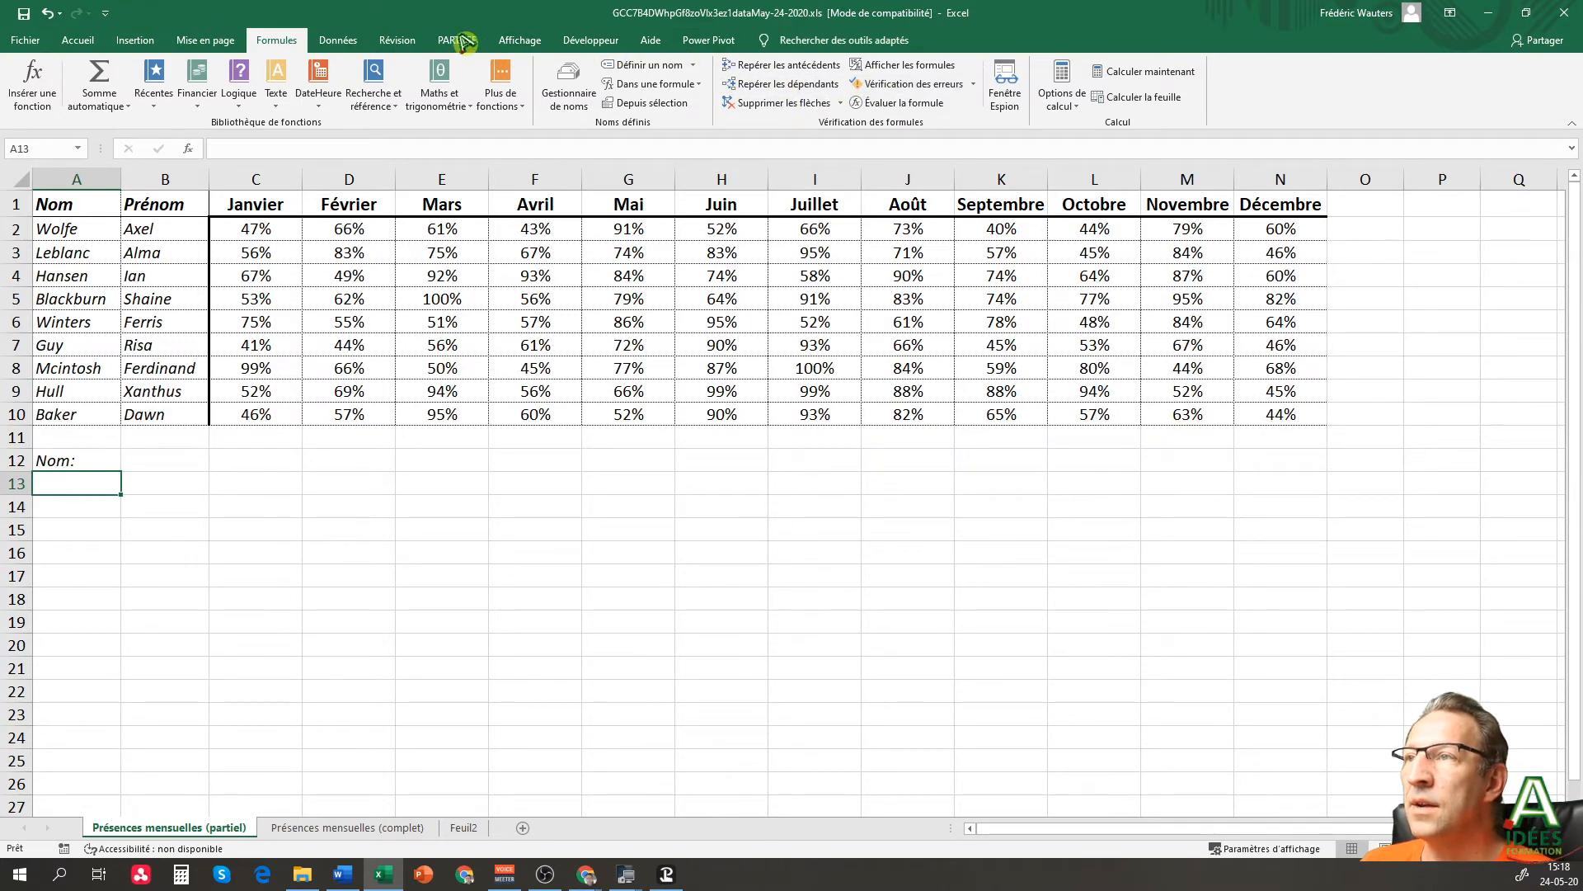
left_click(342, 41)
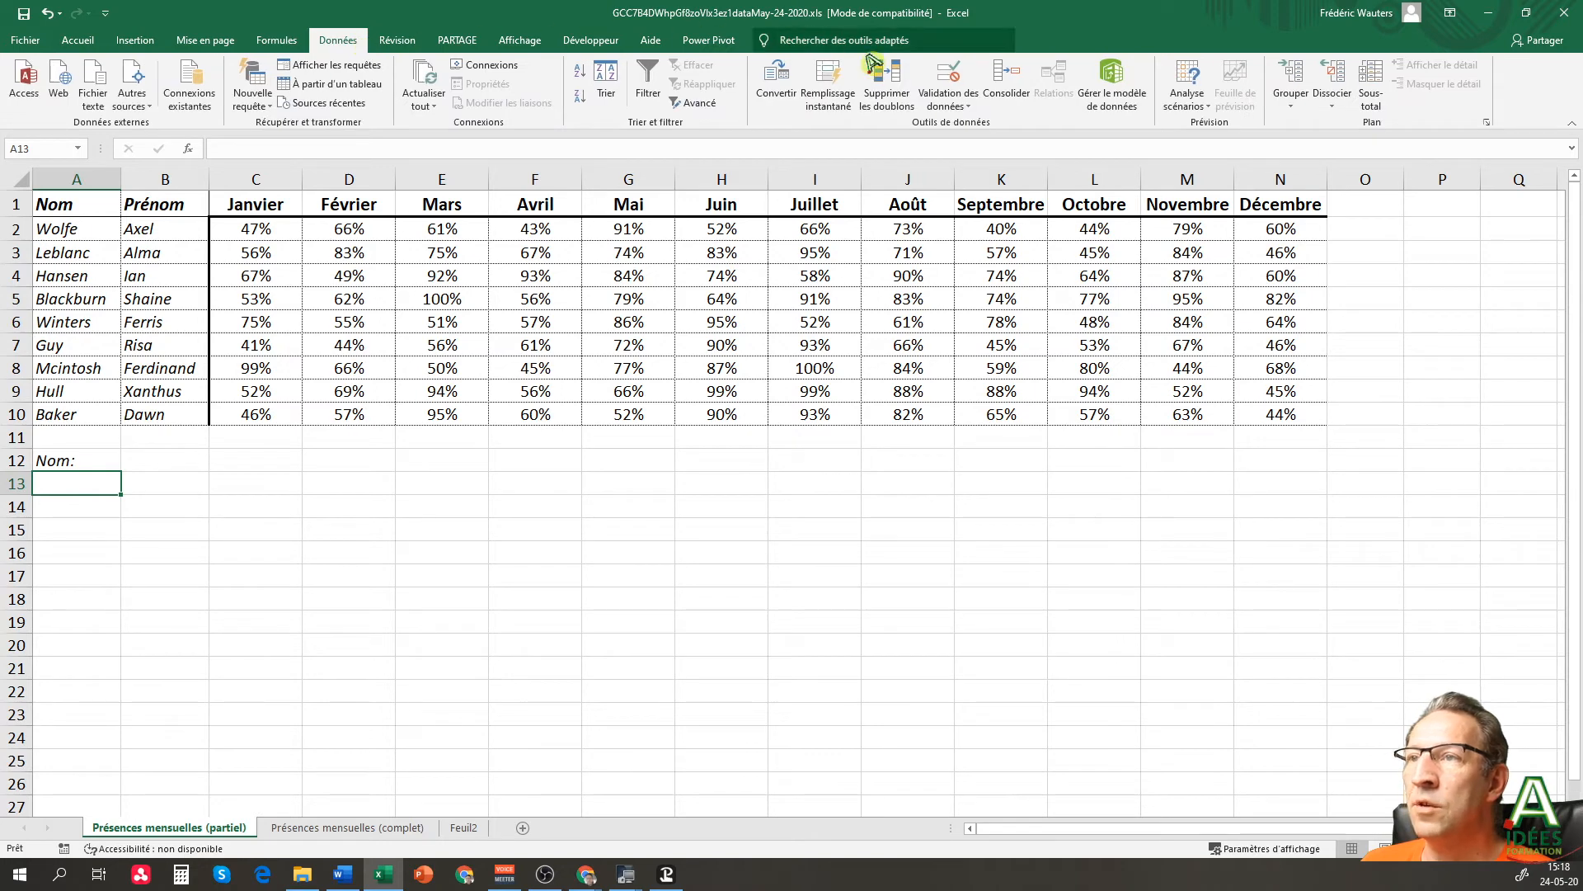
left_click(948, 76)
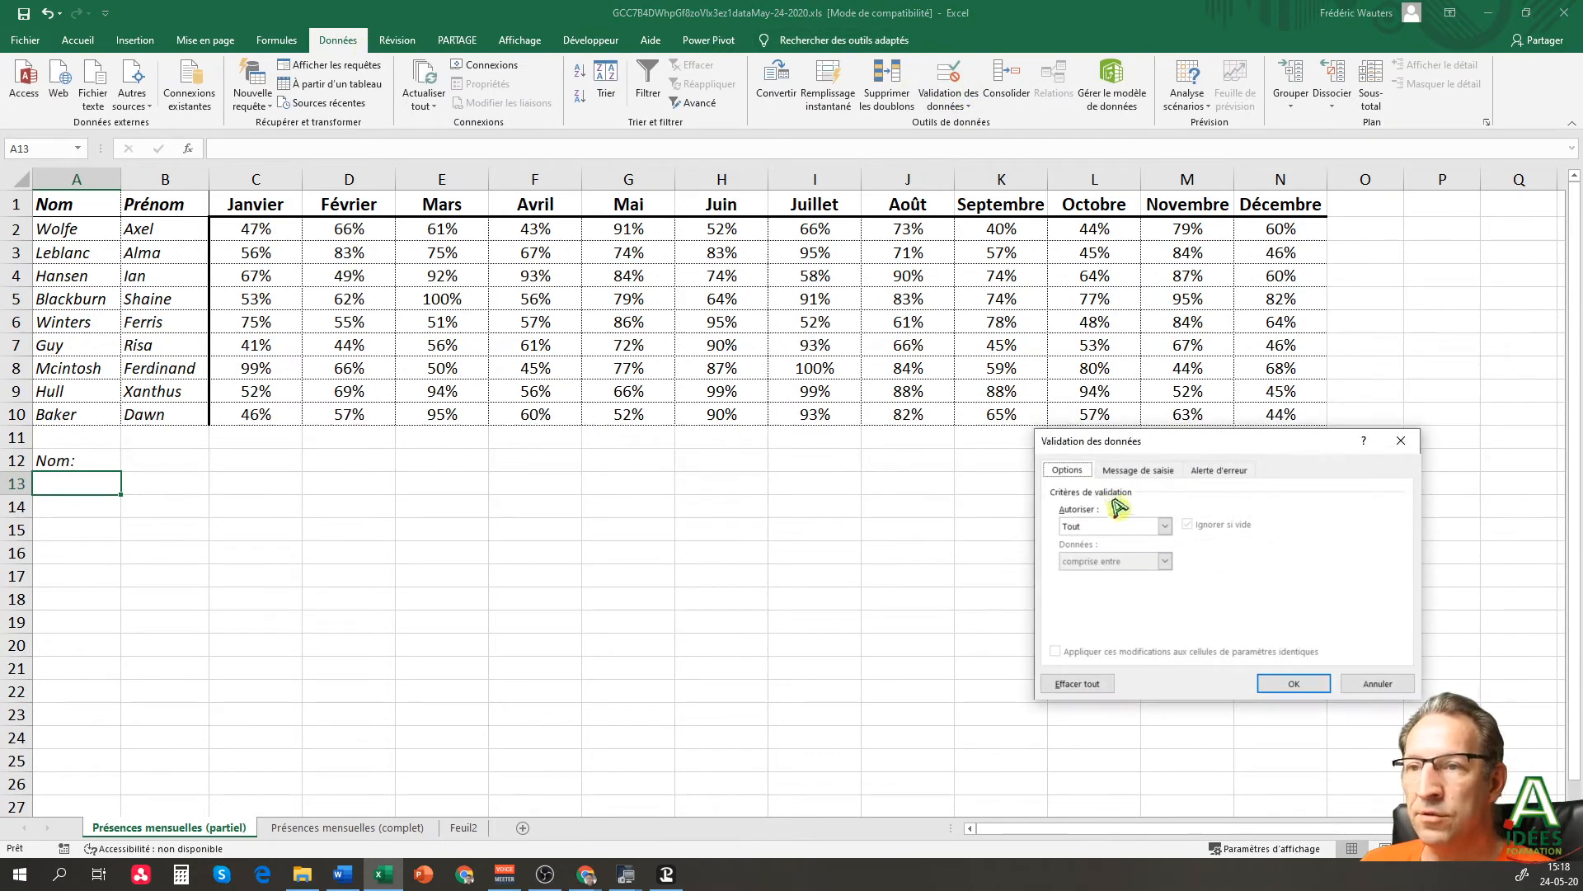
left_click(1089, 528)
left_click(1105, 577)
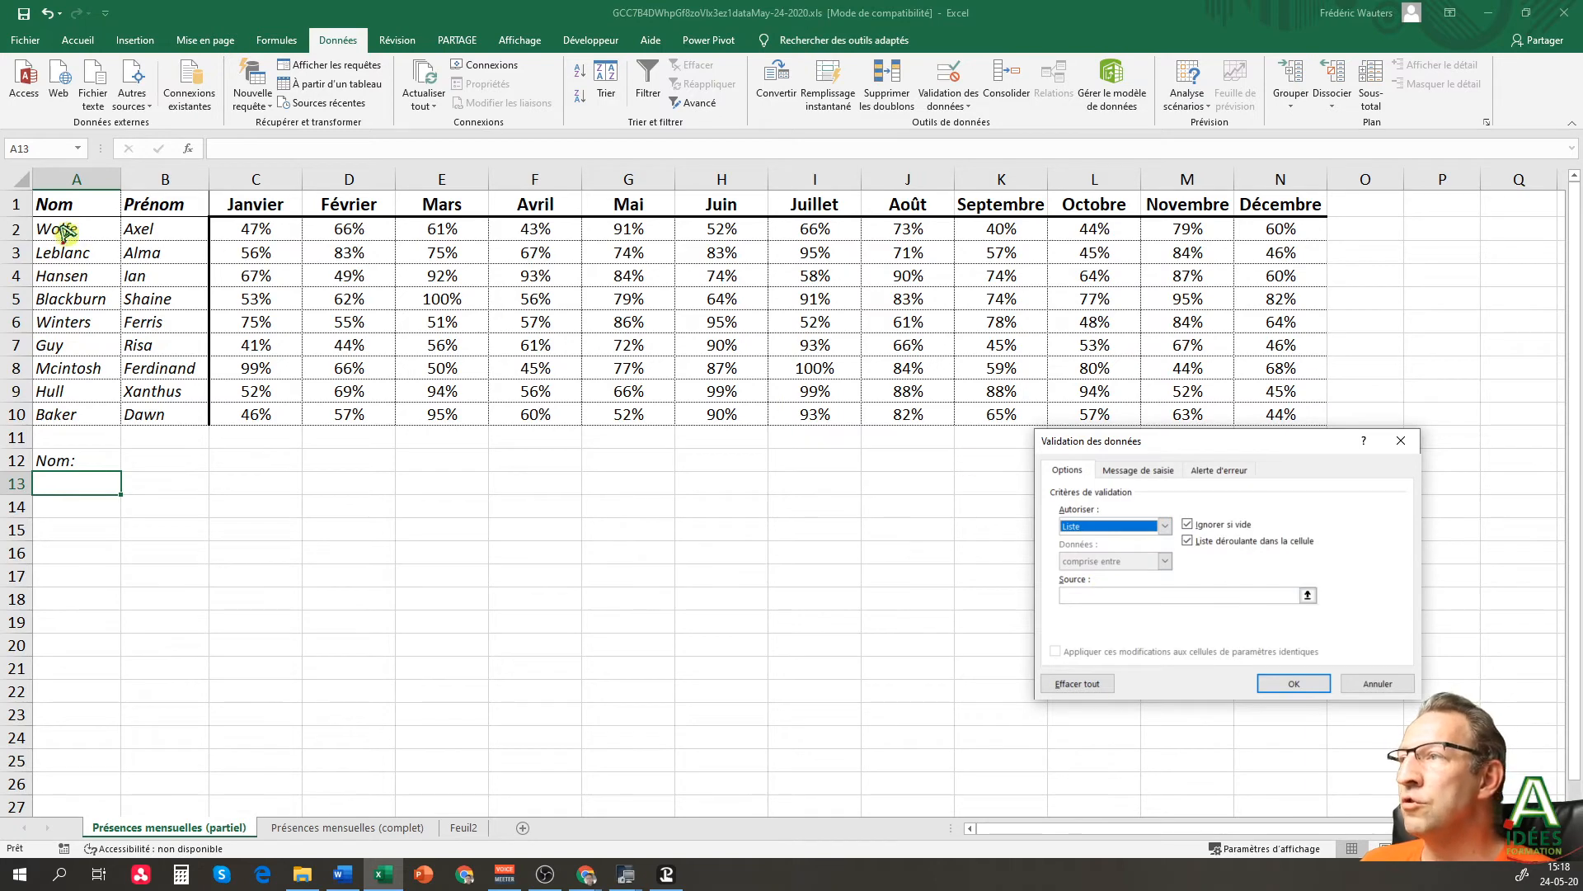
left_click(1068, 596)
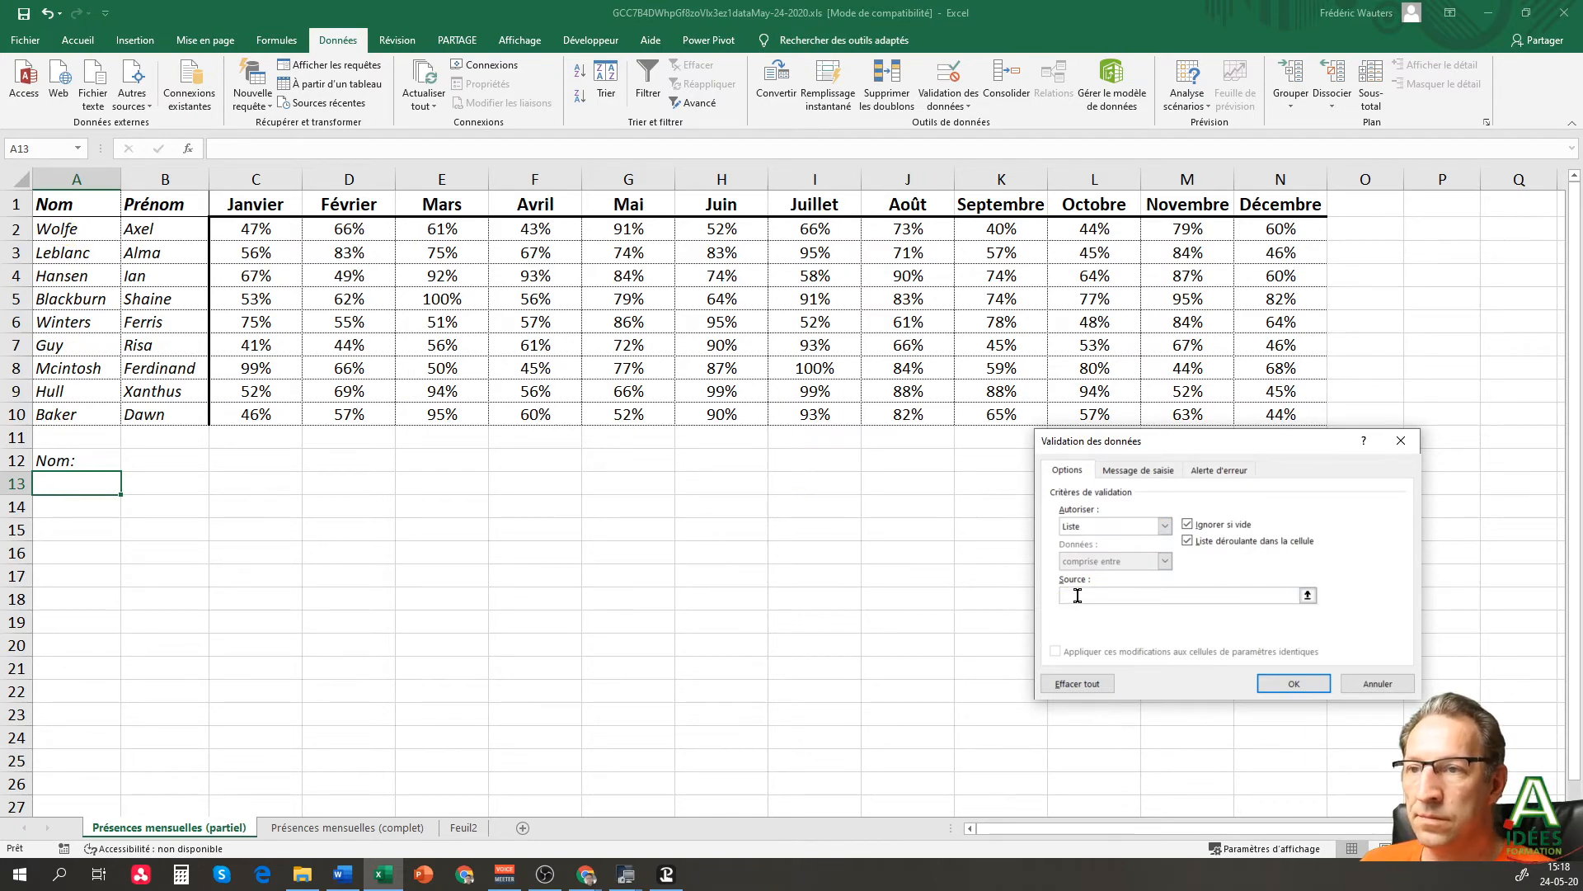
left_click_drag(58, 229, 72, 421)
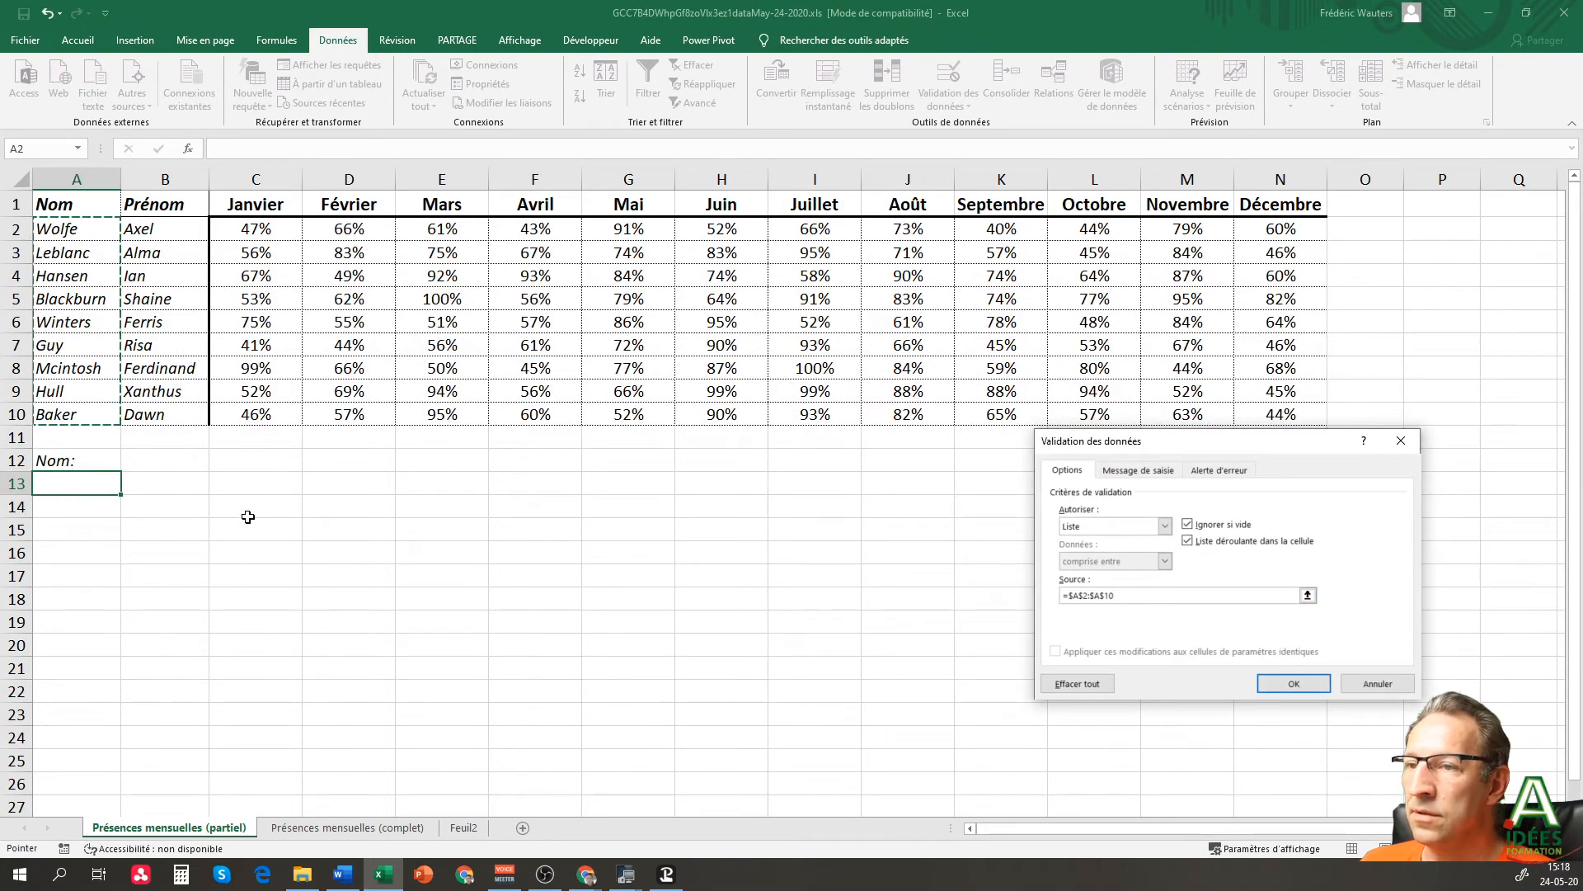
left_click(1309, 684)
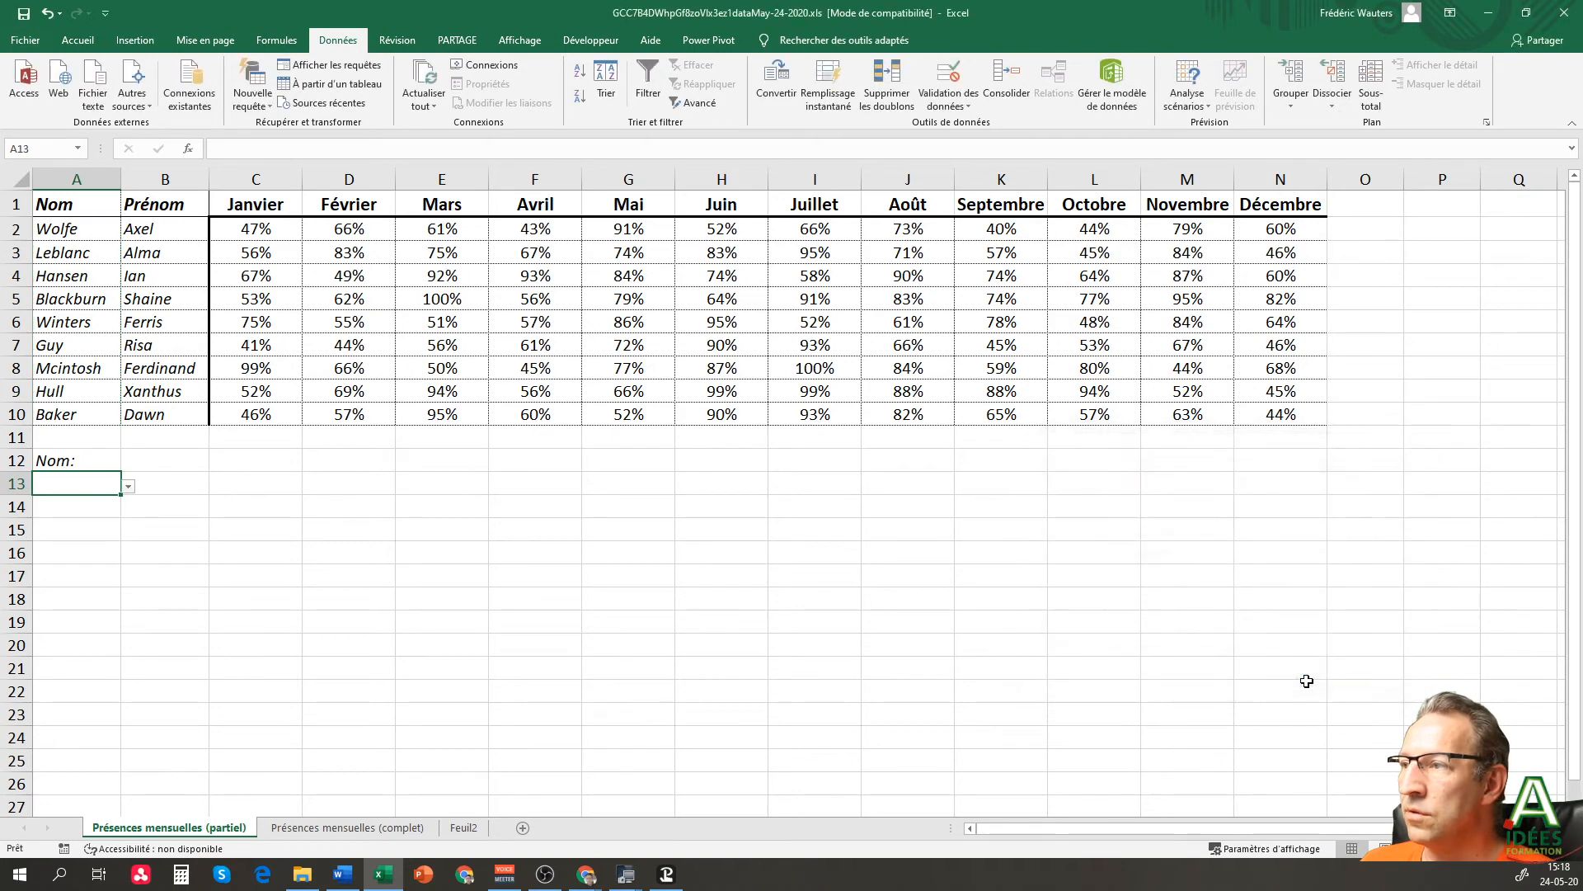
- Choose the third surname of the table from the dropdown list in cell A13
left_click(128, 485)
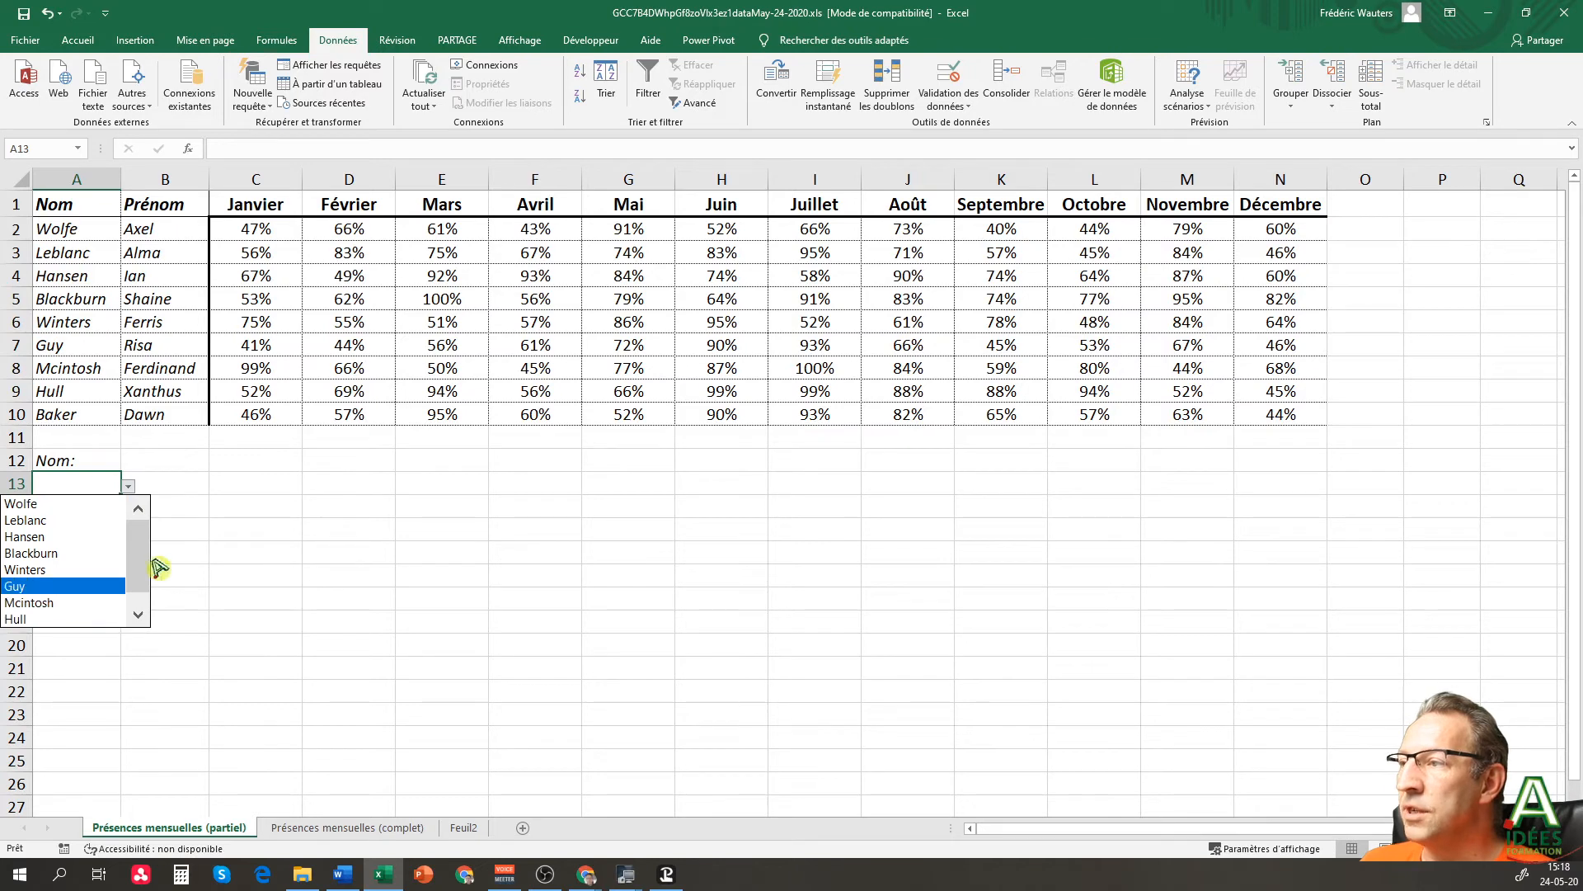
scroll(153, 569, "down", 1)
scroll(146, 565, "up", 1)
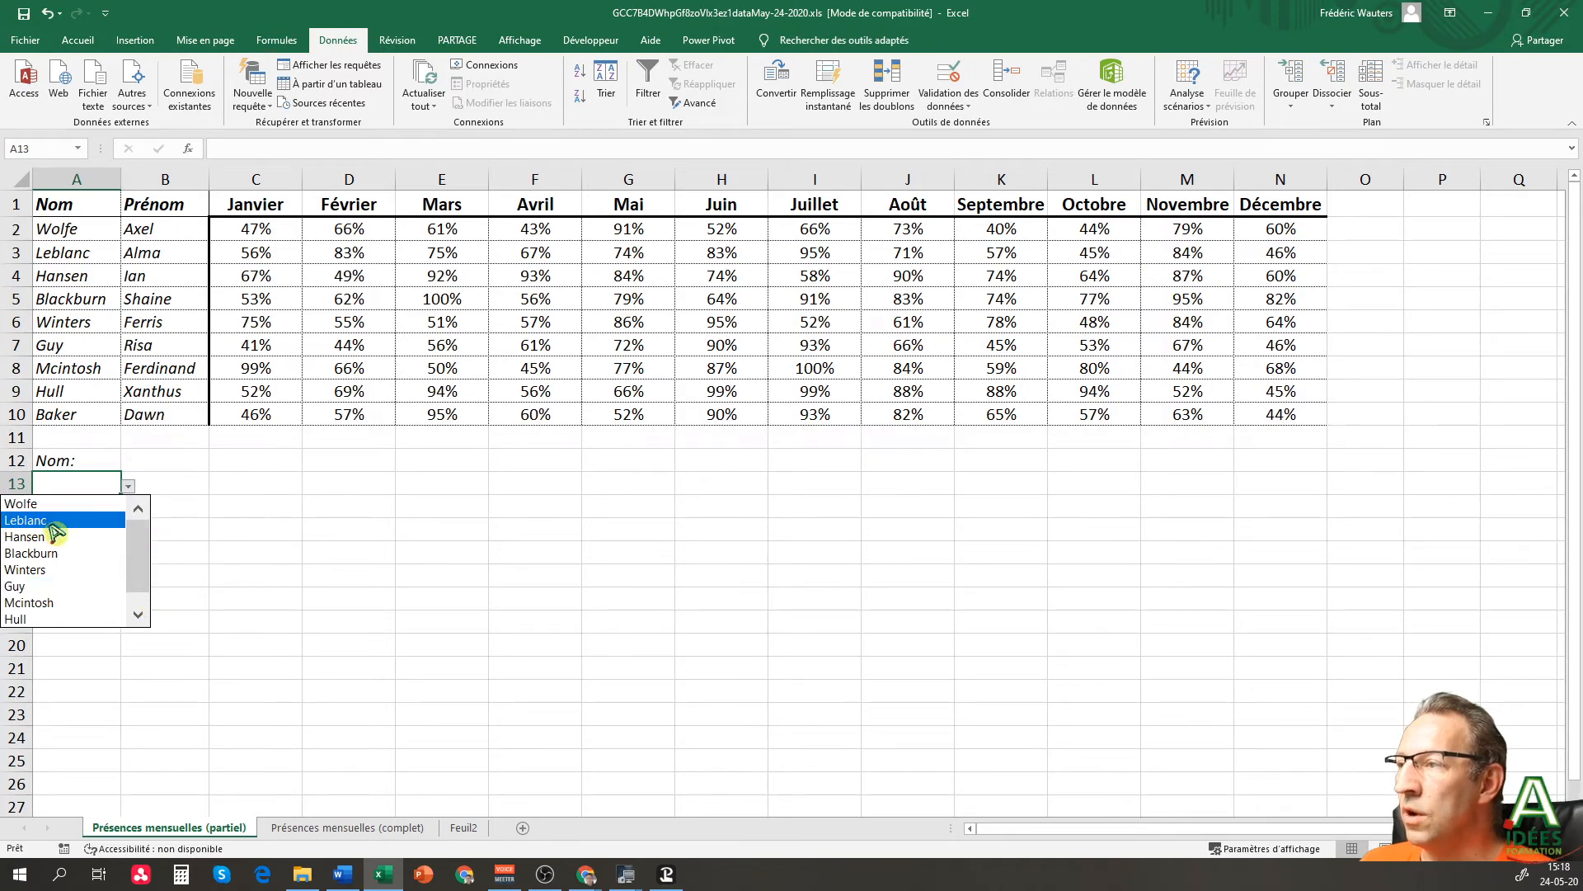
left_click(99, 536)
- Enter the formula =Prénom in cell B13, beside the chosen surname
left_click(190, 484)
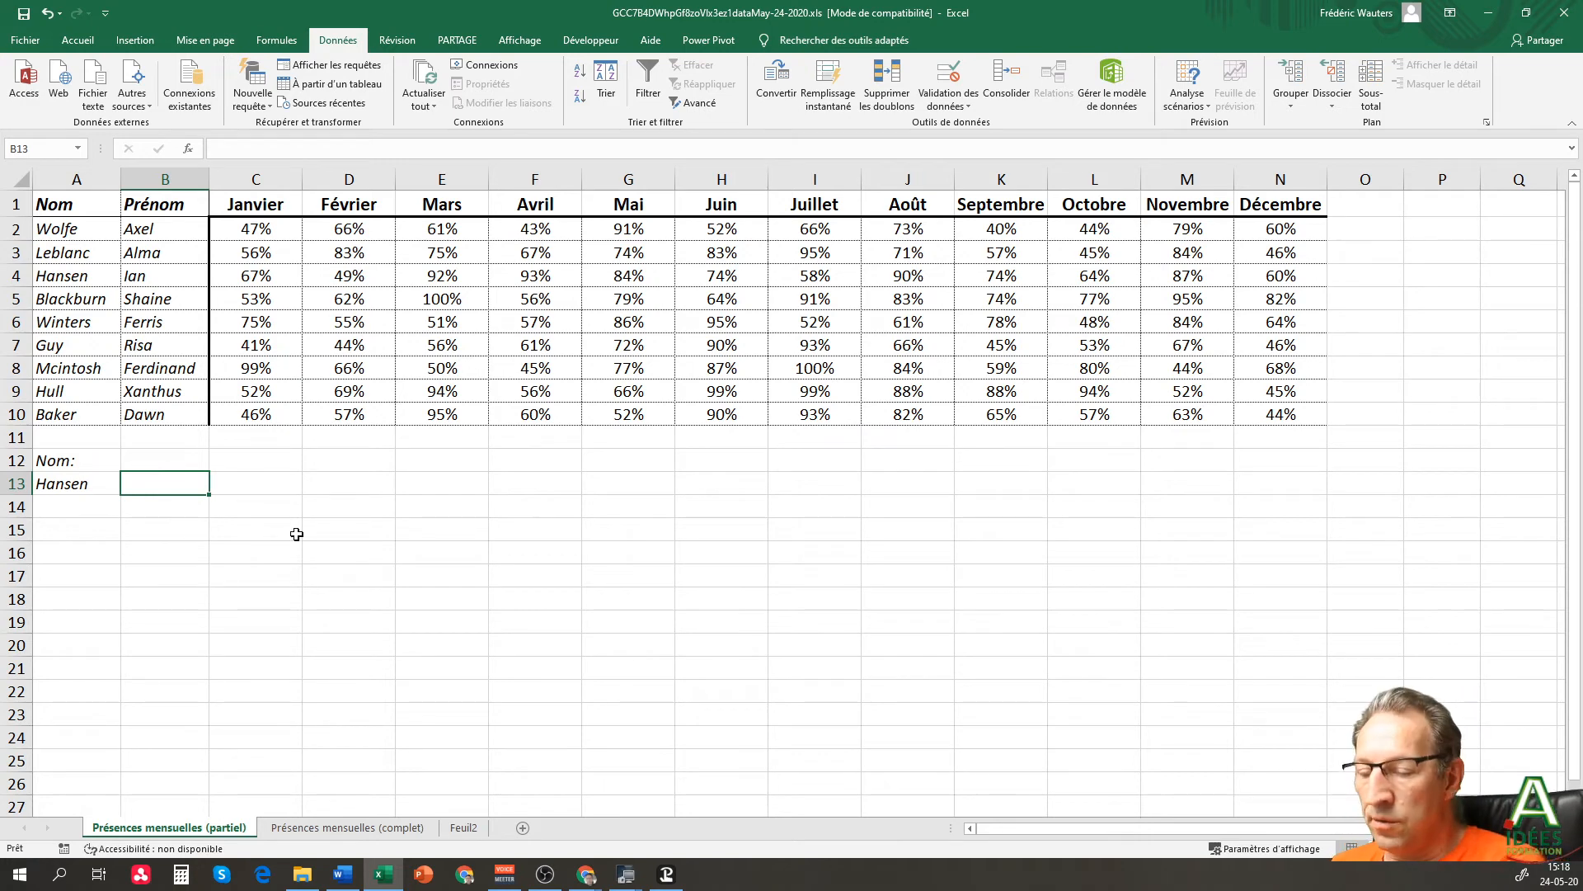
type("=pre")
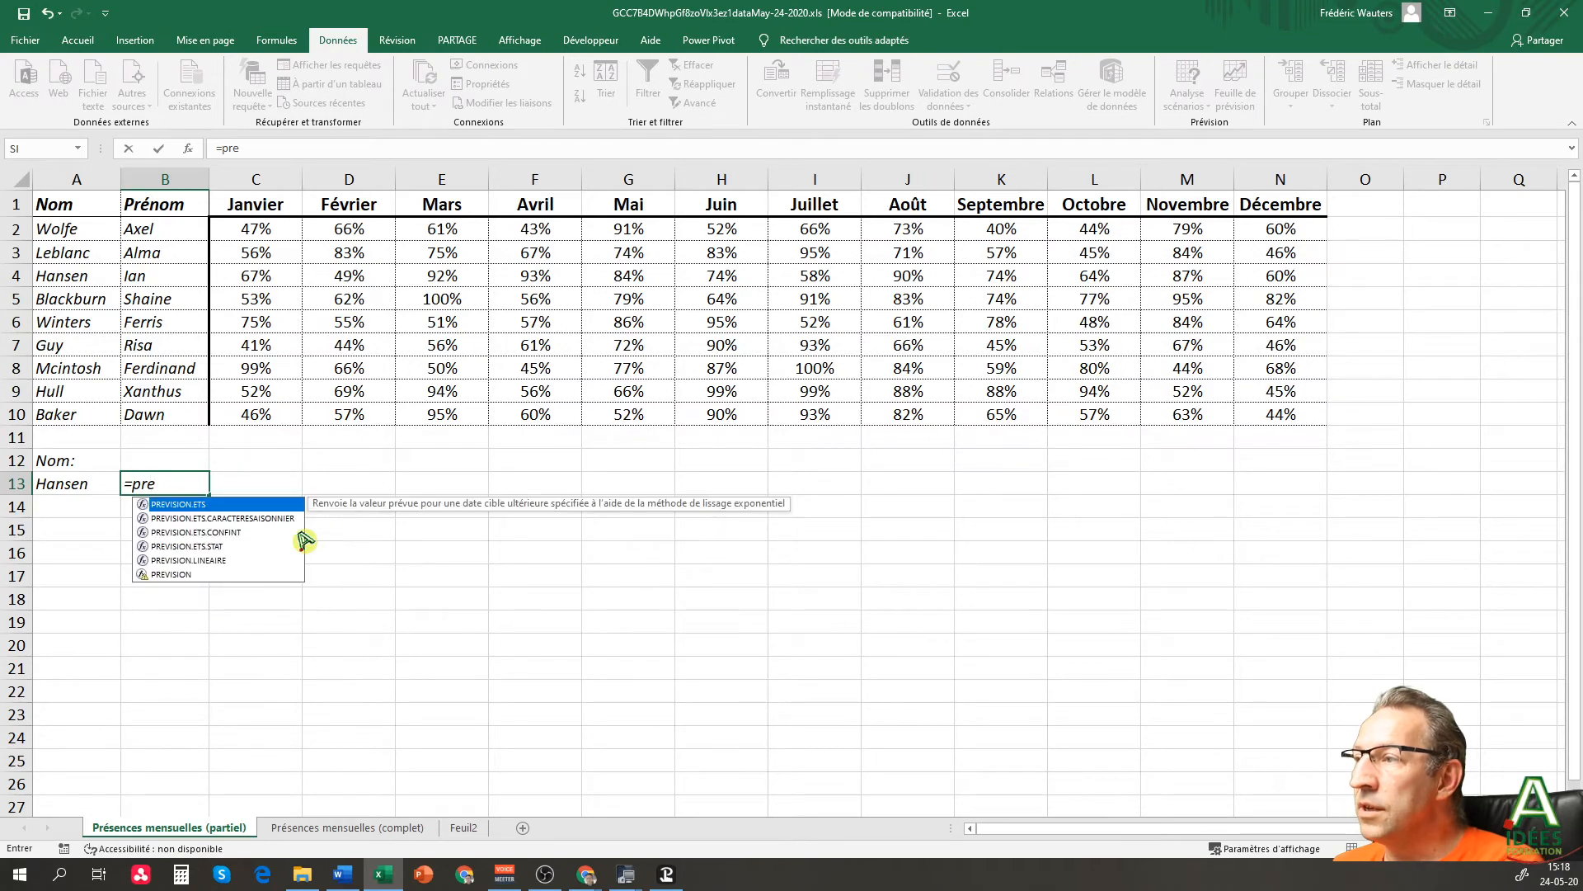
key("BackSpace")
type("é")
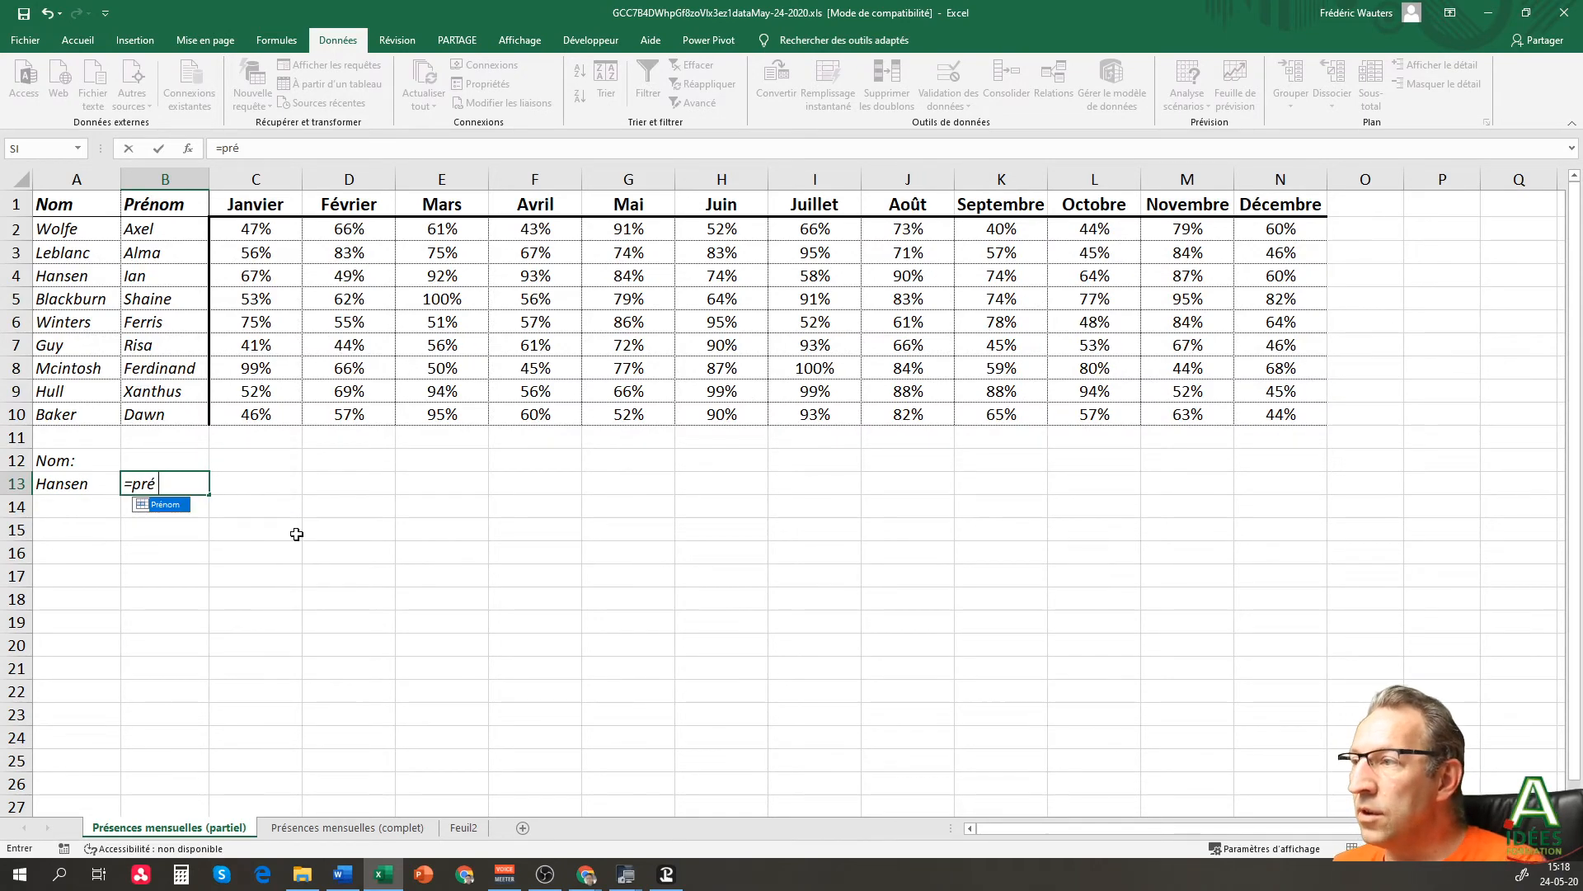
key("Tab")
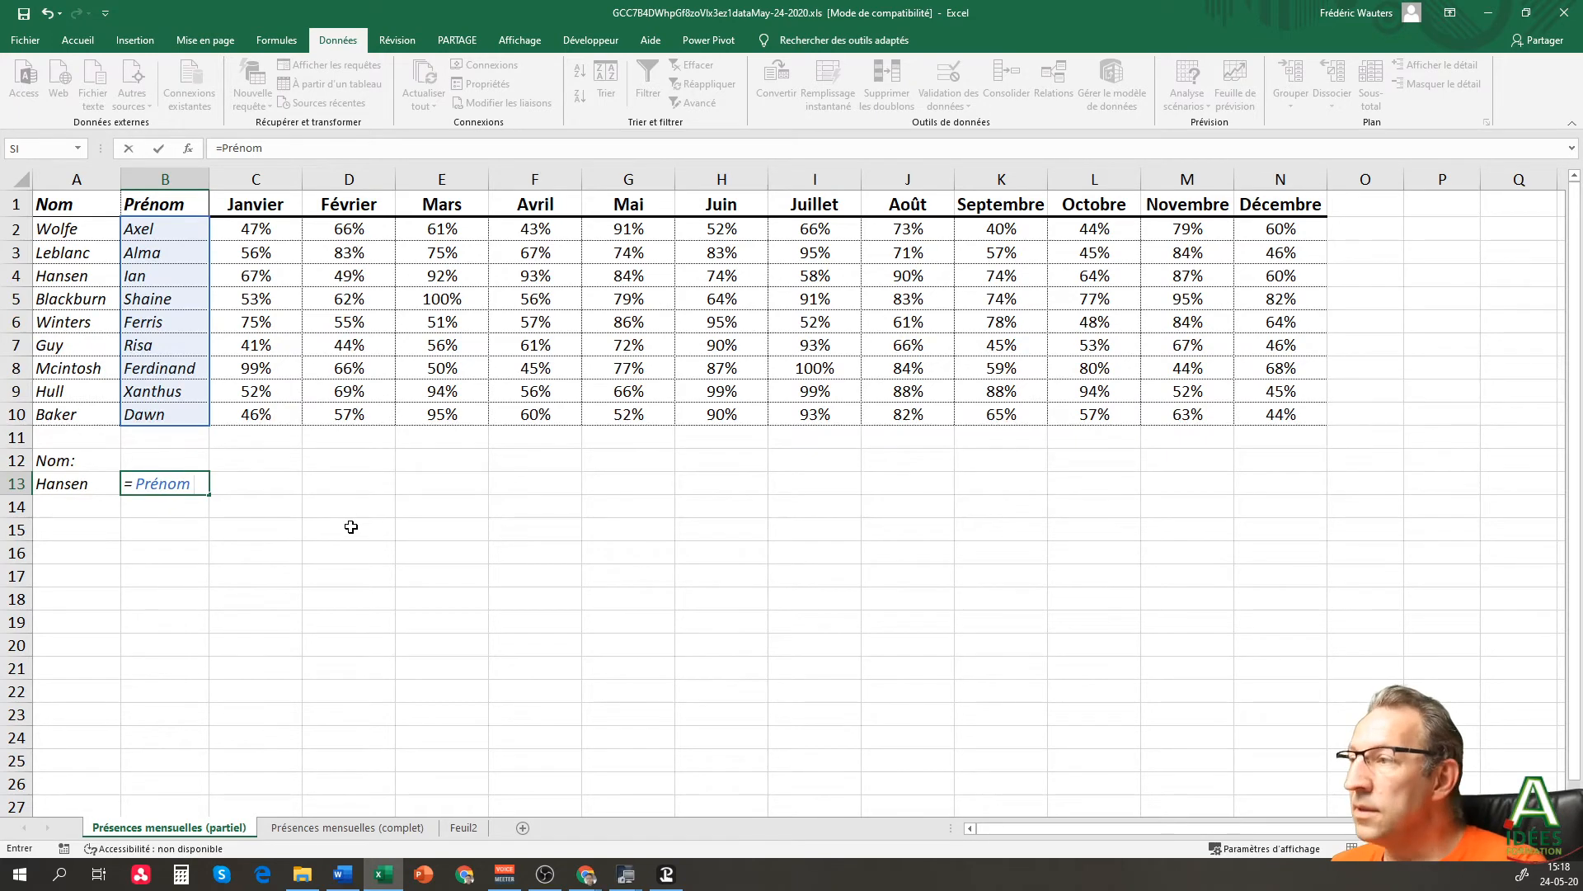
left_click(56, 482)
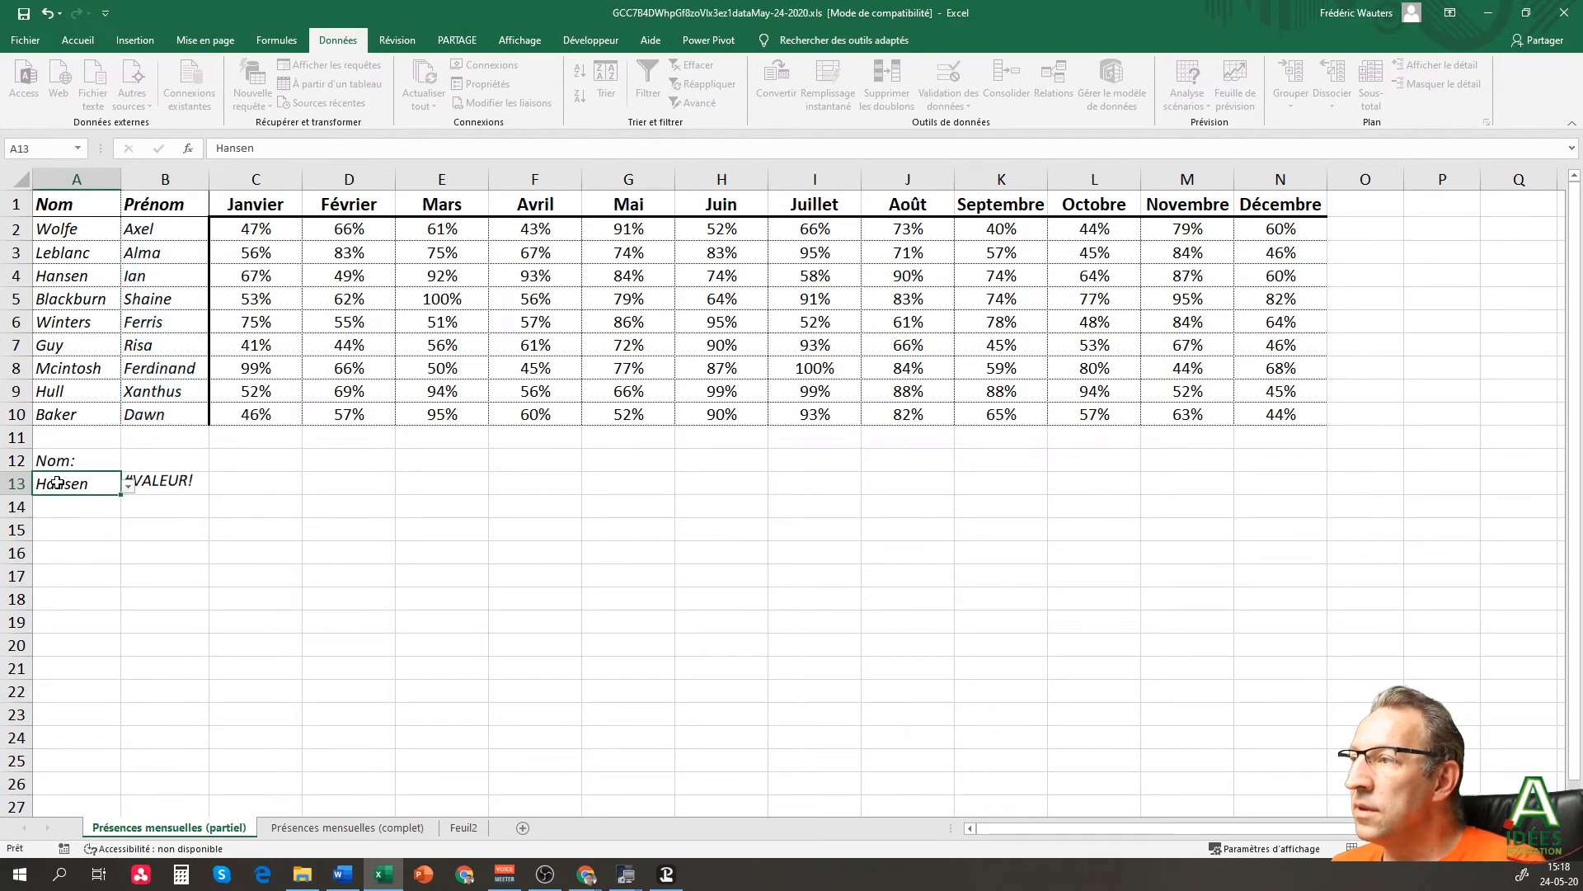
- Try to intersect the Prénom range with the chosen surname by changing the B13 formula to =Prénom A13
left_click(202, 484)
left_click(279, 150)
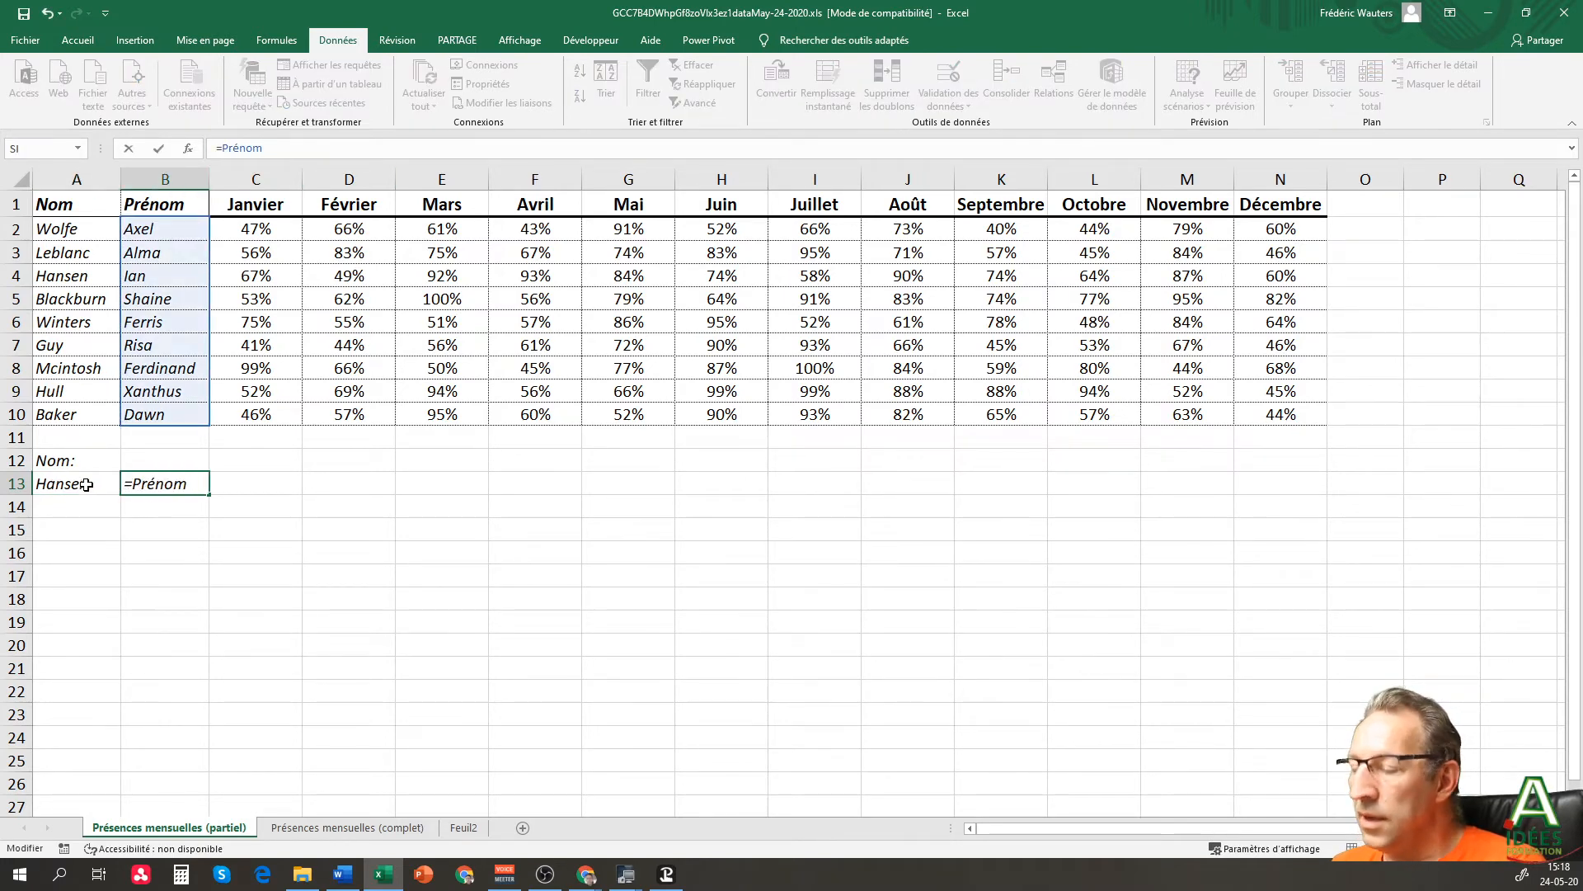
type("Hans")
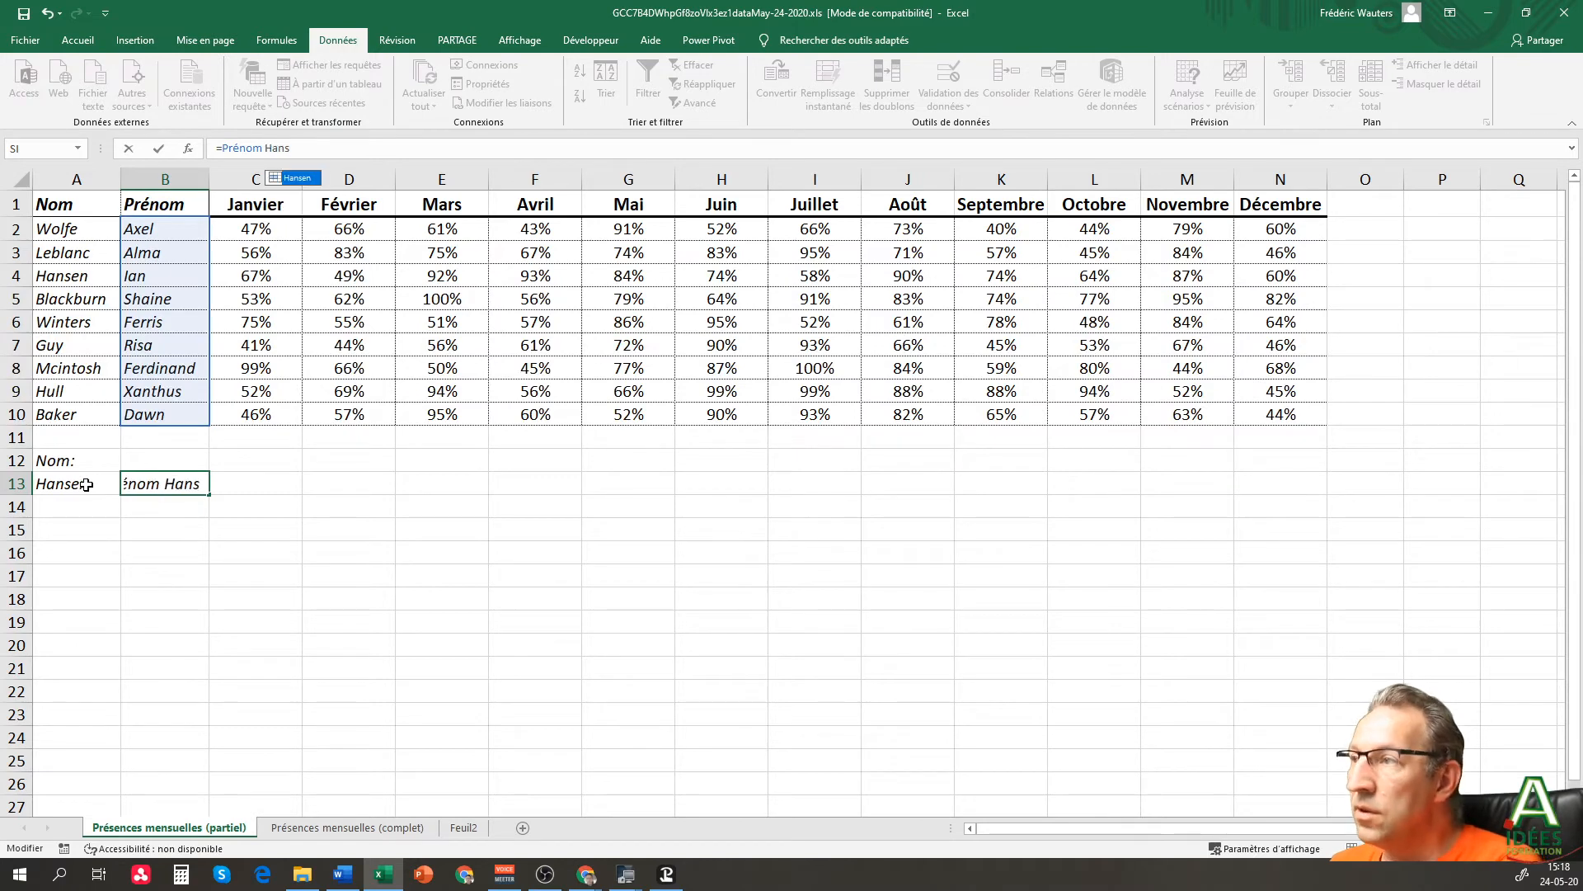
key("BackSpace")
key("BackSpace")
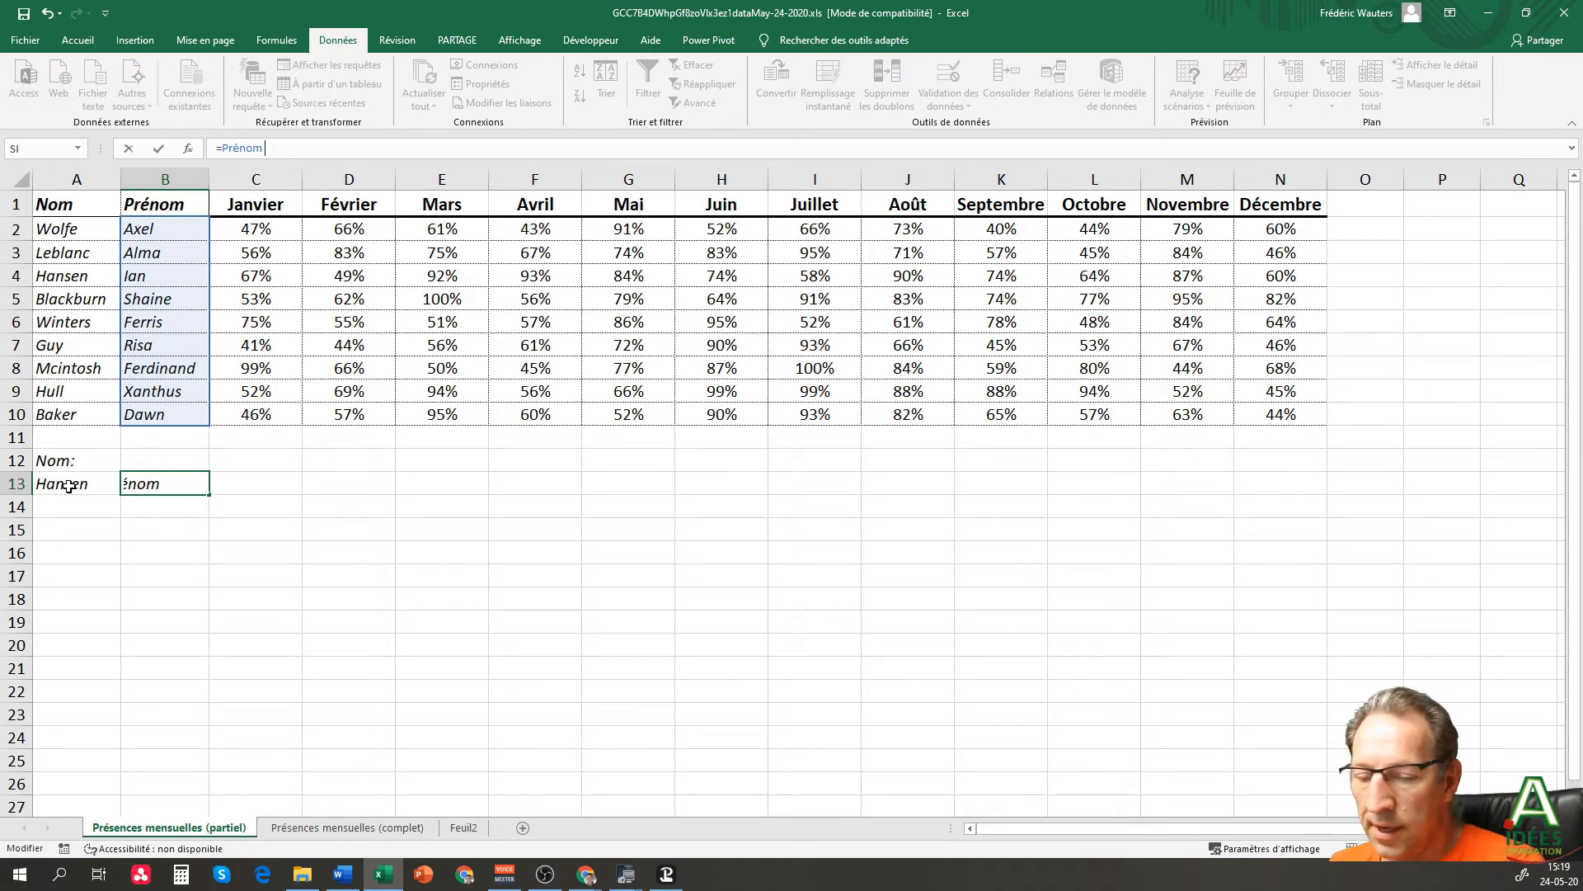
left_click(70, 487)
key("Return")
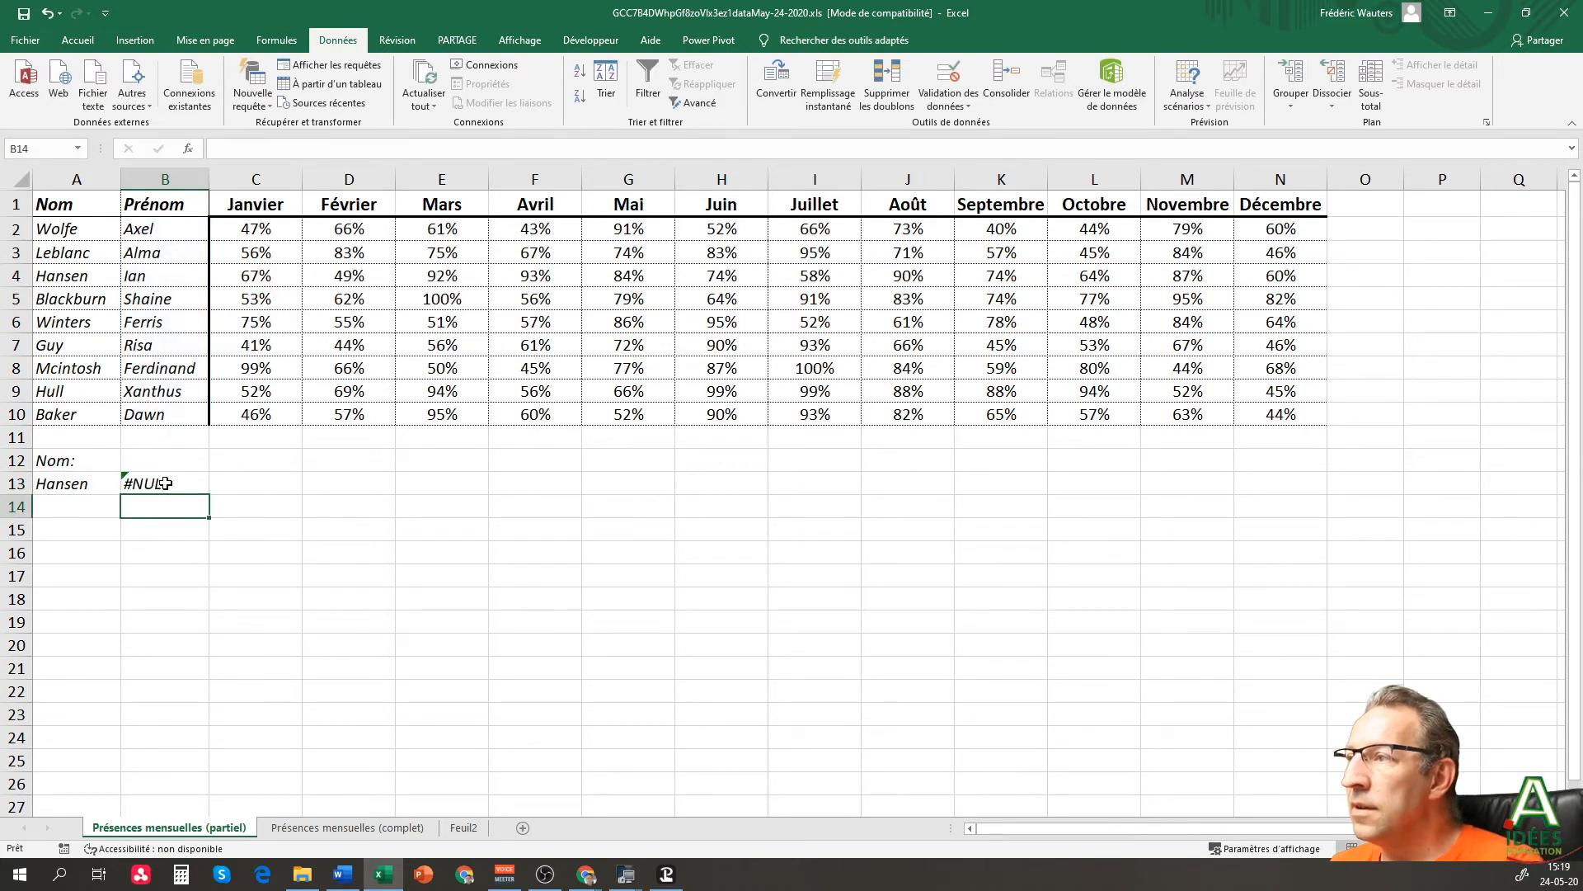
- Wrap the A13 reference in the INDIRECT function so that cell B13 contains =Prénom INDIRECT(A13)
left_click(165, 483)
left_click(271, 149)
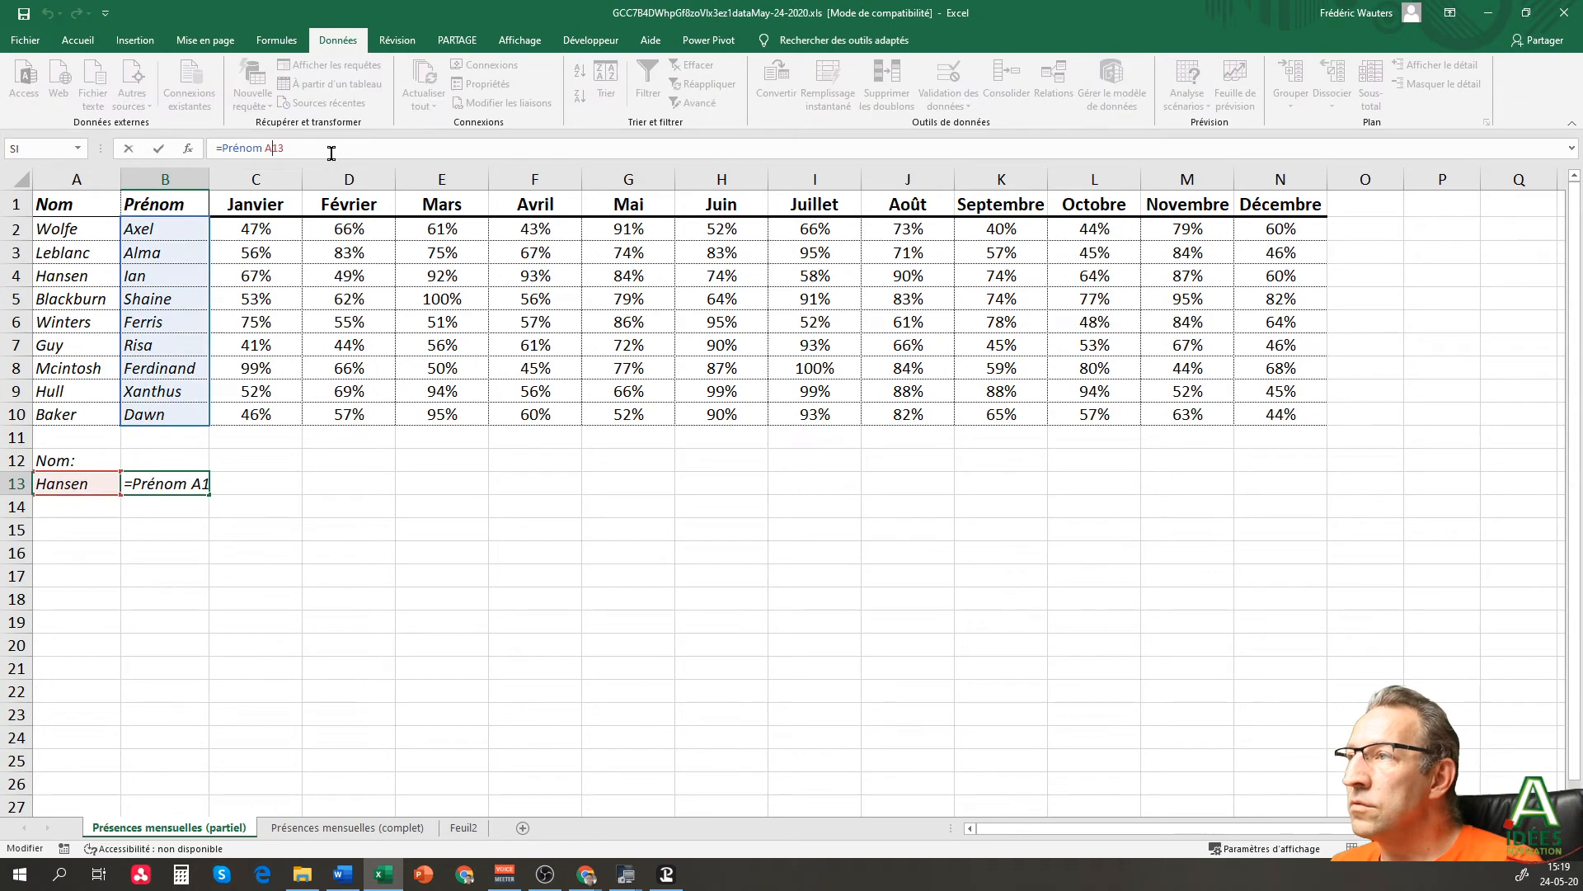
type("indirect")
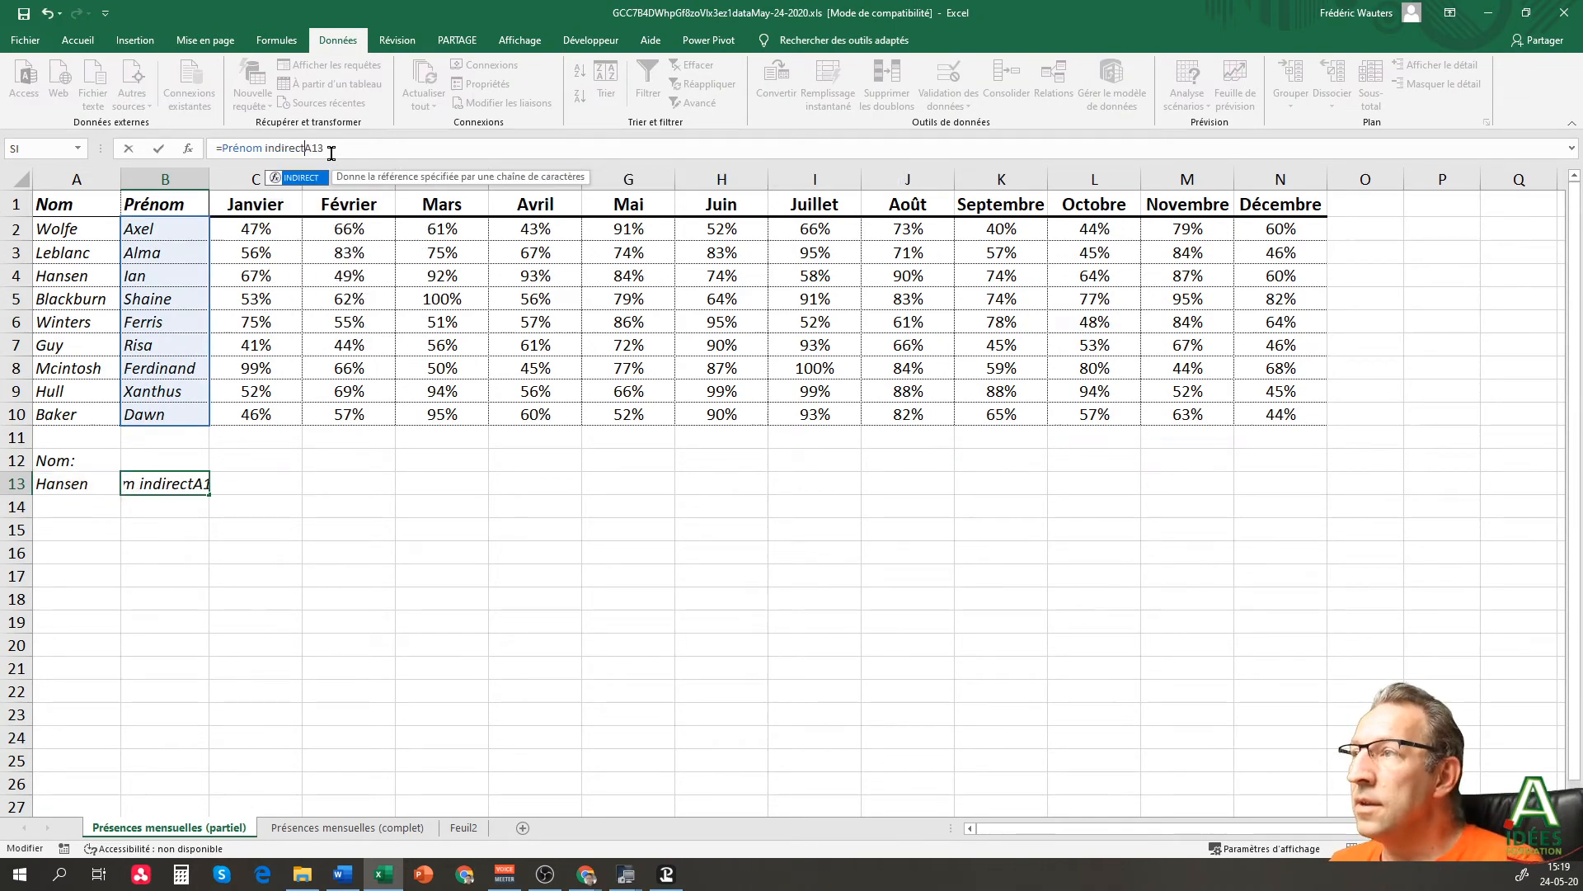
type("(")
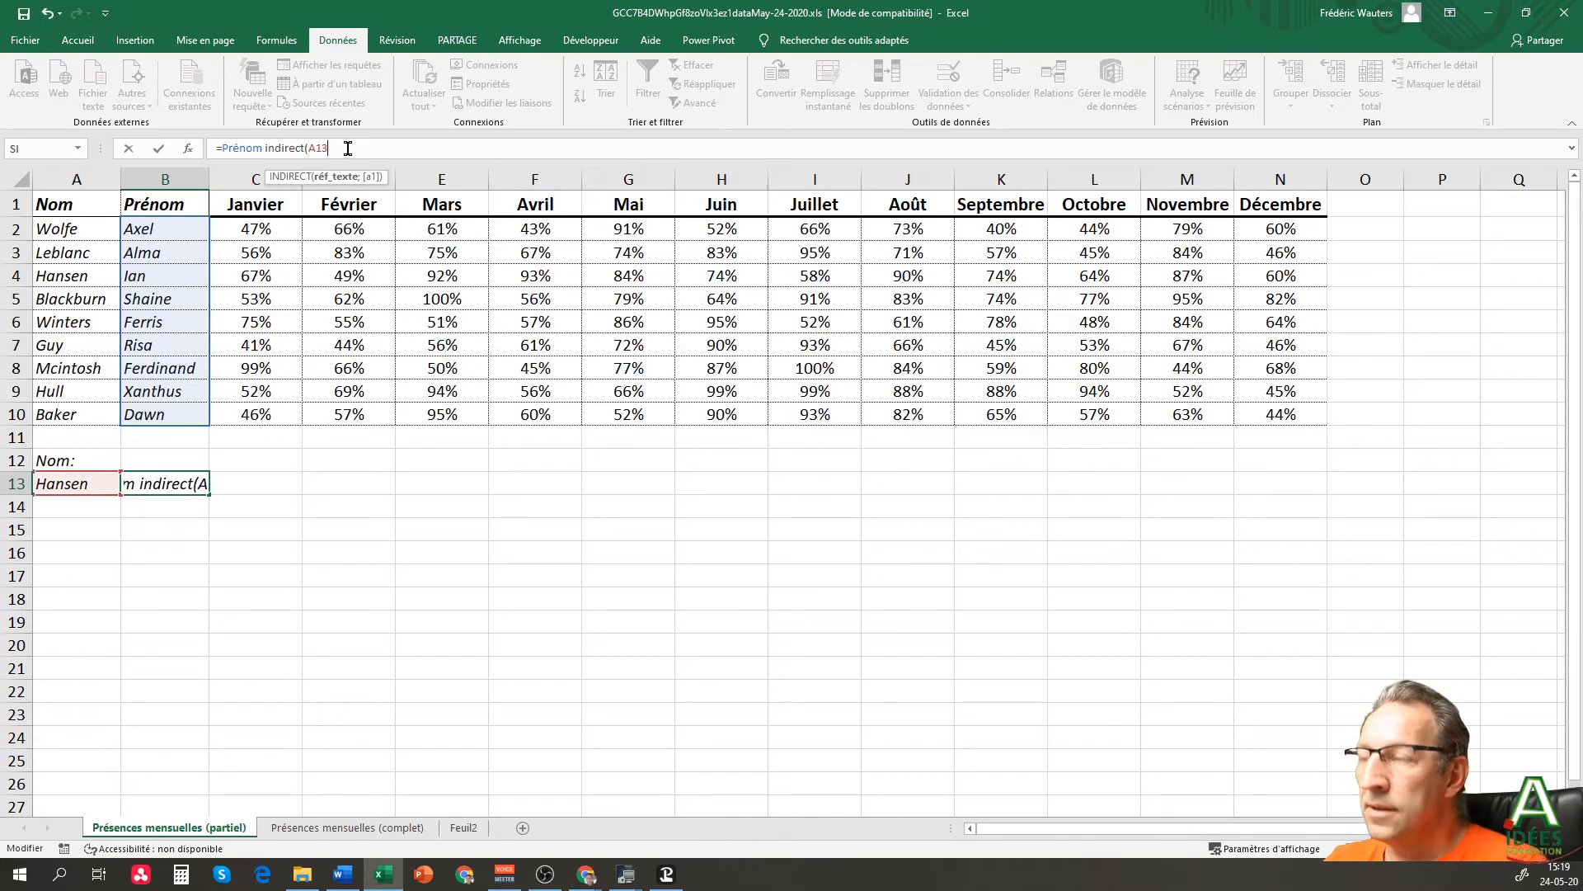
key("Return")
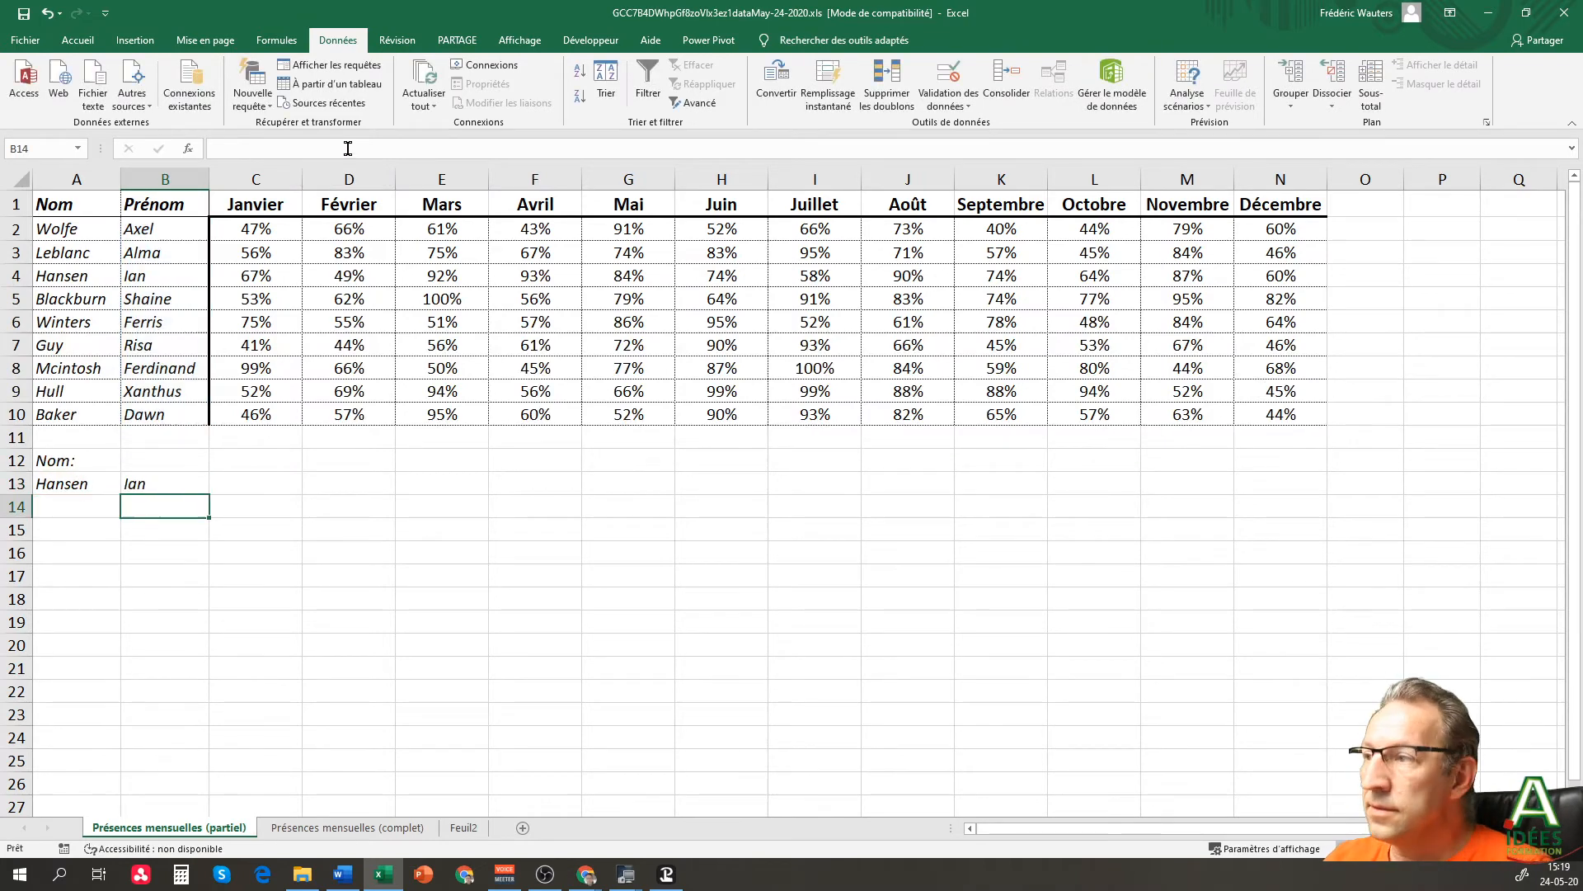
- Choose the last surname of the table from the dropdown list in cell A13
left_click(52, 480)
left_click(112, 549)
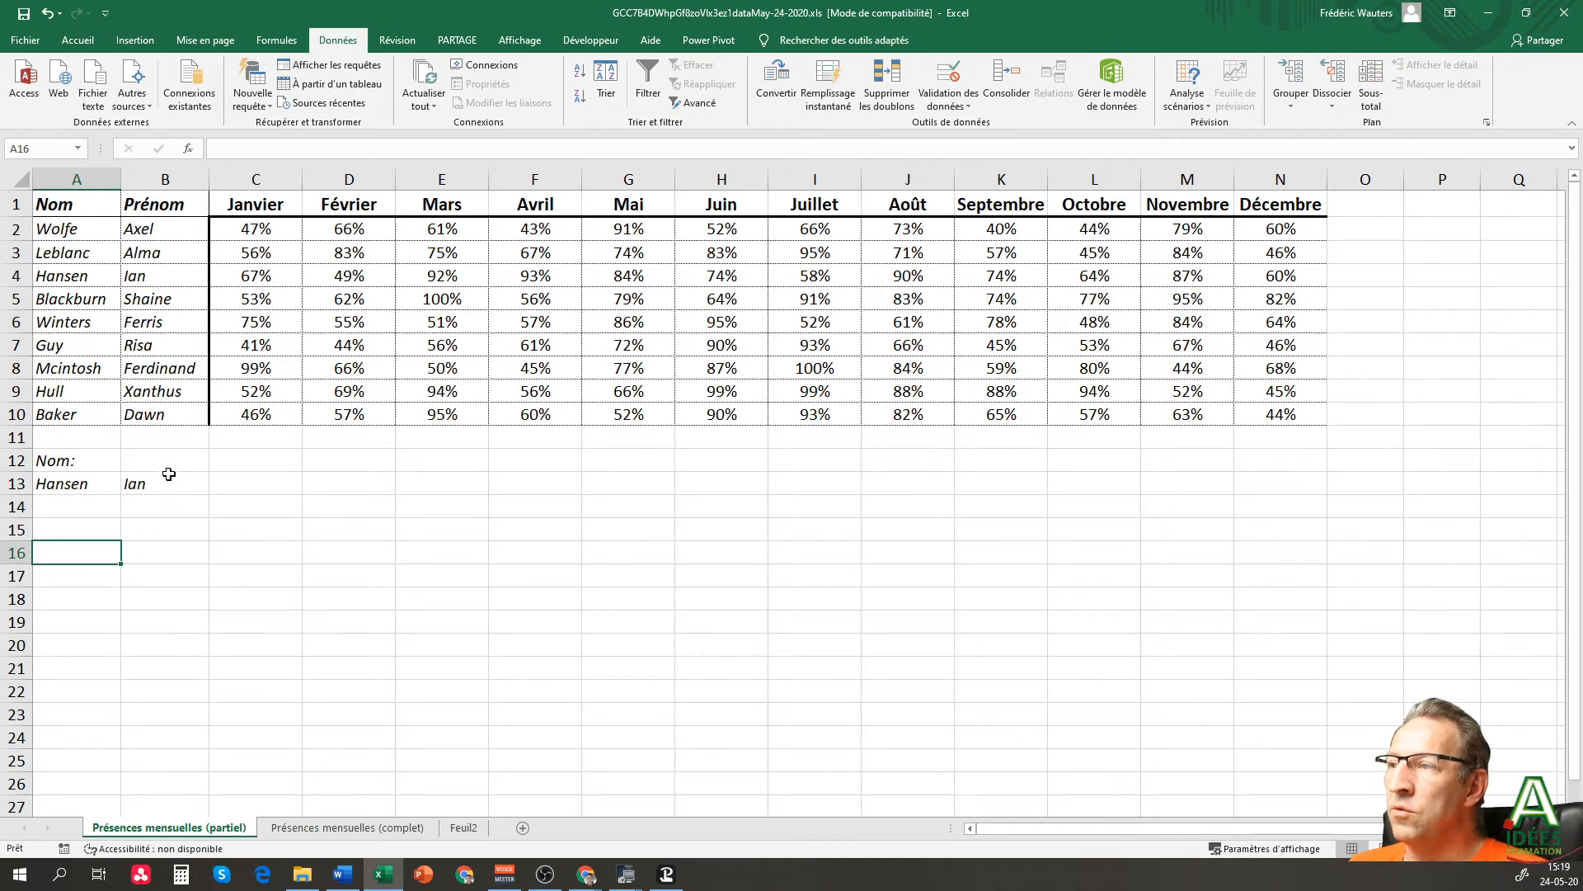
left_click(58, 485)
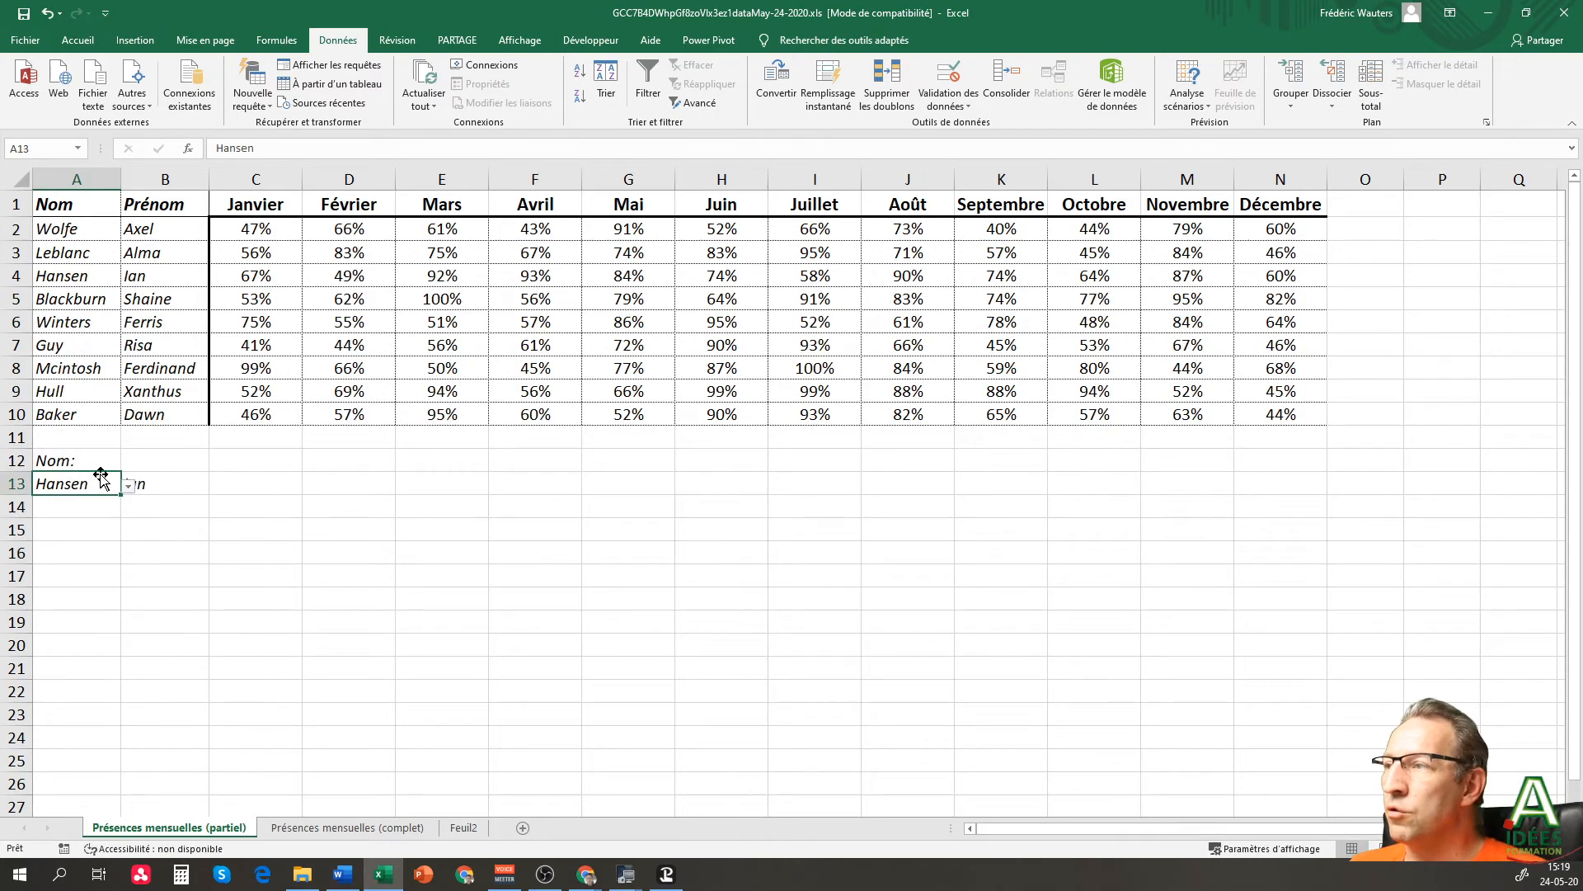
left_click(130, 487)
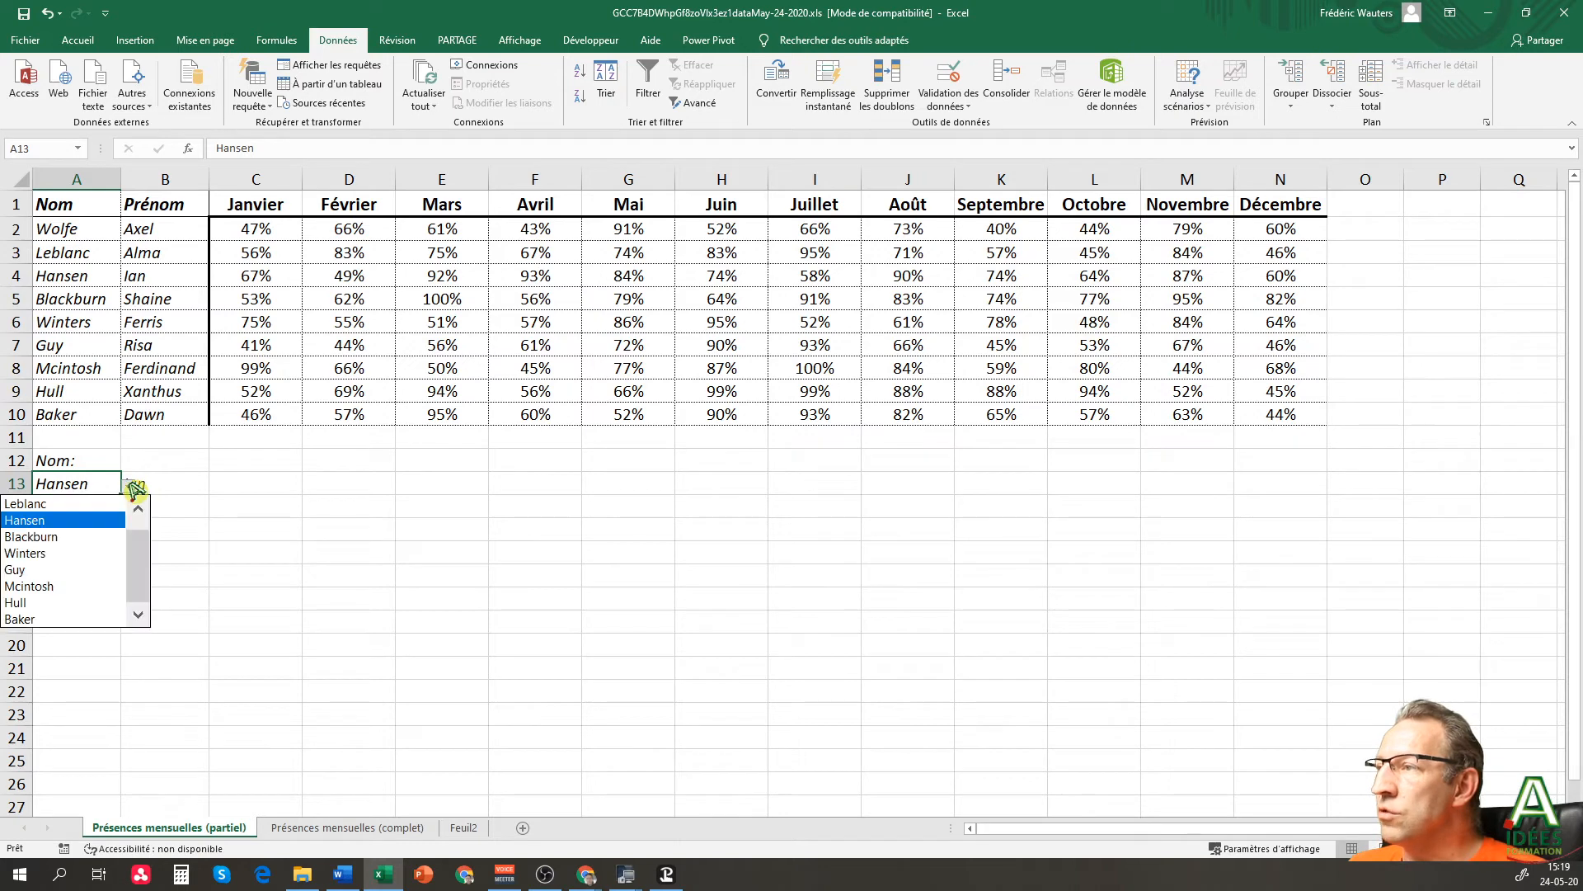
left_click(62, 619)
left_click(141, 561)
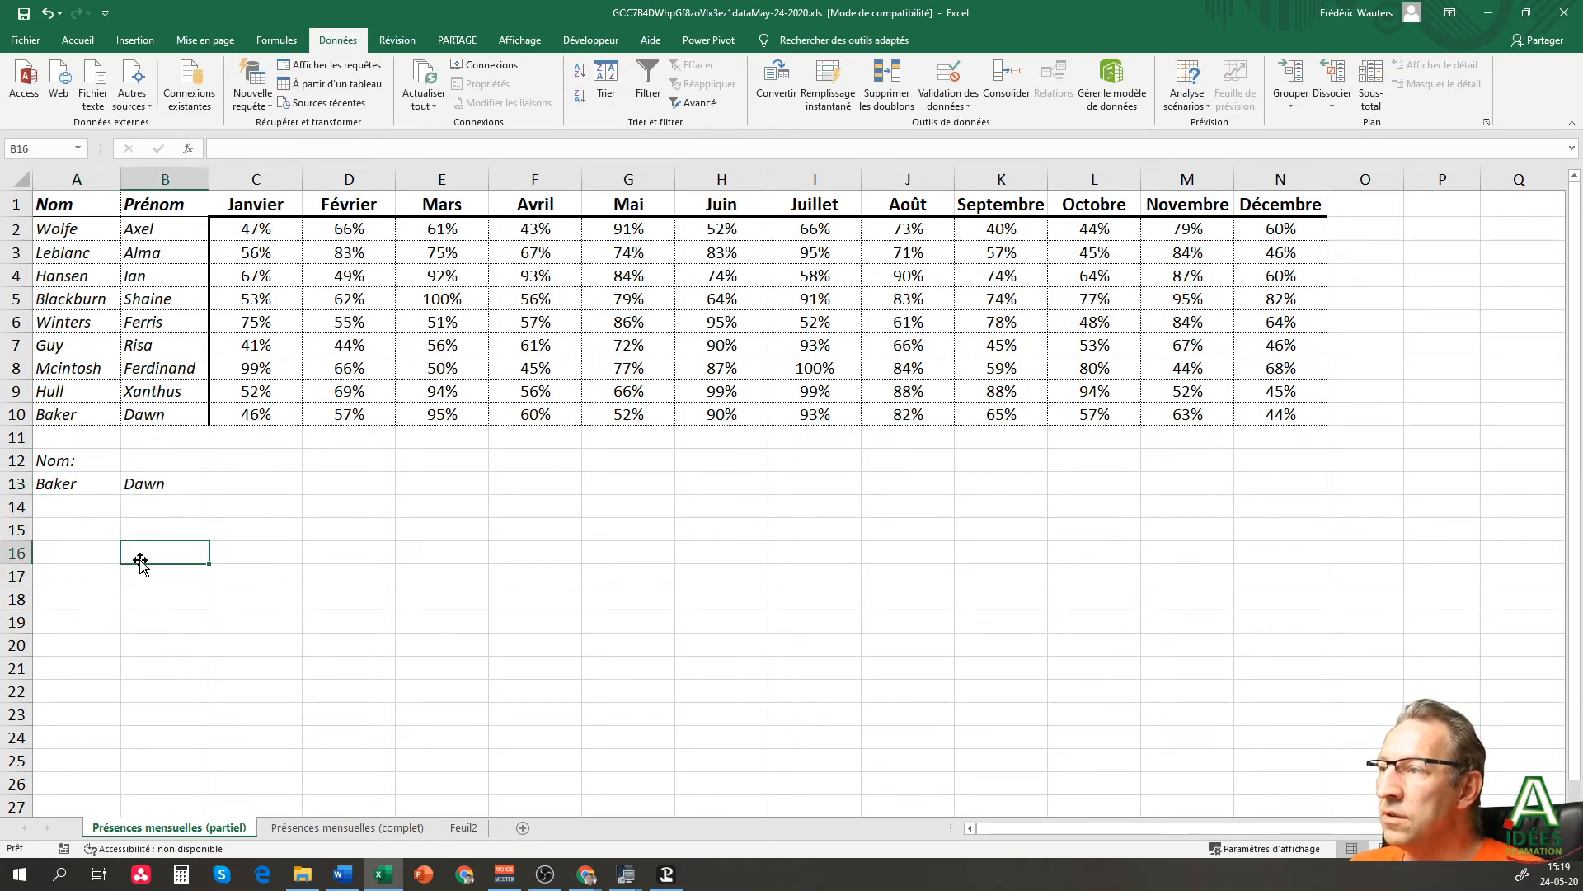
- Delete the first-name lookup formula from cell B13
left_click(156, 484)
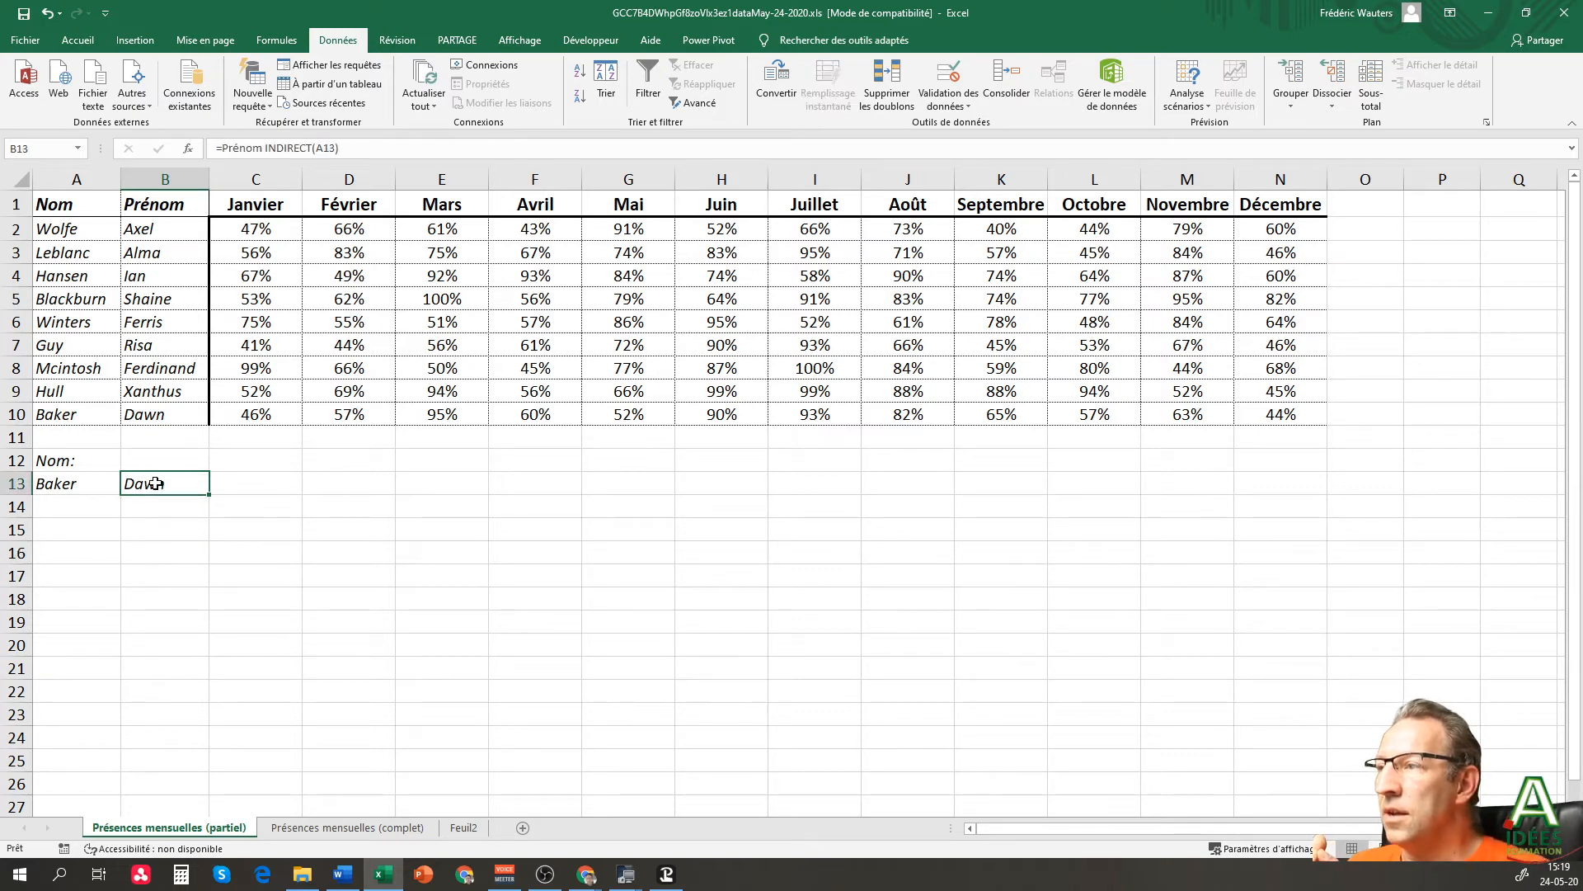
key("Delete")
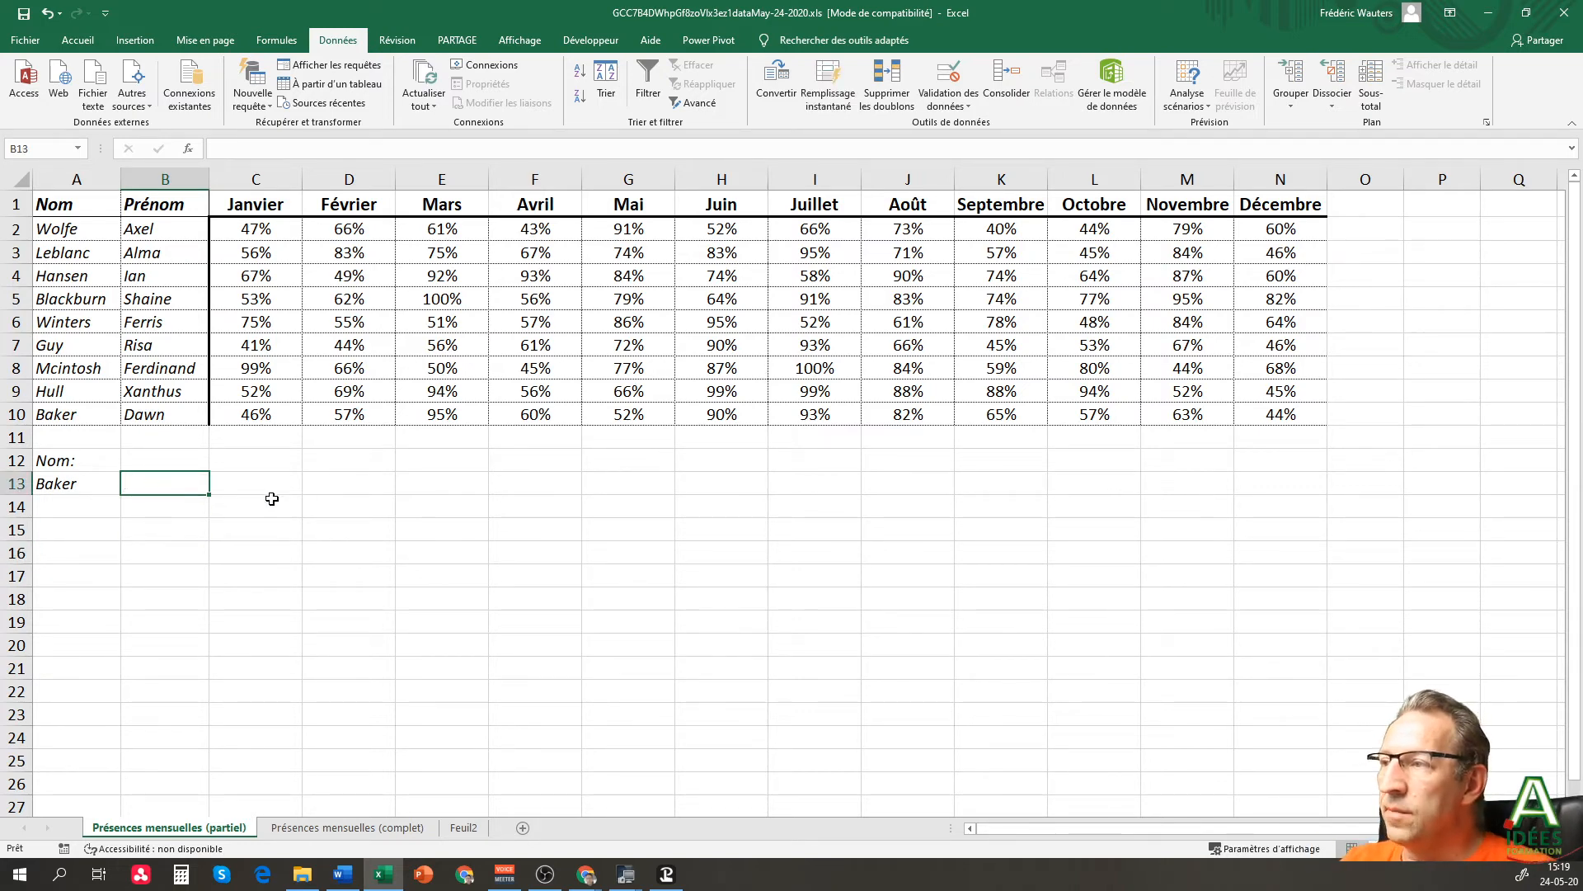
left_click(556, 555)
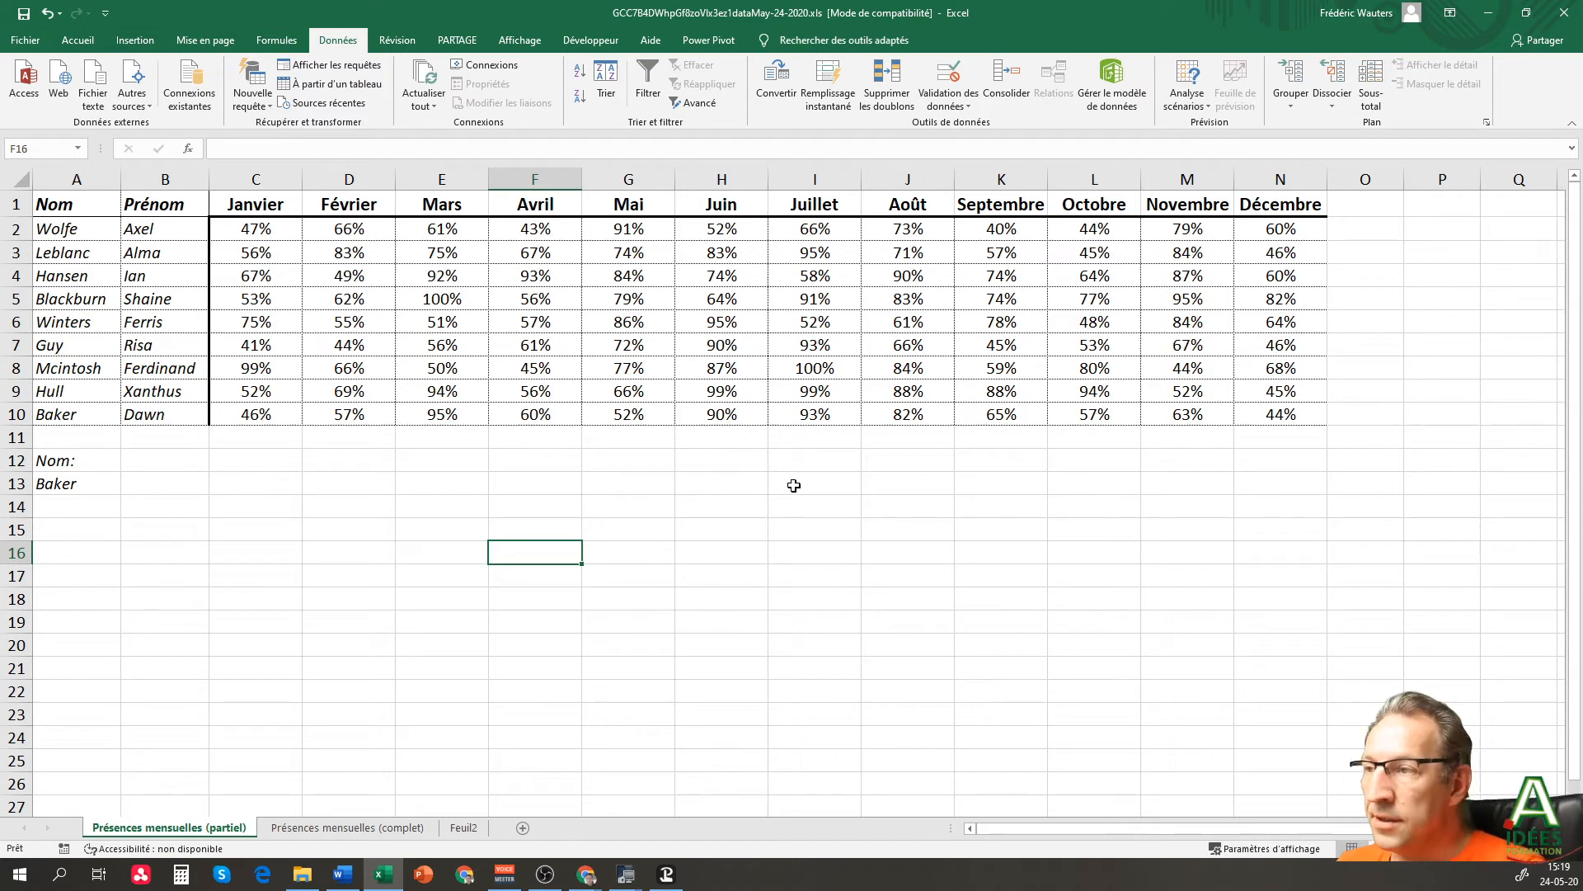
- Enter a formula in cell A15 that intersects the fifth surname's named range with the Avril range, separated by a space
left_click(118, 528)
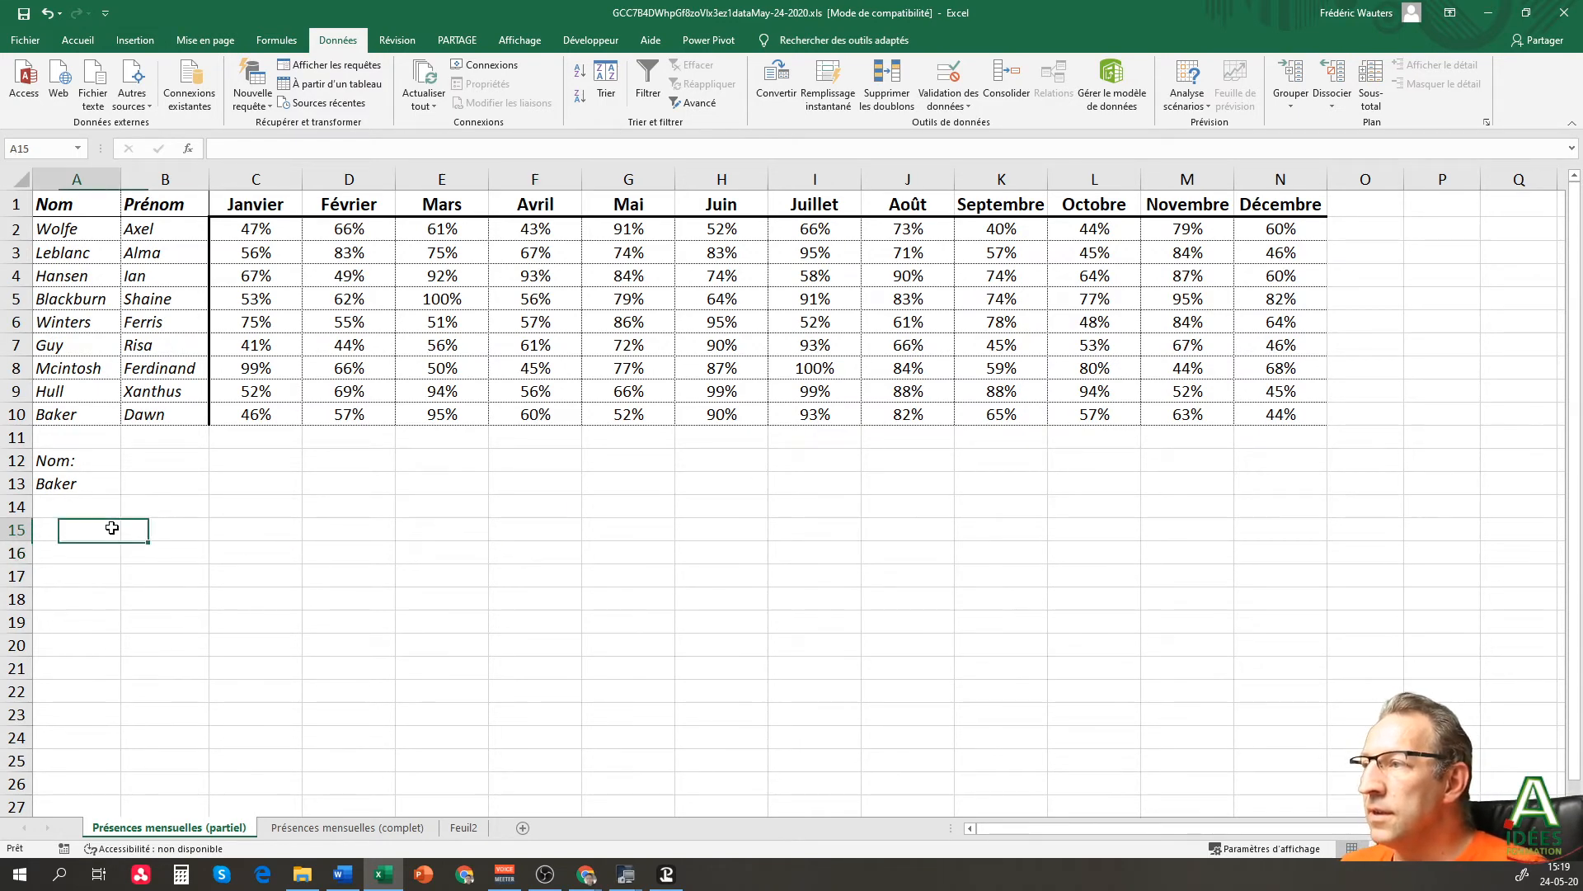
type("=Wi")
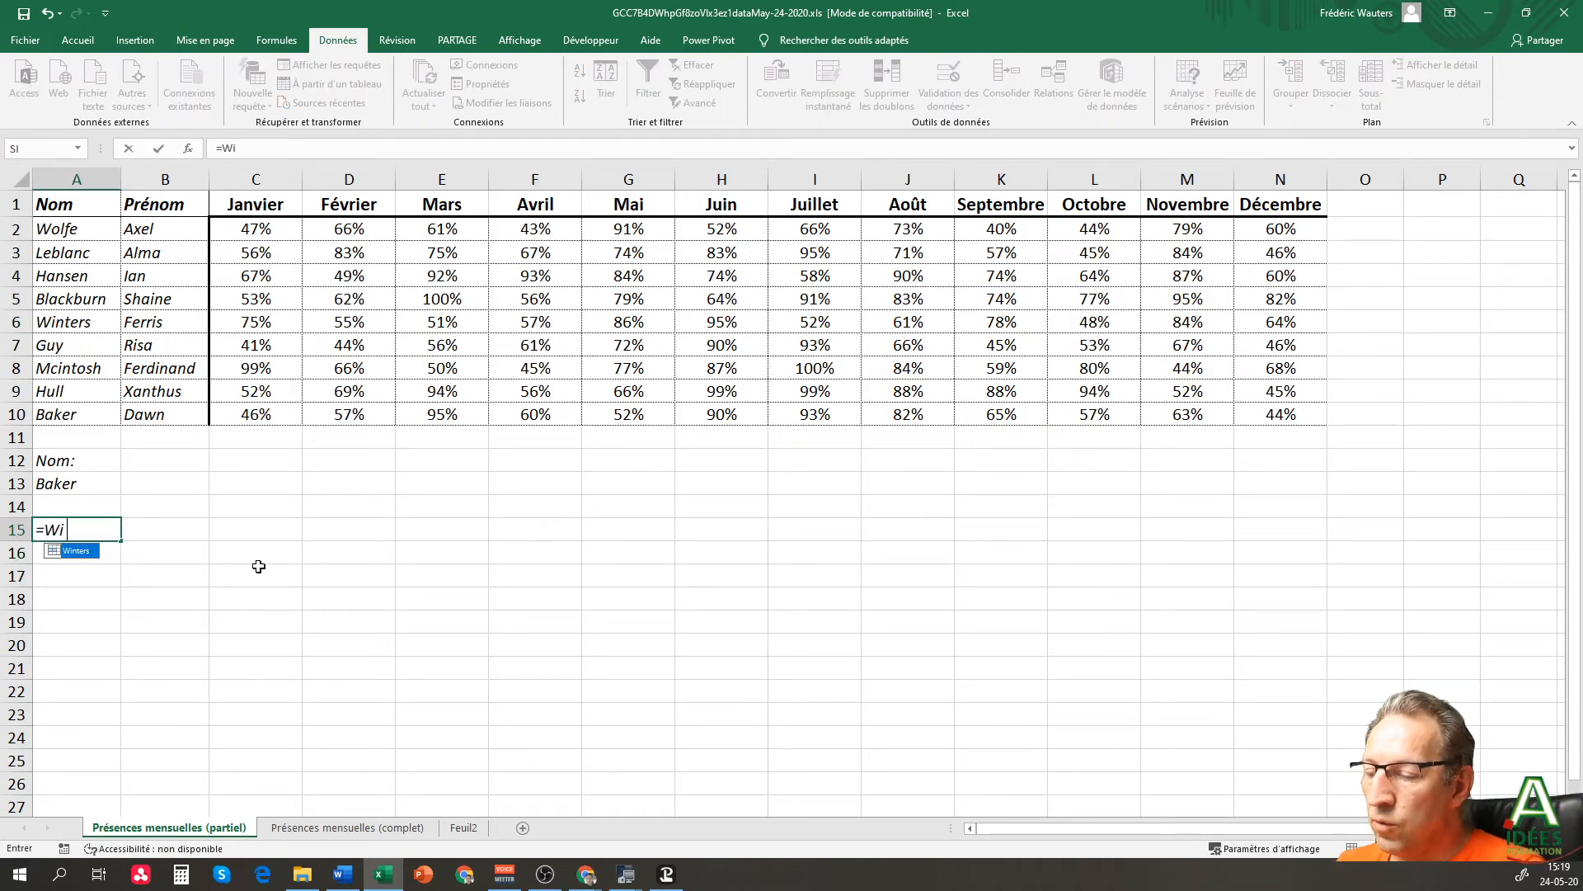
type("nter")
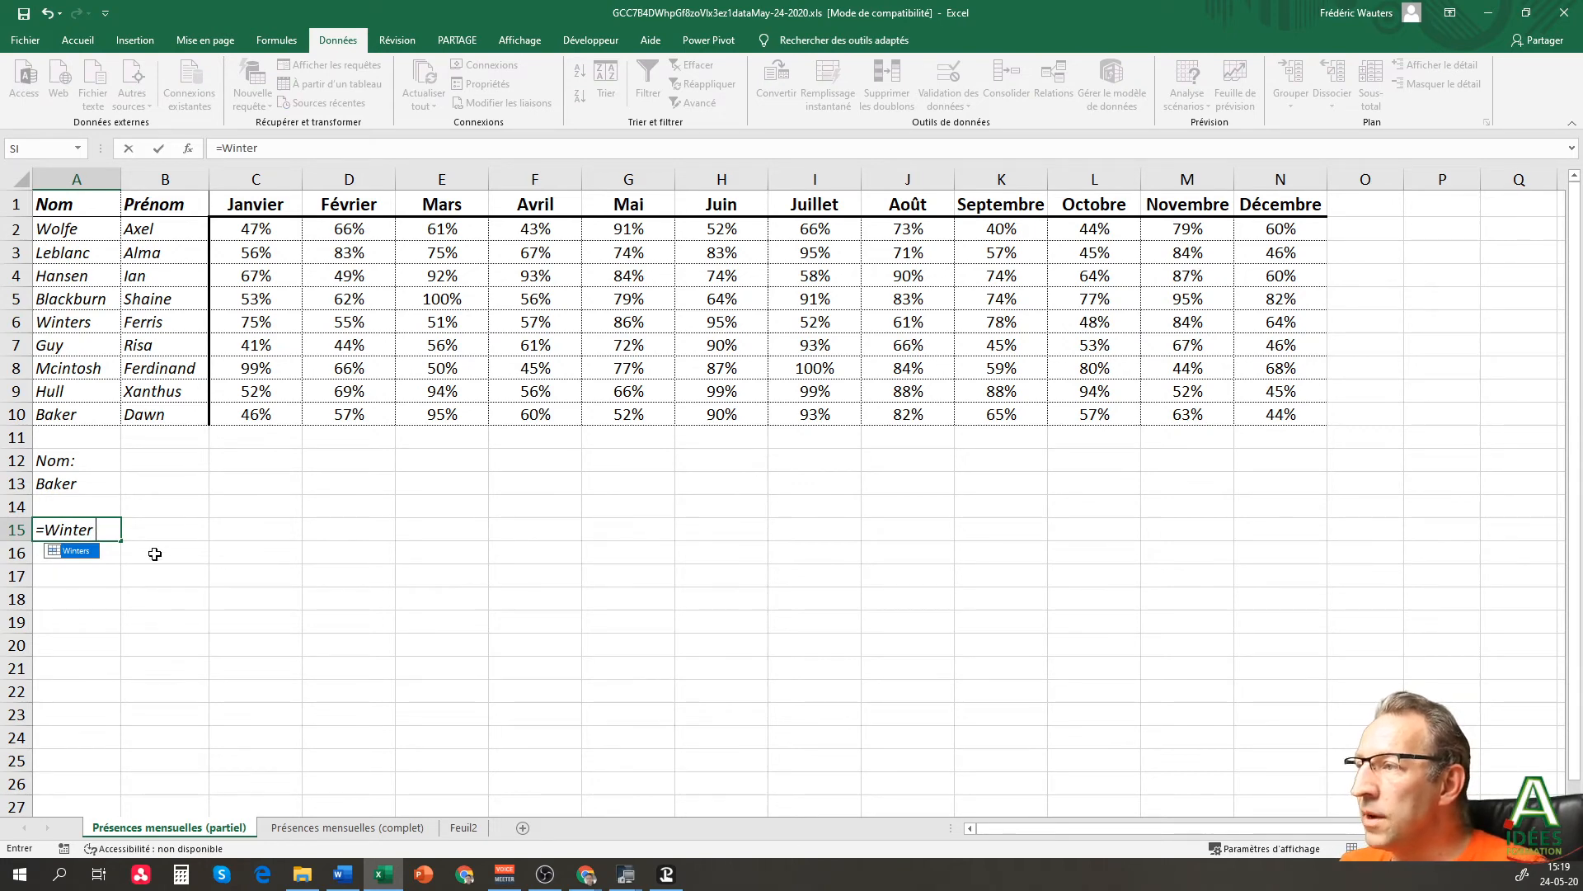
type("s")
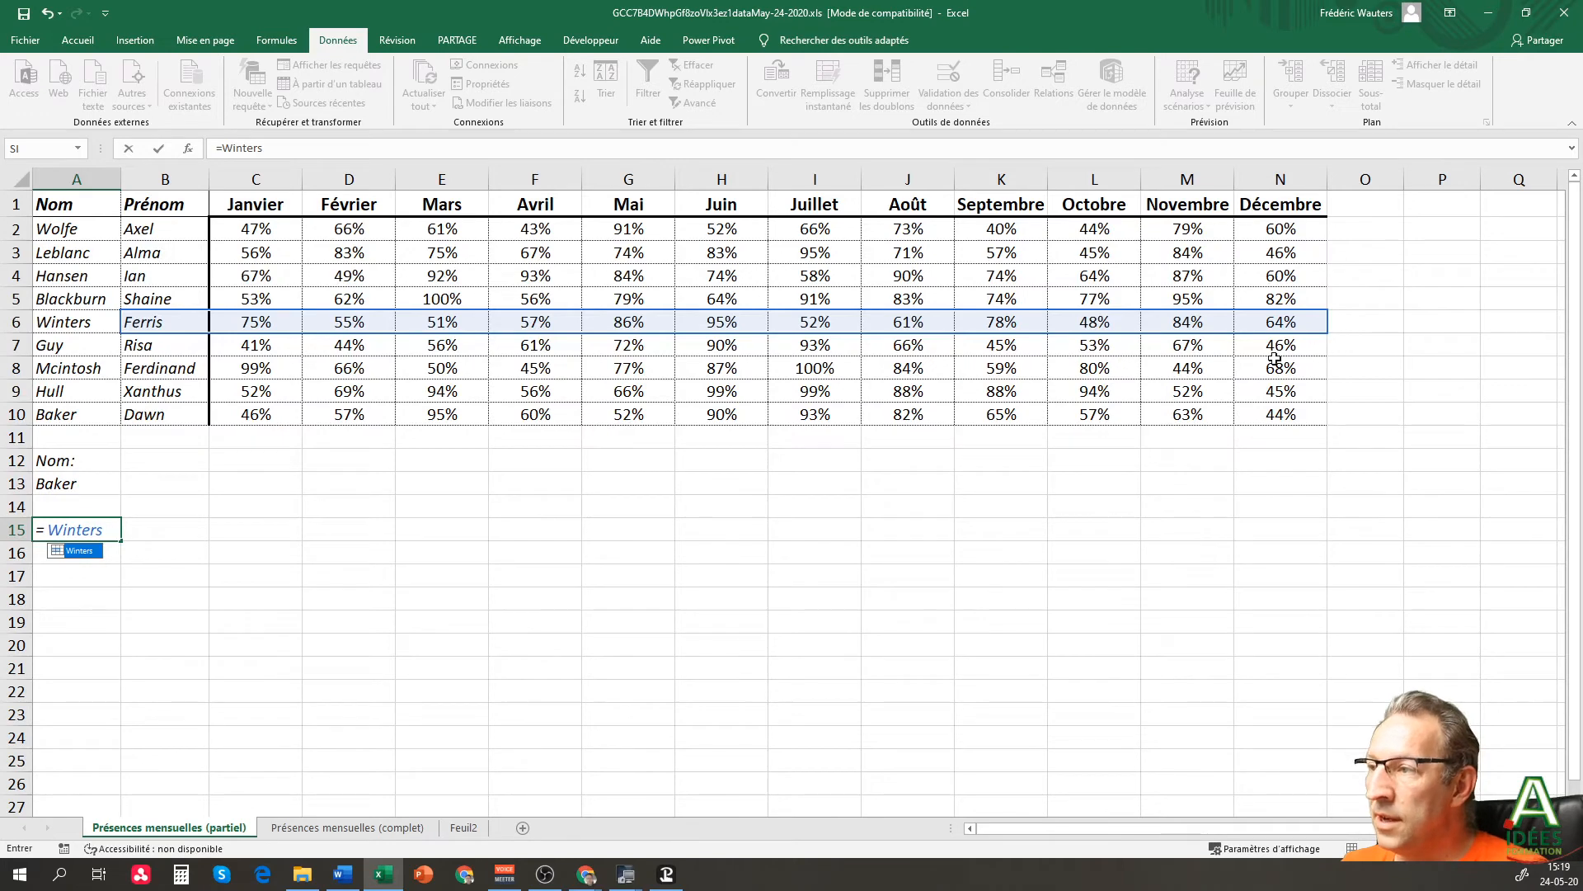
key("BackSpace")
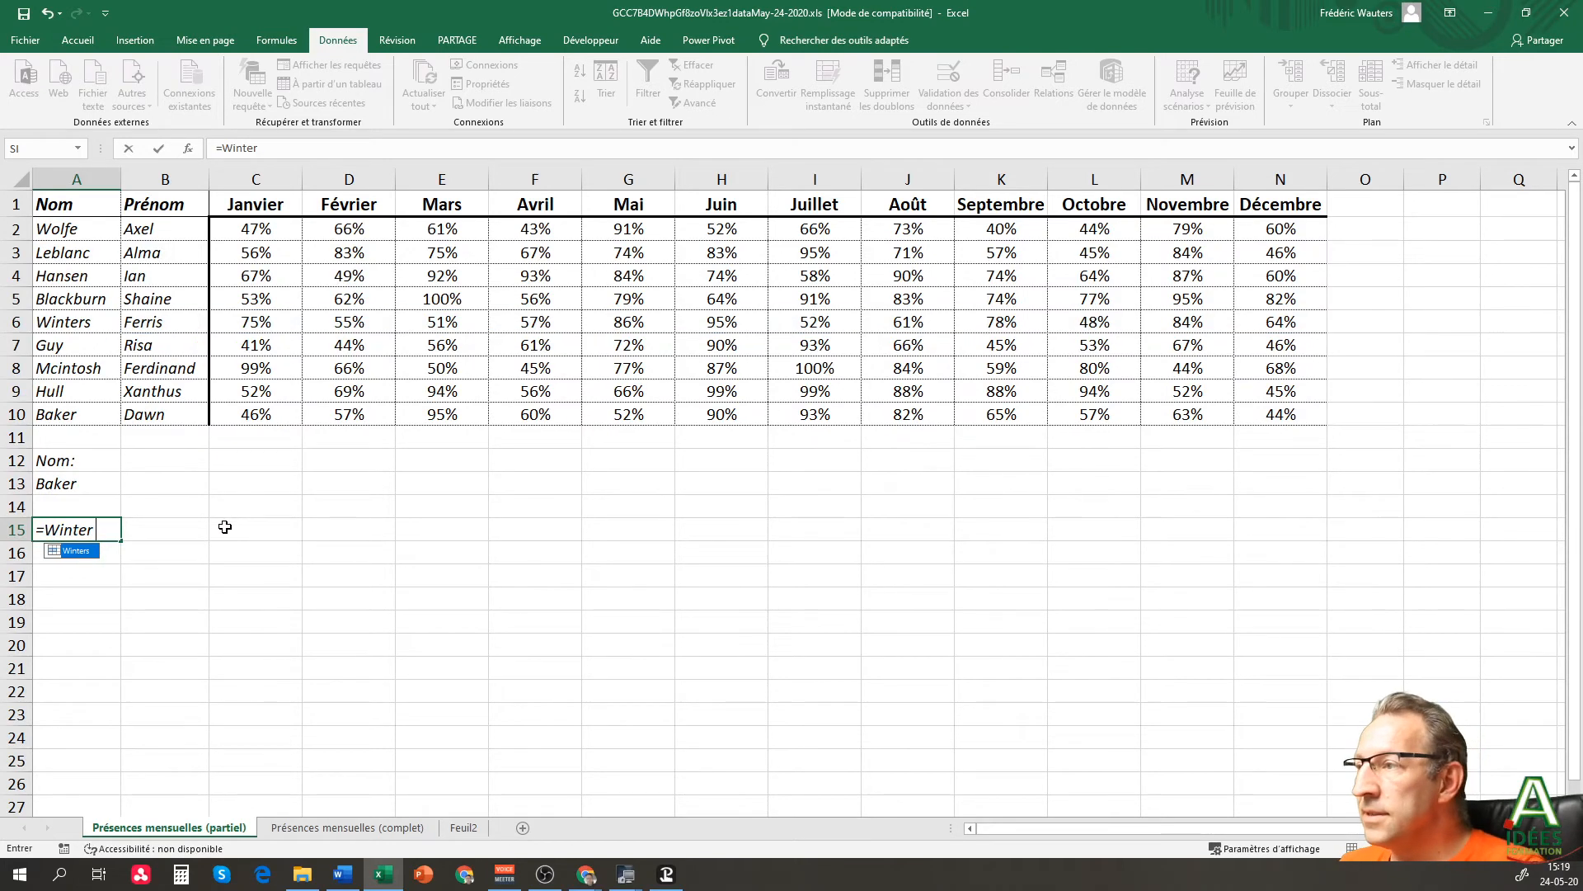
type("s")
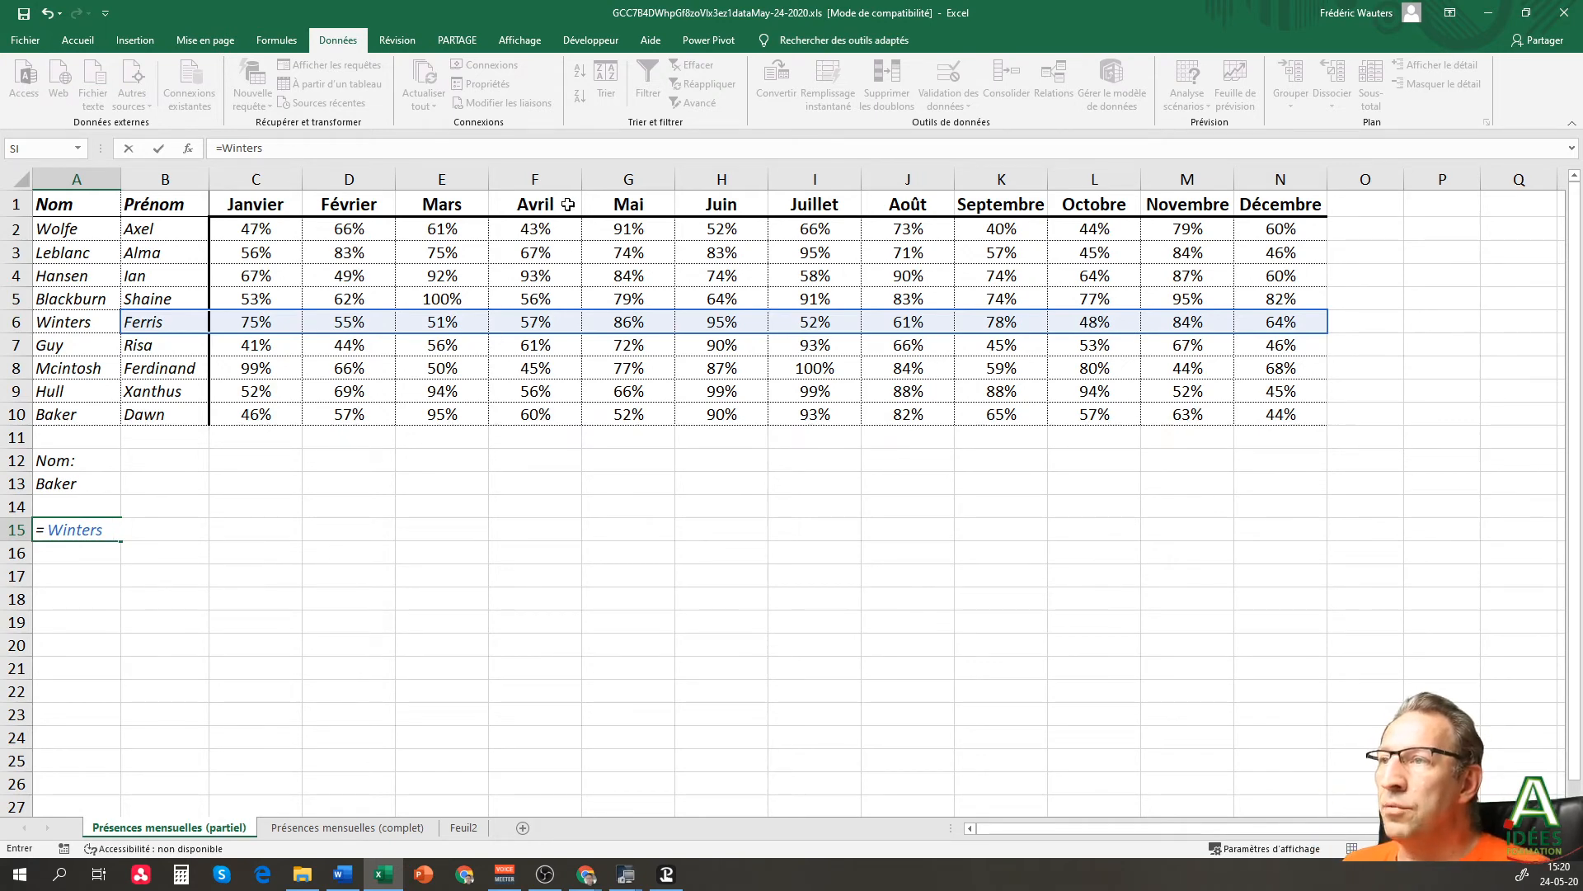
type("Avril")
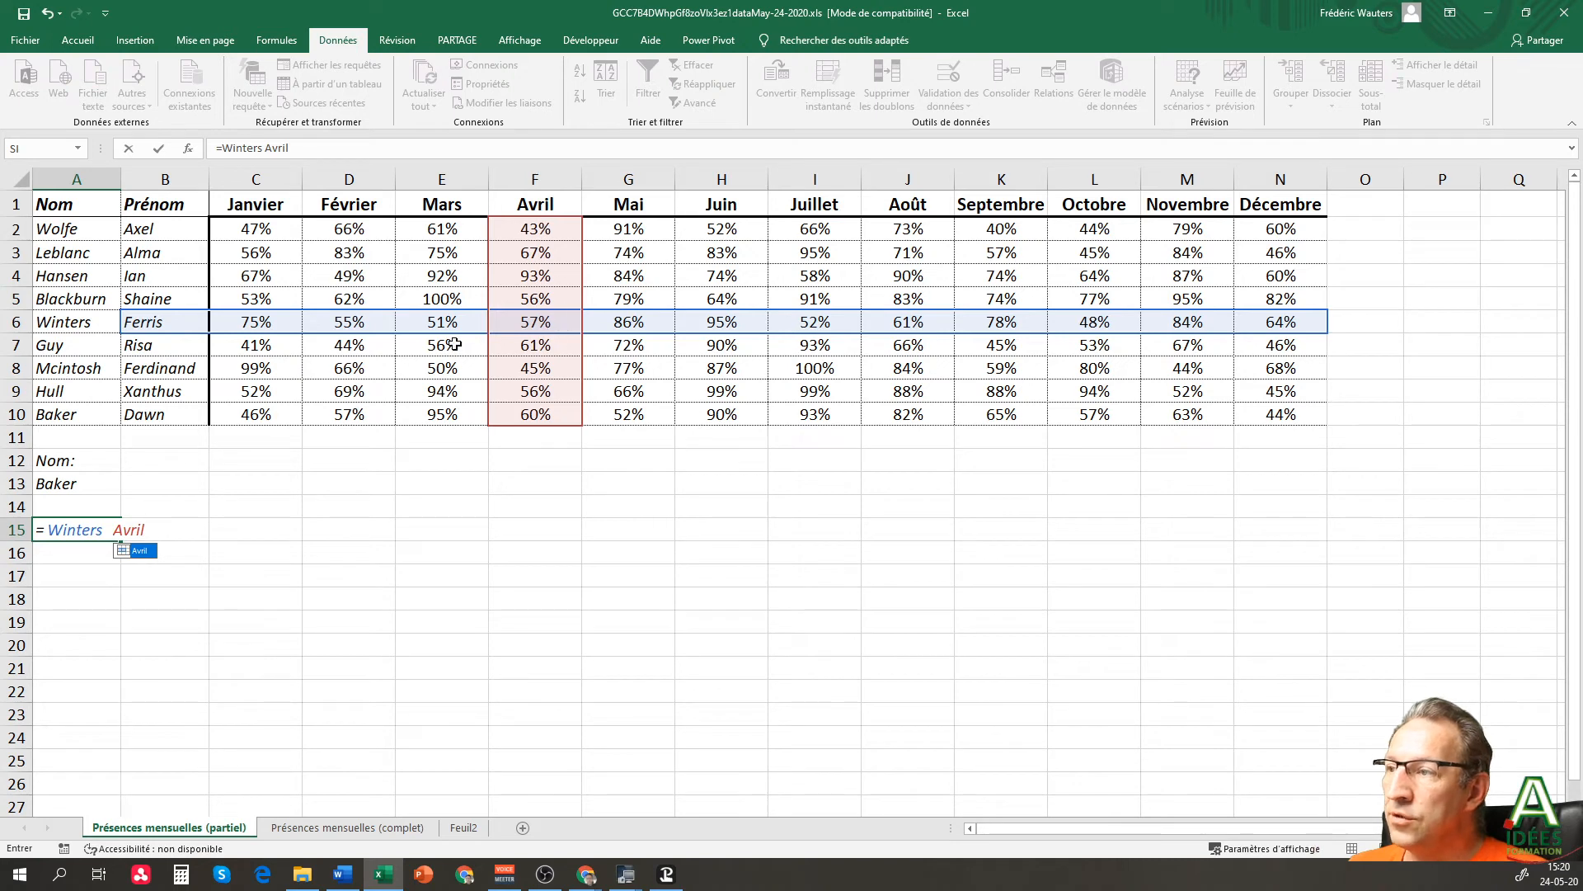
key("Return")
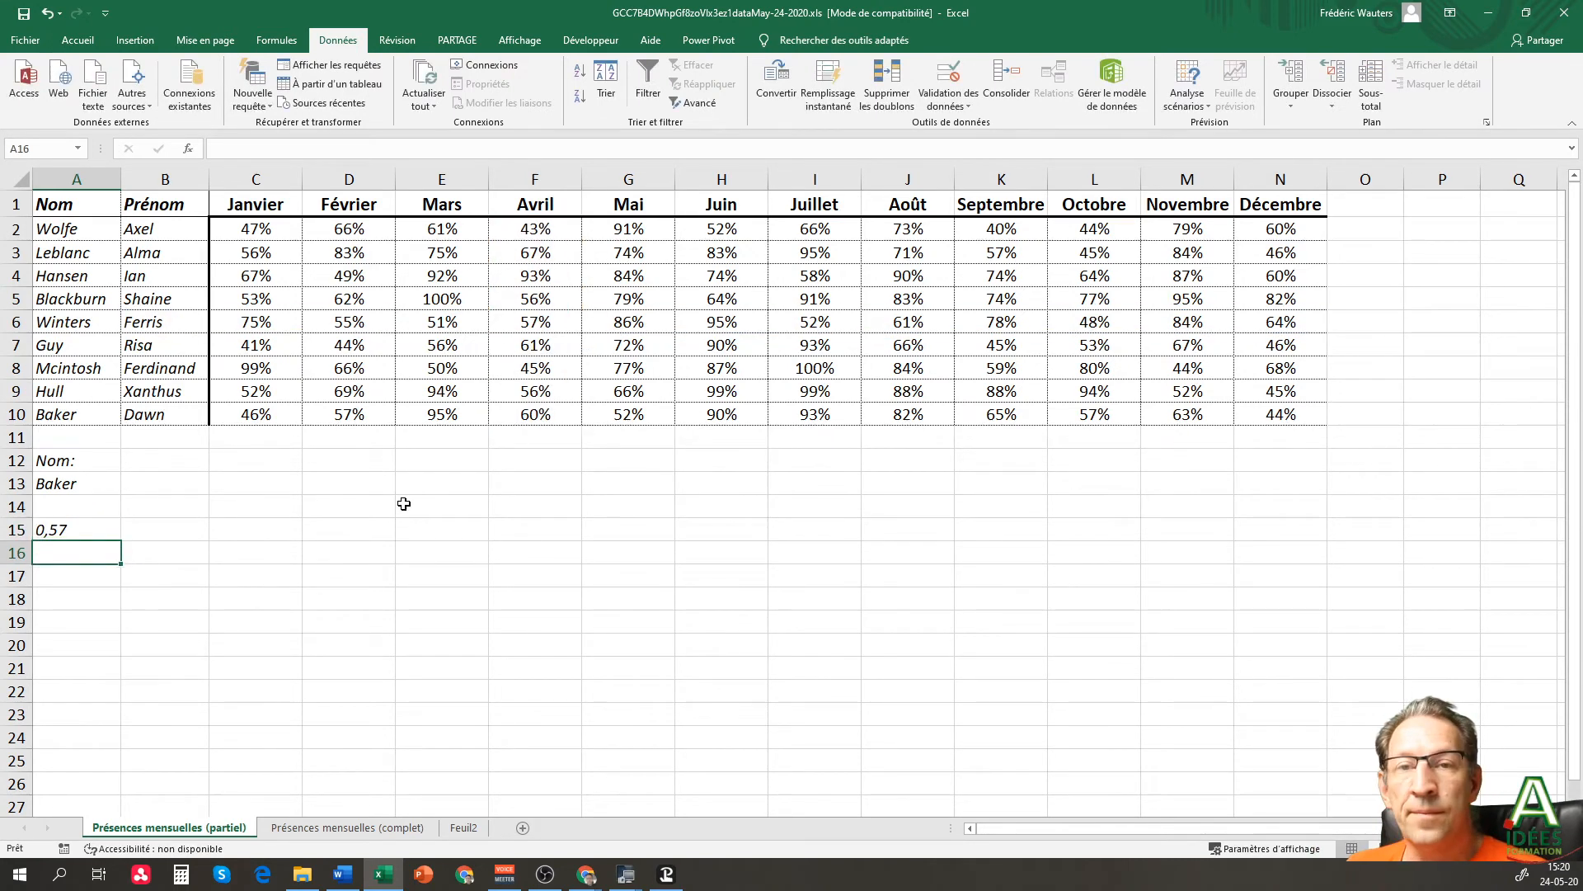
- Format cell A15 with the Pourcentage number format and no decimal places
left_click(59, 527)
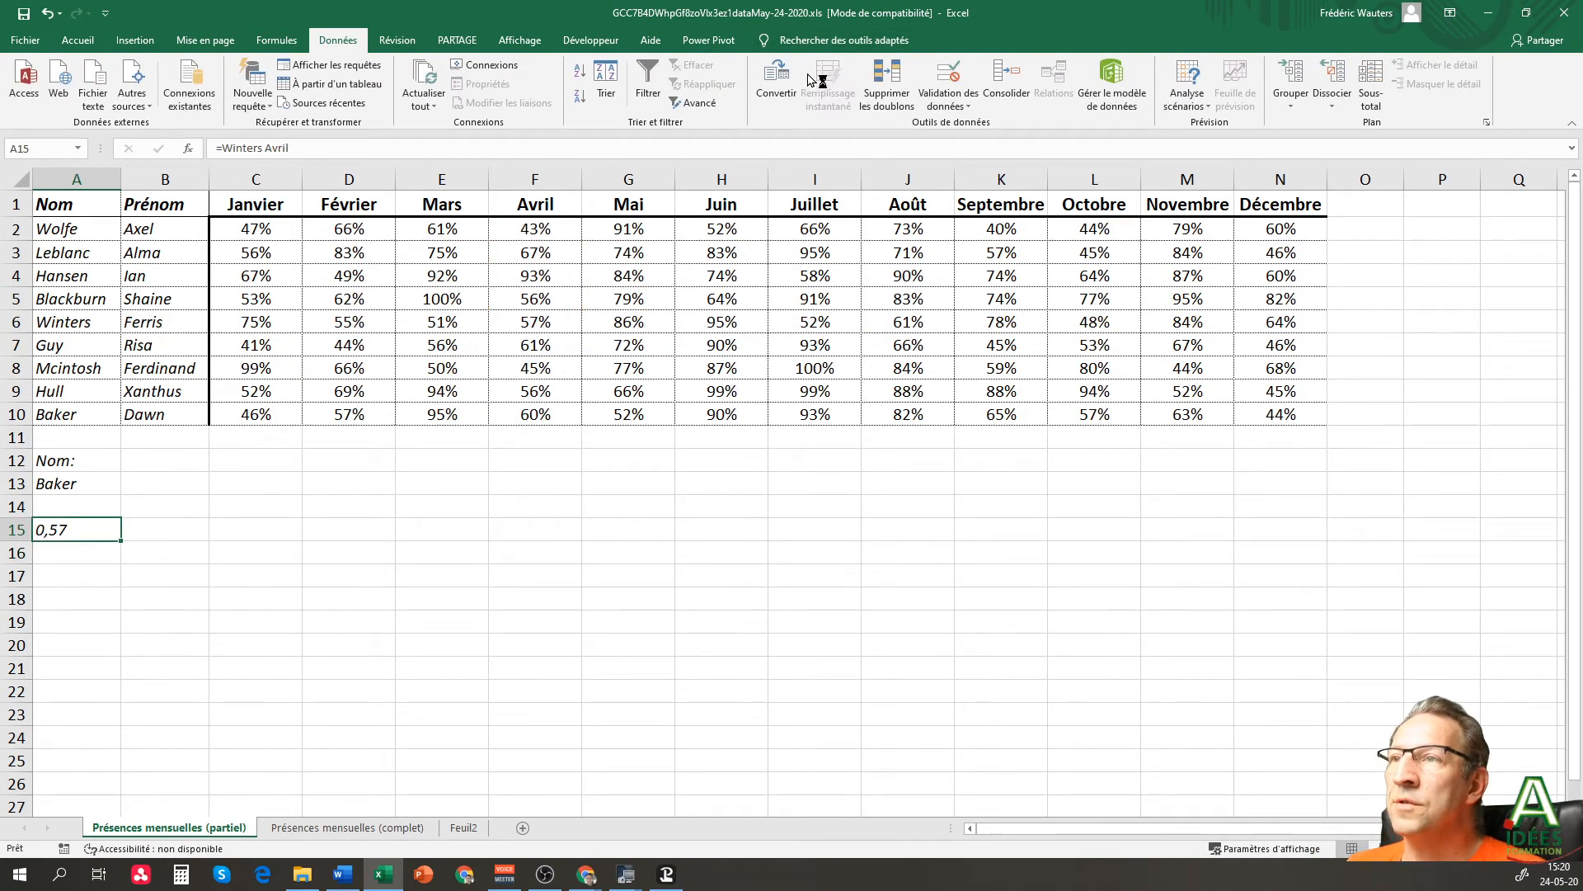
left_click(77, 40)
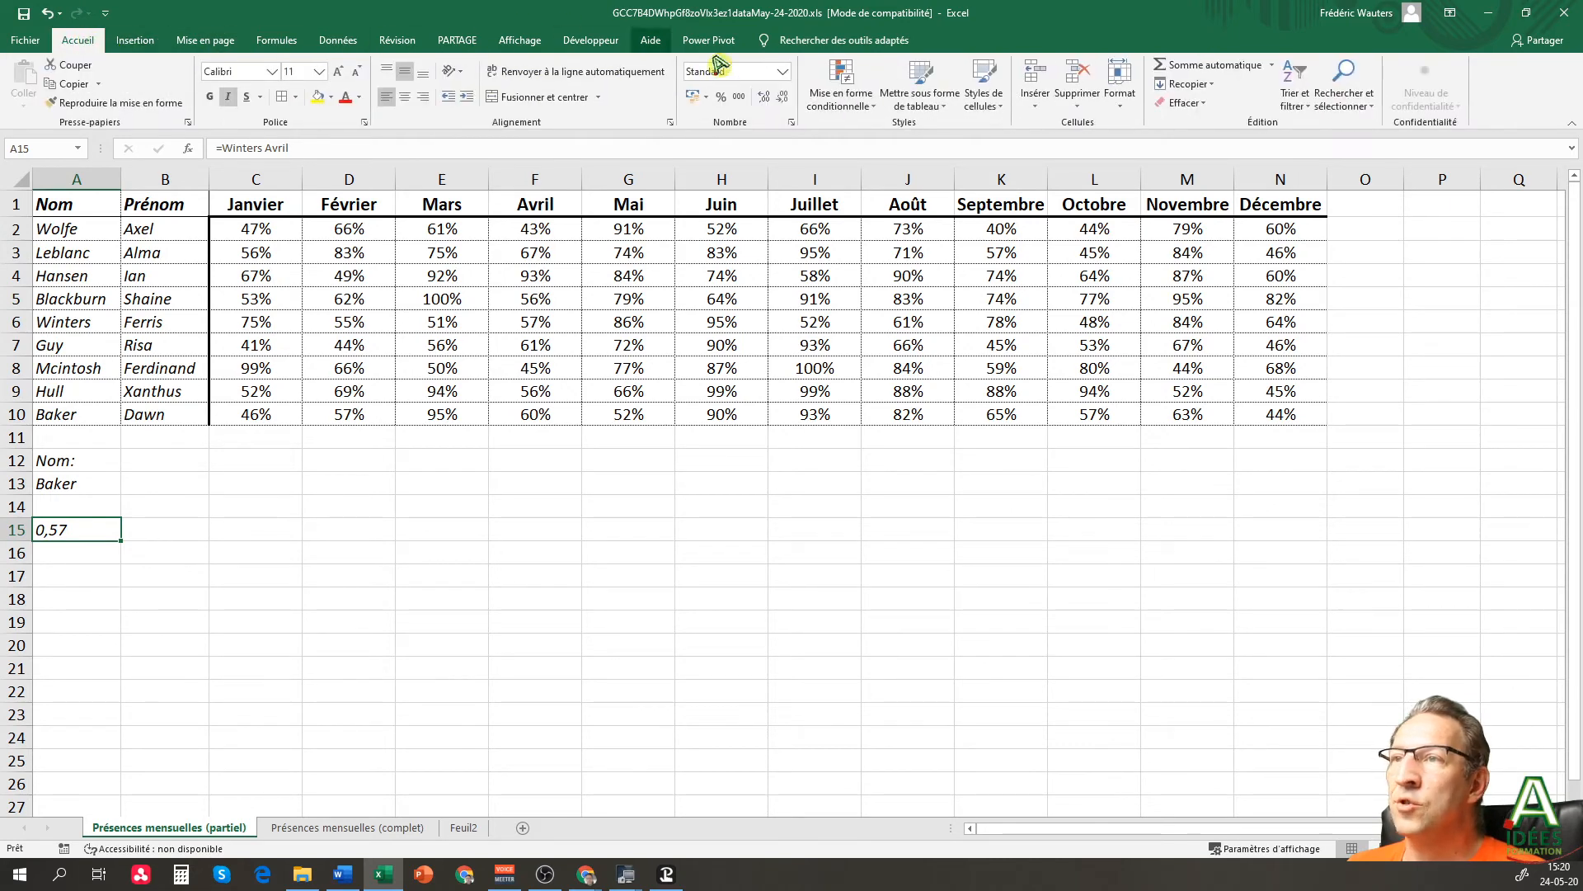
left_click(721, 97)
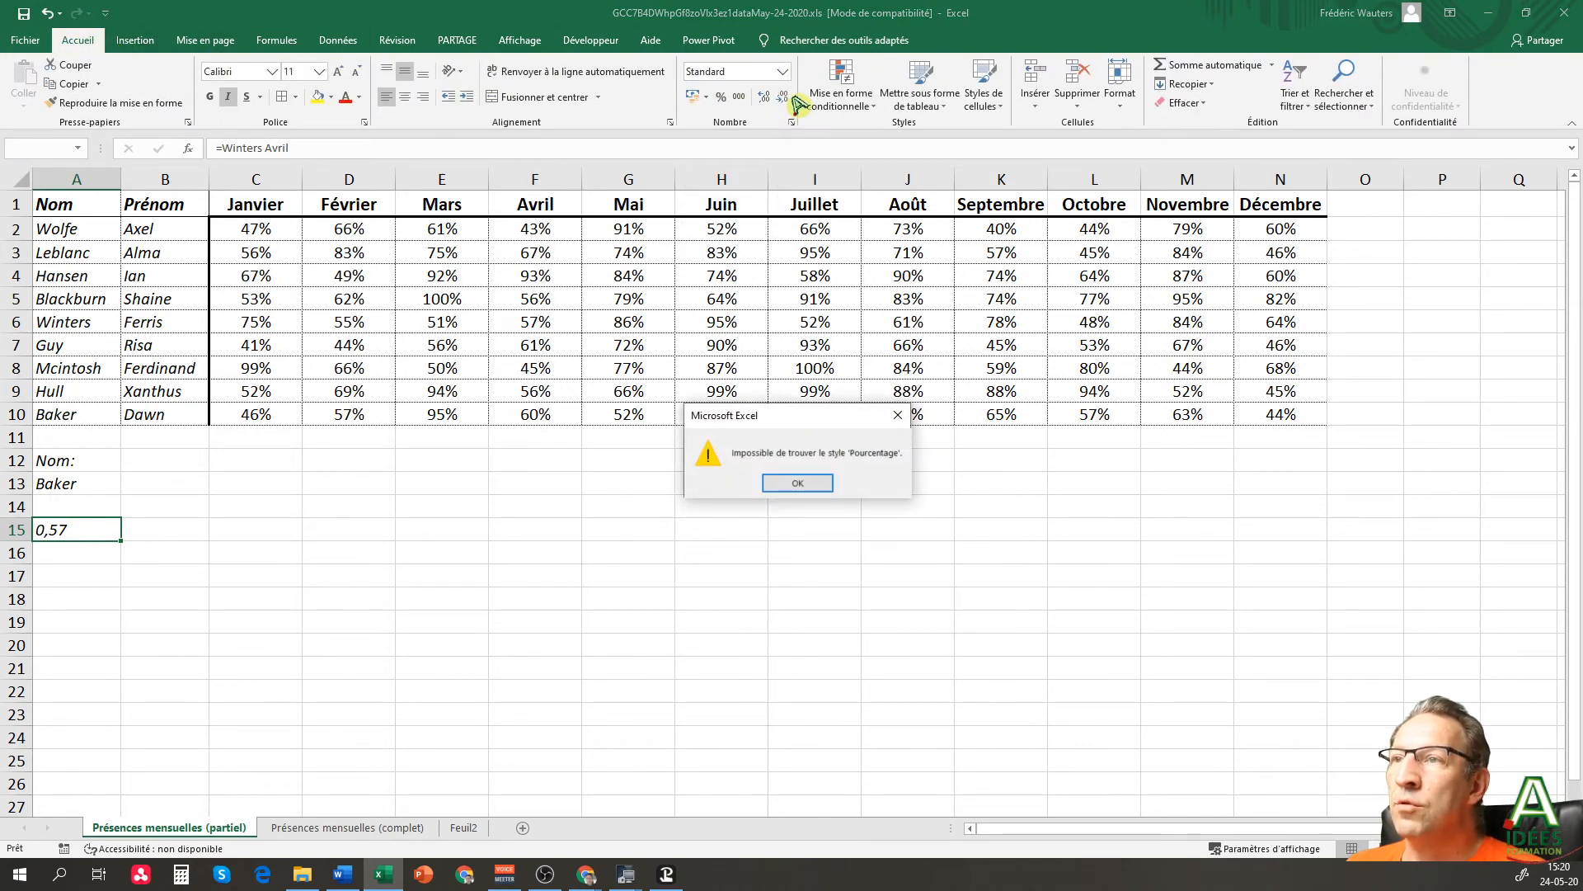
left_click(816, 483)
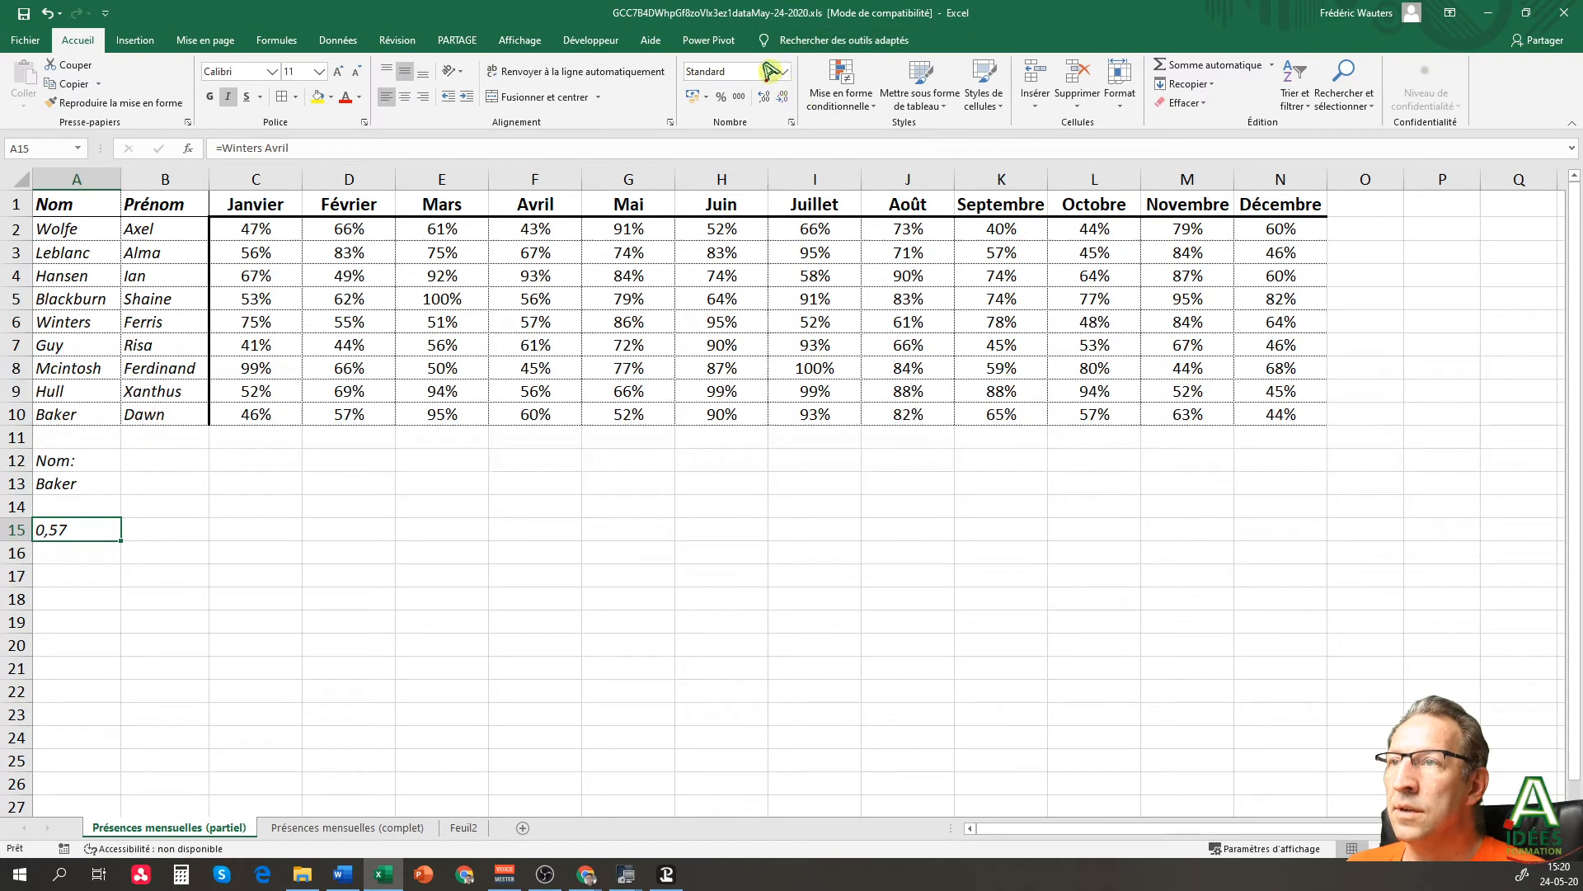
left_click(781, 71)
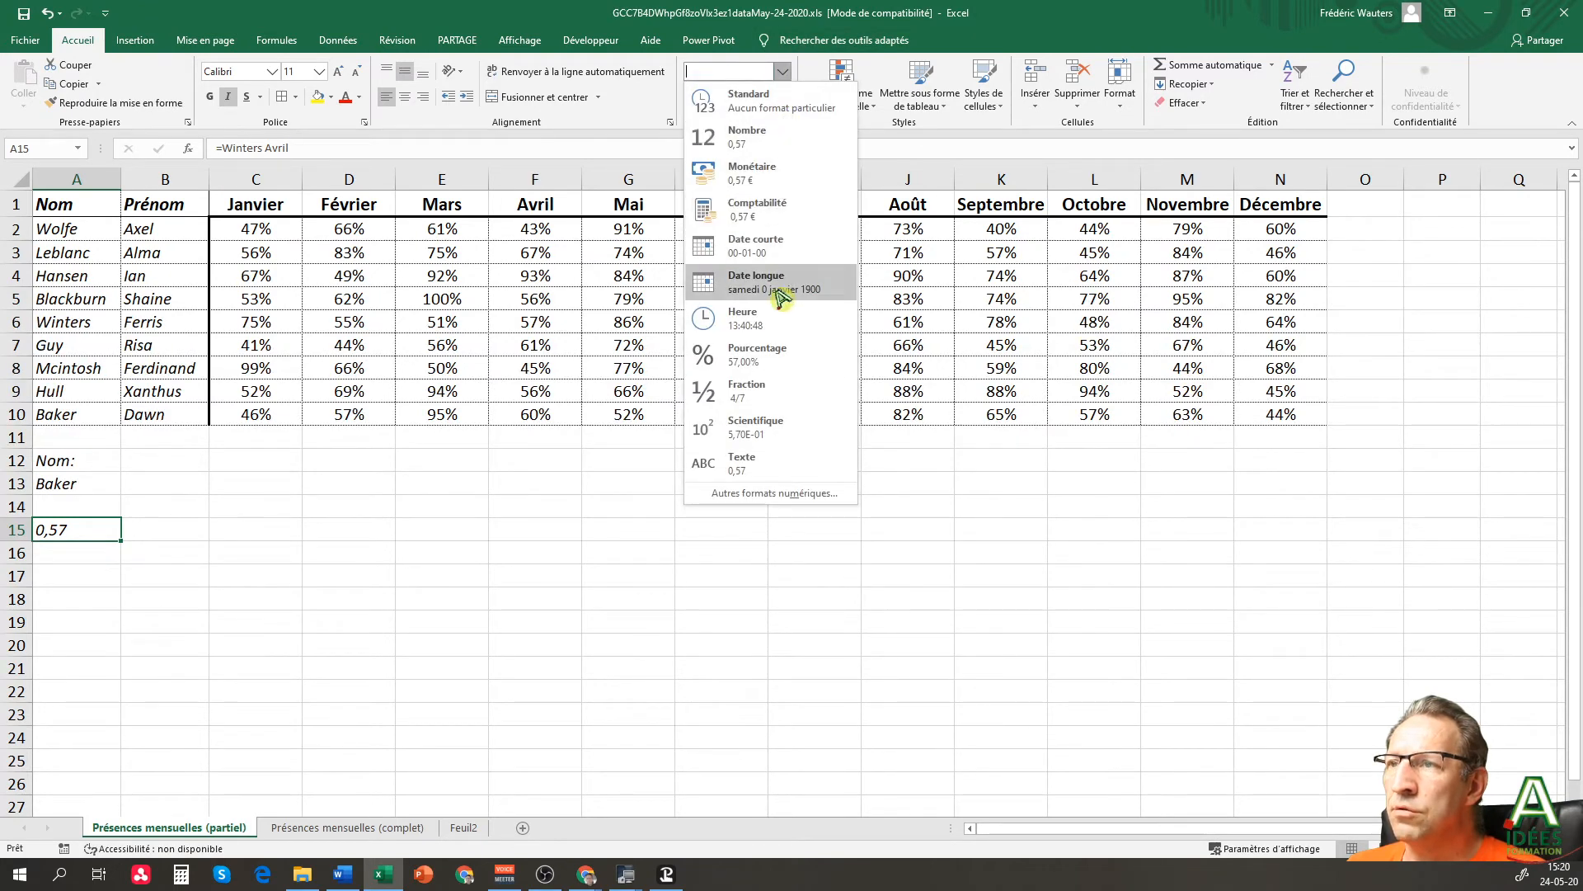
left_click(770, 354)
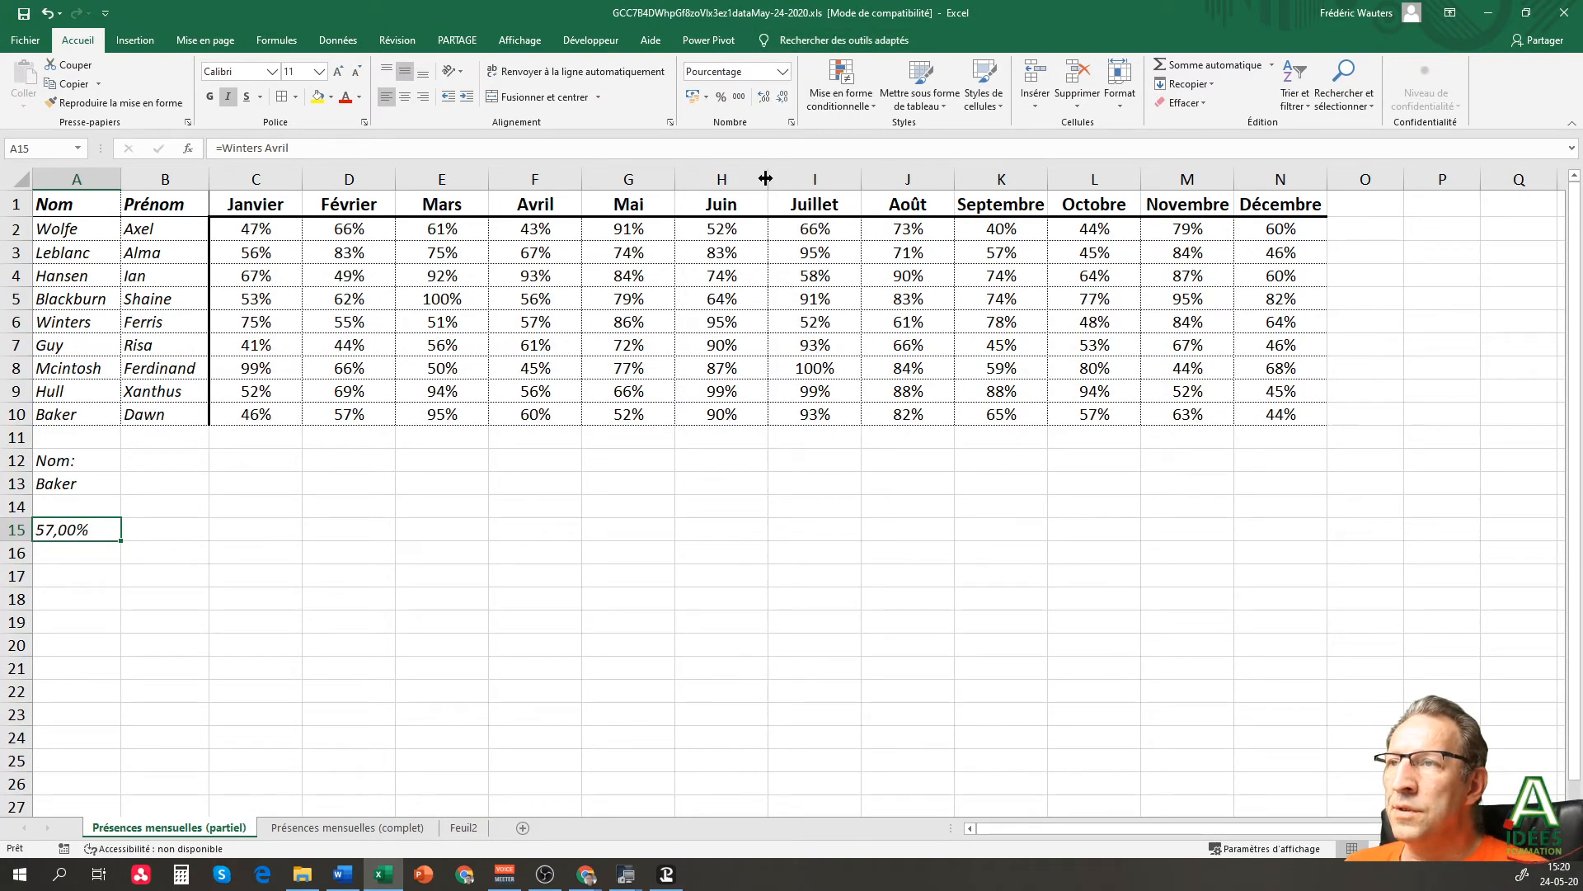
left_click(784, 96)
left_click(786, 98)
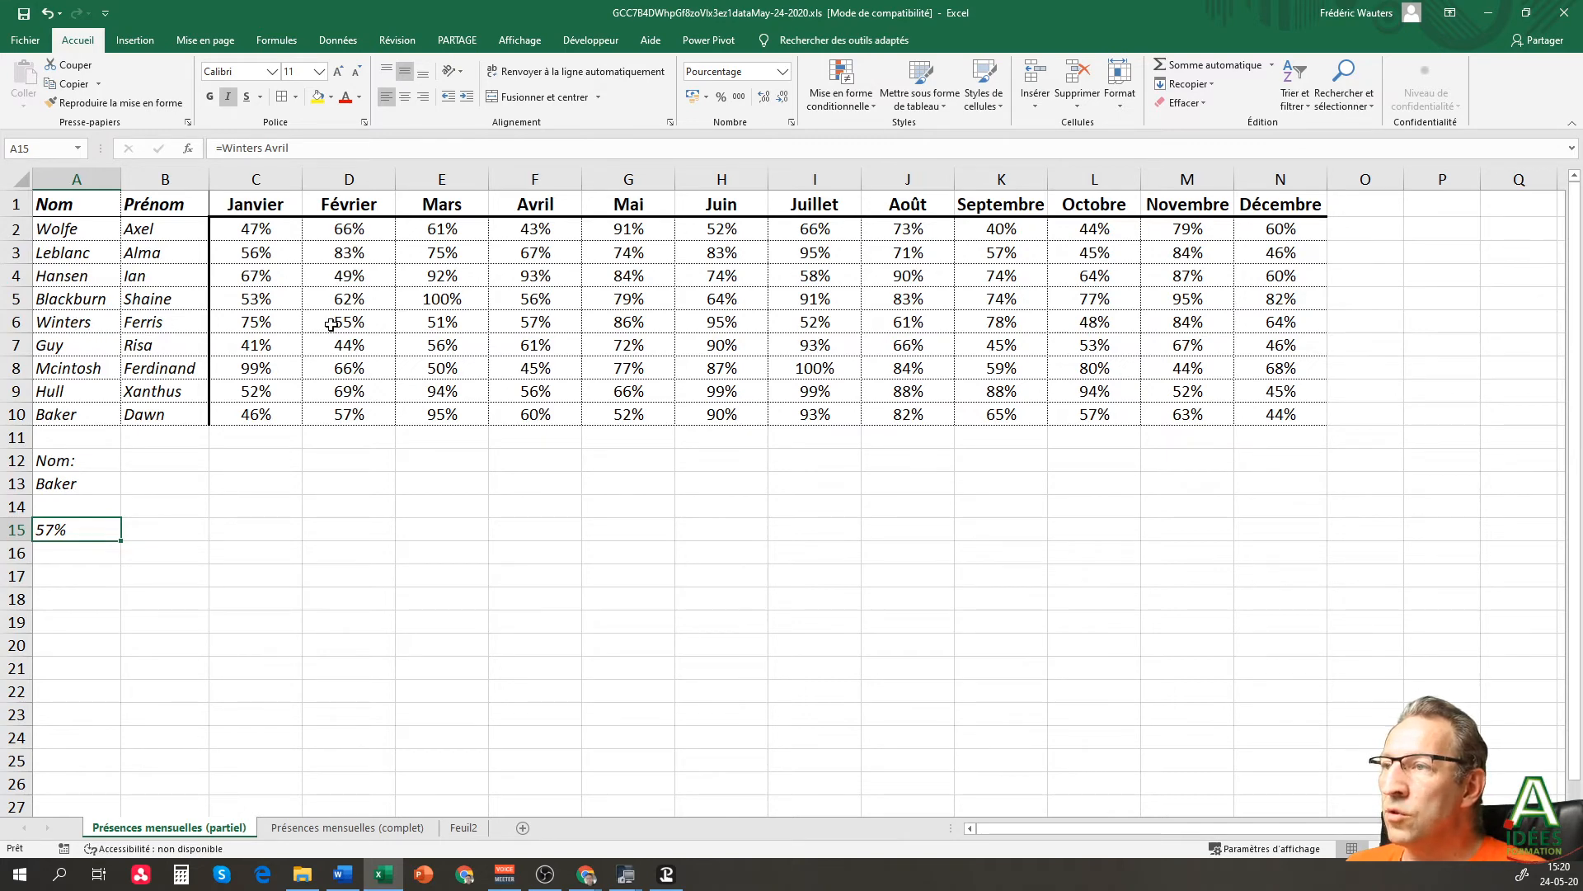
- Examine which named ranges the intersection formula in cell A15 refers to
left_click(390, 151)
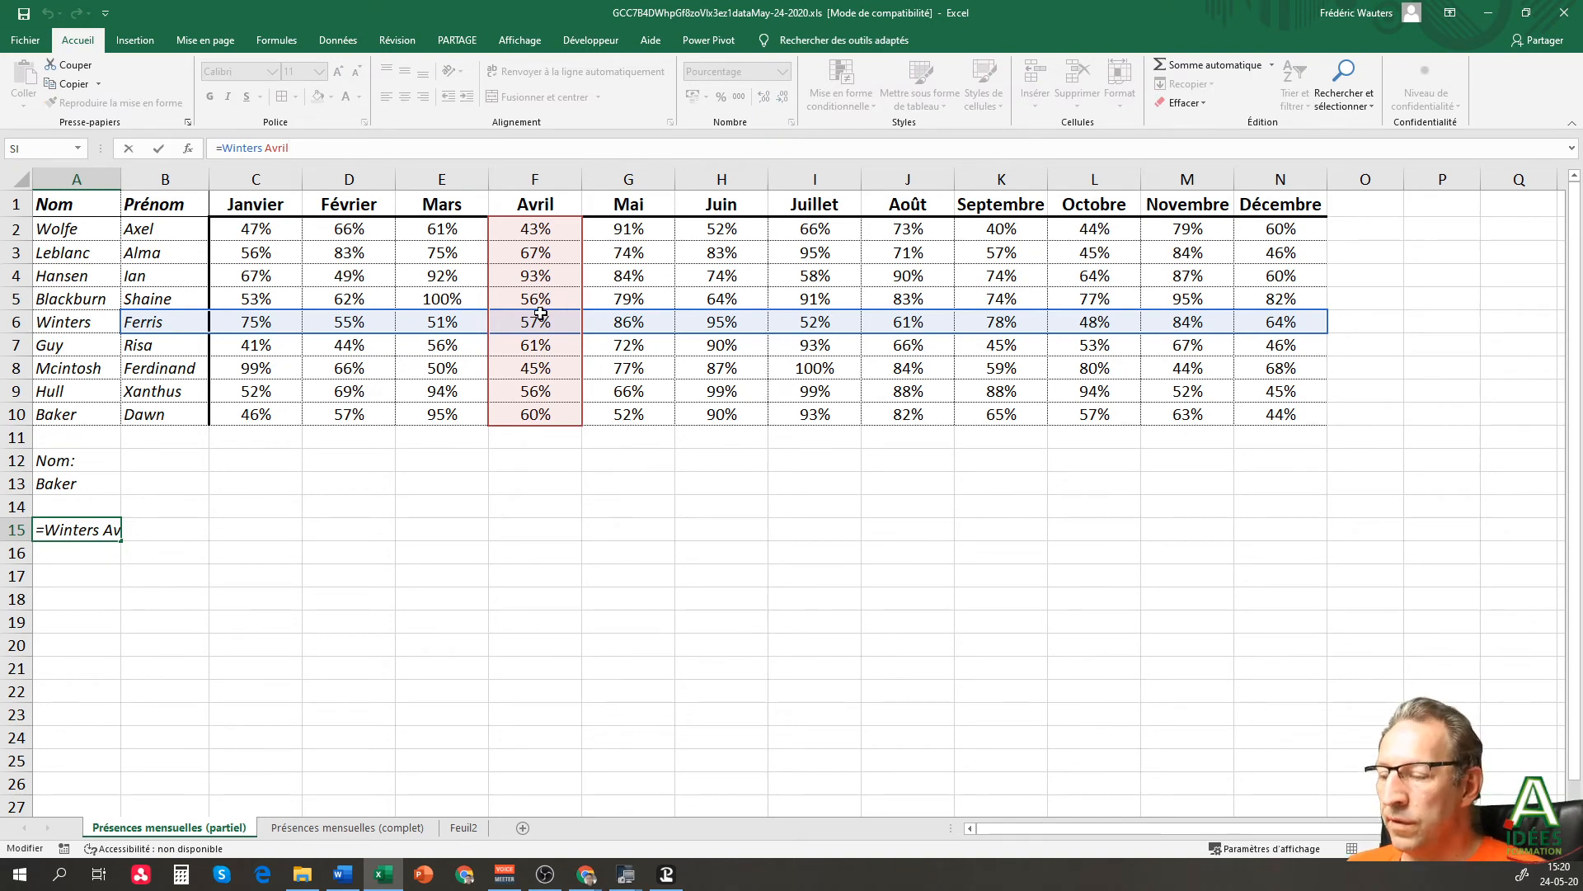
key("ctrl+Return")
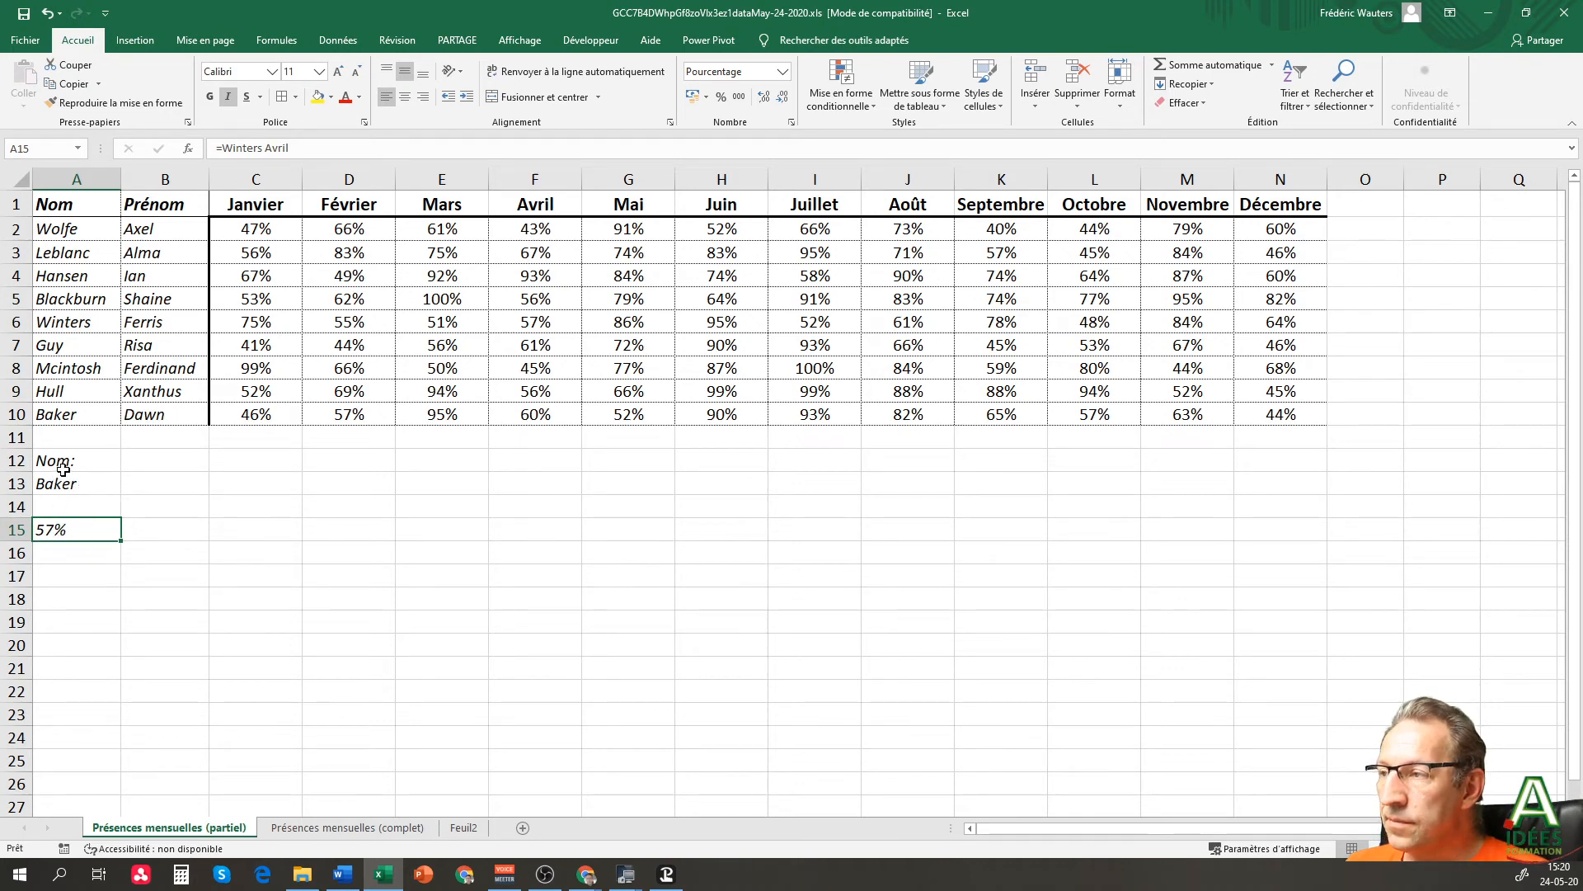
left_click(171, 463)
left_click(178, 484)
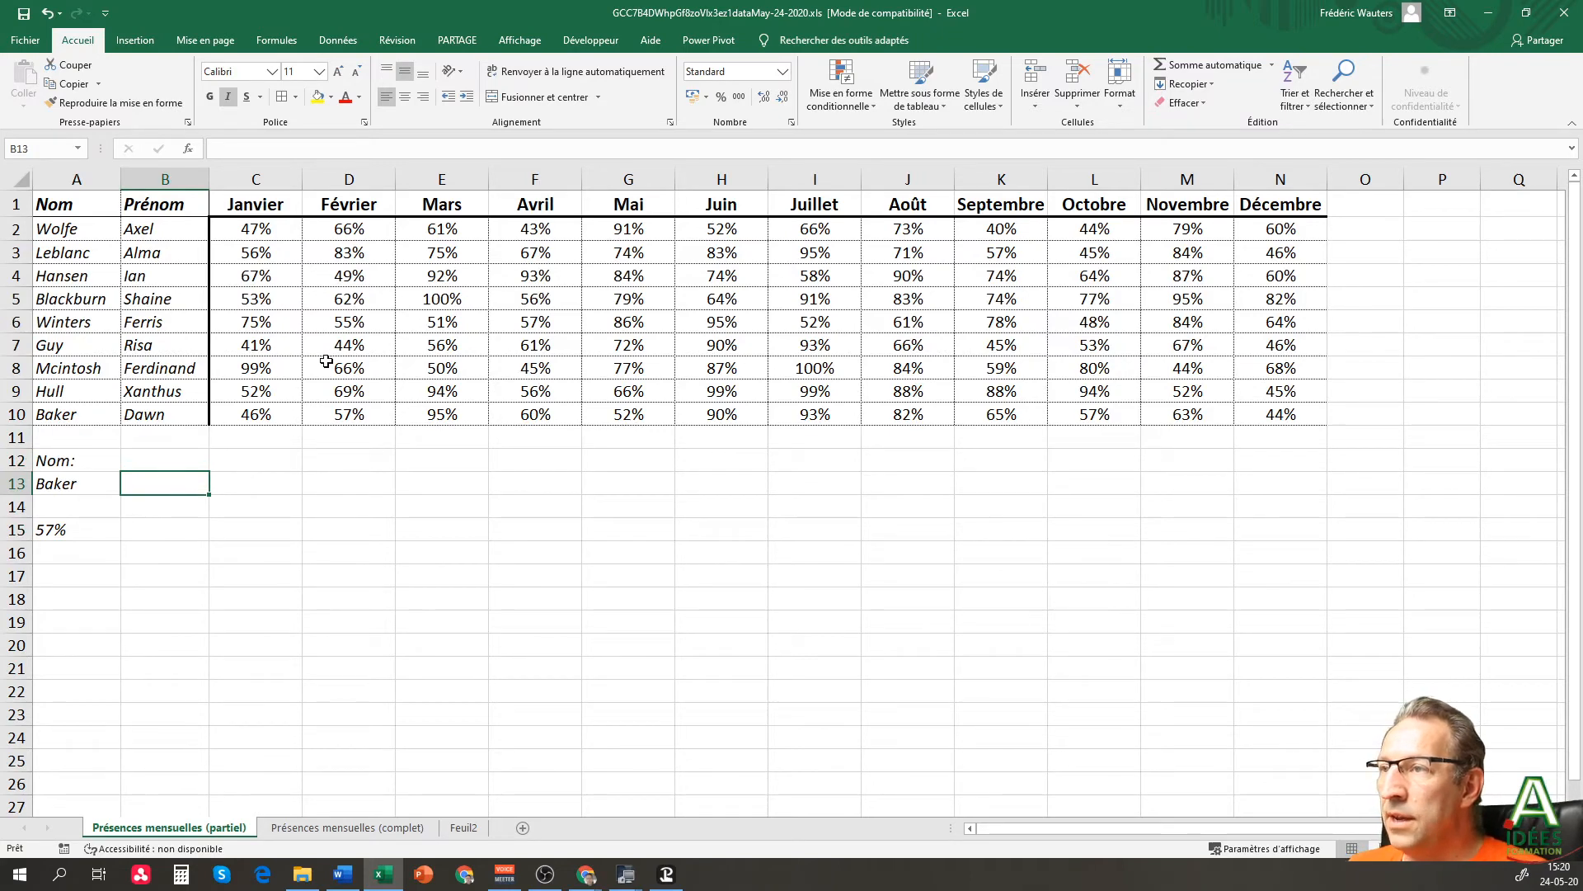
- Try the intersection formula =A13 Avril in cell B13, referring directly to the cell holding the chosen surname
left_click(78, 483)
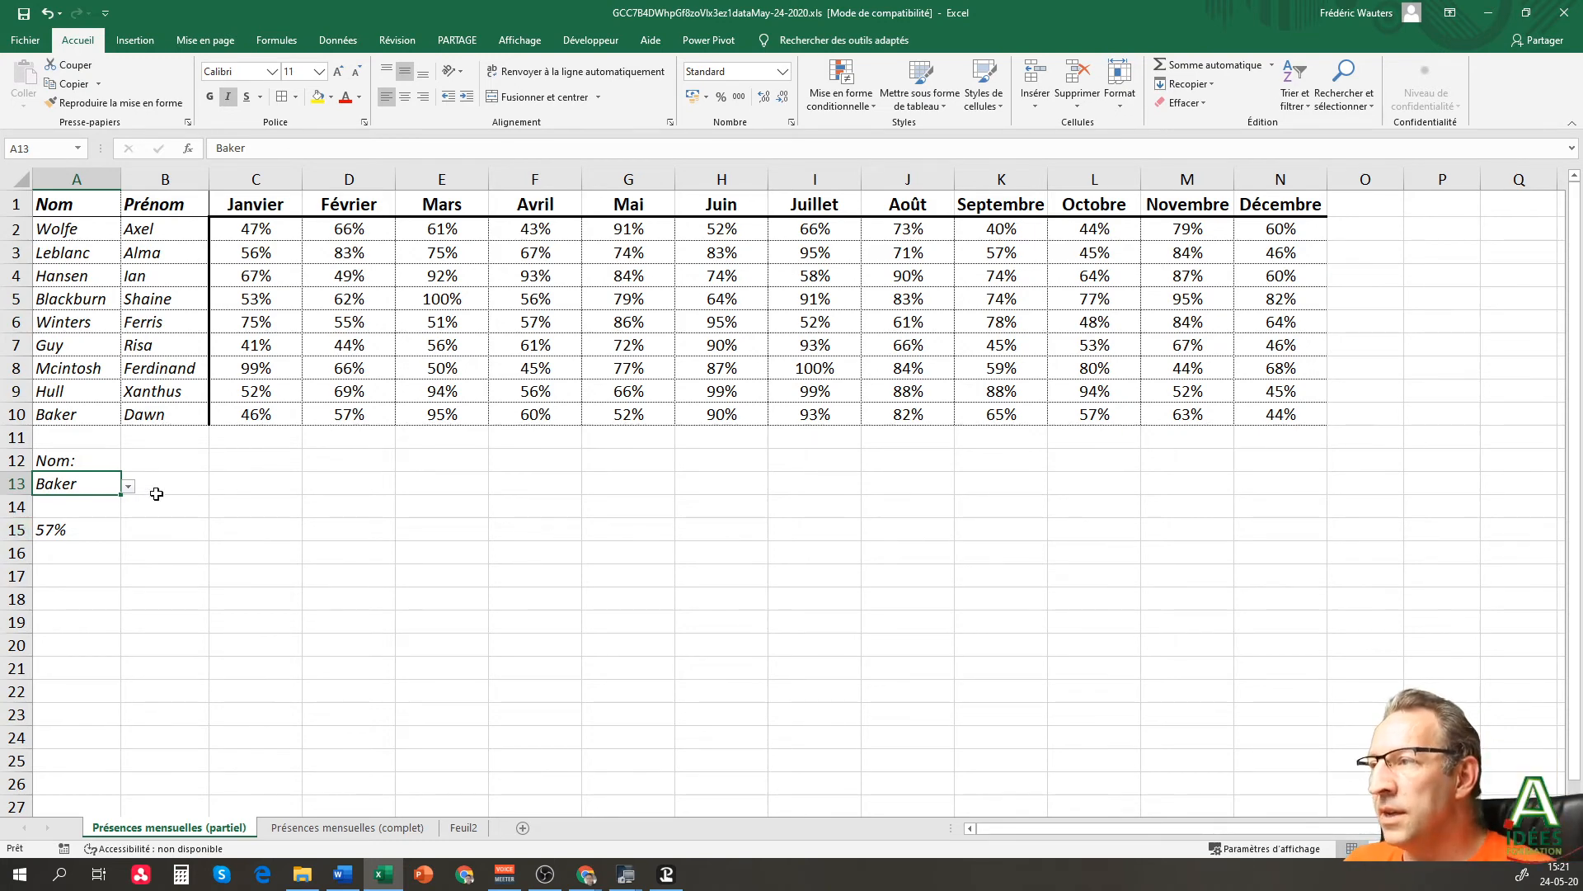
left_click(181, 485)
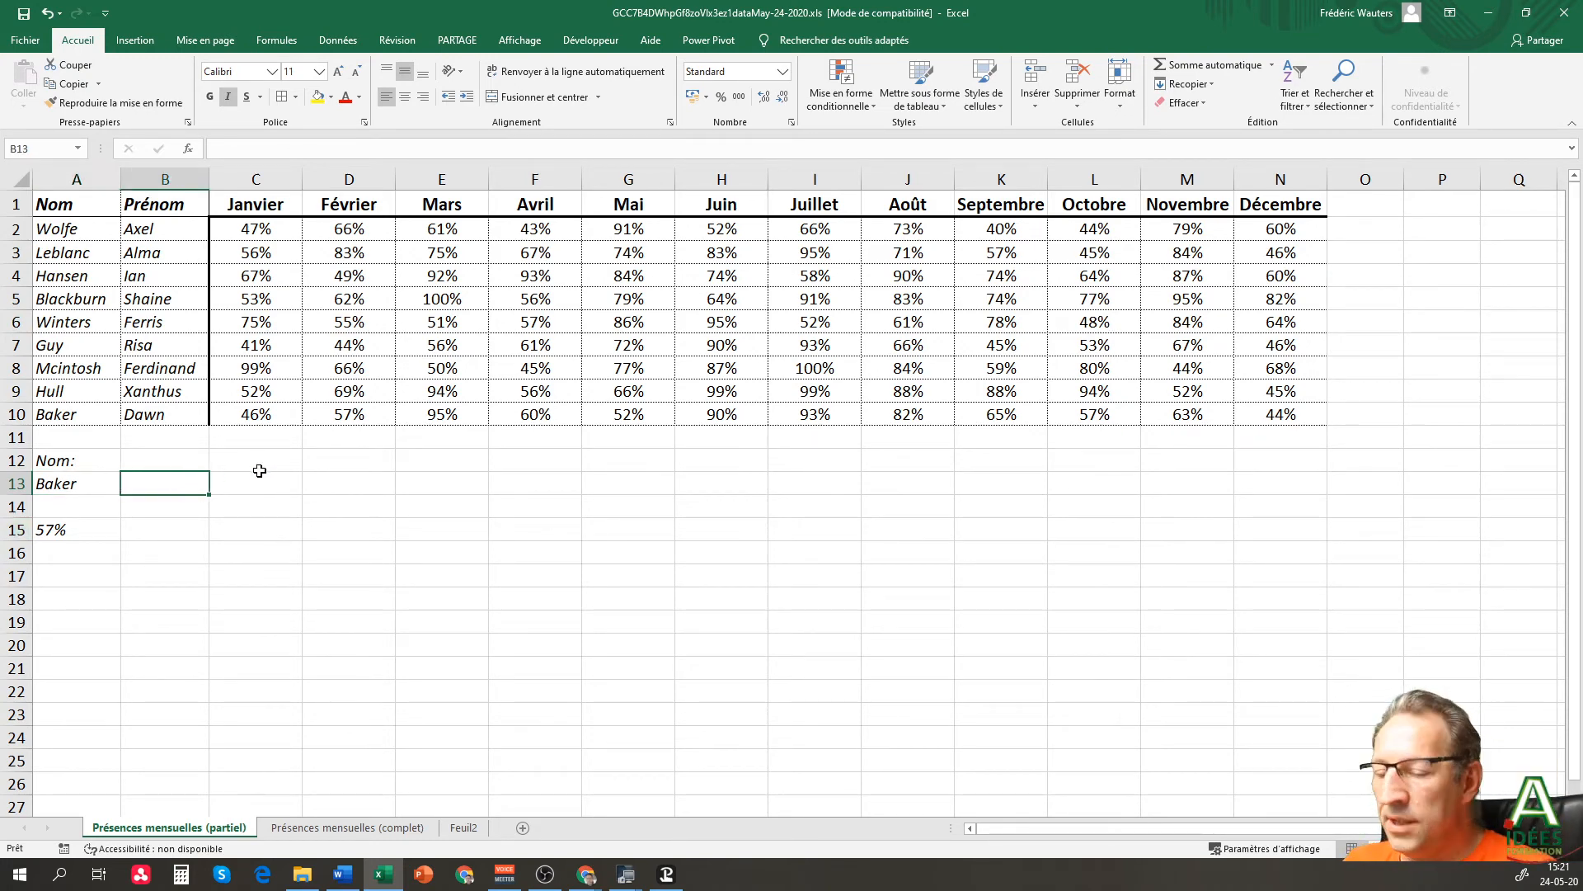
type("=")
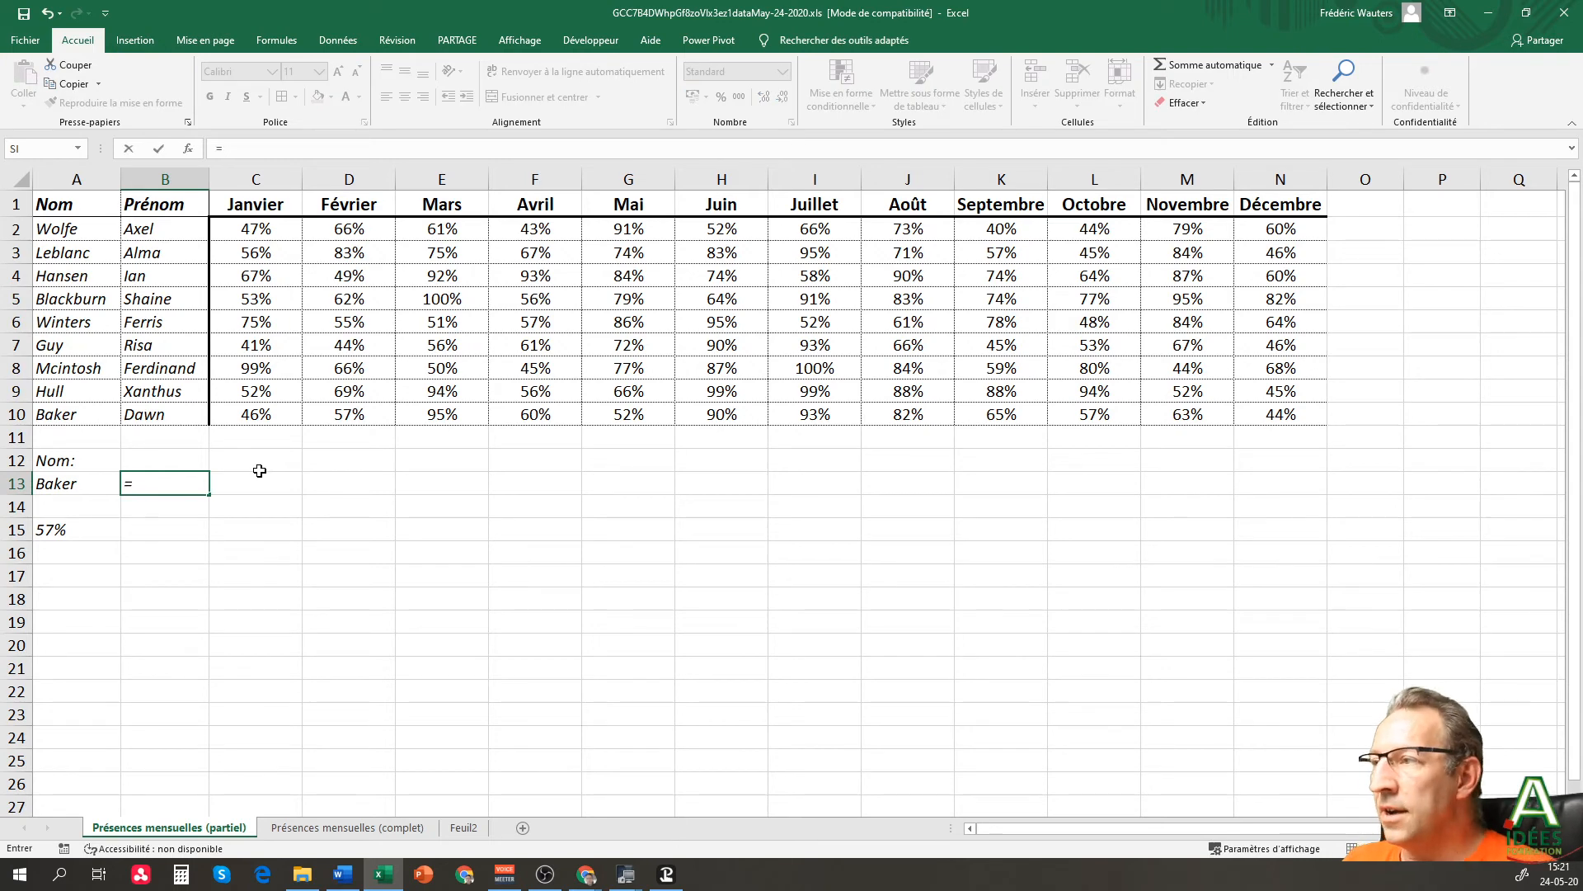
left_click(63, 490)
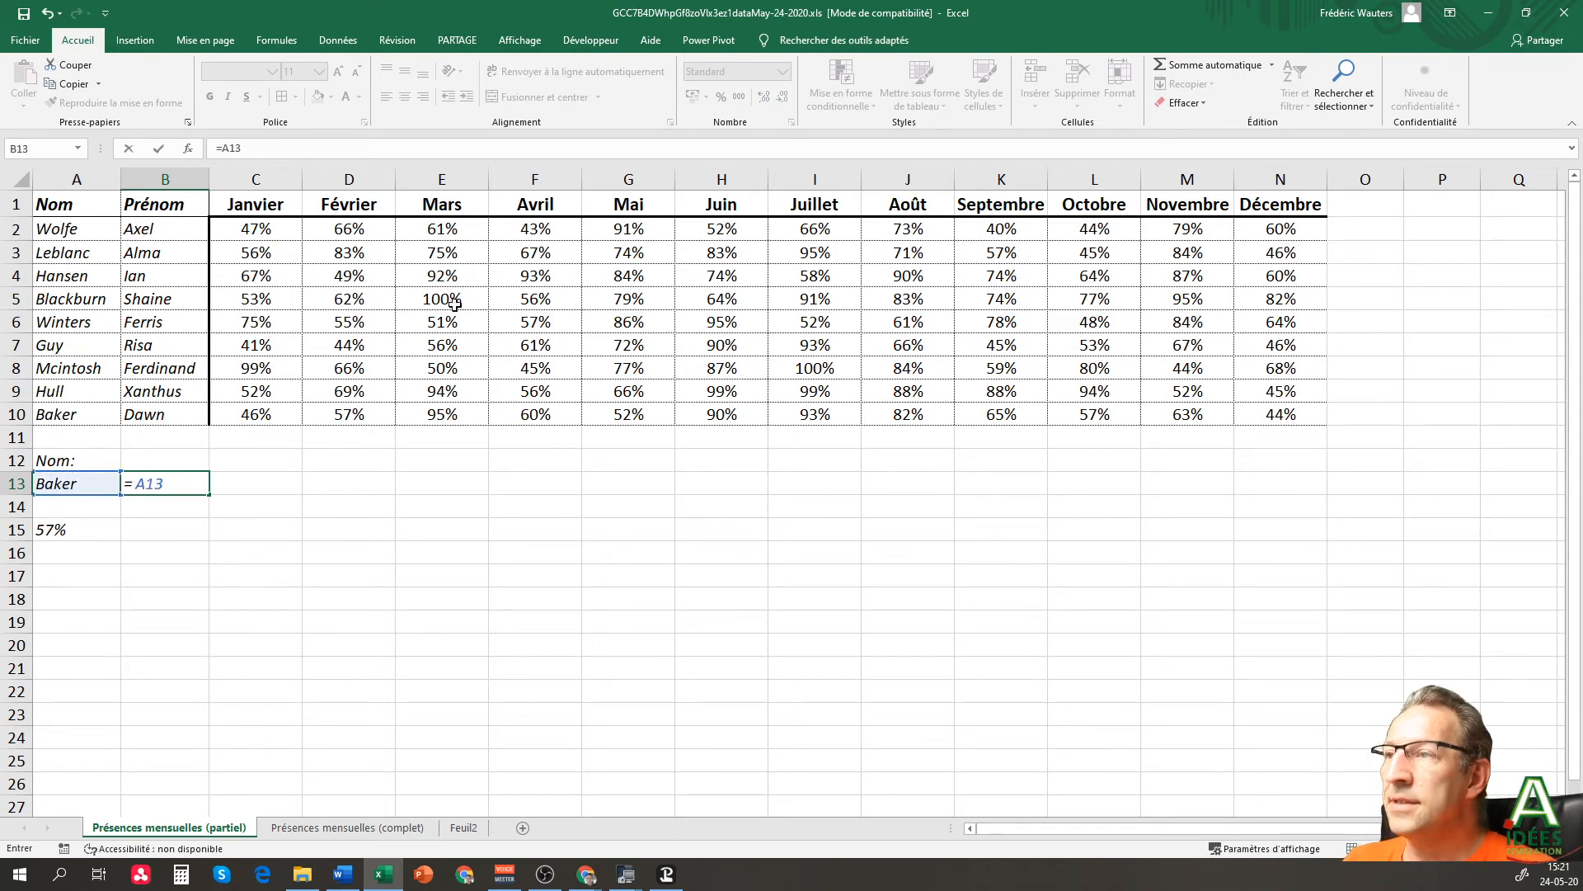
type("Avril")
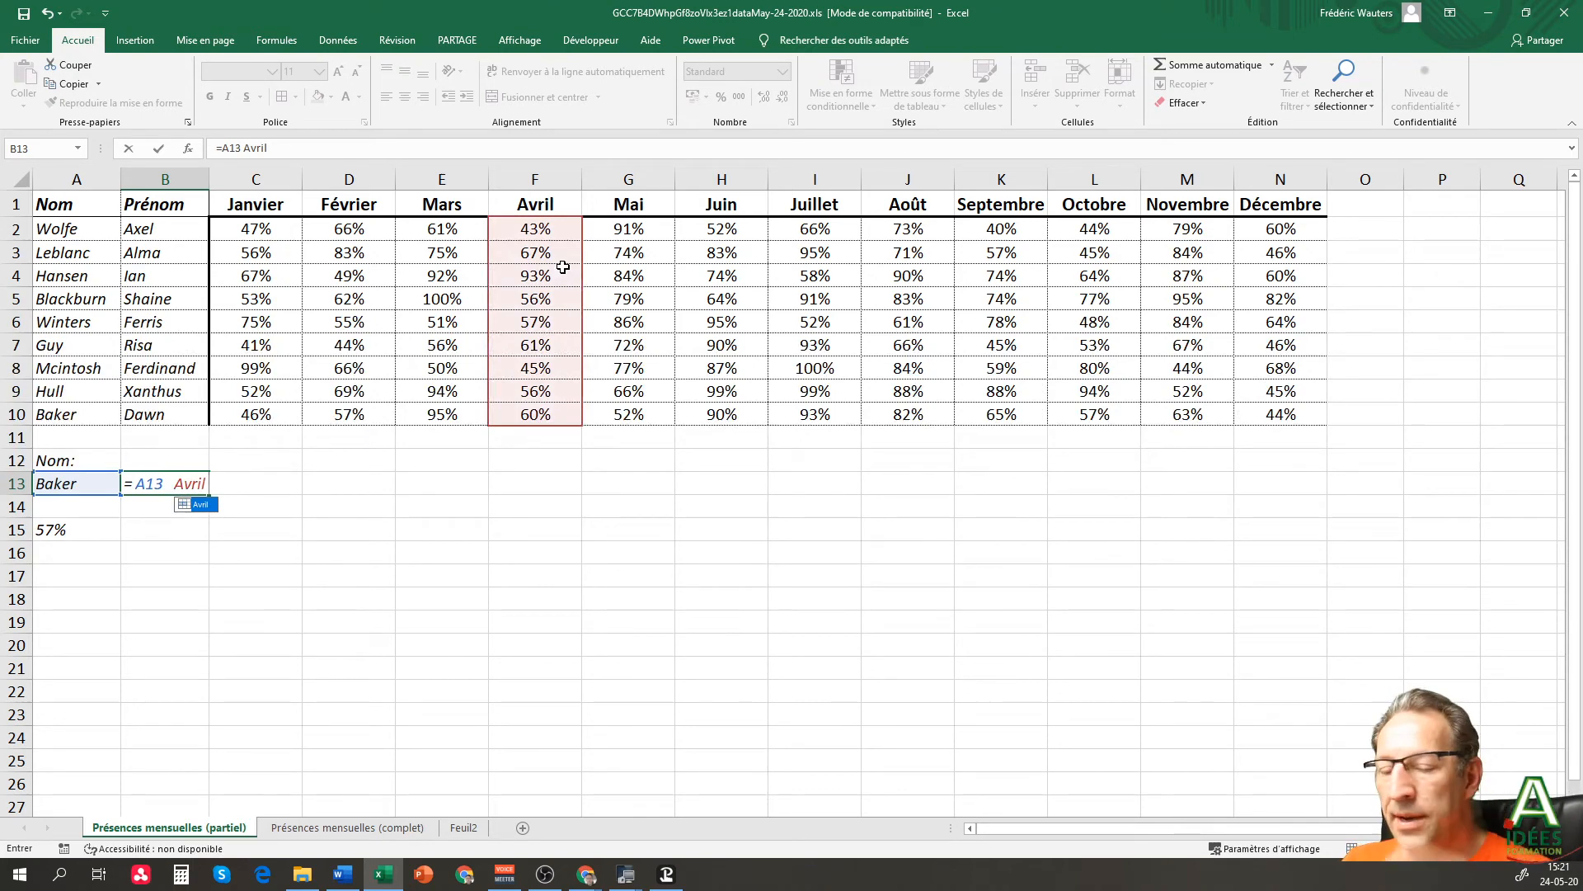
key("Return")
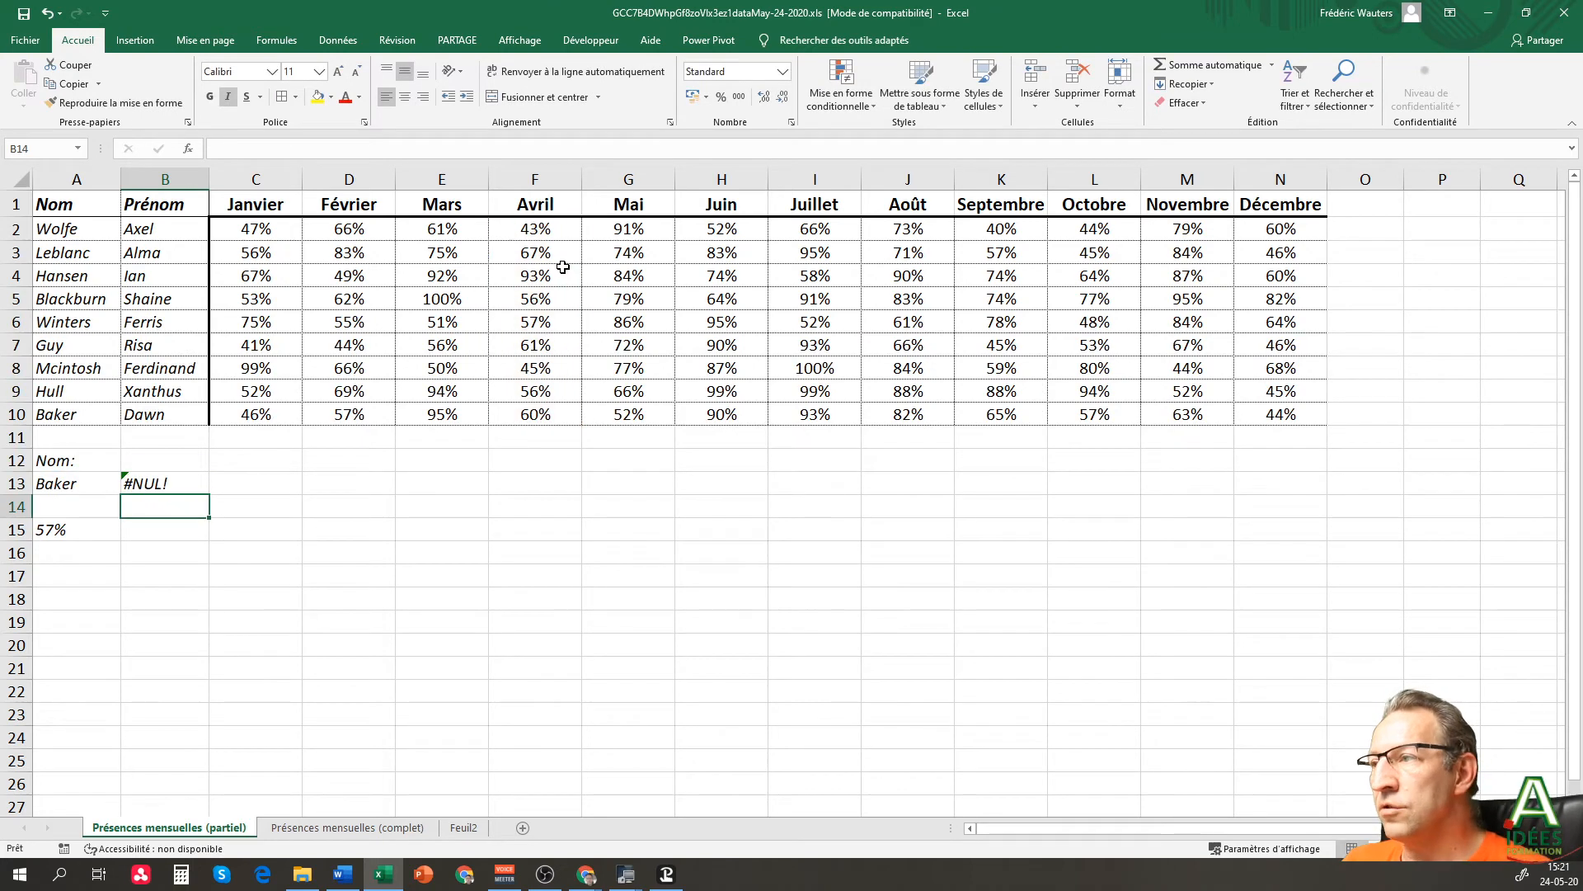
- Replace the formula in cell B13 with =INDIRECT(A13) Avril, intersecting the chosen surname's range with the Avril range
left_click(71, 532)
left_click(145, 484)
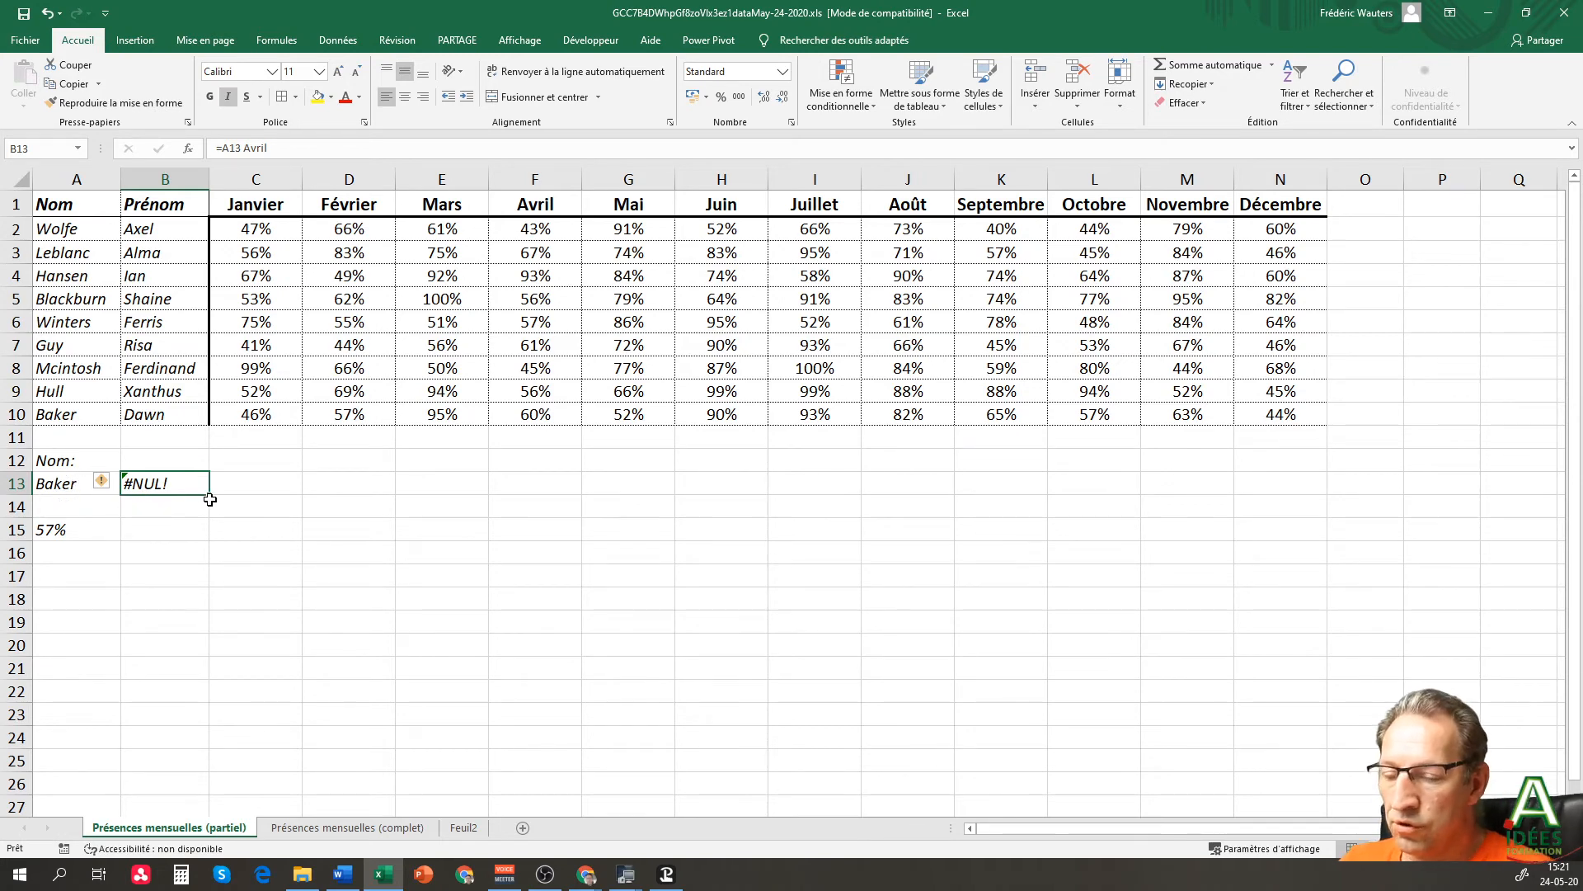
type("=i")
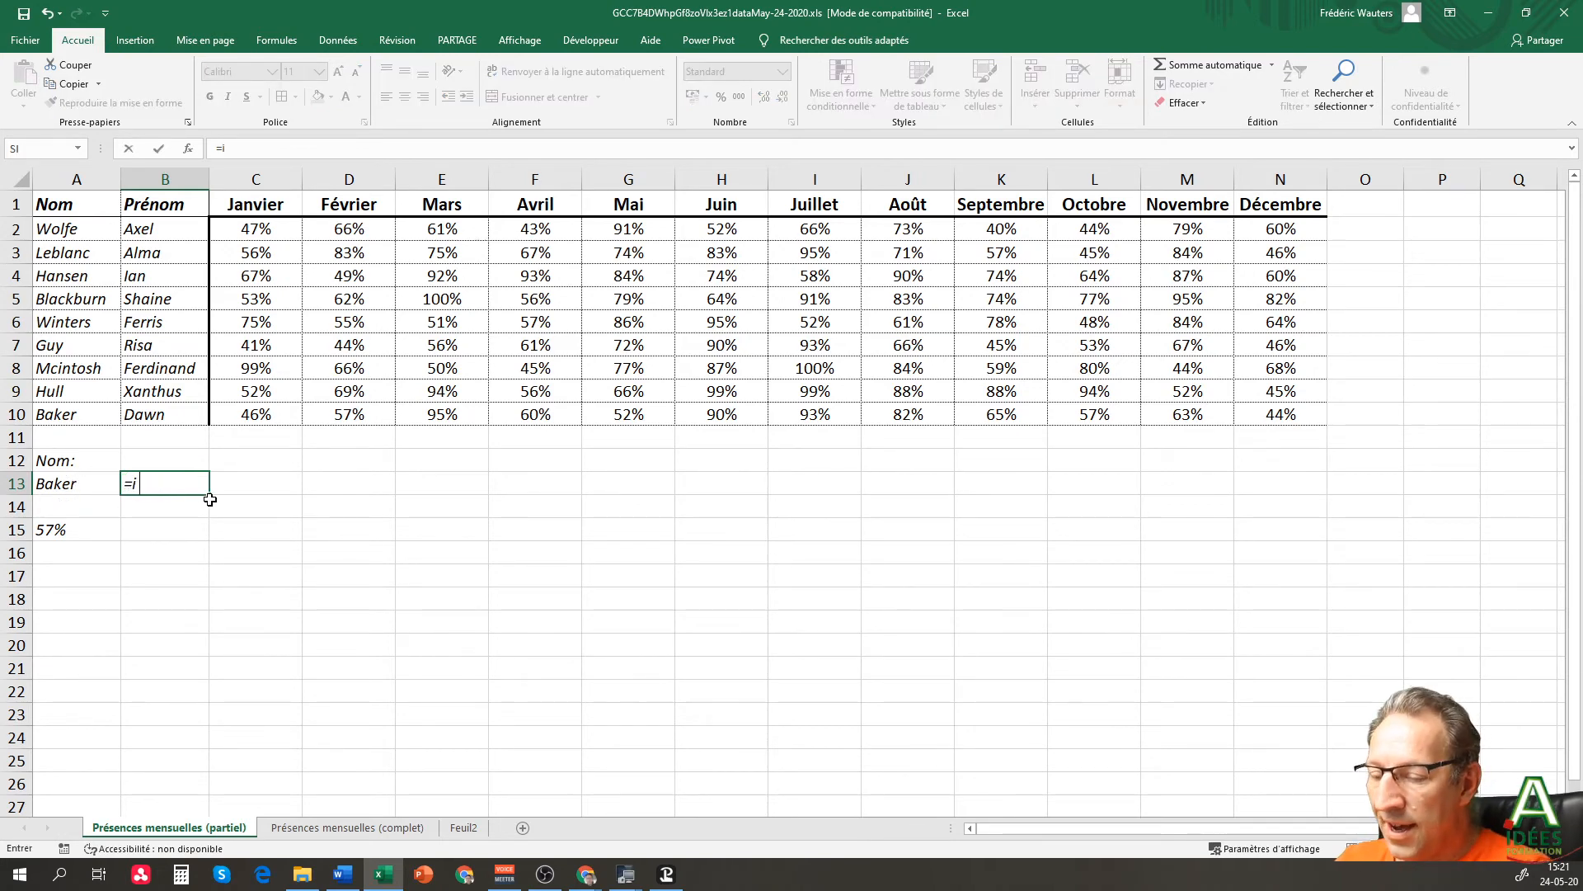
type("ndirect")
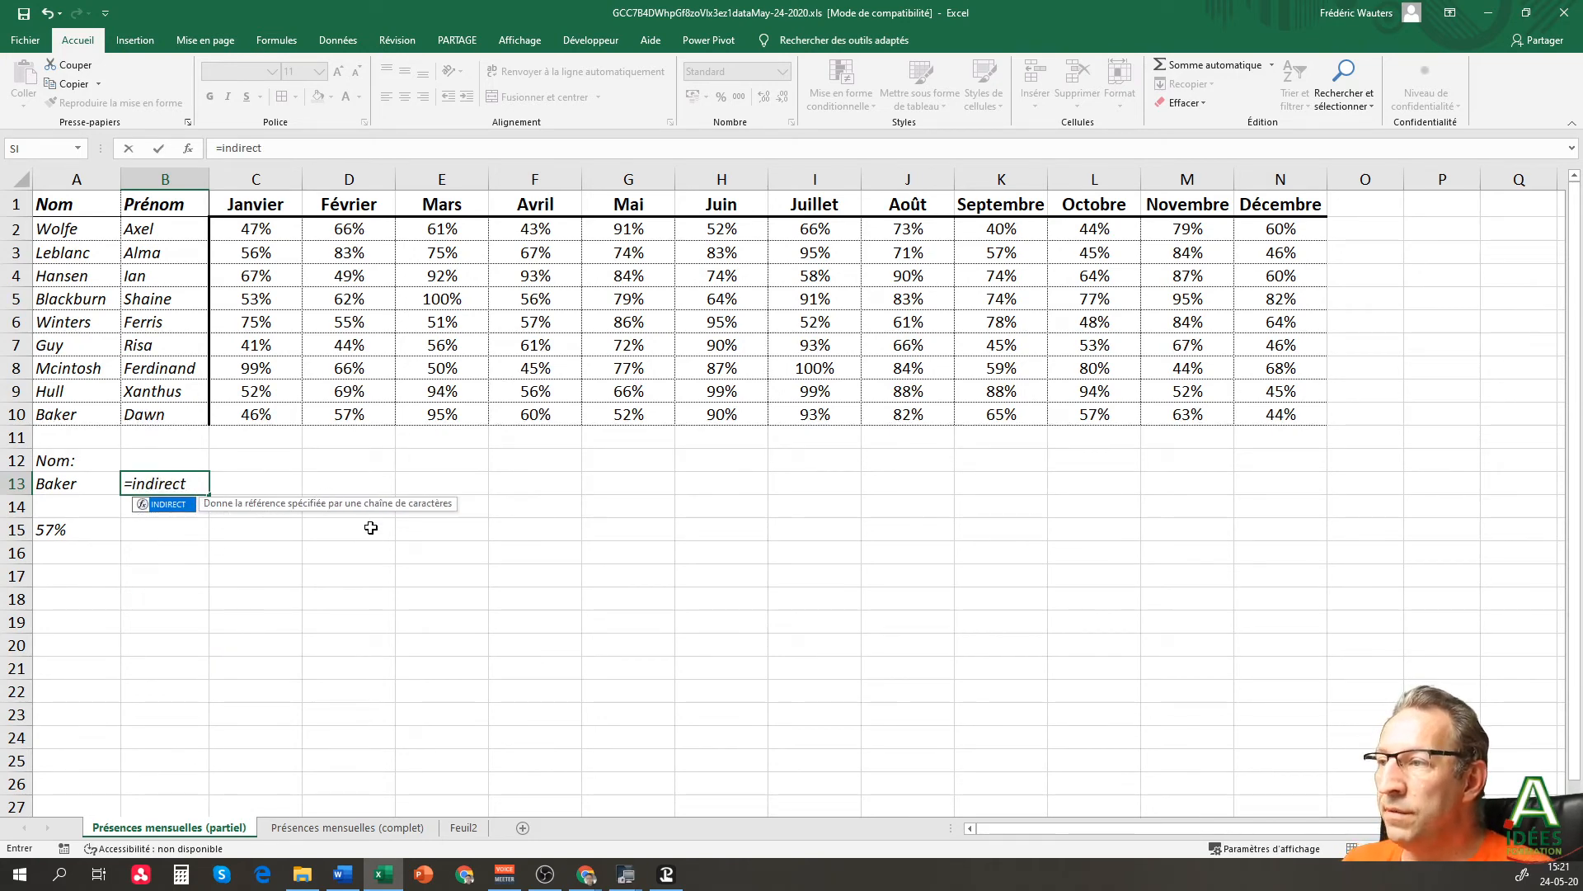
type("(")
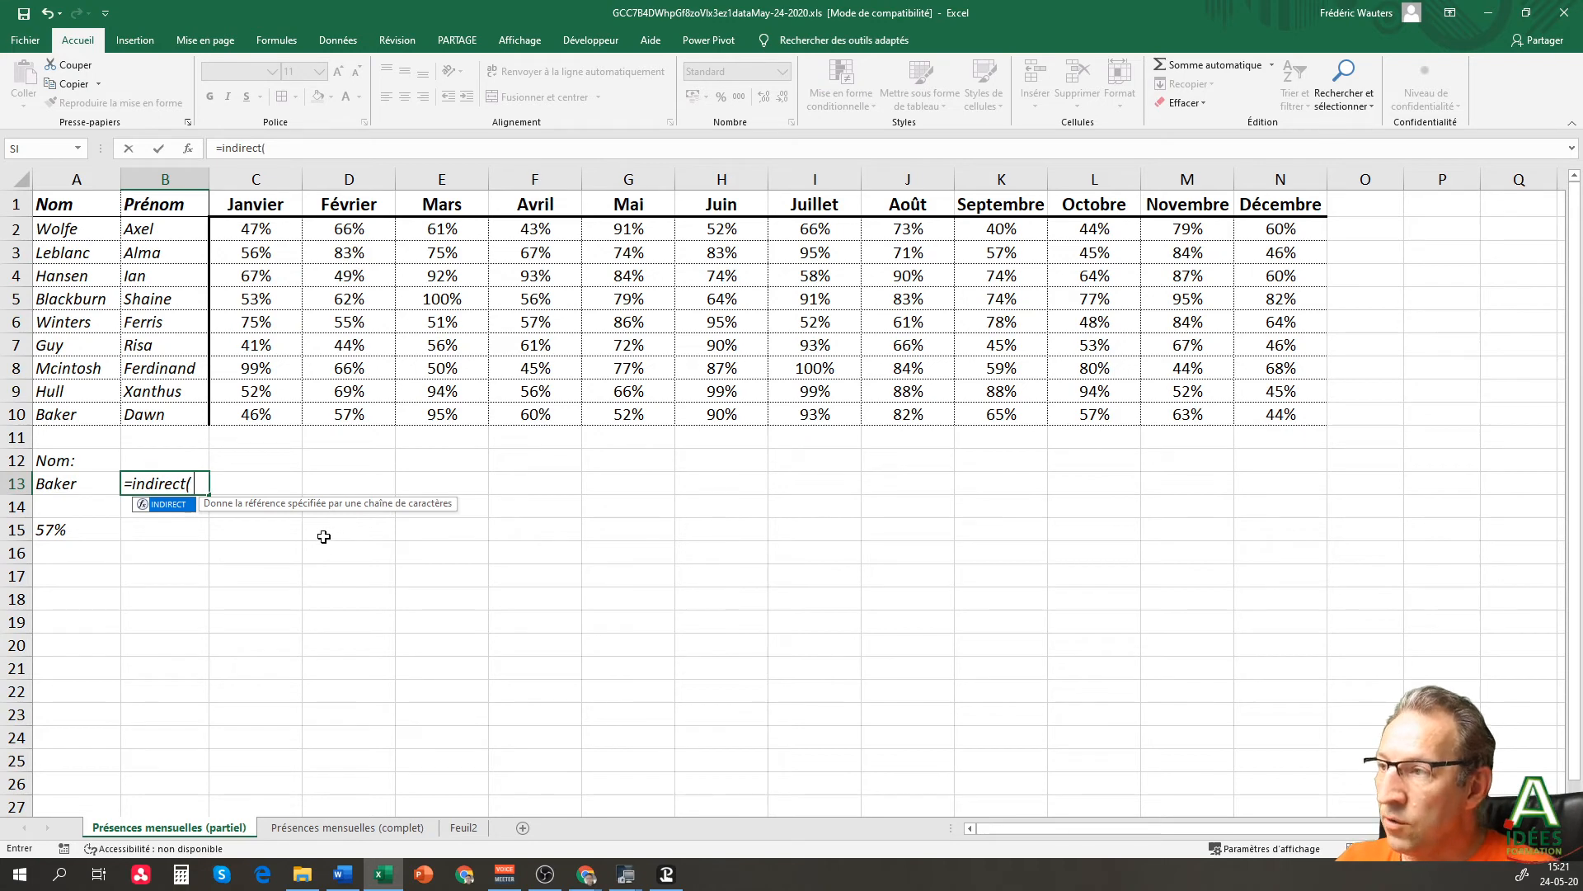
left_click(52, 482)
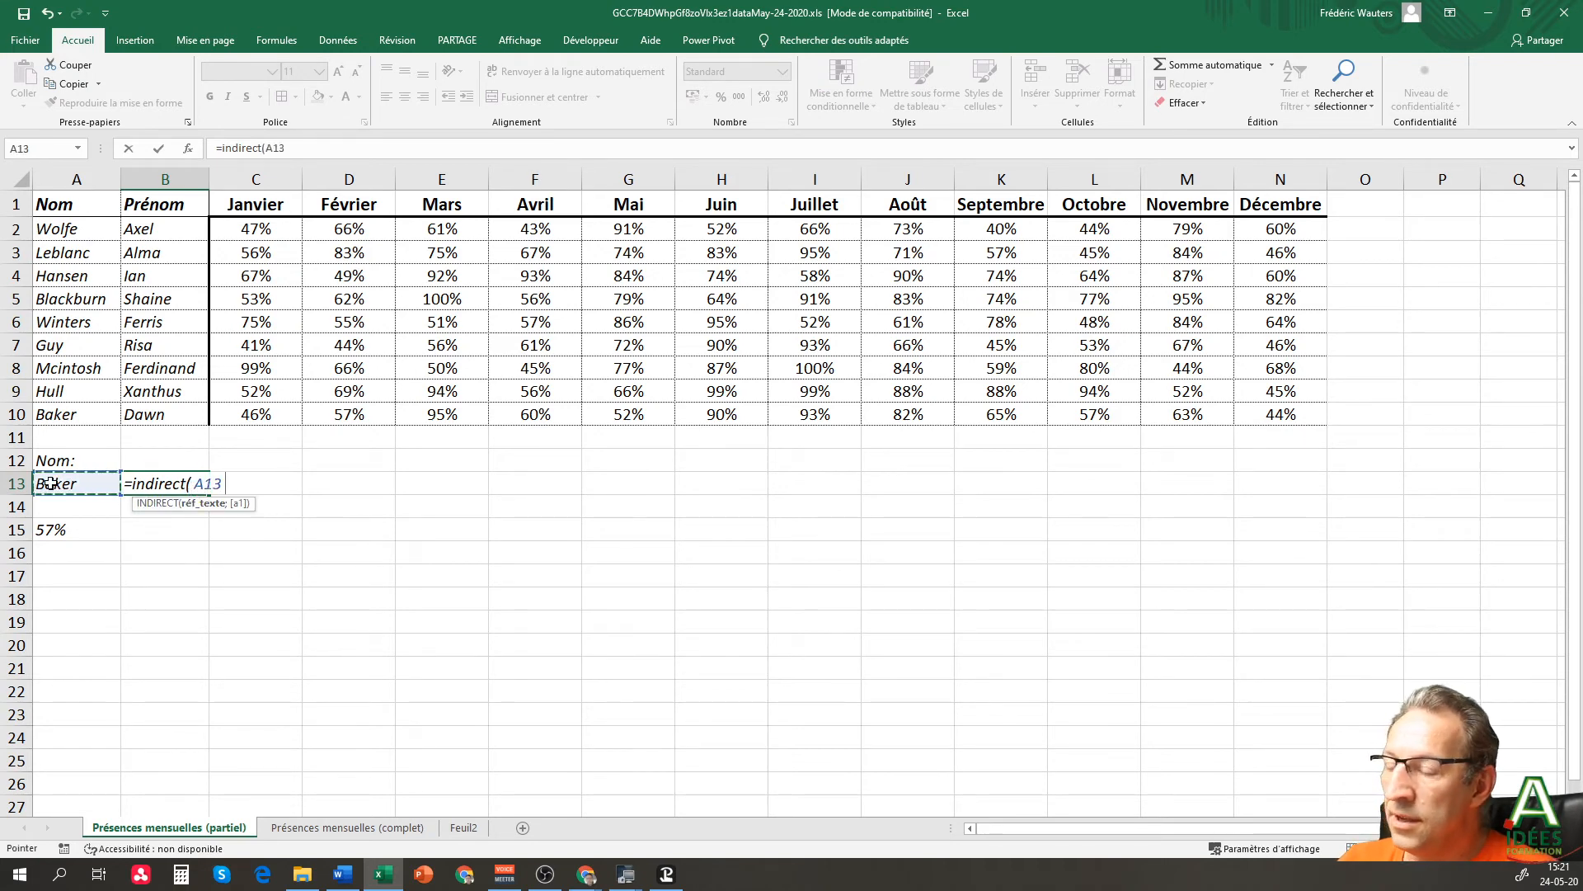
type(")")
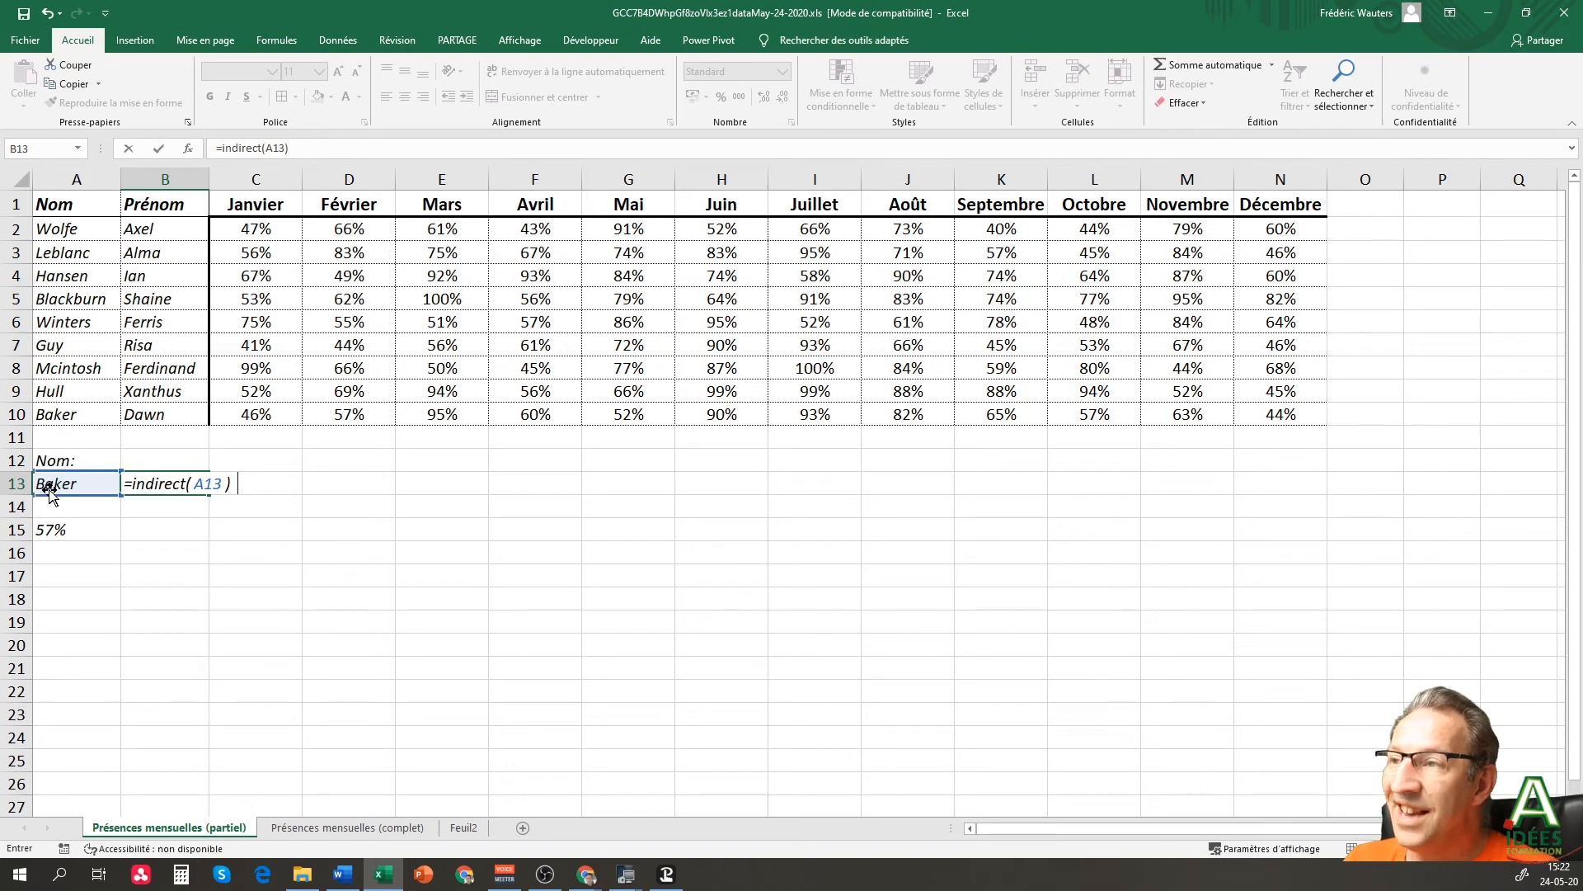
type("Avr")
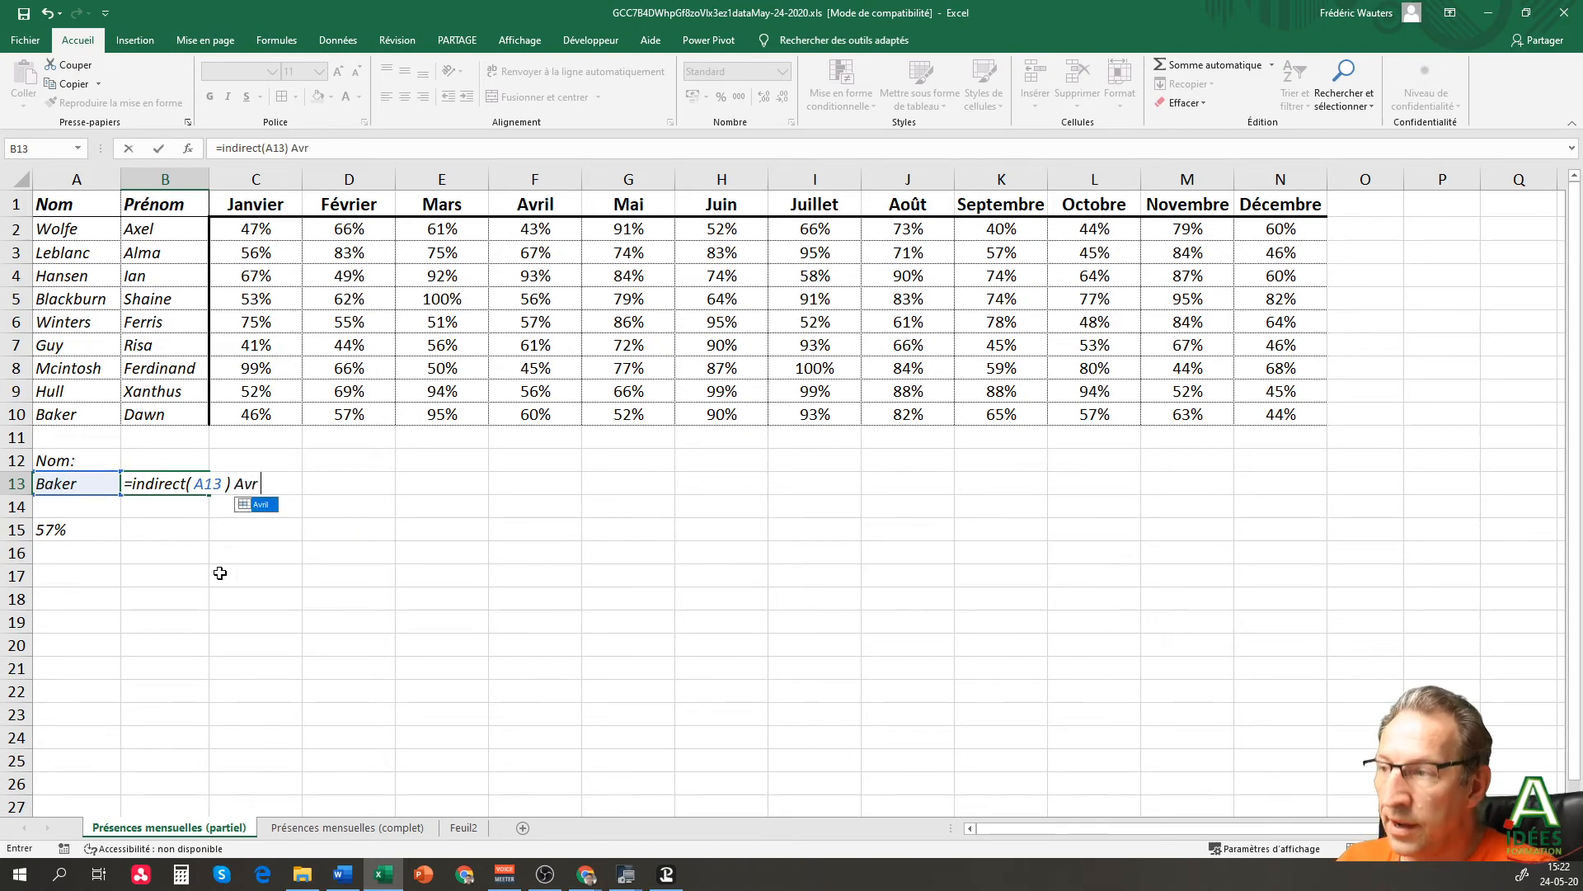
type("il")
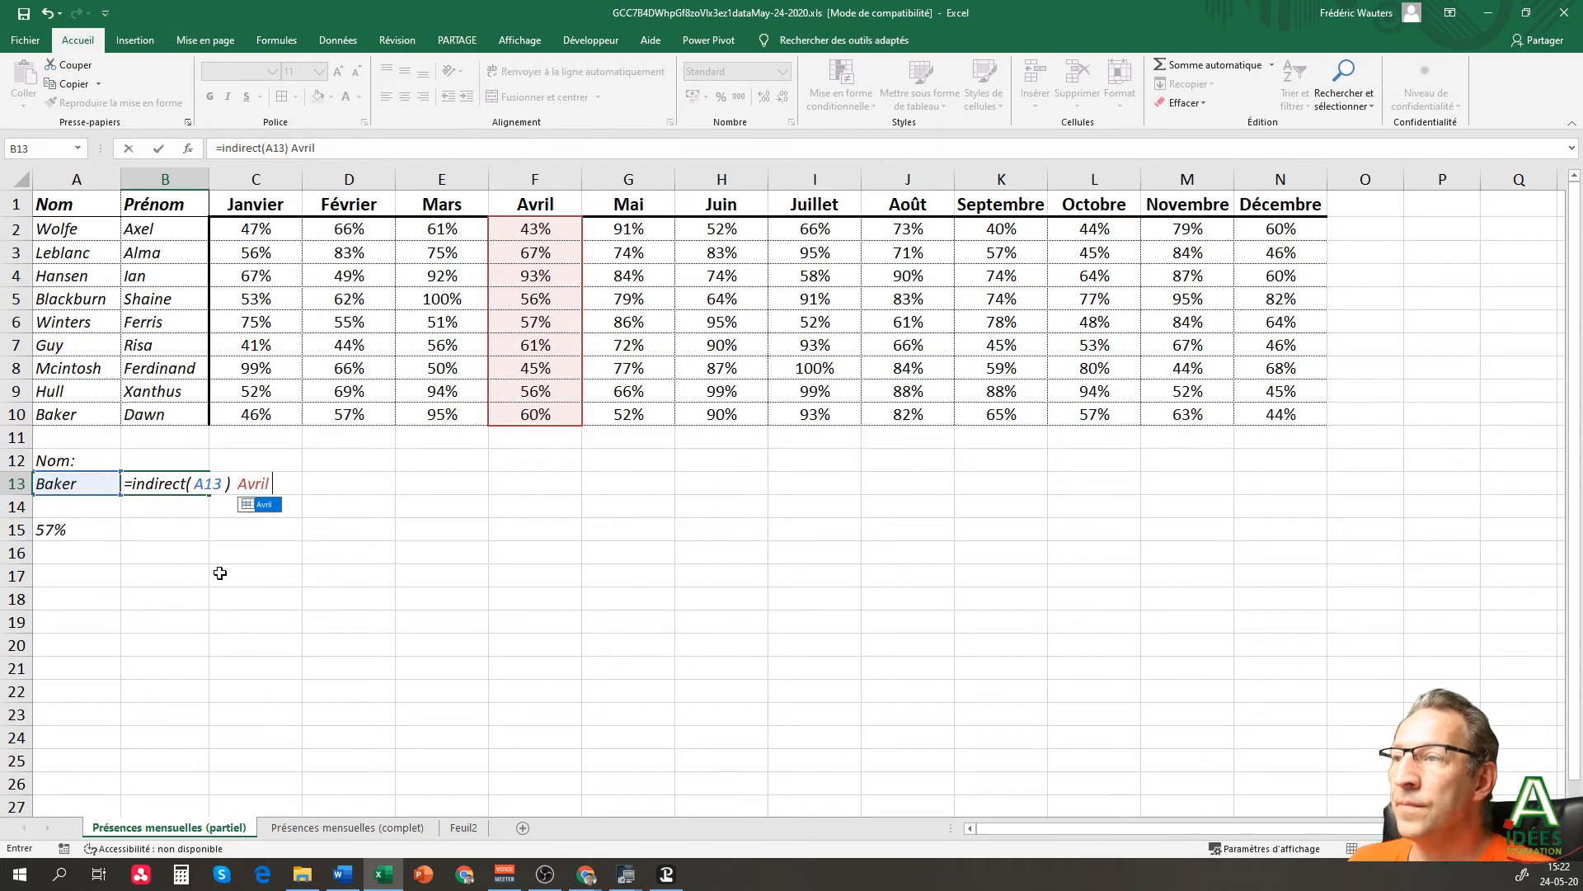
key("Return")
- Format cell B13 with the Pourcentage number format and no decimal places
left_click(153, 487)
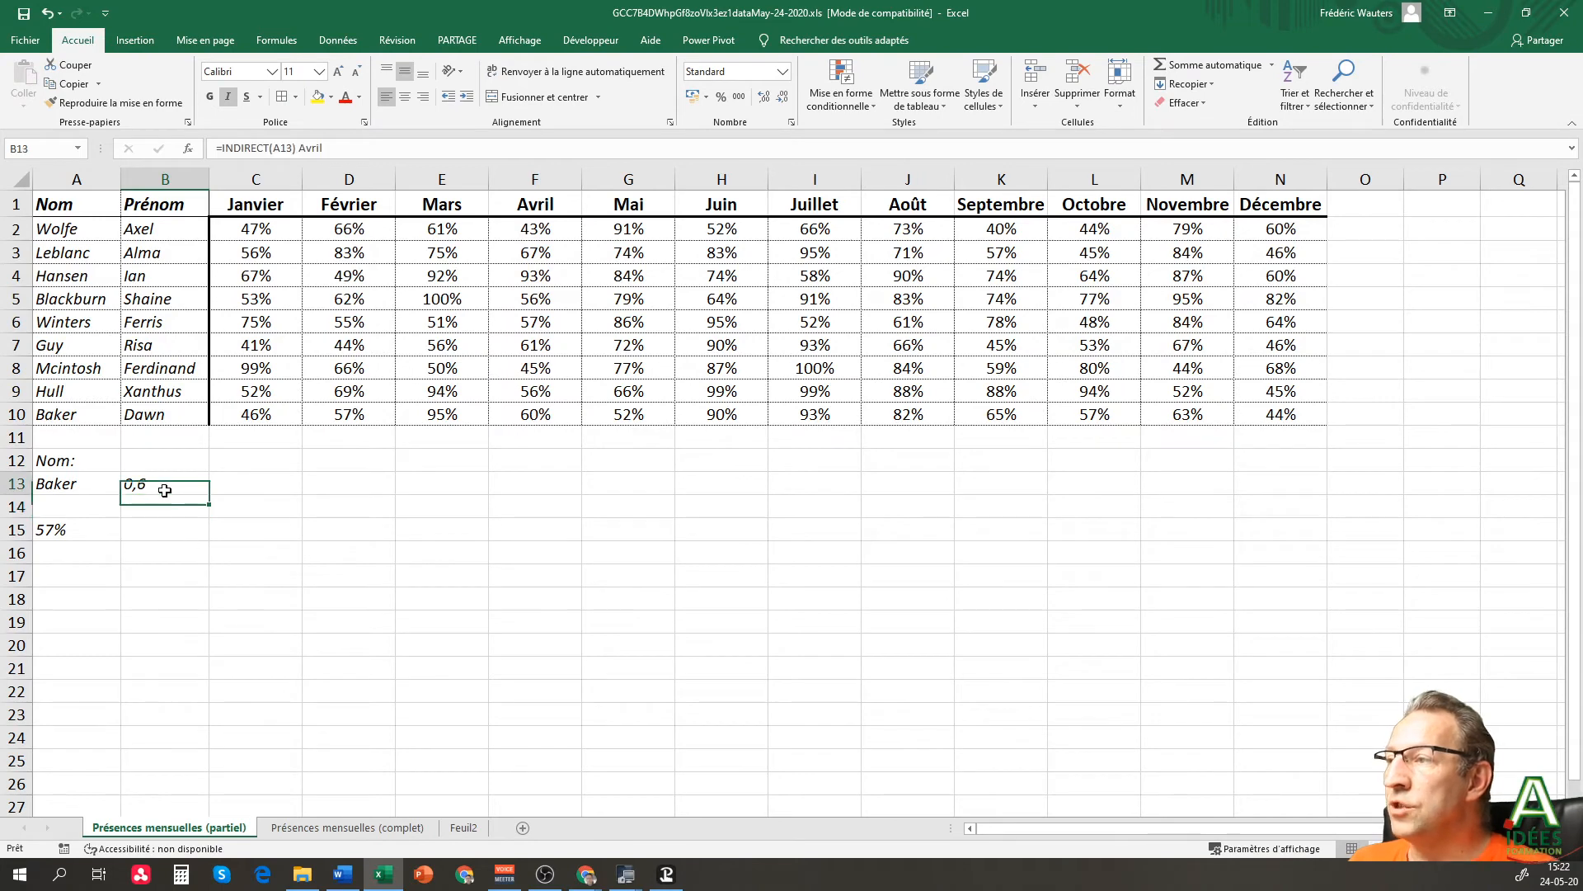
left_click(782, 71)
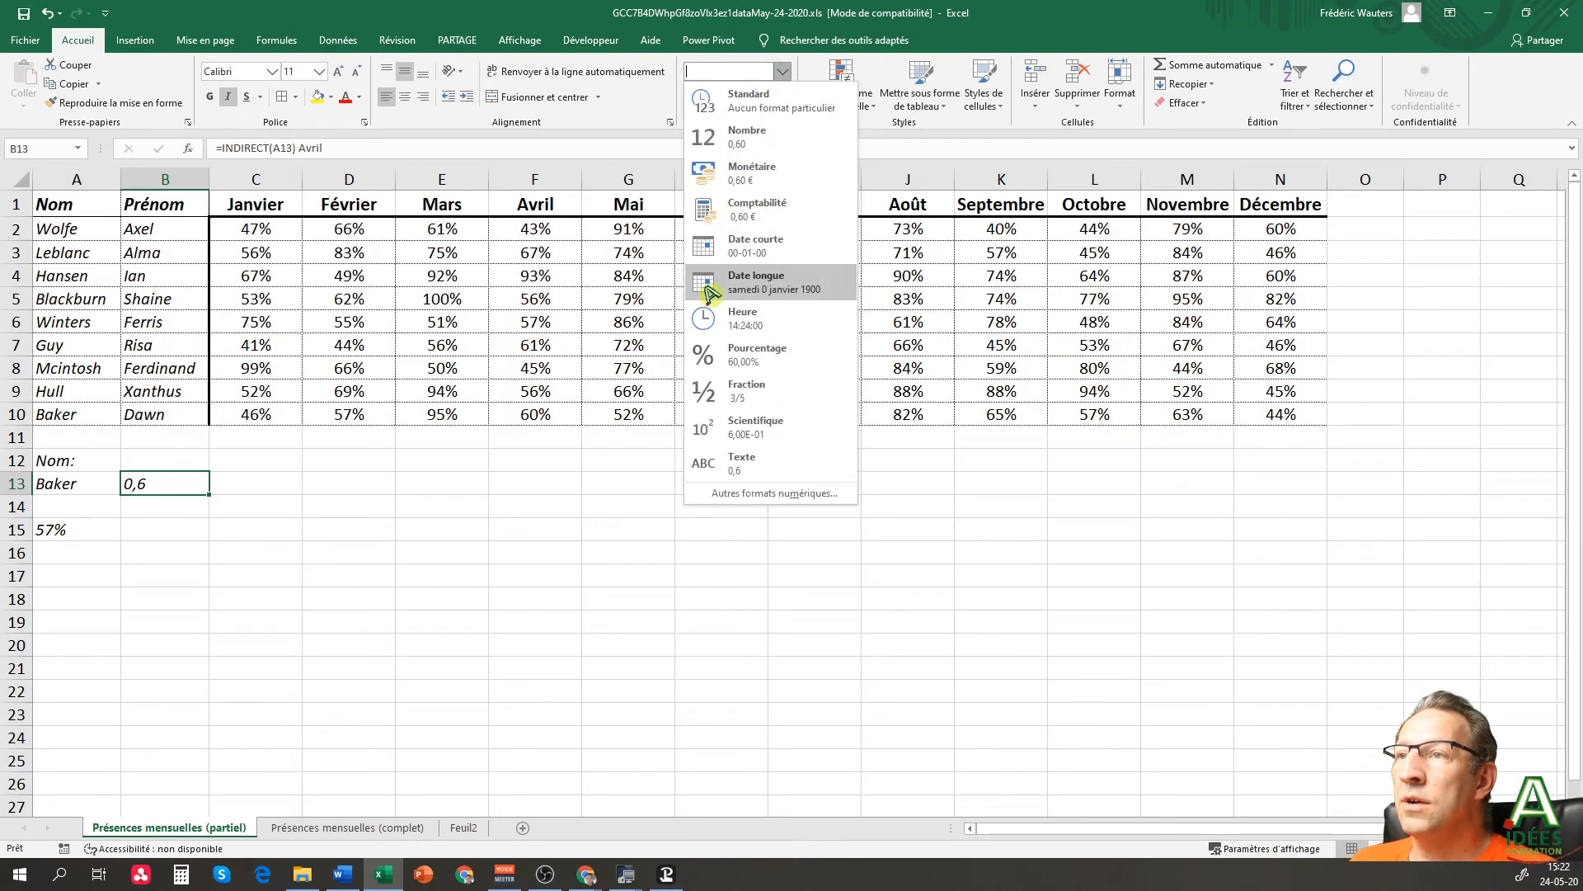
left_click(778, 346)
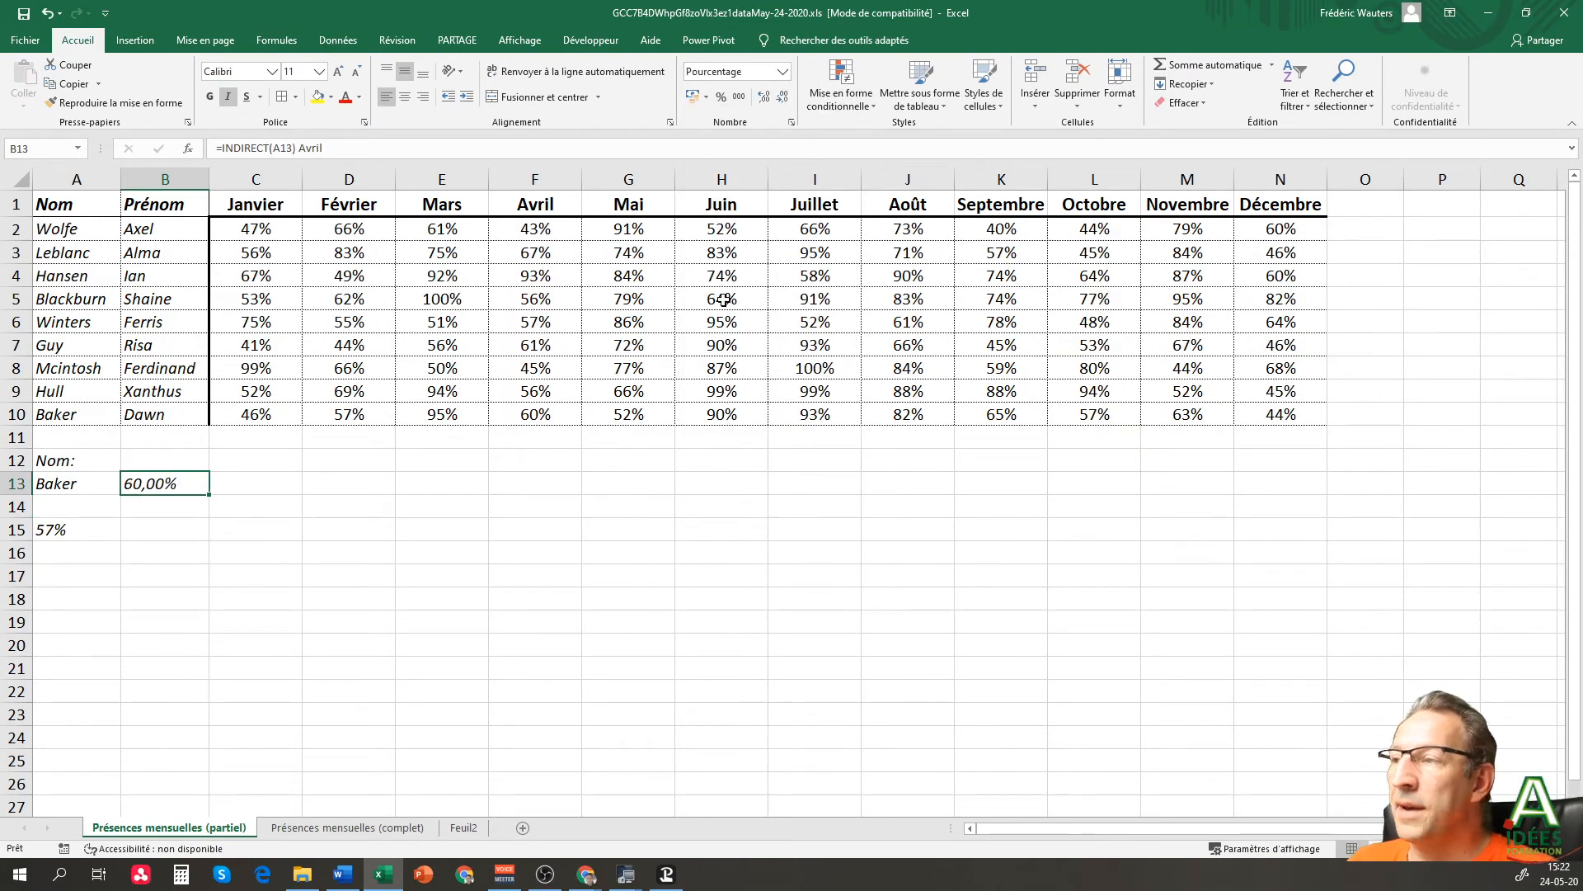
left_click(782, 96)
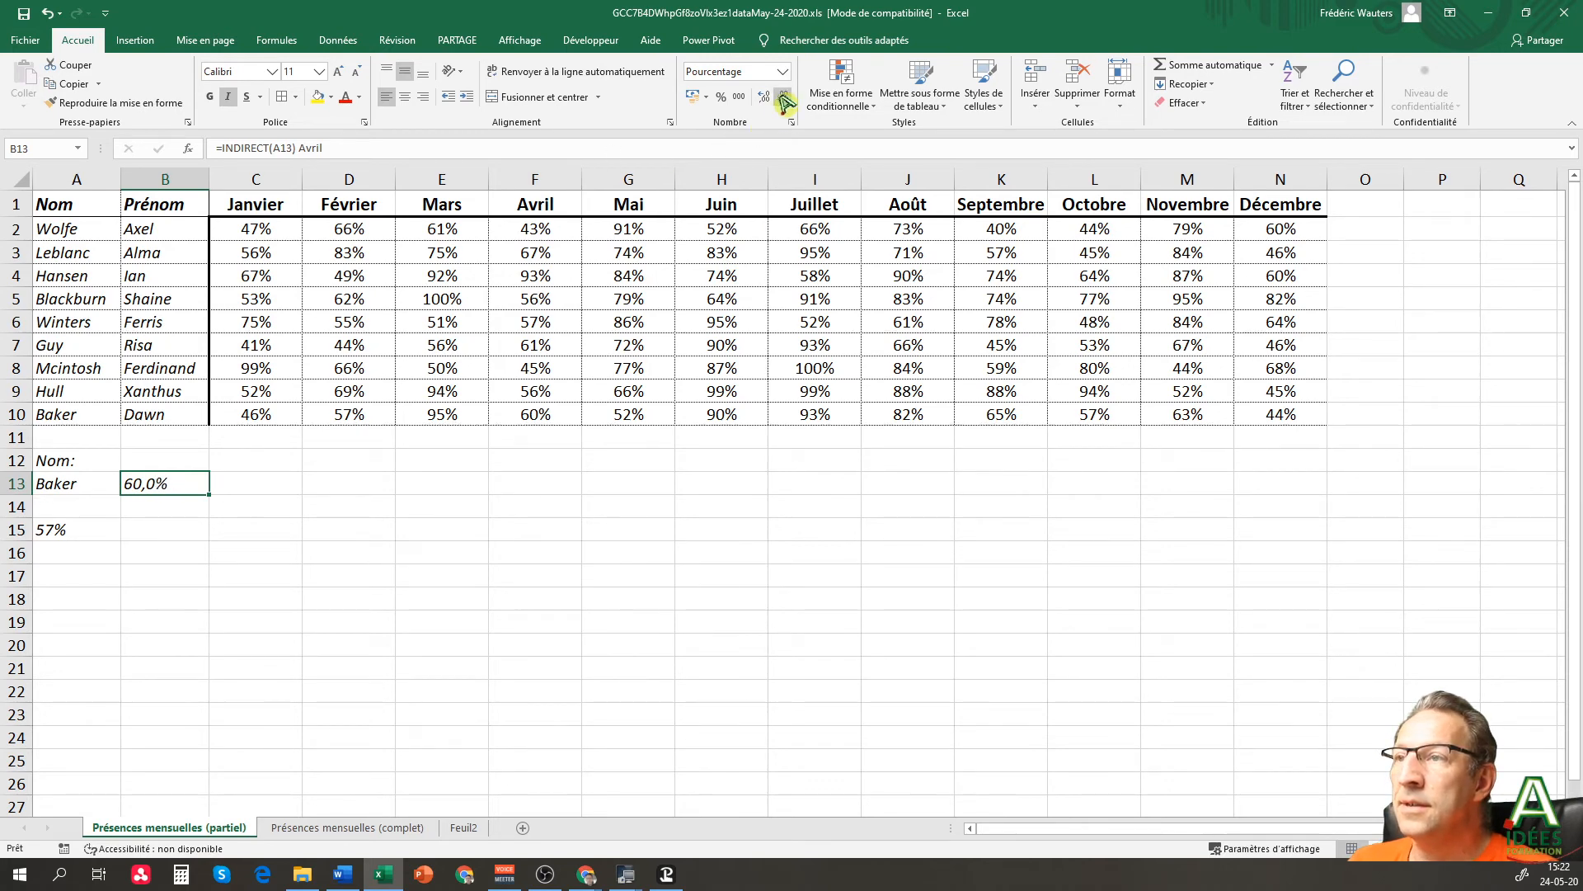
left_click(782, 97)
- Choose the seventh surname of the table from the dropdown list in cell A13
left_click(76, 483)
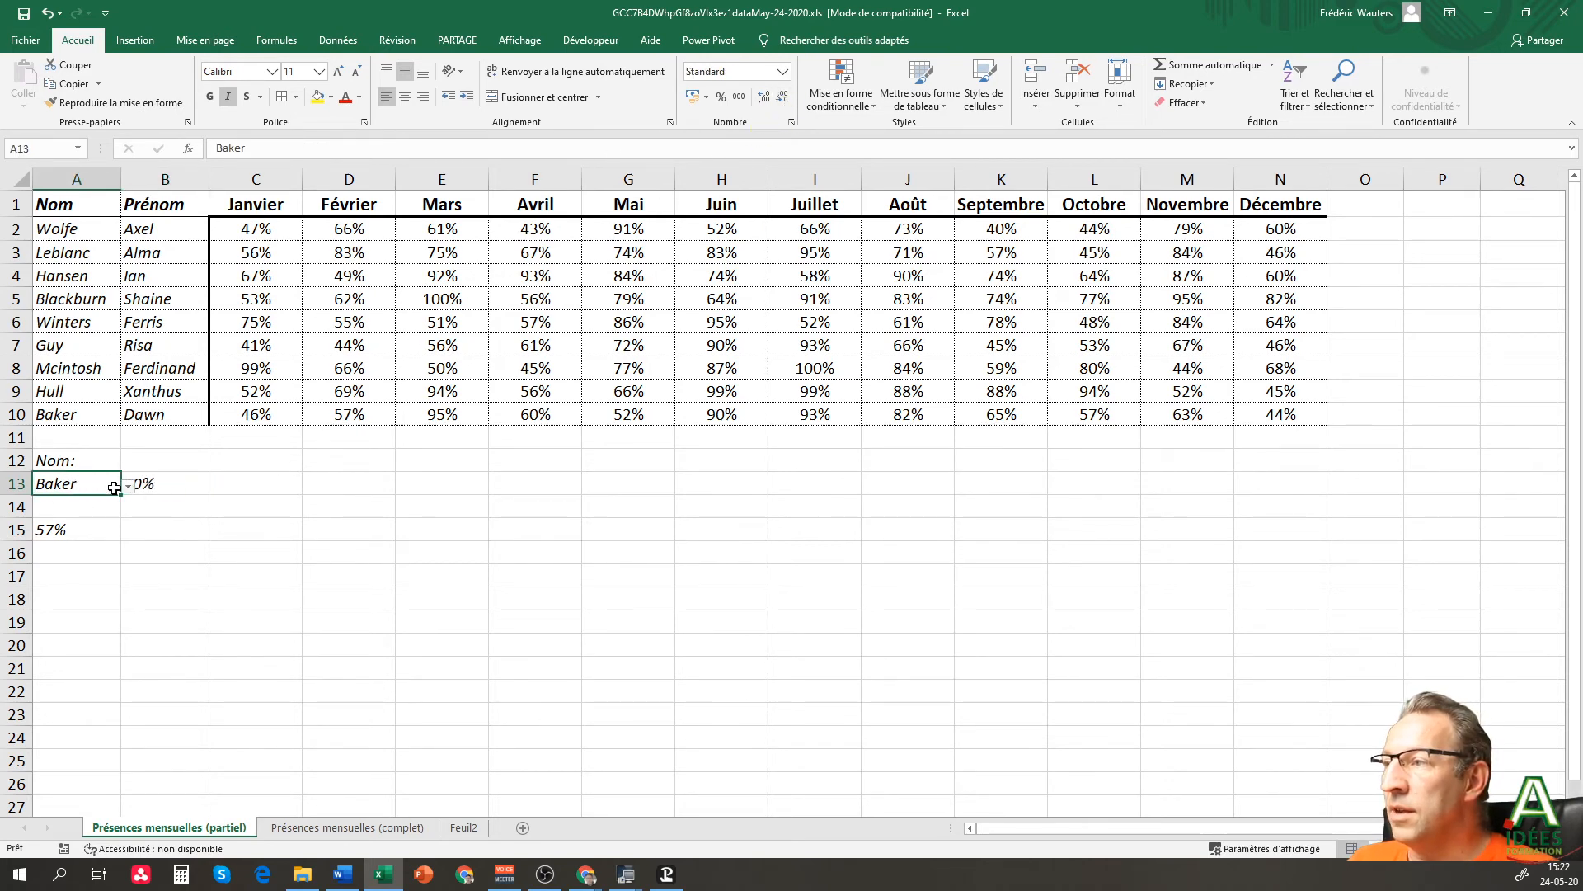
left_click(114, 555)
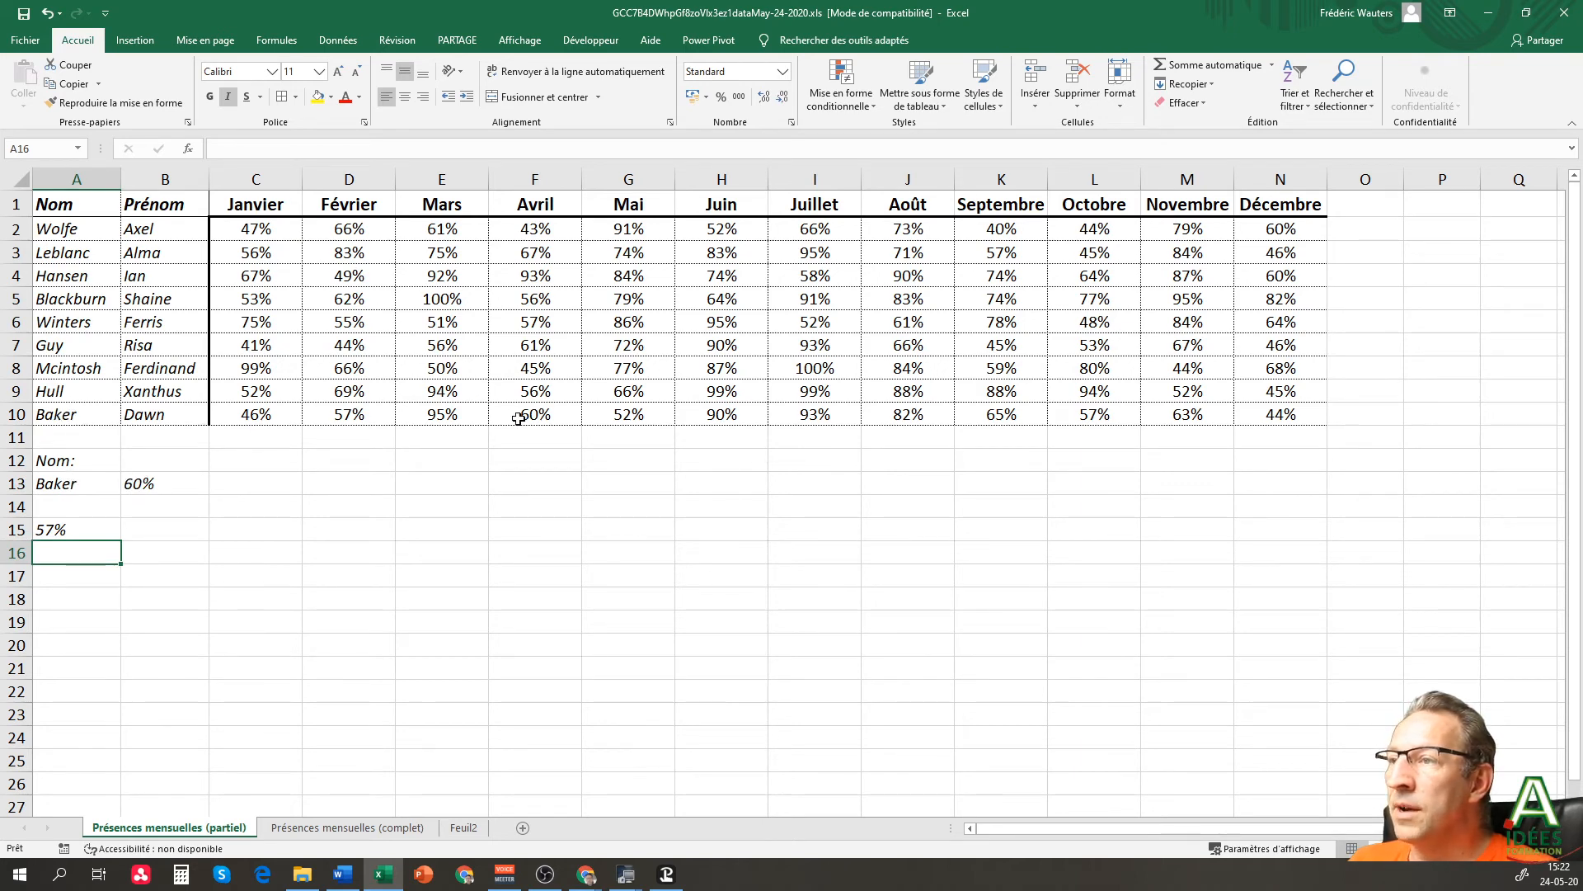
double_click(161, 484)
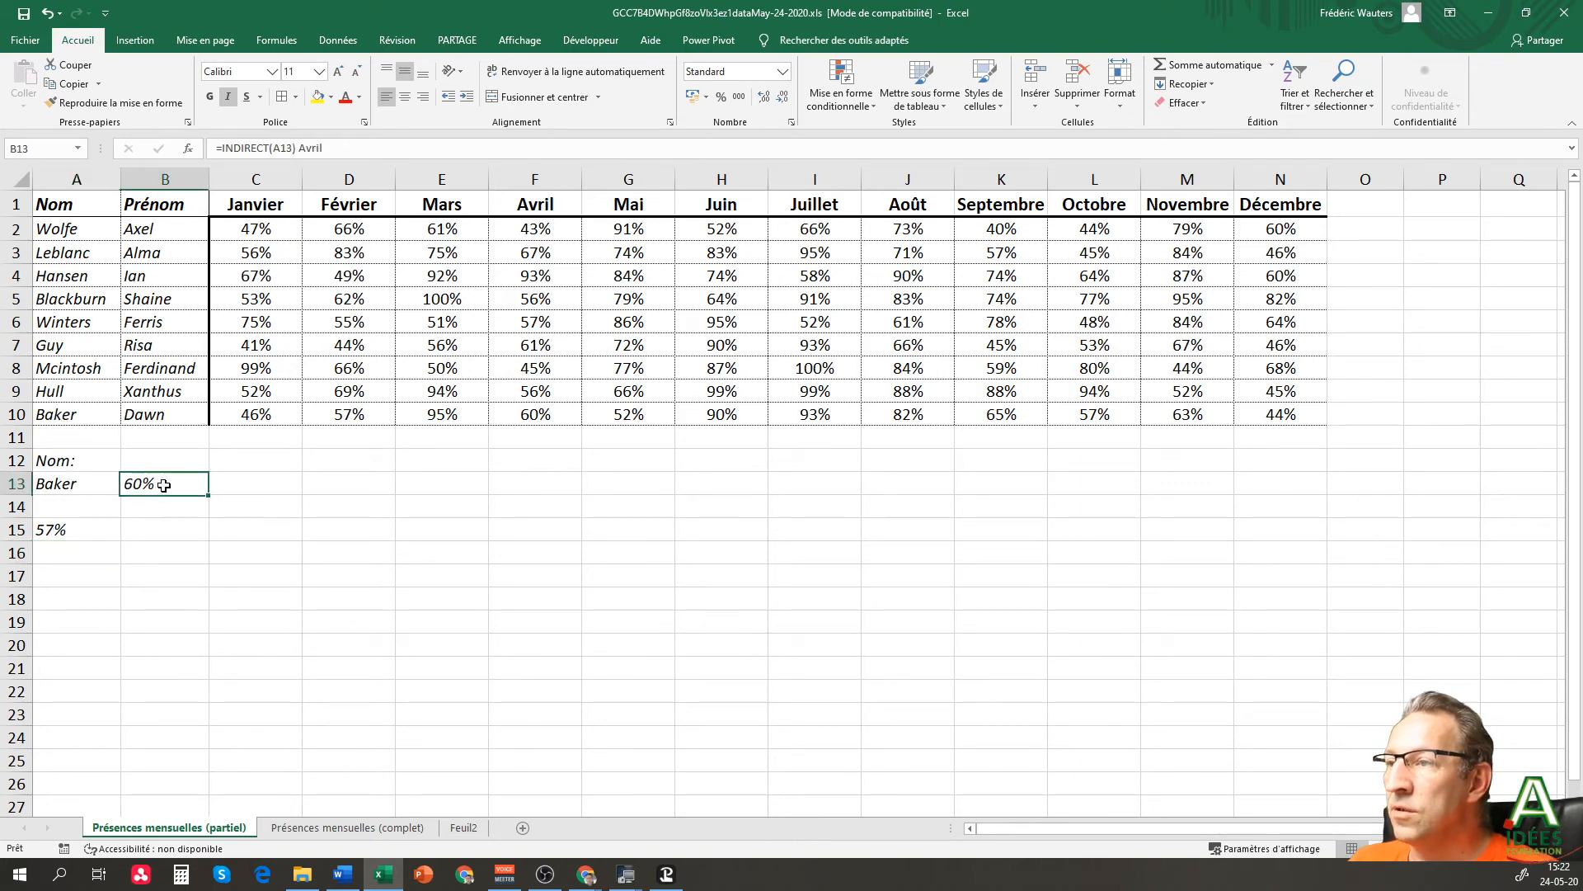
key("Escape")
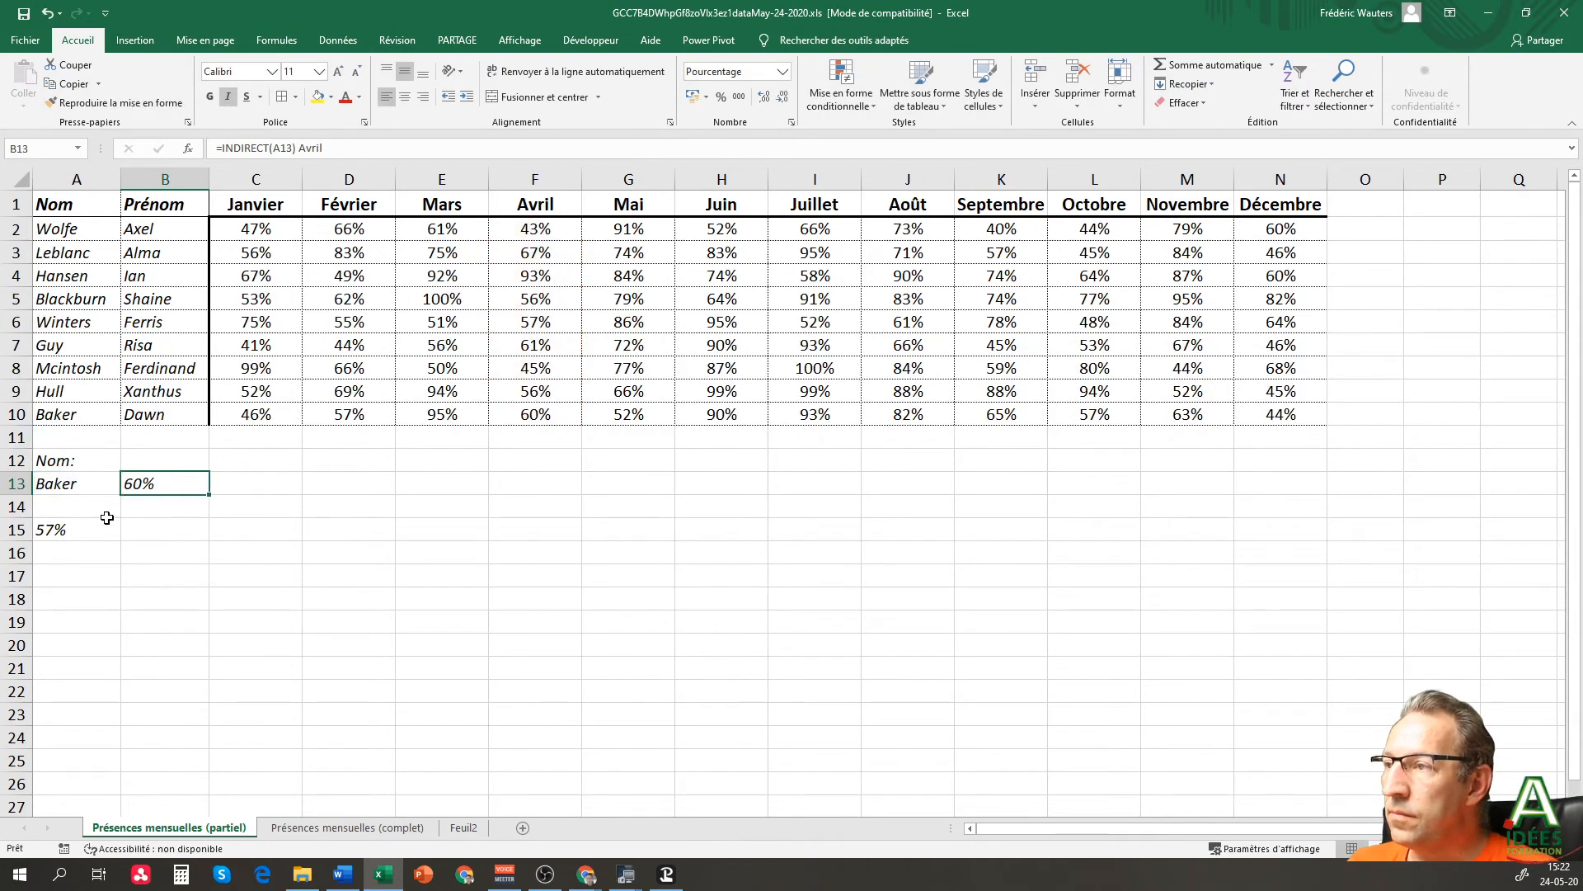
left_click(79, 483)
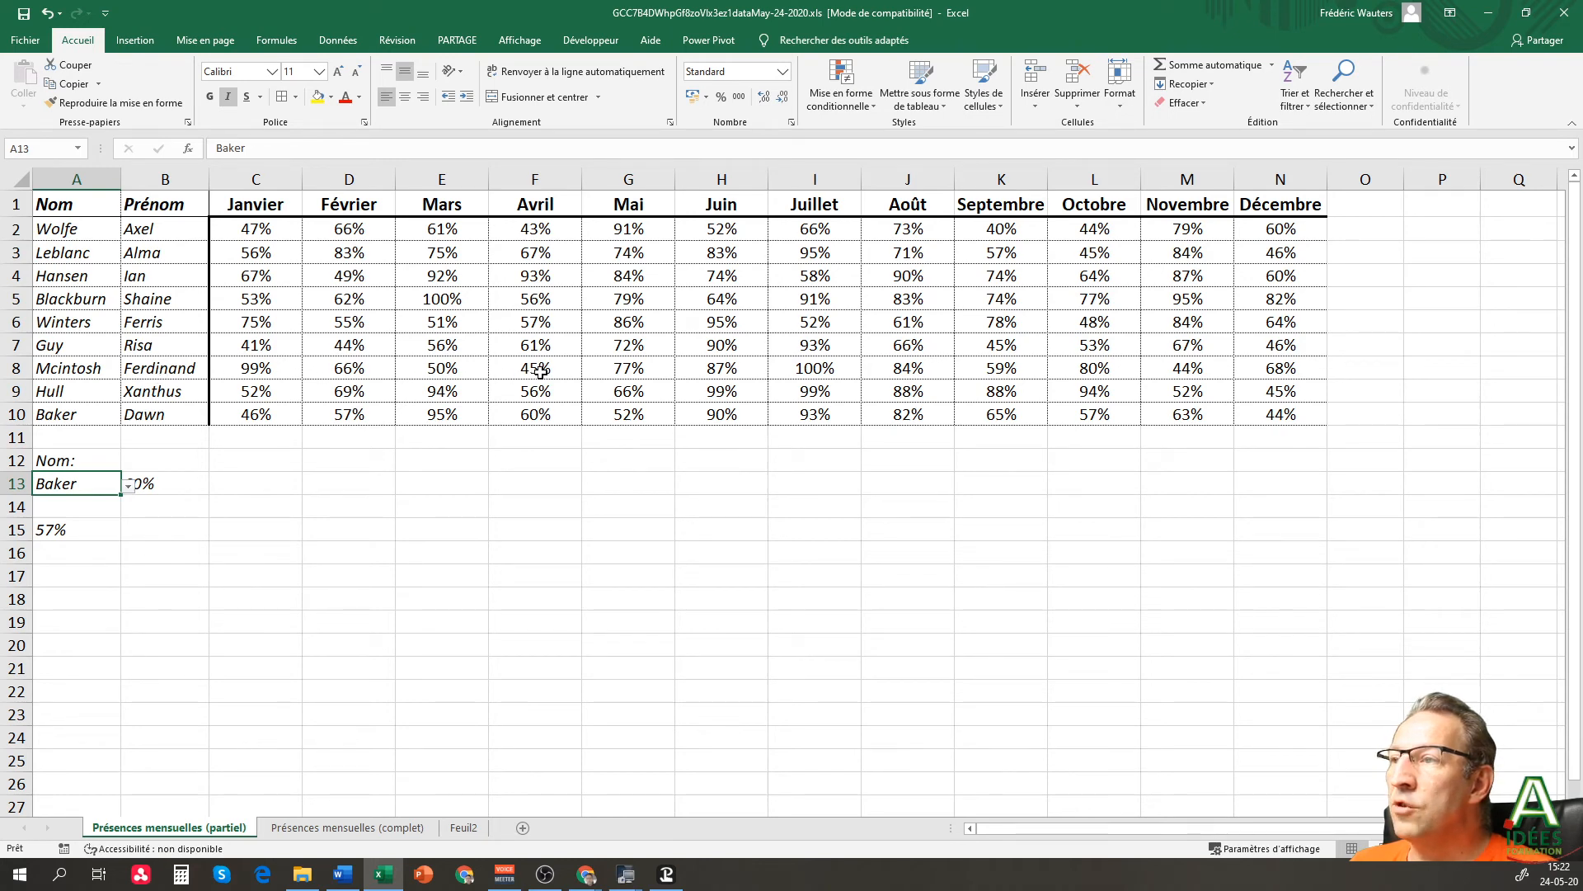
left_click(129, 484)
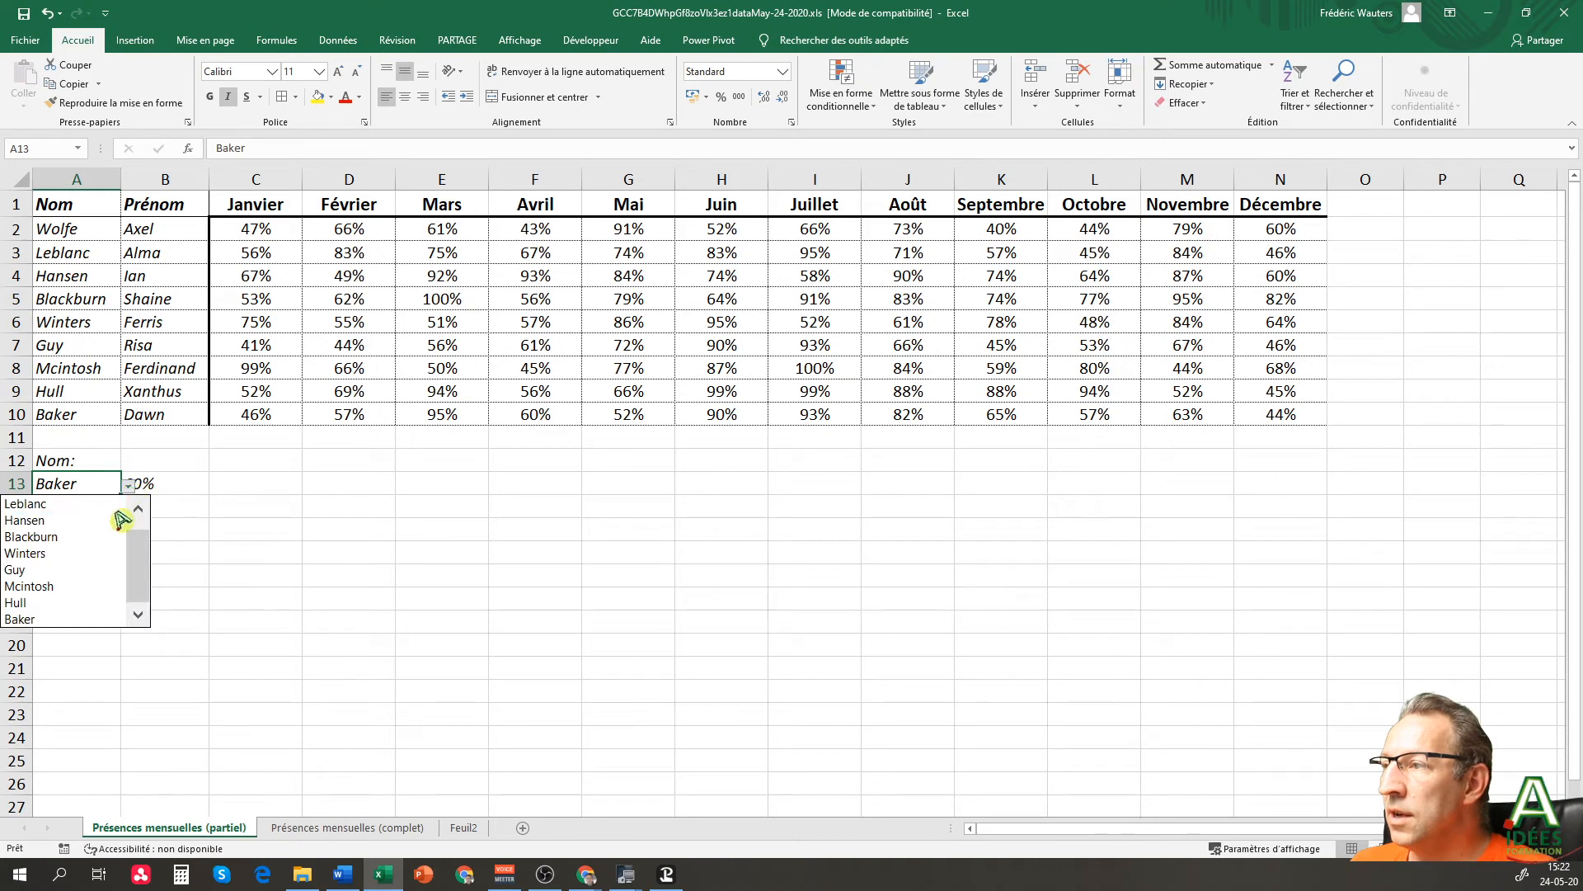
left_click(71, 585)
left_click(149, 498)
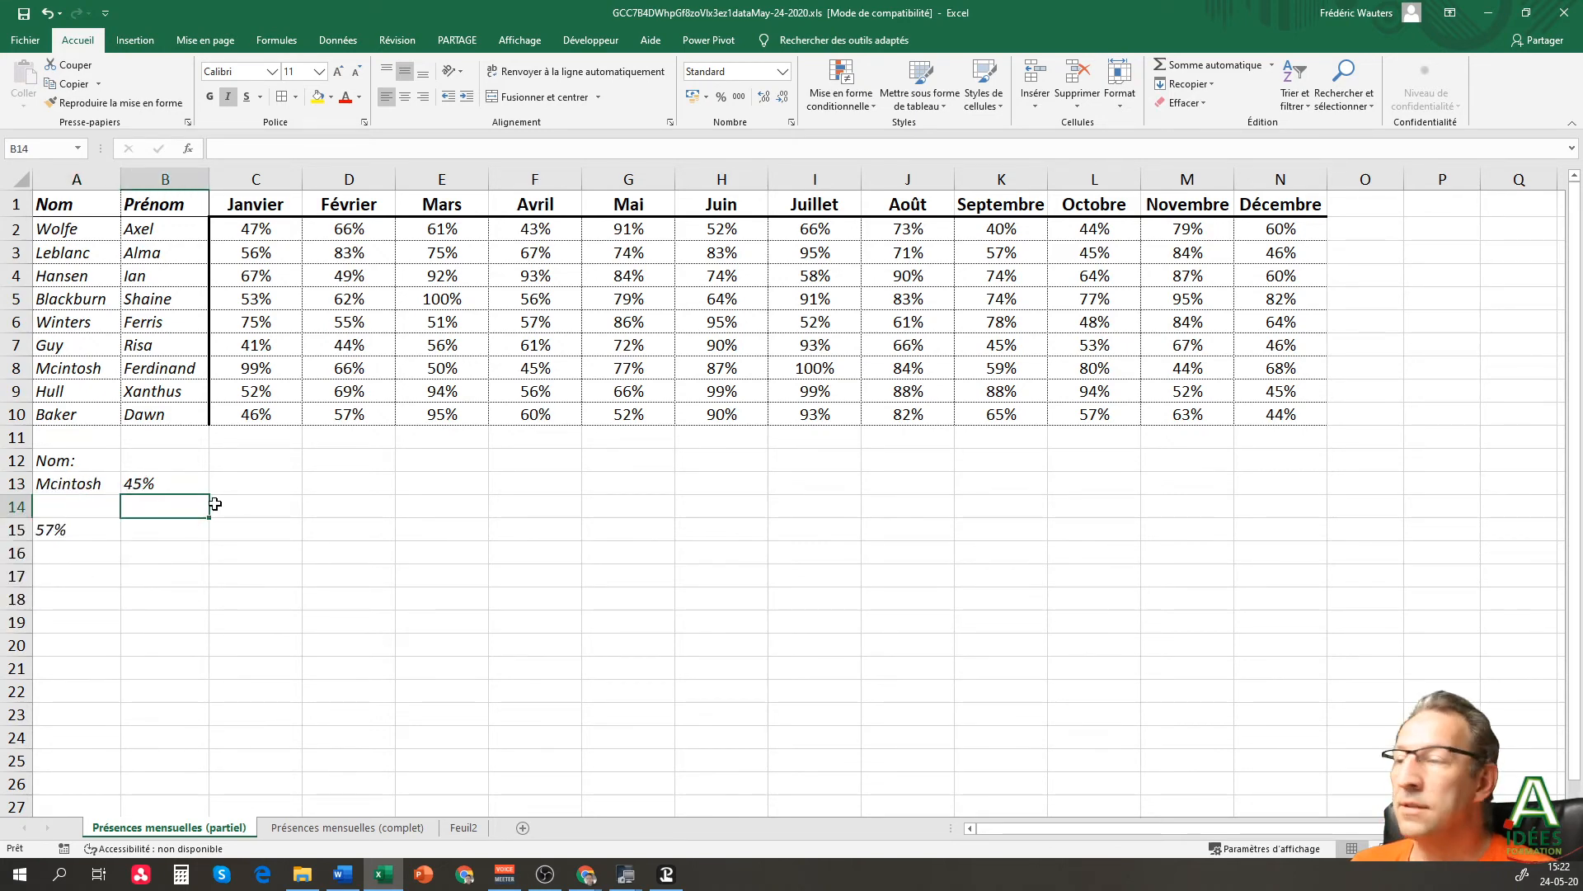
- Delete the INDIRECT formula from cell B13 and enter the label "Mois :" in cell B12
left_click(148, 481)
key("Delete")
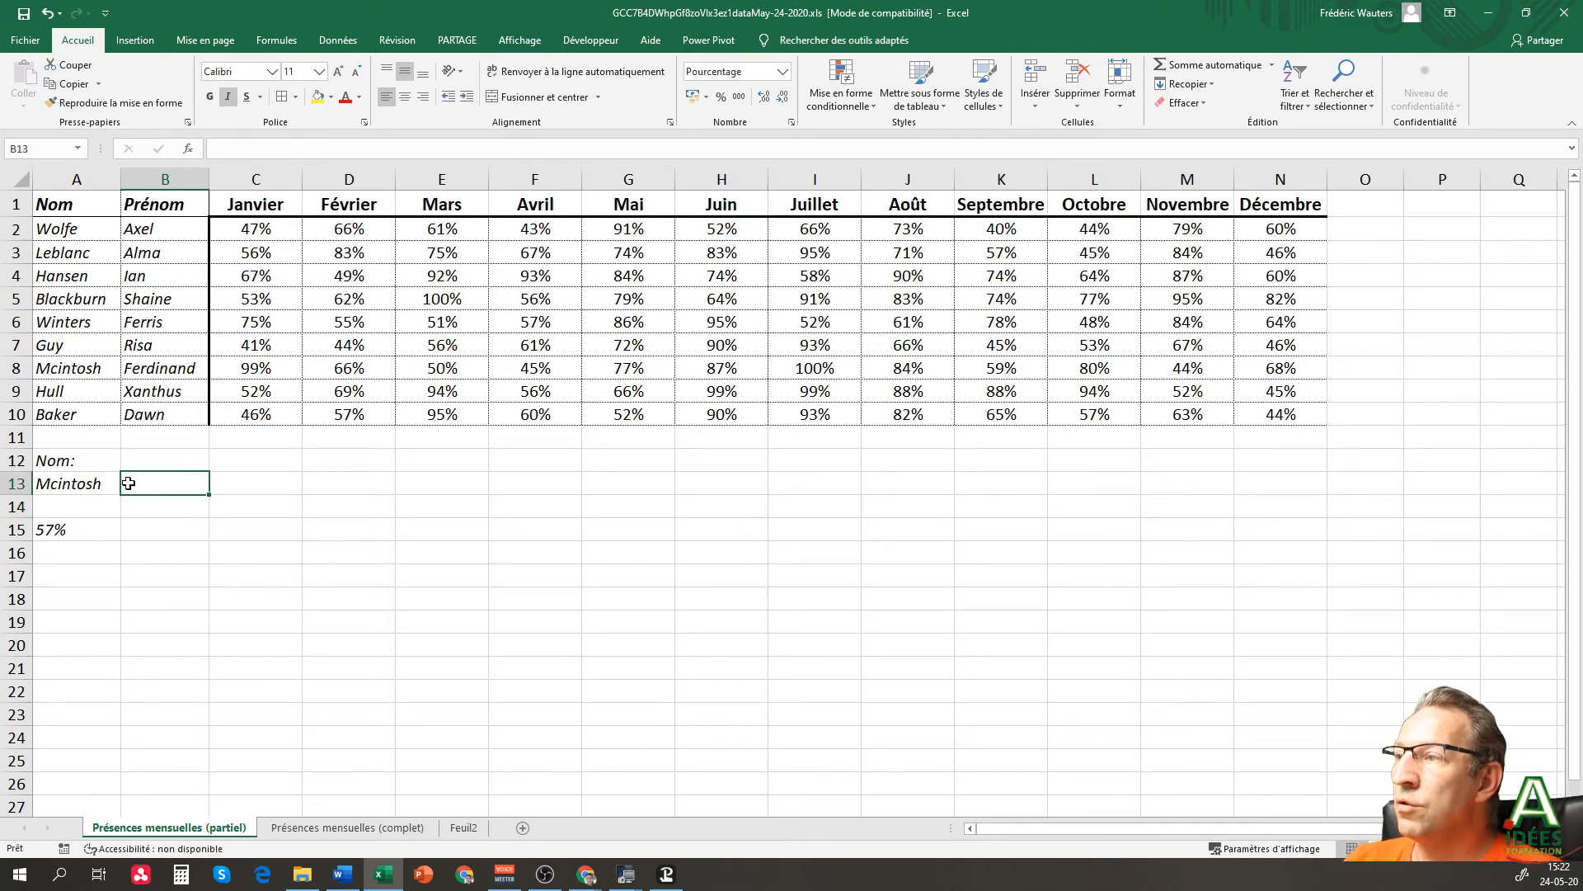
left_click(174, 461)
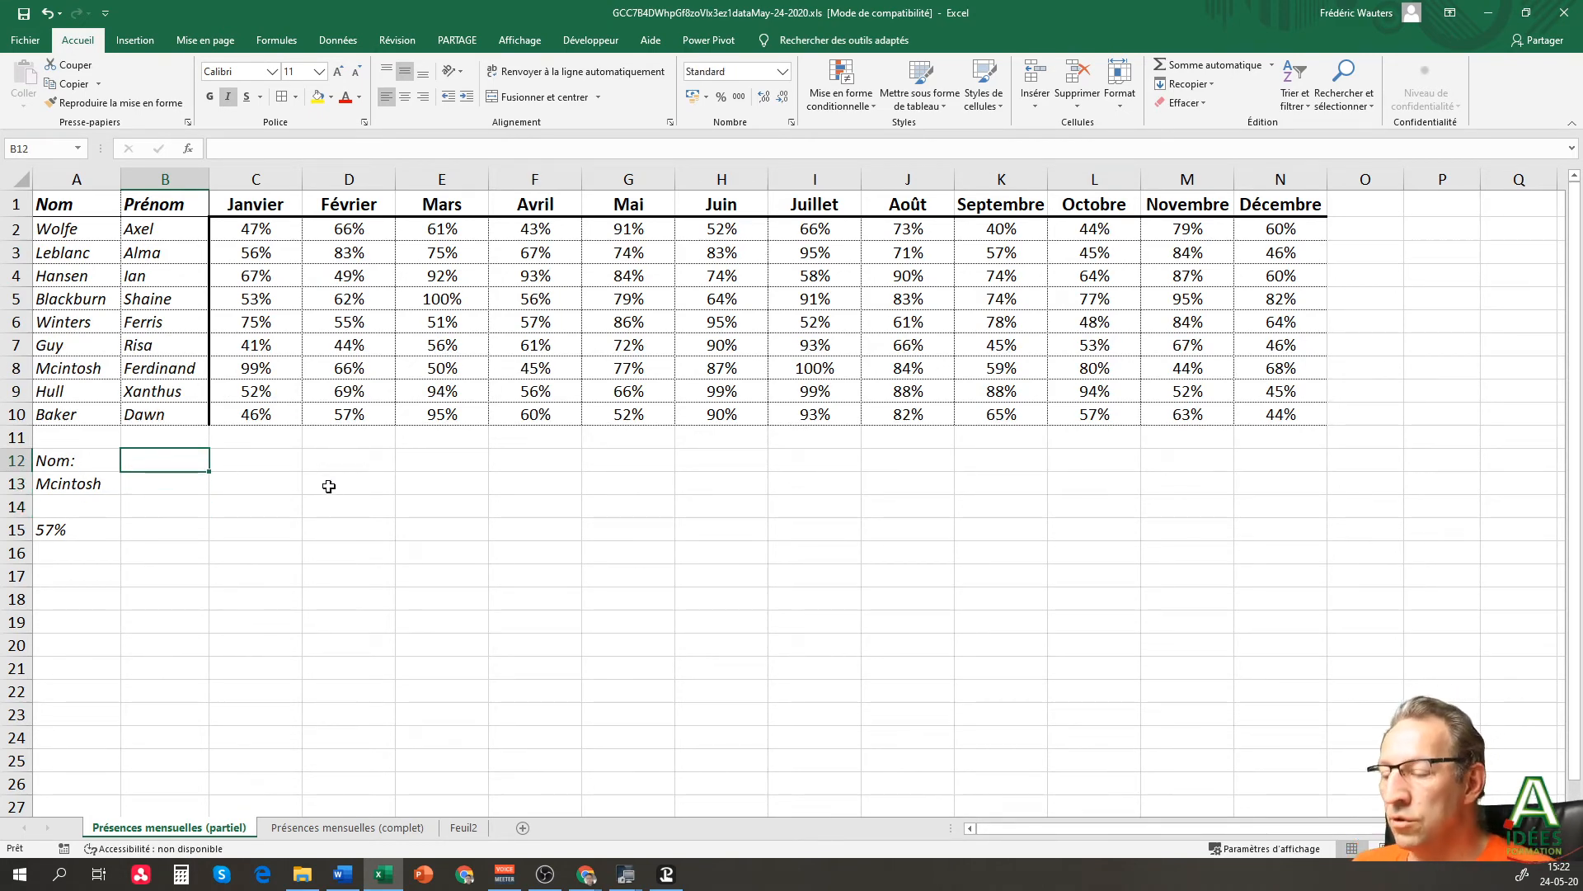
type("Avr")
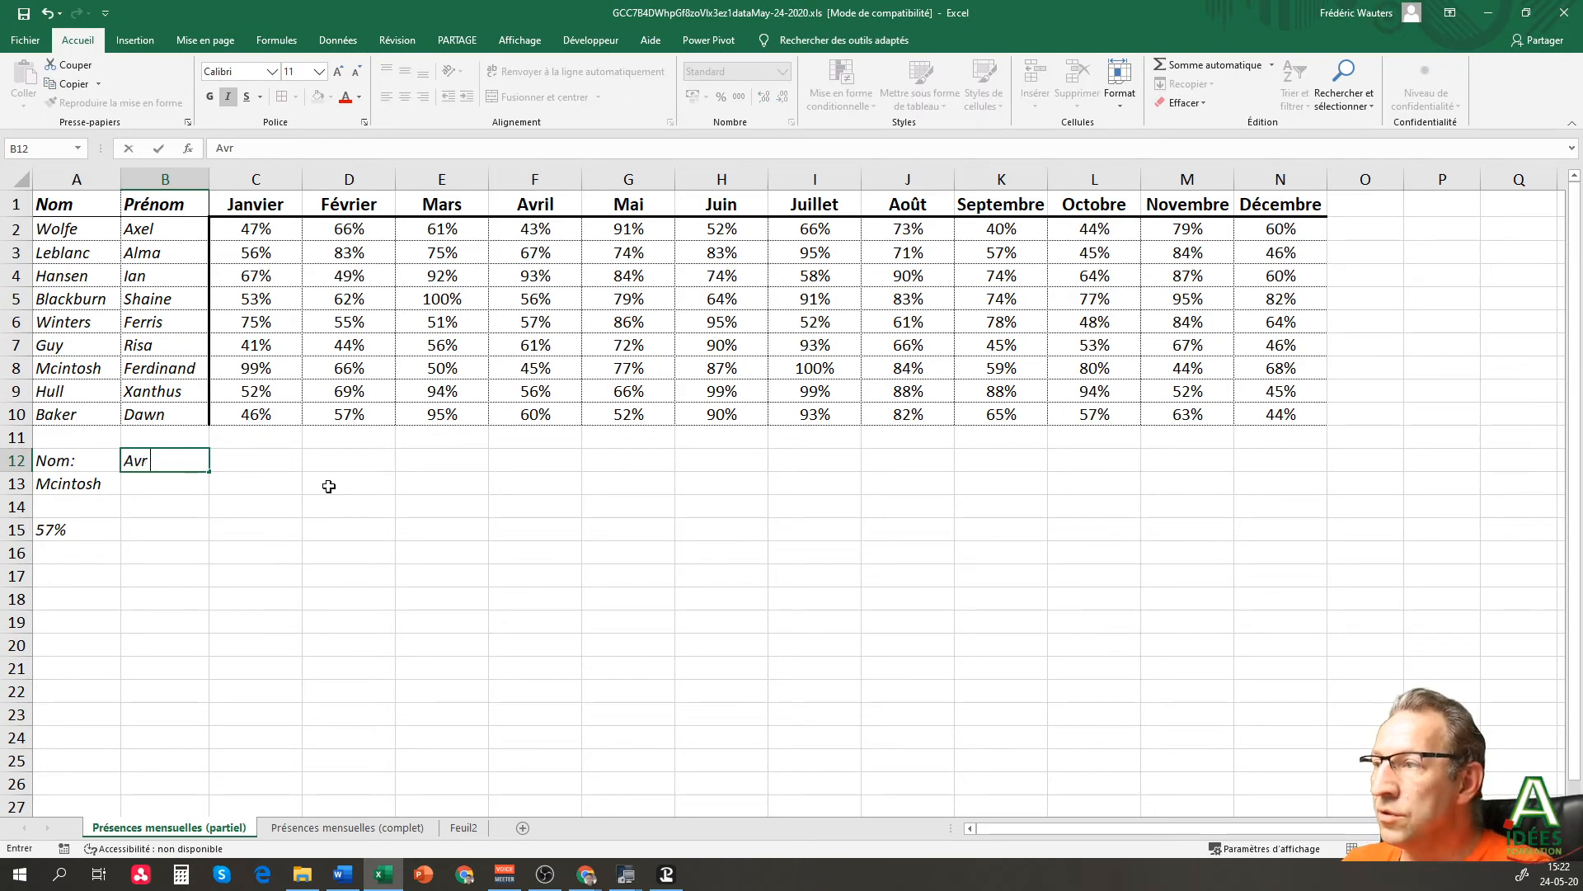
key("BackSpace")
key("BackSpace")
key("BackSpace")
type("Moids")
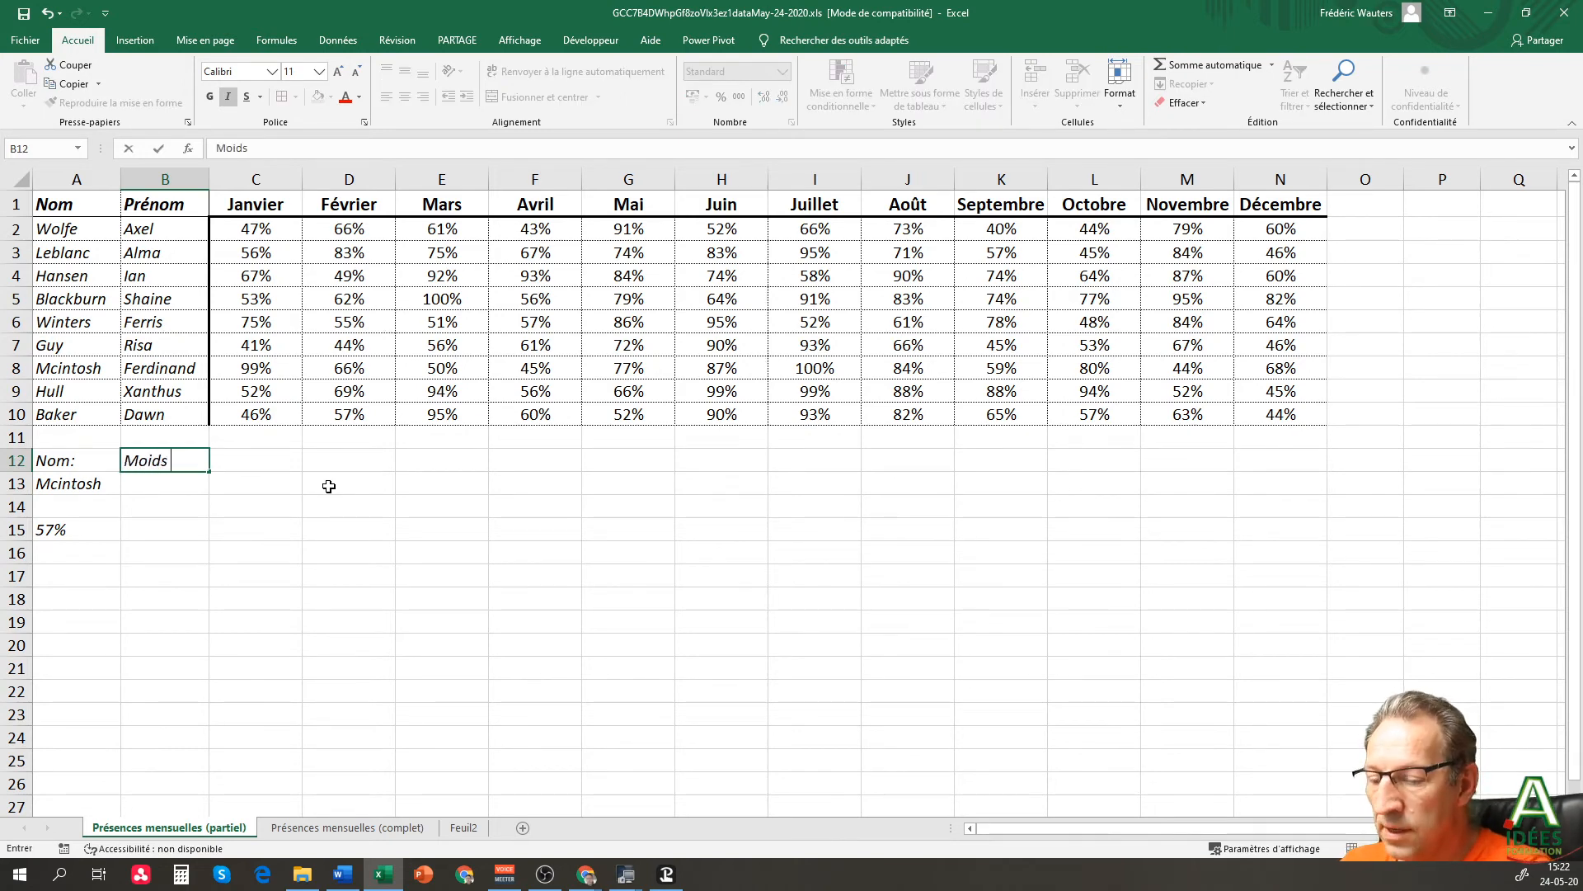
type(";")
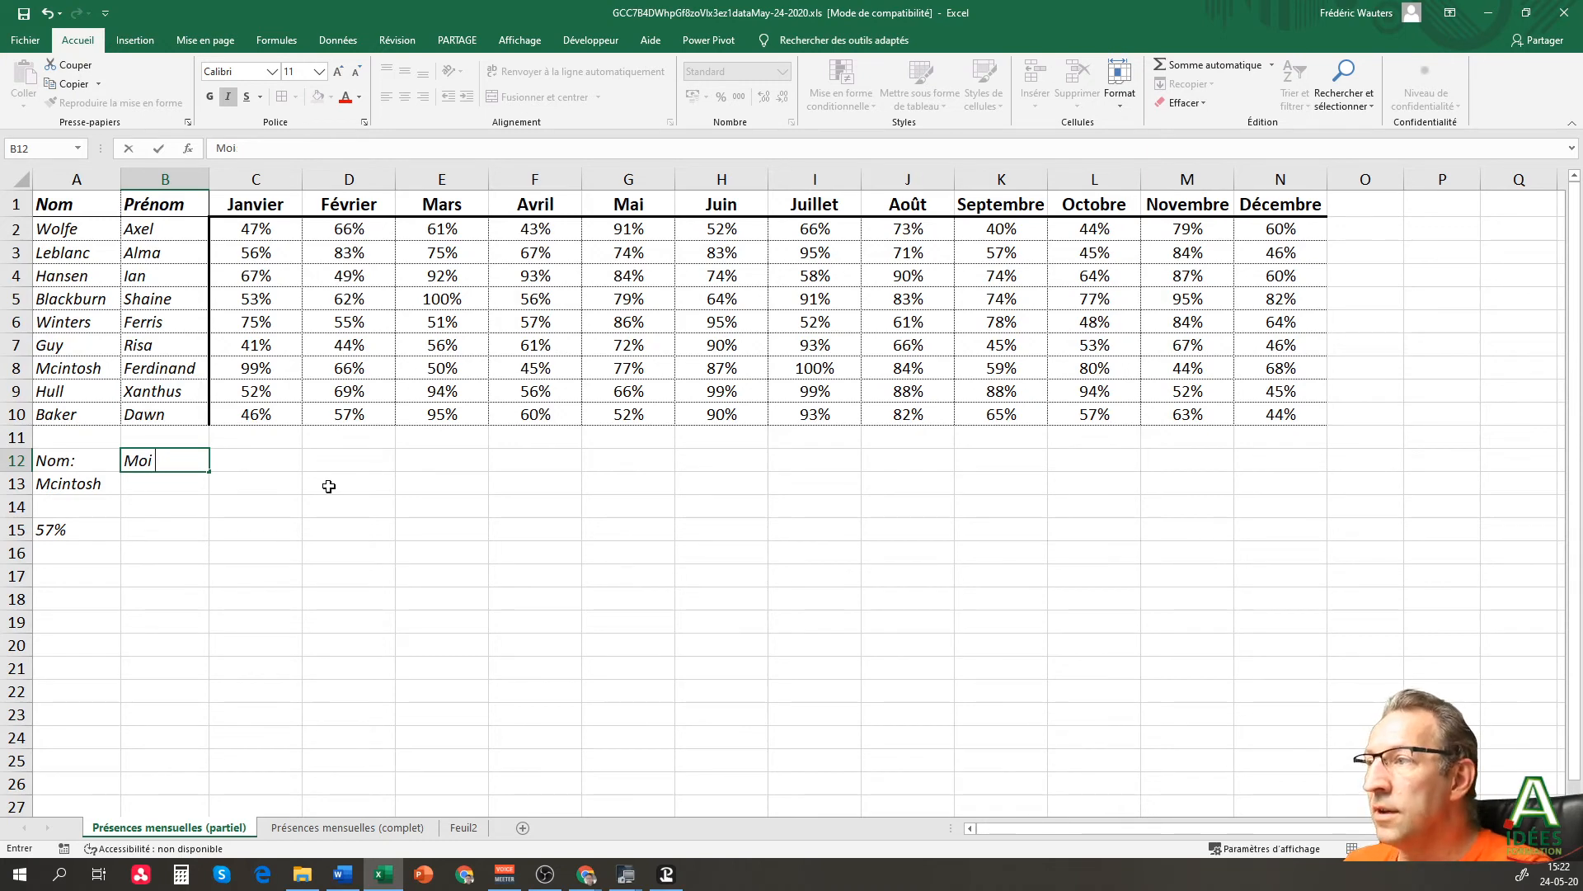
key("Return")
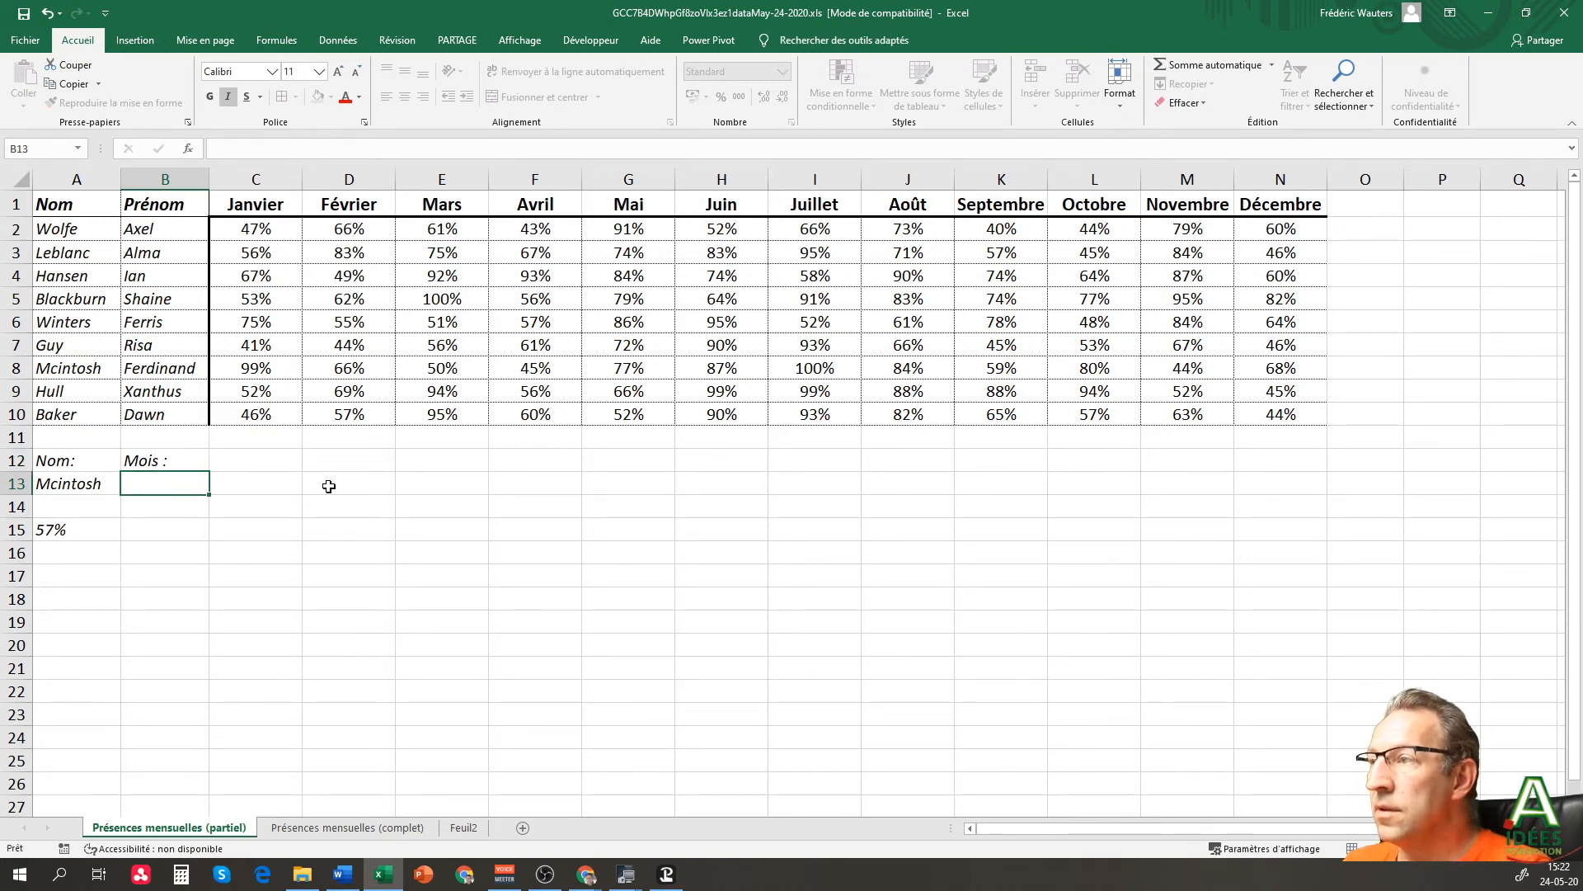
- Remove the italic formatting from cells A12:B16
left_click_drag(66, 461, 183, 555)
left_click(229, 96)
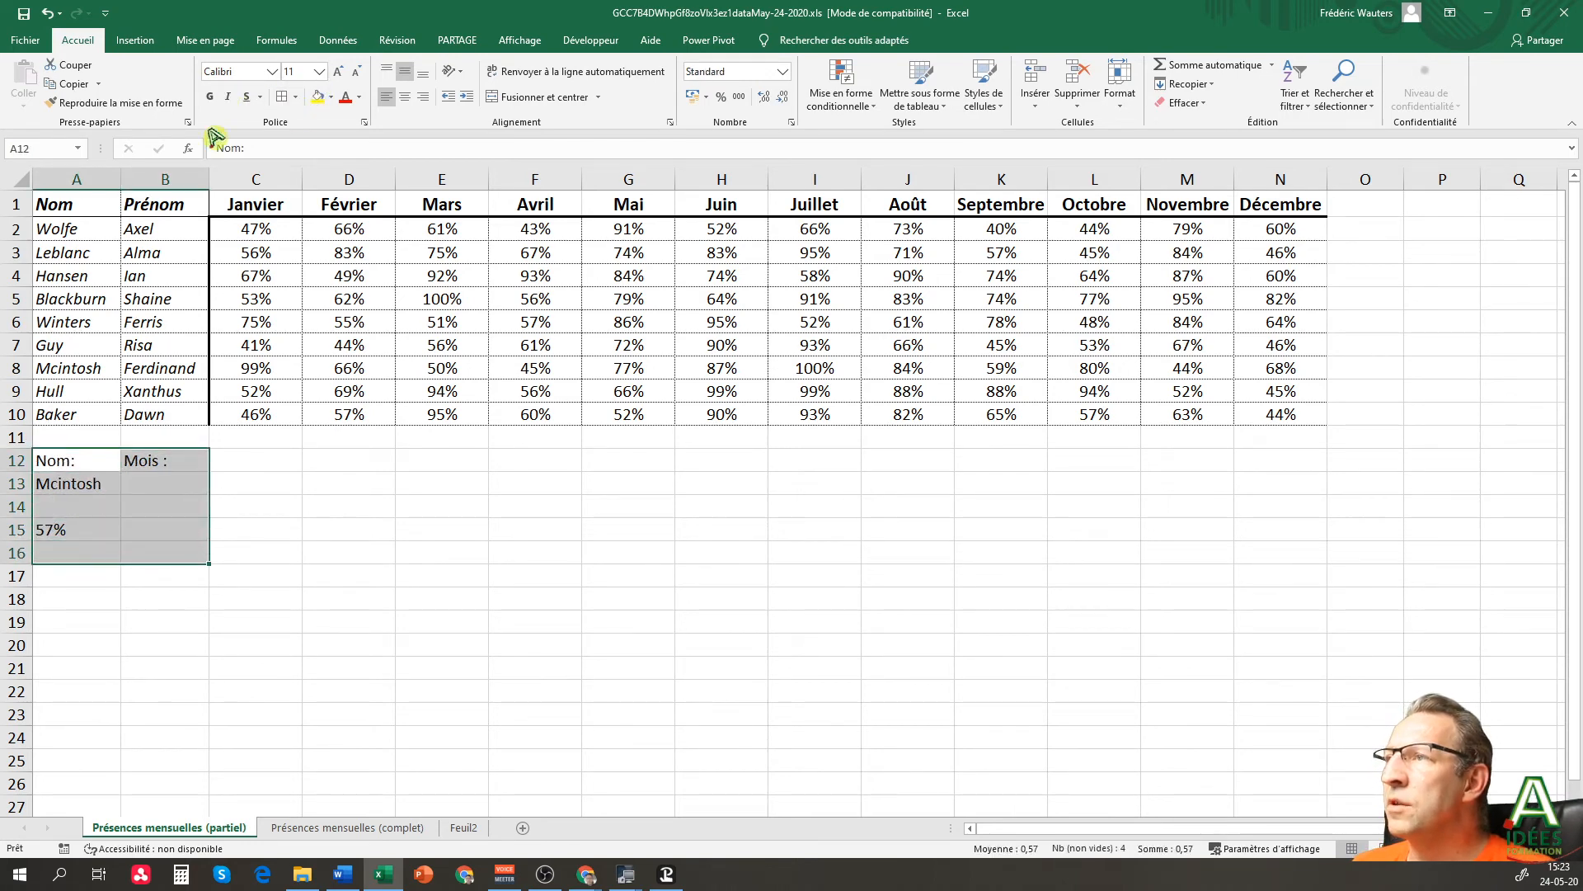
- Make the labels in cells A12:B12 bold
left_click(255, 510)
left_click(159, 485)
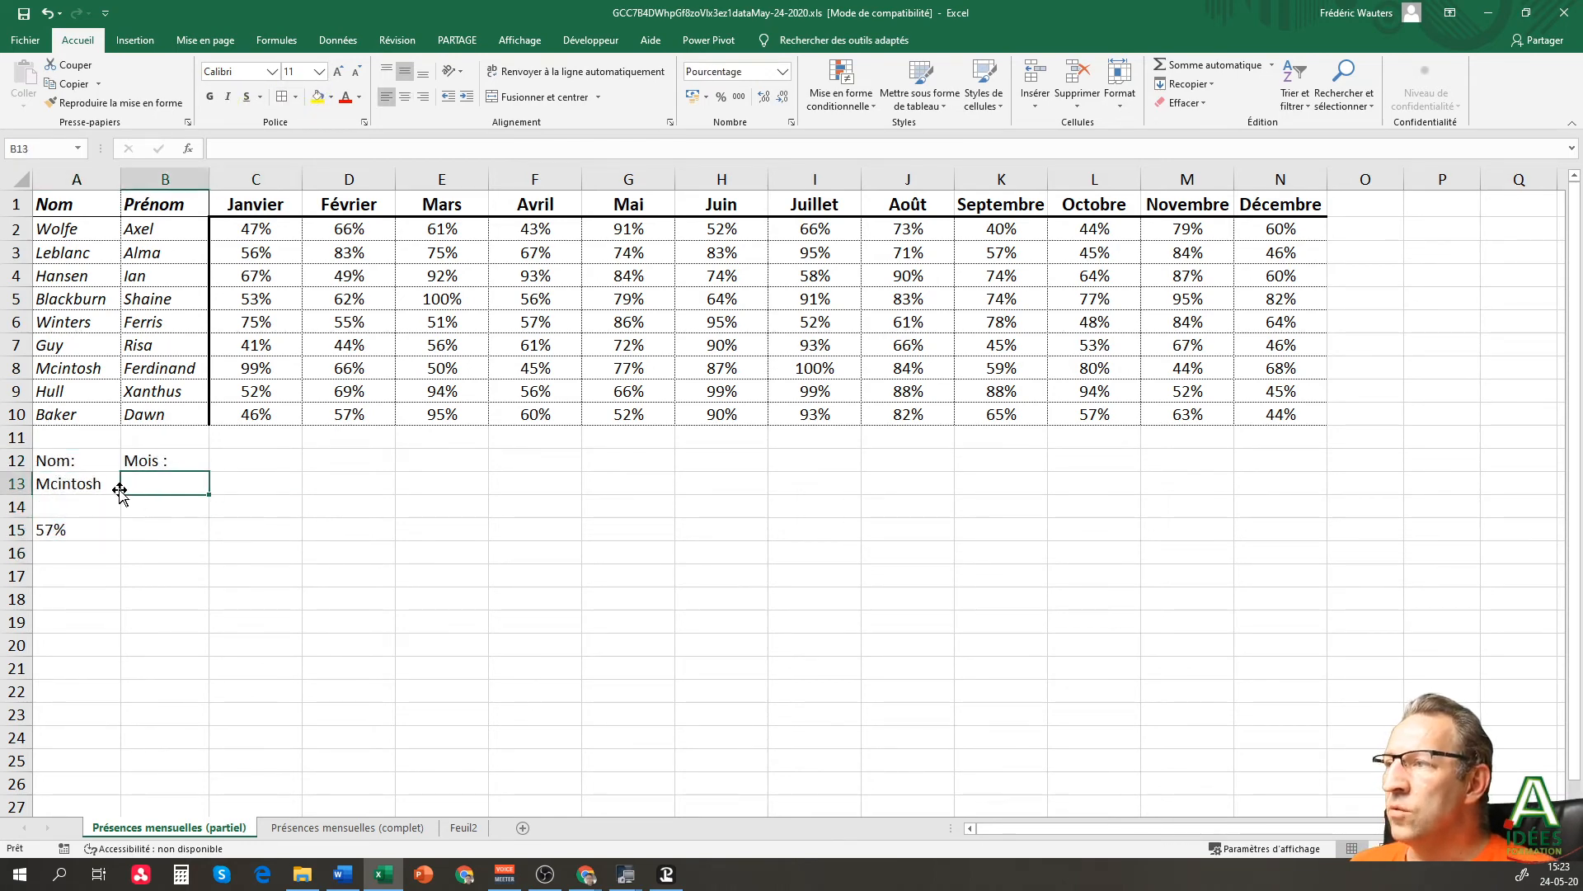
left_click_drag(77, 462, 172, 464)
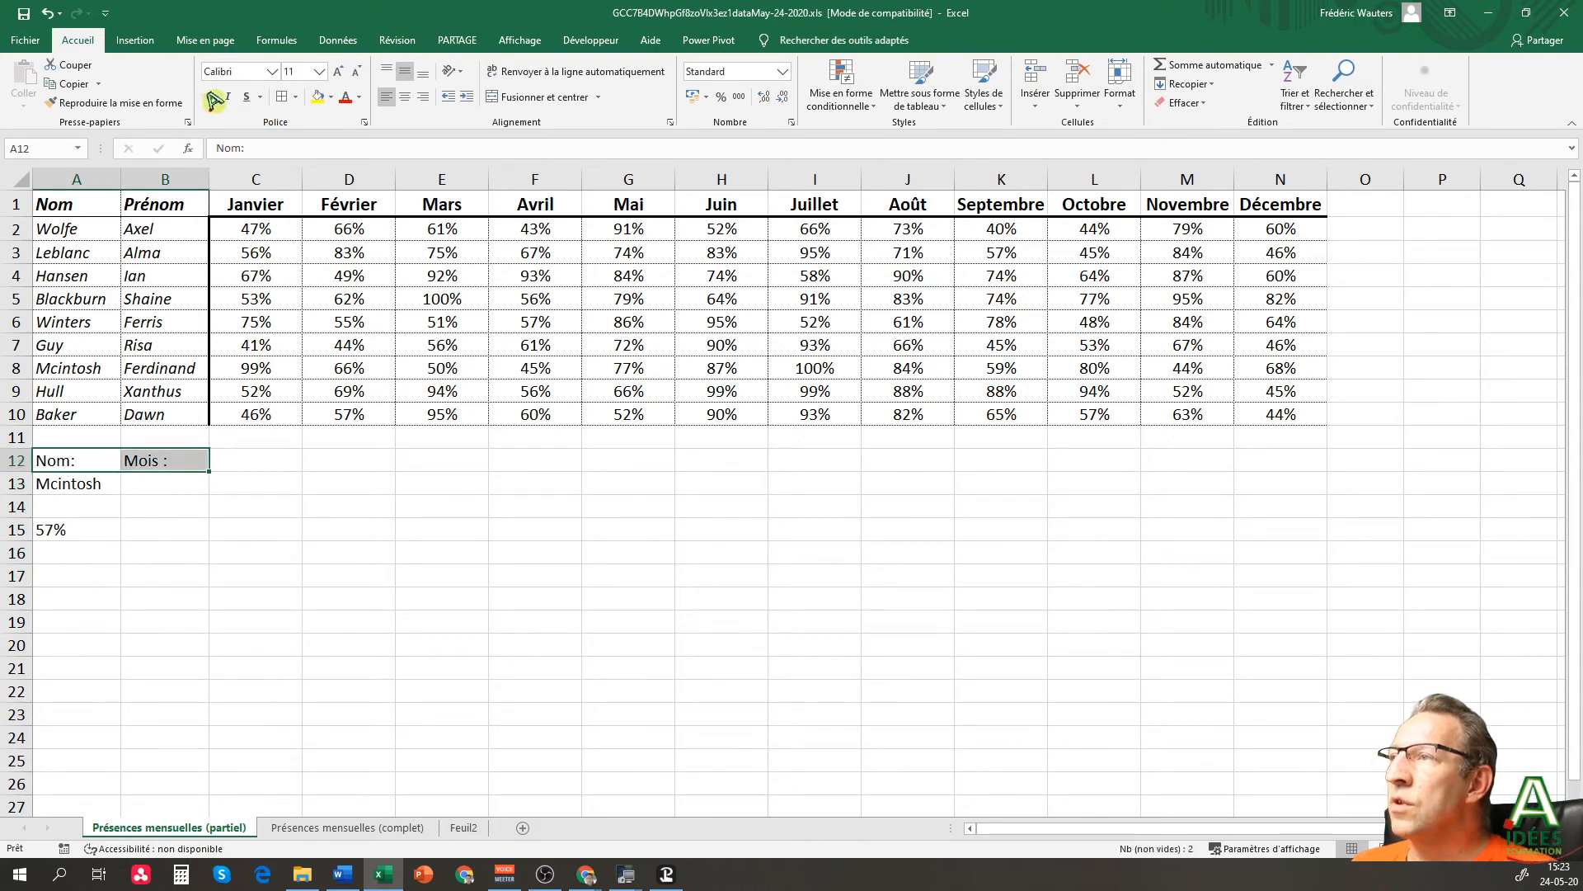
left_click(210, 97)
left_click(251, 509)
- Add a Liste data validation to cell B13 with the month headers C1:N1 as source, and review its dropdown list
left_click(181, 485)
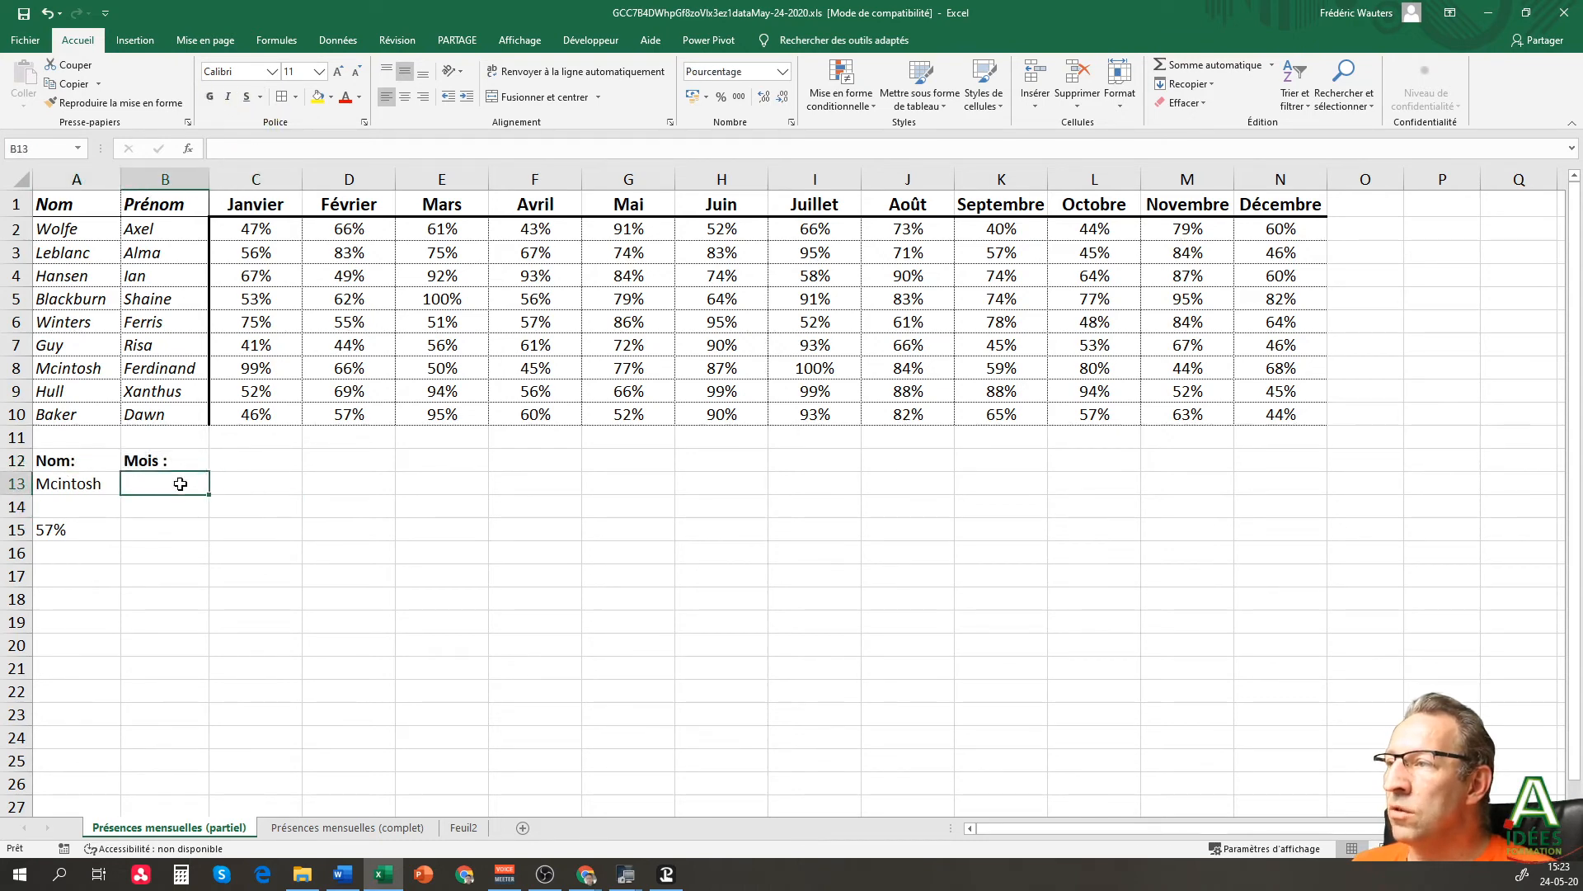
left_click(340, 37)
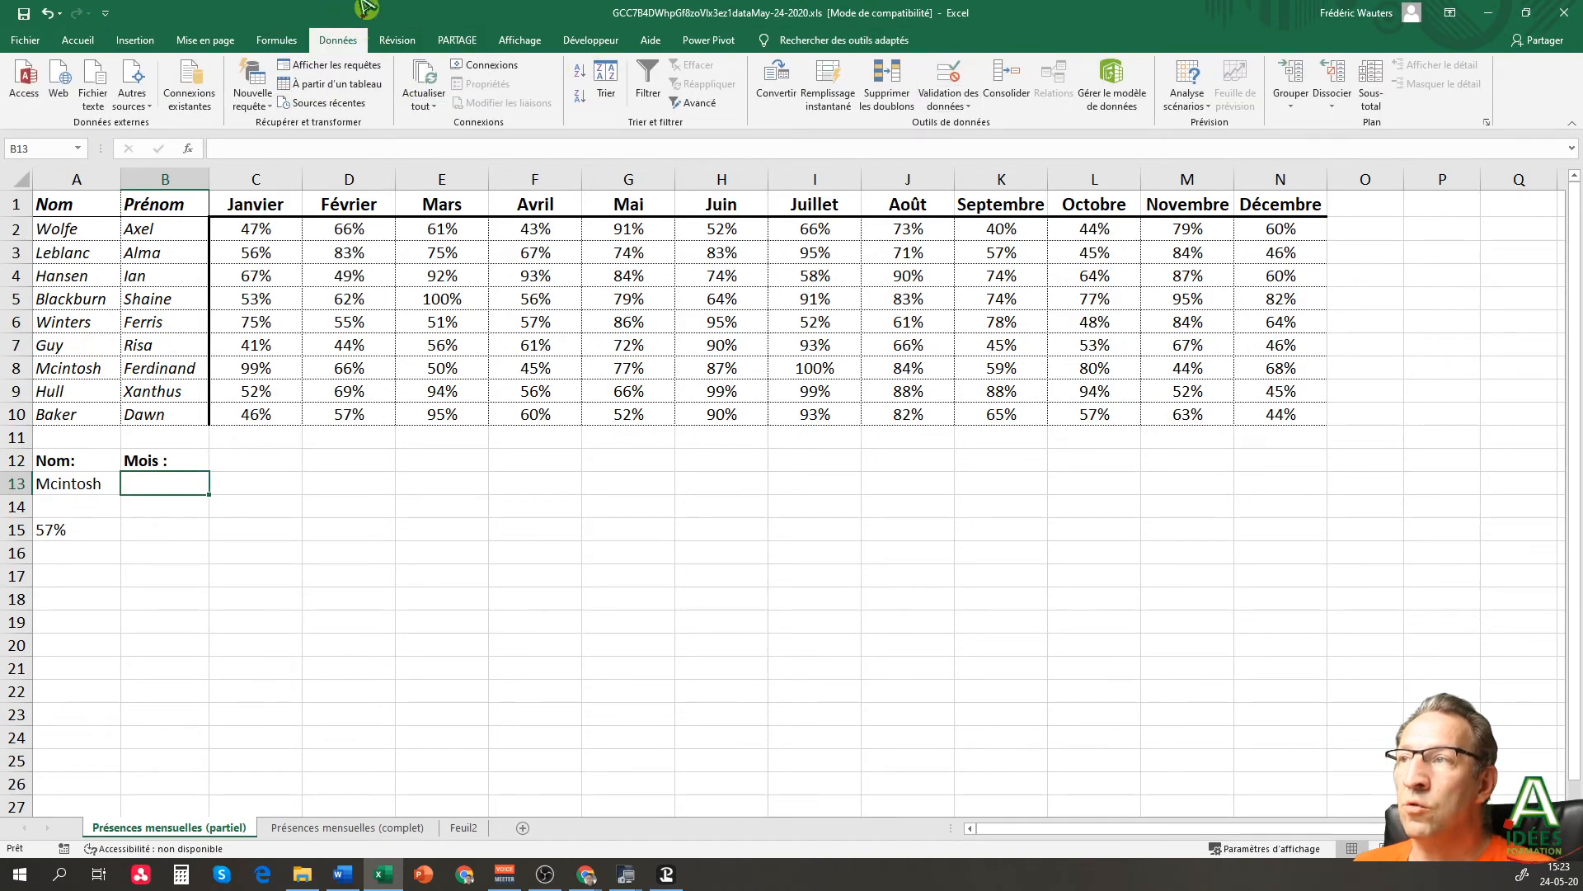
left_click(944, 83)
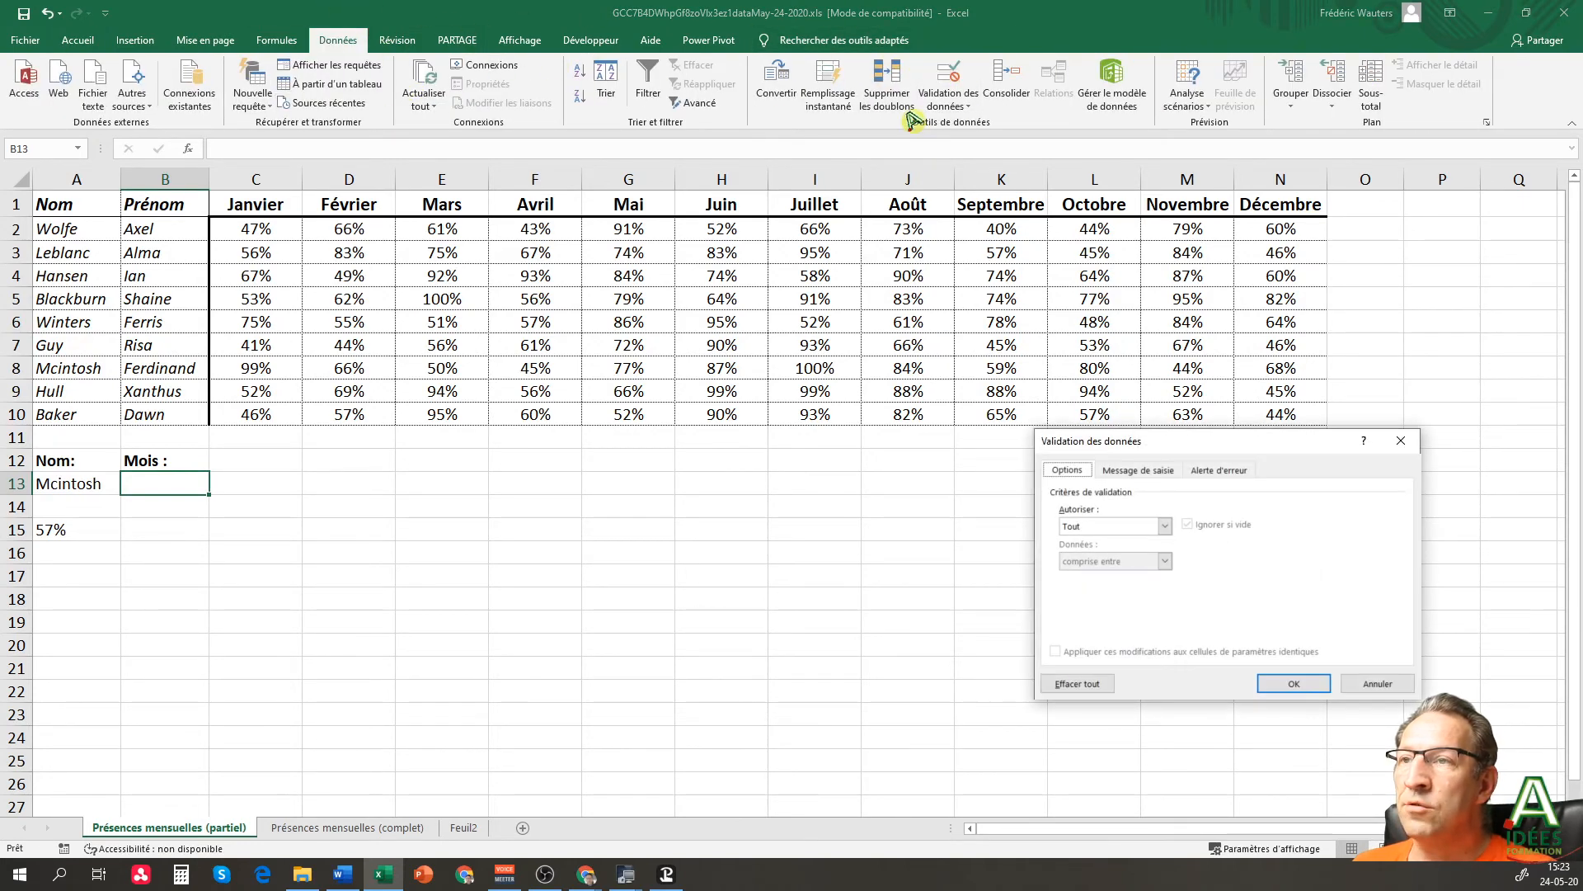
left_click(1092, 526)
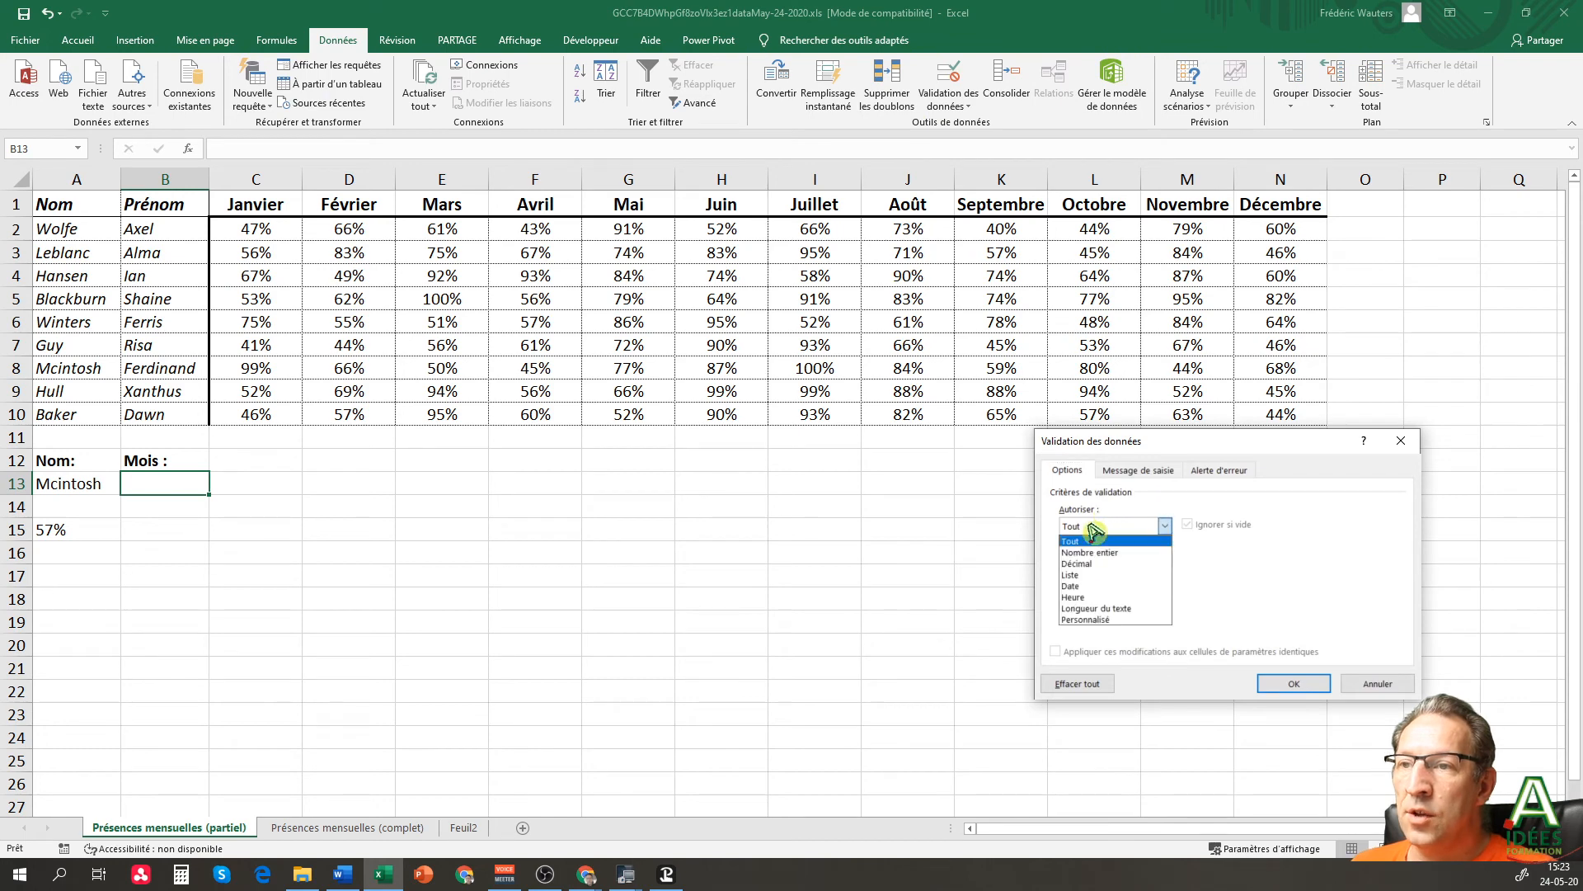
left_click(1117, 575)
left_click(1116, 595)
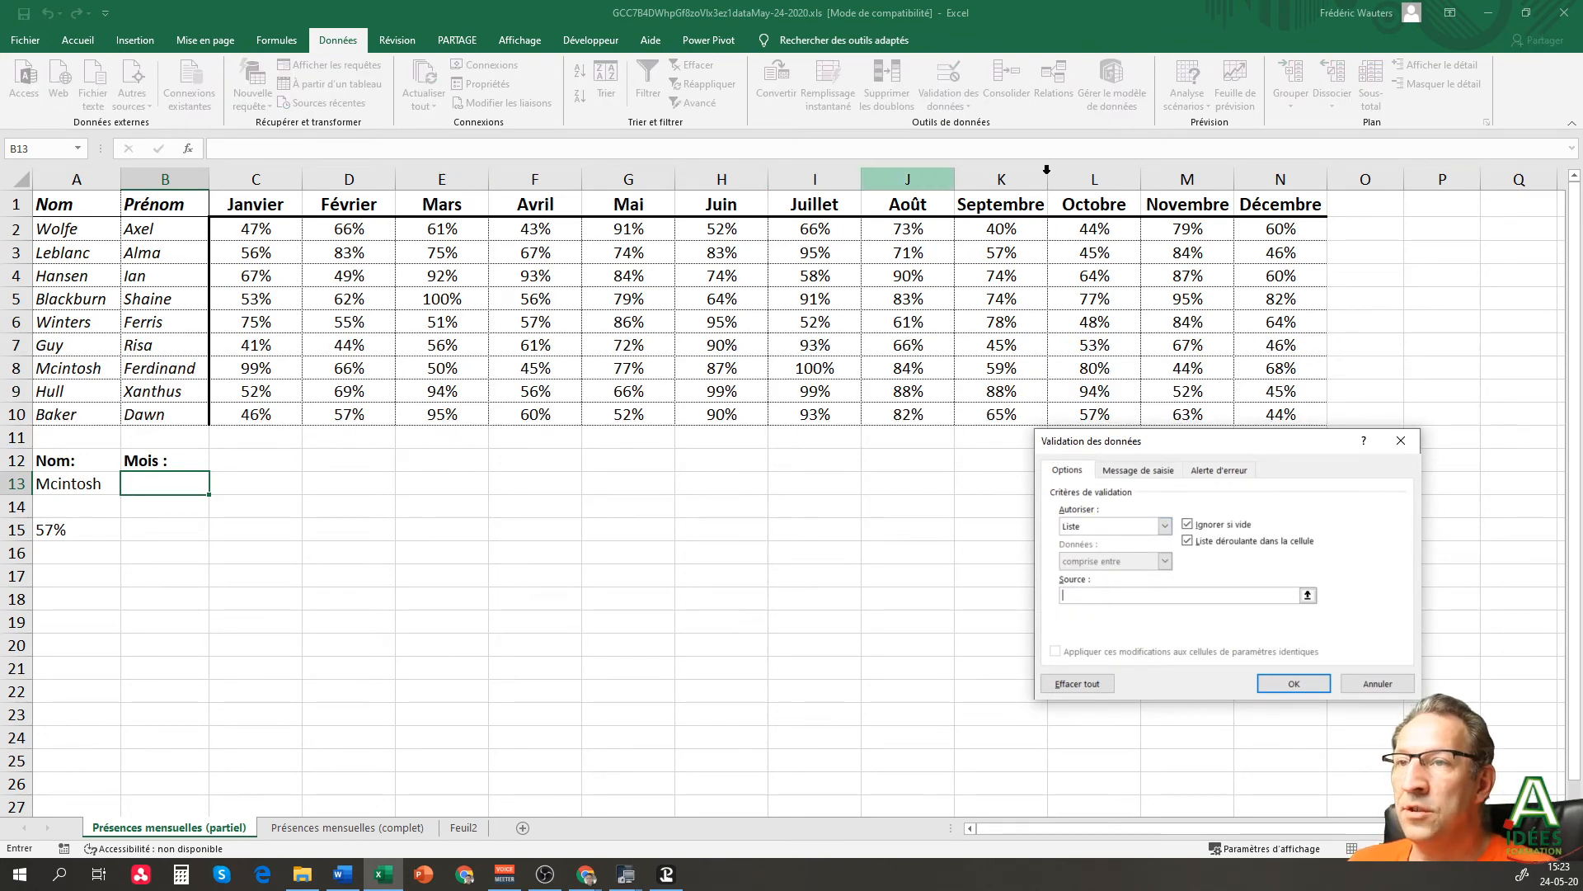
left_click_drag(241, 201, 1299, 198)
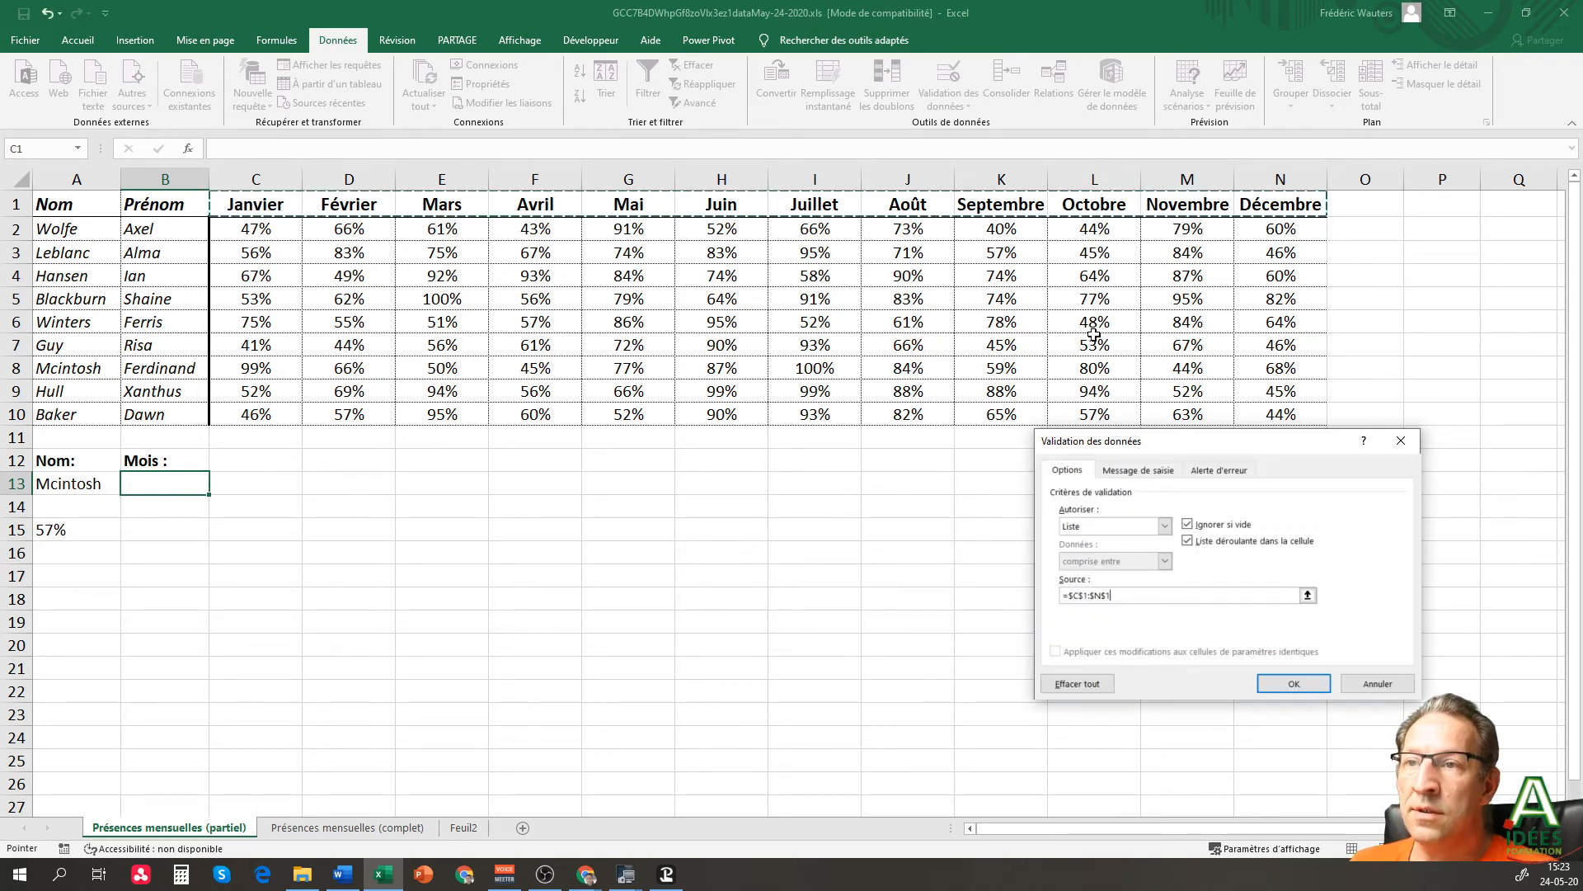
left_click(1295, 684)
left_click(216, 487)
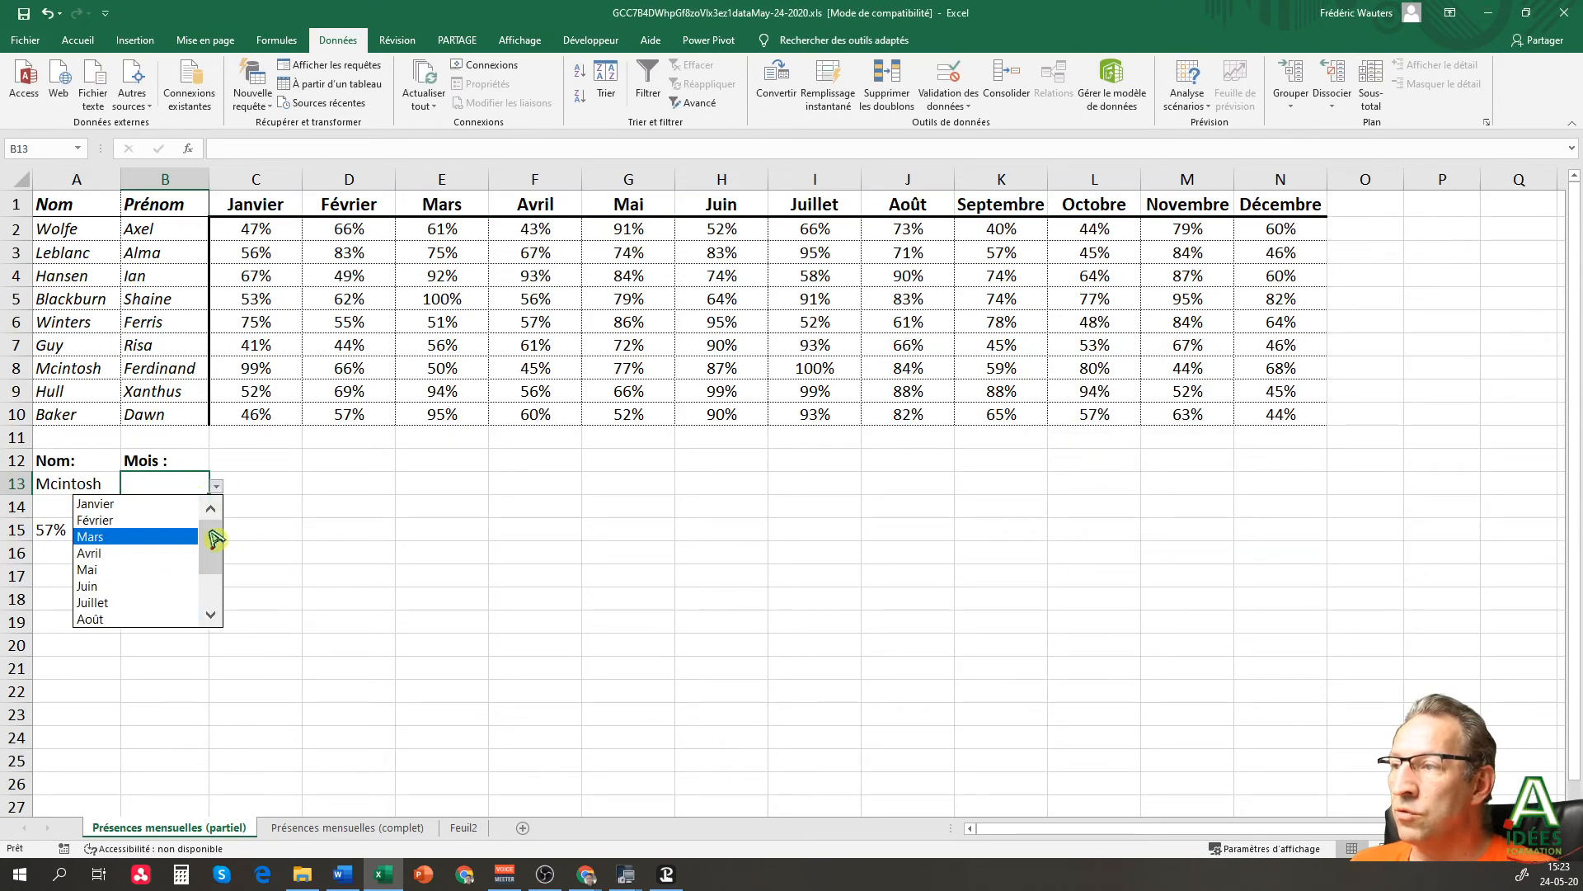
left_click_drag(211, 538, 216, 593)
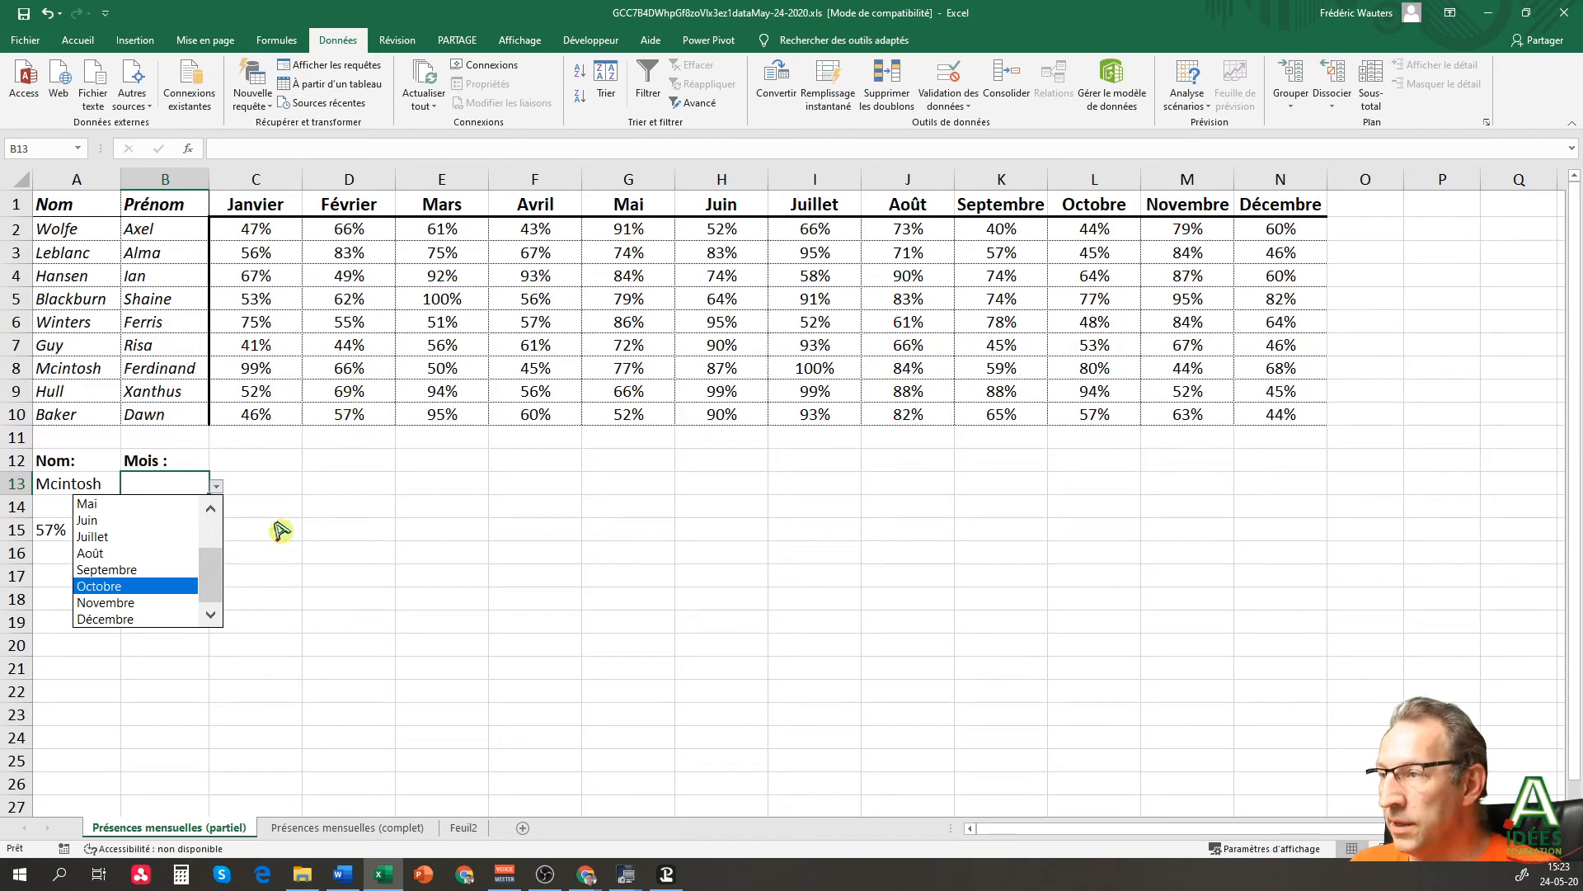
key("Escape")
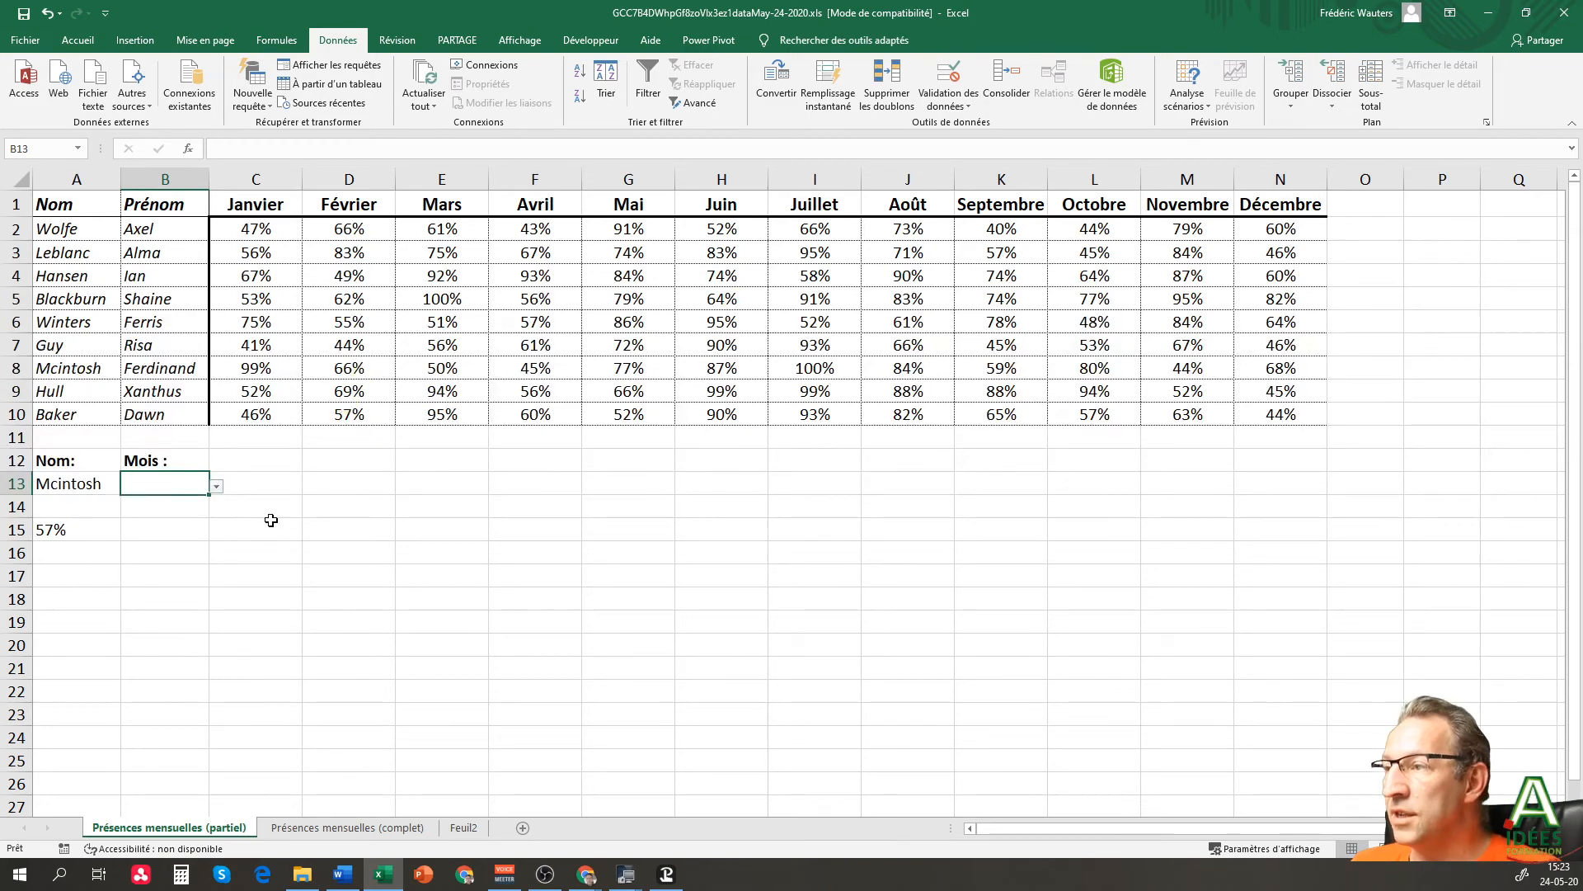
- Choose the fourth surname of the table in cell A13 and Mai in cell B13 from their dropdown lists
left_click(82, 487)
left_click(130, 486)
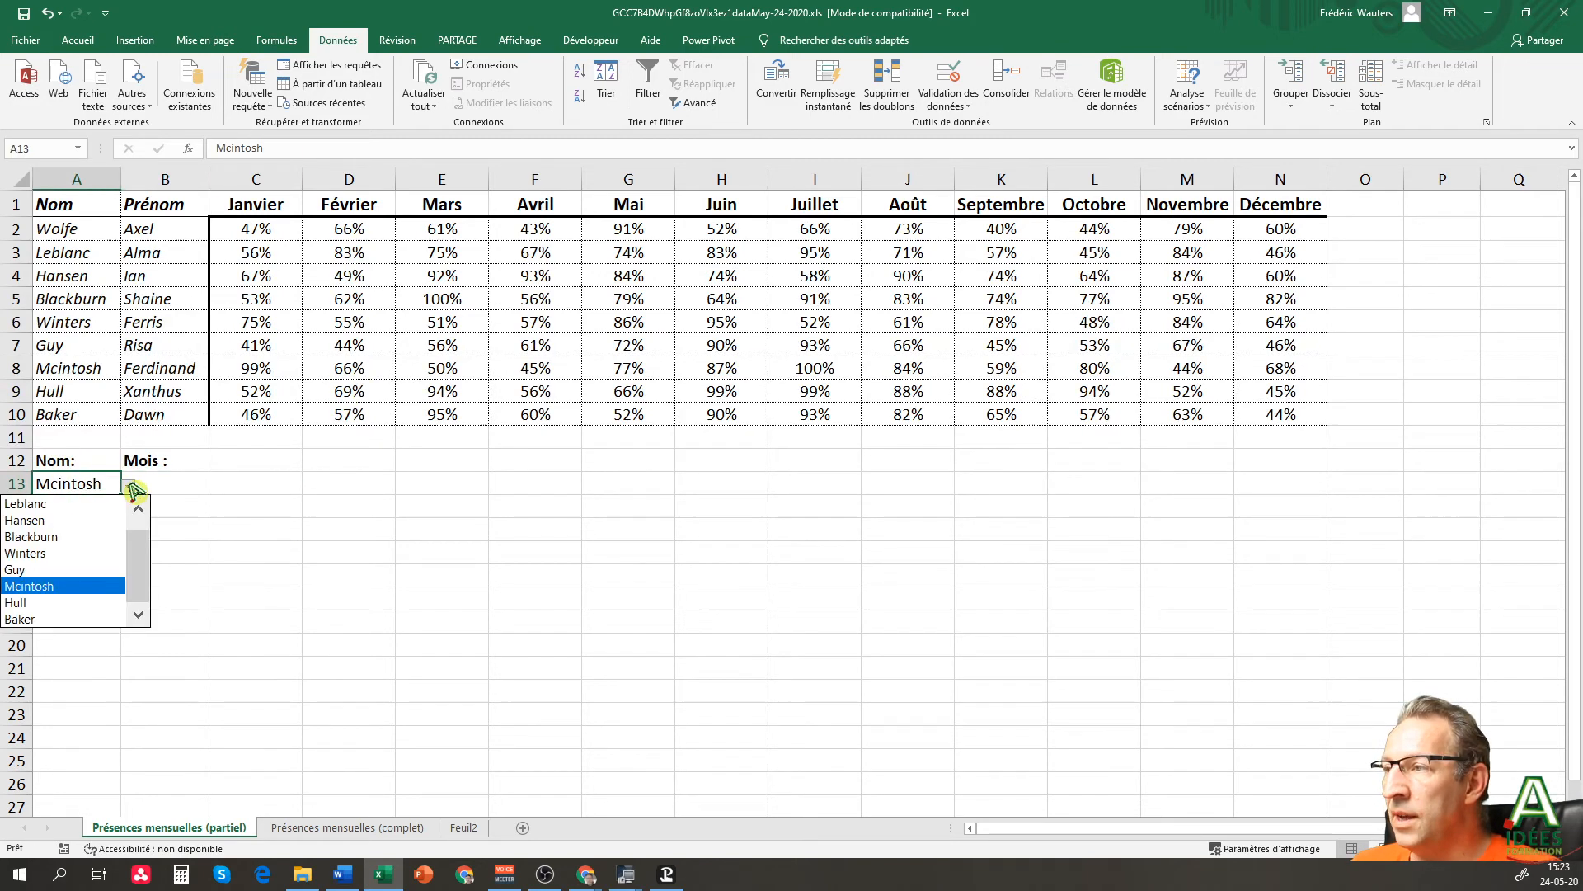
left_click(84, 537)
left_click(162, 485)
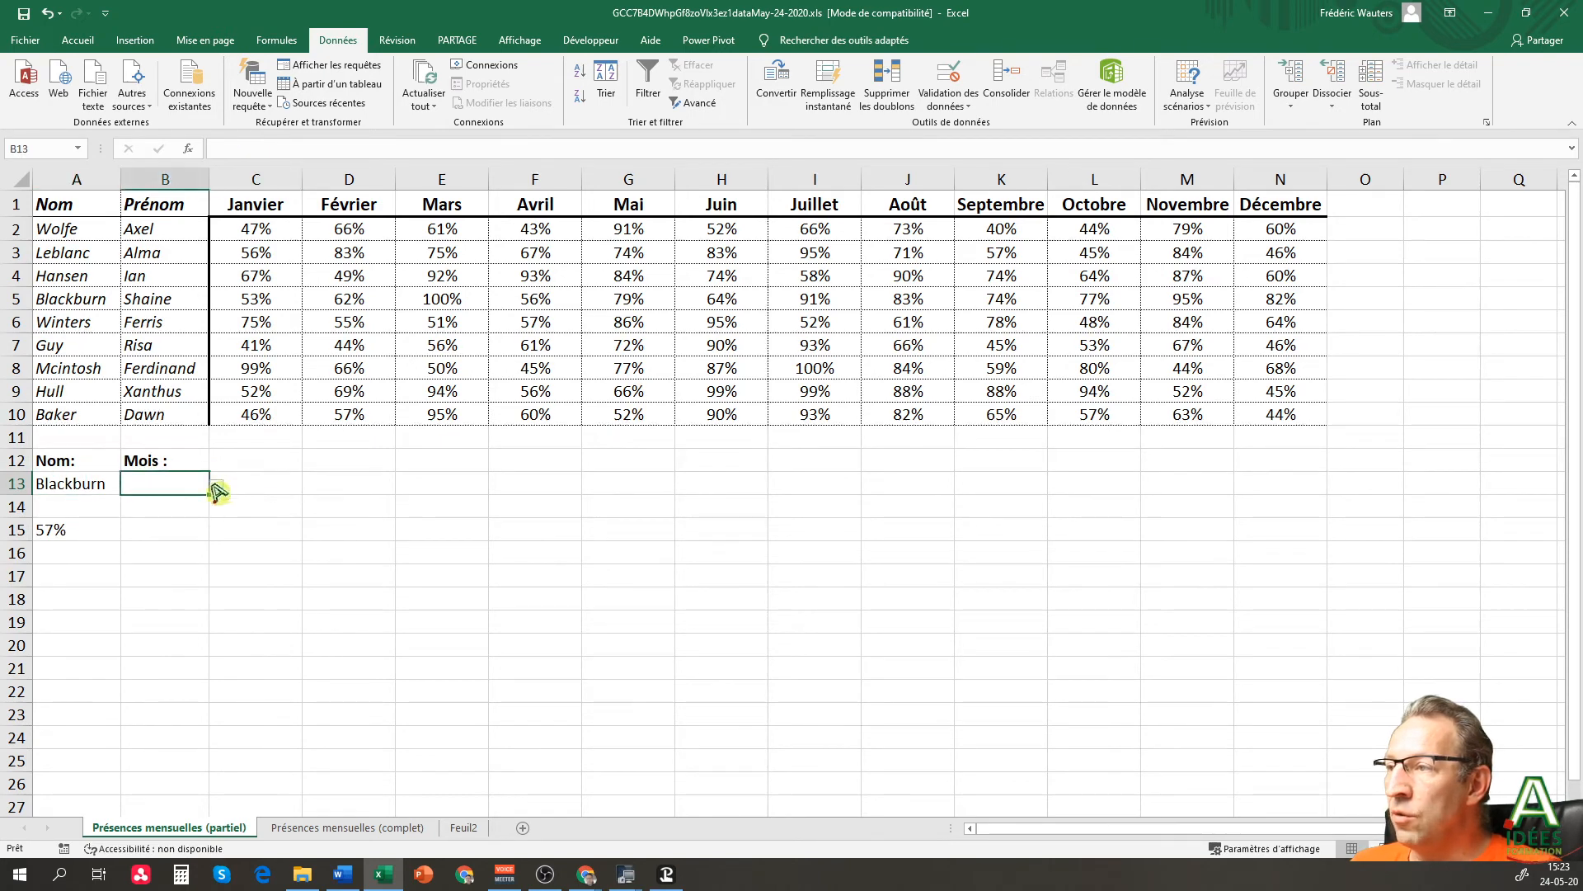
left_click(217, 487)
left_click(147, 567)
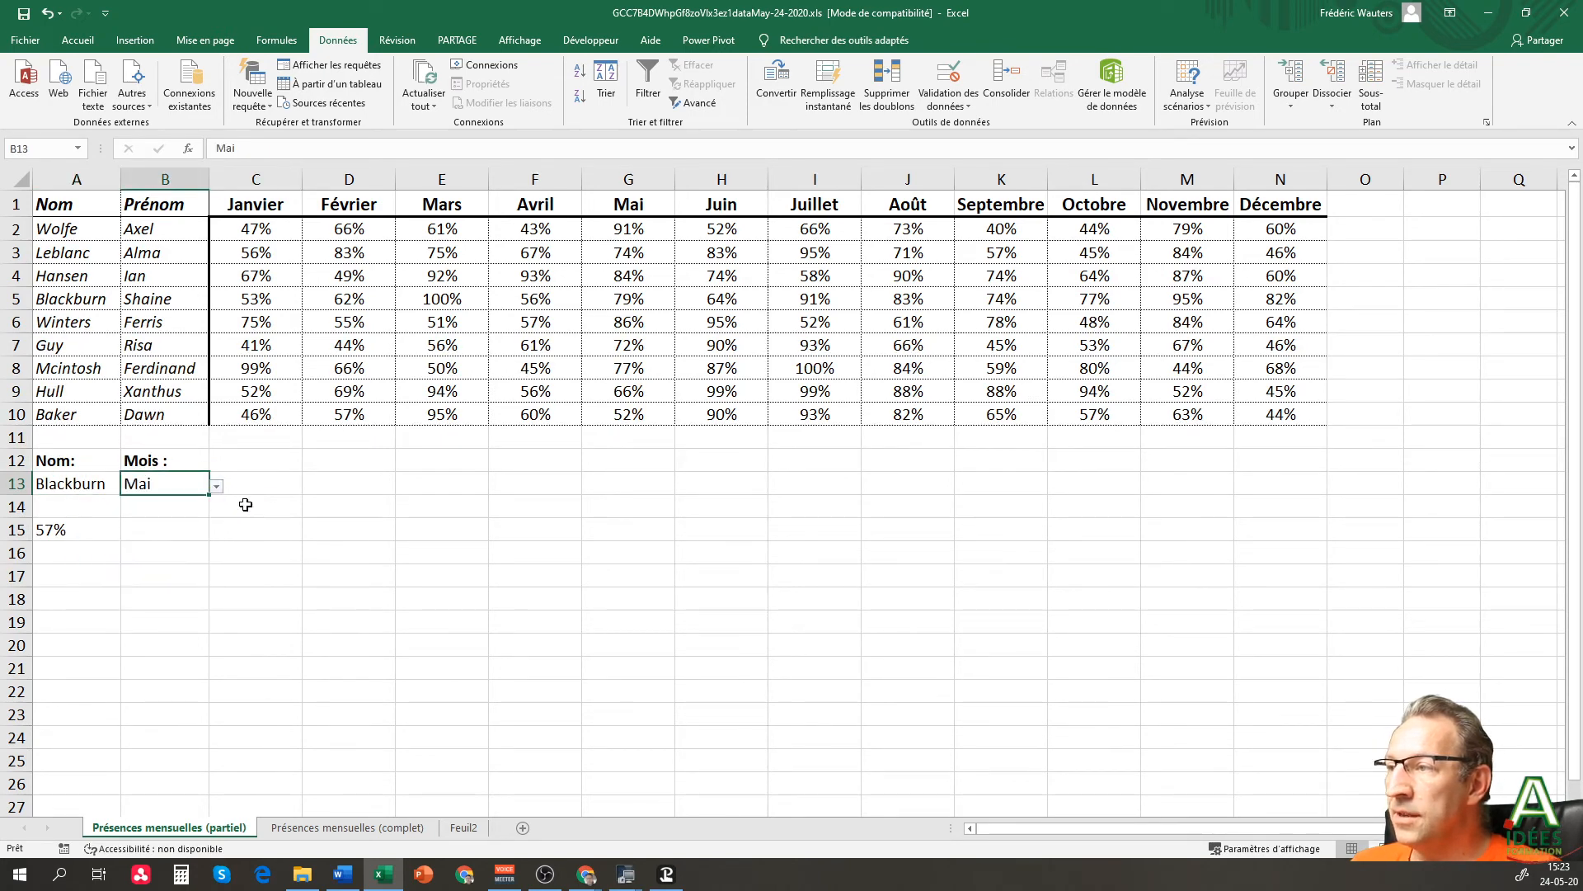
- Clear cell A15, undo the deletion and inspect the cell's named-range intersection formula
left_click(72, 523)
key("Delete")
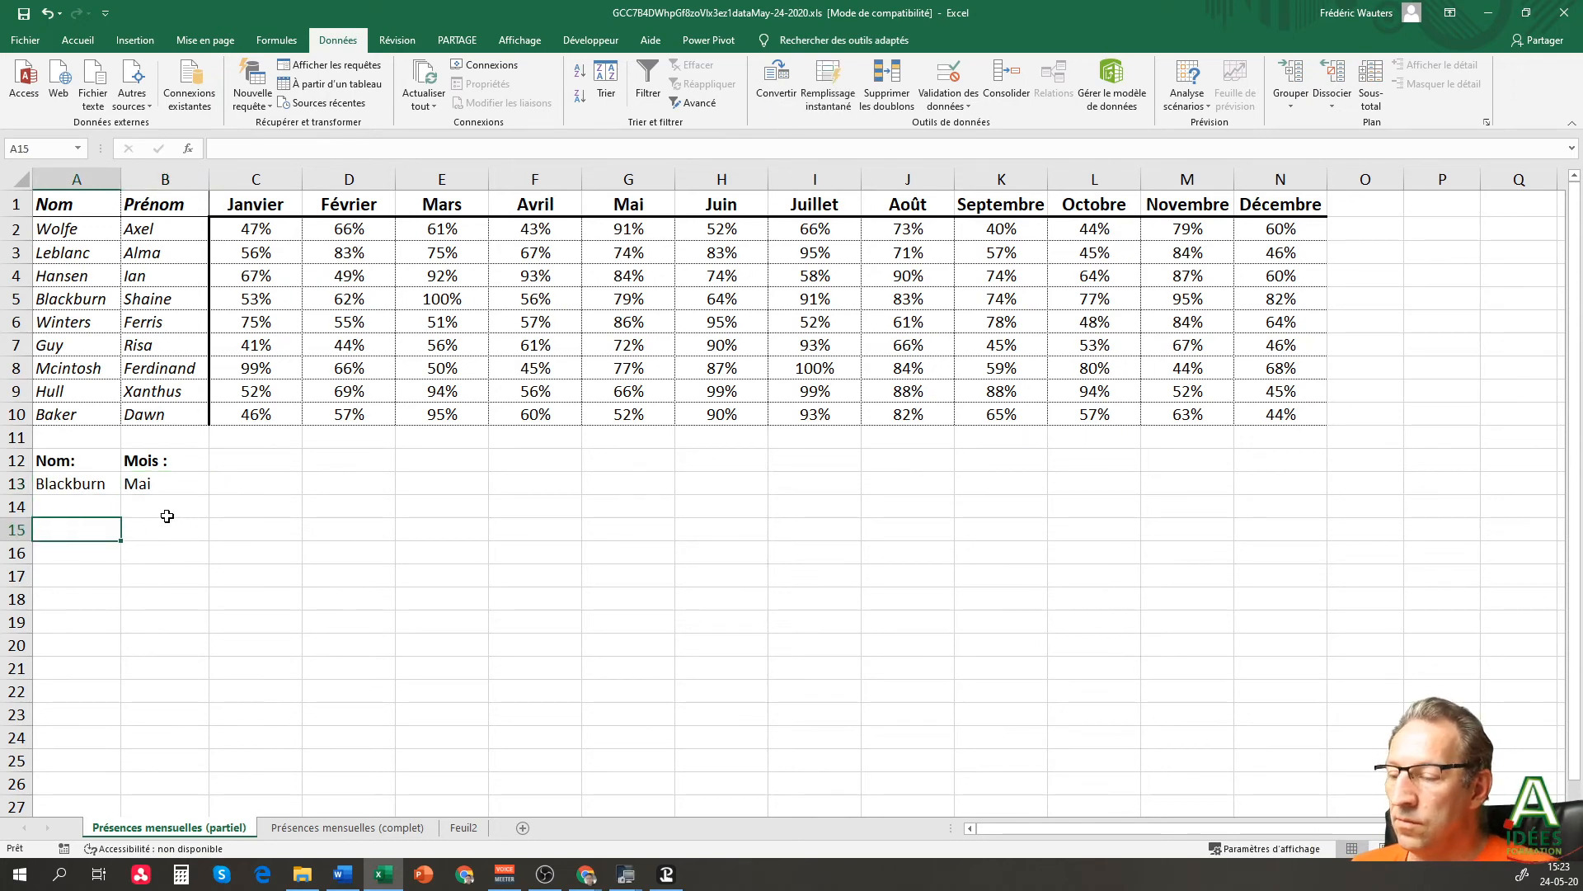
key("ctrl+z")
double_click(80, 530)
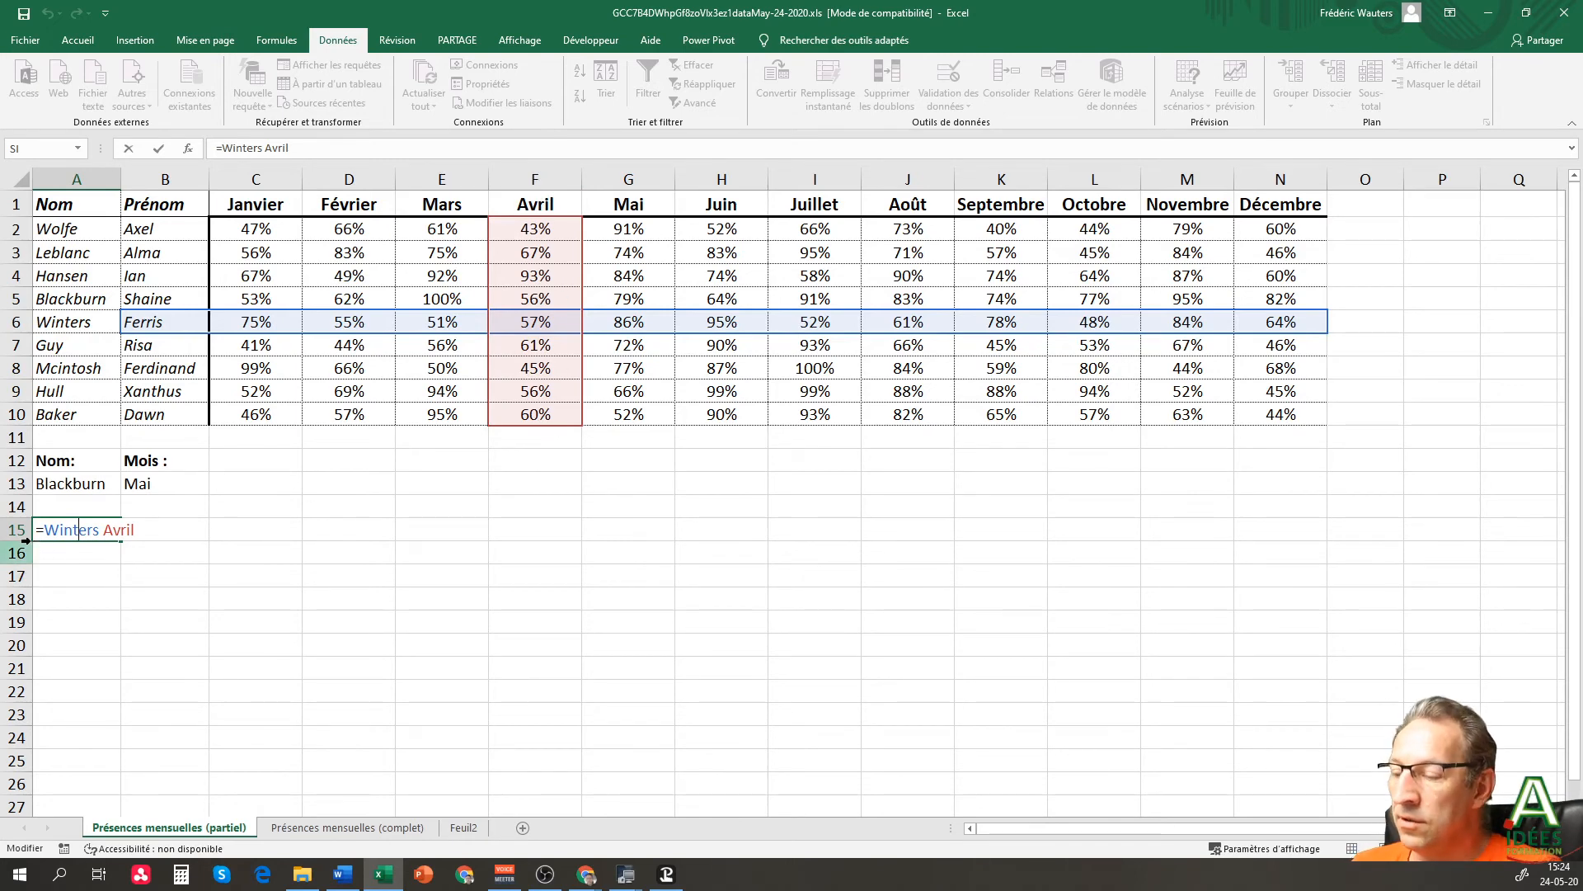
key("ctrl+Return")
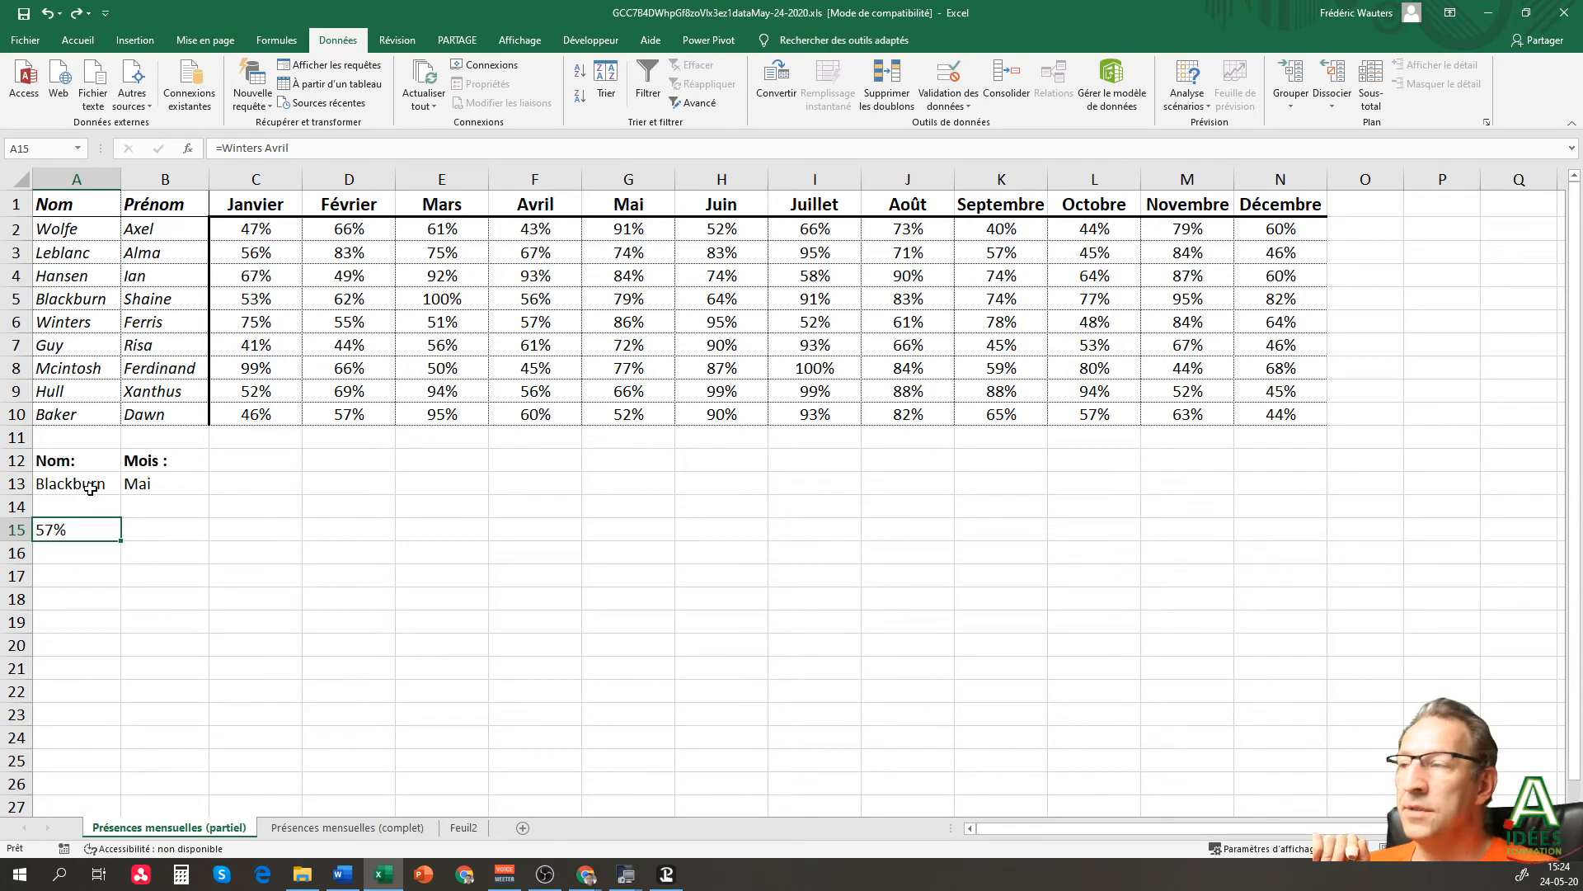
- Enter the label "Présences :" in cell C12 and make it bold
left_click(281, 461)
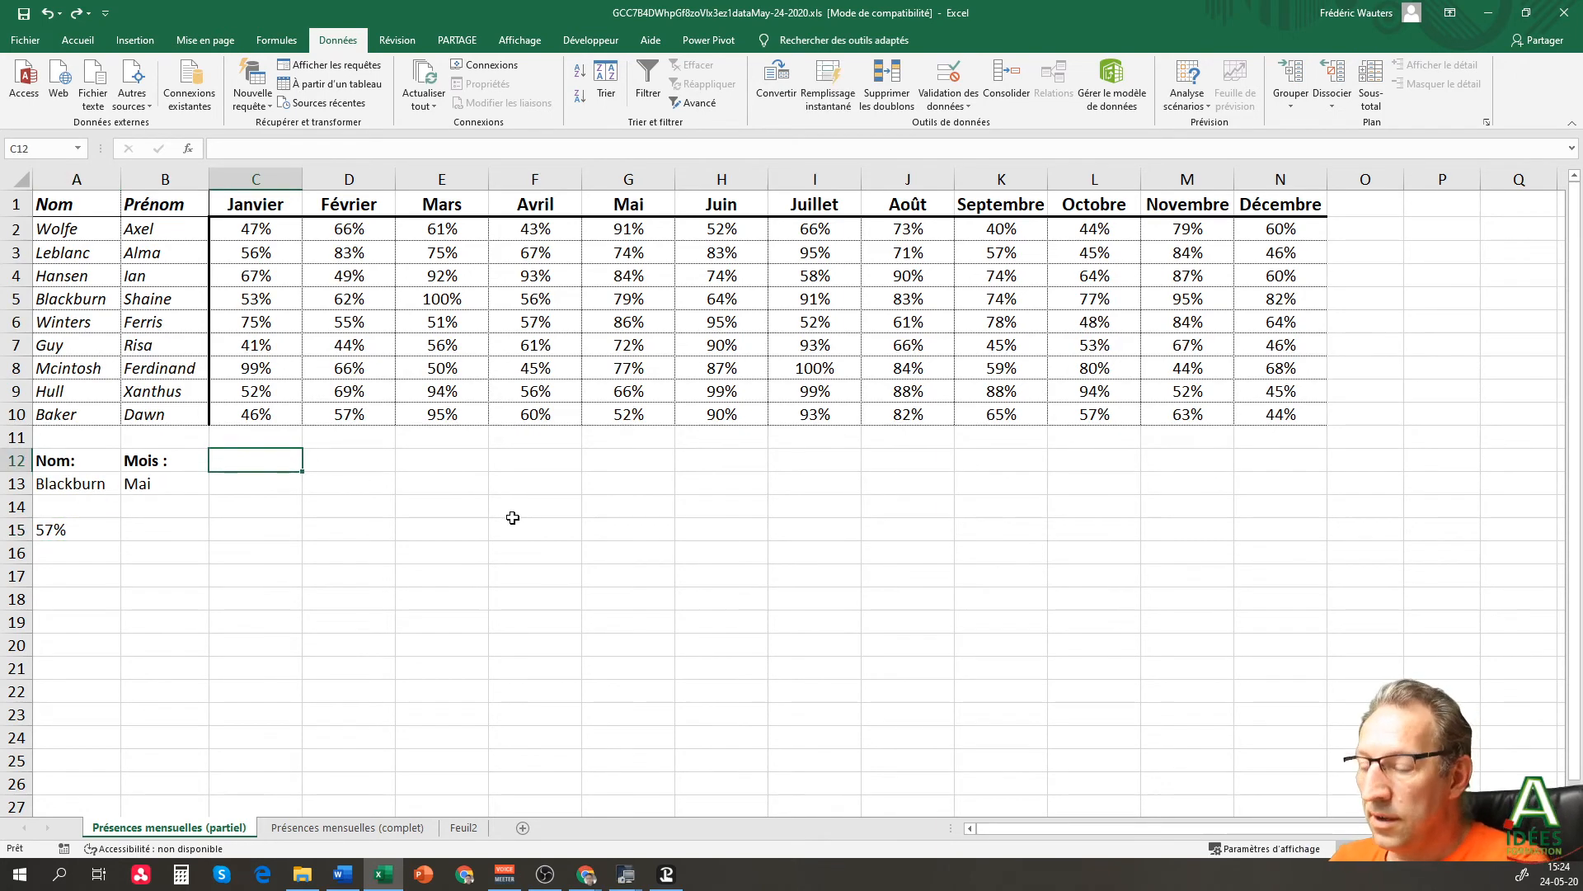
type("Présences")
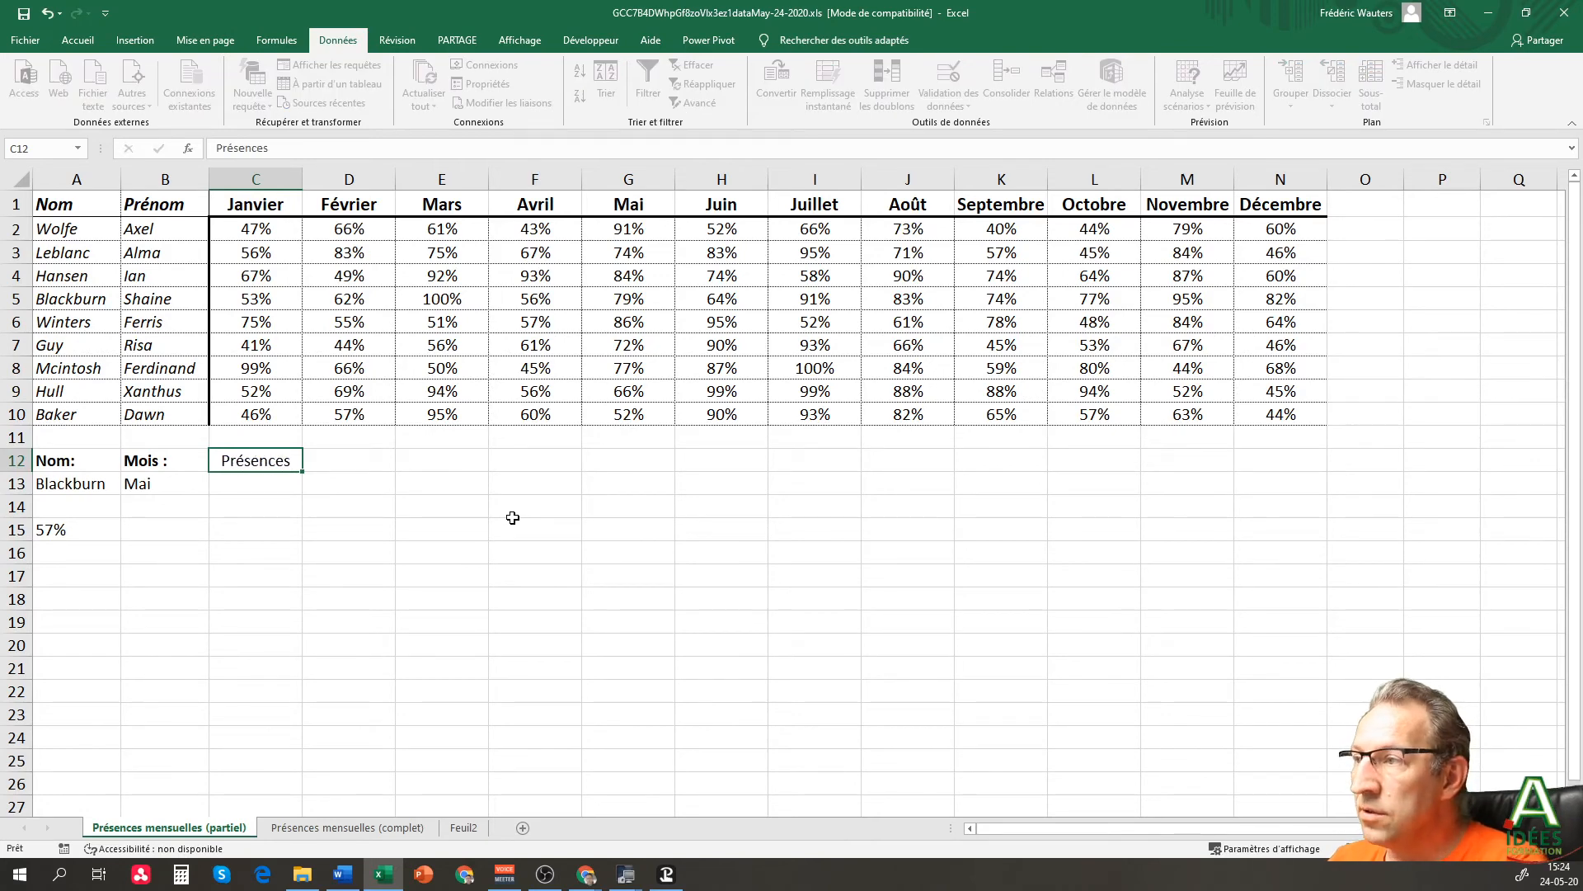
key("Return")
double_click(264, 460)
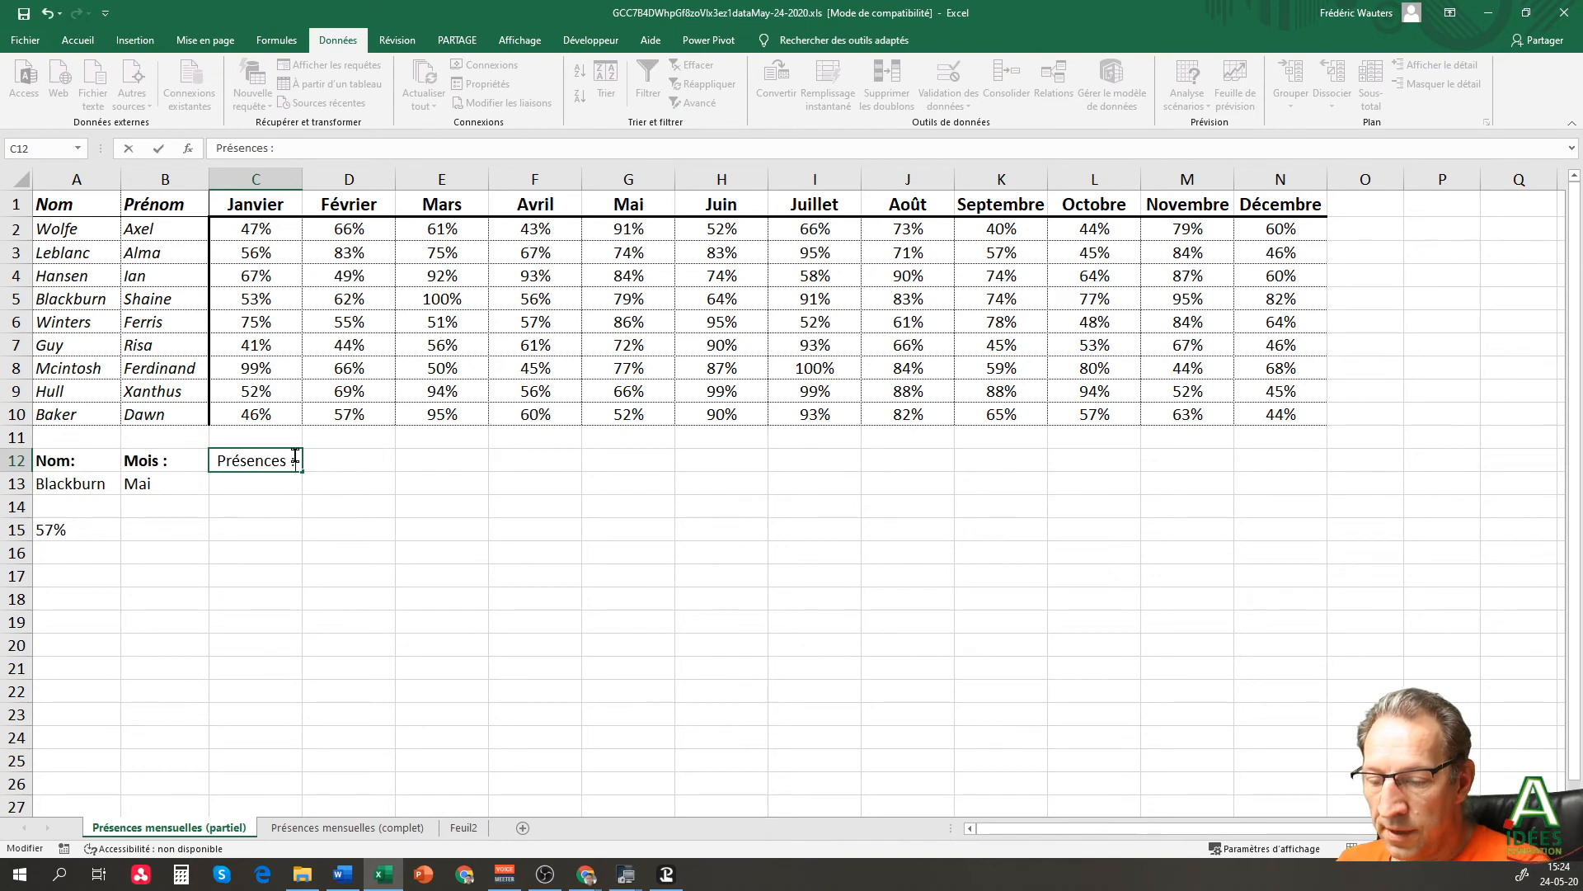
key("Return")
left_click(272, 458)
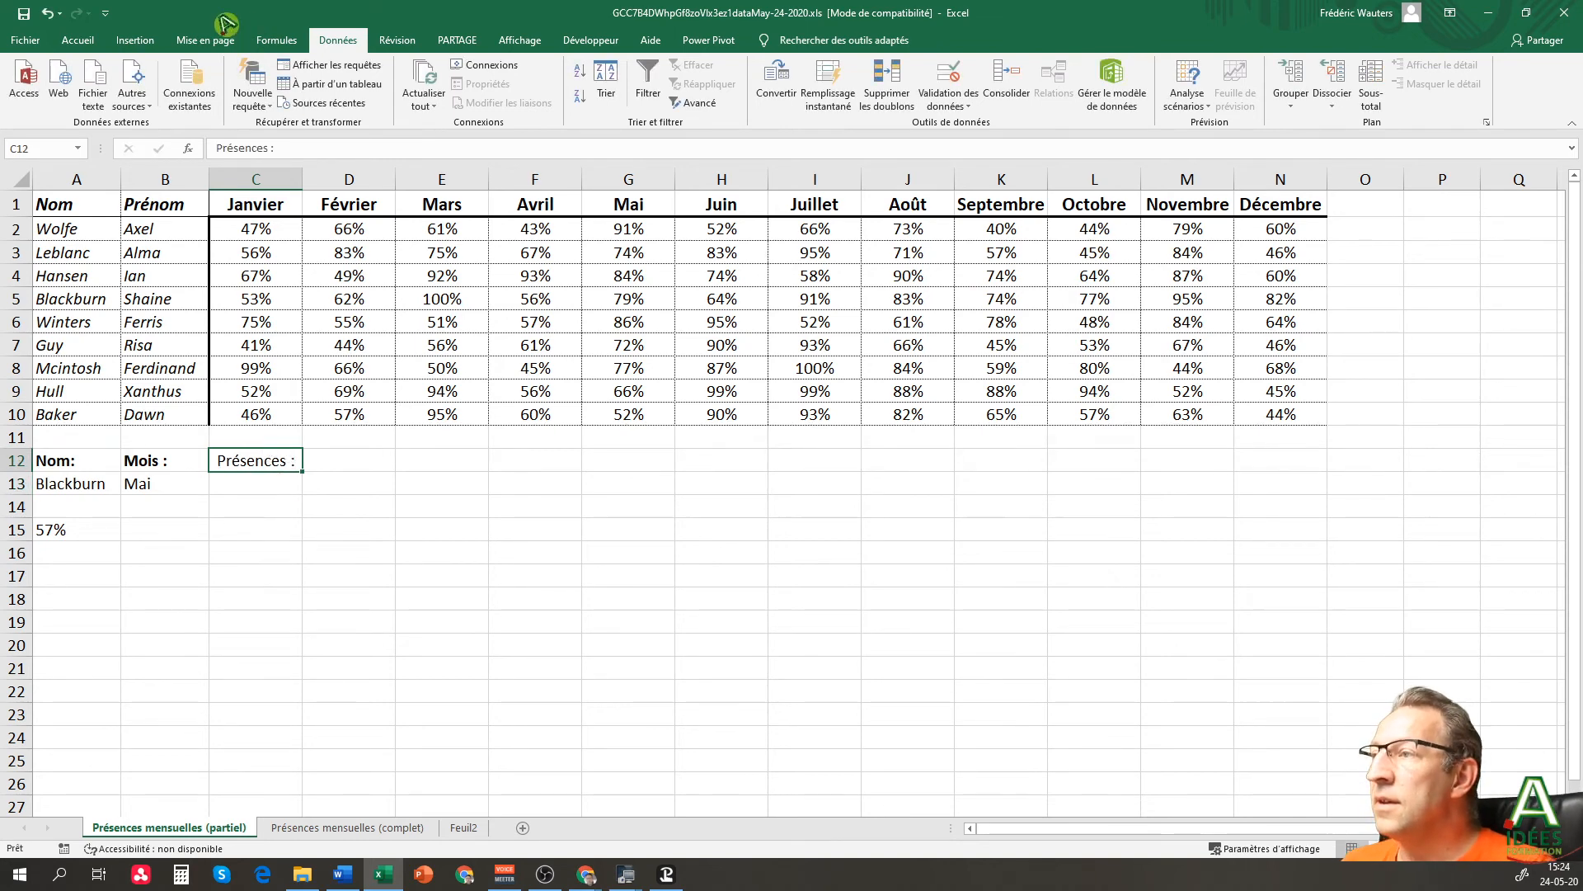
left_click(77, 41)
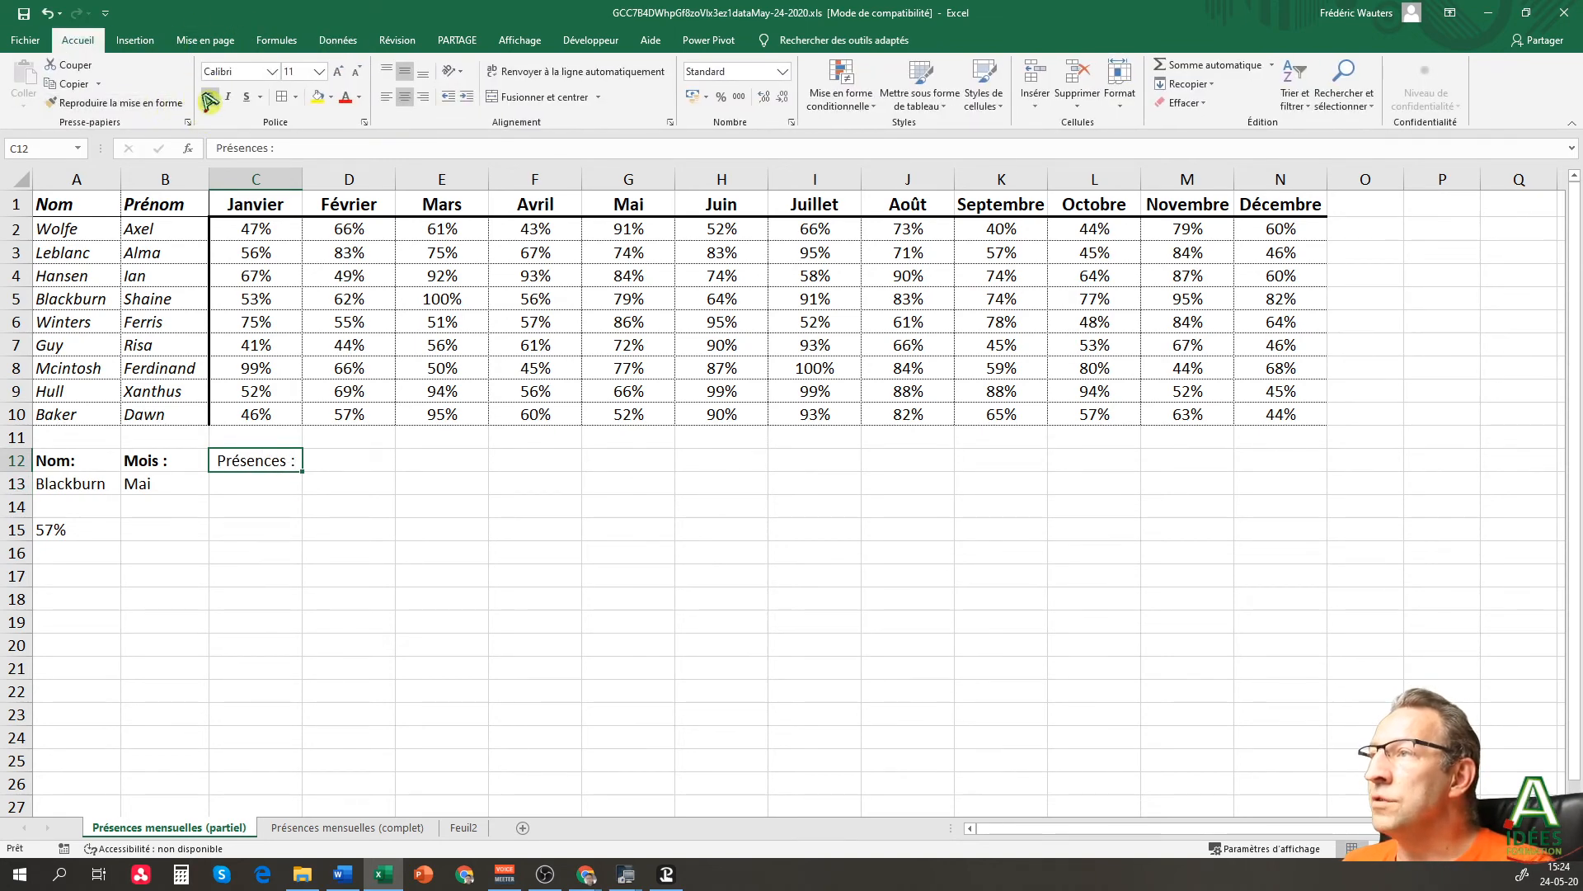
left_click(210, 96)
- Apply the border style "Bordure simple en haut et épaisse en bas" to cells A12:C13
left_click_drag(57, 466, 284, 485)
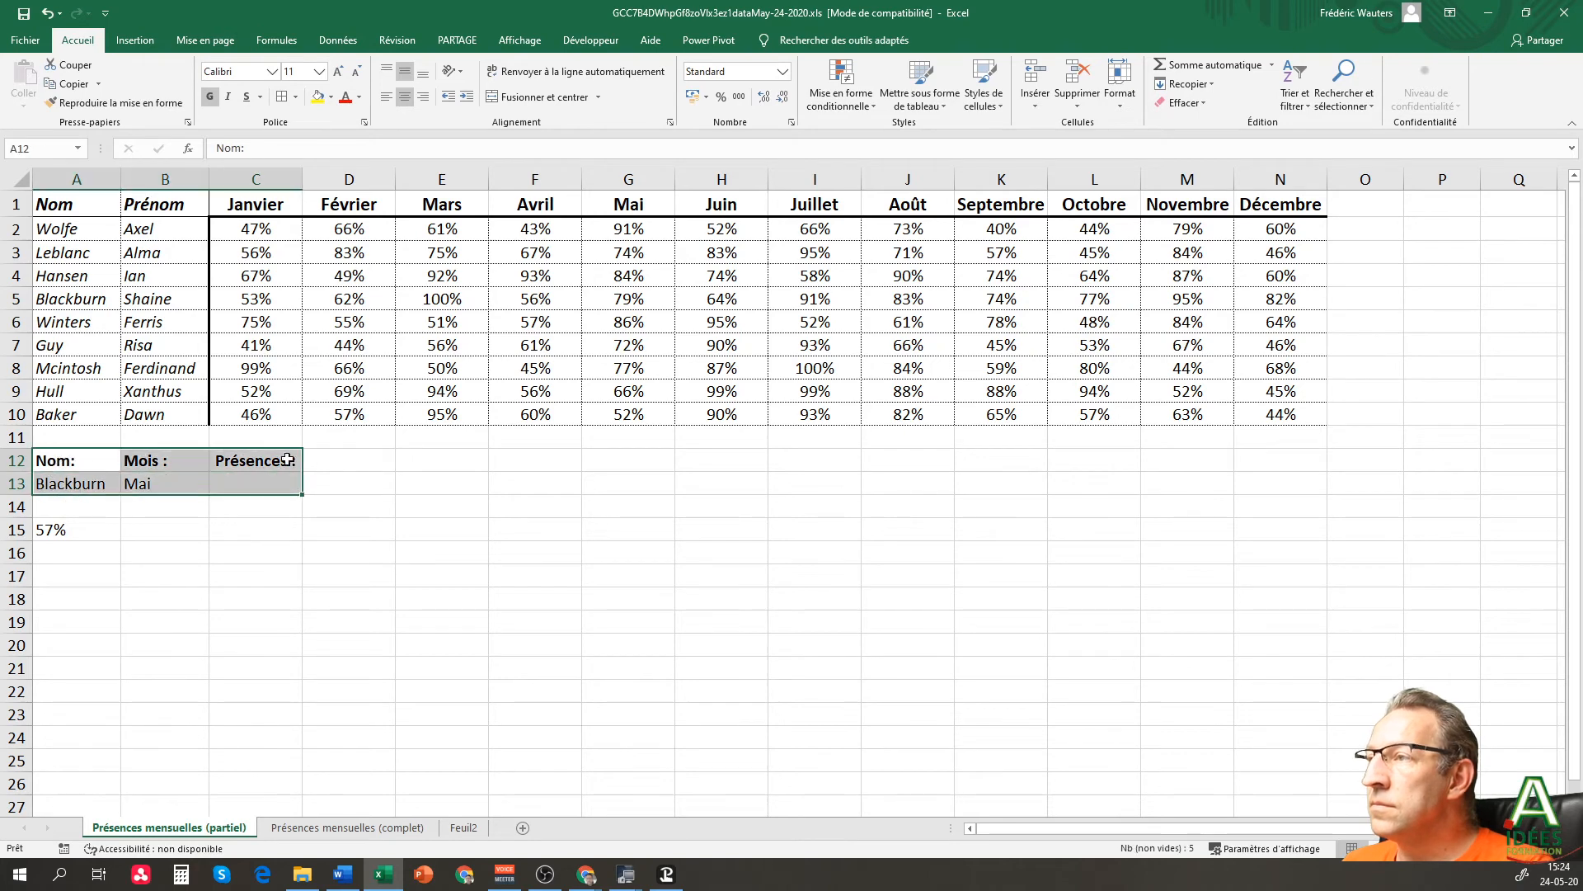
left_click(295, 97)
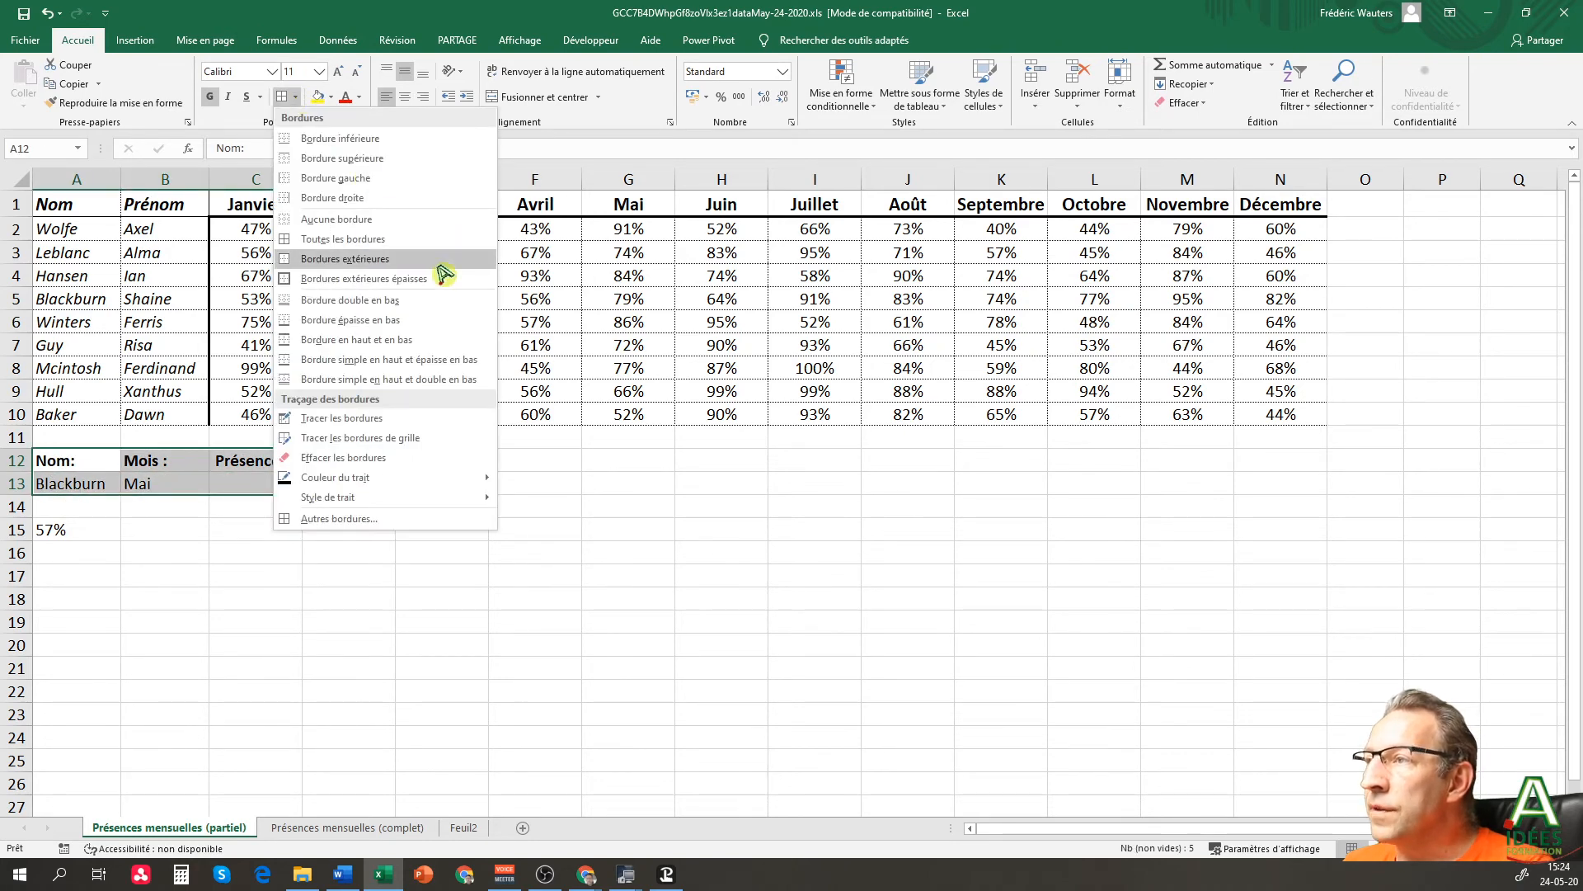
left_click(383, 360)
left_click(254, 551)
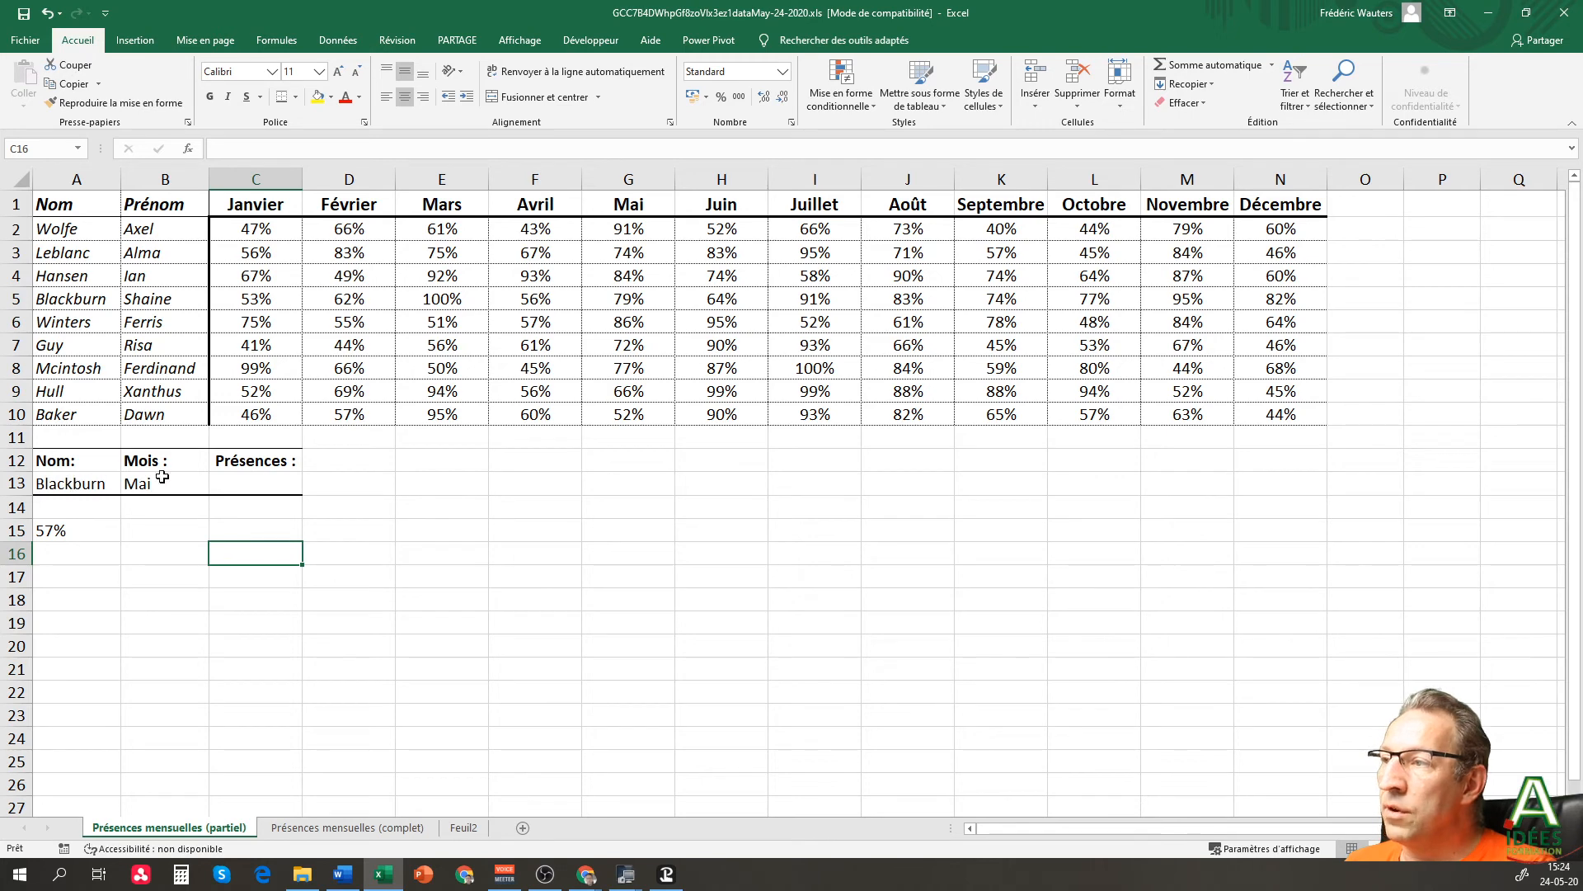
- Enter a formula in cell C13 that intersects the named range of the fourth surname with the named range Mai
left_click(245, 484)
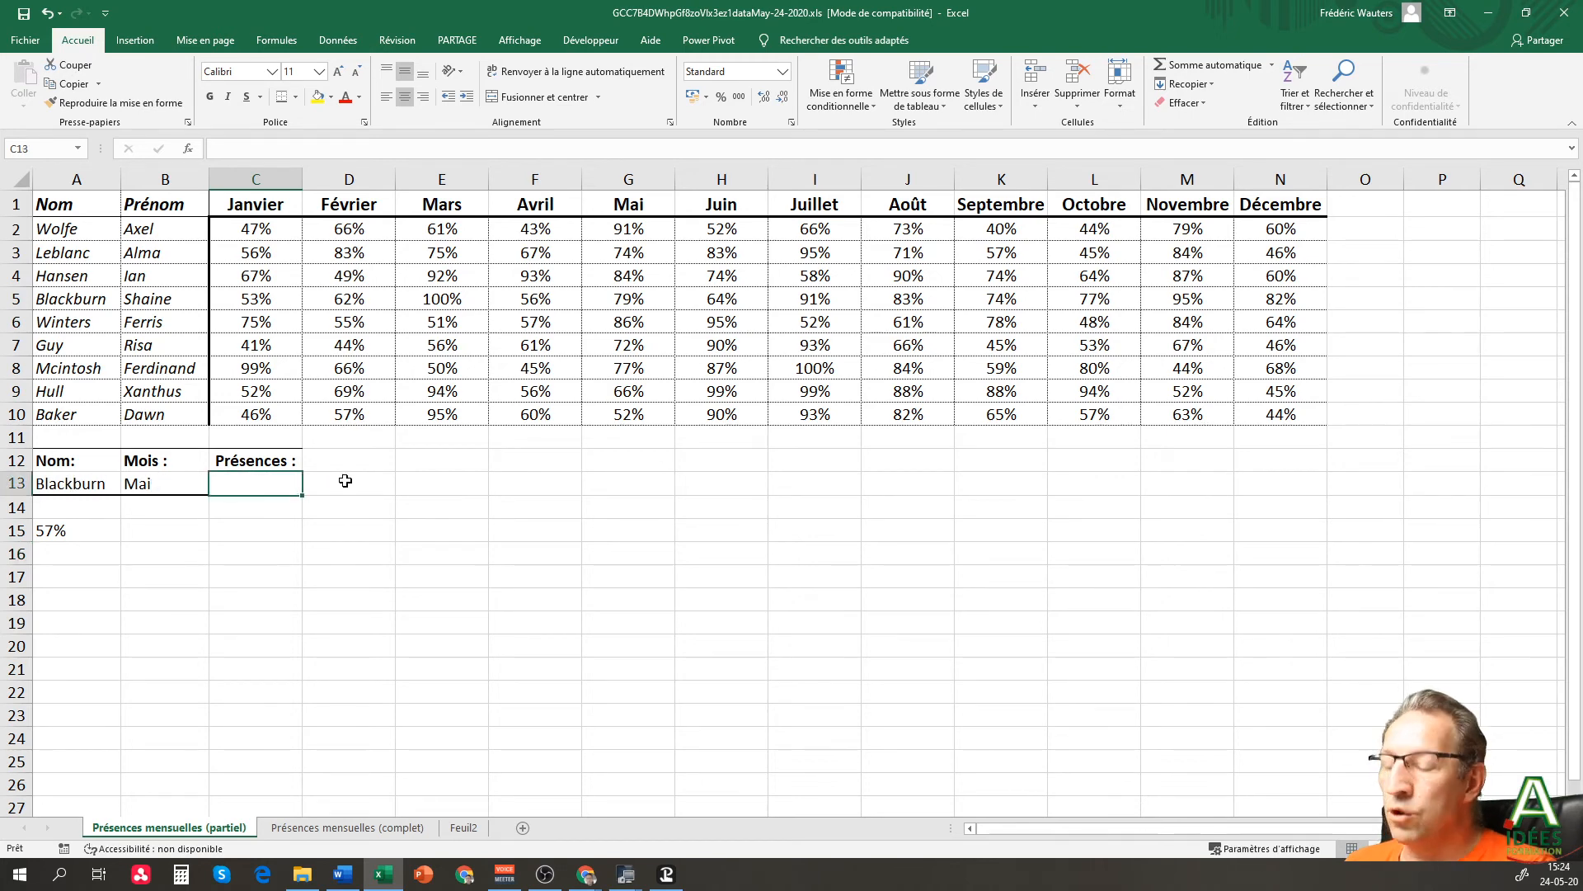
type("=")
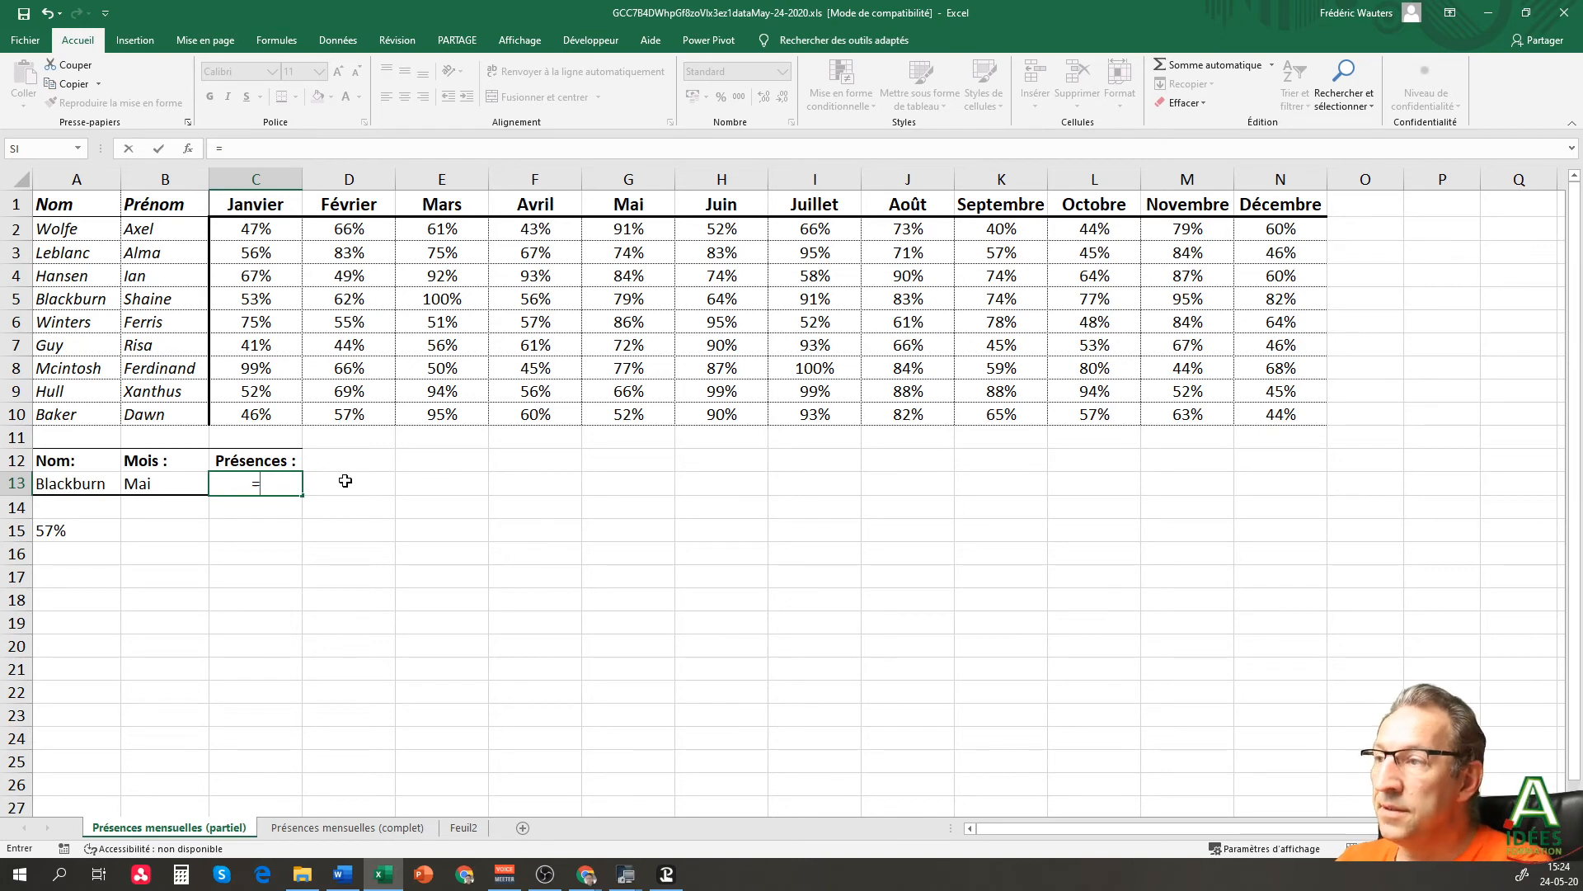
type("Blac")
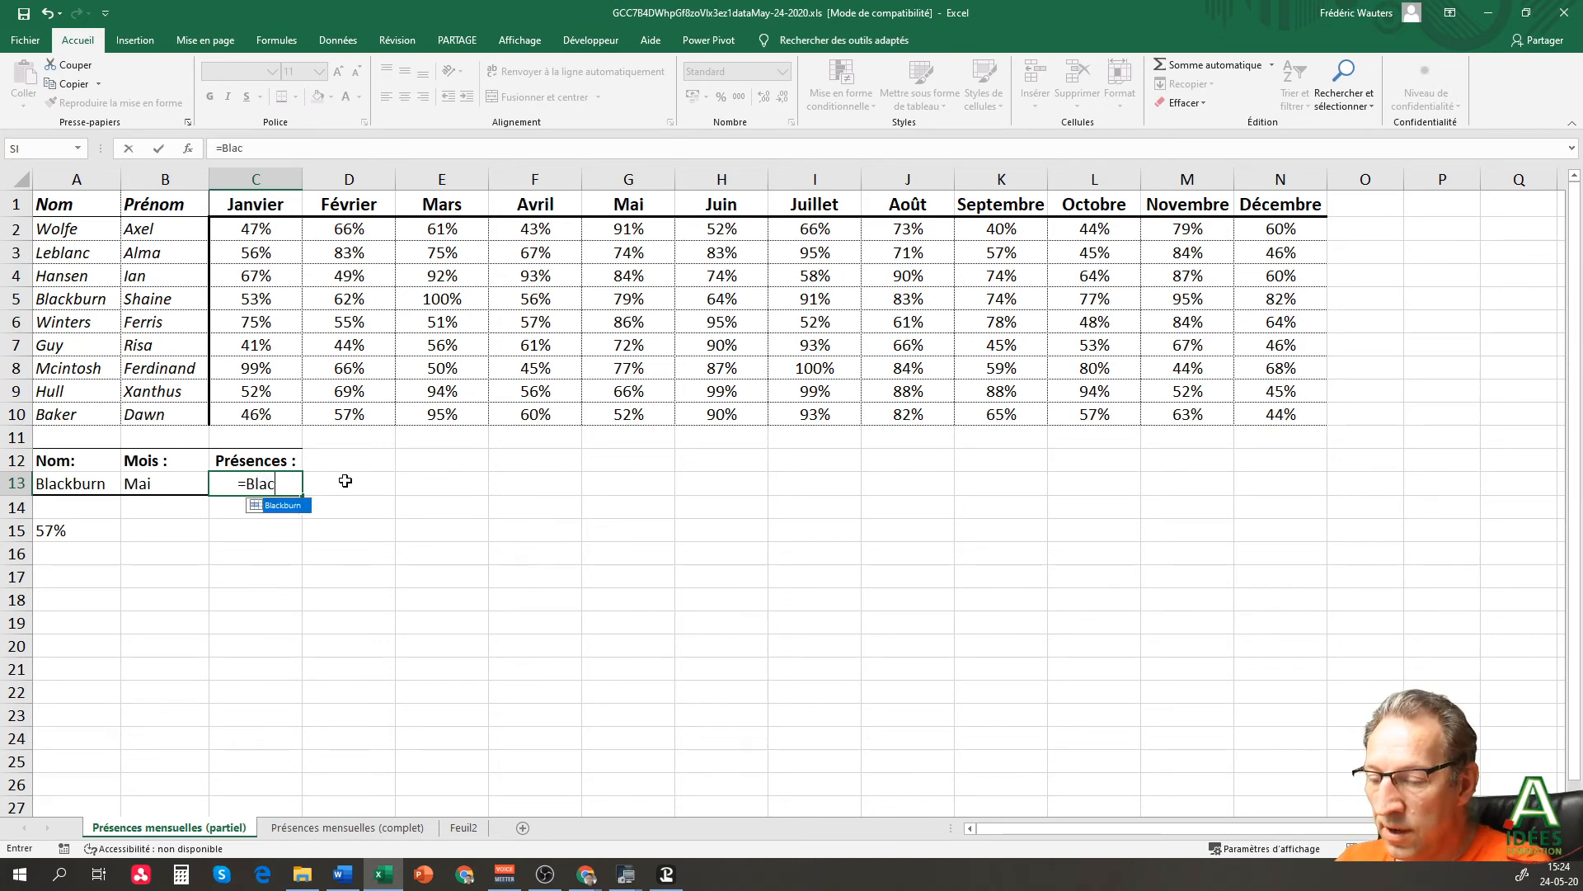
type("kburn Mai")
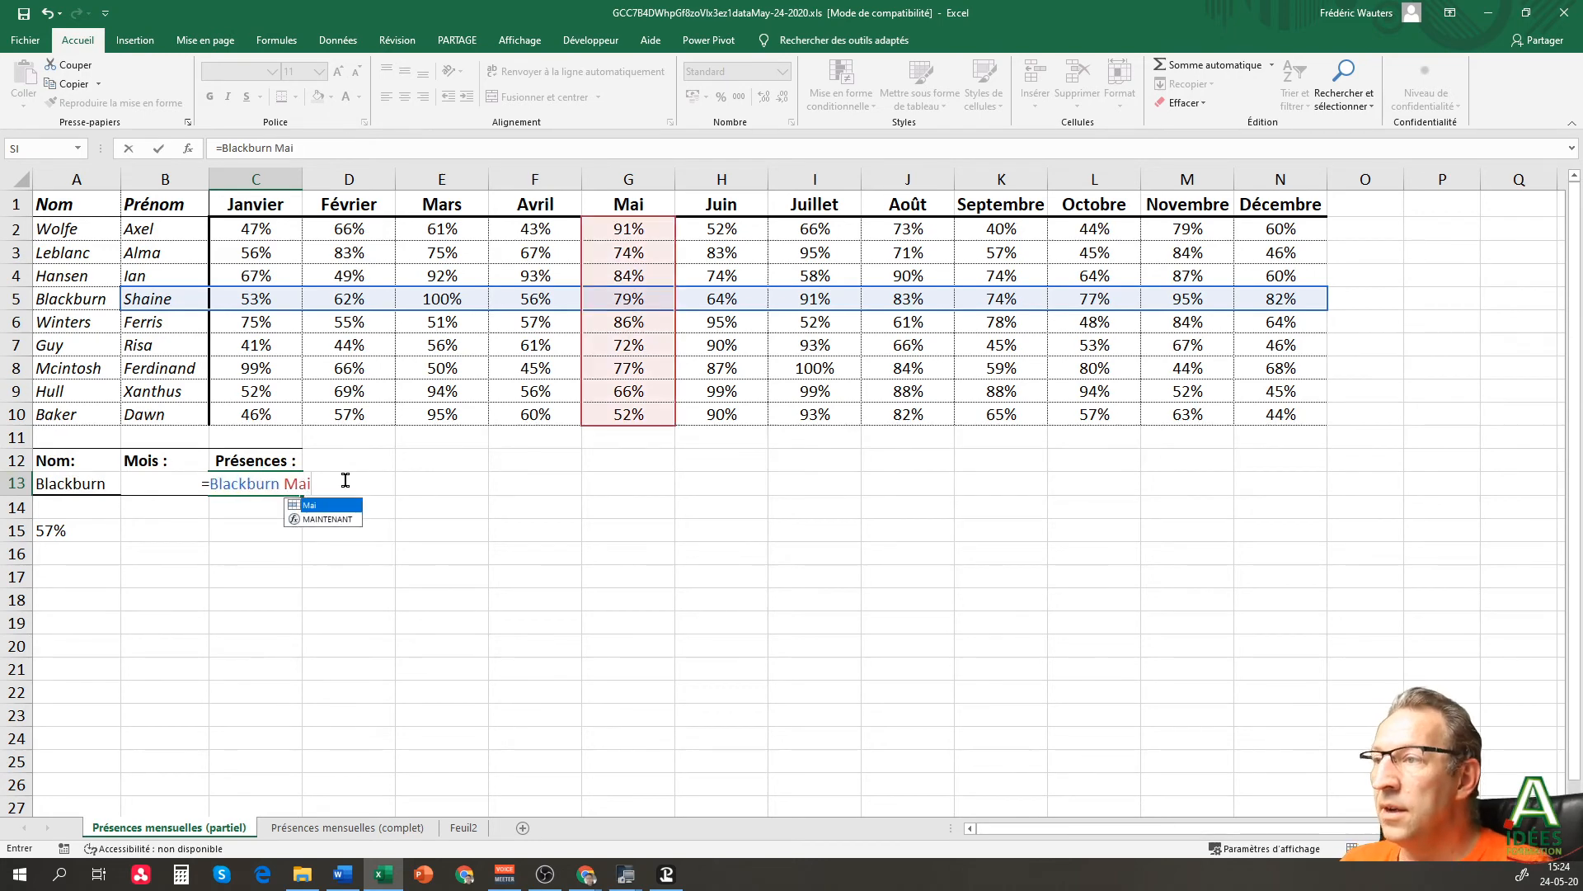
key("Return")
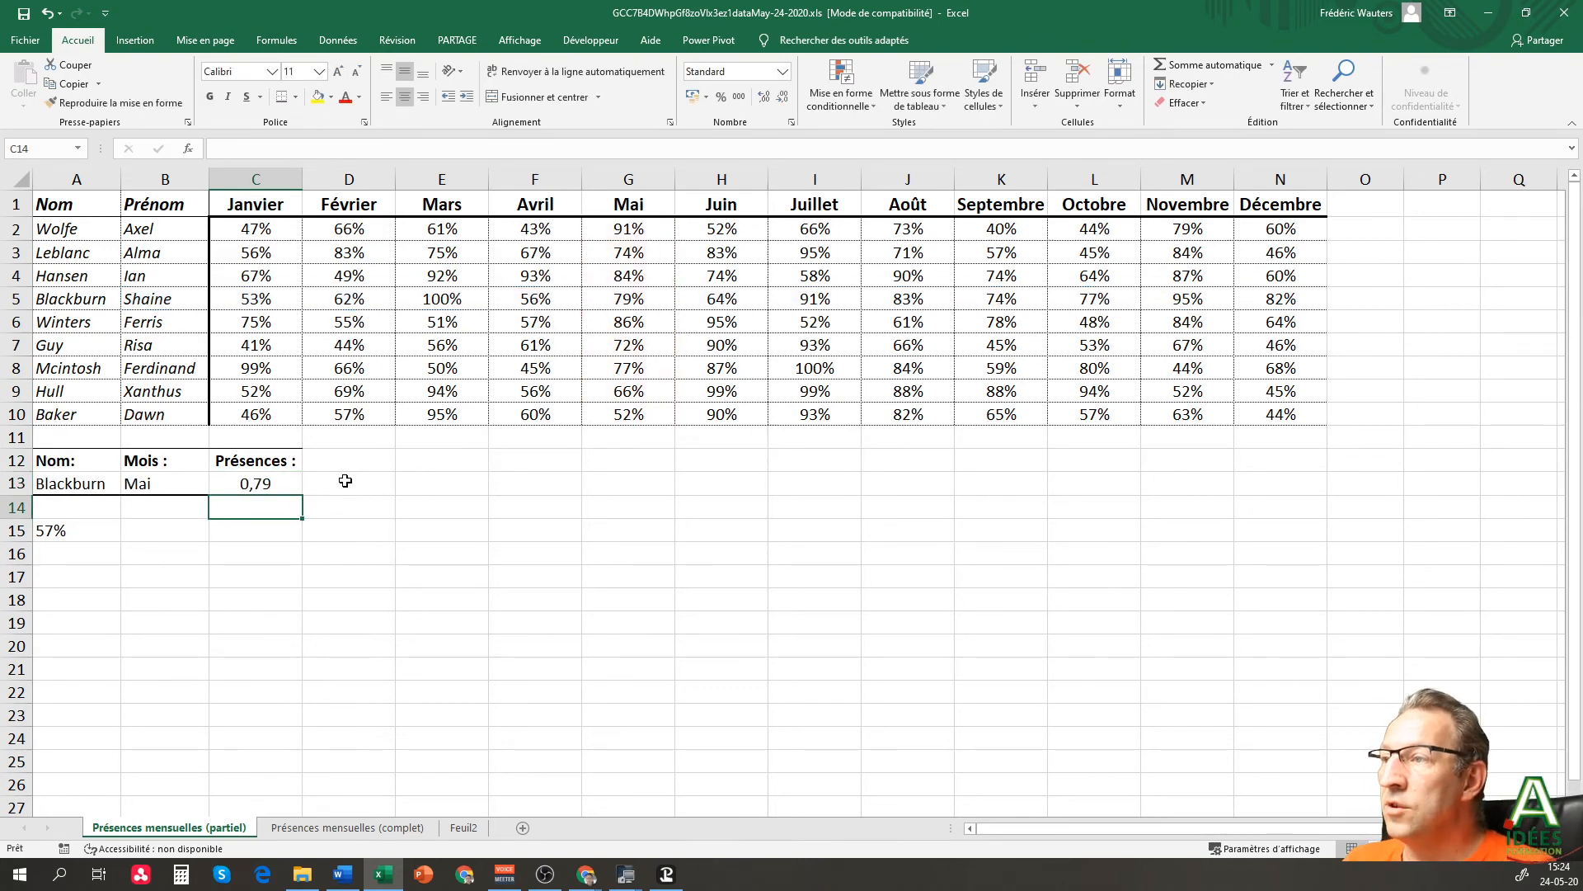
- Format cell C13 with the Pourcentage number format and no decimal places
left_click(260, 483)
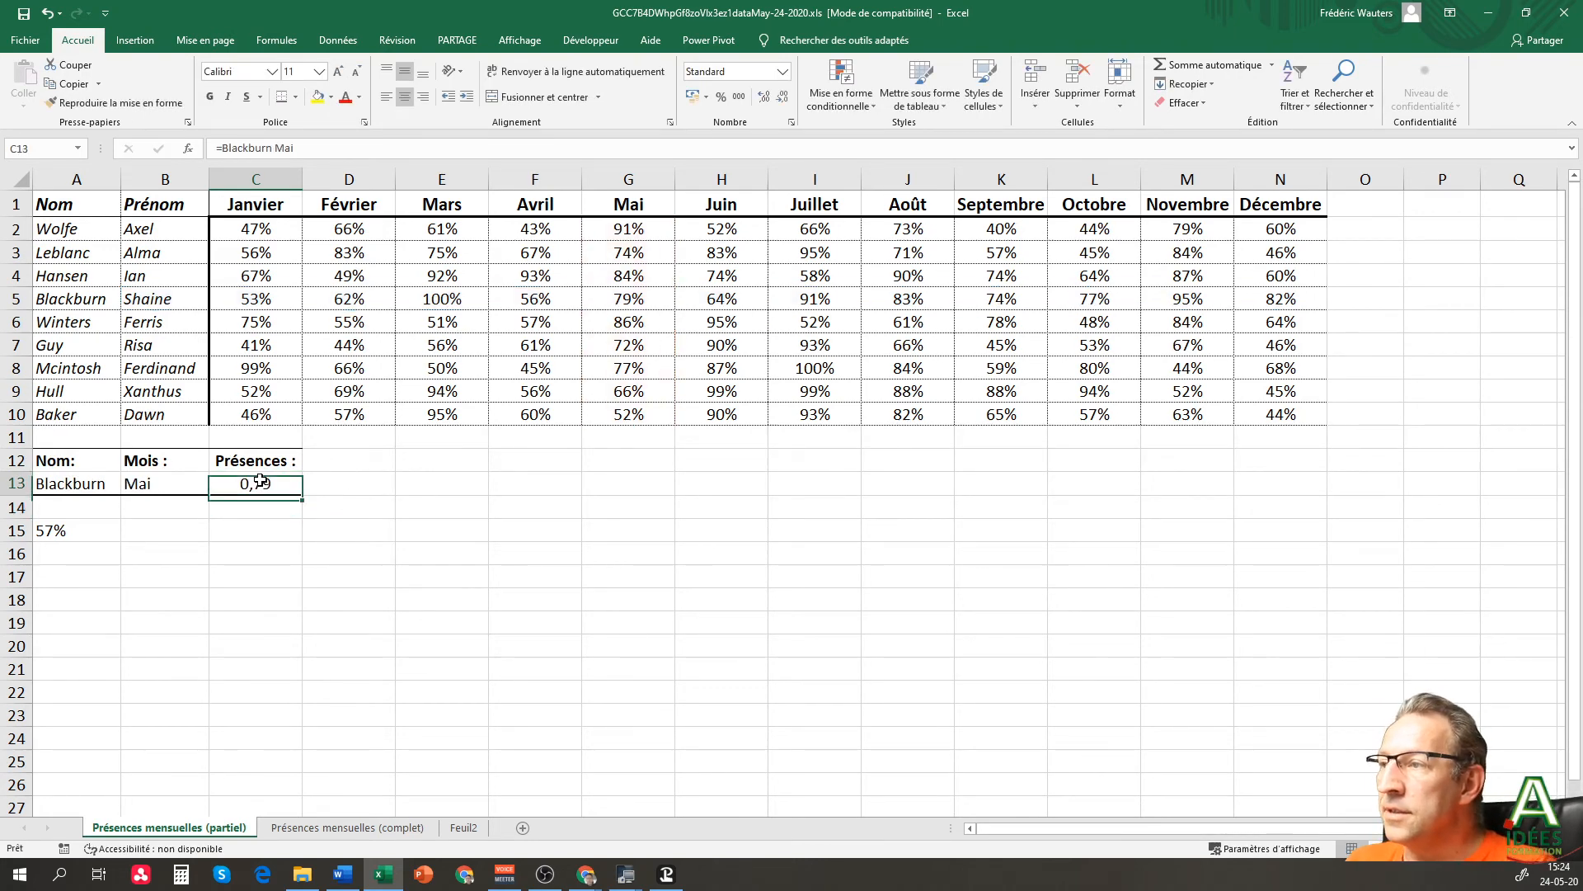
left_click(768, 73)
left_click(788, 72)
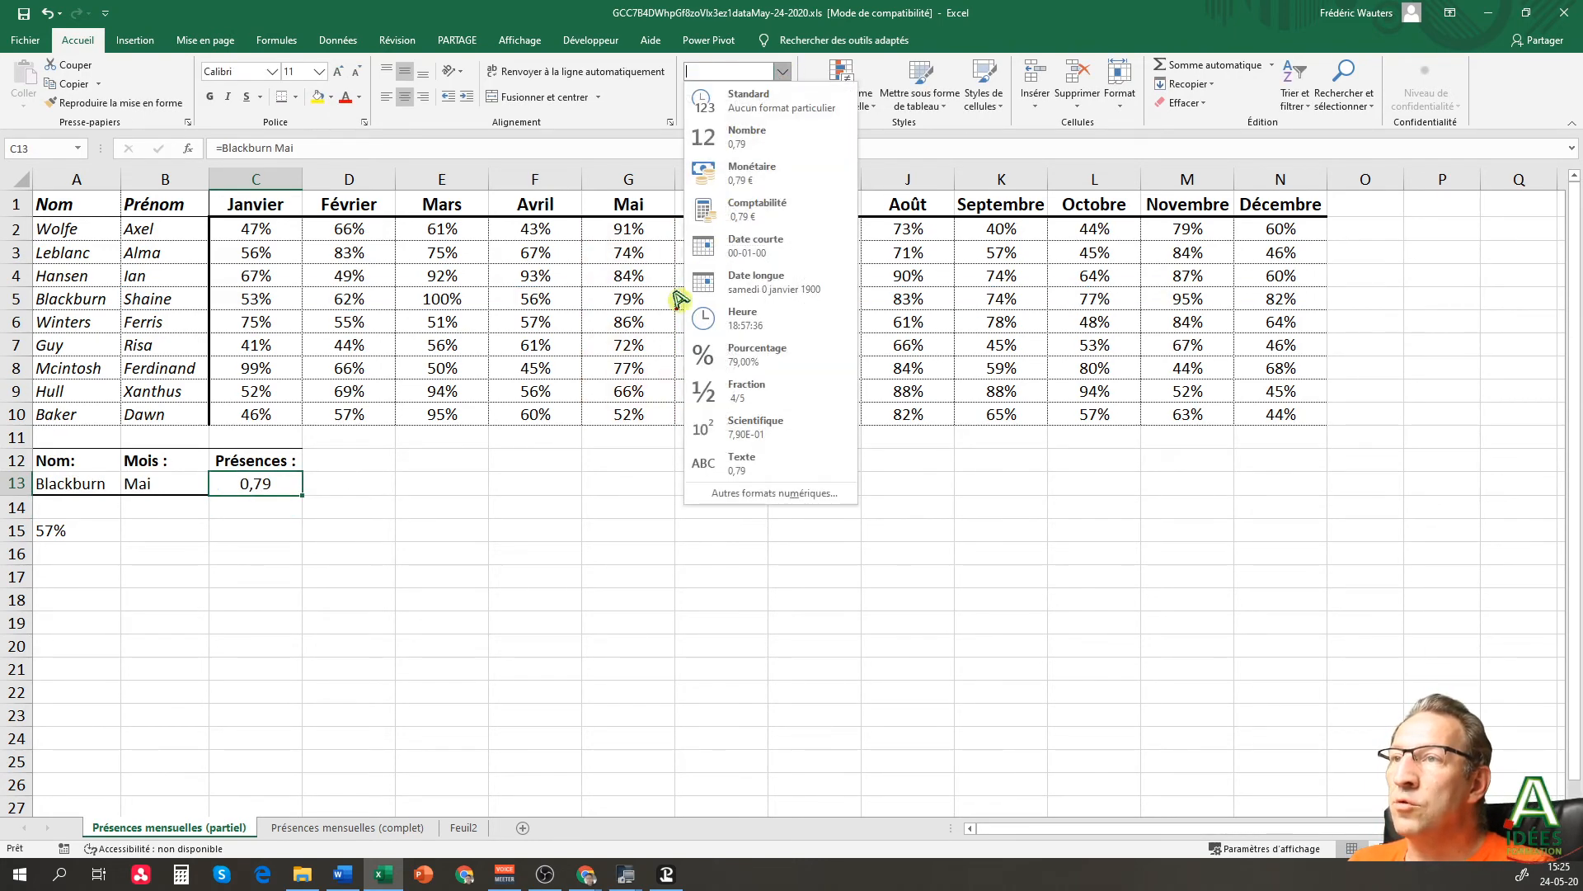
left_click(781, 356)
left_click(782, 96)
left_click(782, 97)
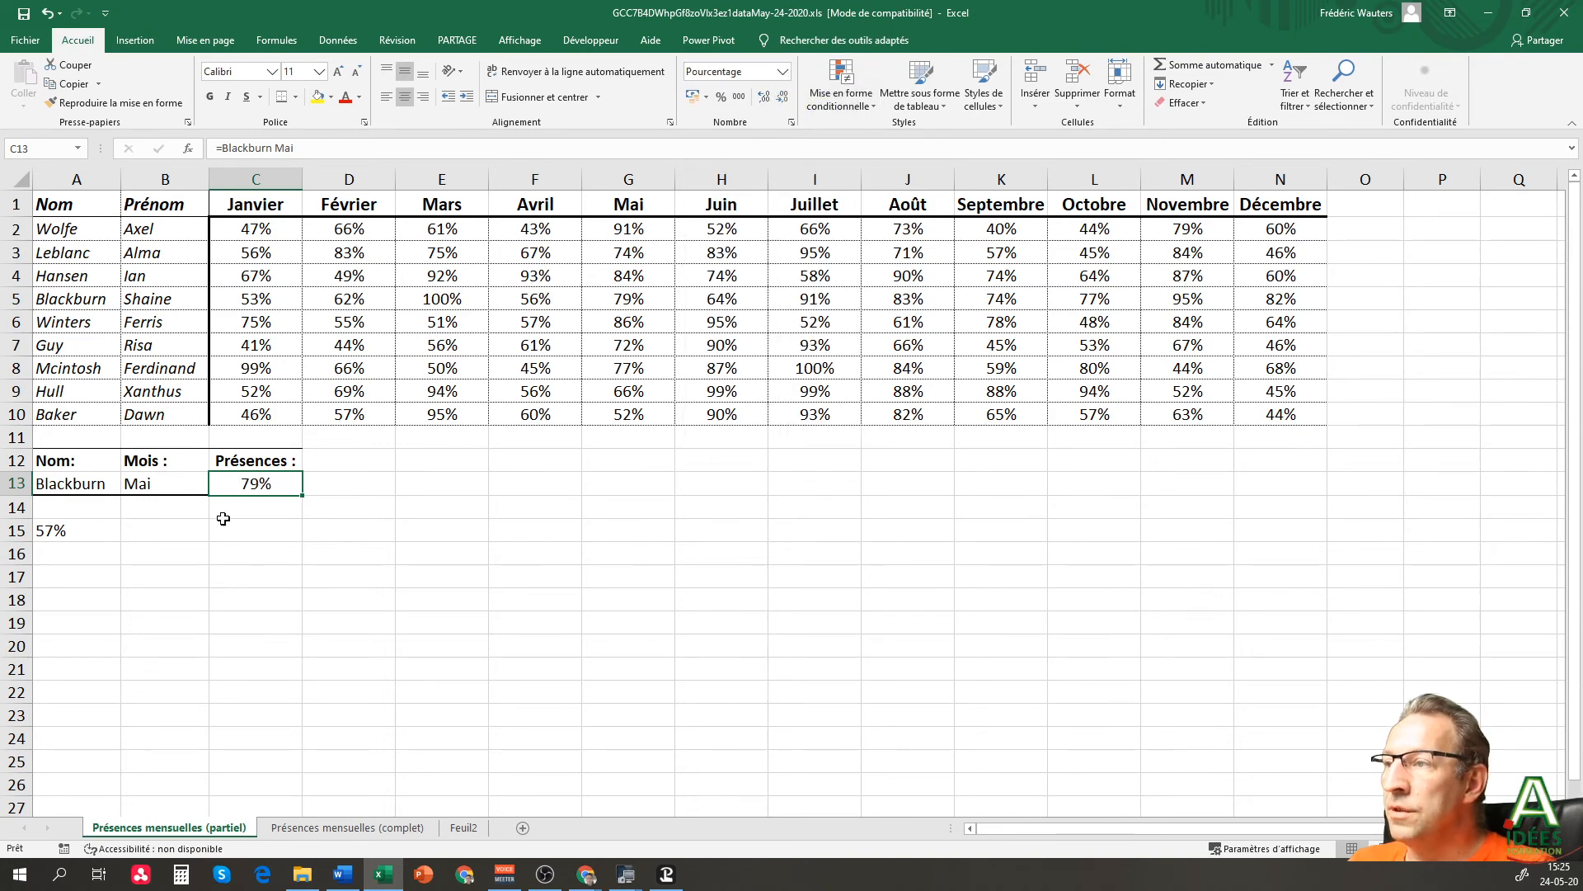
- Set the month in B13 to Septembre and check which named ranges the formula in C13 intersects
double_click(265, 485)
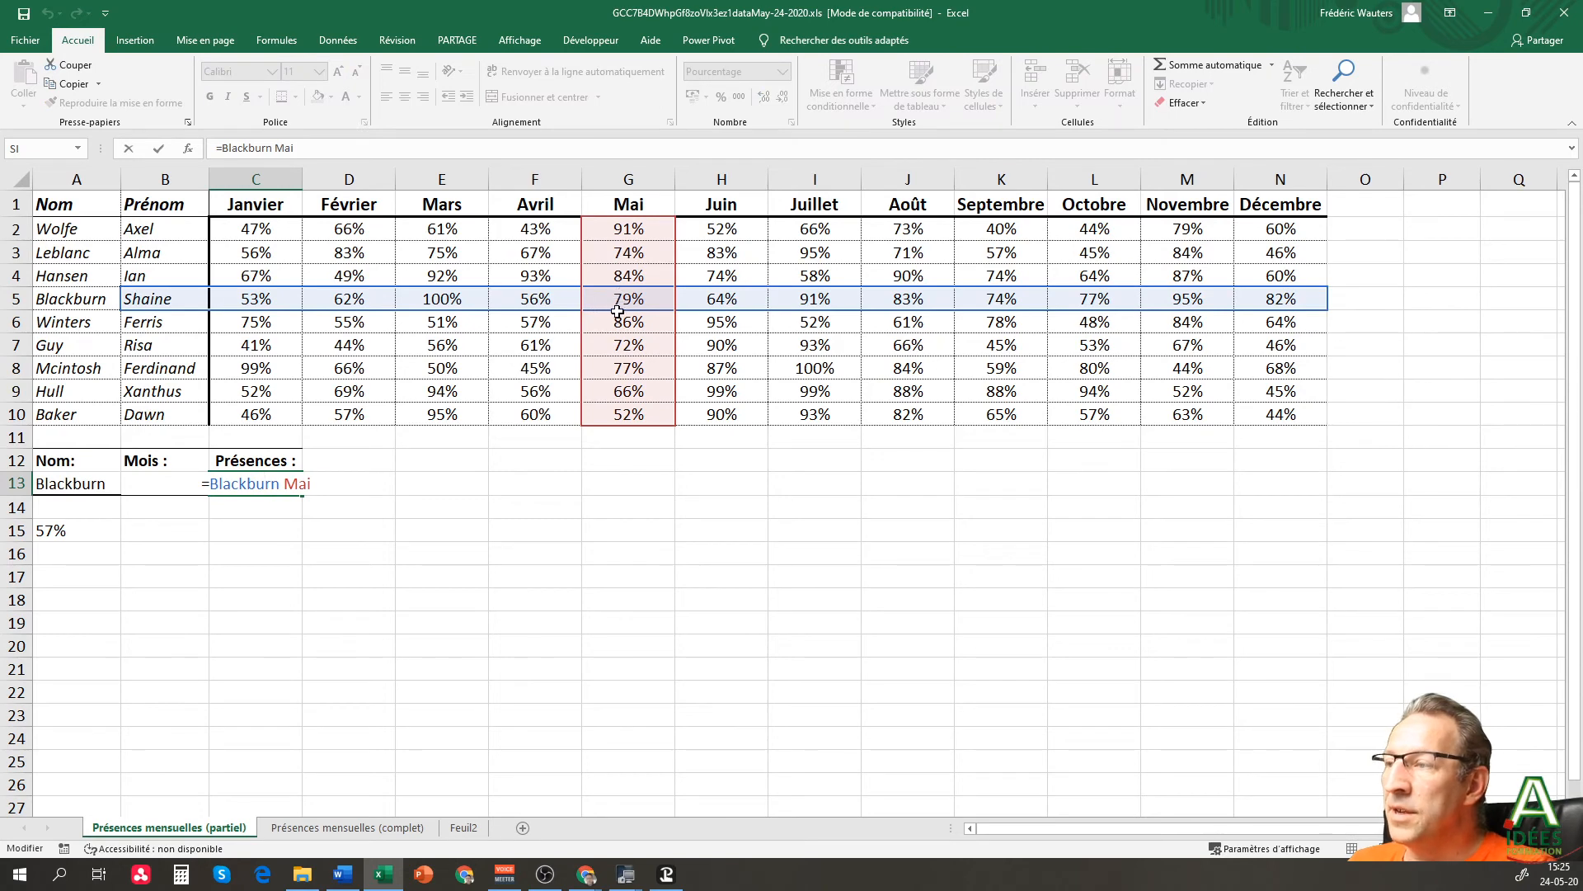
key("Escape")
left_click(169, 481)
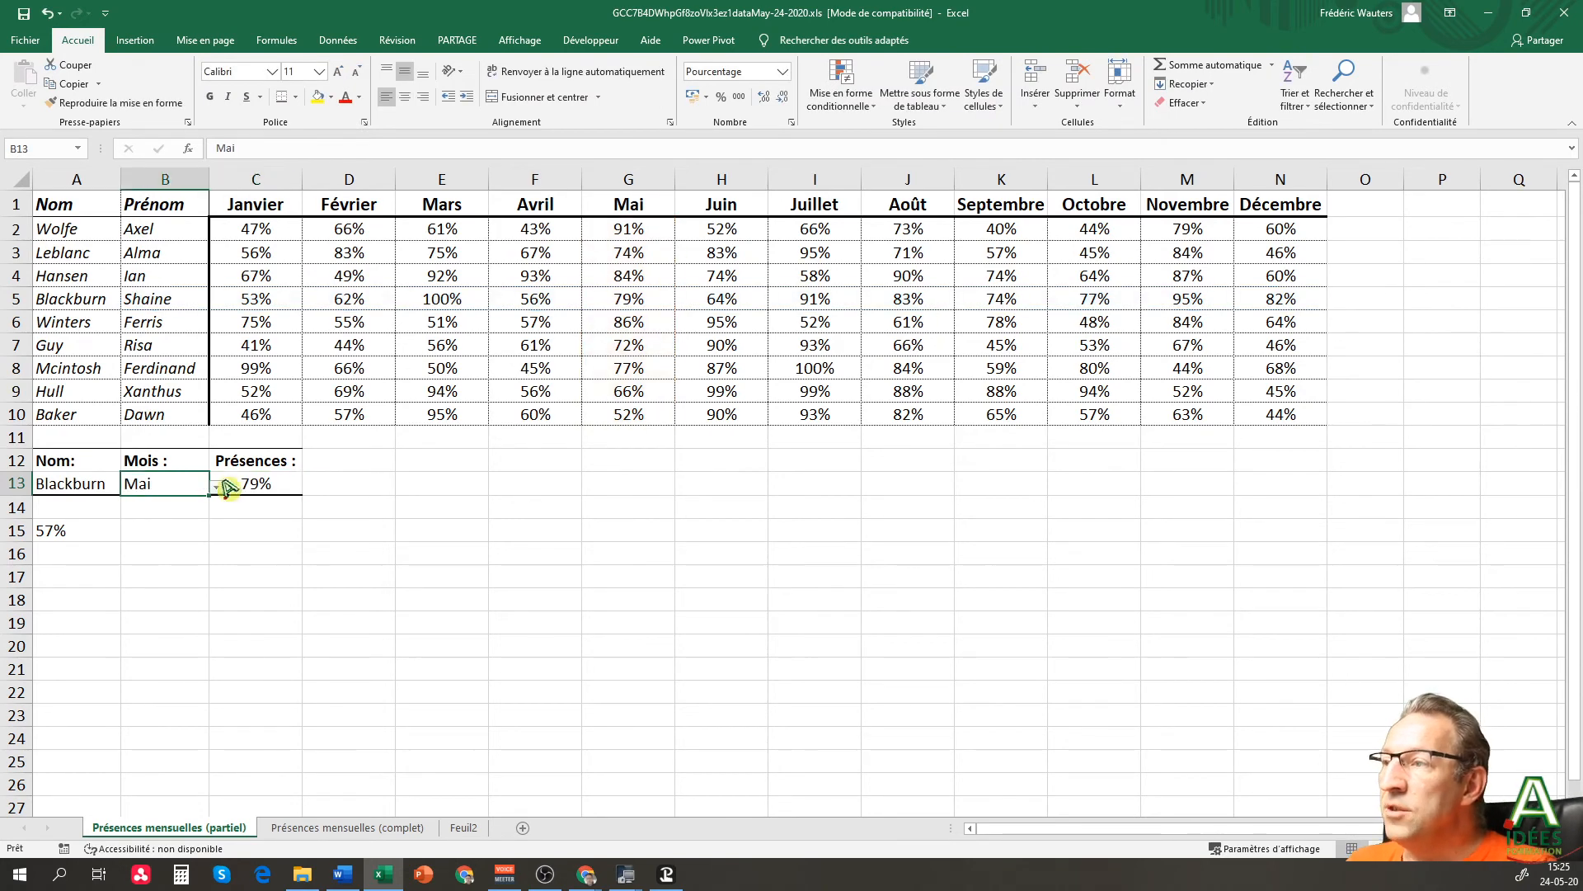
left_click(216, 486)
left_click(158, 569)
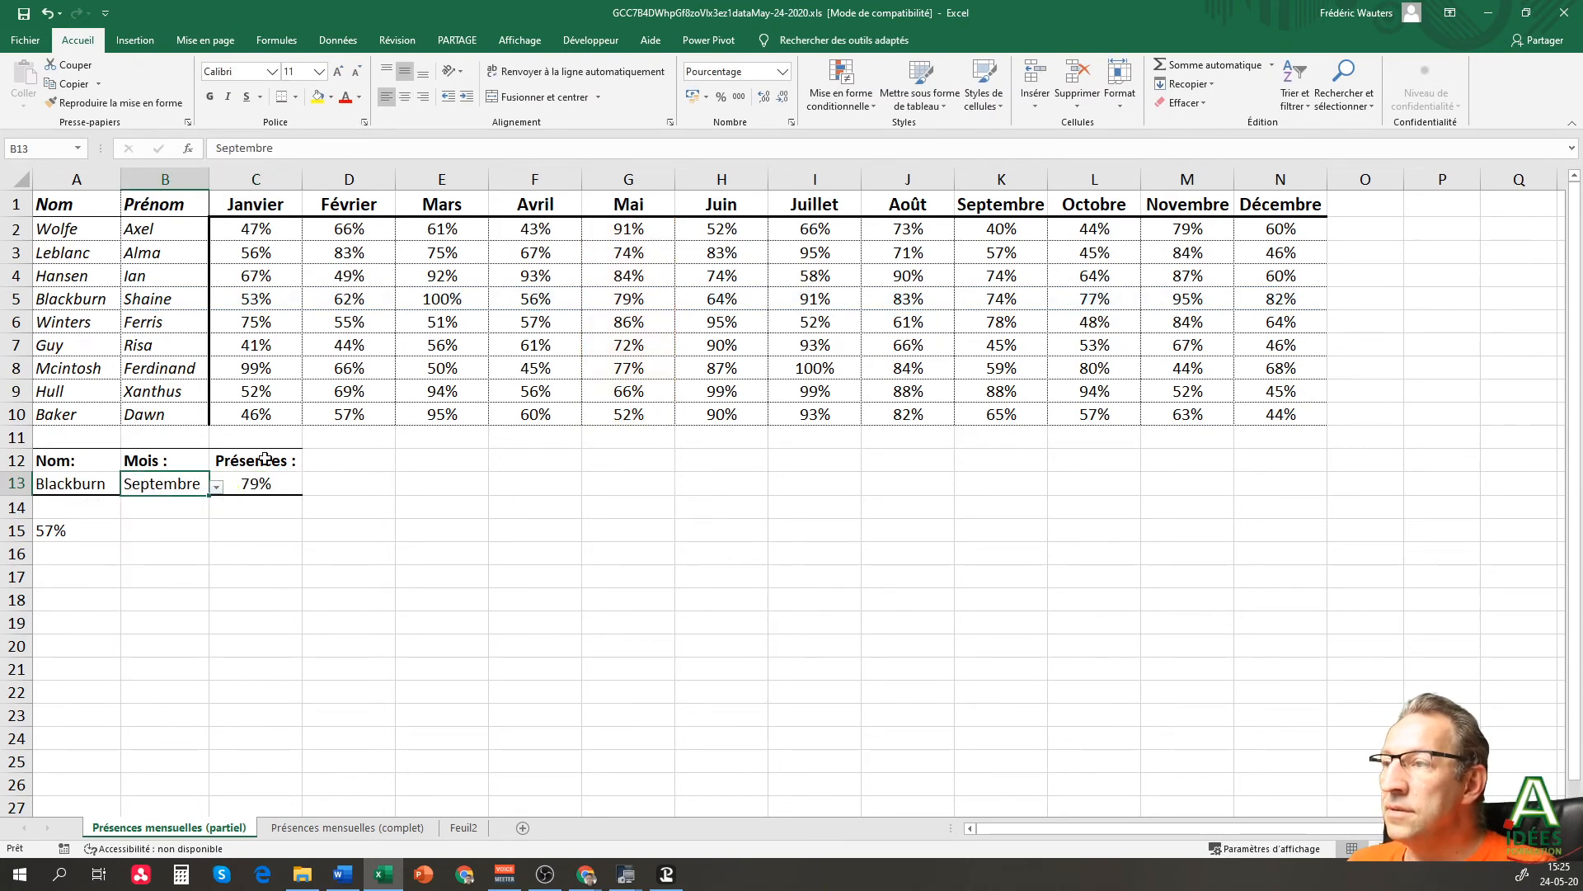
left_click(262, 485)
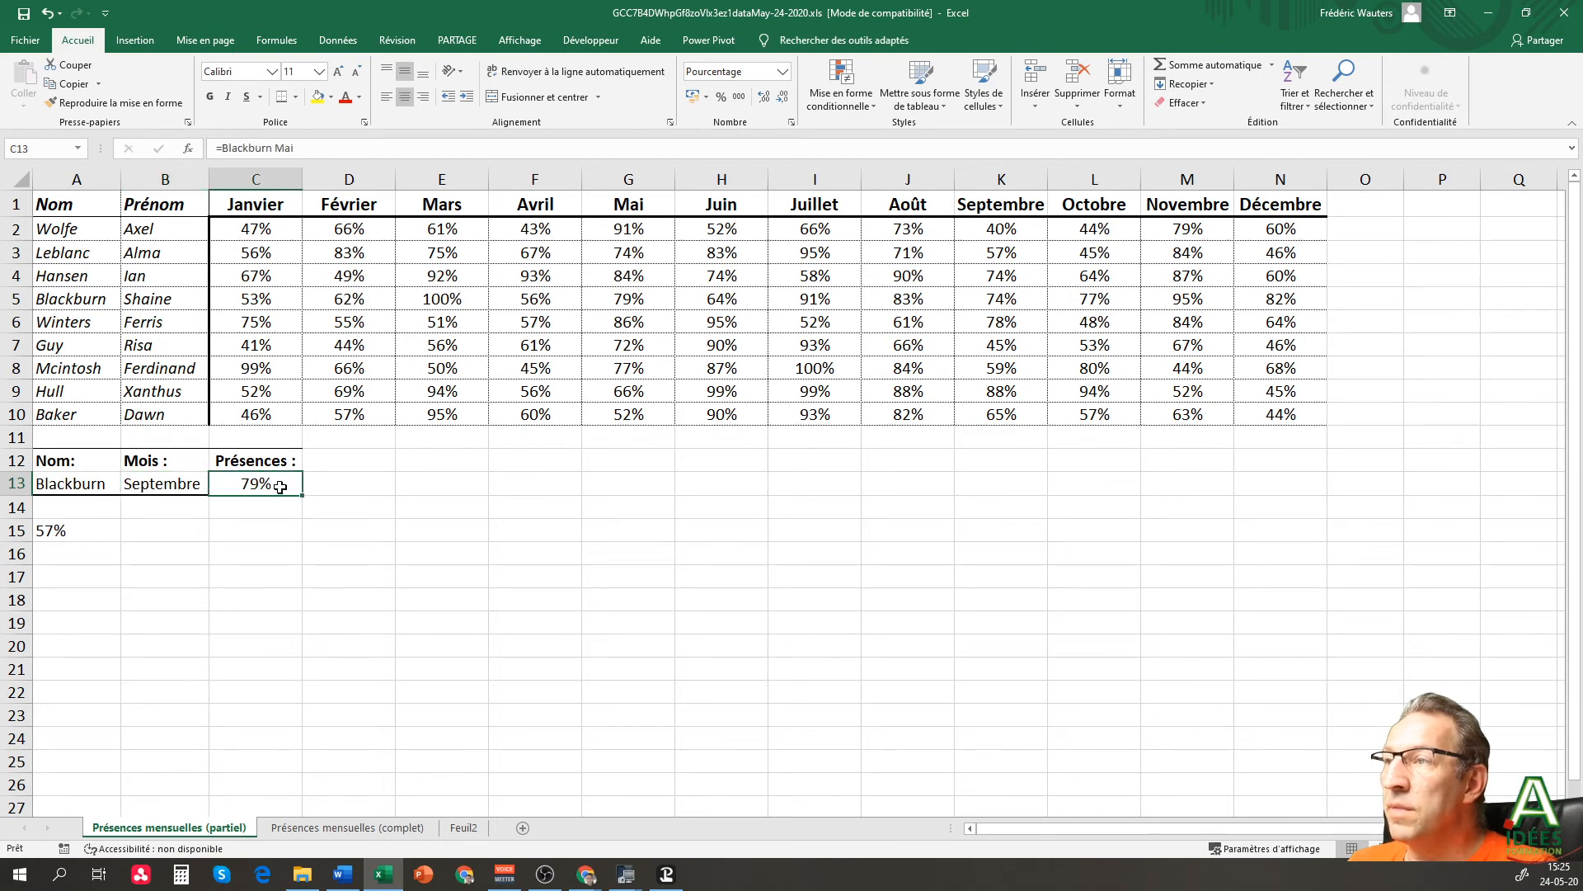
double_click(280, 486)
key("Escape")
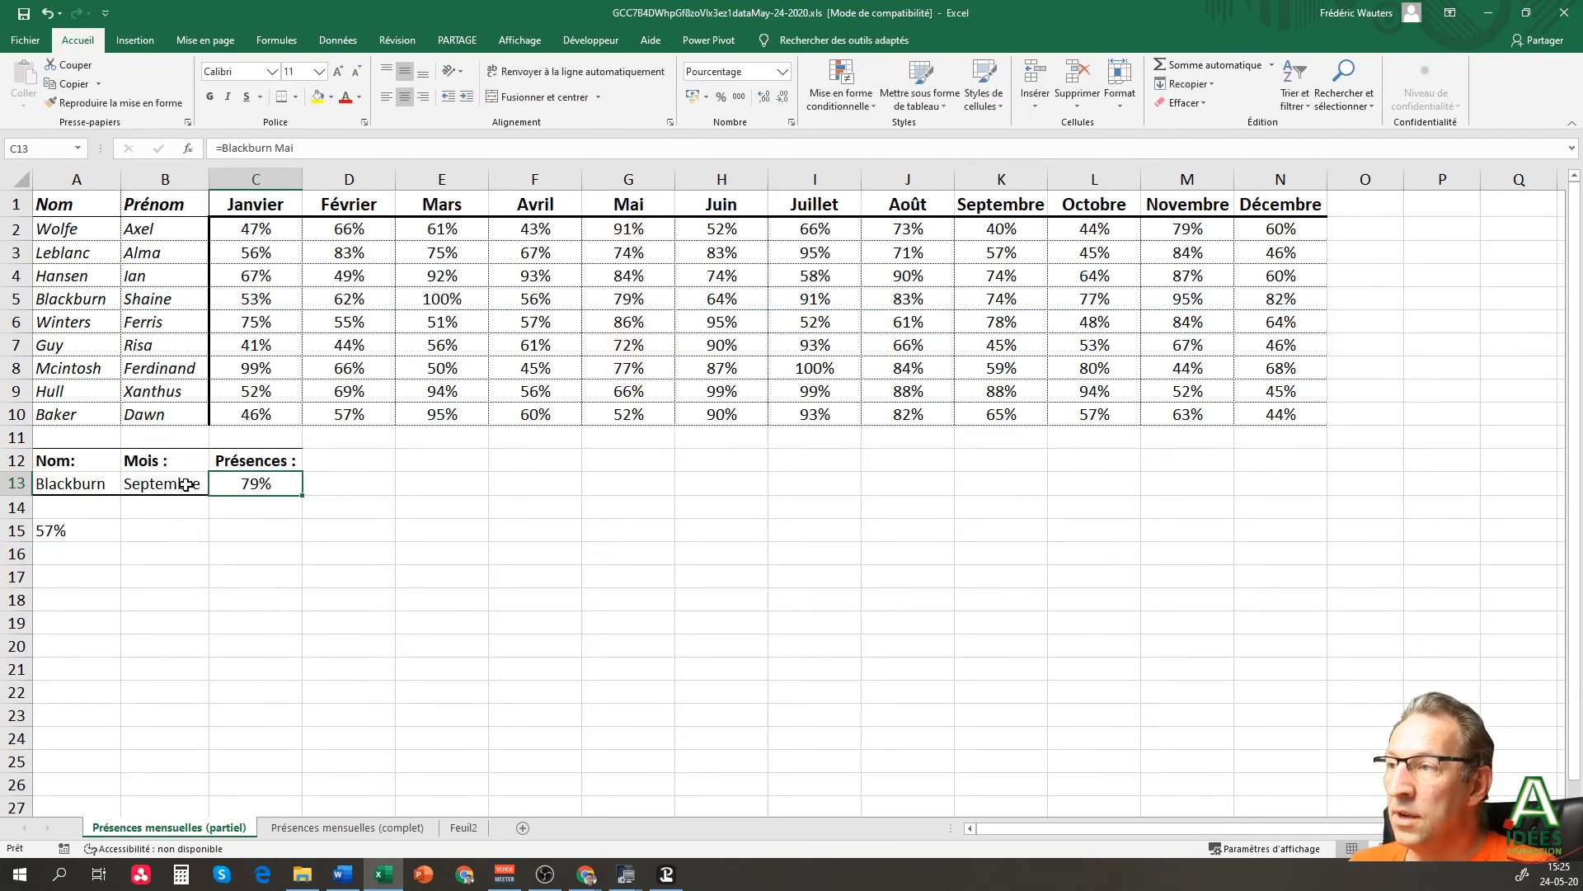
- Set the month in B13 back to Mai
left_click(178, 485)
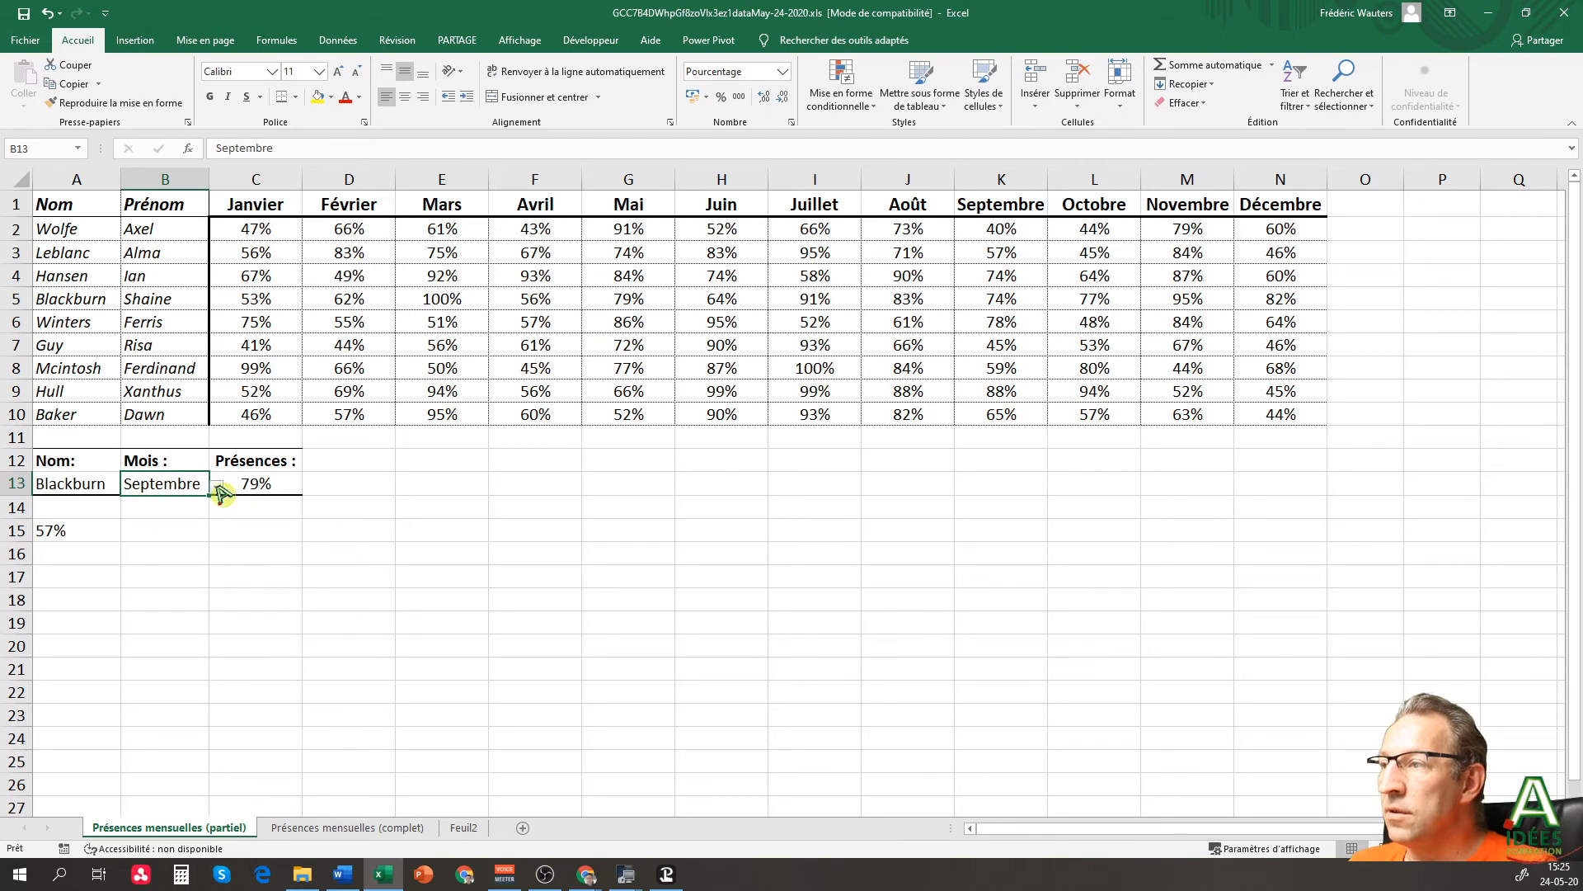
left_click(216, 486)
left_click(173, 505)
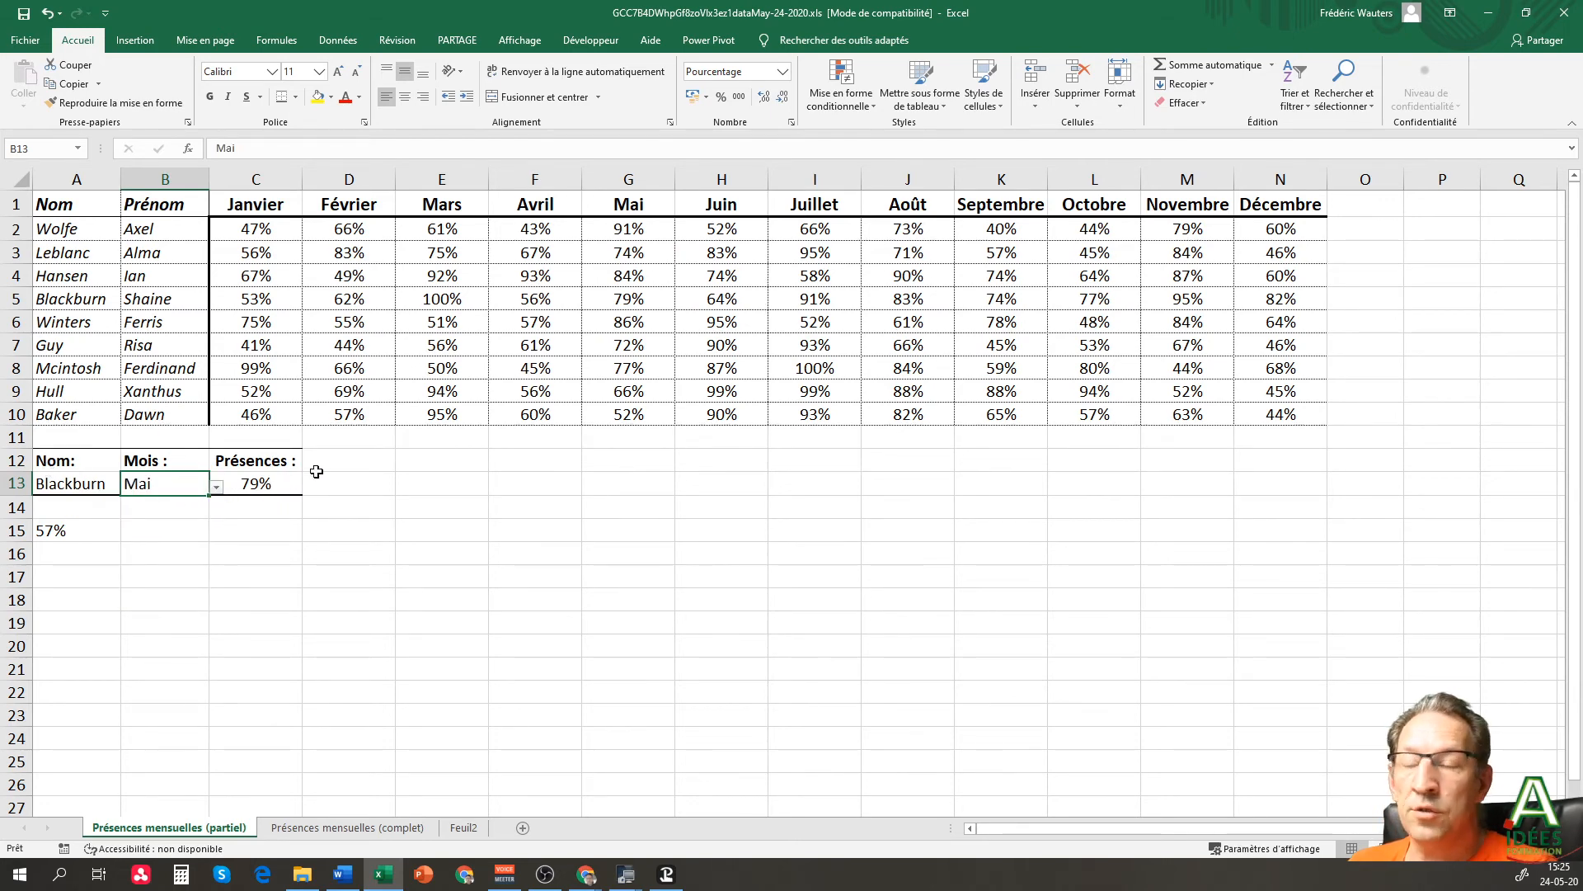
- Replace the formula in C13 with =INDIRECT(A13) INDIRECT(B13), intersecting the ranges named by the two dropdown cells
left_click(253, 482)
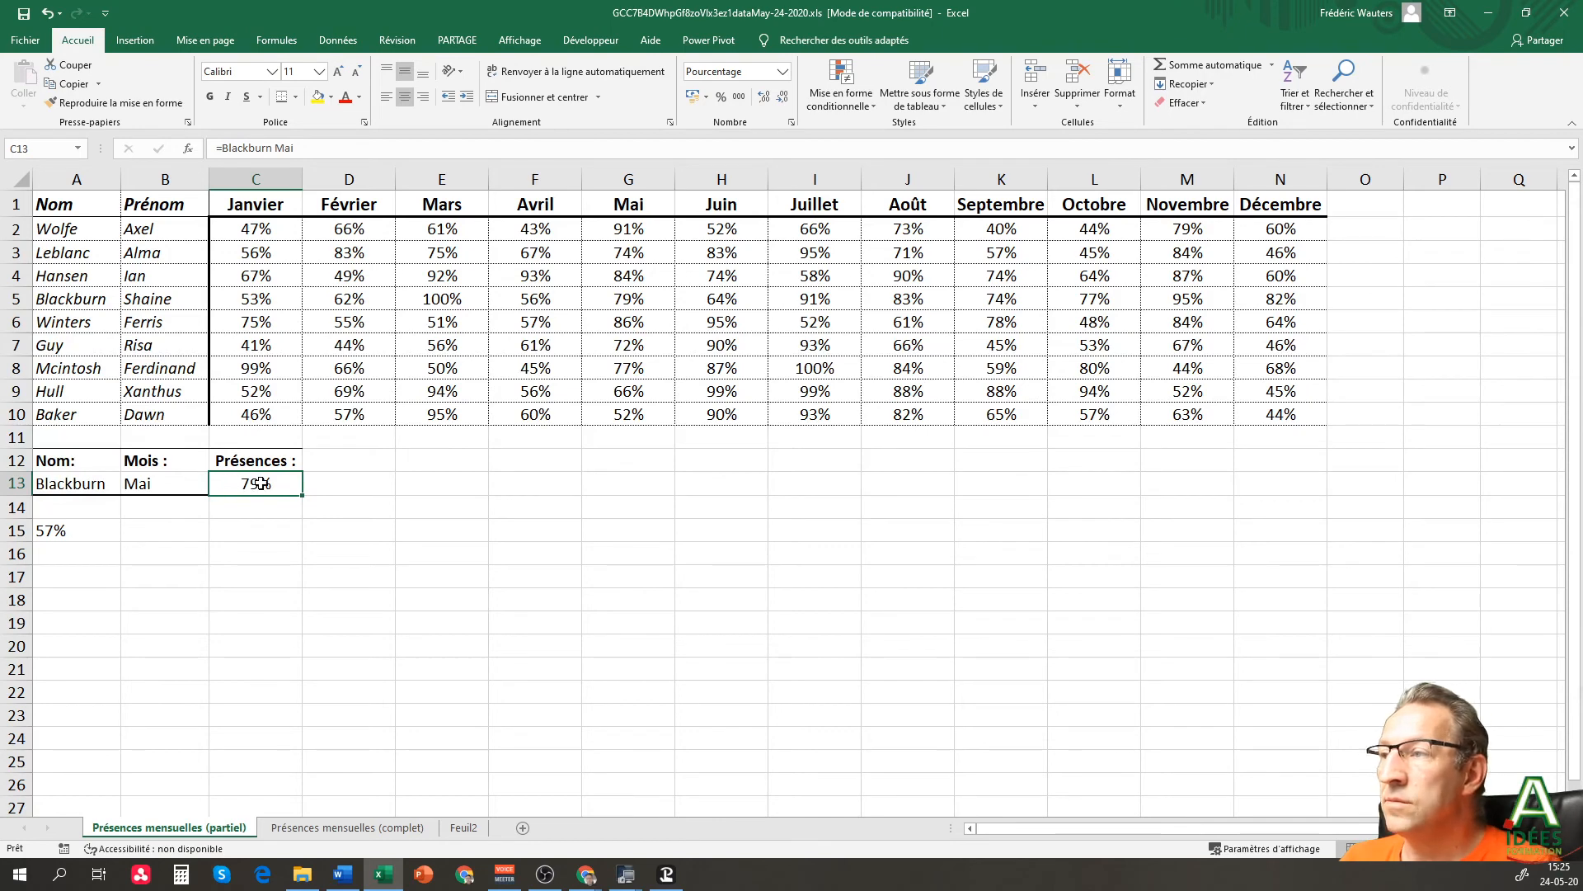
type("=")
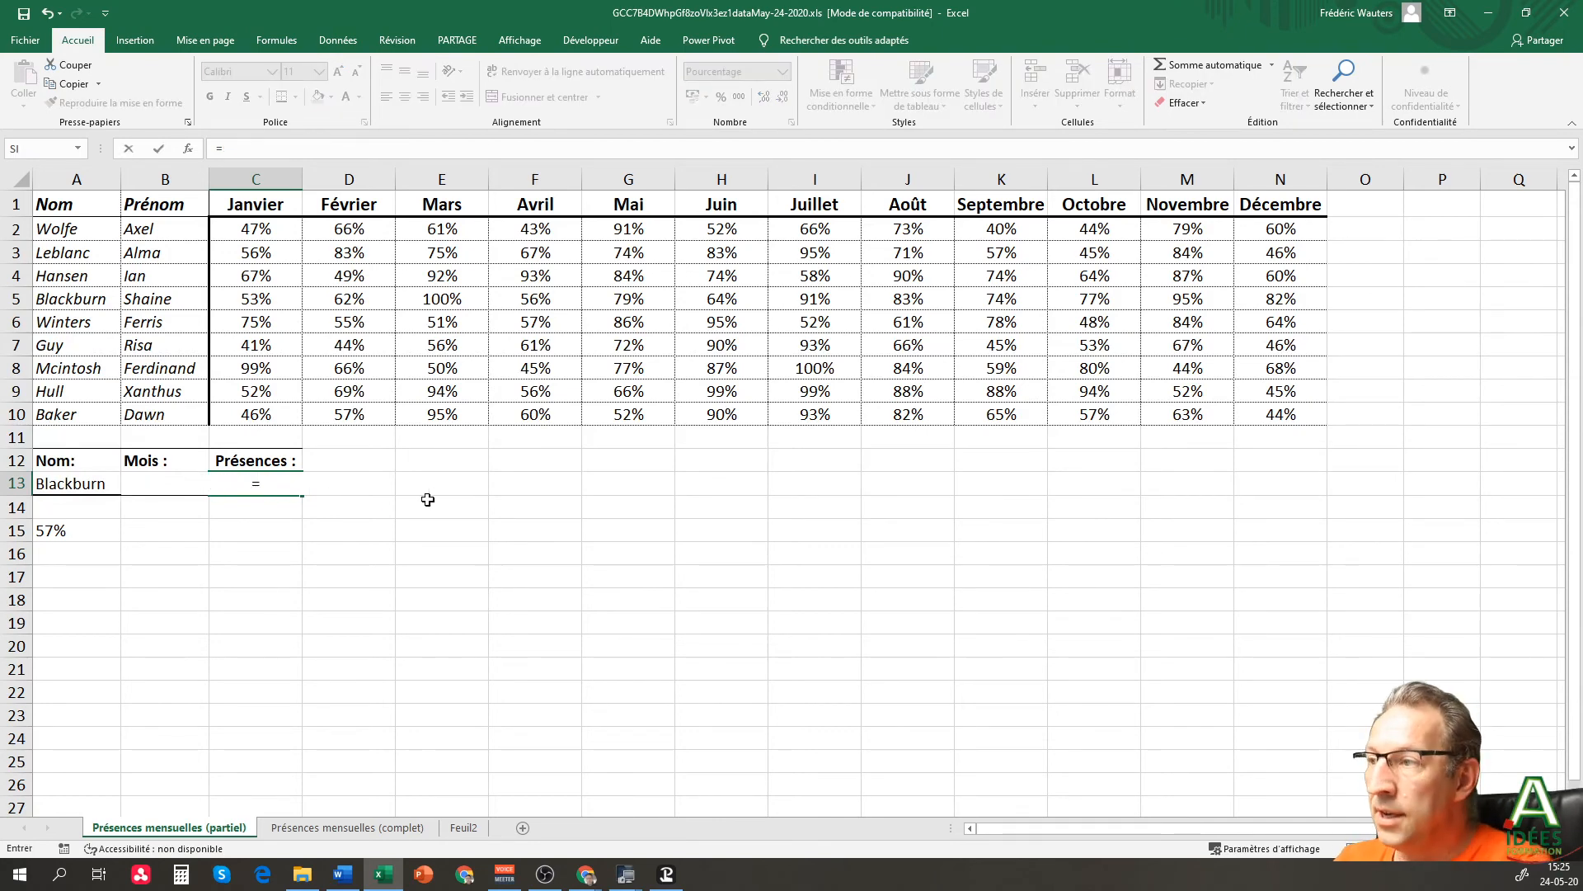
type("indirect")
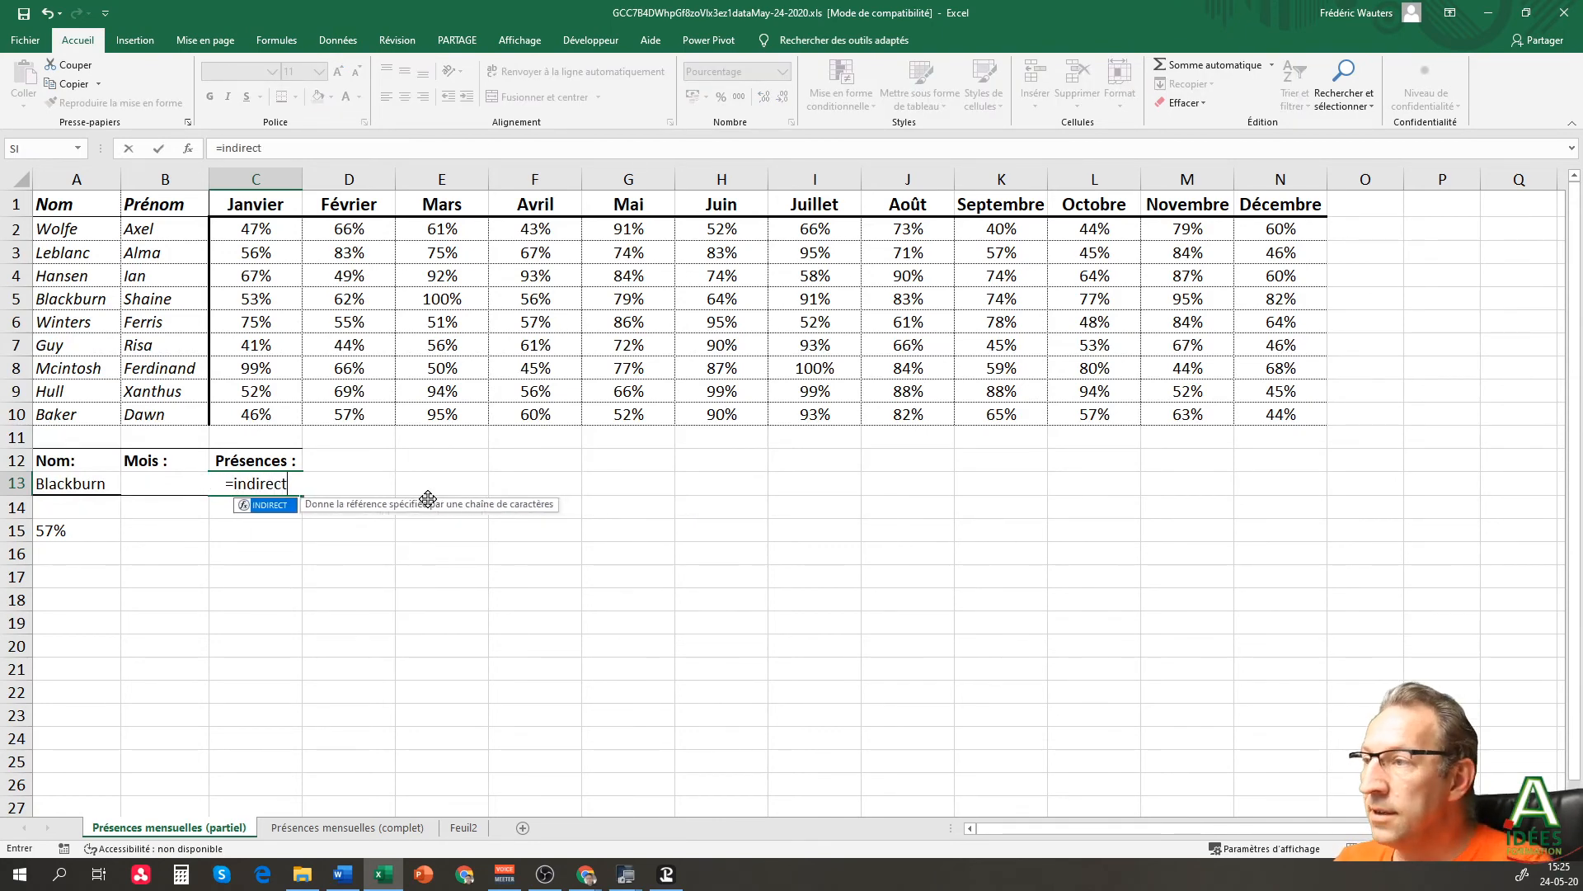
type("(")
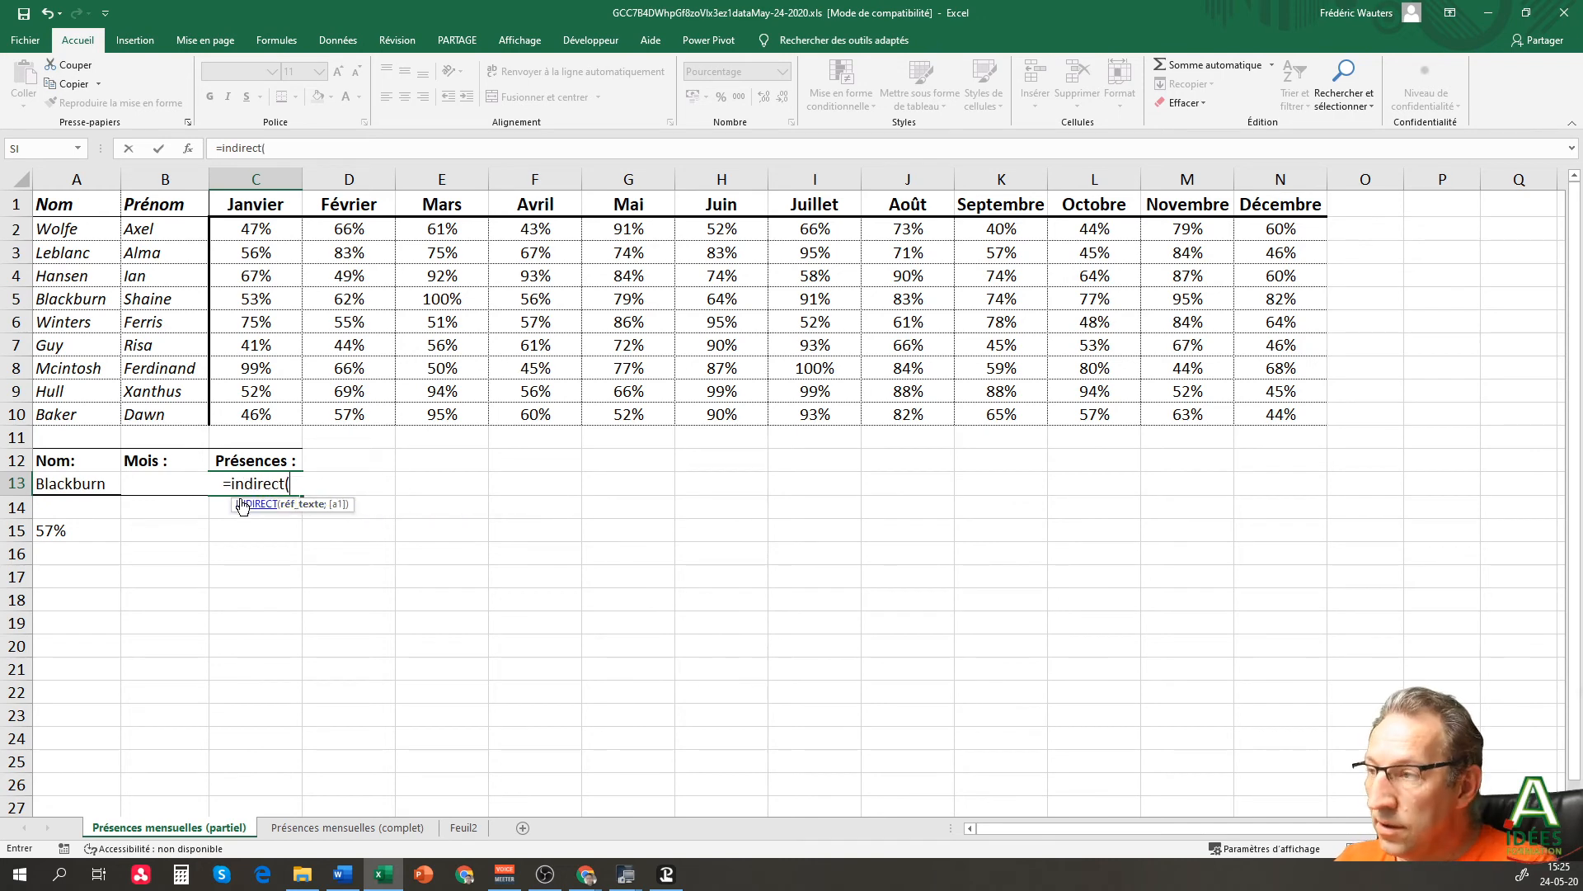
left_click(59, 485)
type(")")
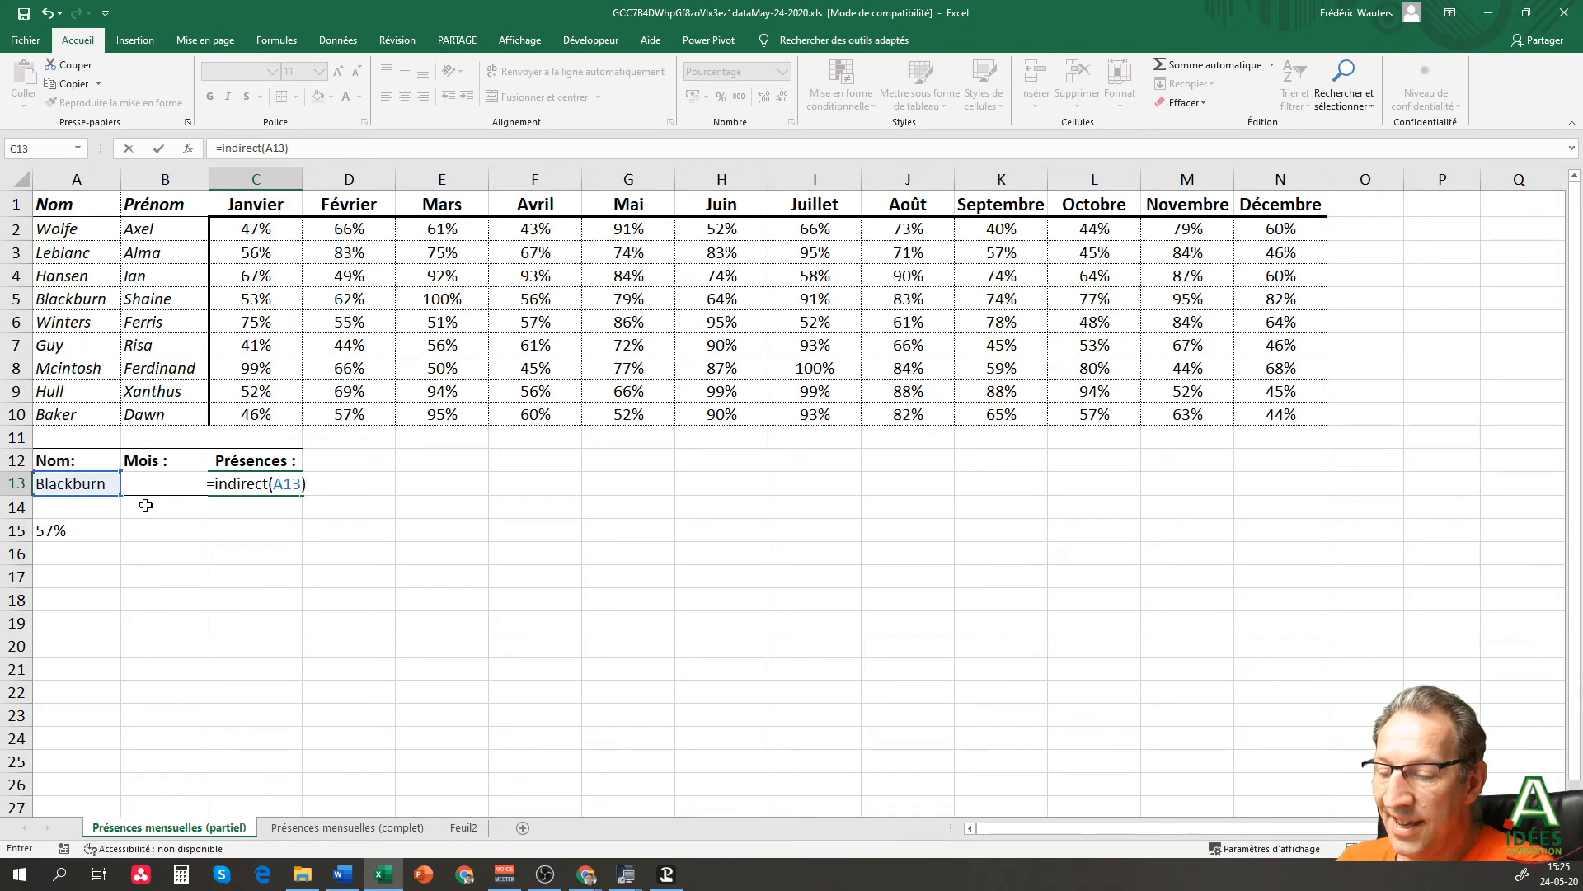
type(" indirect")
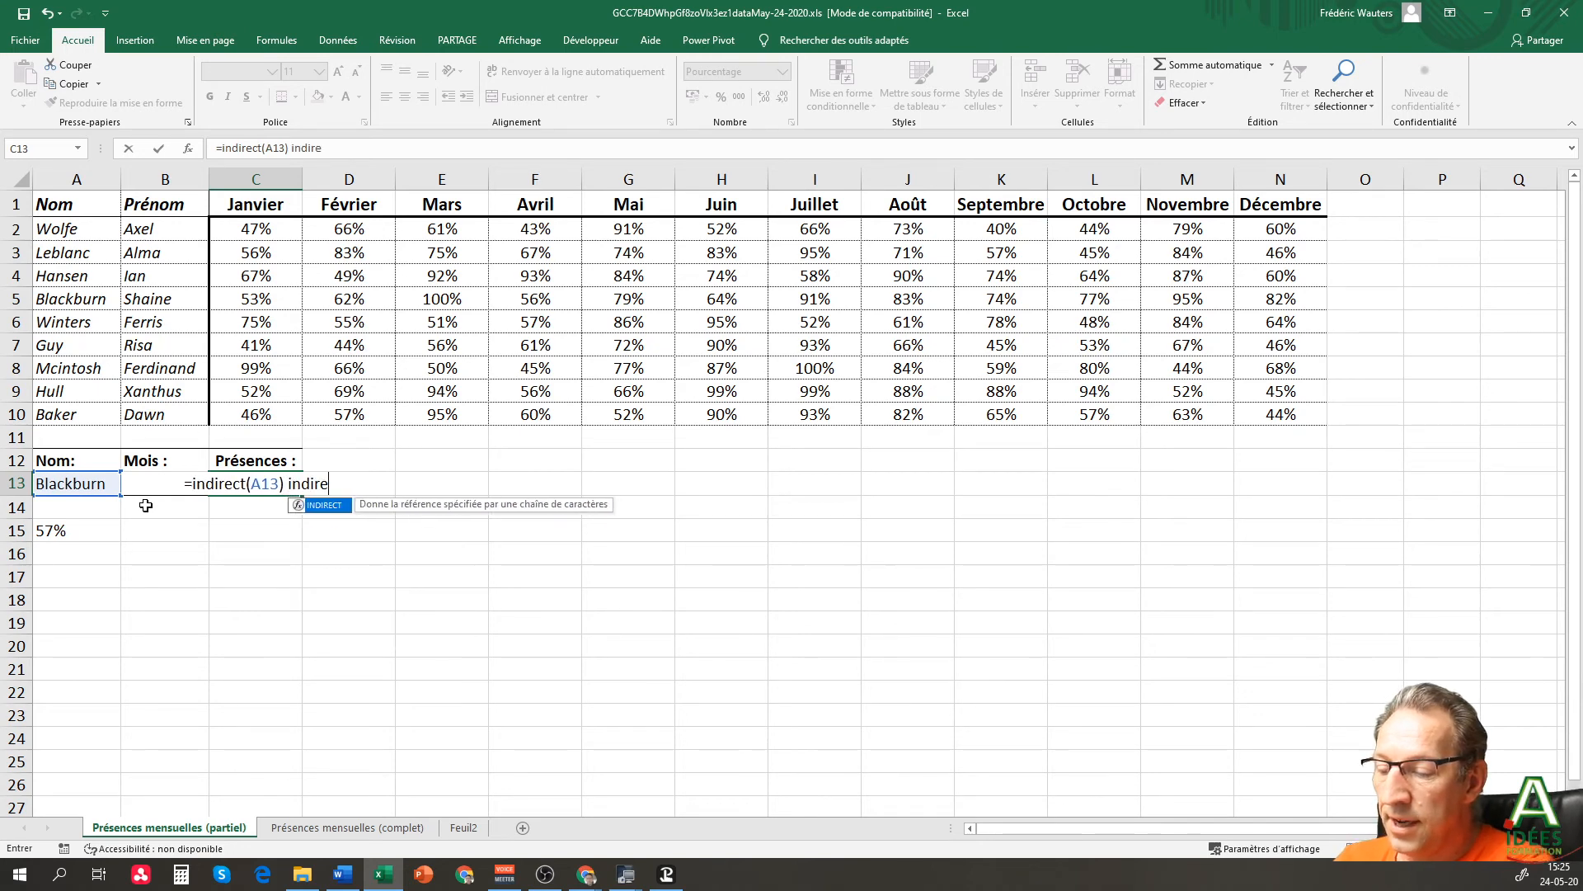
type("(")
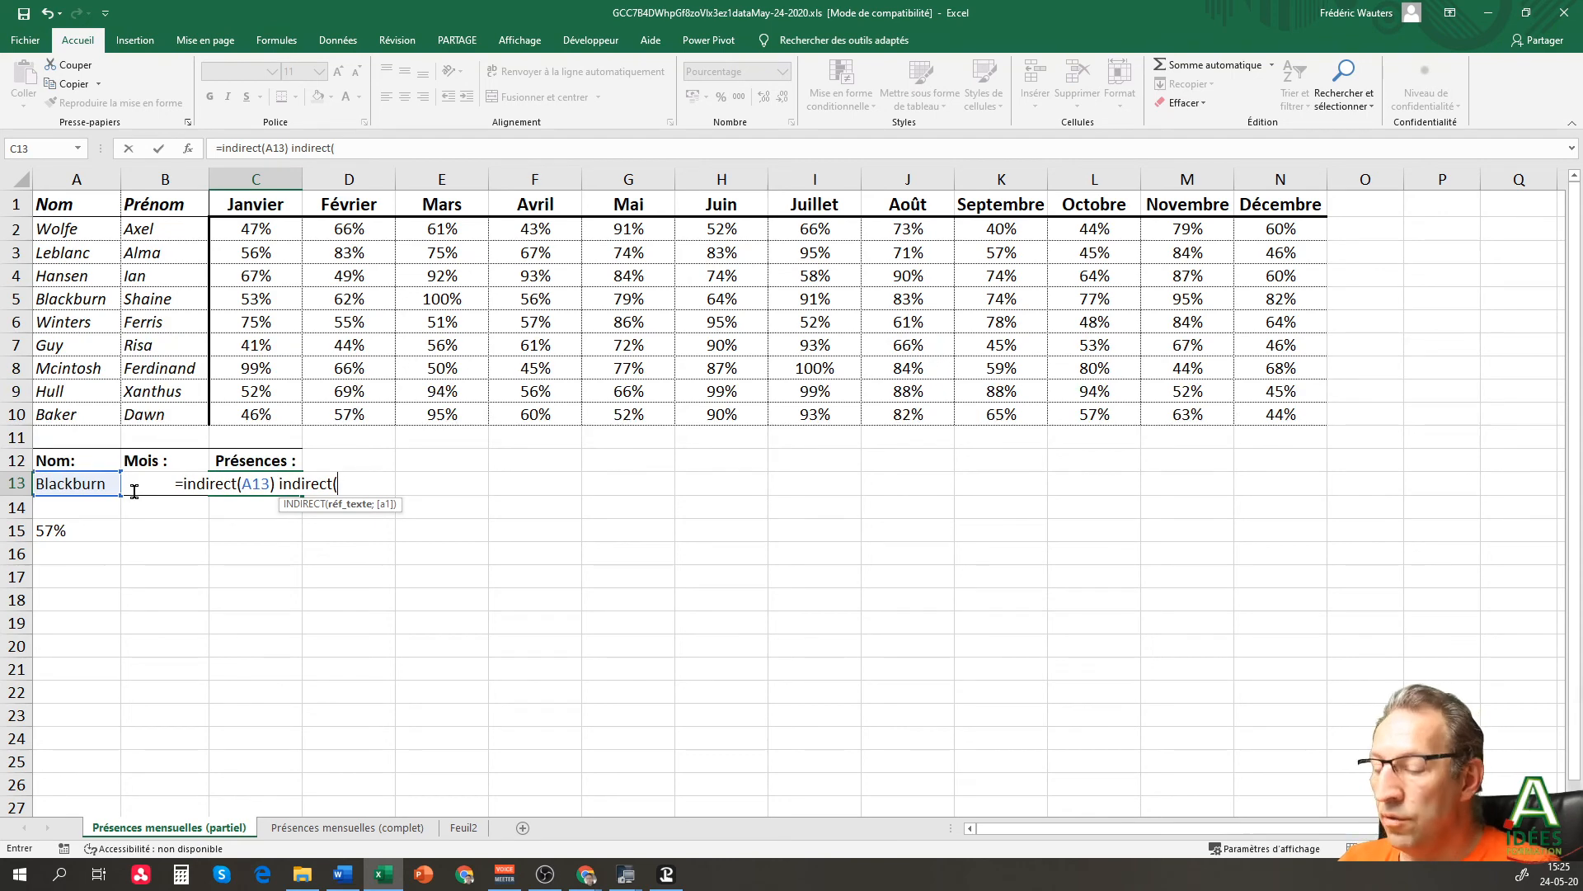
type("b13)")
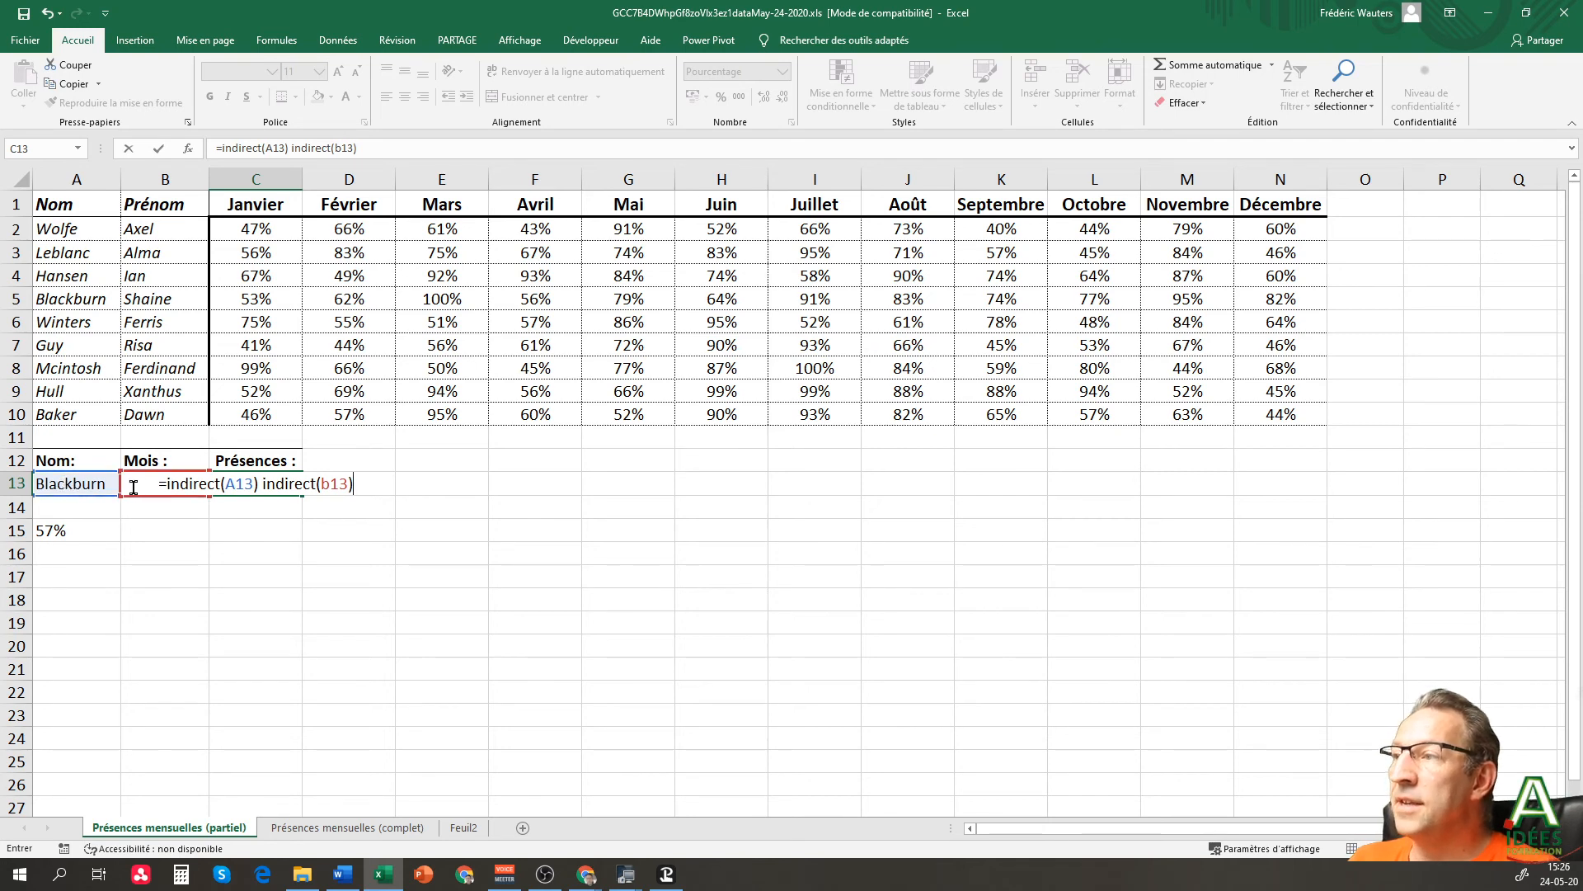
key("Return")
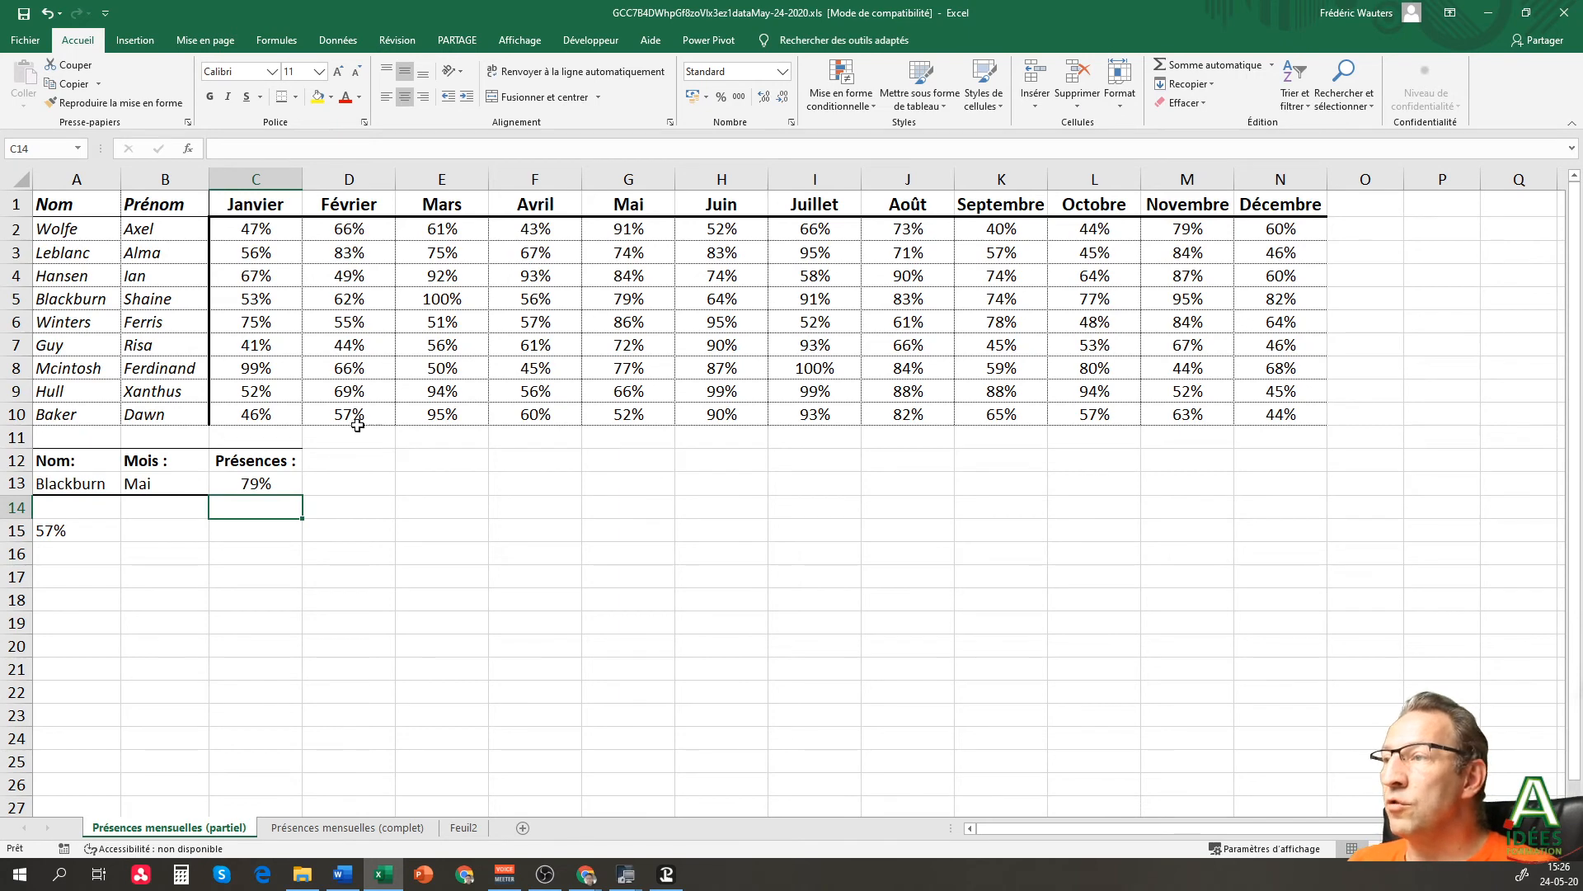
- Choose the sixth surname in A13 and Décembre in B13, and compare C13 with the matching table cell N7
left_click(85, 484)
left_click(129, 486)
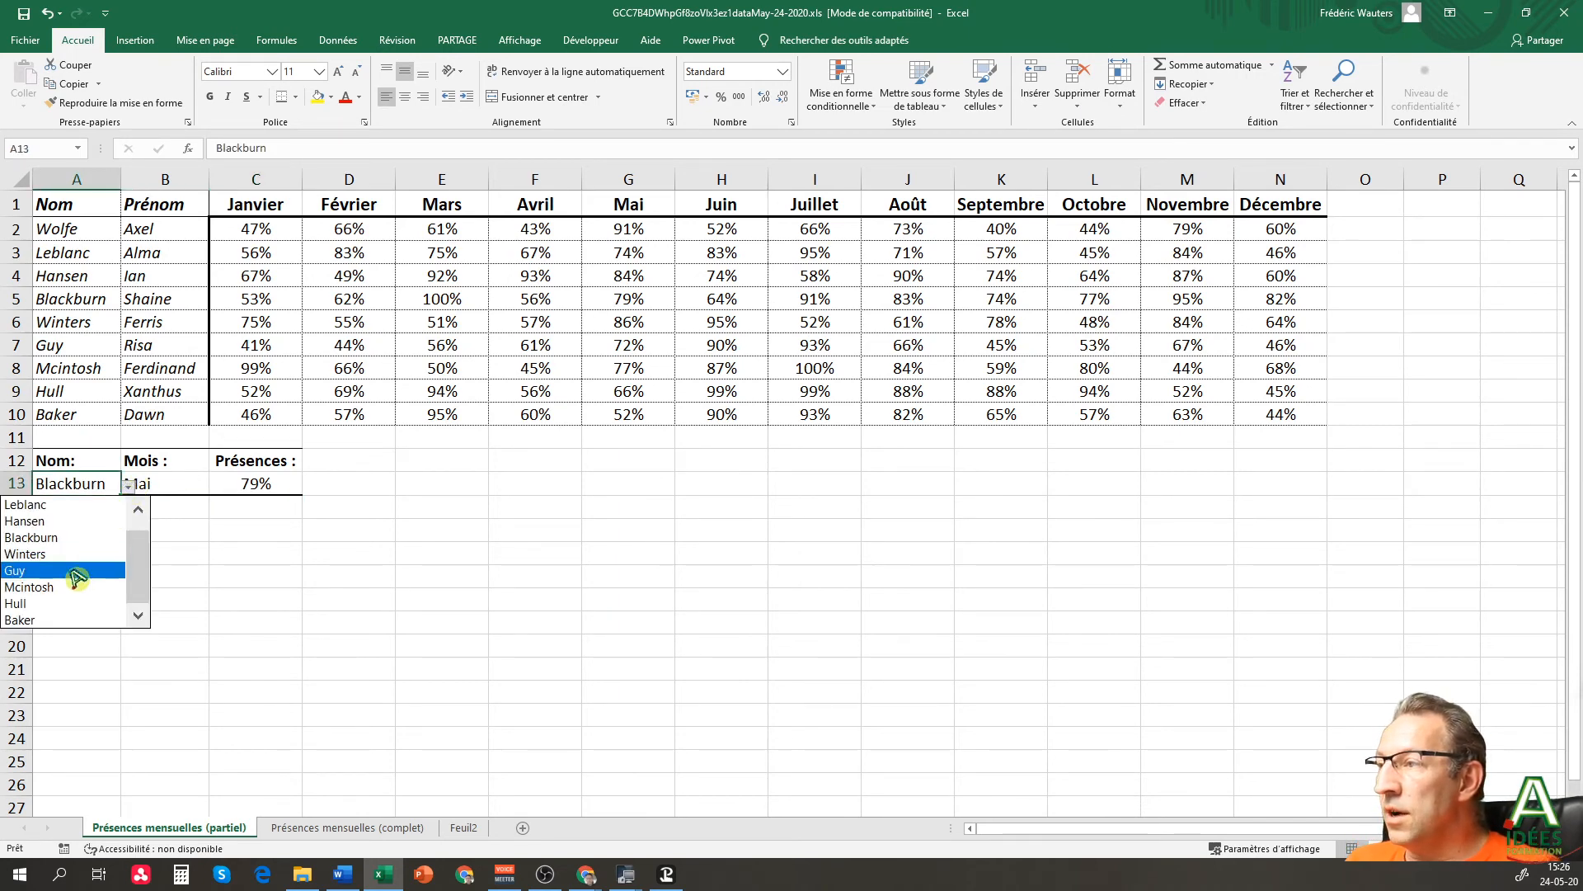
left_click(75, 571)
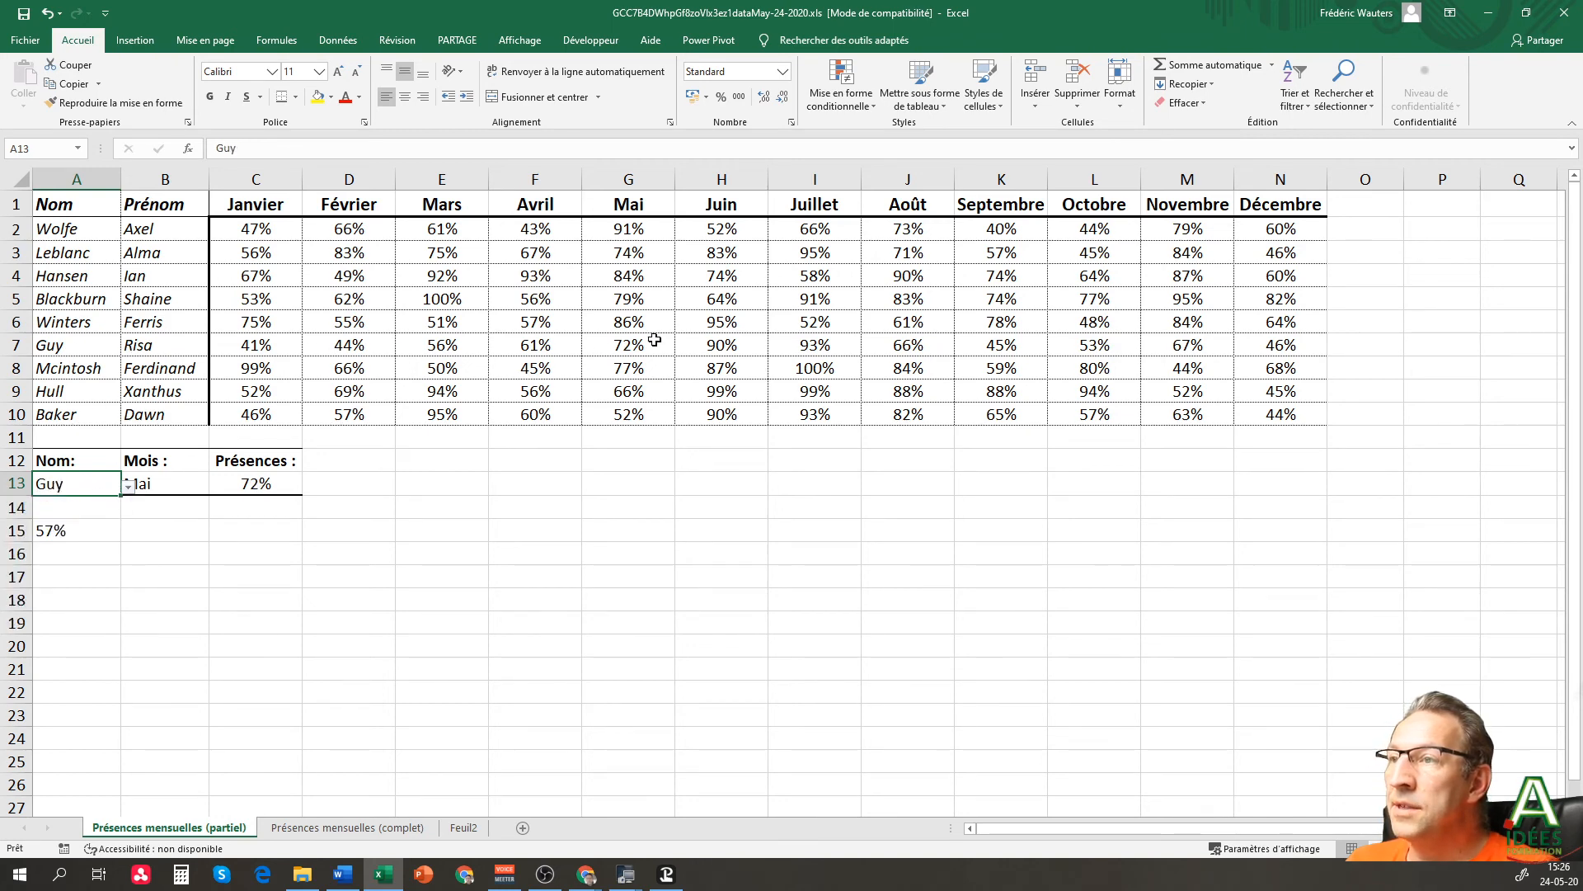
left_click(193, 490)
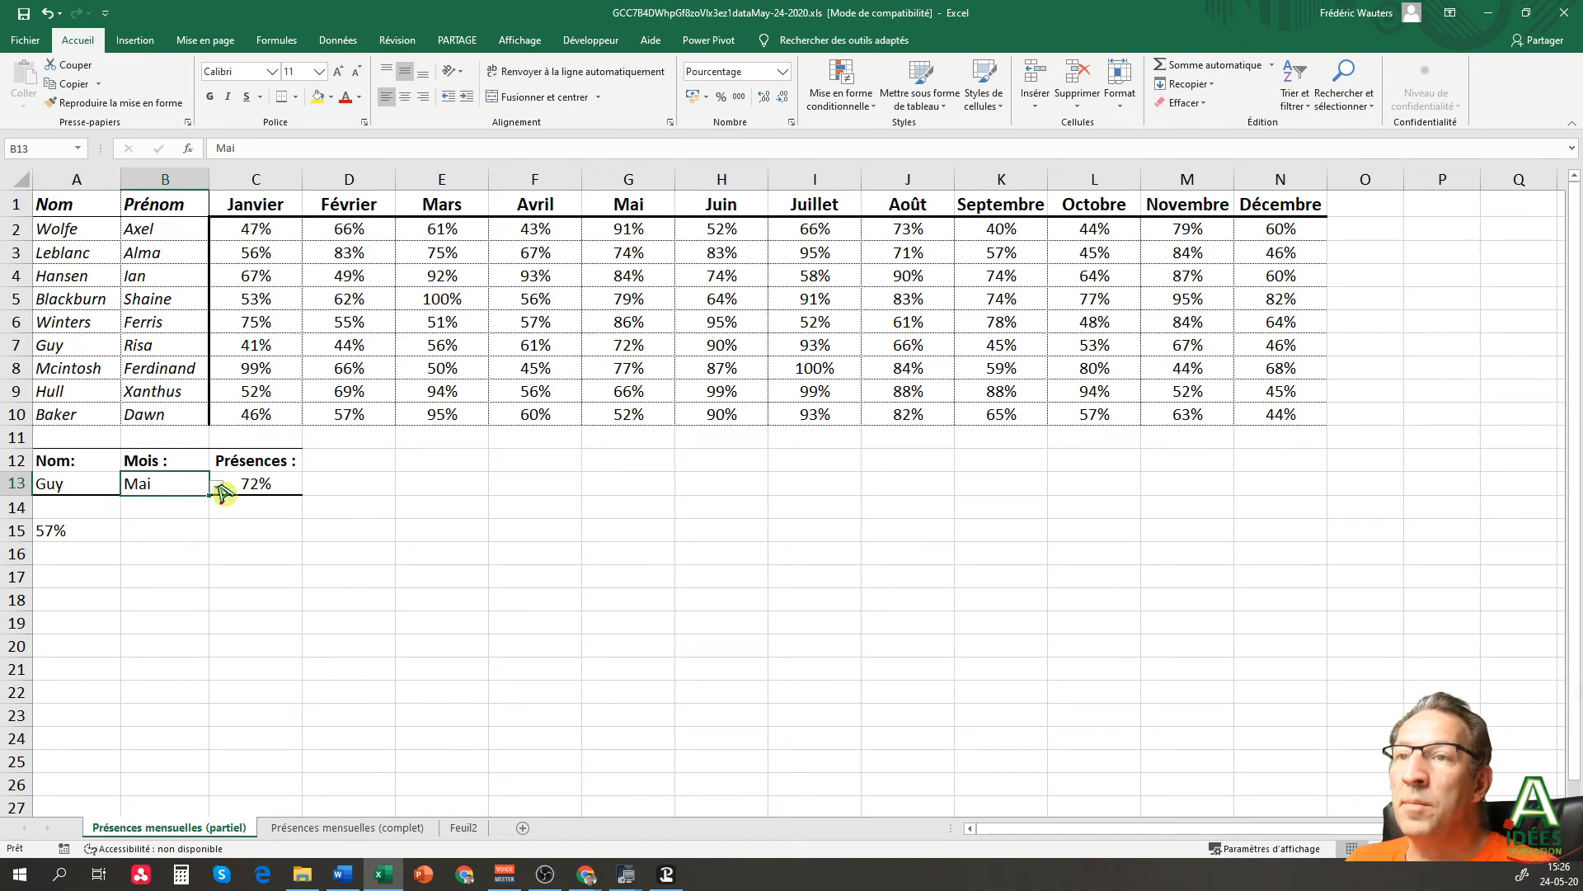
left_click(217, 486)
left_click(168, 620)
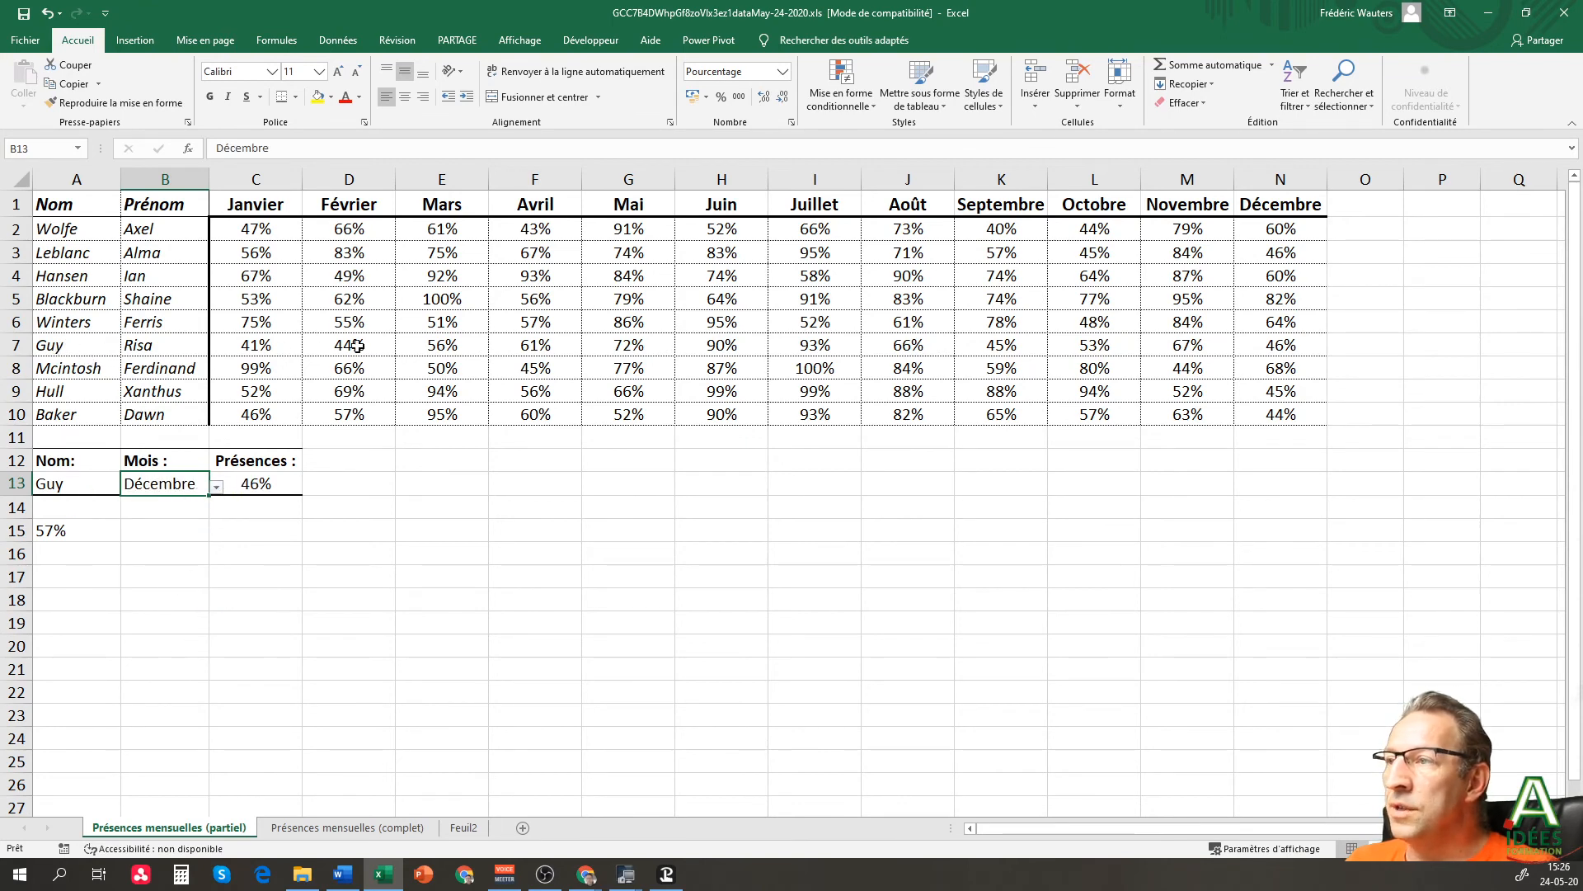
left_click(1279, 345)
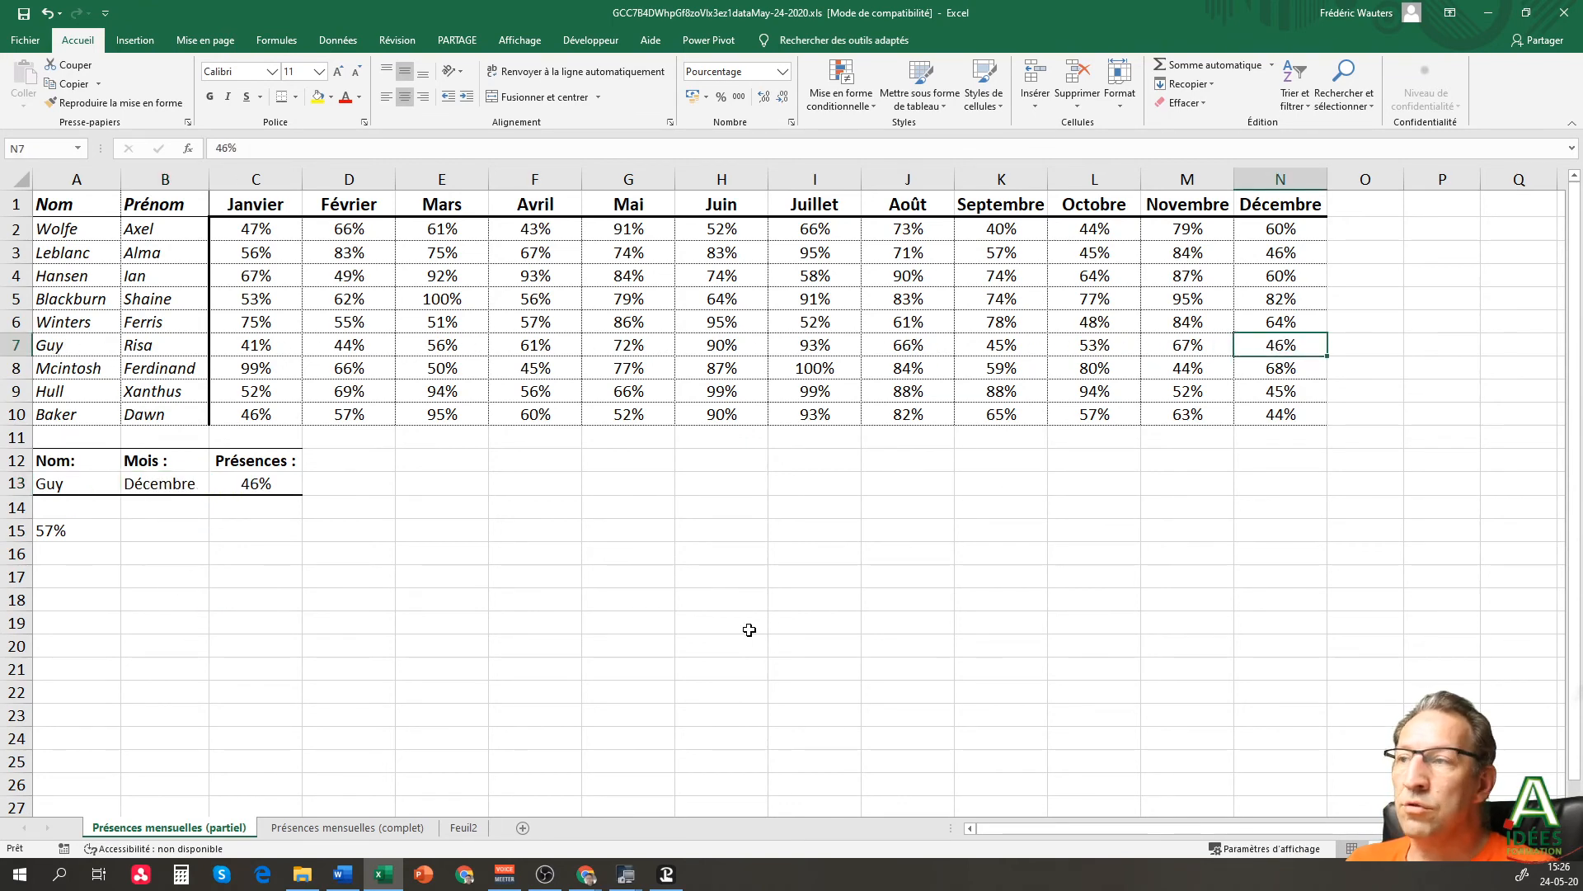
- Examine the table's headers, surname and first-name columns, the Janvier to Avril columns and the third person's row as candidate named ranges
left_click(227, 534)
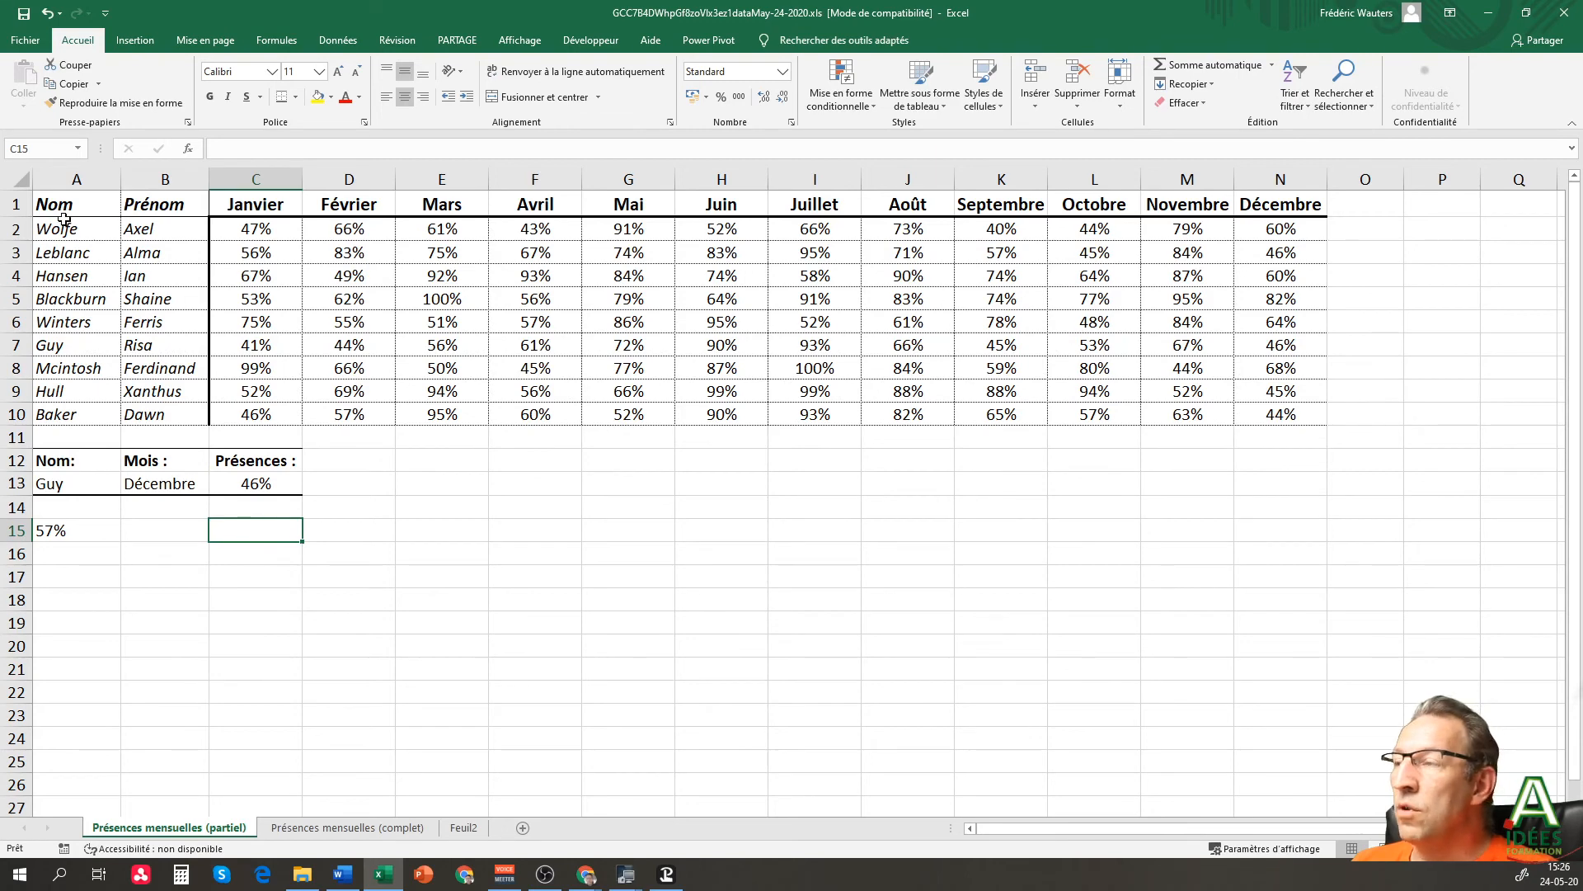
left_click_drag(46, 219, 52, 412)
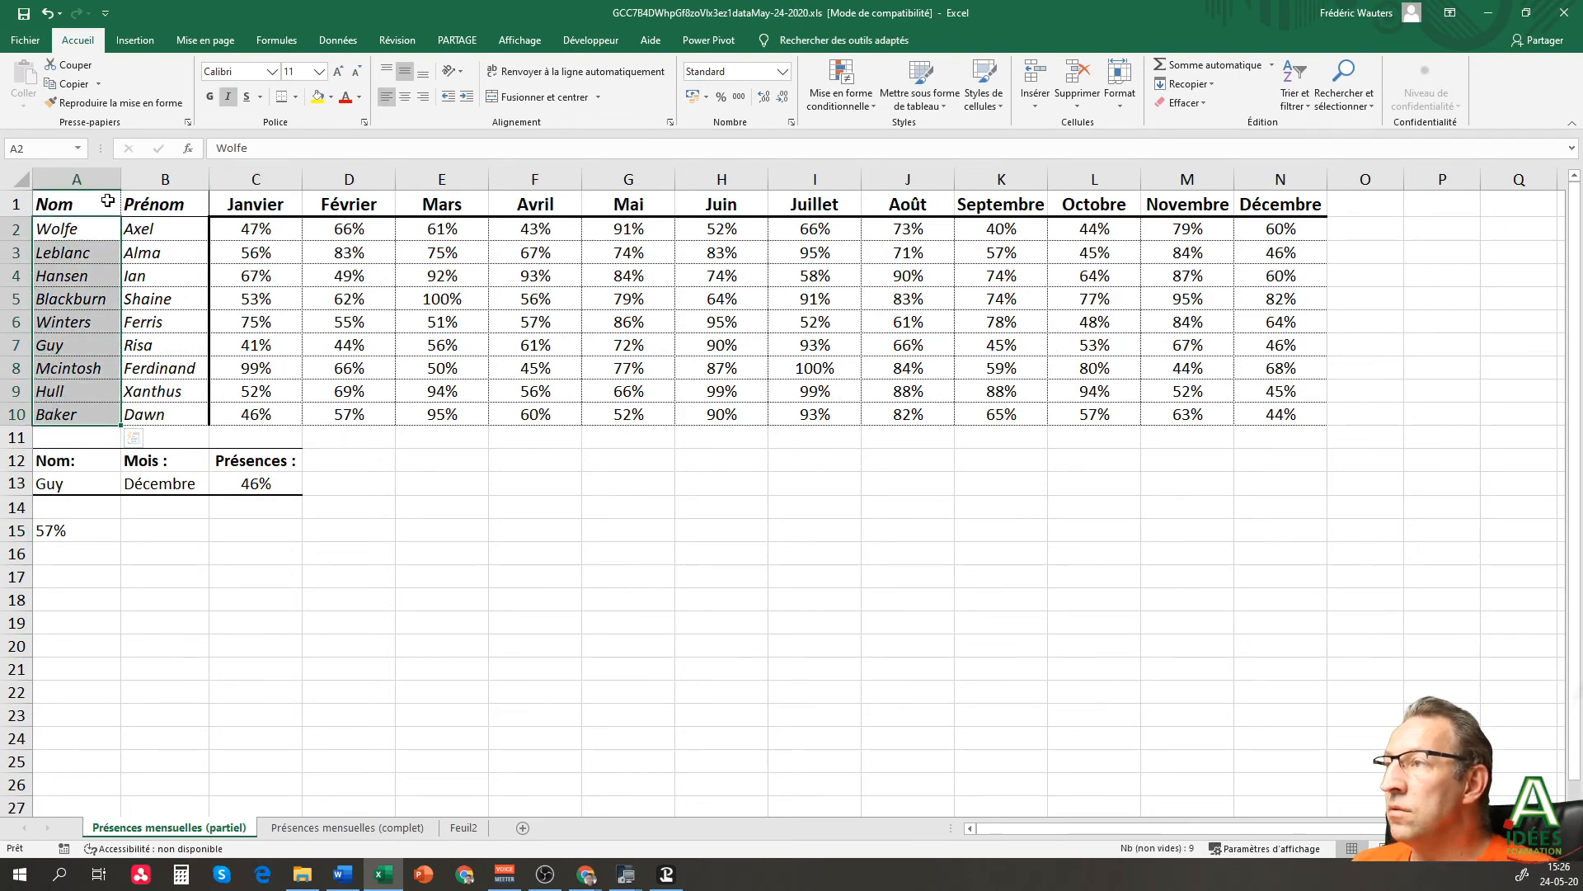
left_click_drag(49, 205, 92, 414)
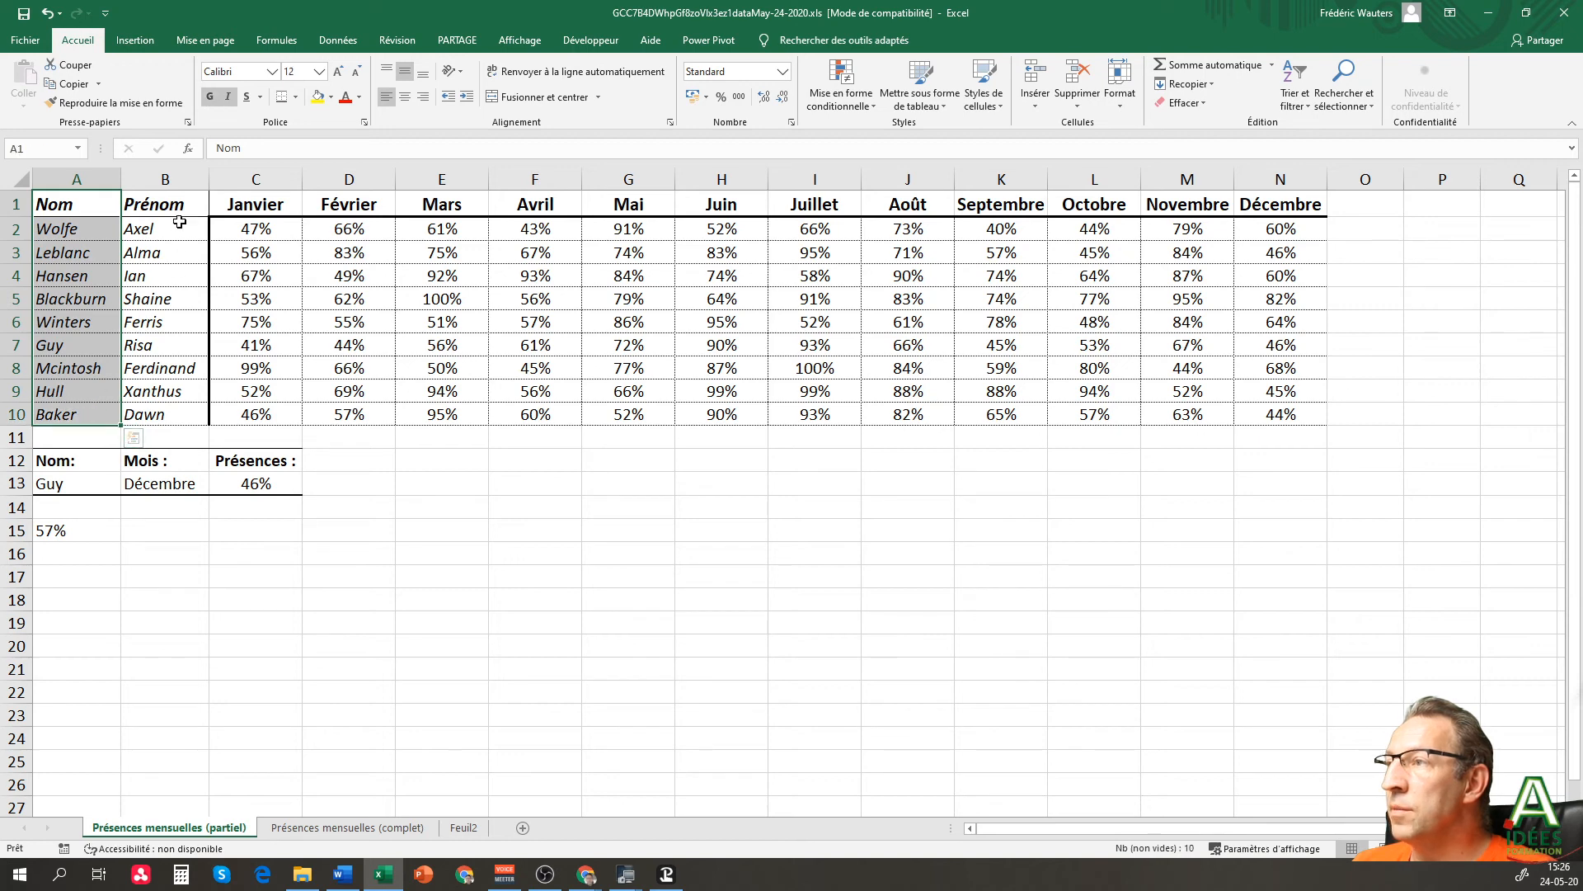
left_click_drag(173, 204, 169, 417)
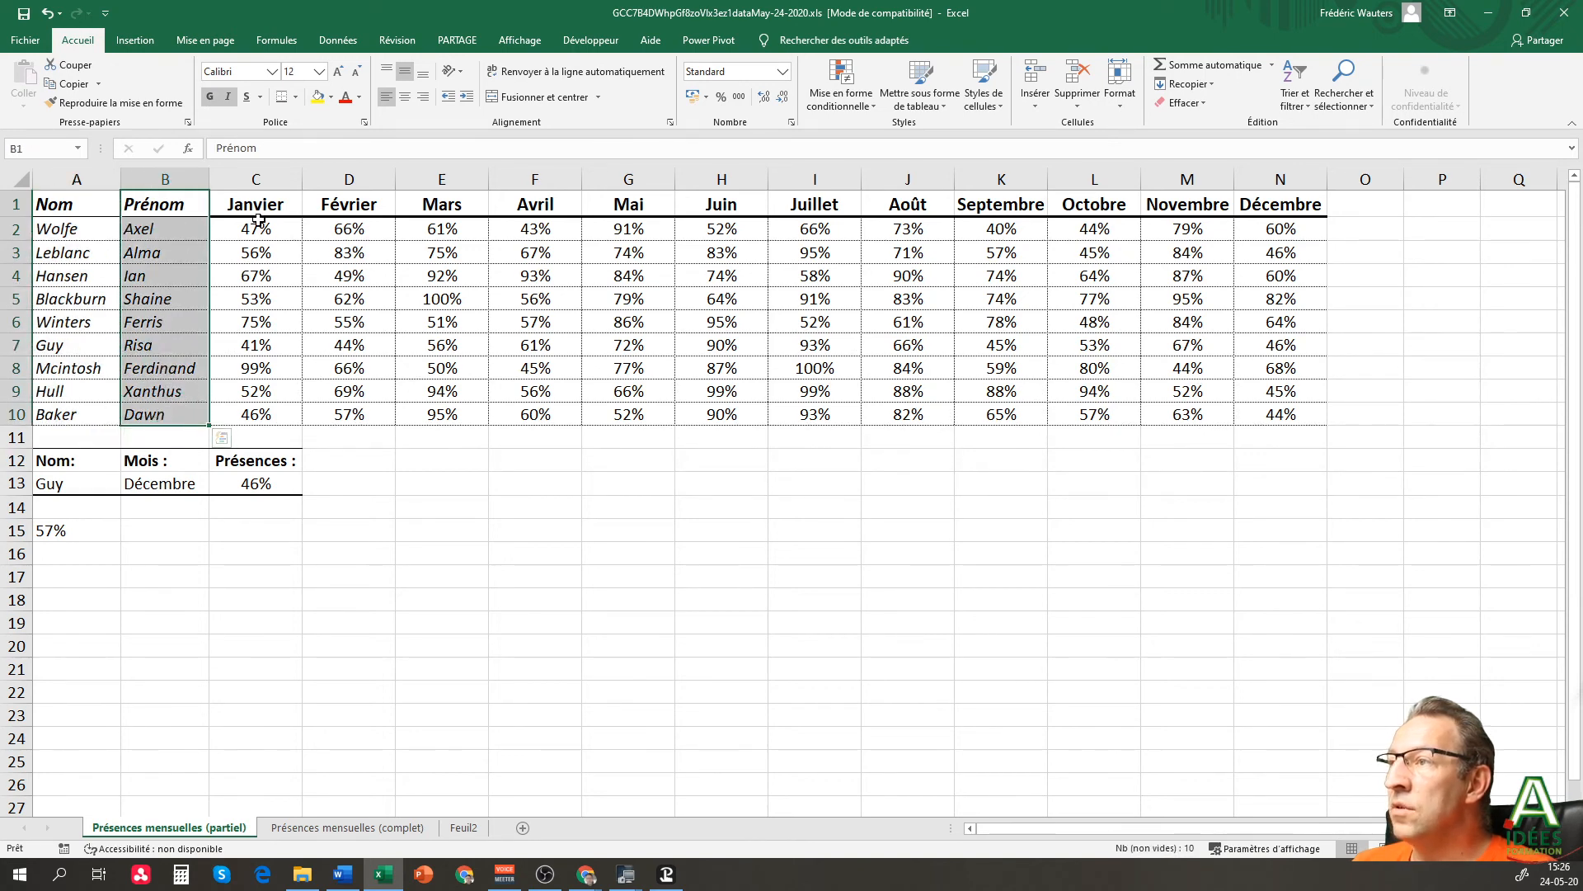
left_click_drag(251, 229, 256, 414)
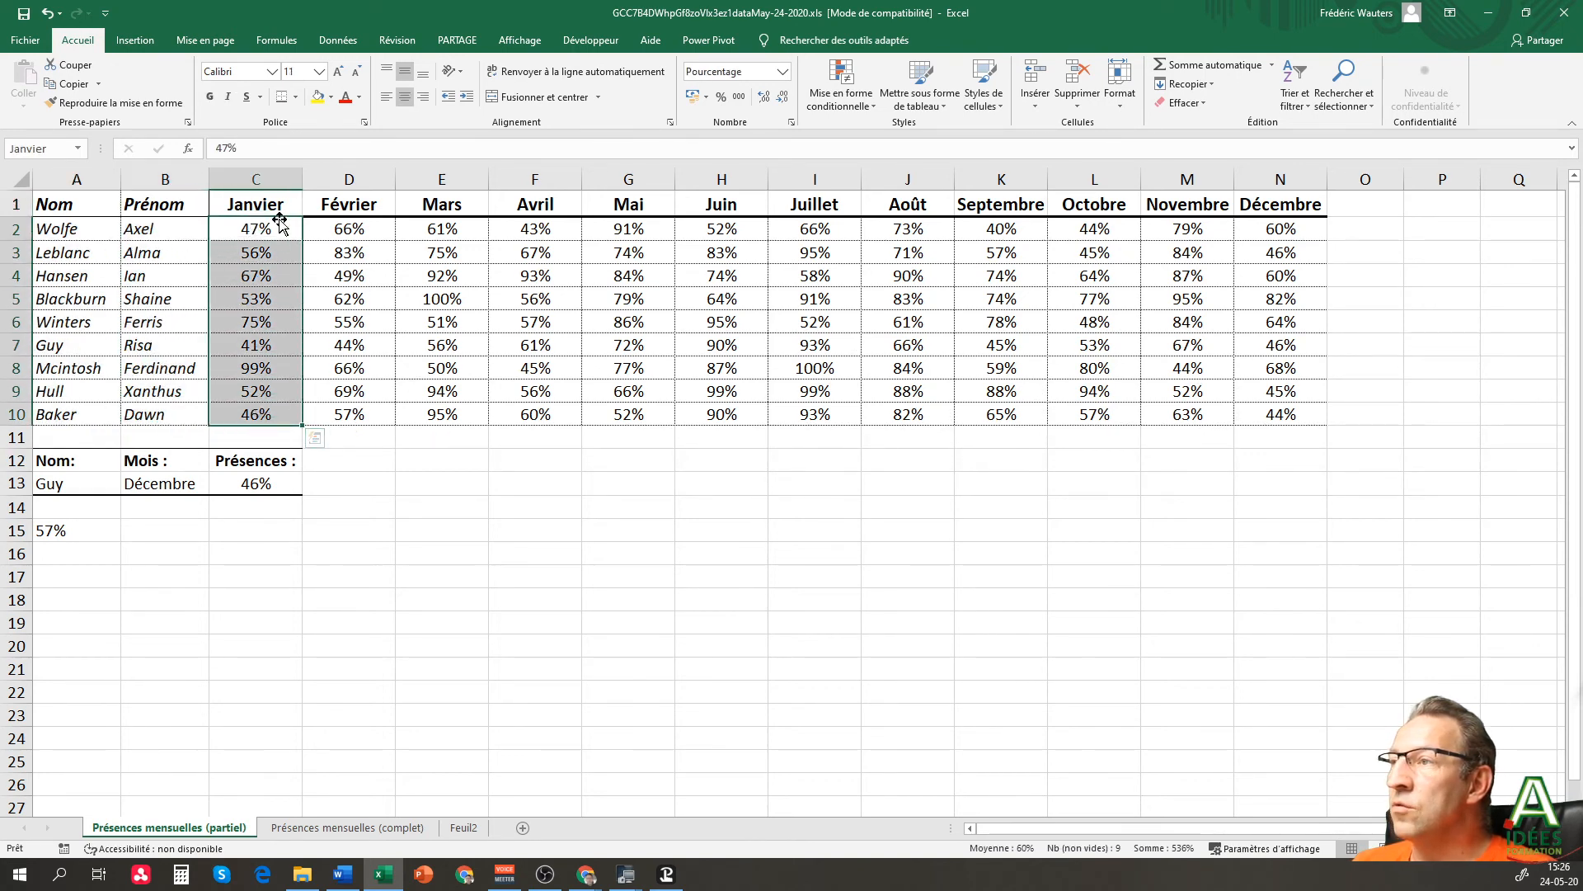
left_click_drag(165, 231, 157, 413)
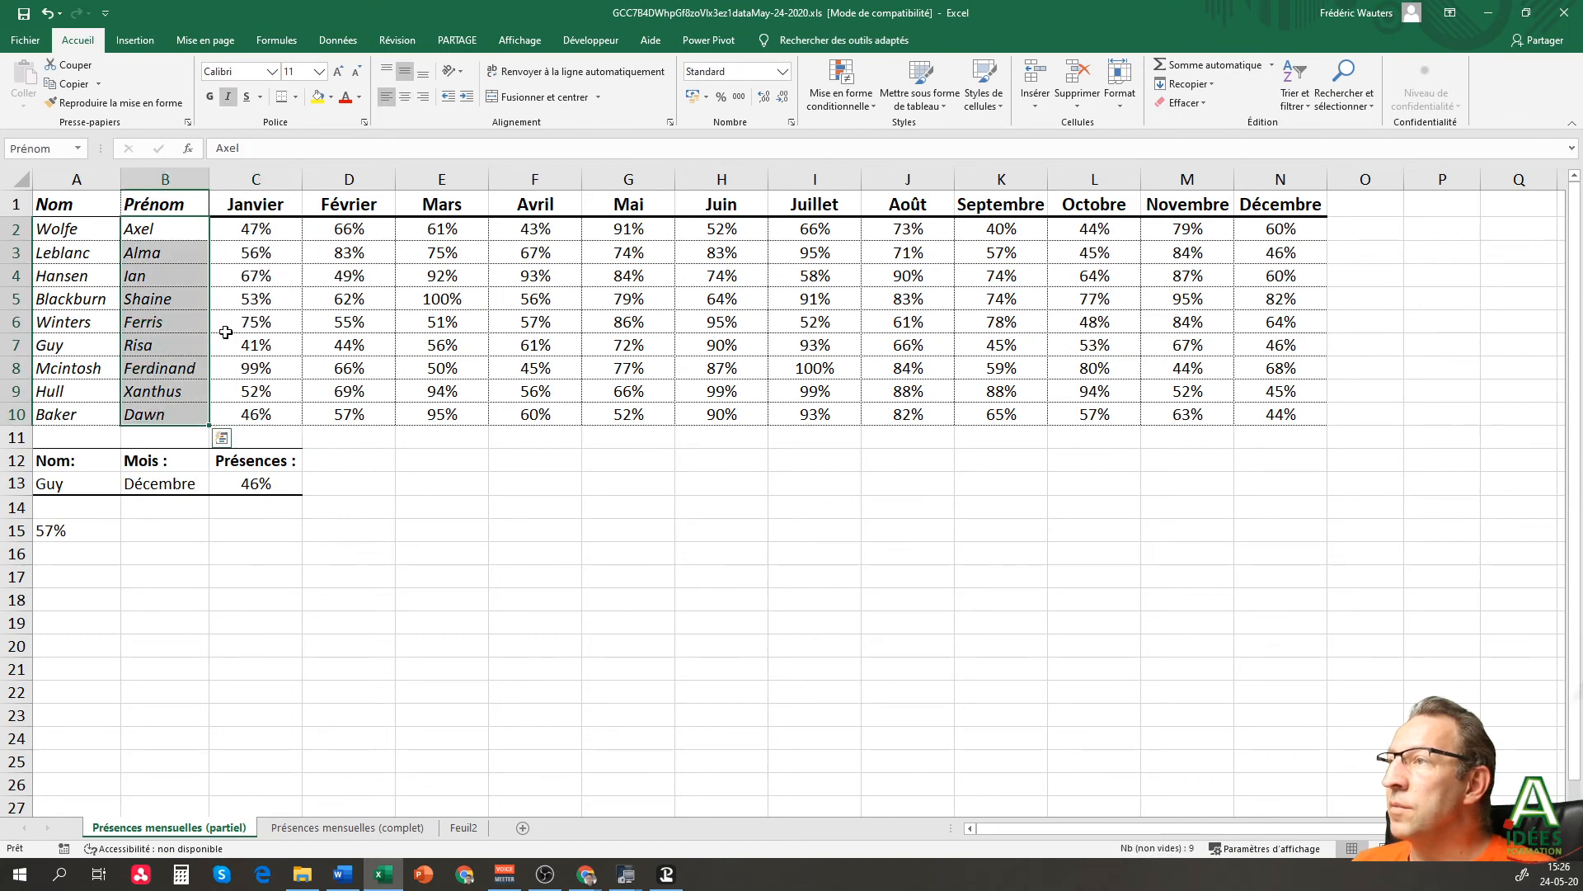
left_click_drag(77, 235, 74, 412)
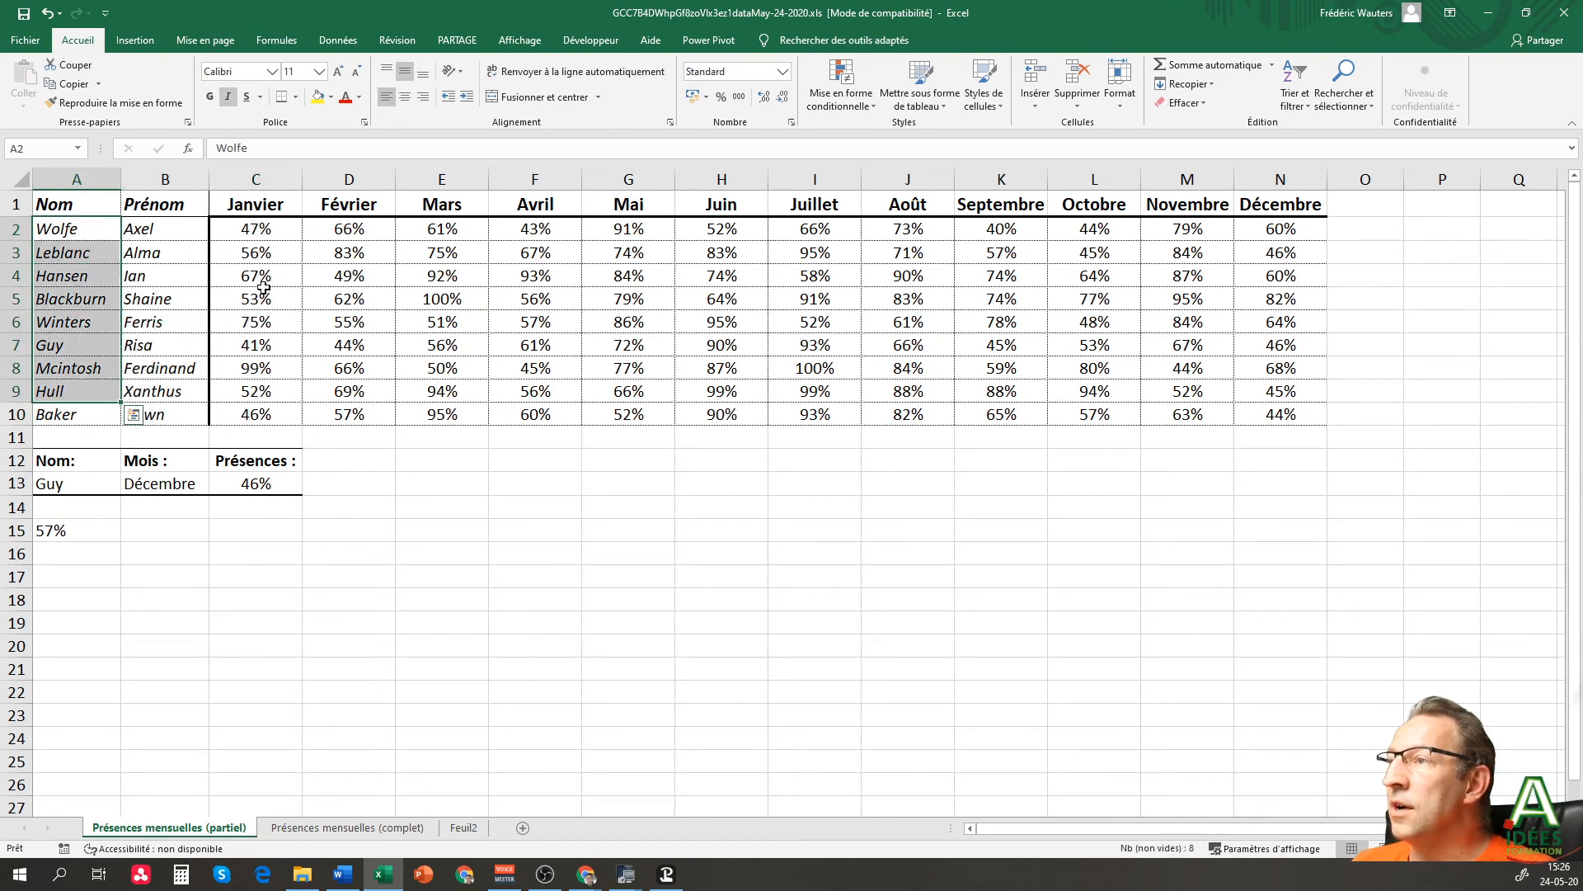
left_click_drag(349, 228, 360, 414)
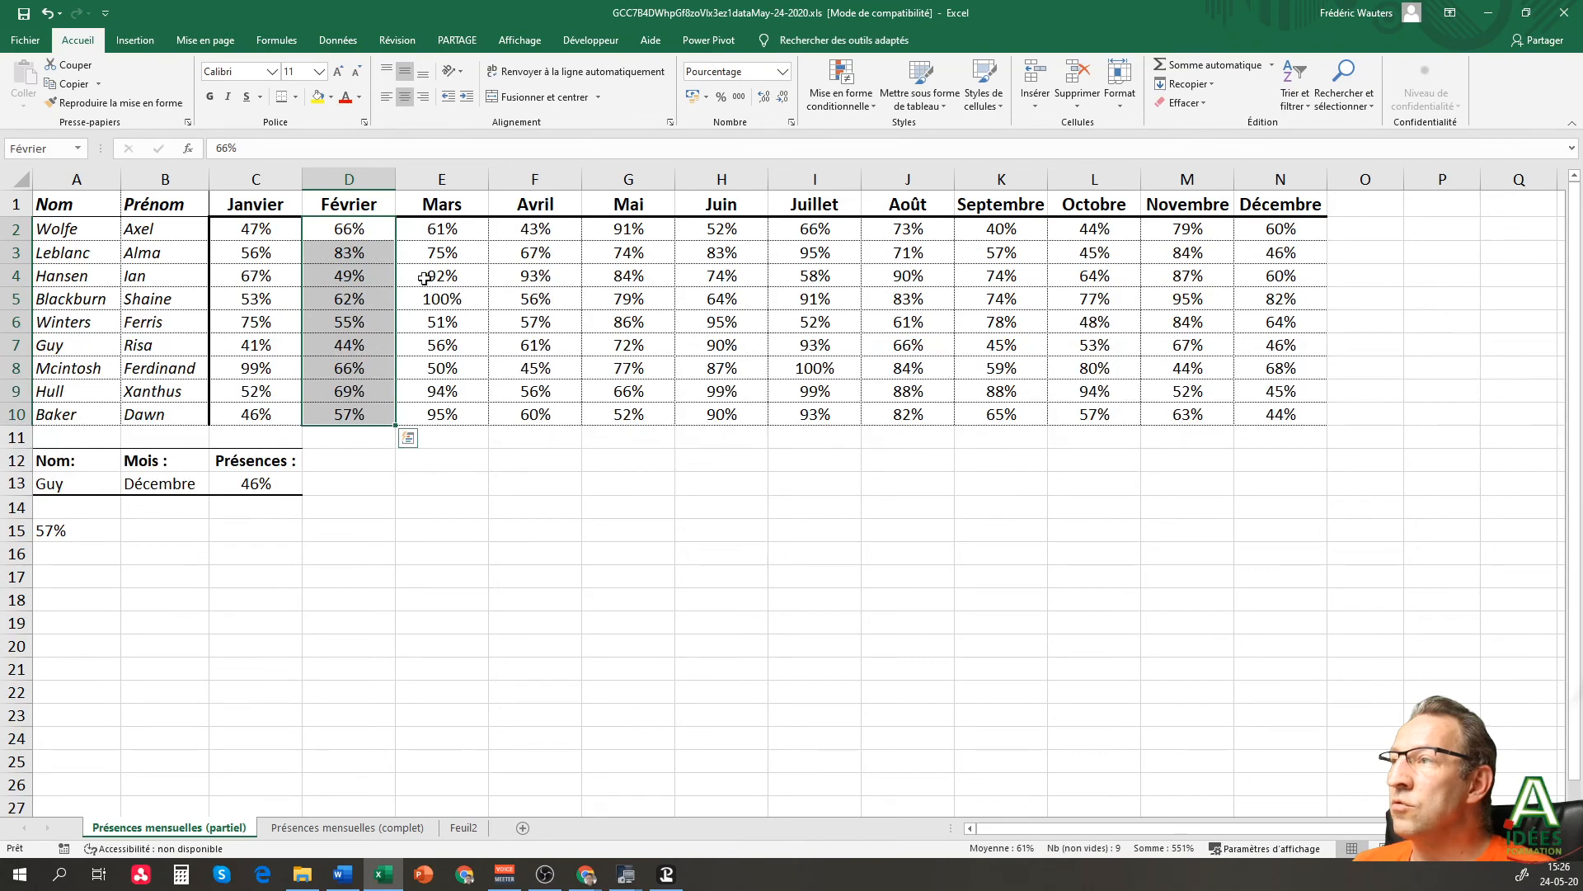
left_click_drag(429, 230, 440, 414)
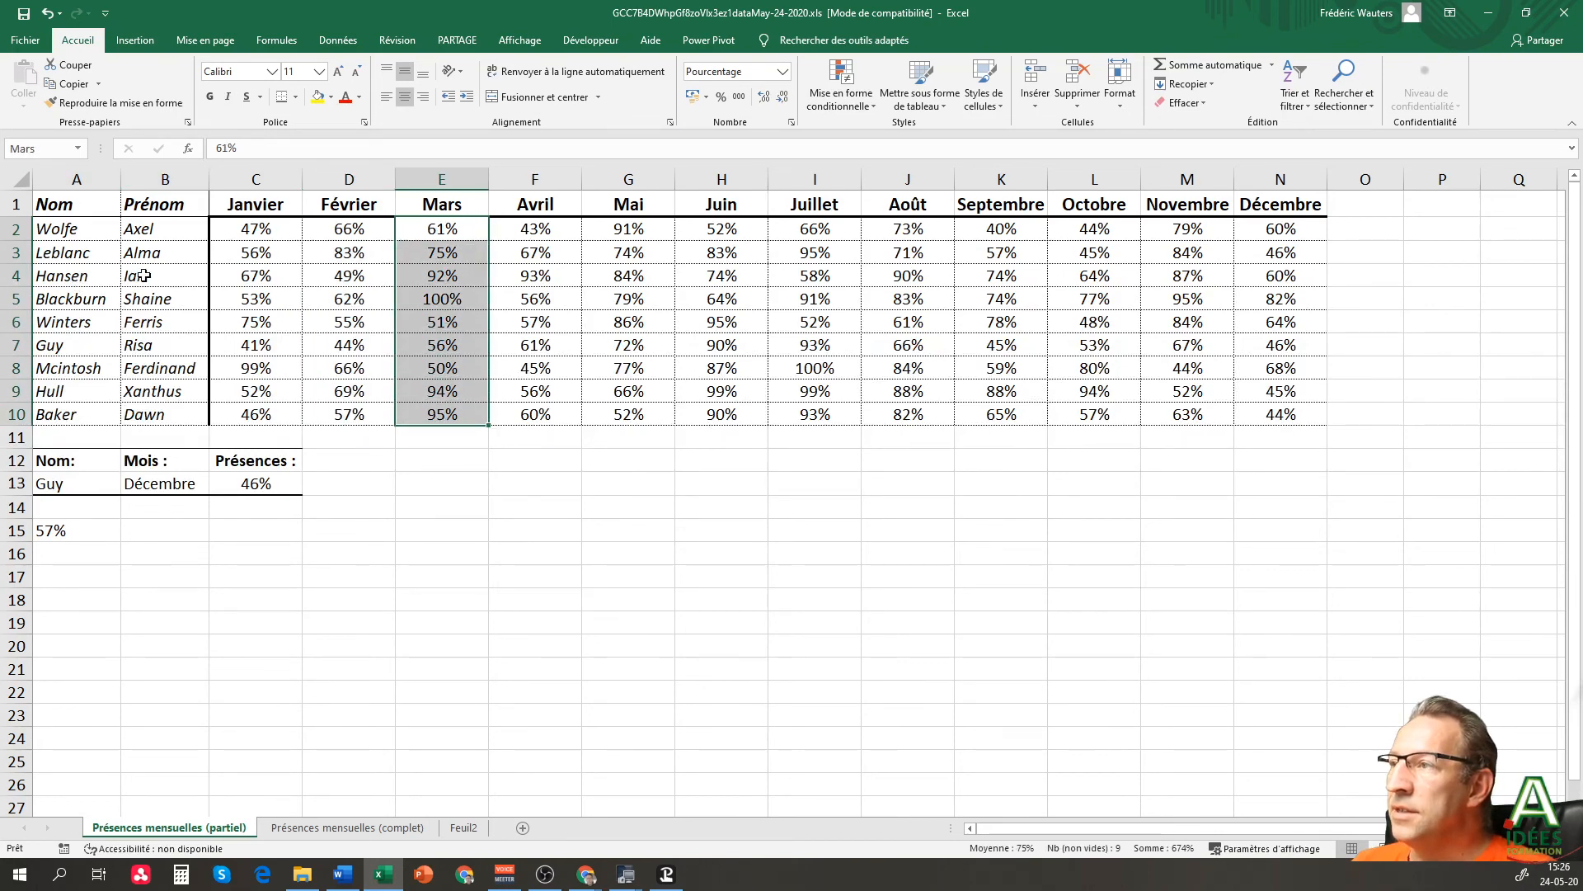
left_click_drag(143, 275, 1280, 277)
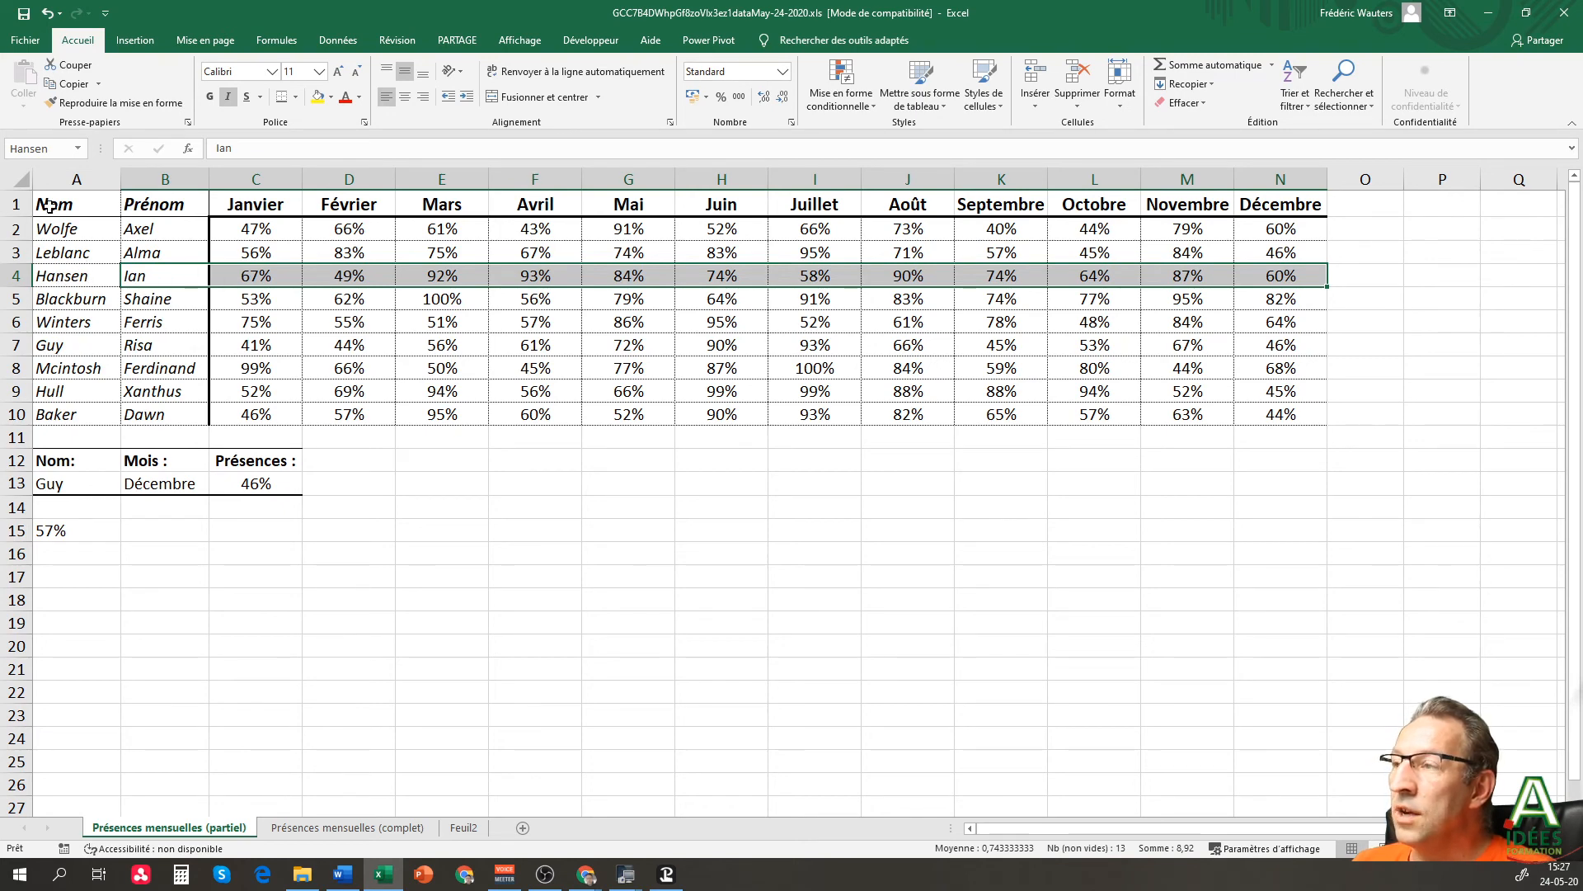
left_click_drag(51, 210, 70, 412)
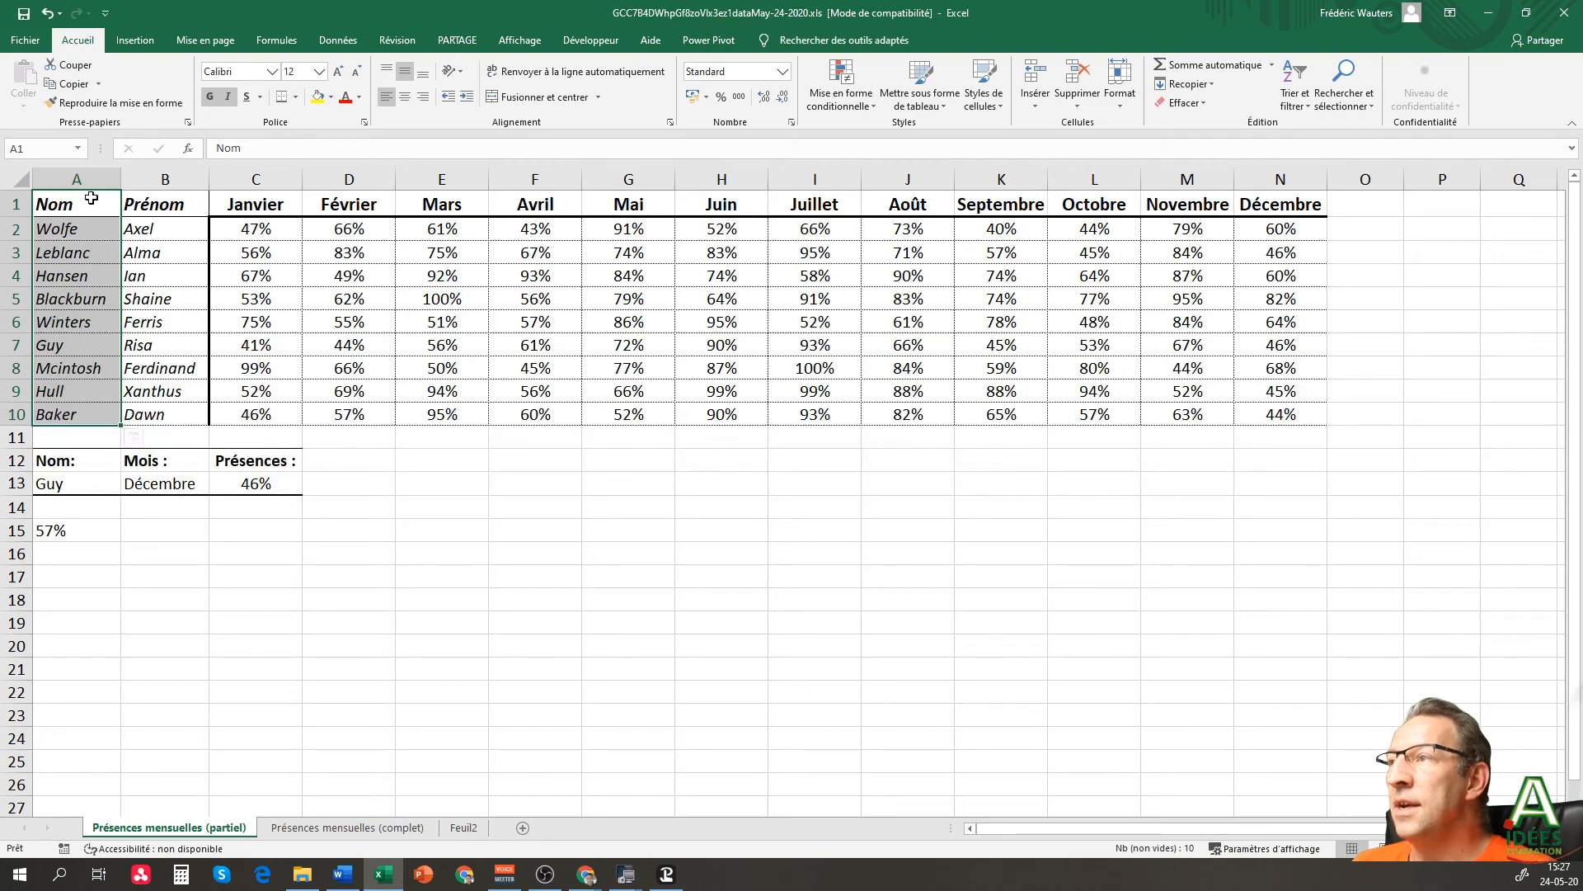
left_click_drag(87, 204, 1321, 208)
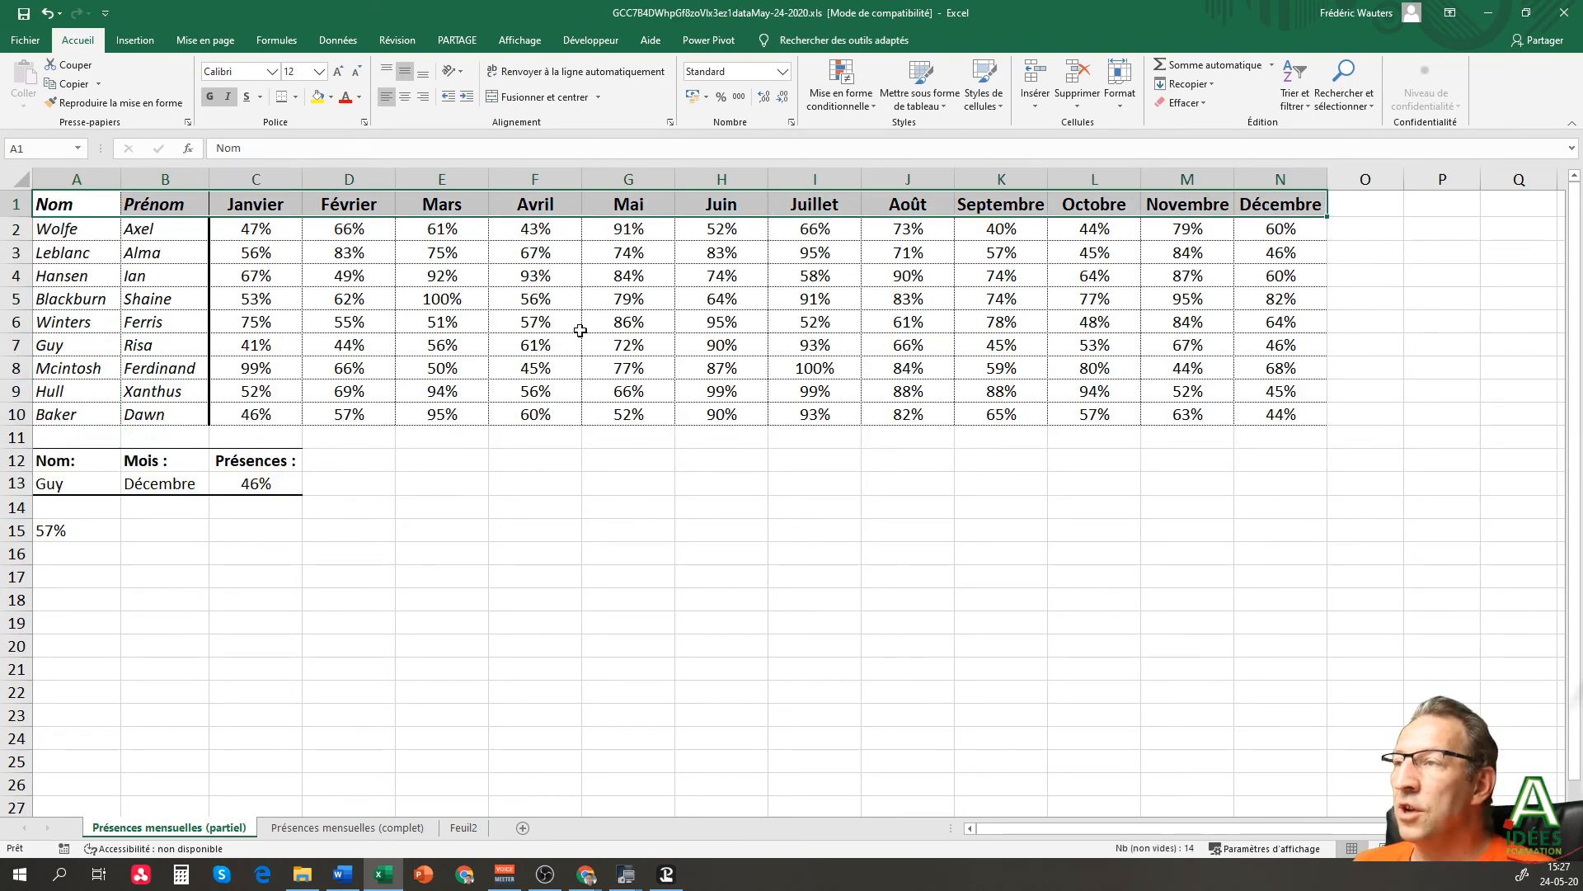
left_click(537, 206)
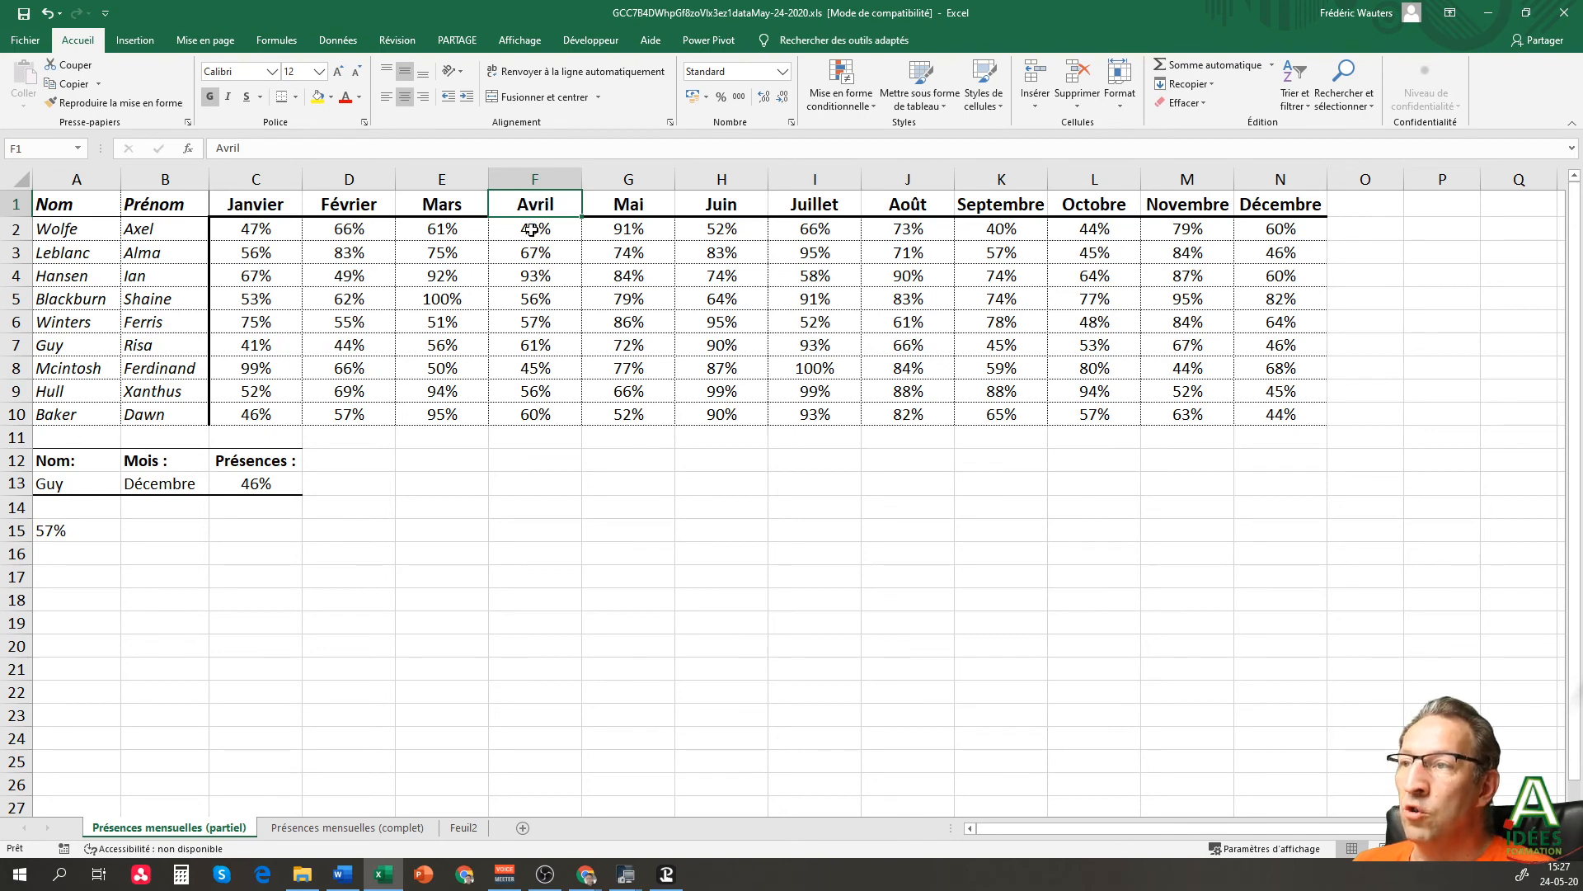
left_click_drag(531, 230, 536, 438)
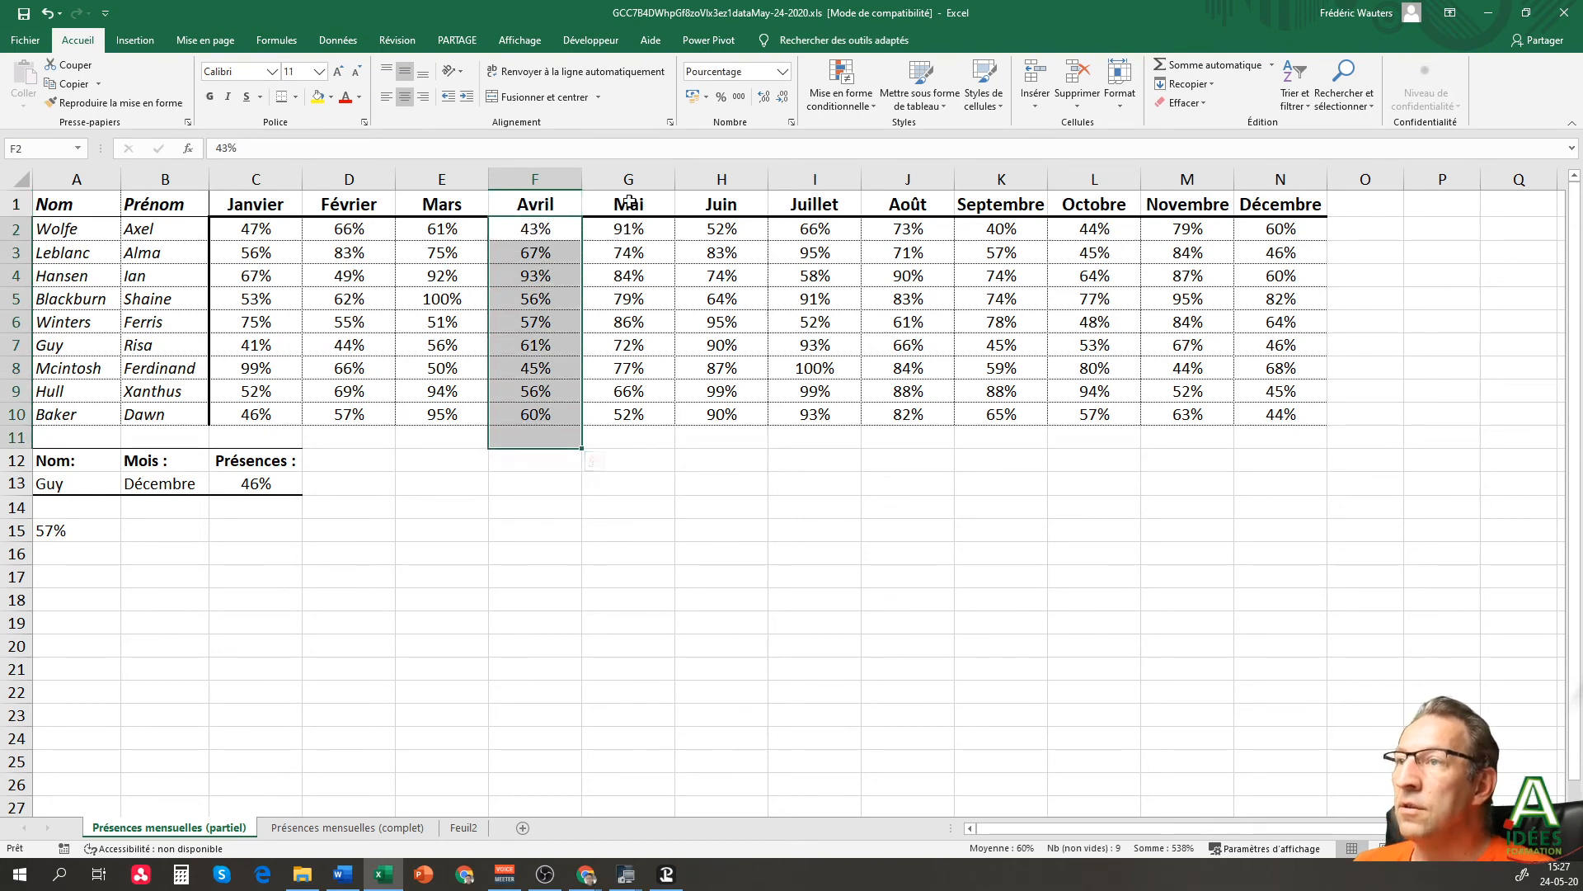
- Examine the Mai column's values G2:G10 and the third person's row B4:N4 as candidate named ranges
left_click_drag(628, 229, 622, 413)
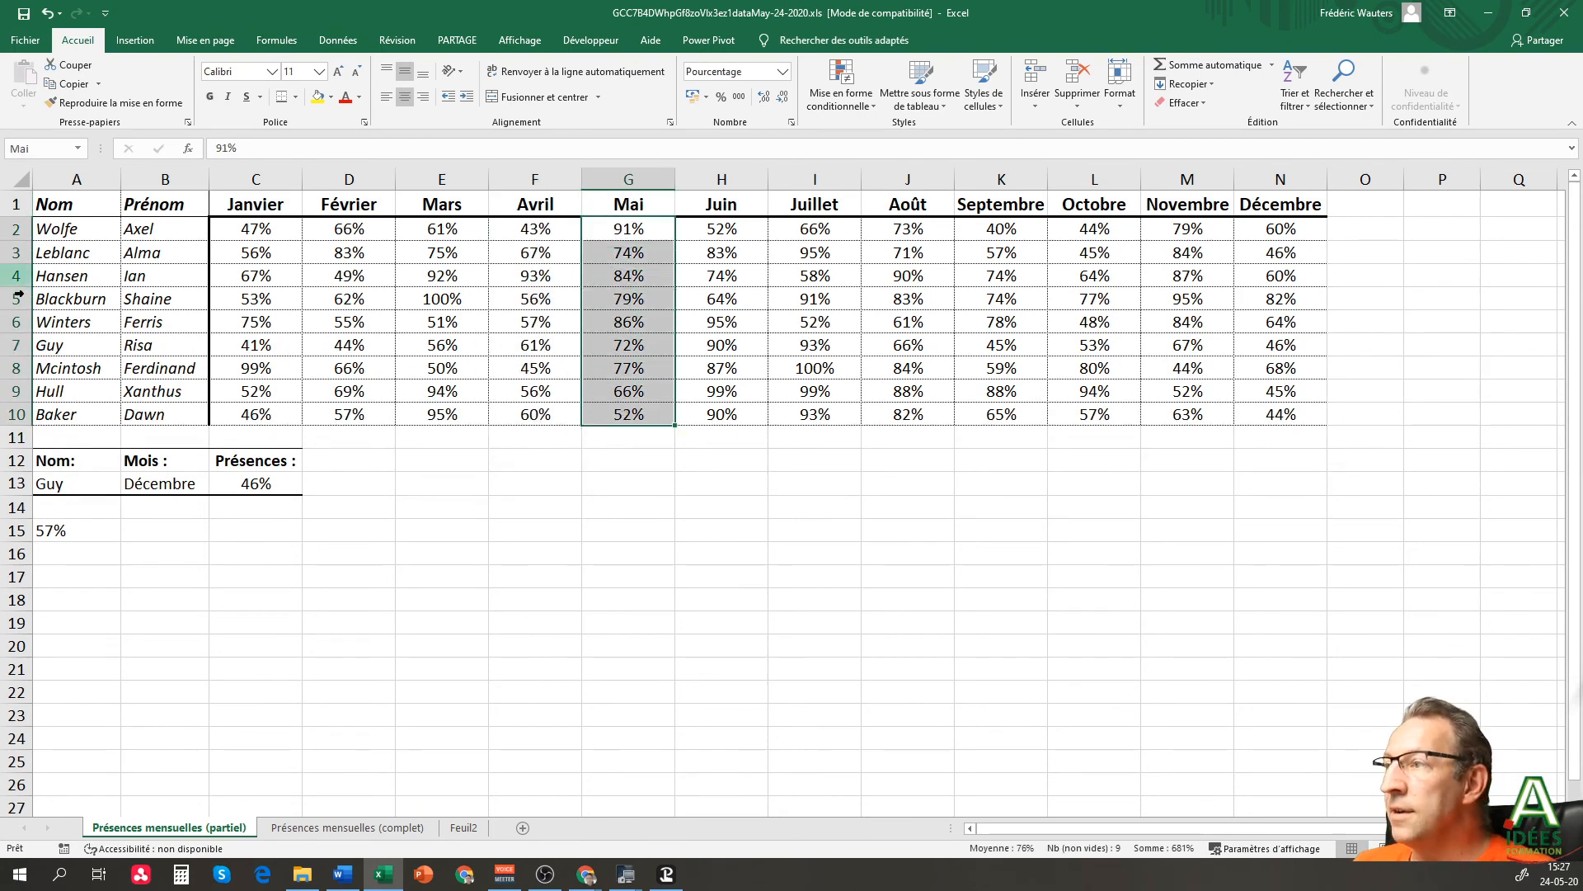
left_click(57, 274)
left_click_drag(148, 275, 1319, 278)
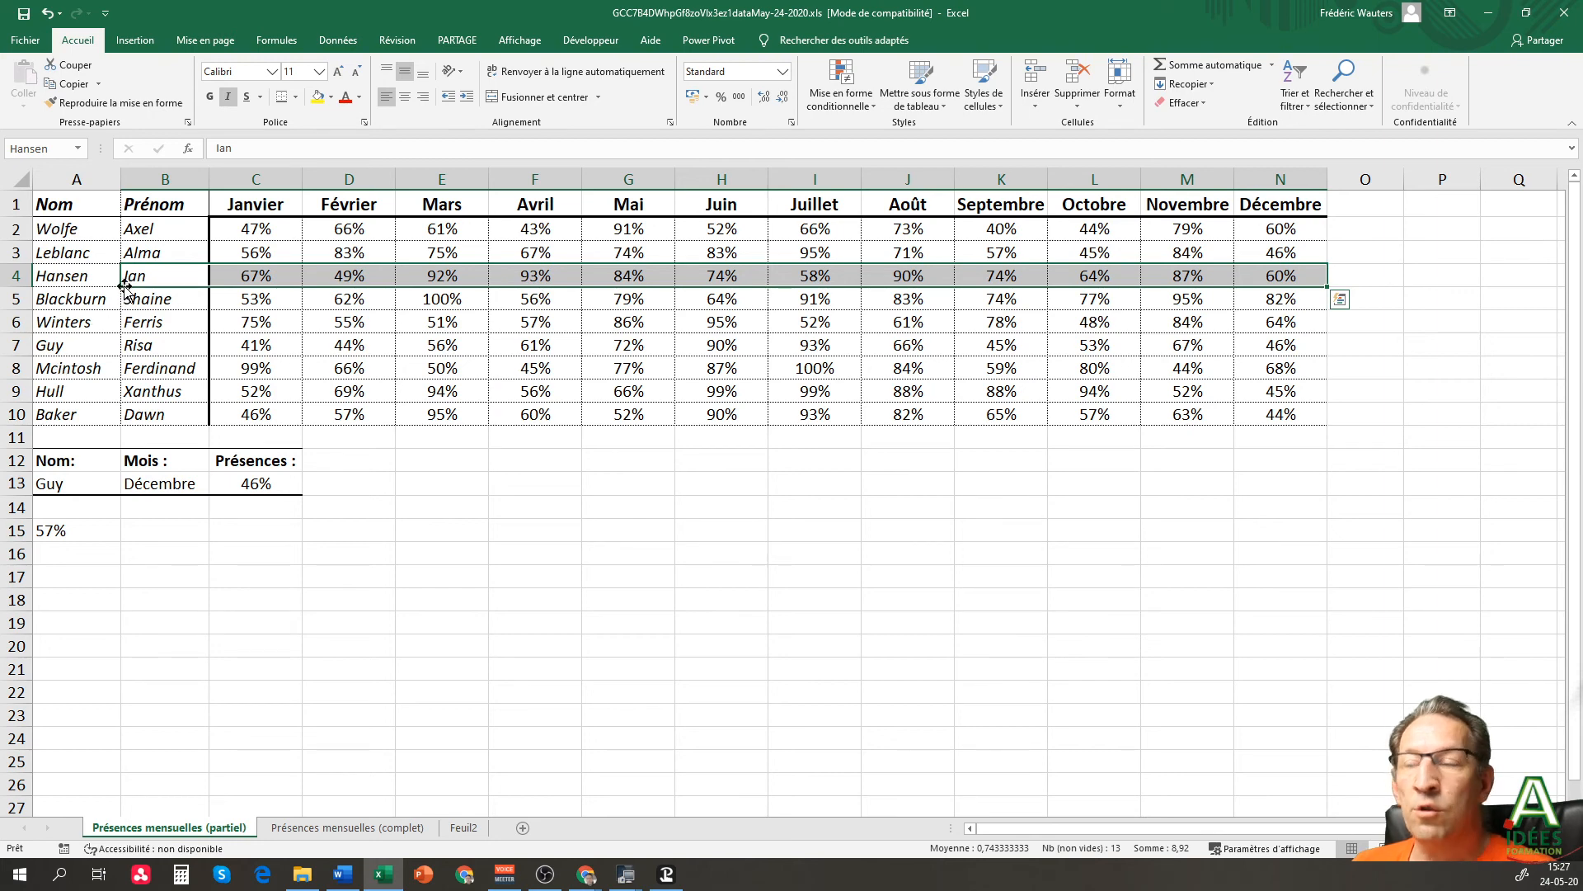
left_click(76, 273)
left_click_drag(146, 277, 894, 277)
left_click(189, 540)
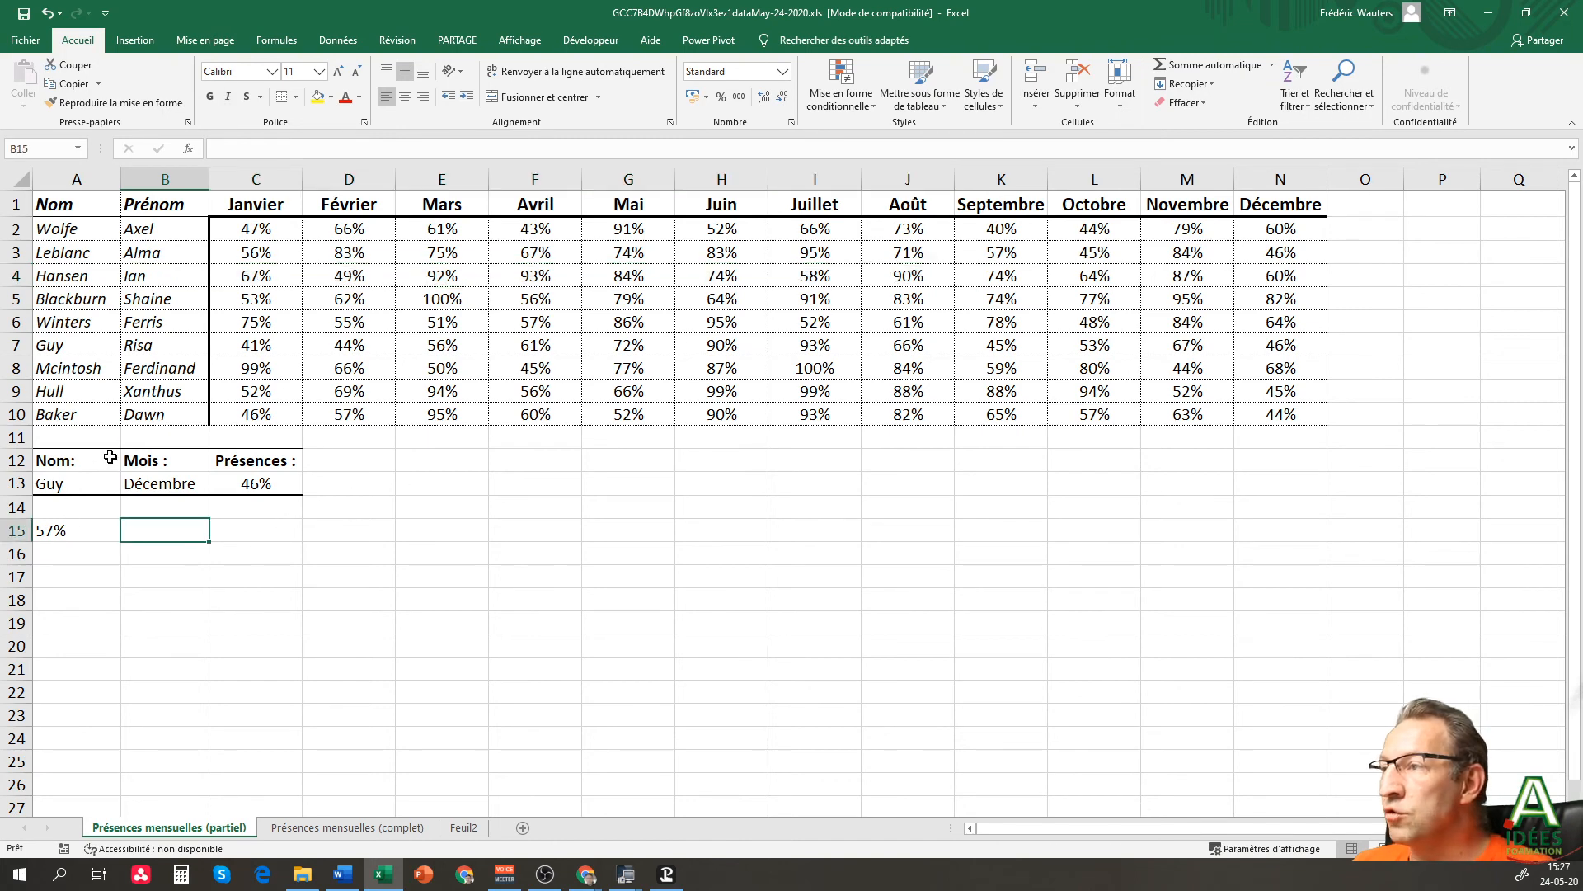
- Insert blank cells at B12:C13, shifting the month and attendance cells to the right
left_click_drag(169, 460, 226, 482)
right_click(232, 478)
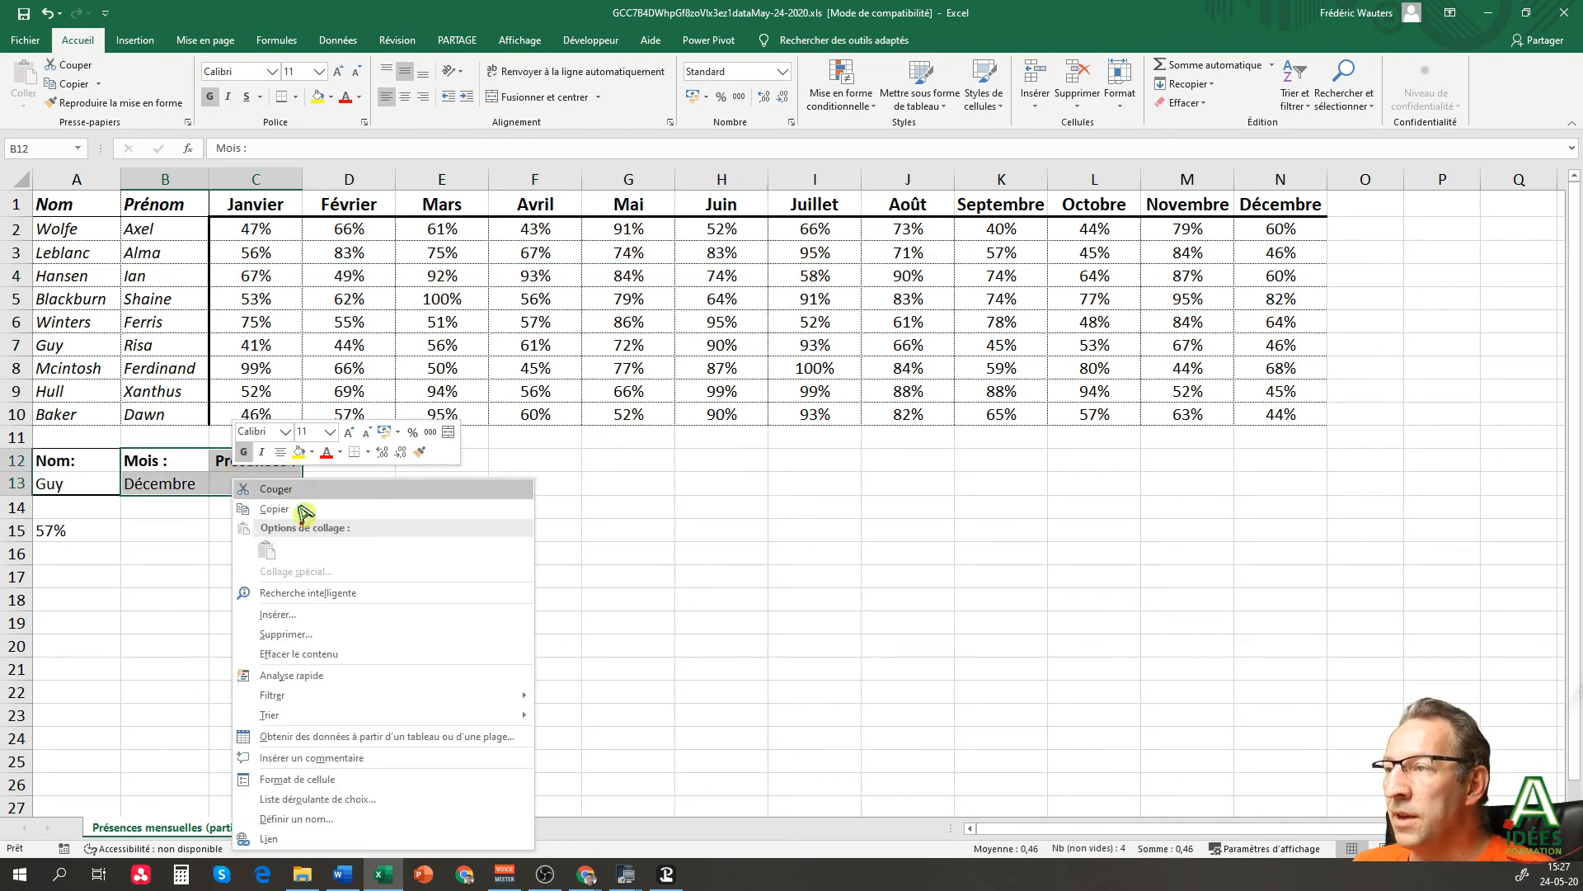
left_click(312, 615)
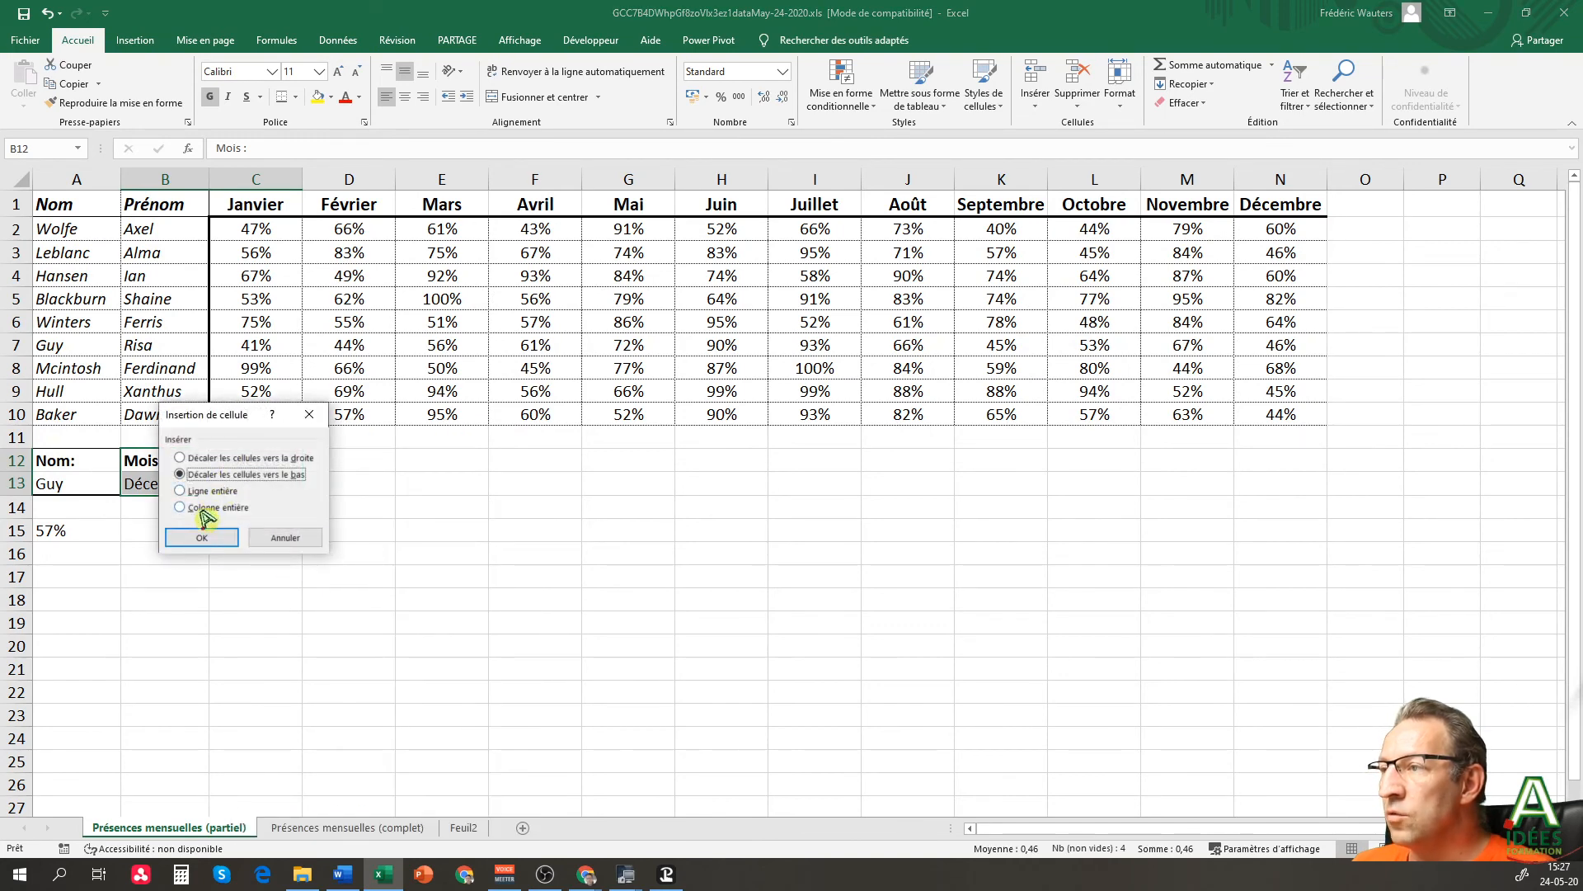
left_click(212, 458)
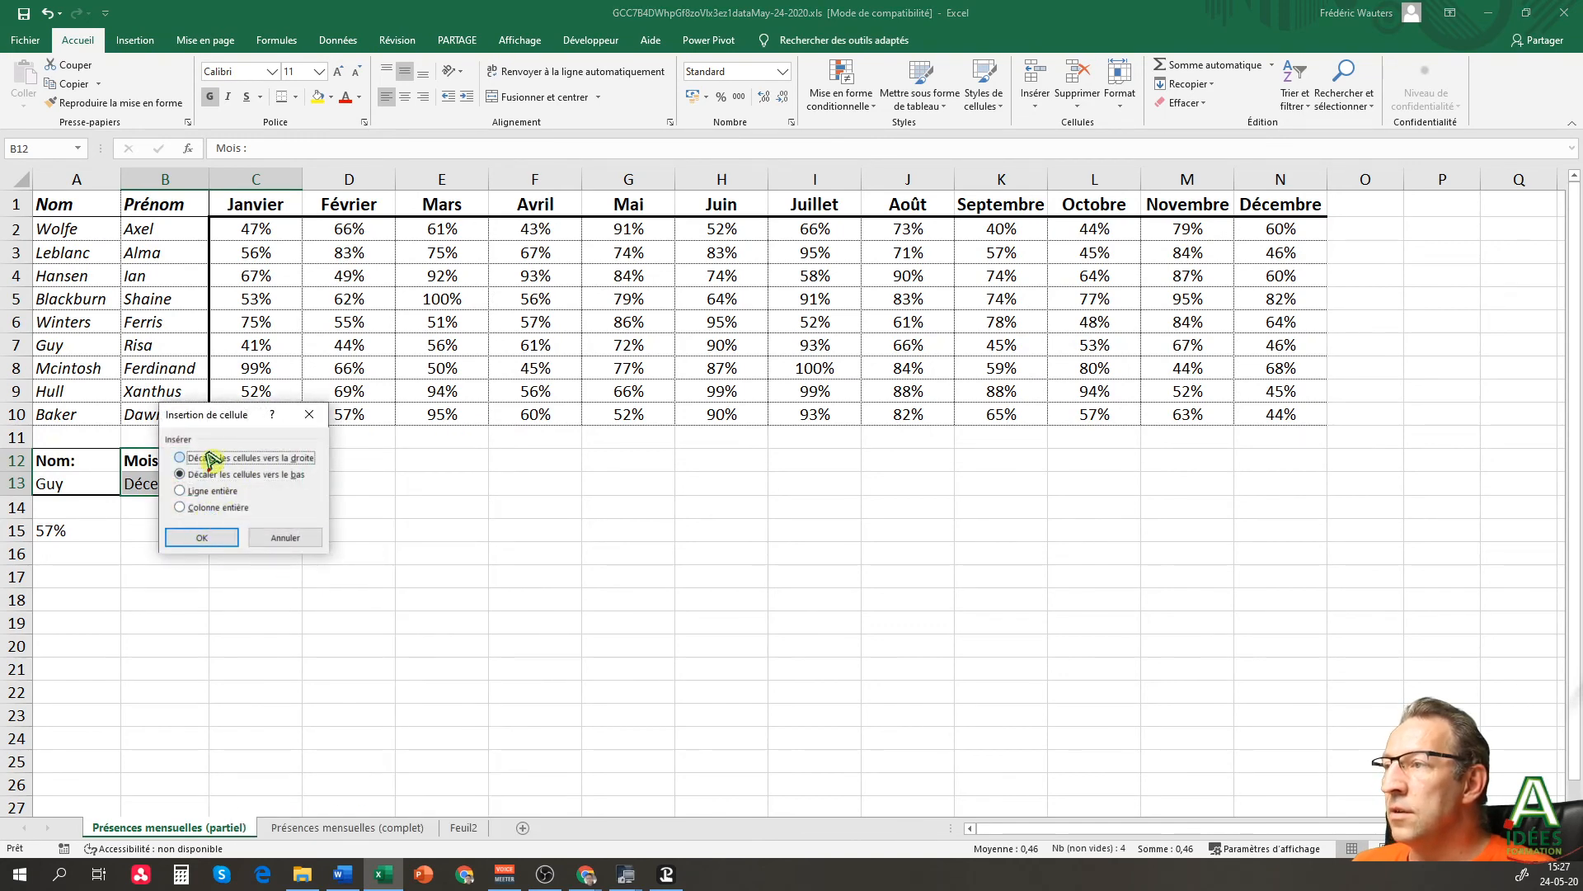
left_click(183, 531)
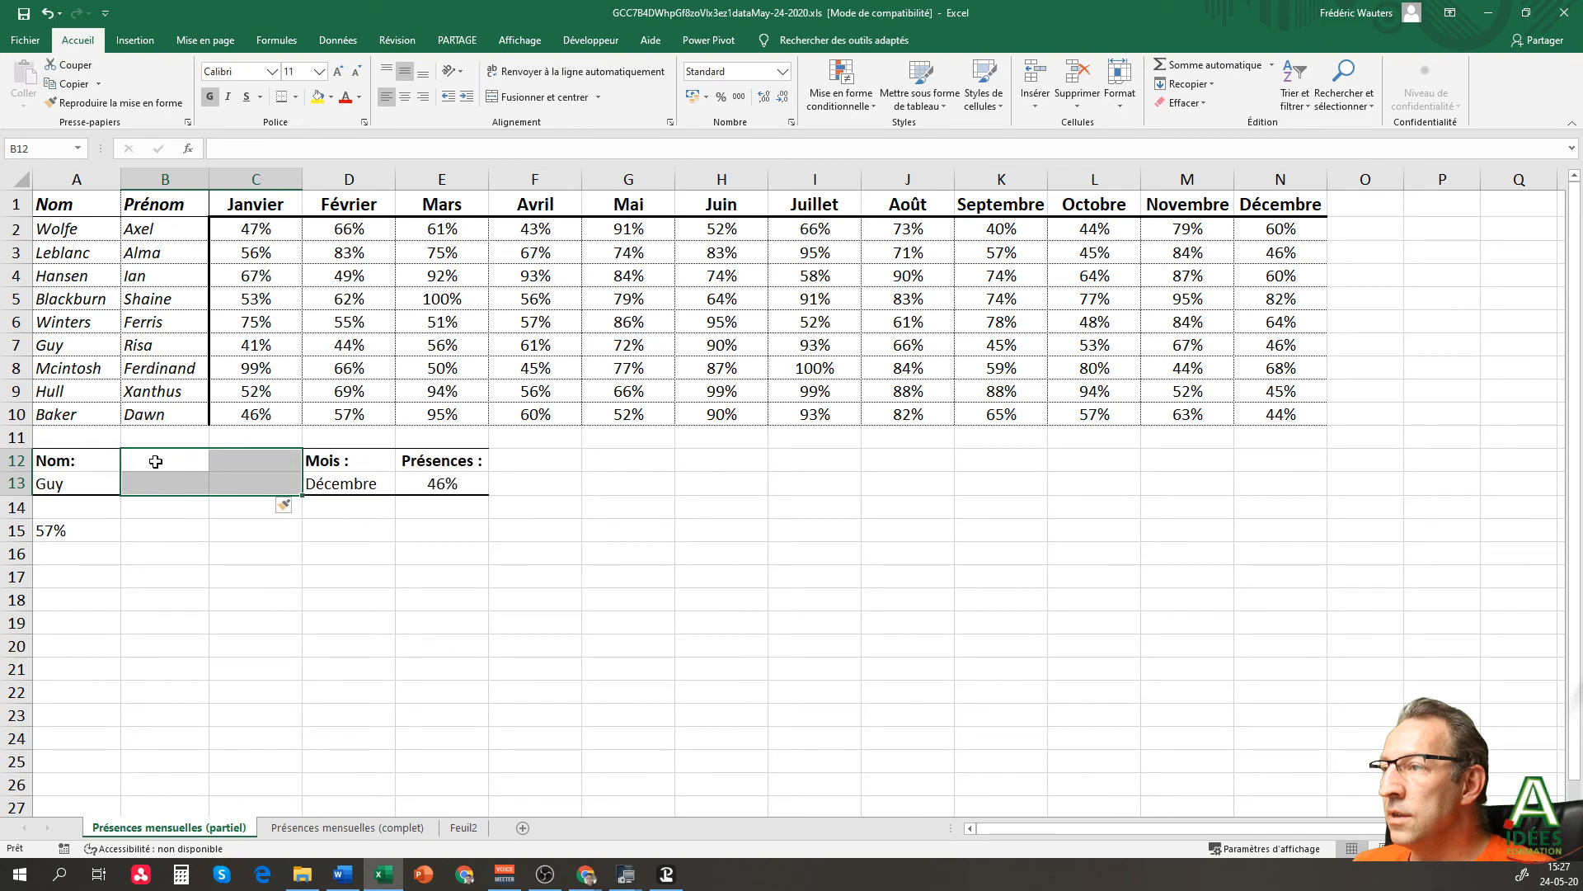
- Delete the surplus blank cells C12:C13, shifting the month and attendance cells back to the left
left_click_drag(275, 463, 275, 487)
right_click(274, 465)
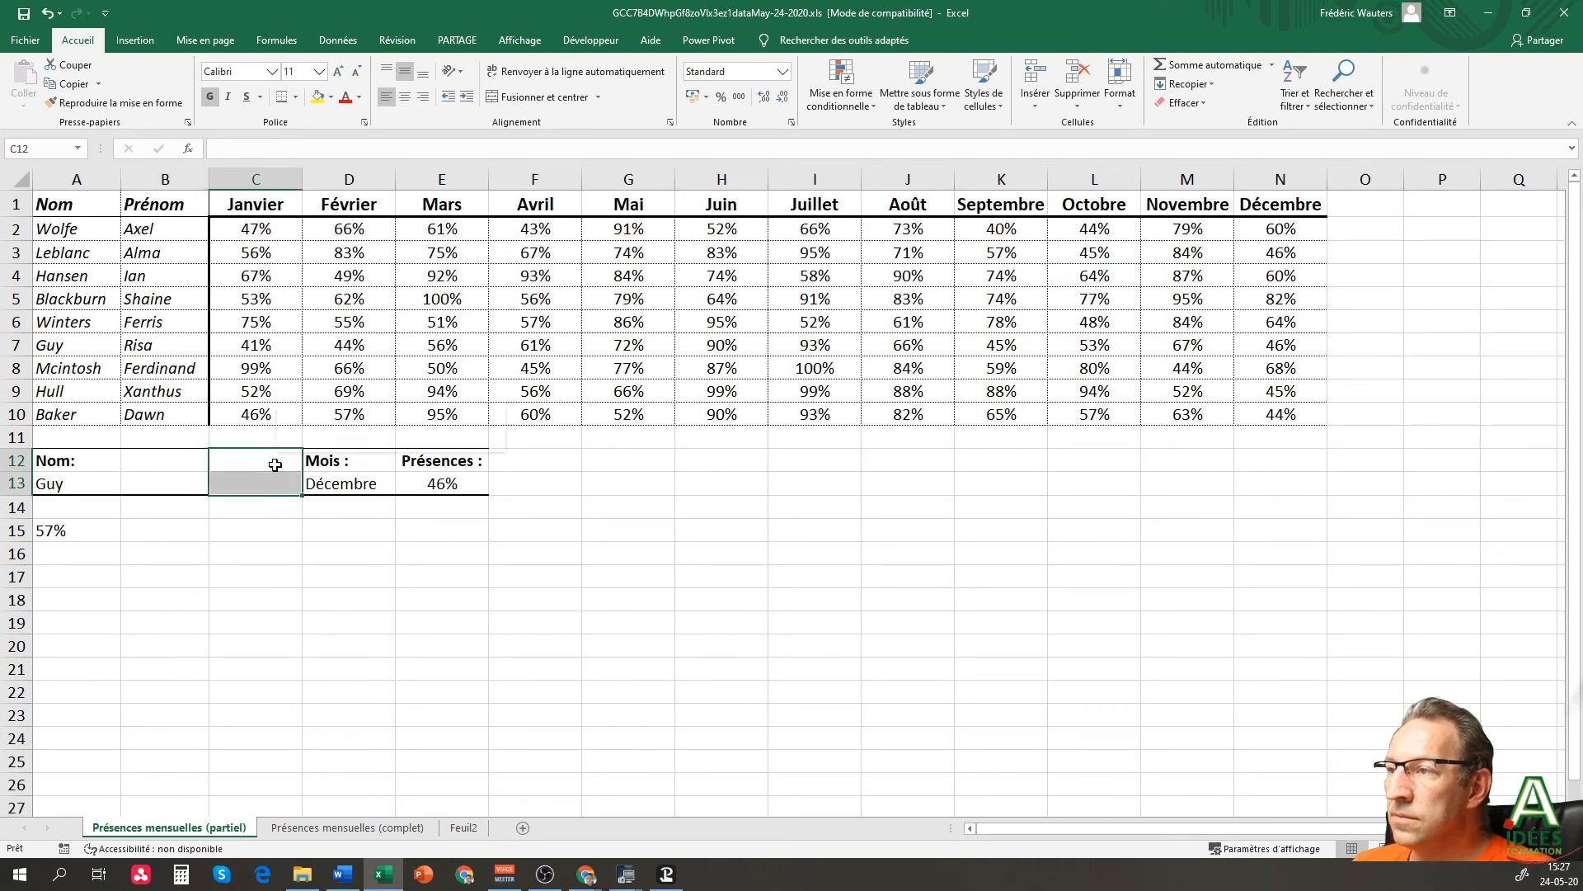
left_click(398, 618)
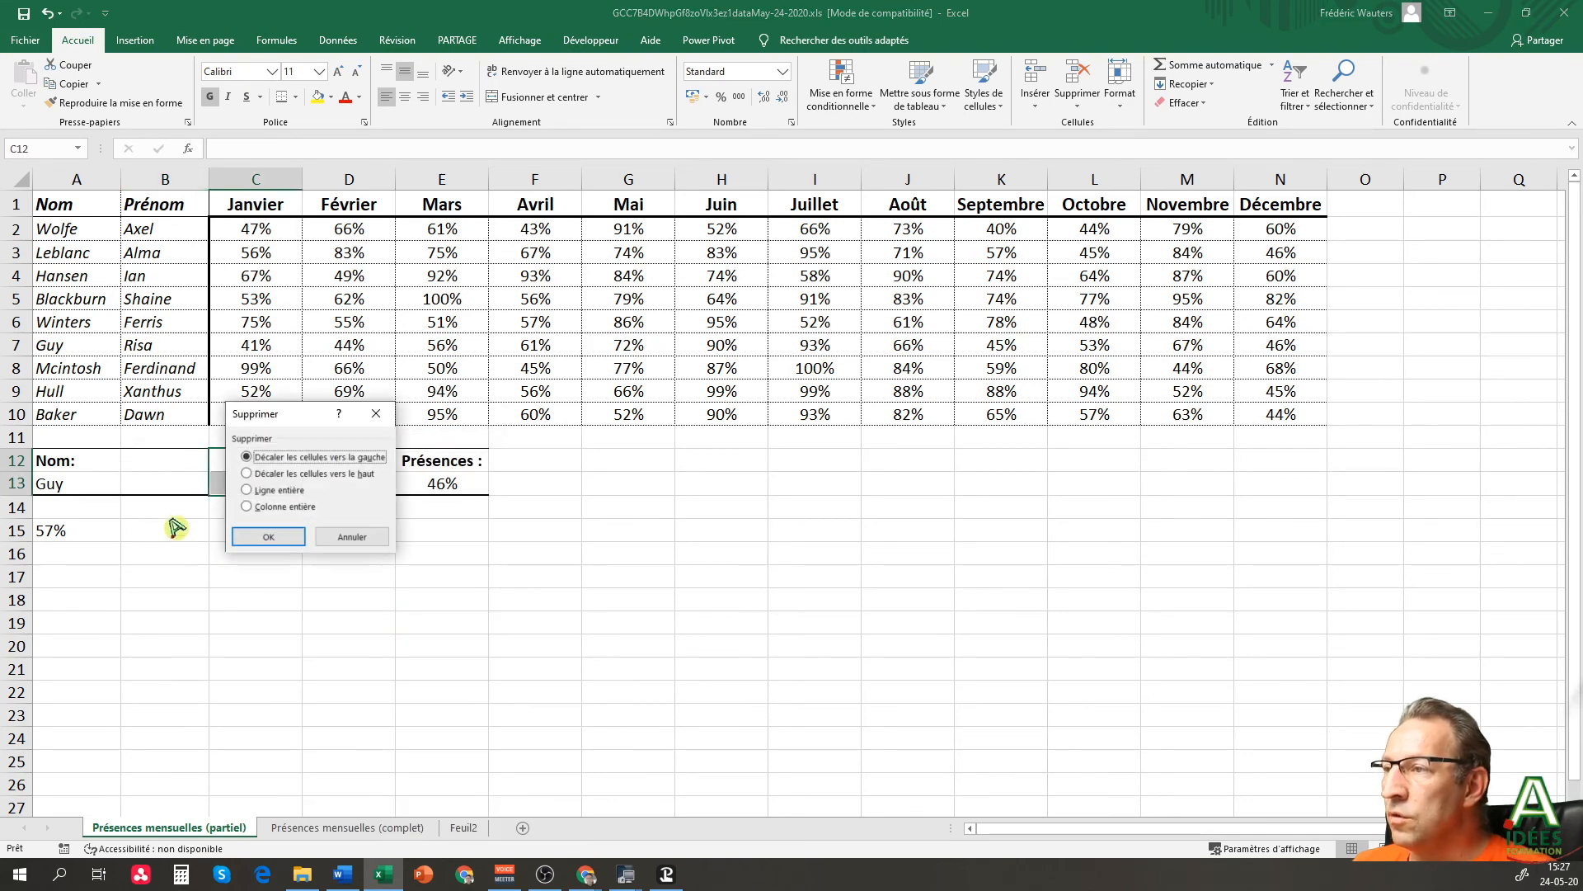
left_click(269, 534)
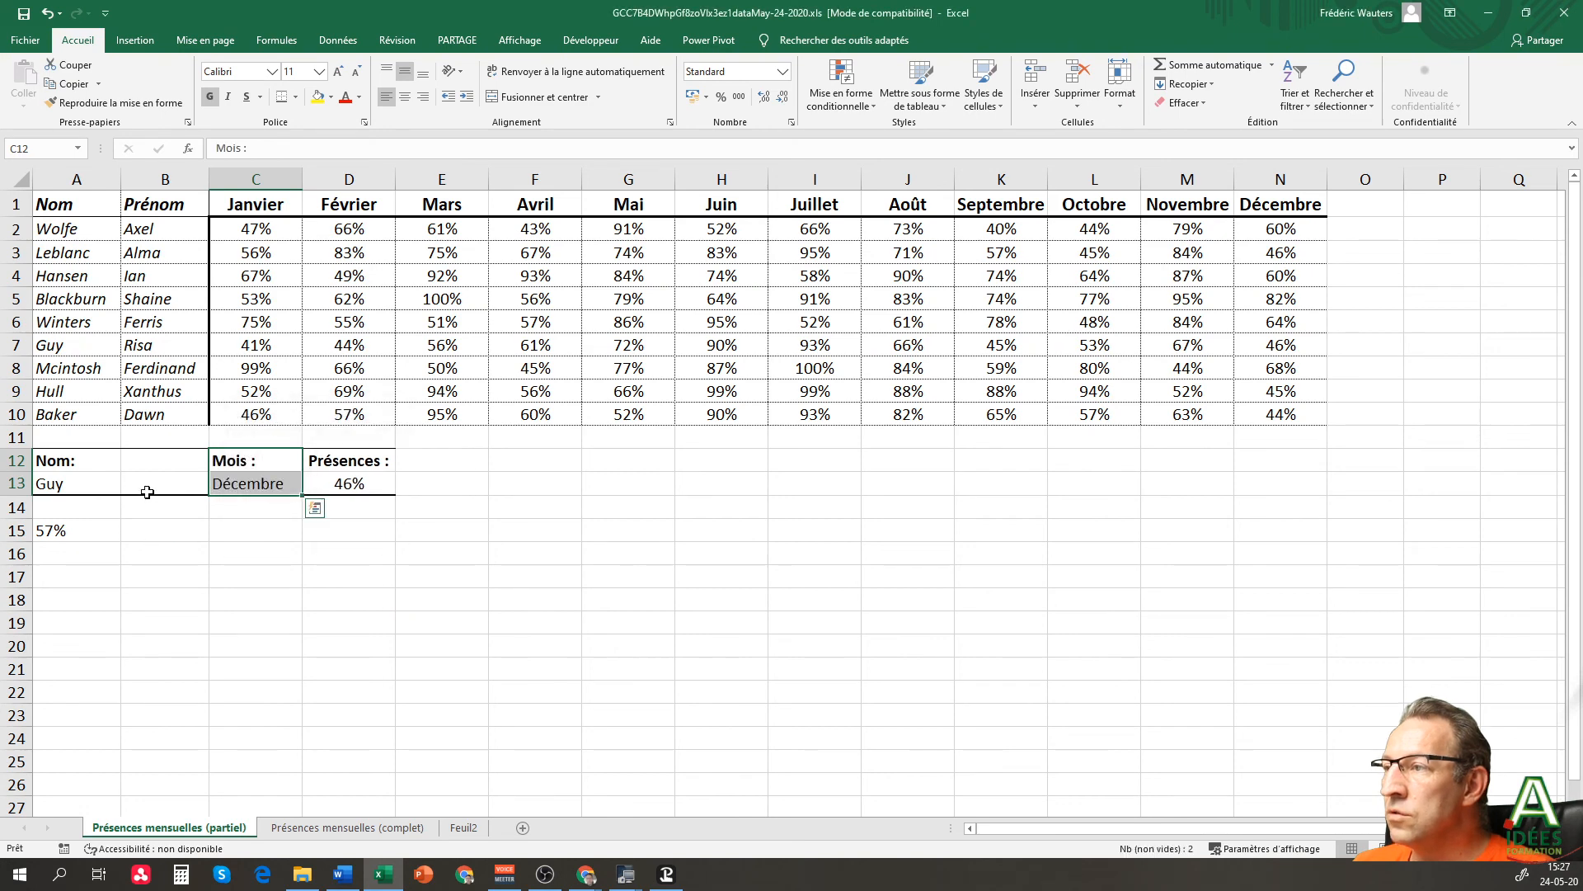
- Enter the header "Prénom :" in B12 above the new blank cell
left_click(155, 465)
type("Prén")
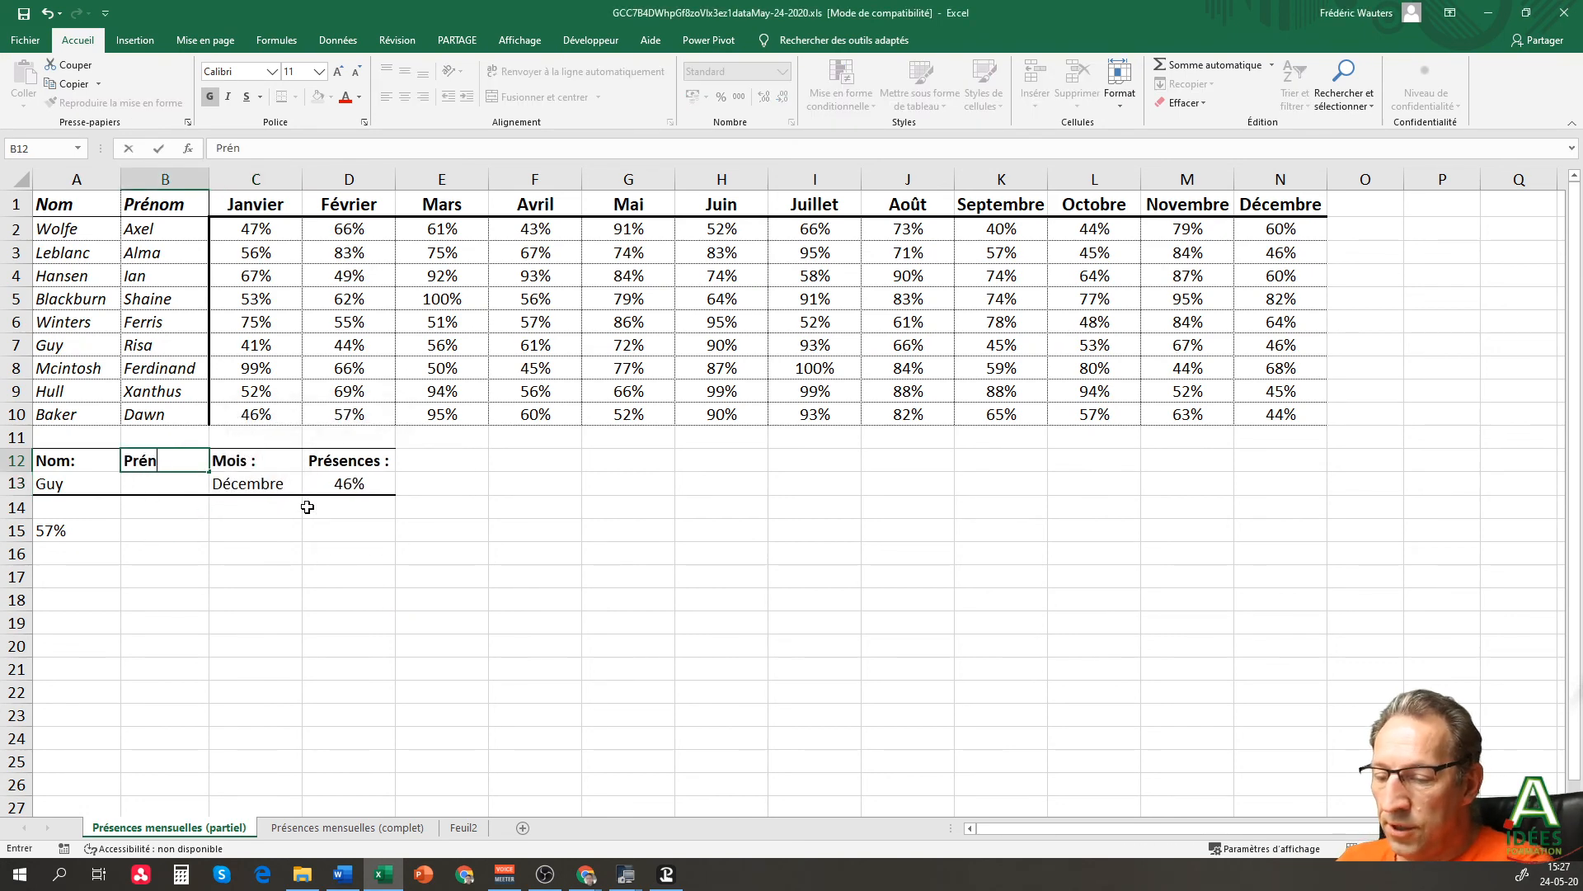
type("om :")
key("Return")
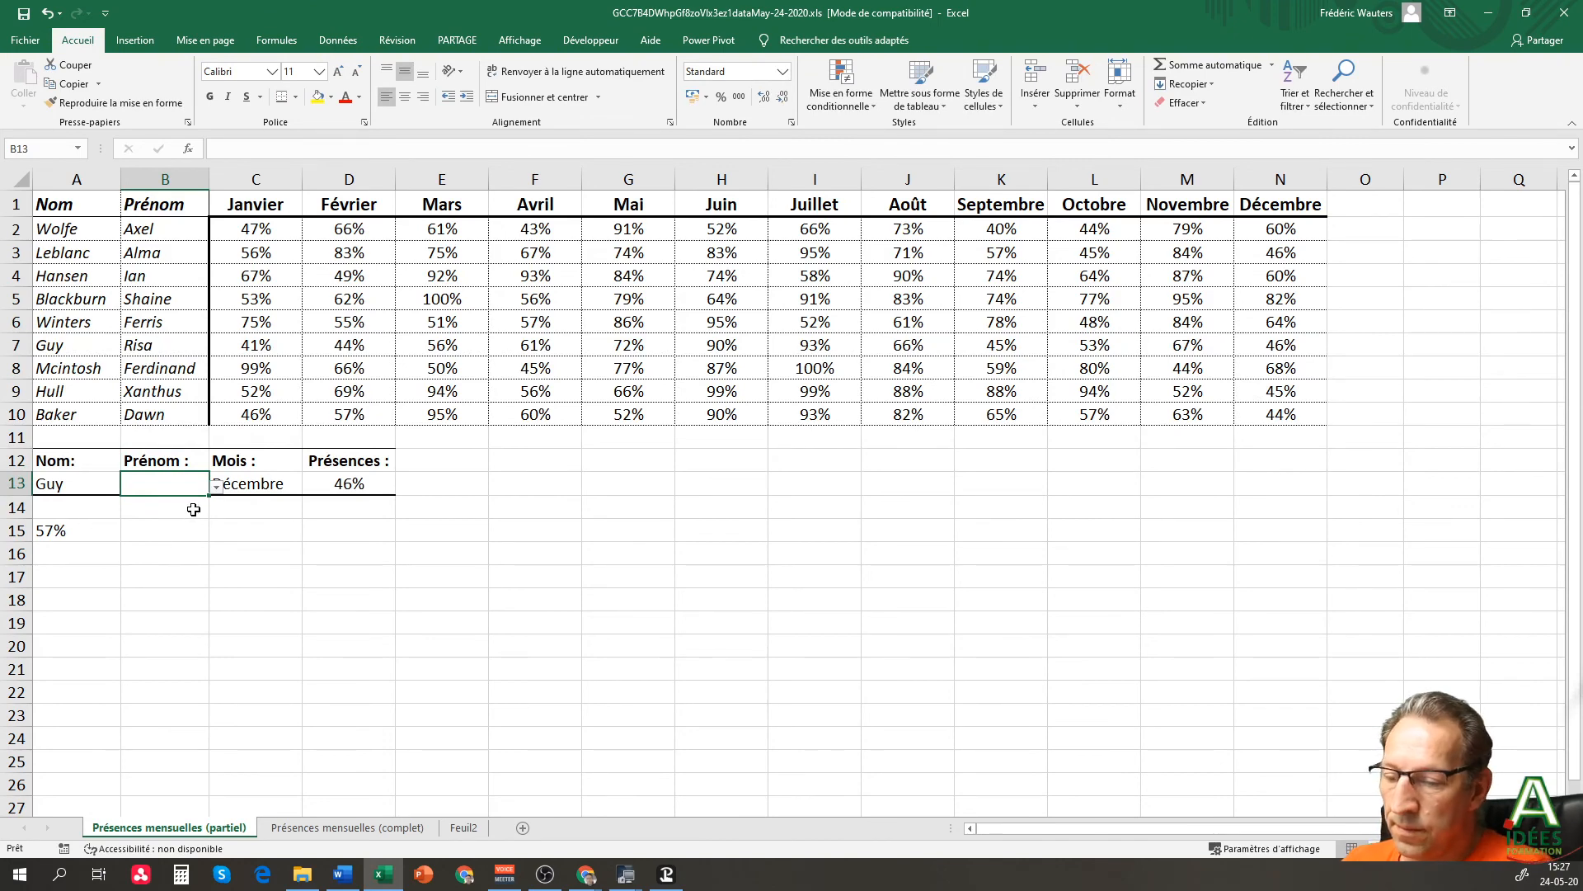
- Try to enter the formula =prénom indirect(A13) in B13, and discard the entry
type("p")
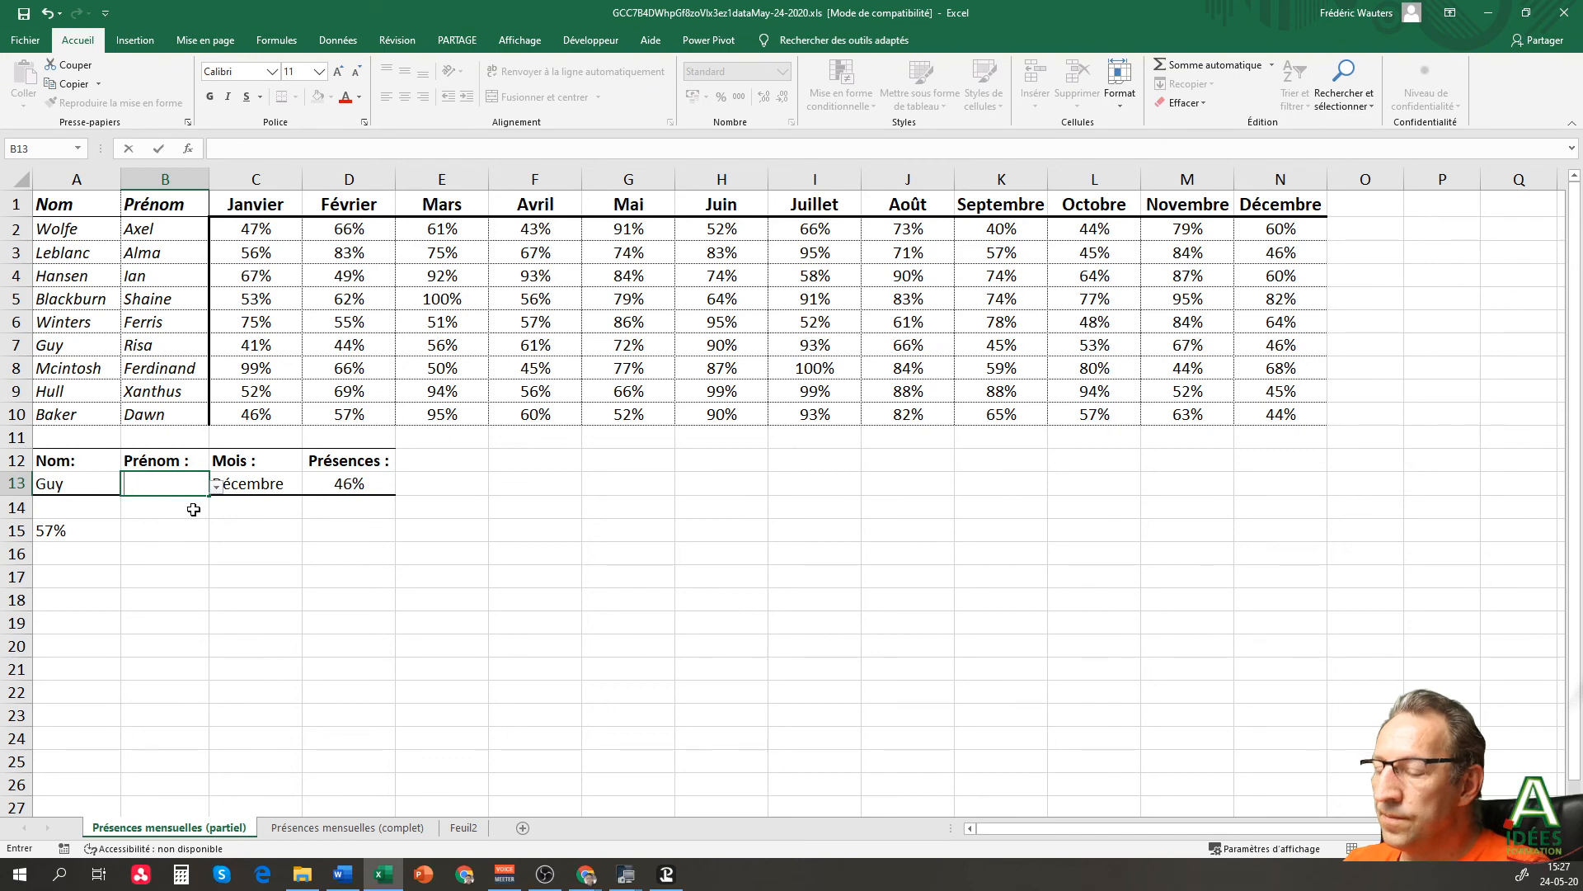
type("=")
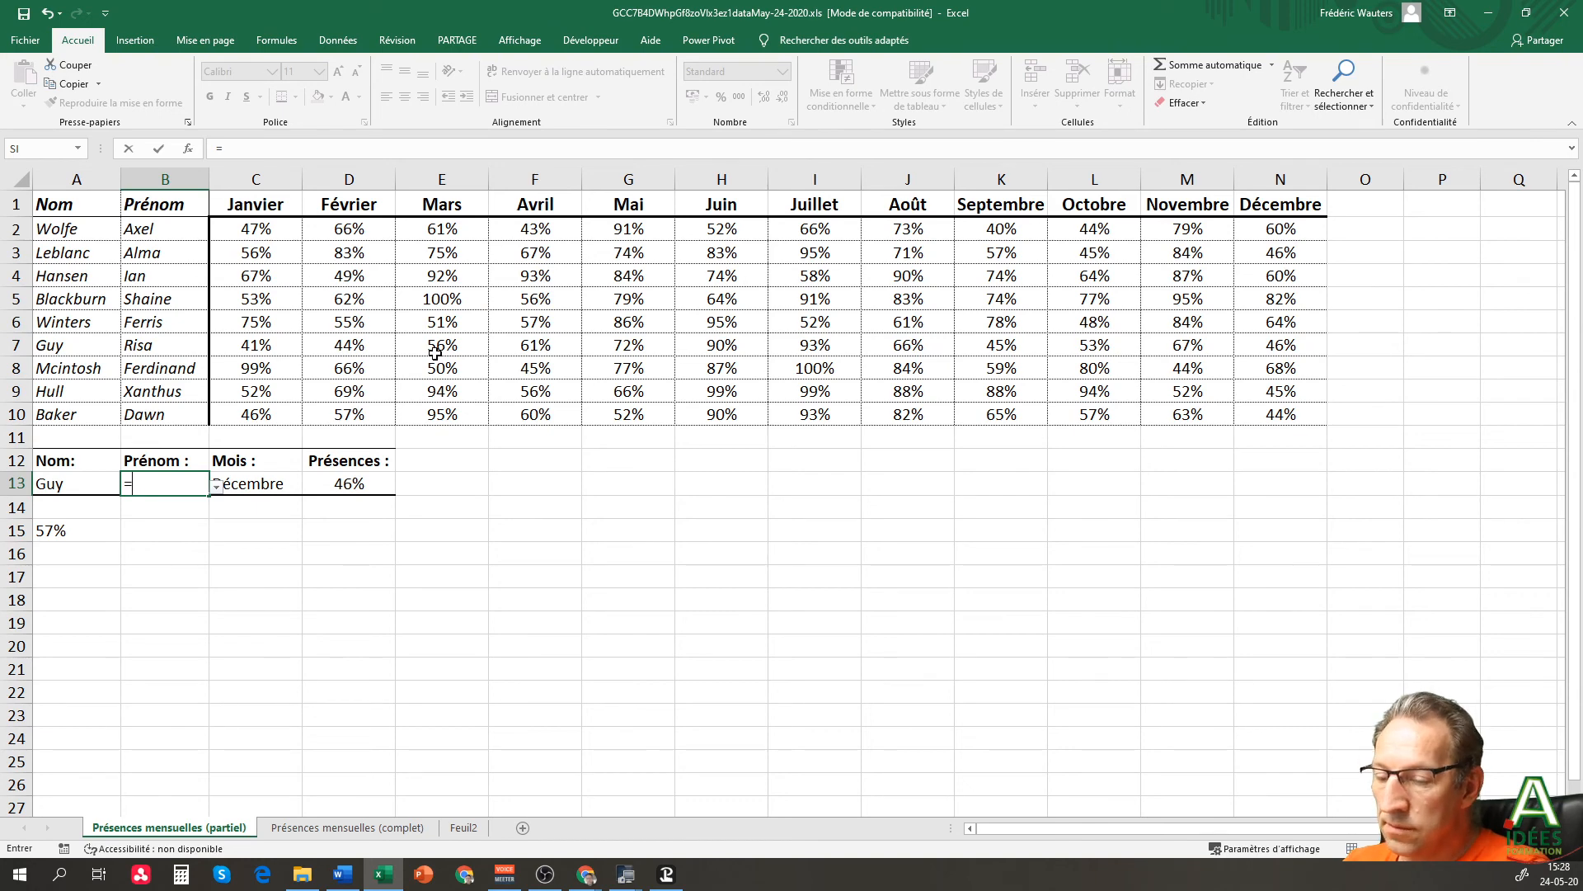
type("prénom")
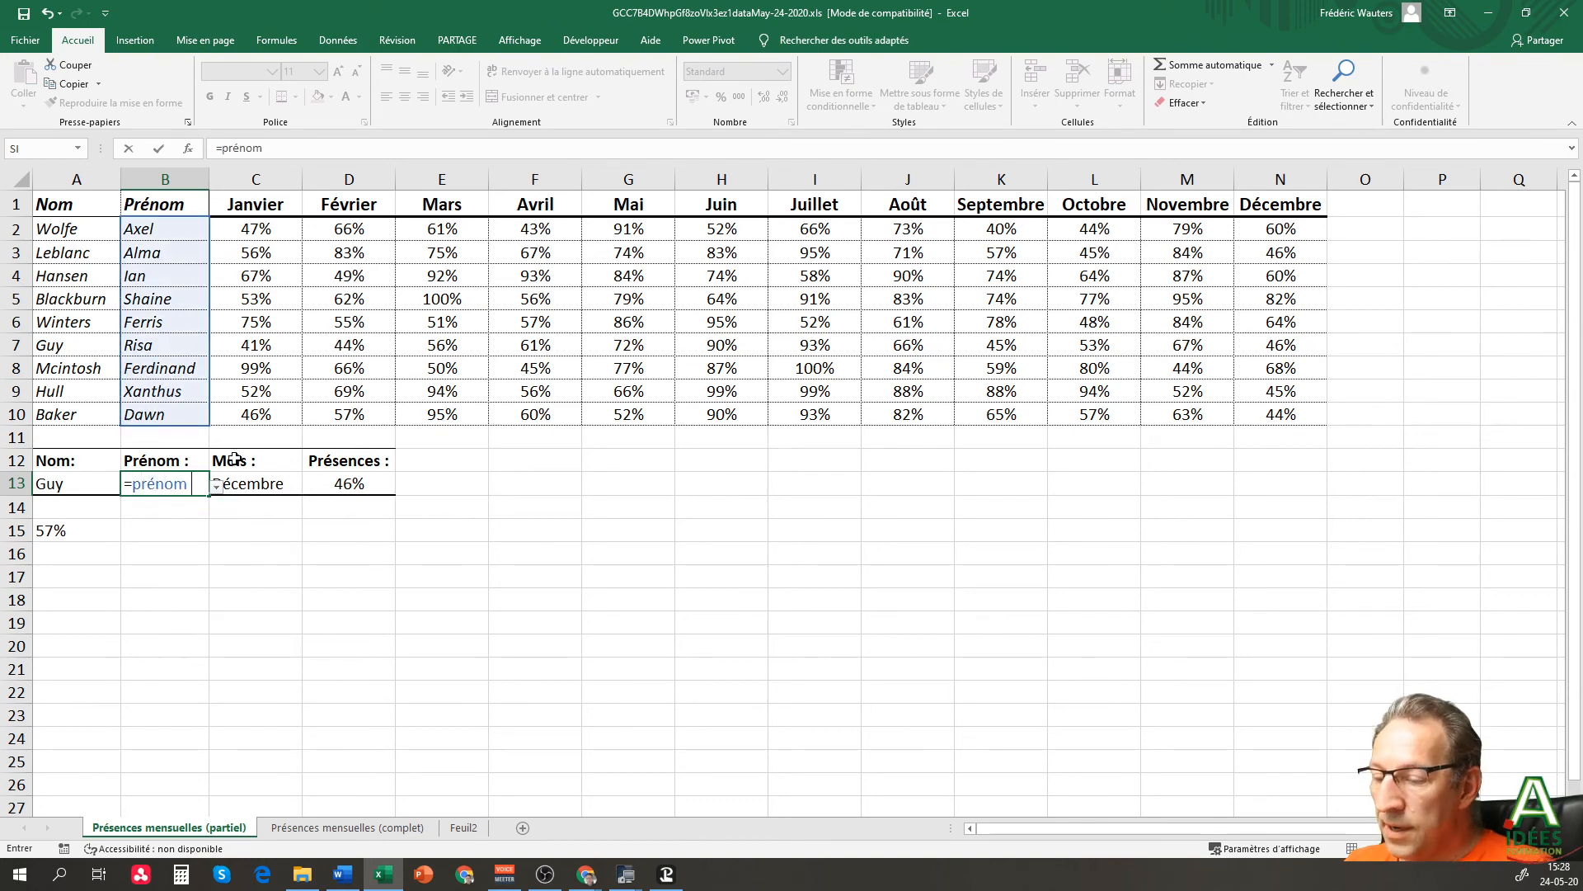
type(" indirect")
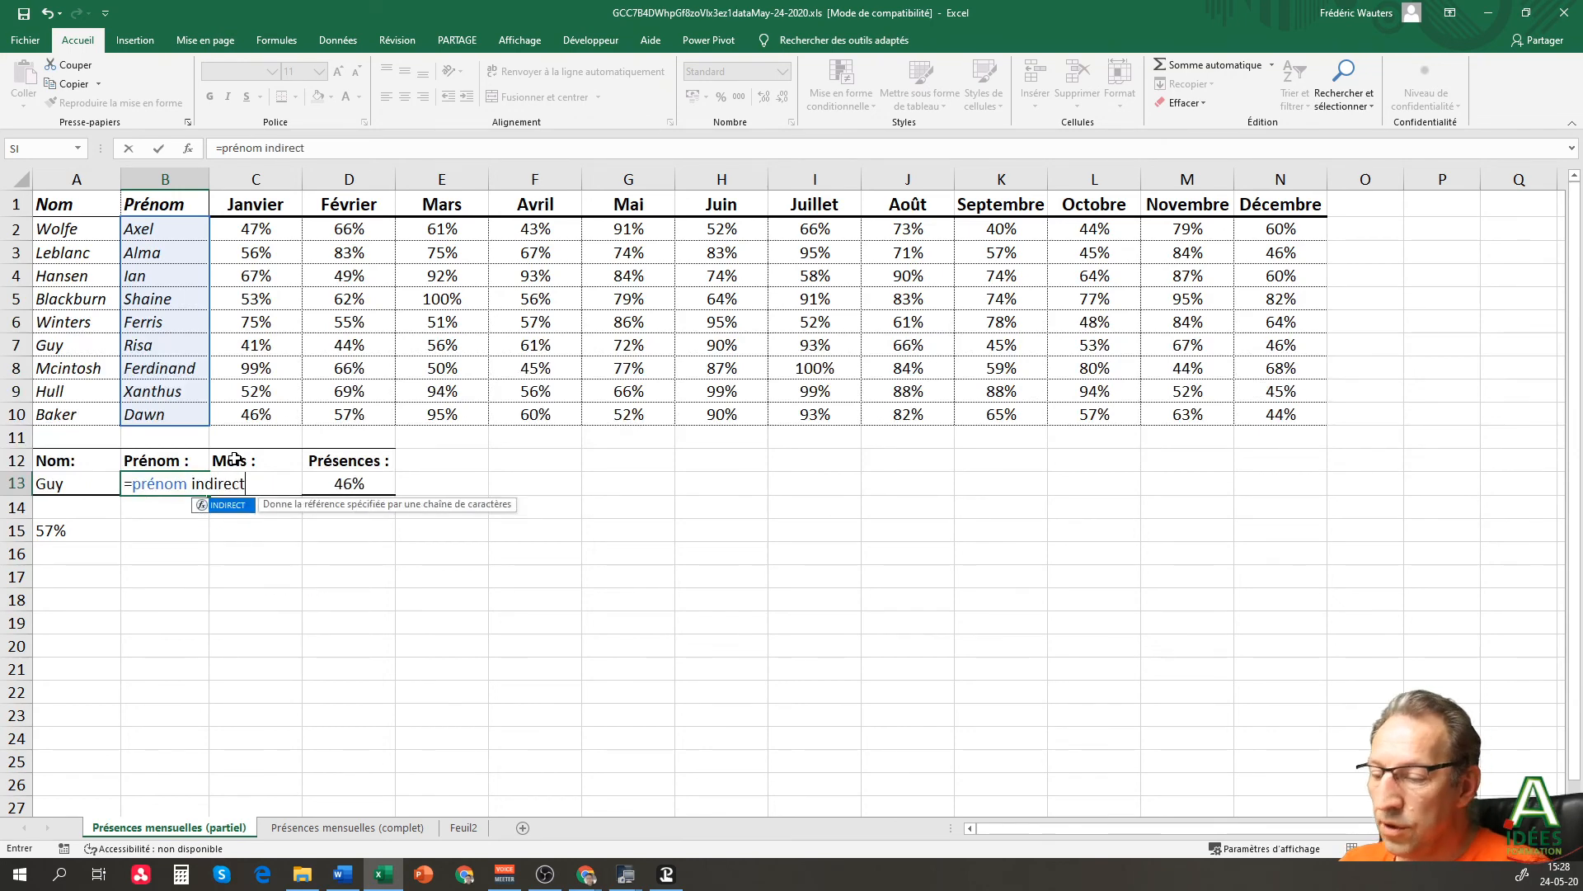
type("(")
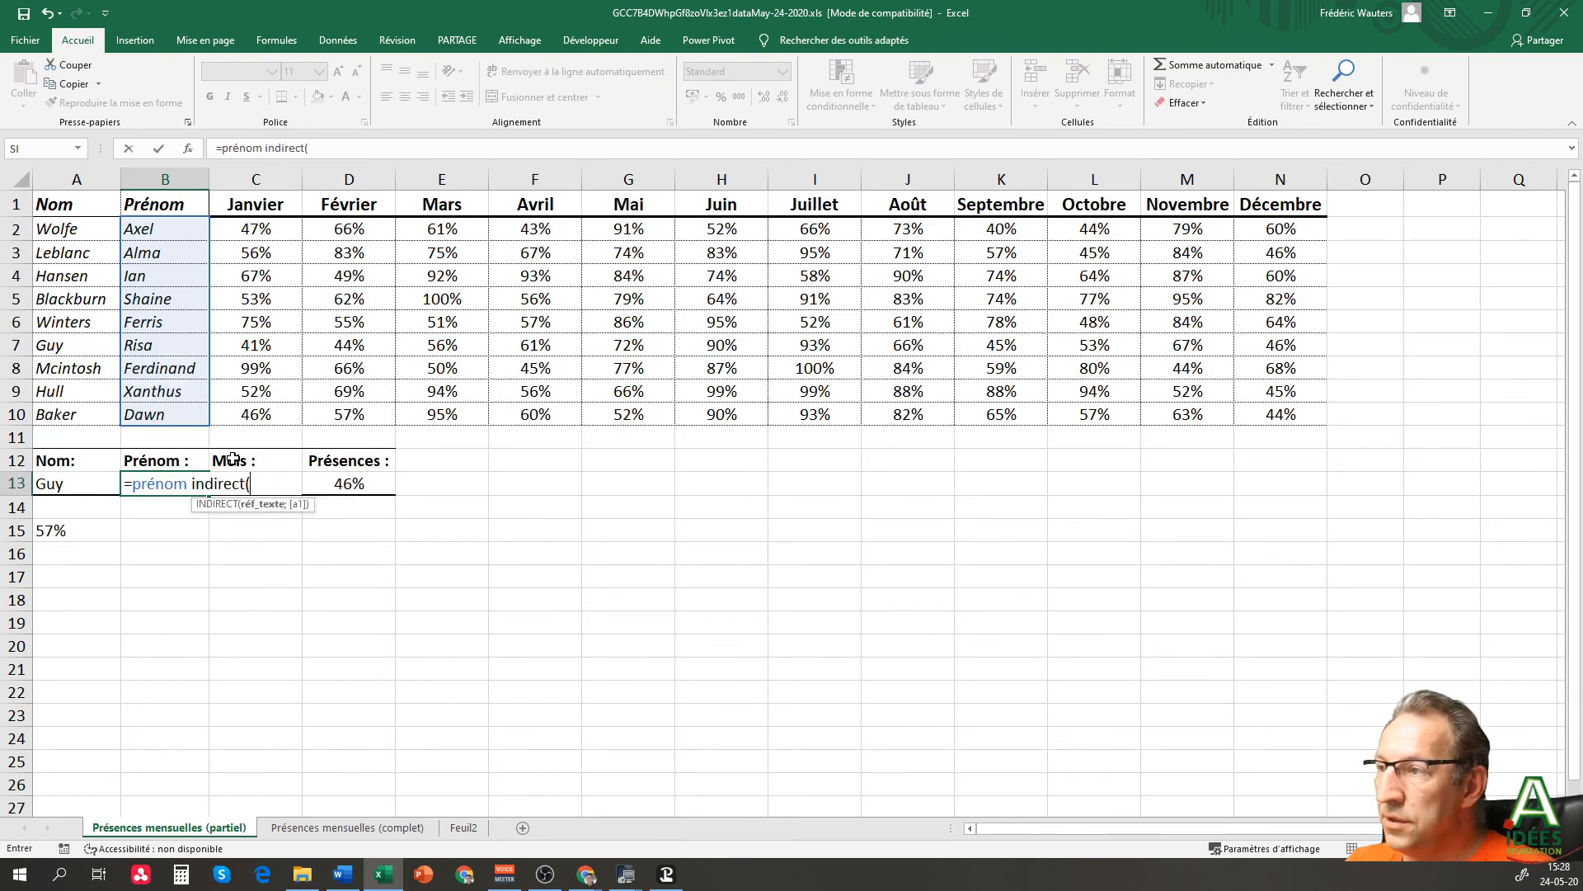
left_click(40, 478)
type(")")
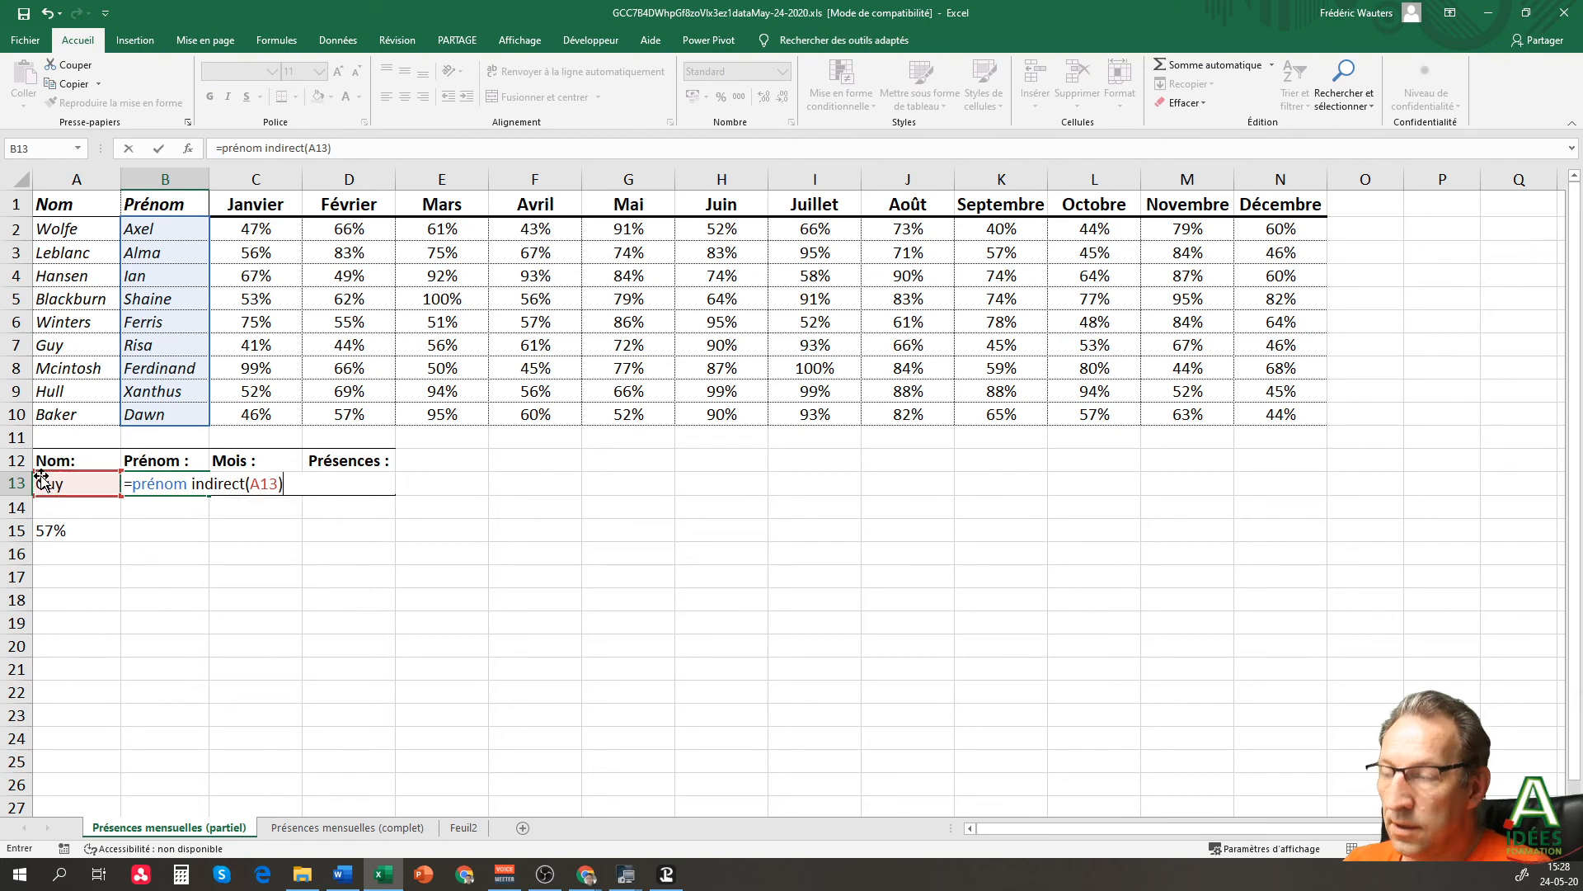
key("Return")
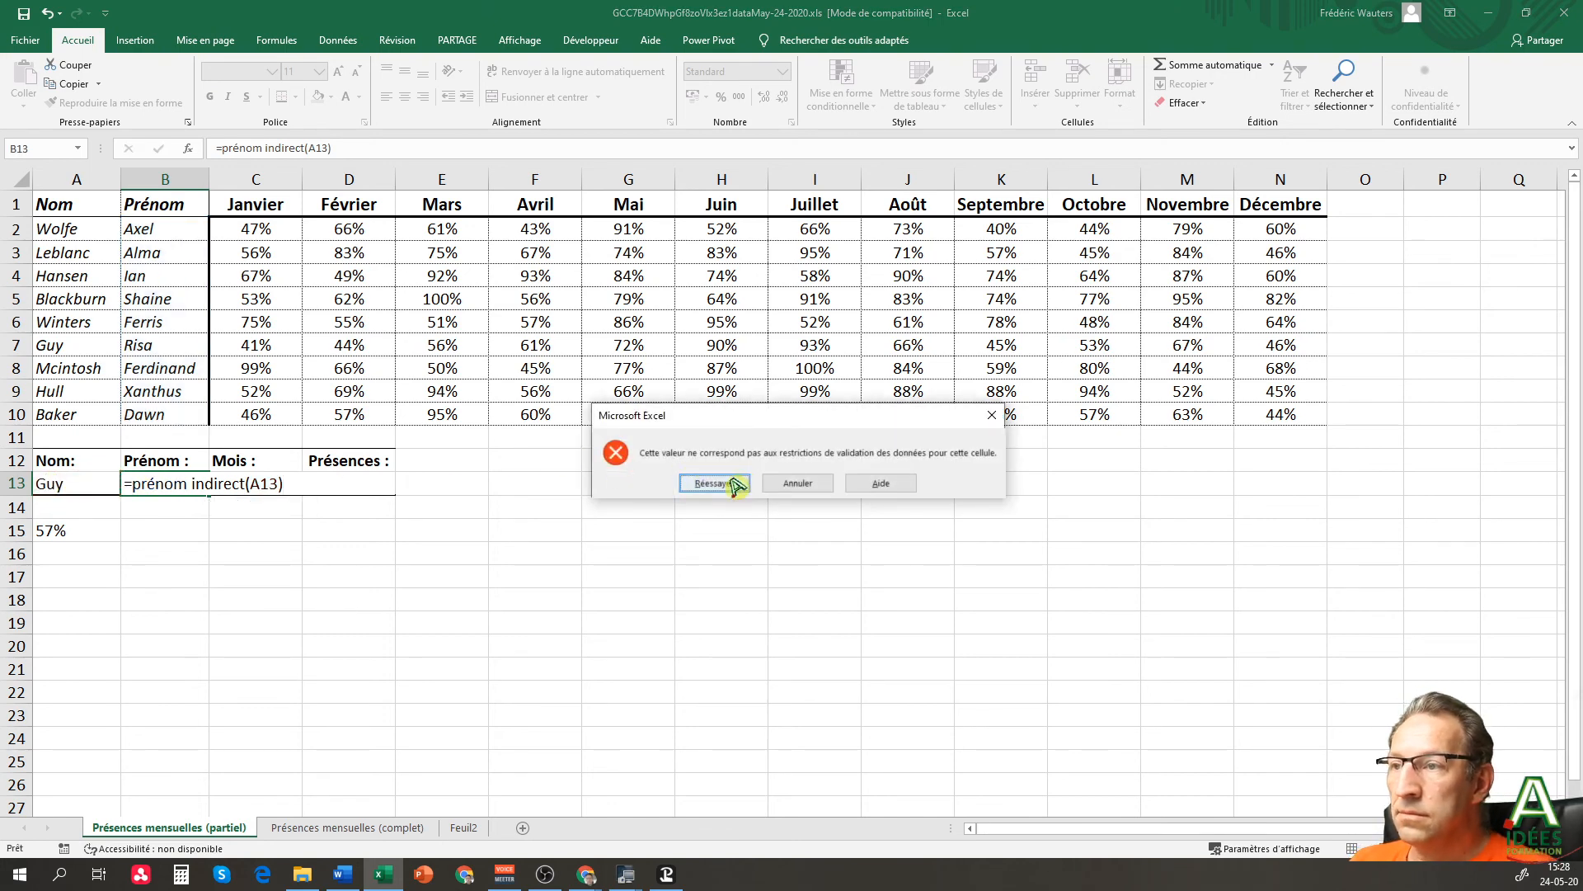
left_click(797, 483)
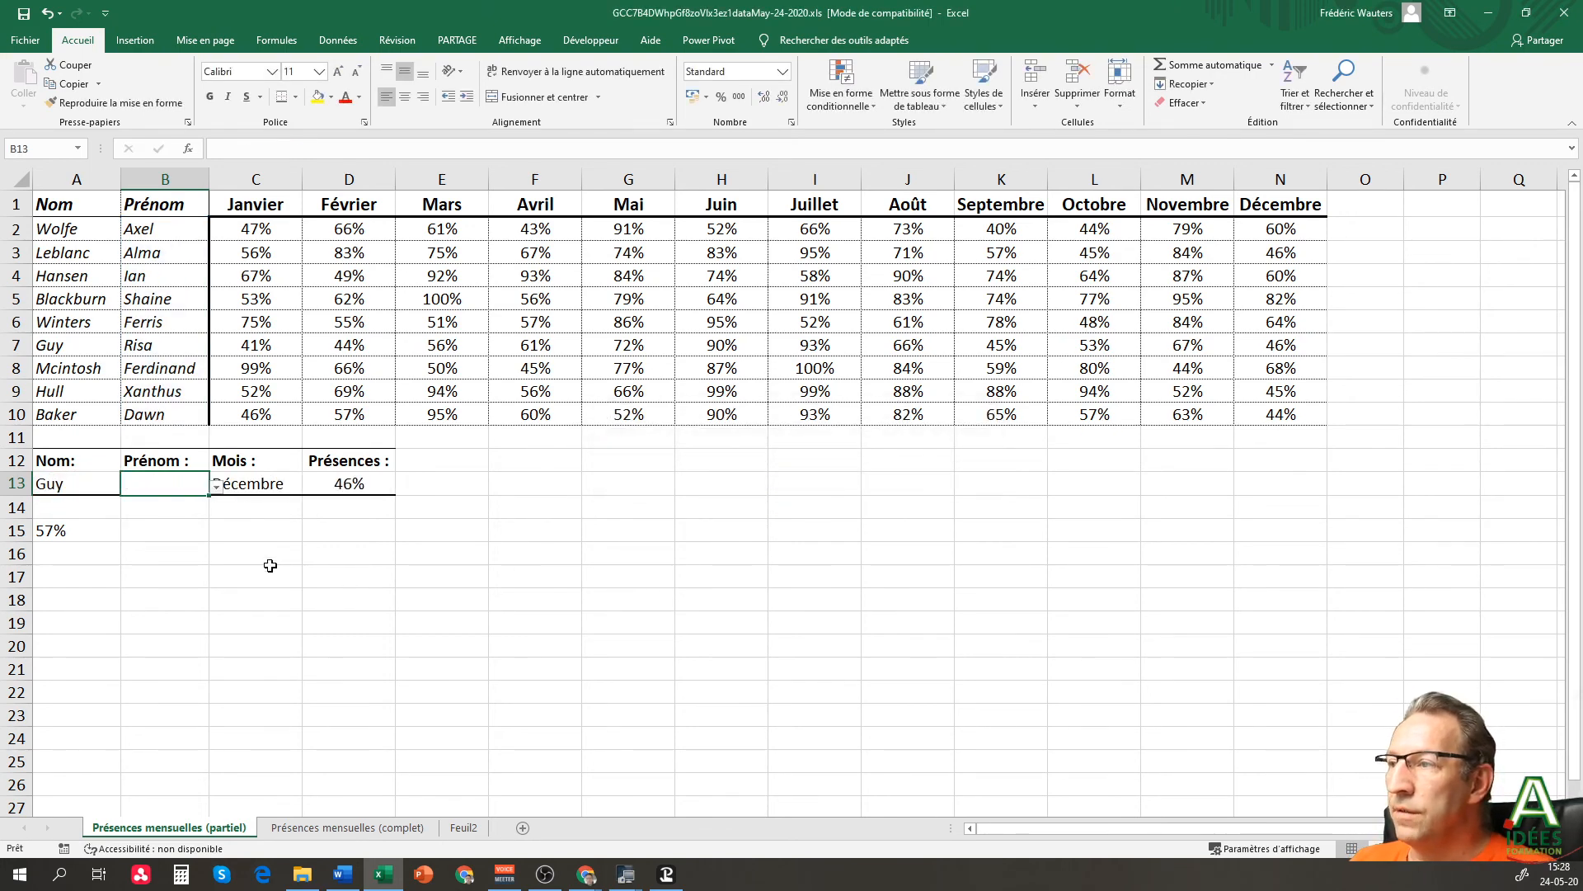
- Remove the list restriction from B13 by setting its data validation to allow Tout
key("Right")
left_click(154, 484)
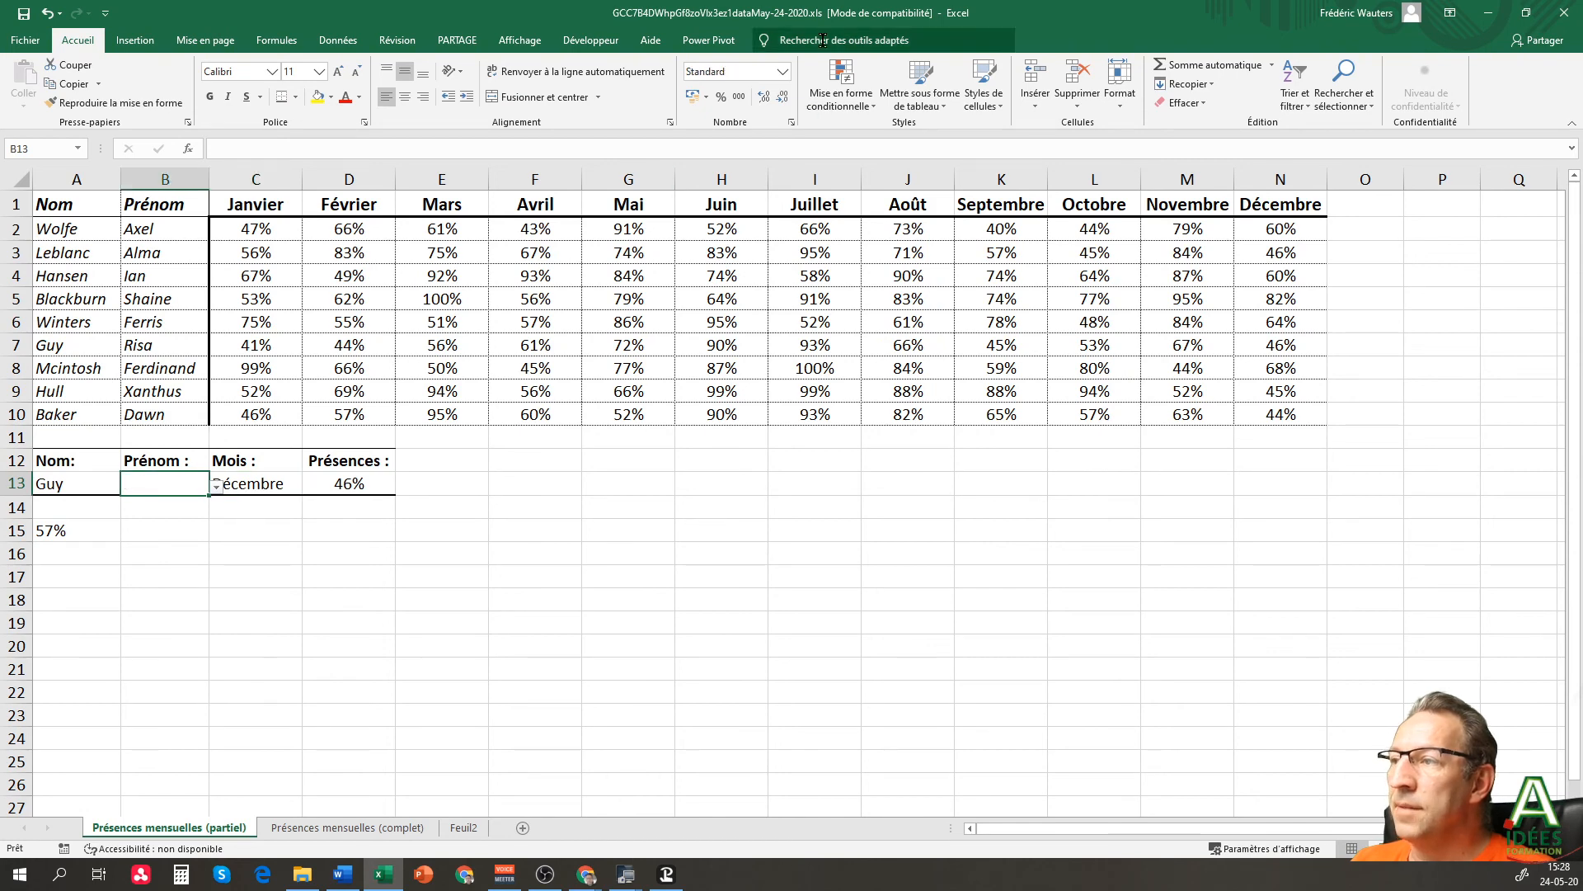
left_click(338, 41)
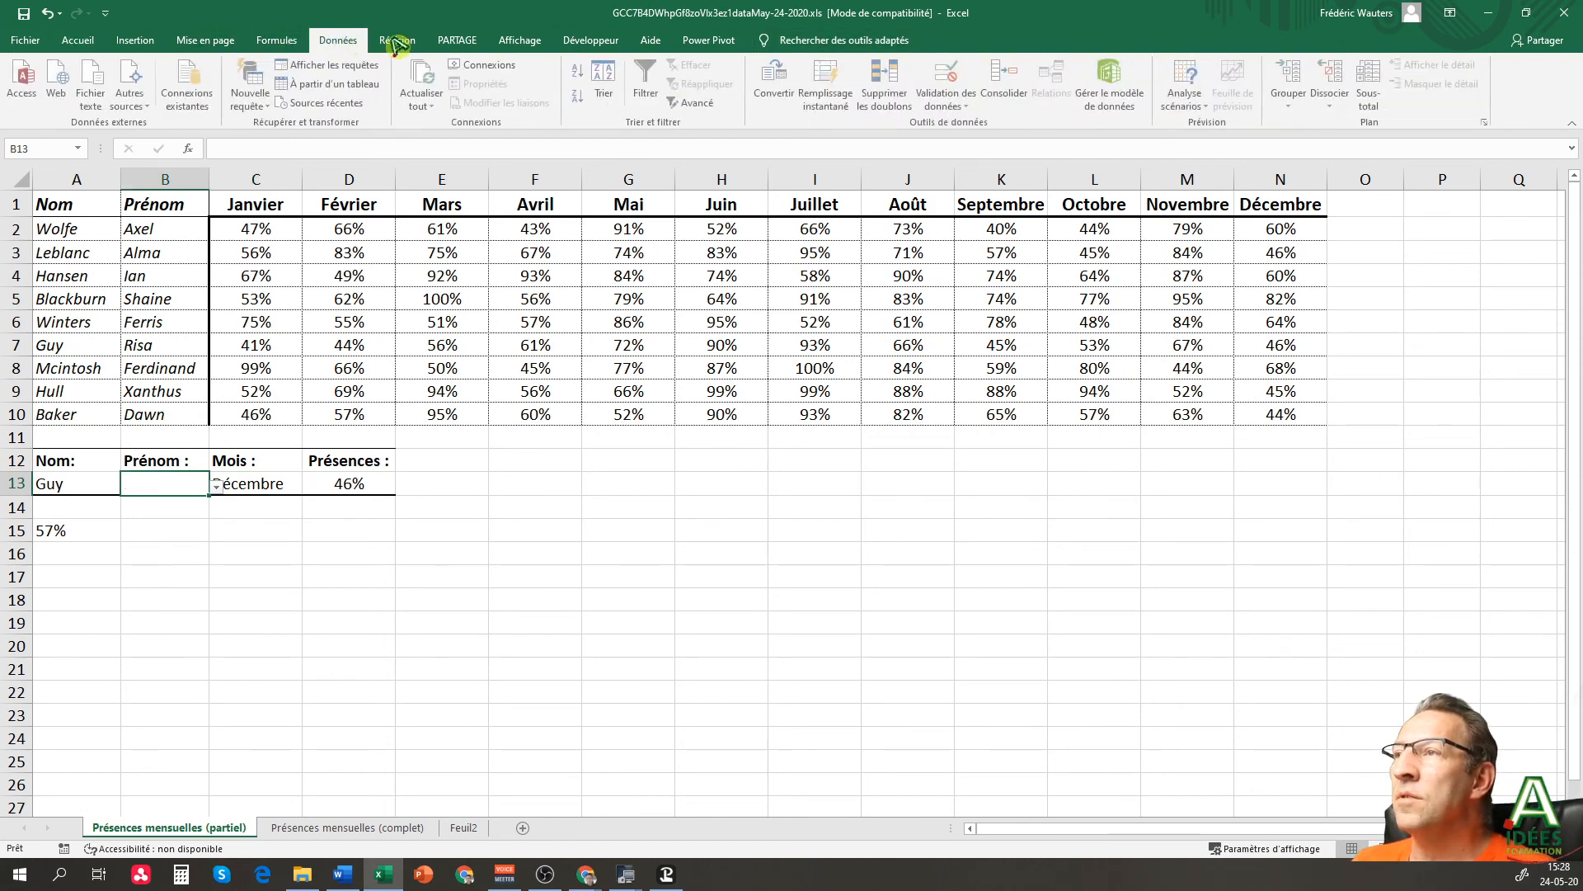
left_click(217, 488)
left_click(217, 490)
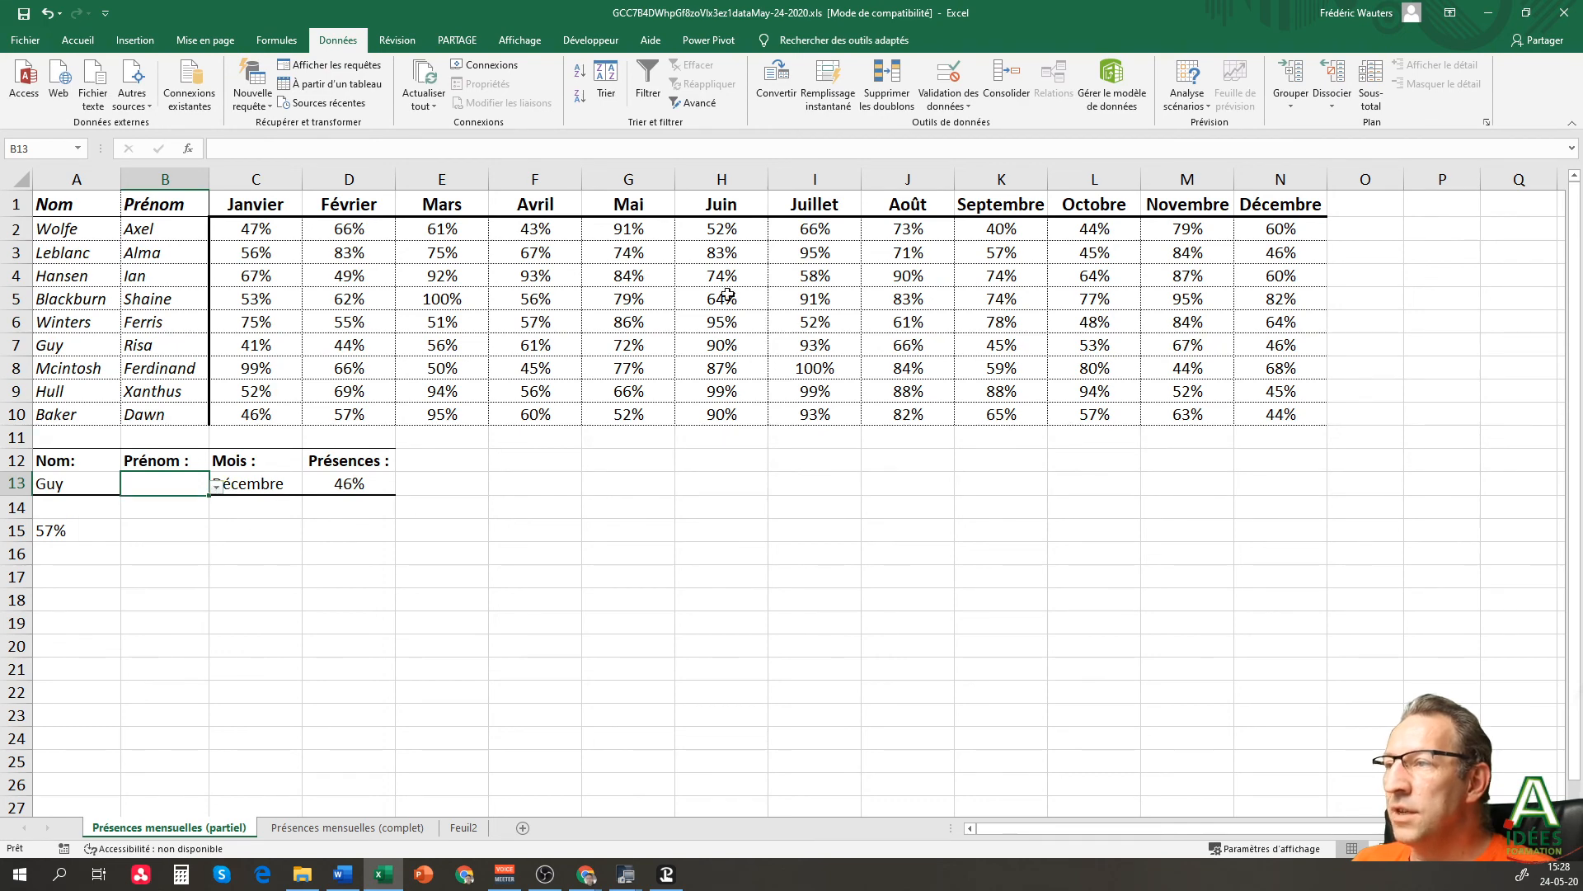
left_click(959, 72)
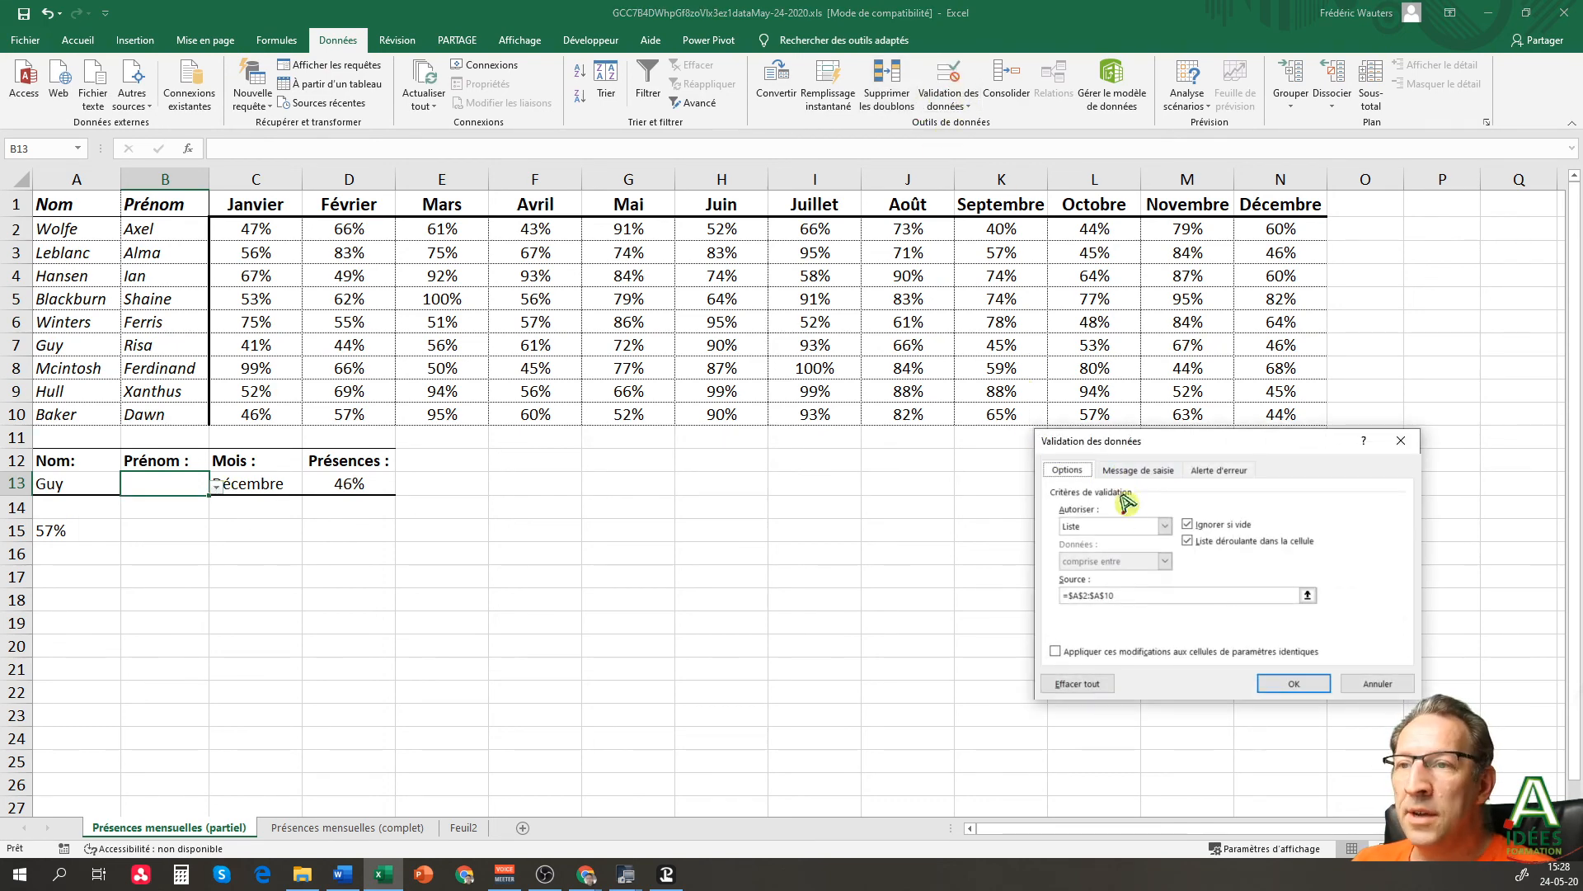
left_click(1165, 526)
left_click(1148, 541)
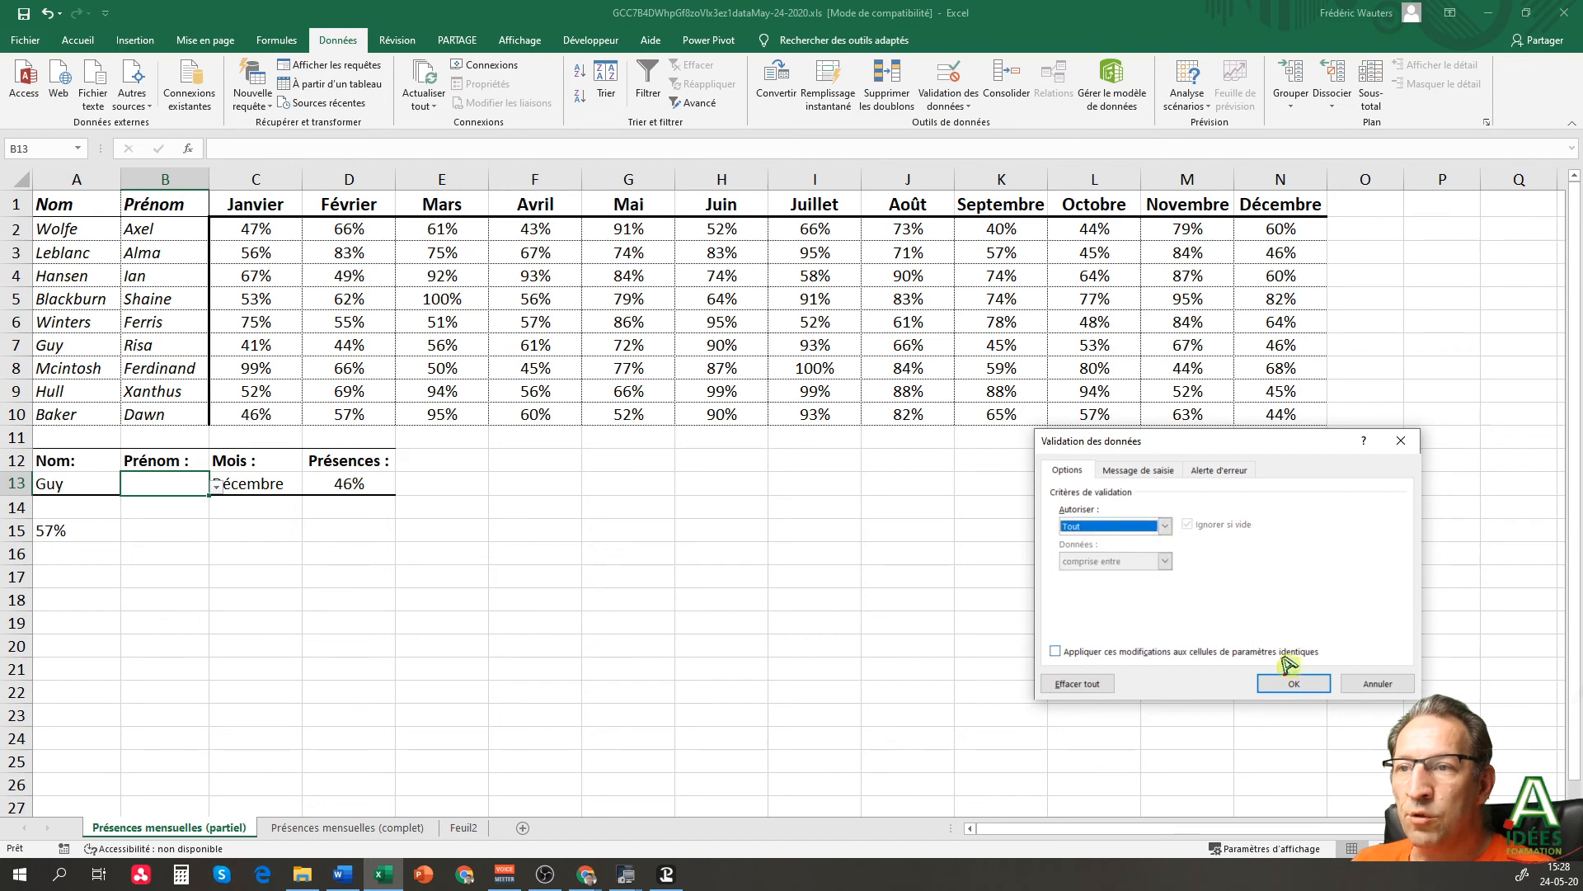
left_click(1294, 683)
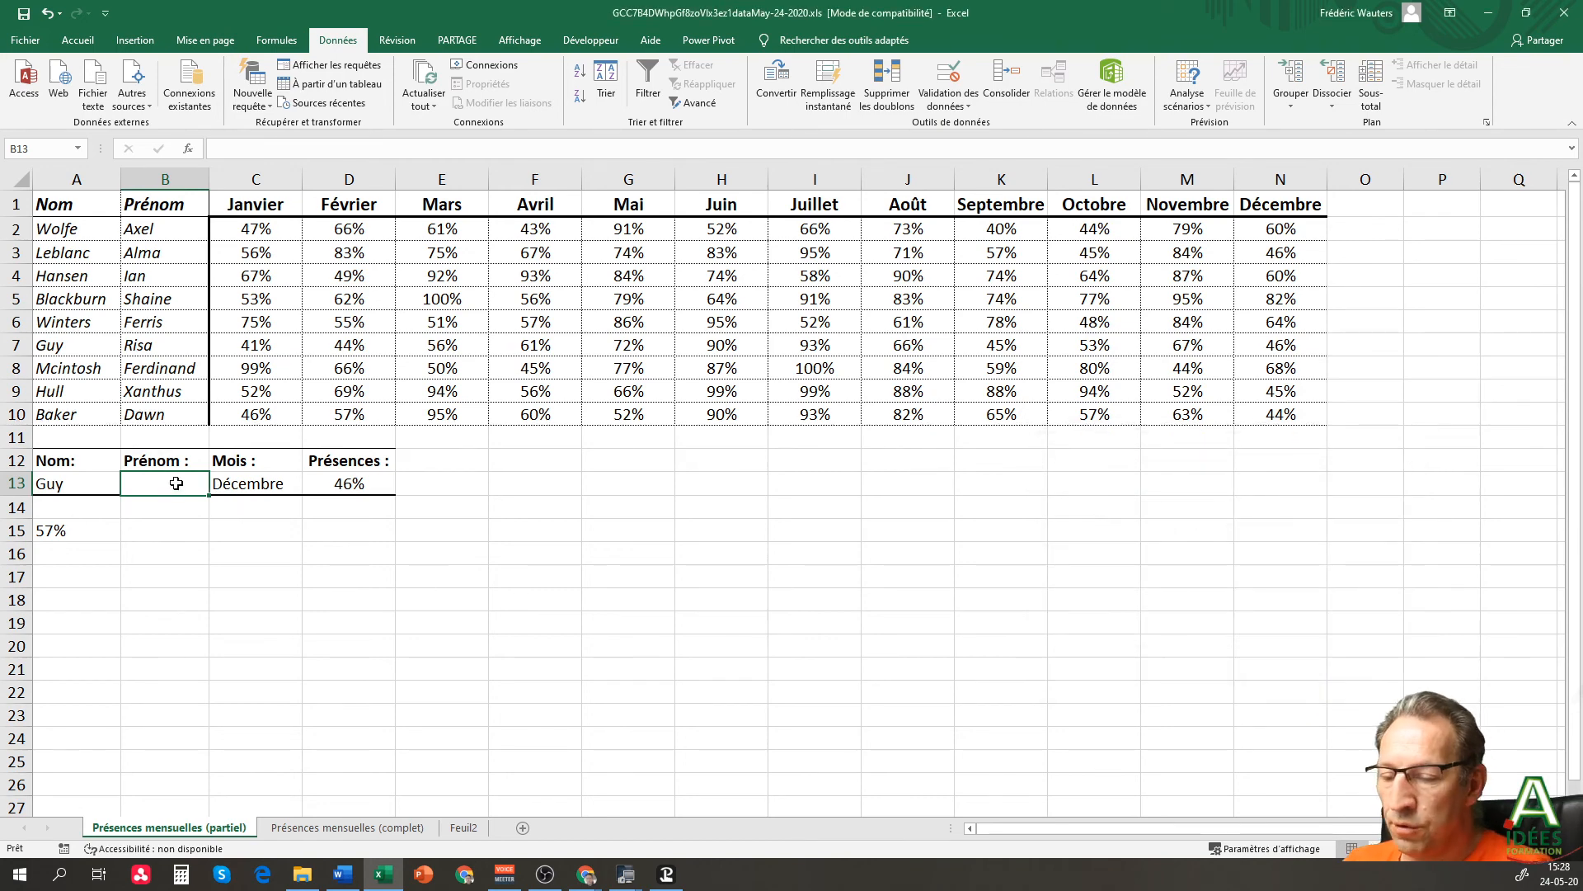
- Enter =Prénom INDIRECT(A13) in B13 to retrieve the first name matching the surname in A13
type("=pren")
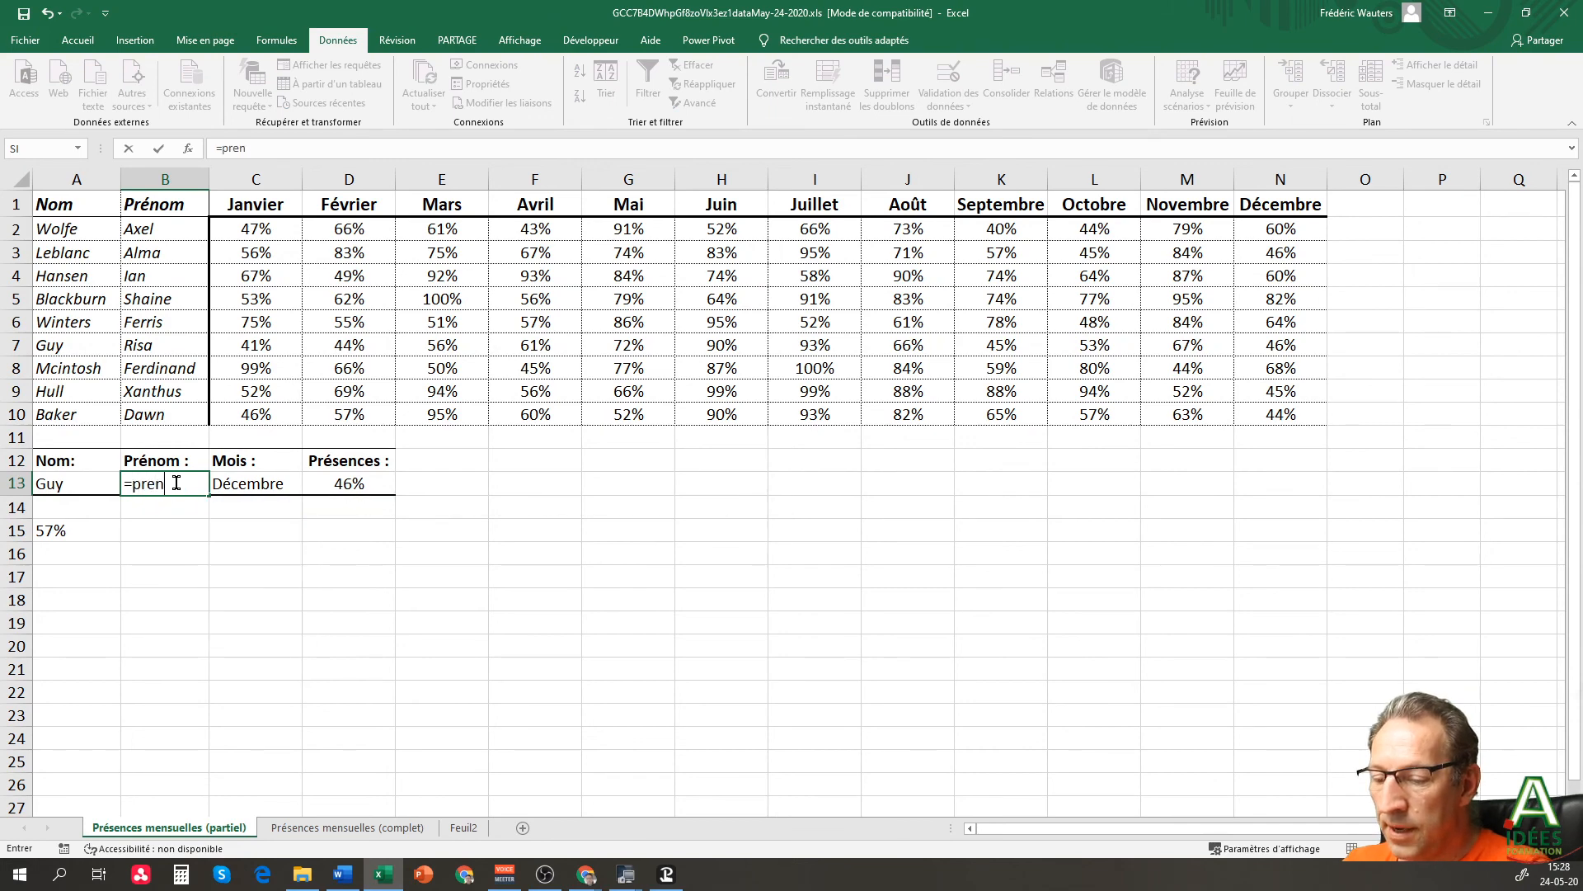
type("om")
key("BackSpace")
key("BackSpace")
key("BackSpace")
key("BackSpace")
key("BackSpace")
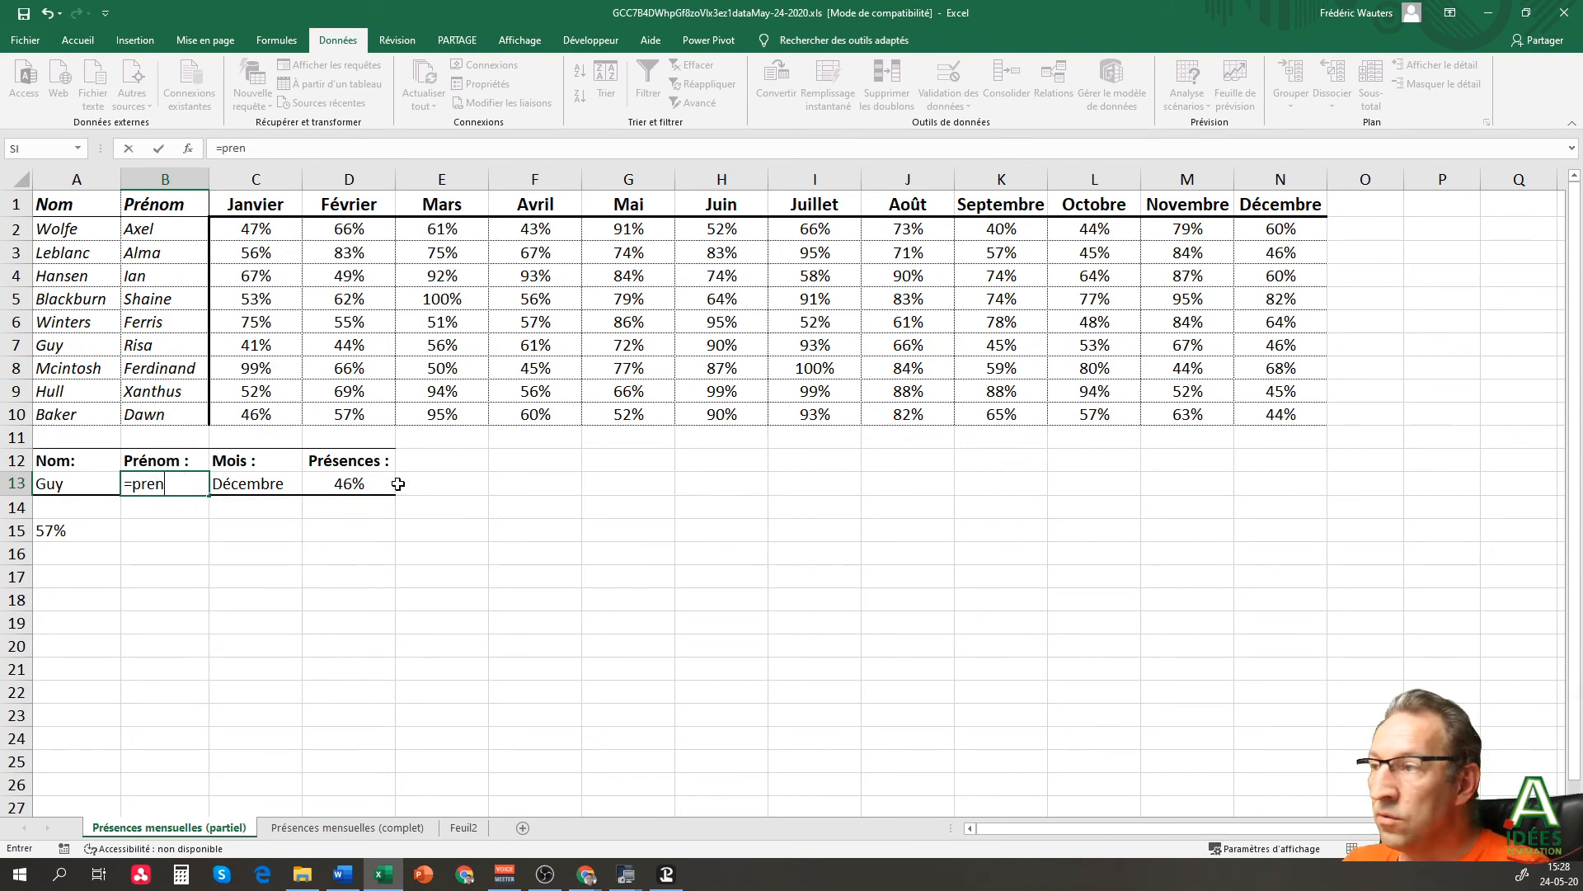
type("é")
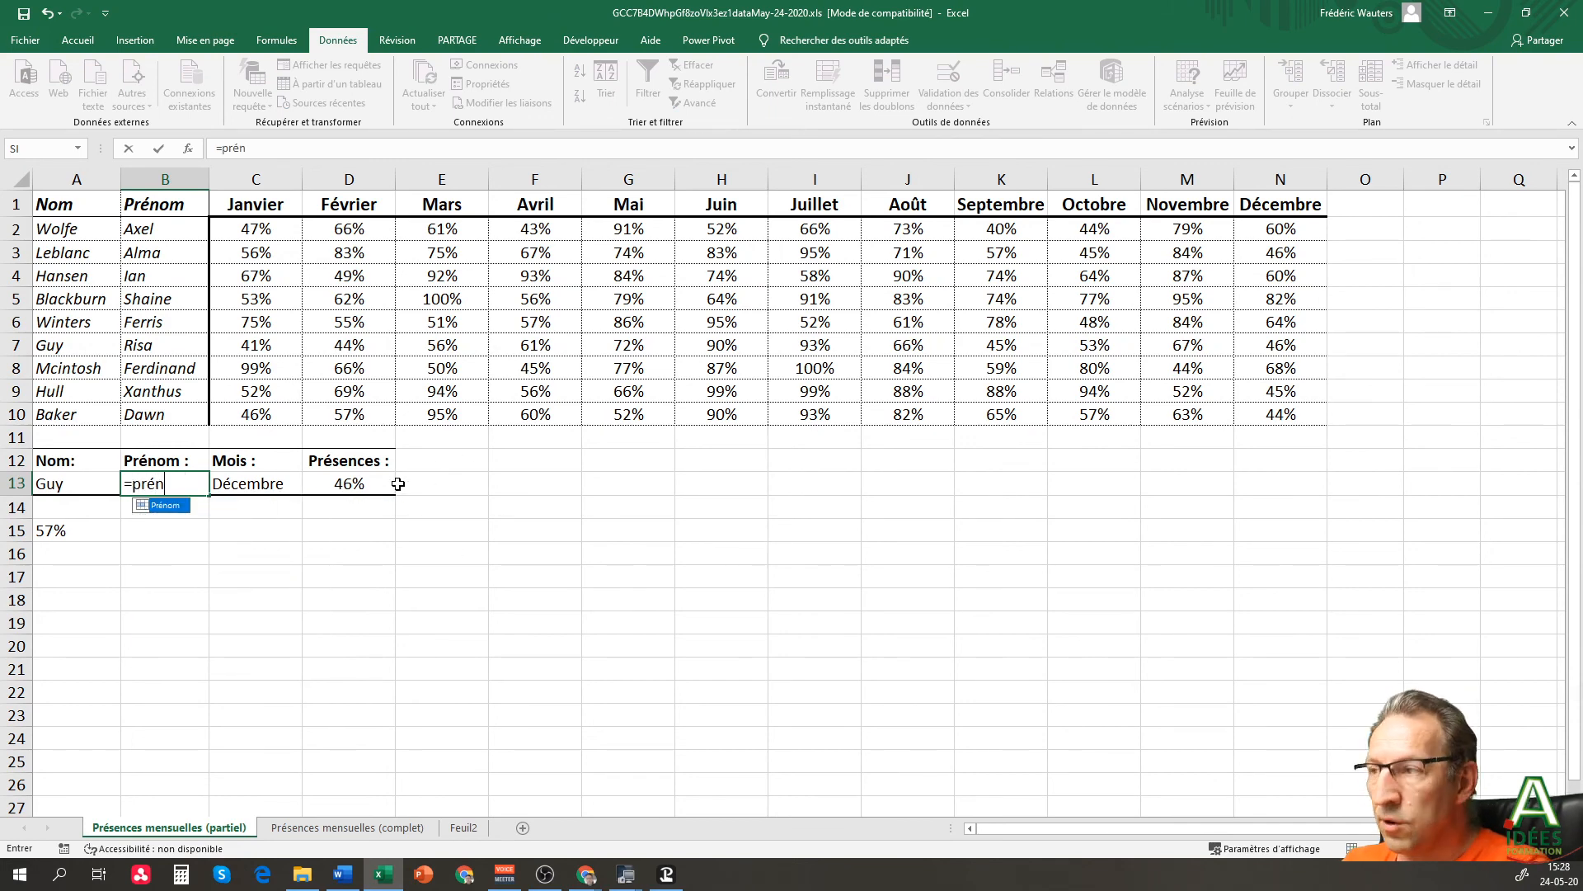
type("n")
key("Tab")
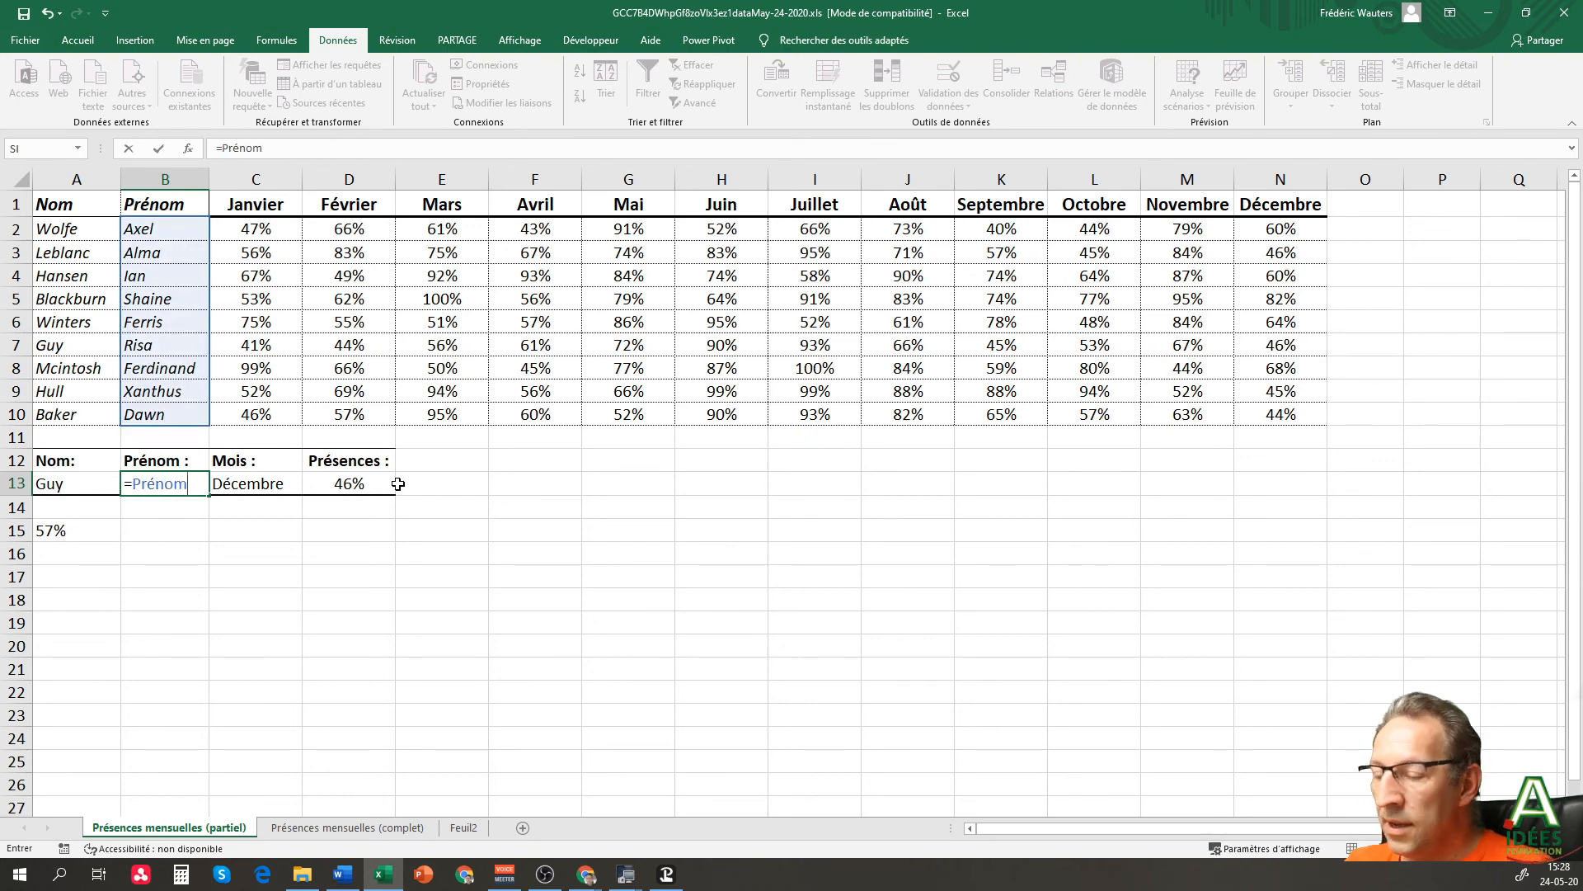
type("indire")
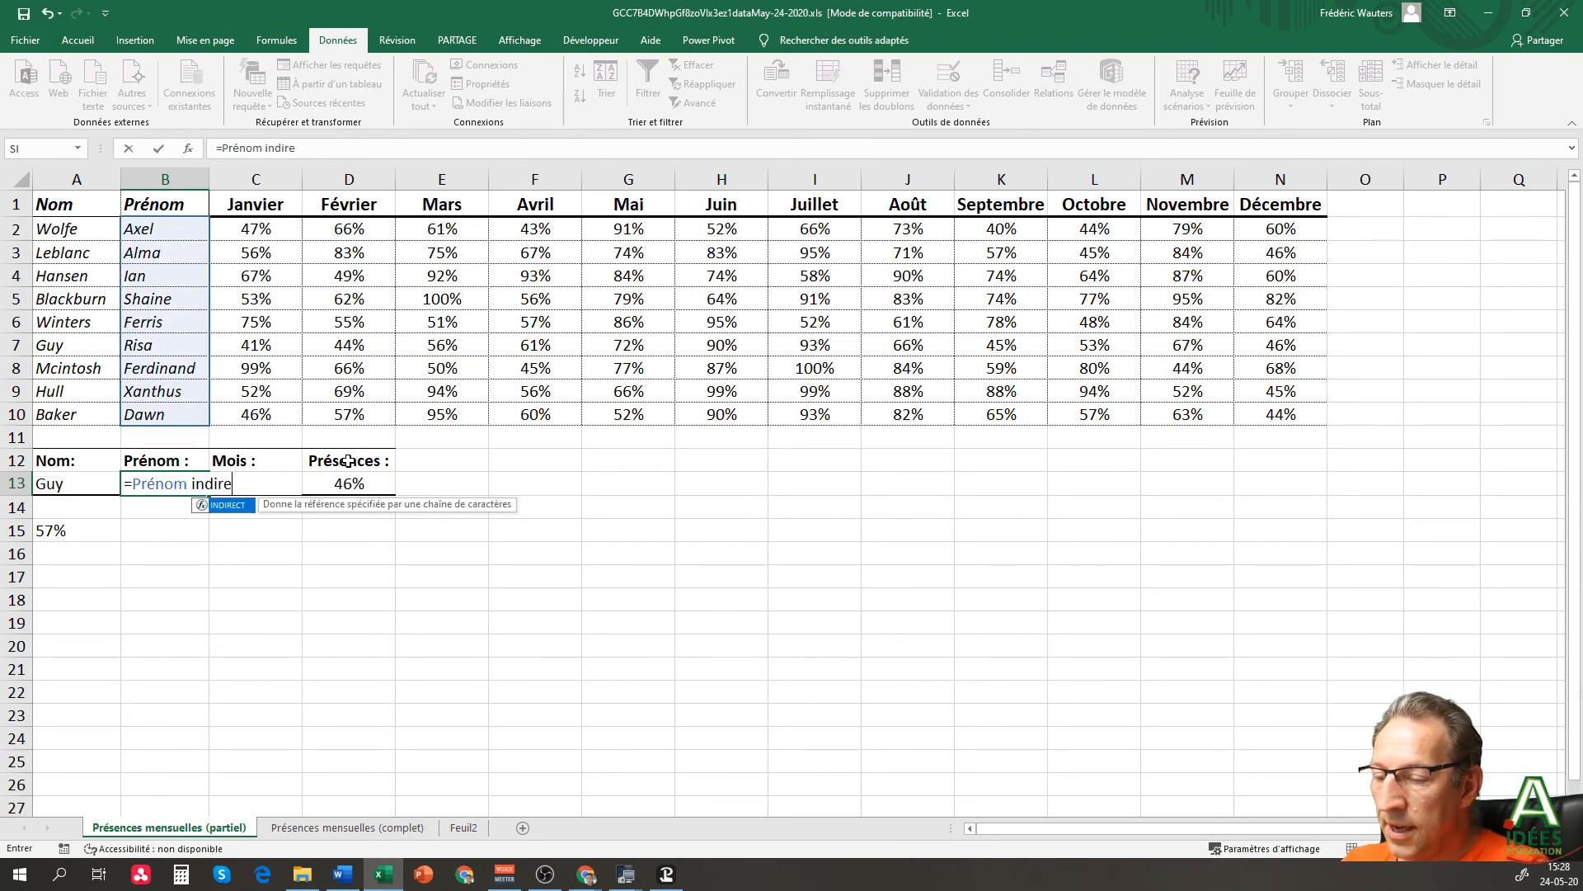
type("ct(")
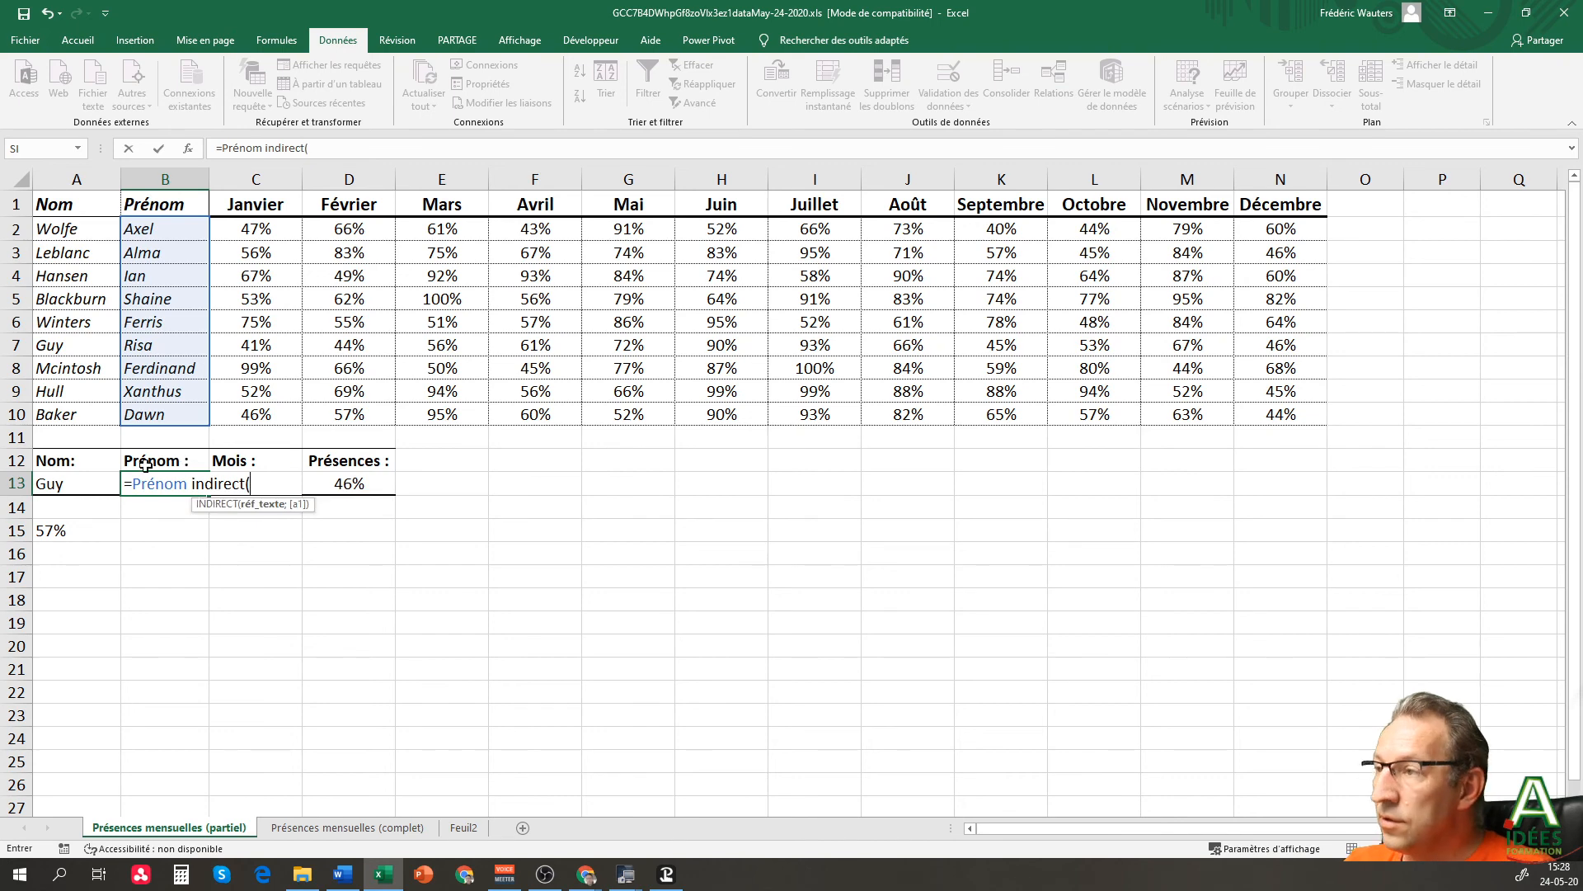
left_click(78, 488)
type(")")
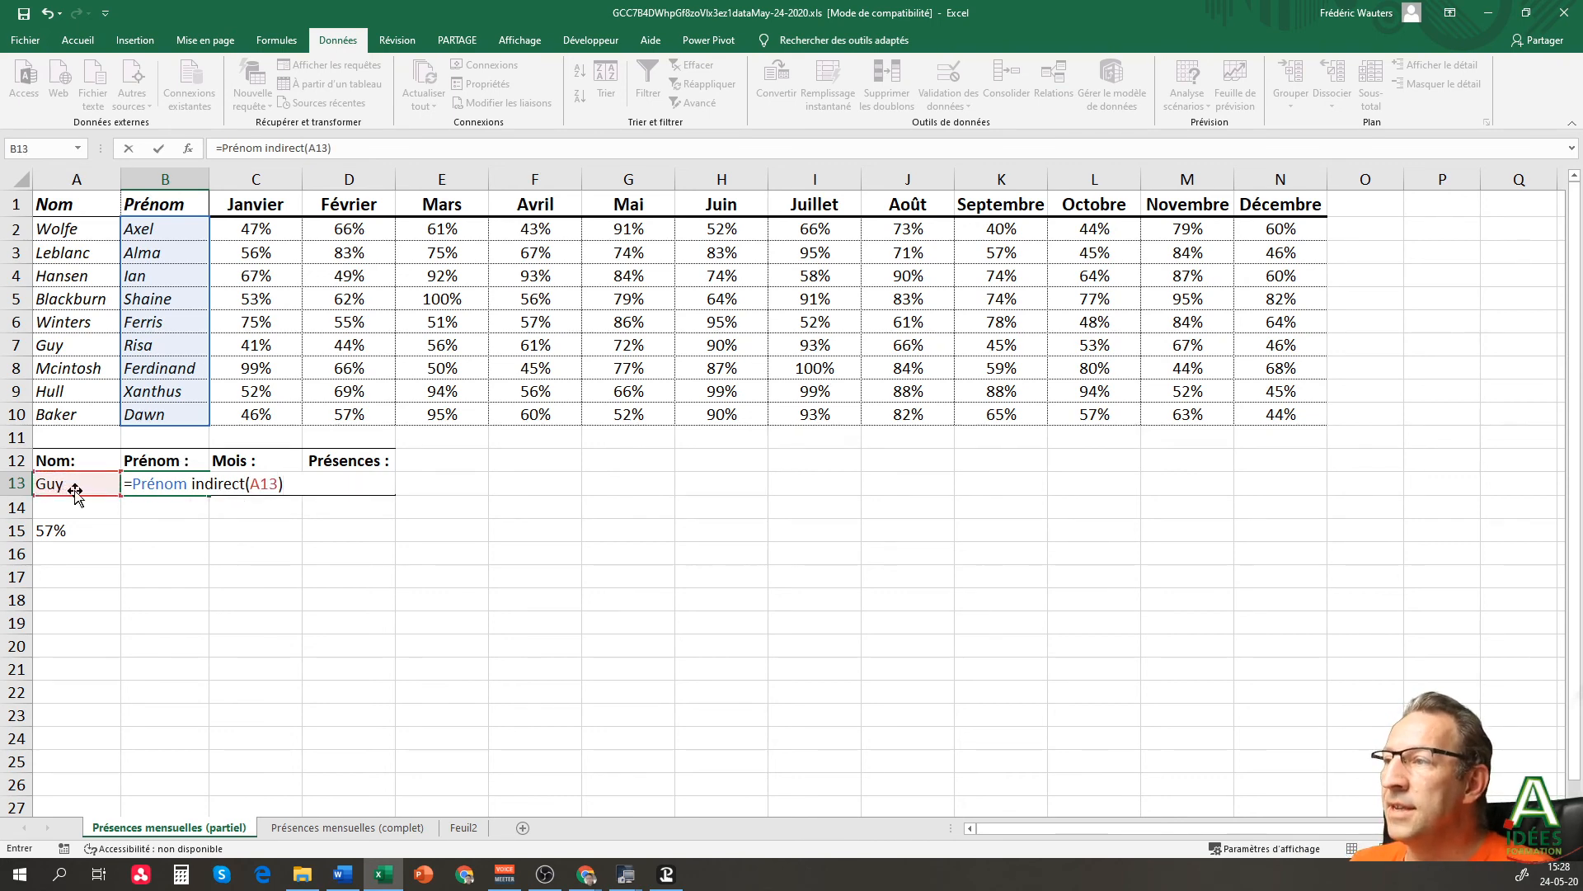
left_click(155, 511)
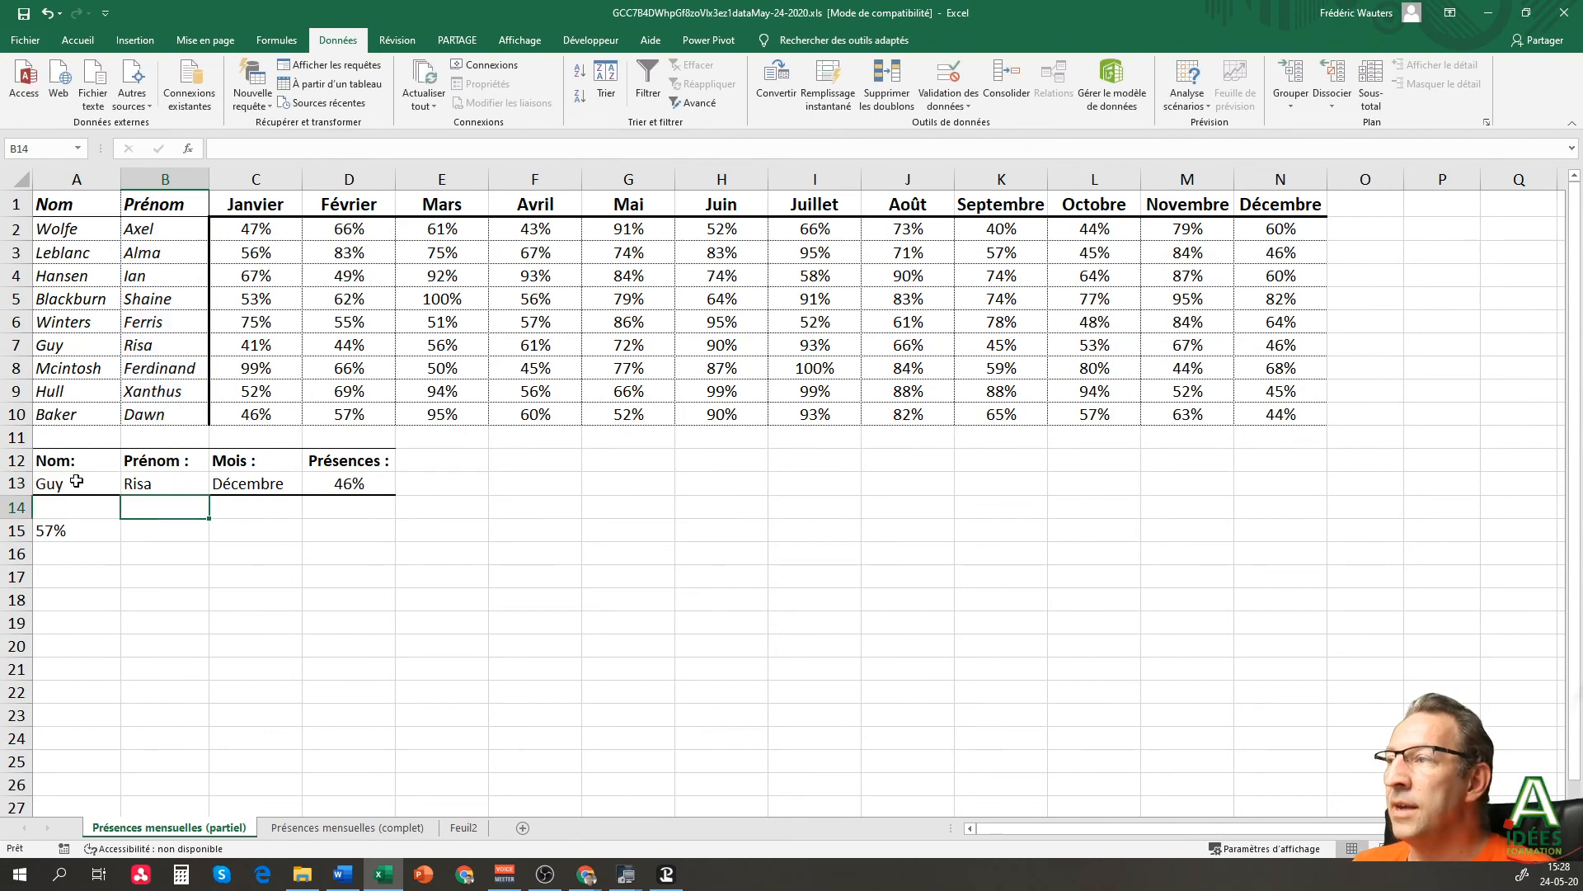
- Test the surname dropdown in A13 by choosing the surname from row 9, followed by the one from row 4
left_click(105, 492)
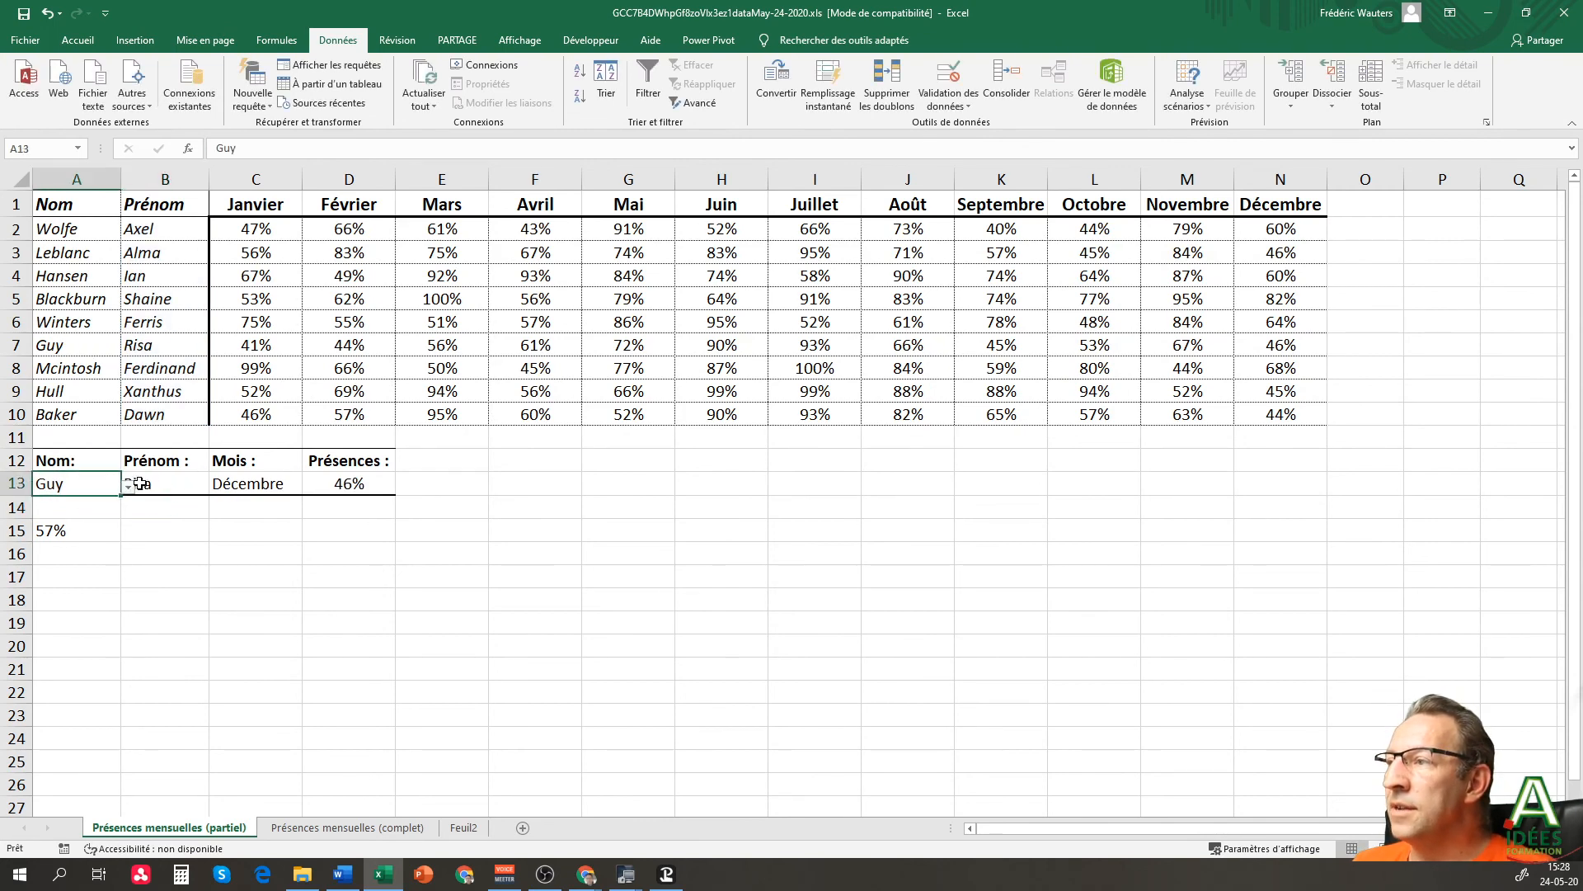
left_click(128, 487)
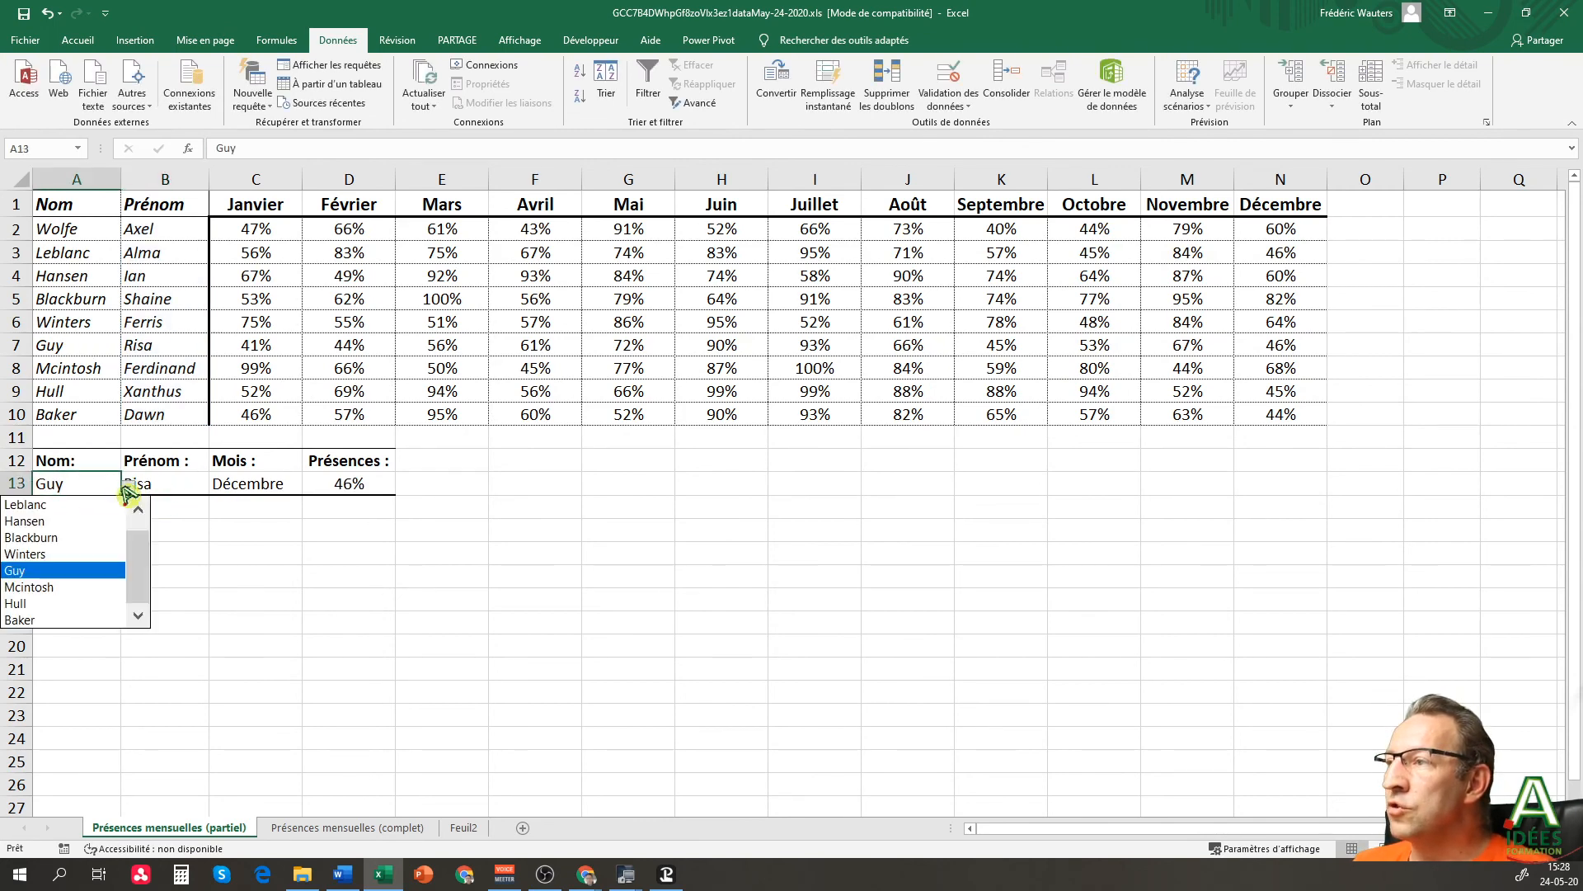
left_click(66, 603)
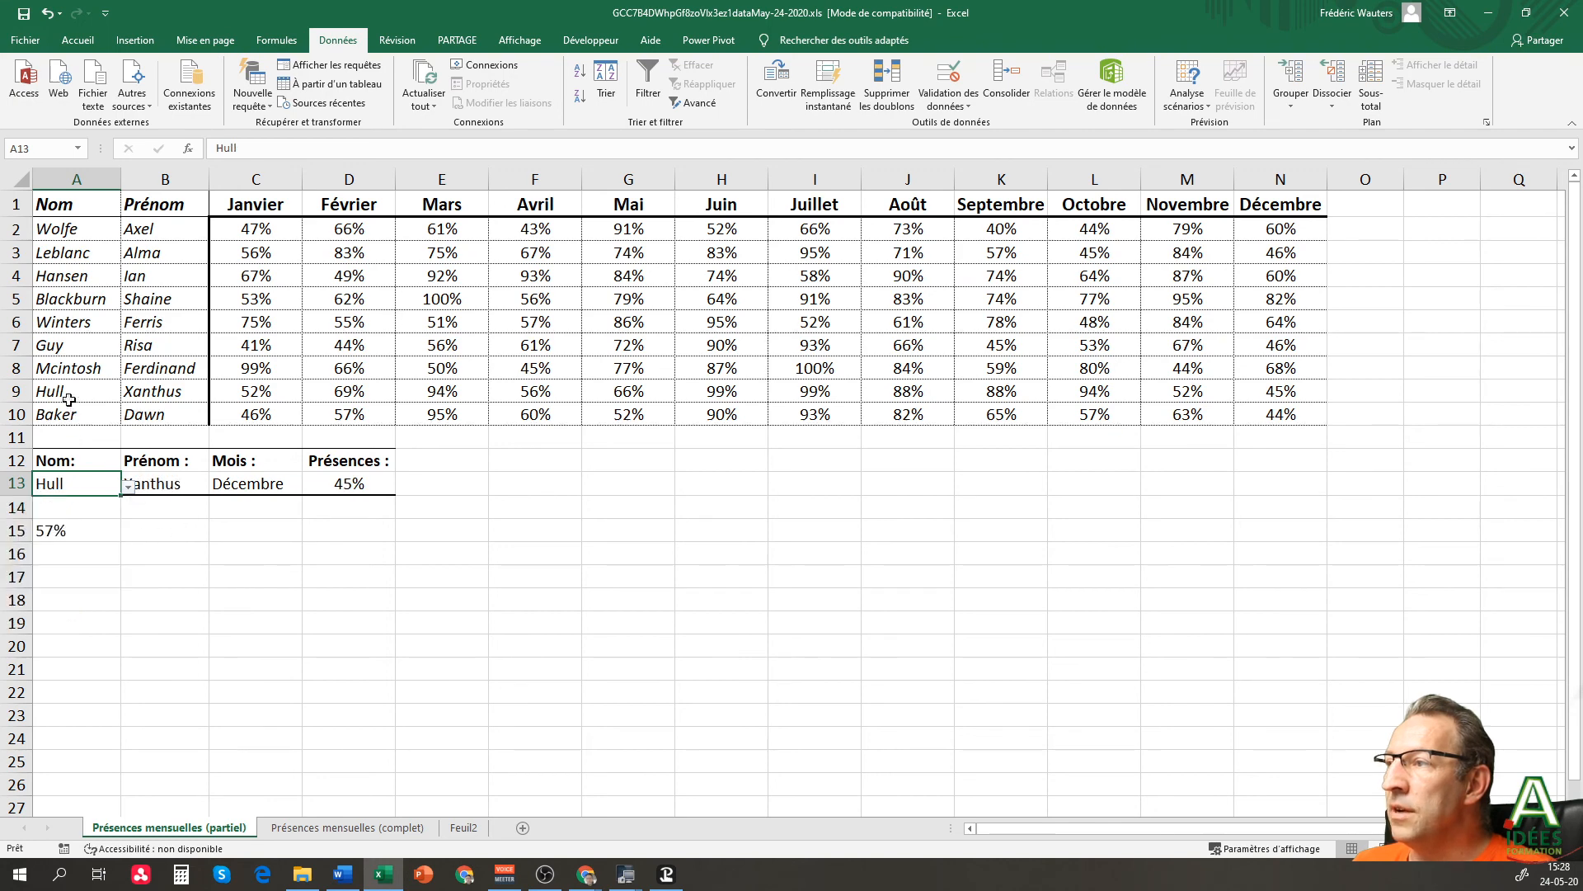
left_click(130, 488)
left_click(132, 523)
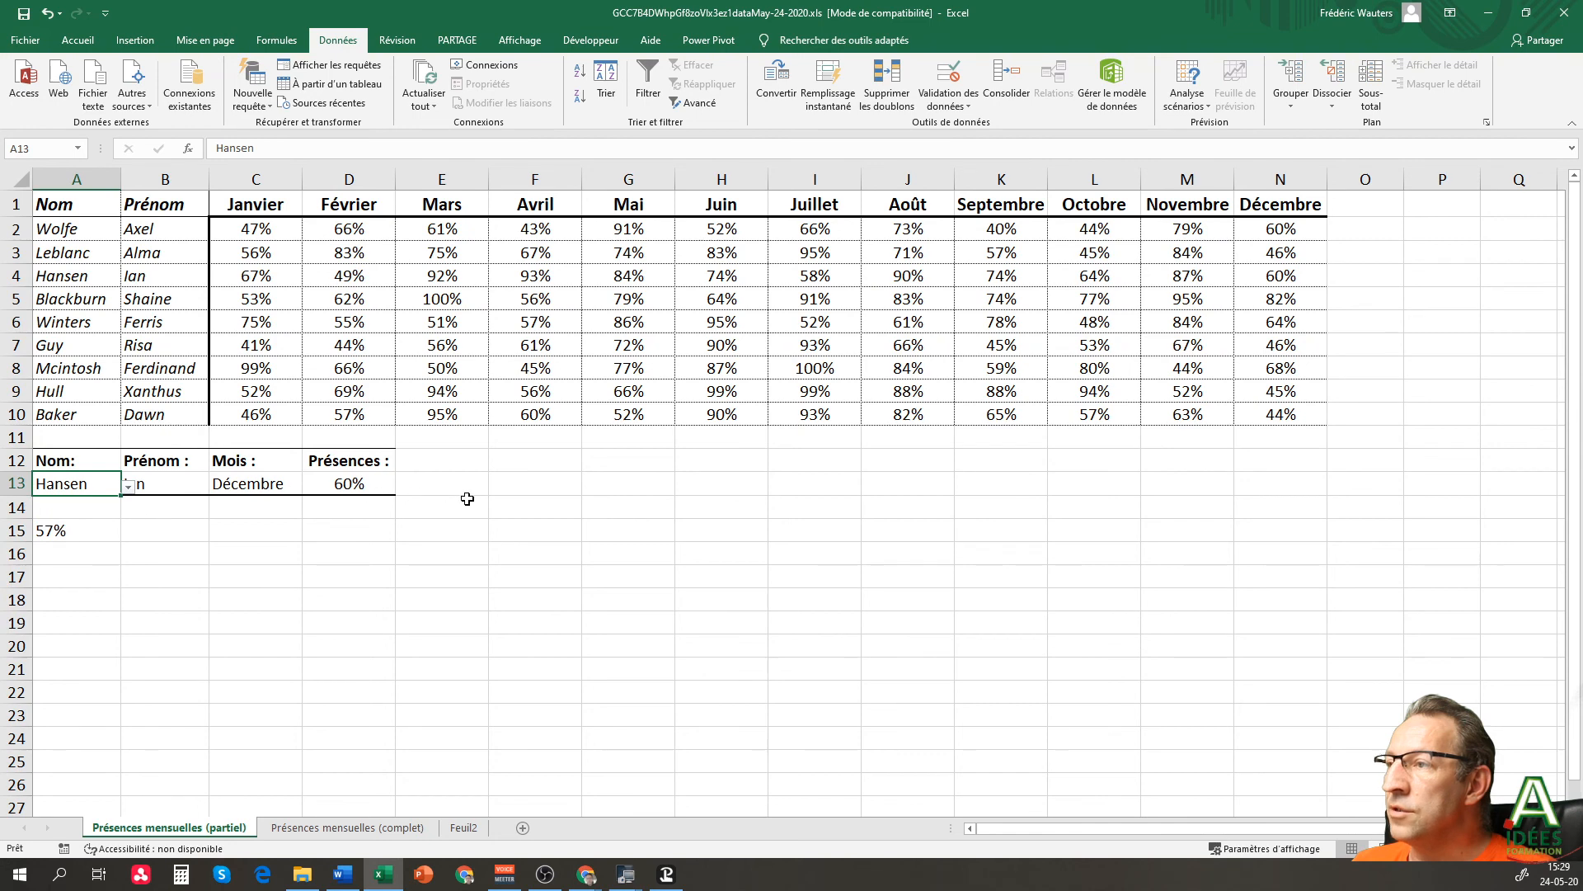
- Set the month in C13 to Août from its dropdown list
left_click(438, 489)
left_click(268, 476)
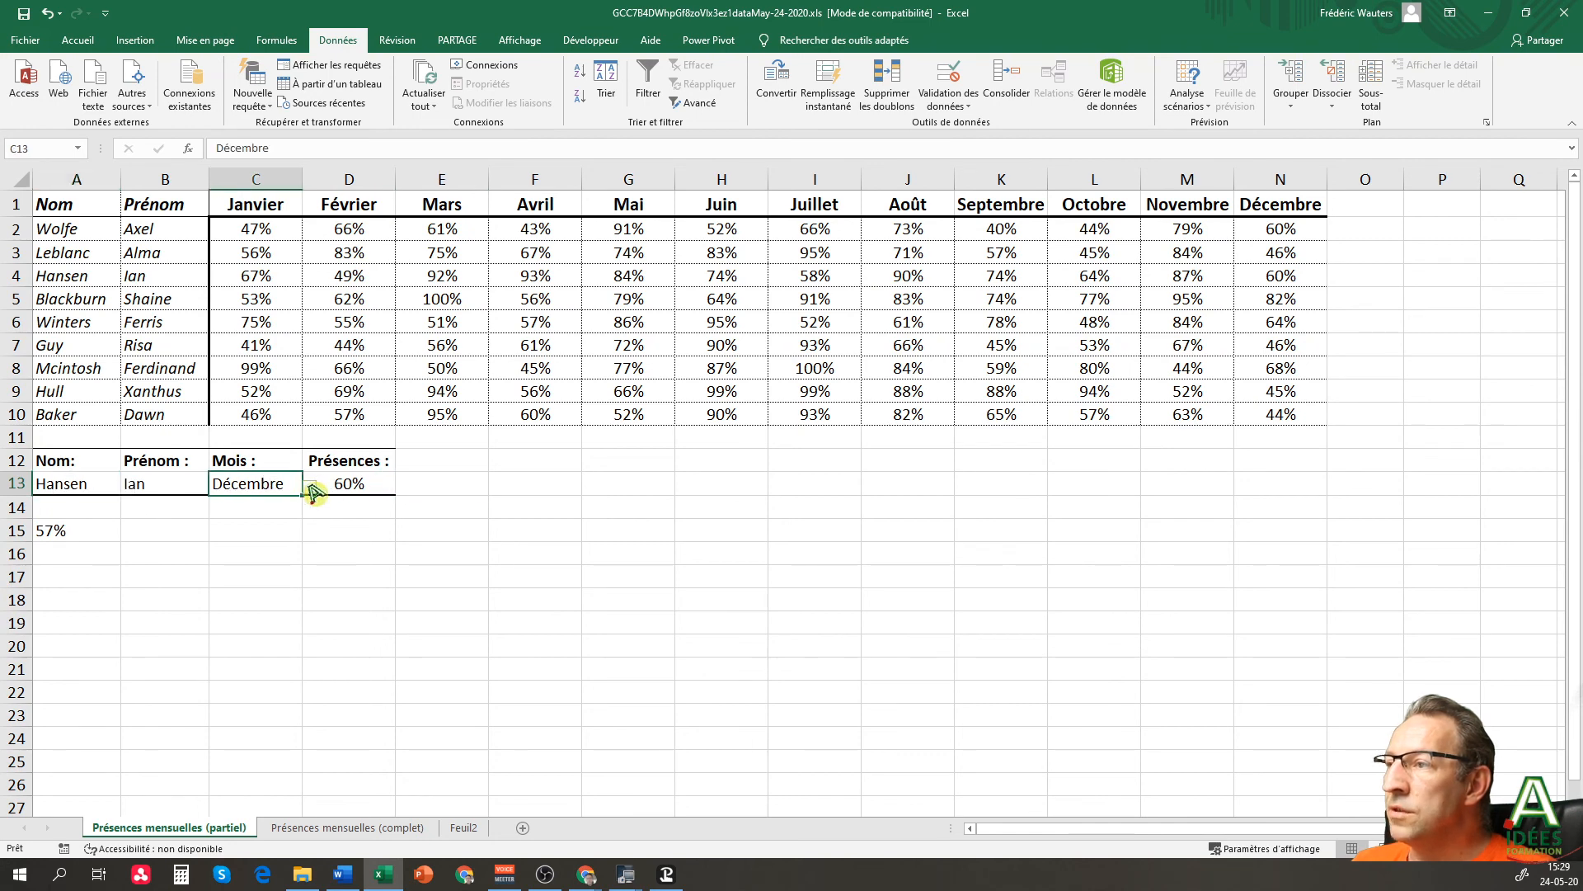
left_click(310, 485)
key("Escape")
left_click(477, 525)
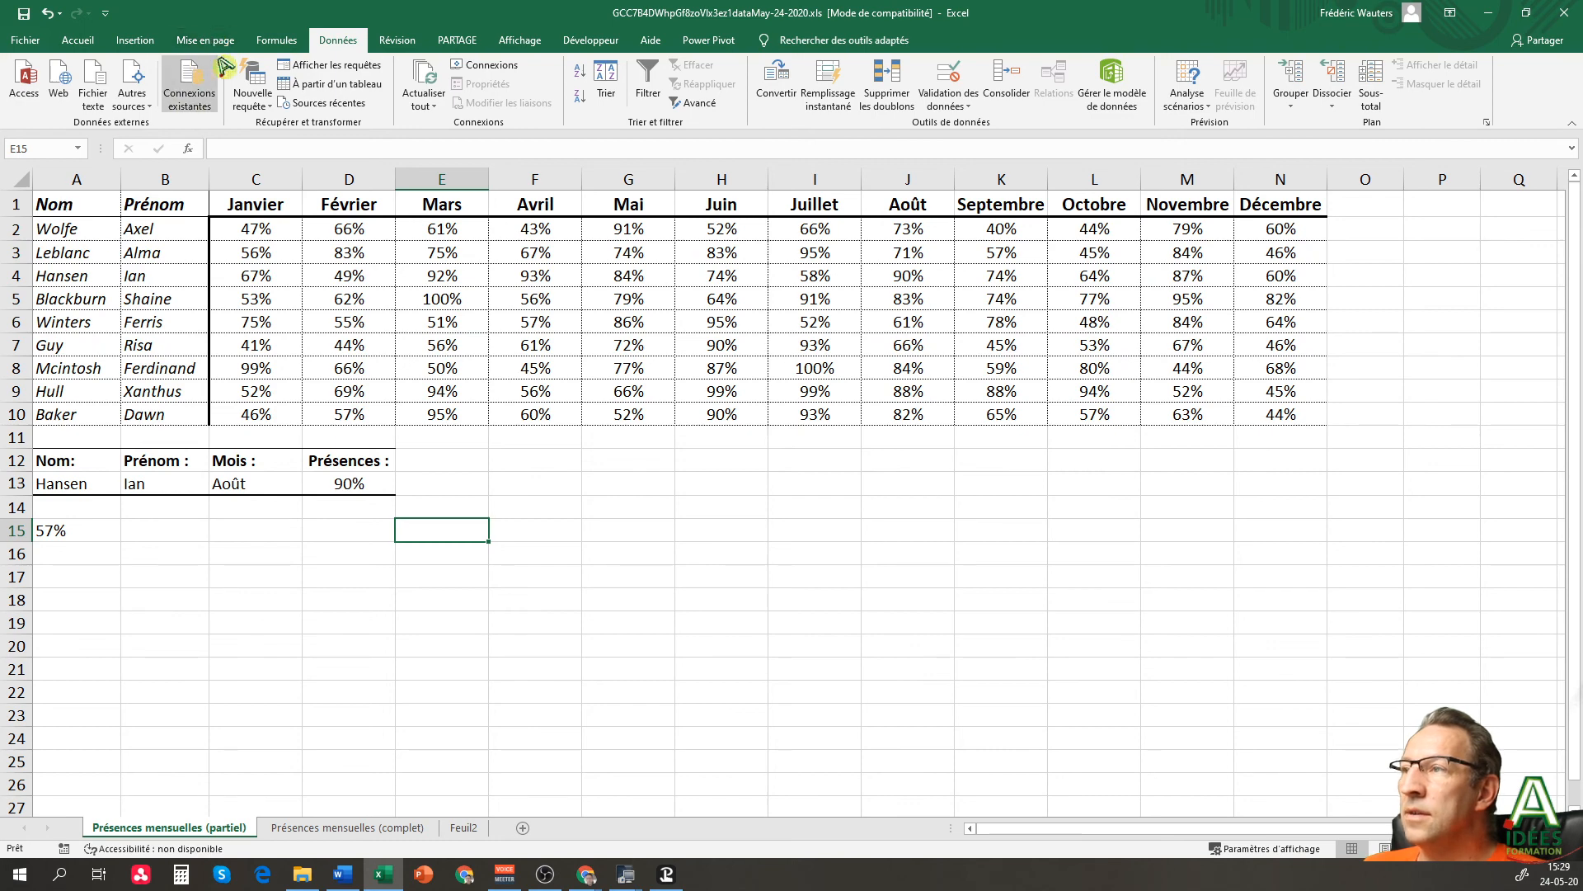
- Delete the defined name Août in the Name Manager, and undo the deletion
left_click(276, 40)
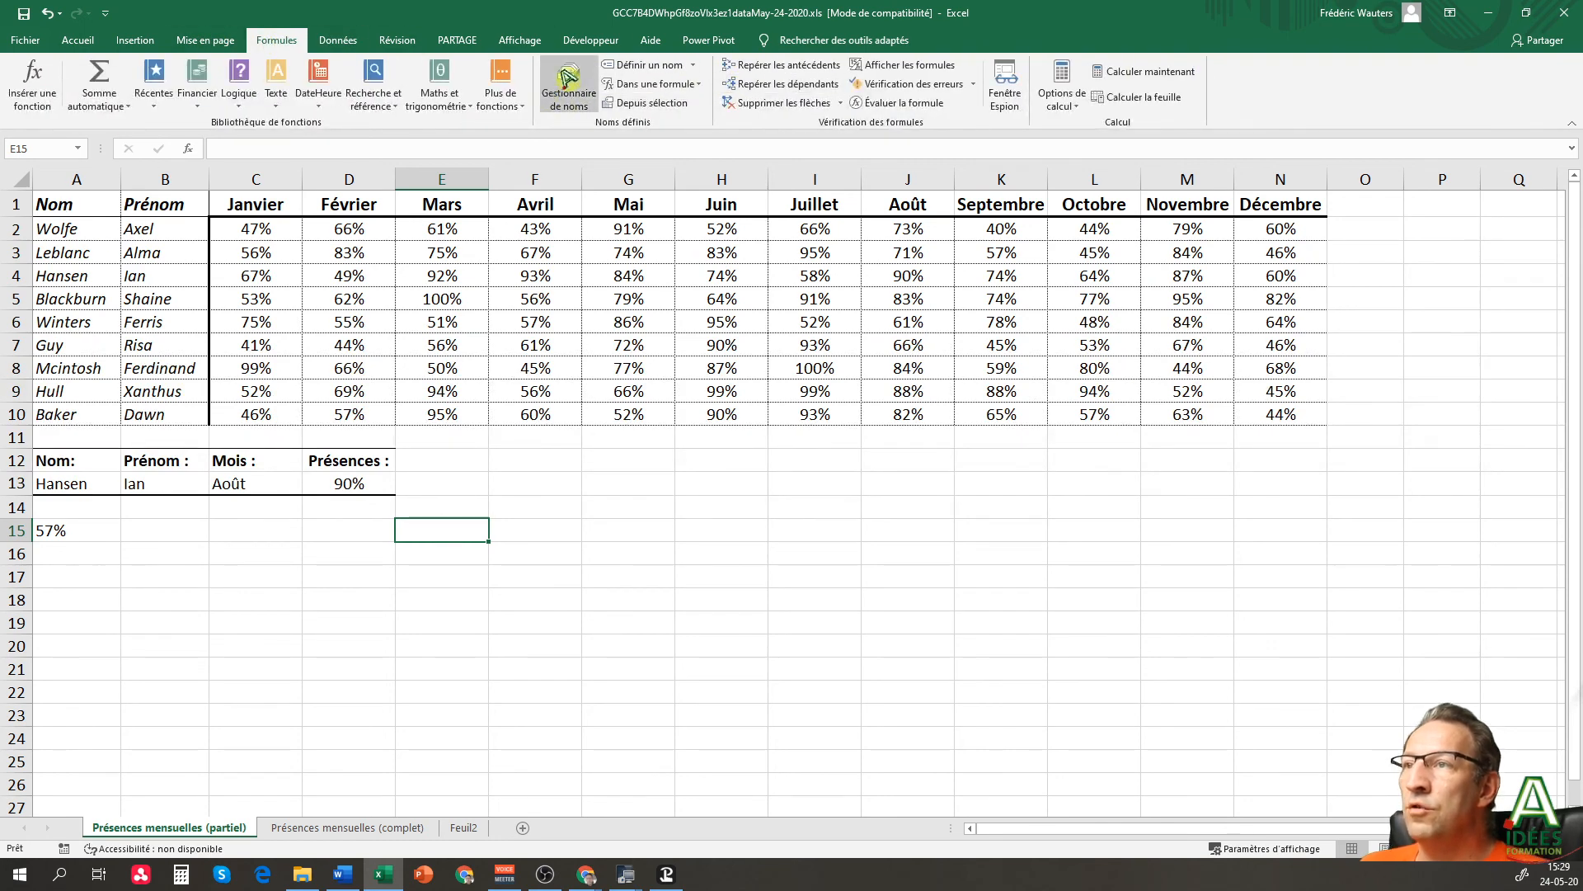
left_click(569, 82)
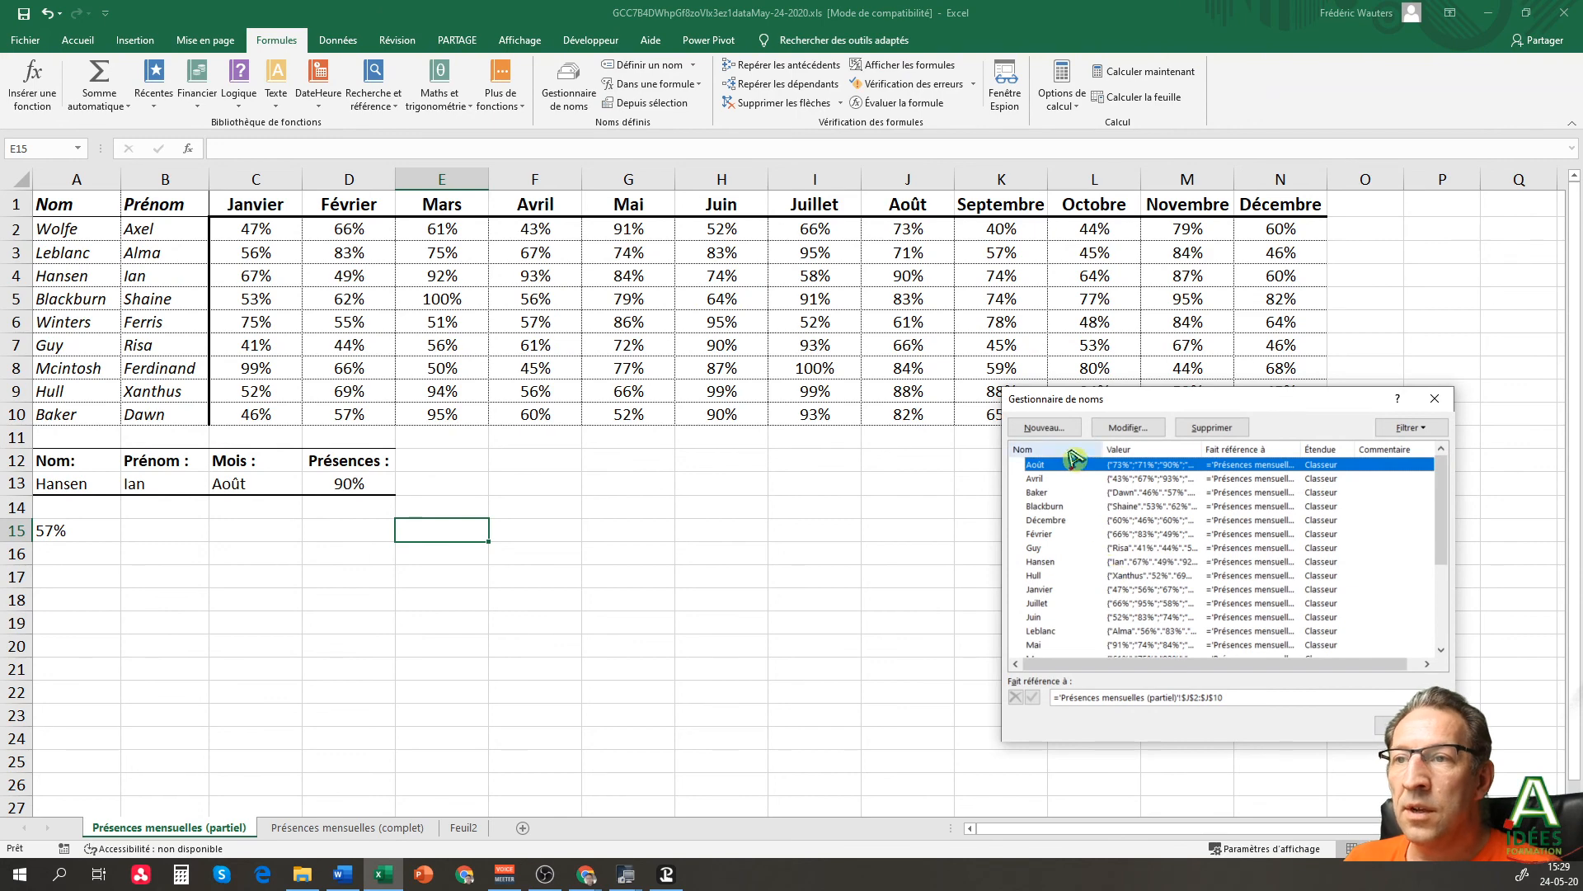
left_click(1226, 430)
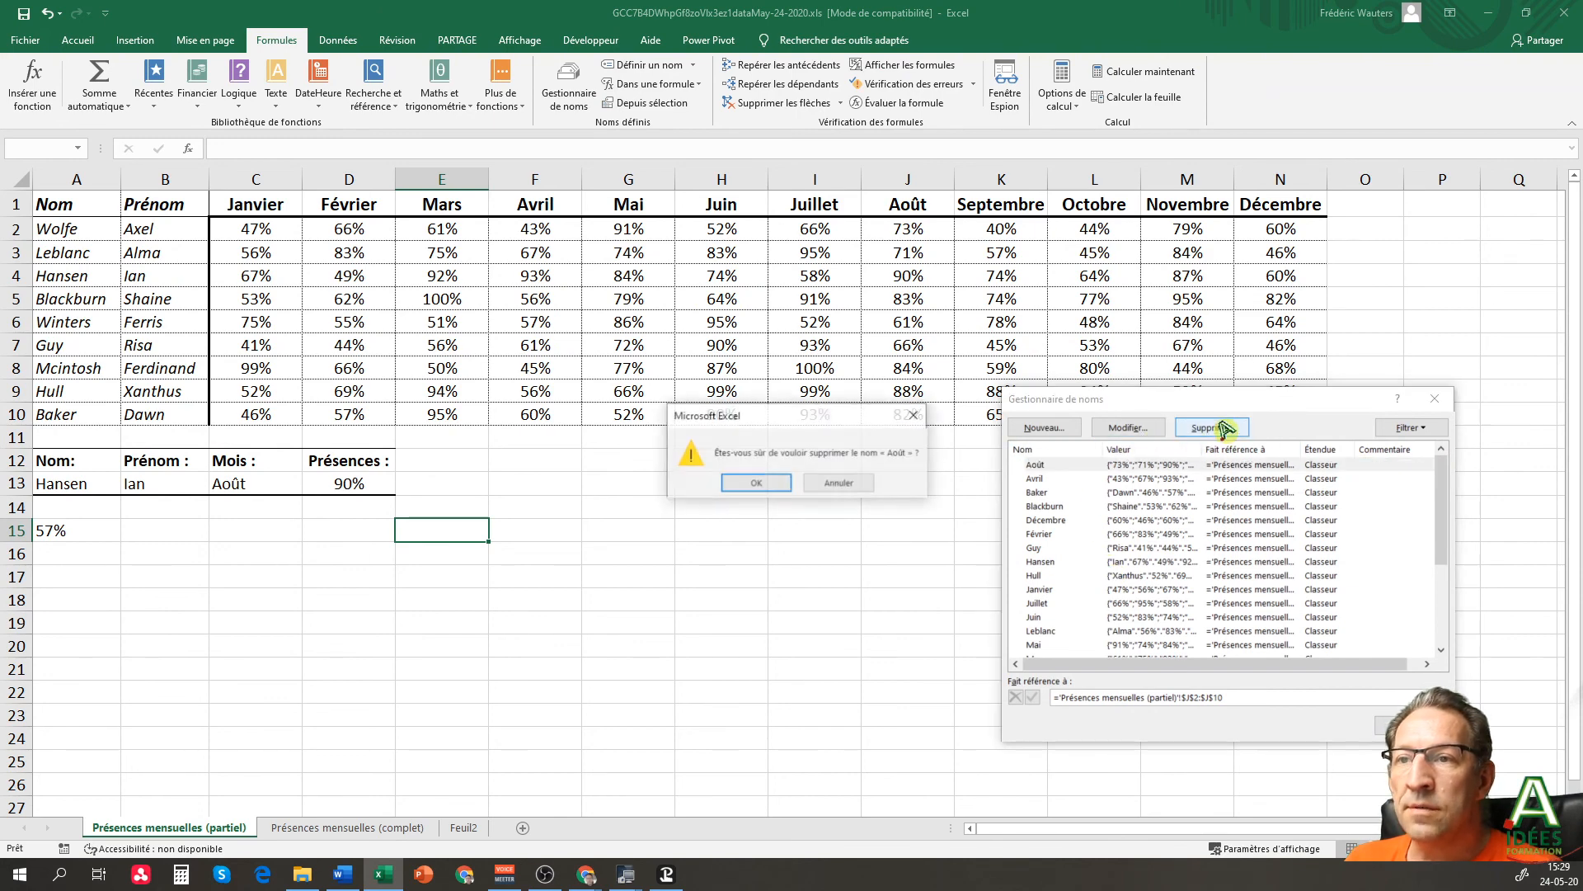
key("Return")
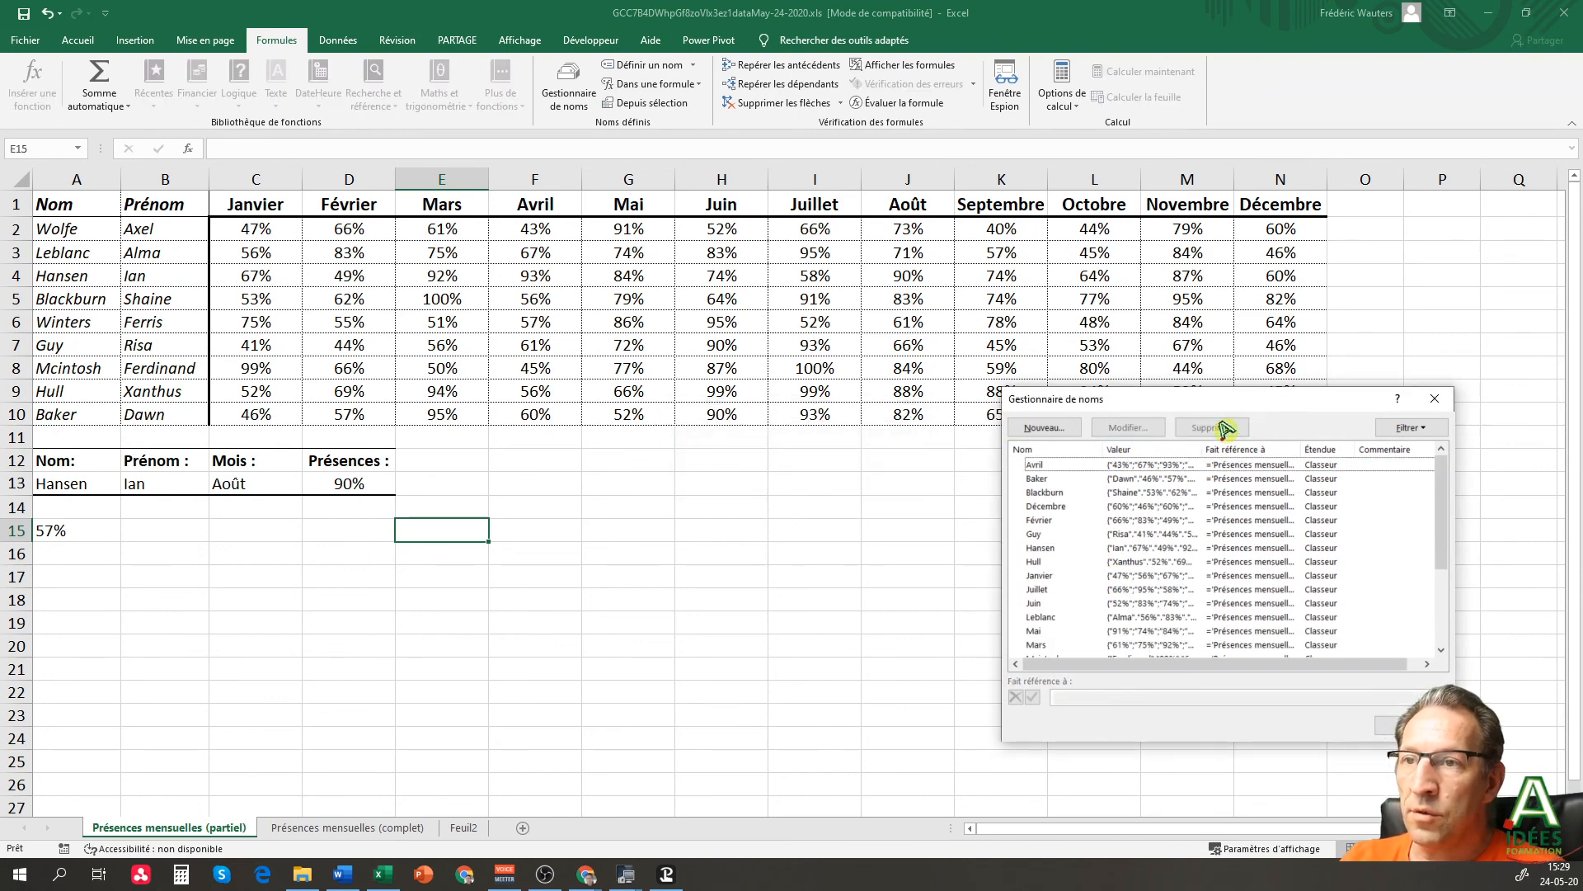
left_click(1410, 725)
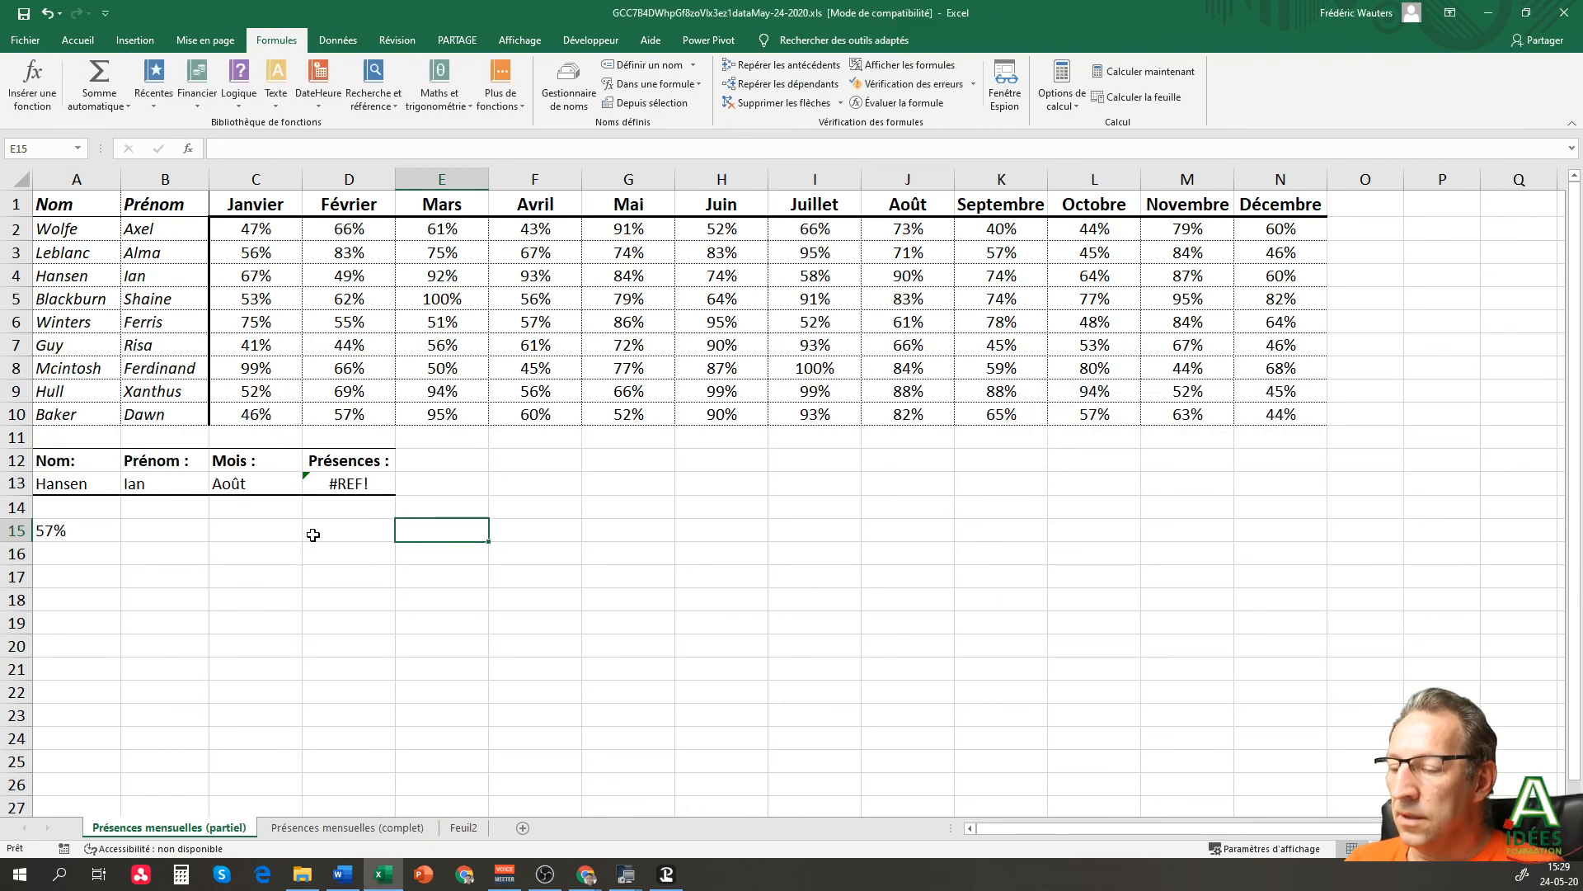
key("ctrl+z")
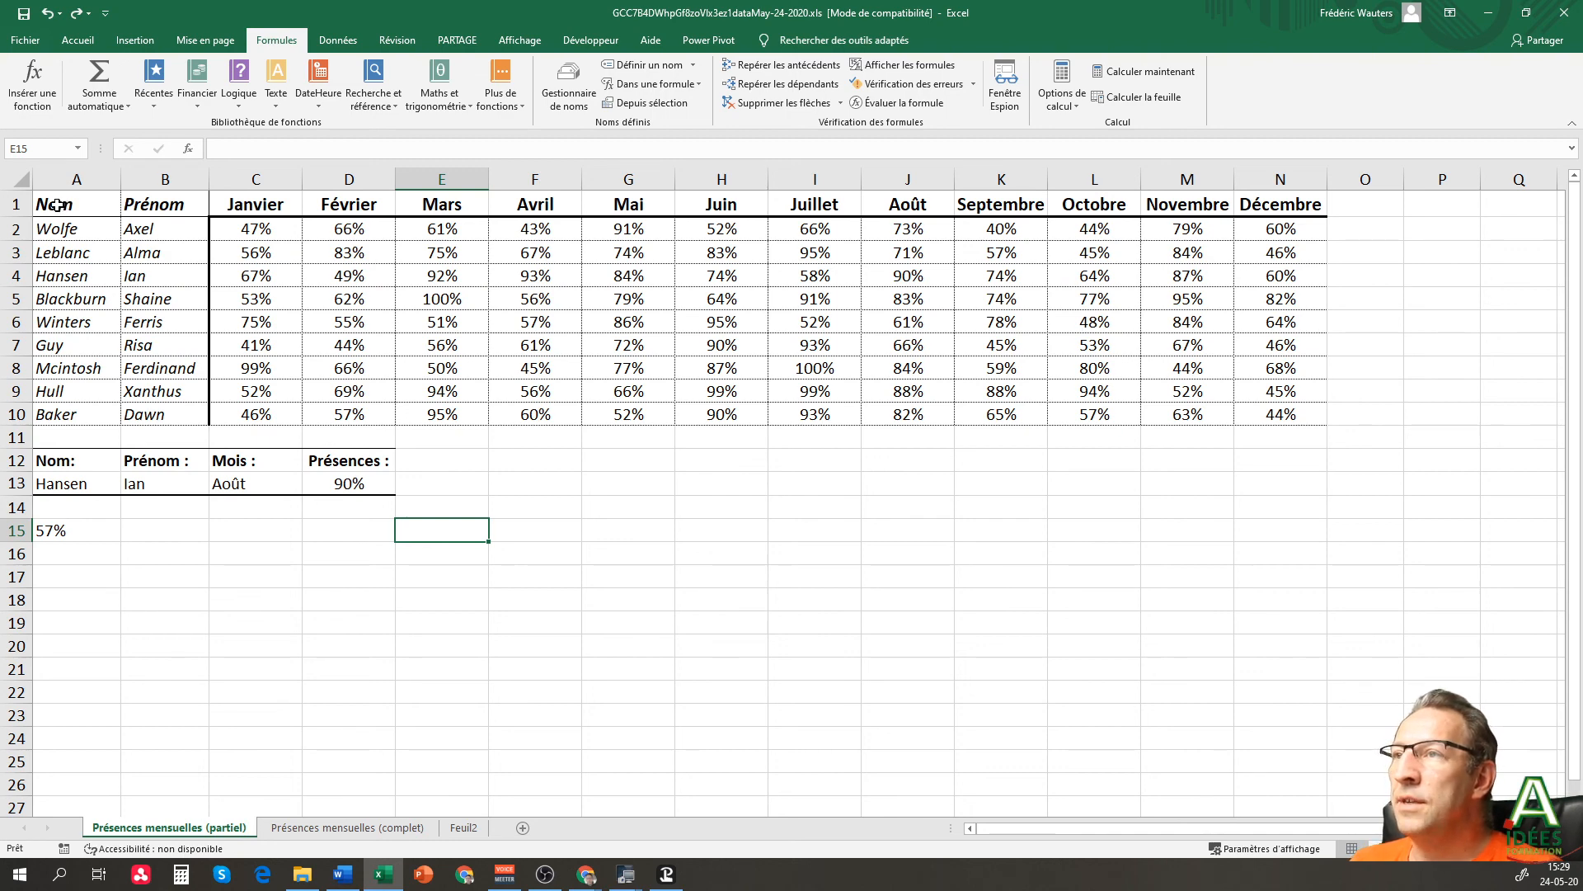
- Review the options for creating names from the selected table A1:N10, and cancel without creating any names
left_click_drag(66, 213, 1235, 400)
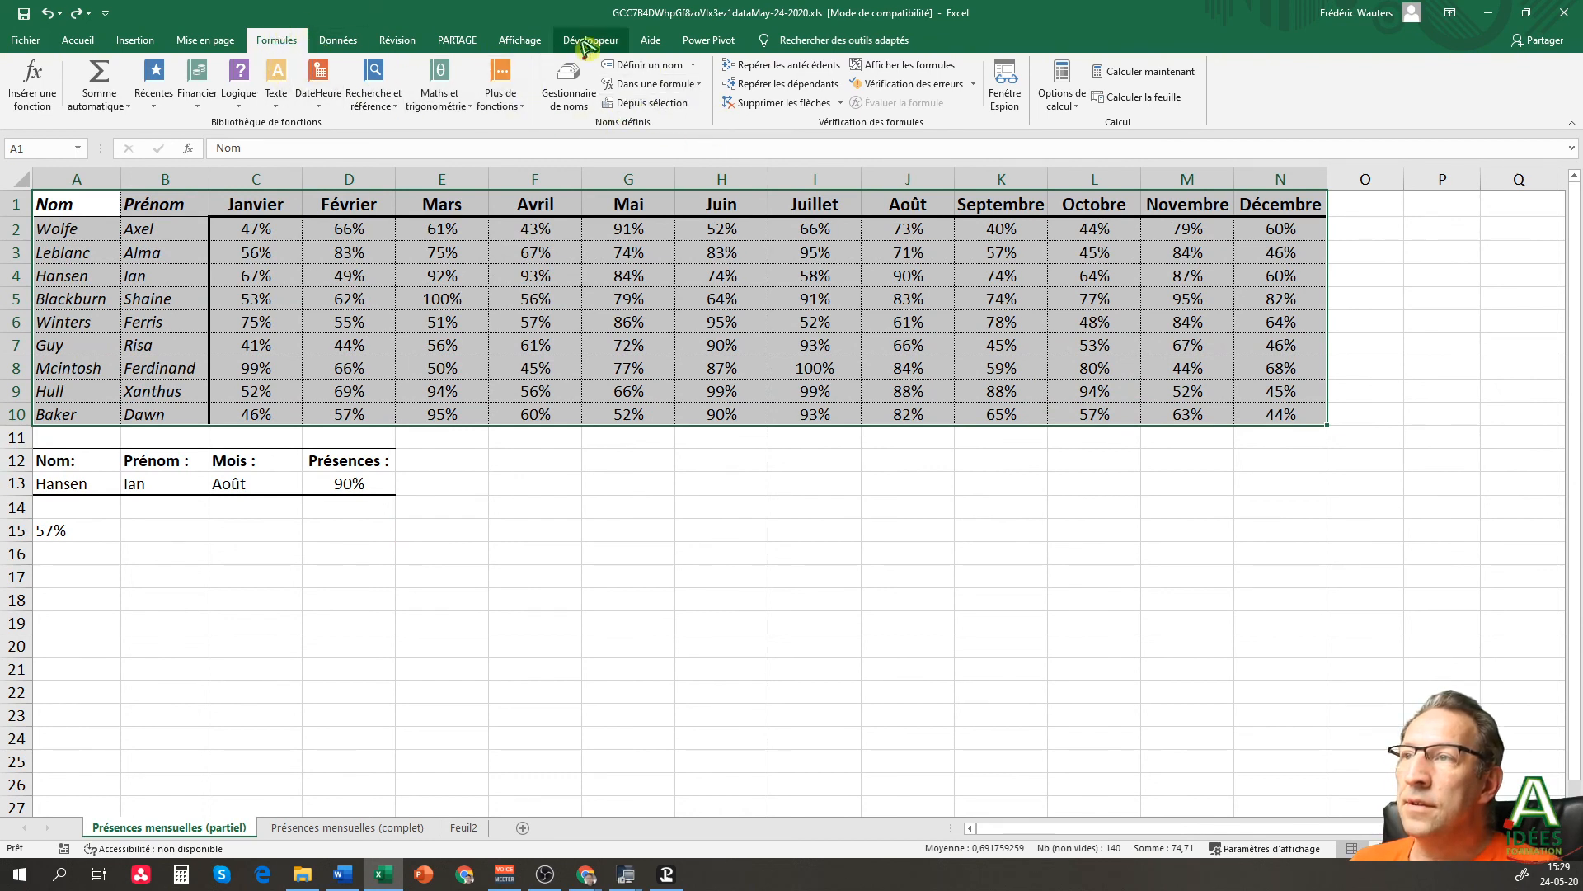
left_click(659, 105)
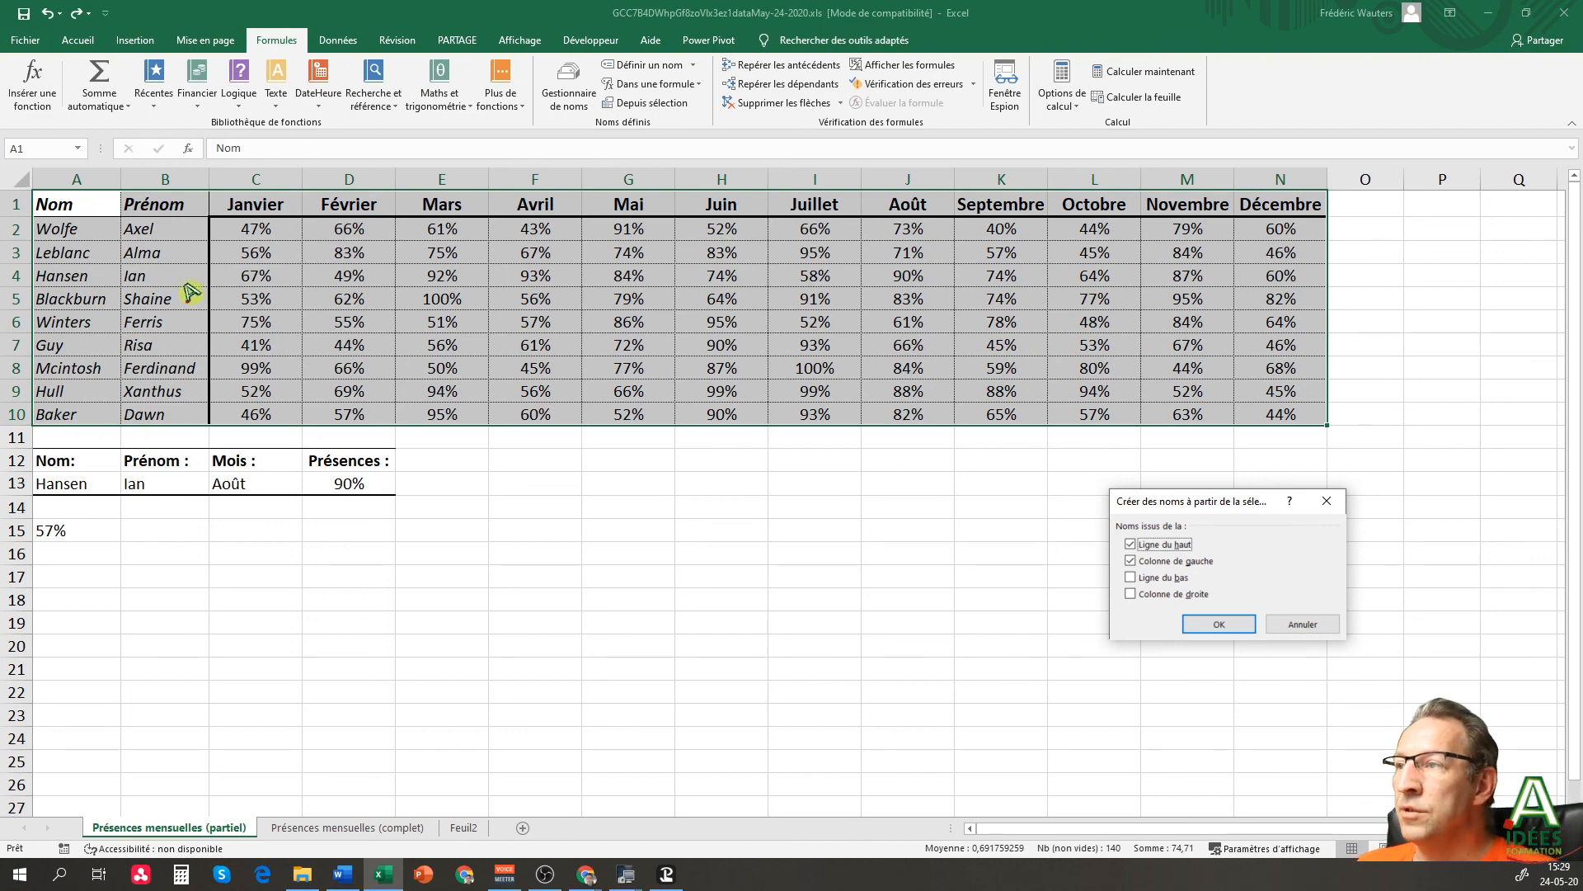
left_click(1303, 625)
left_click(451, 583)
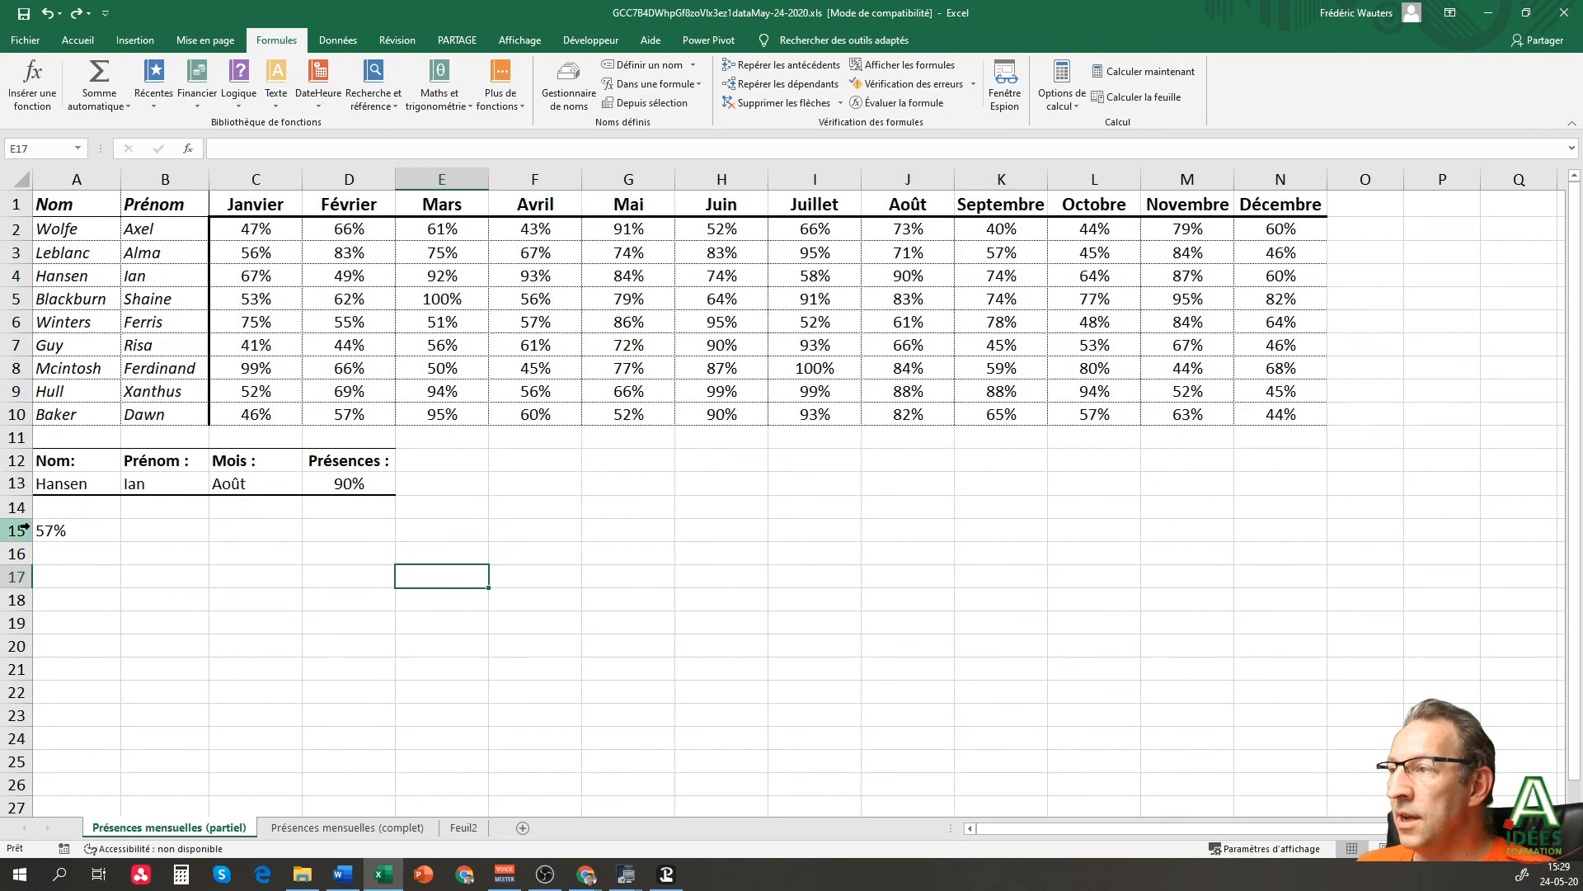
- Examine the named-range intersection formula in A15 and leave it as it is
left_click(92, 527)
double_click(91, 526)
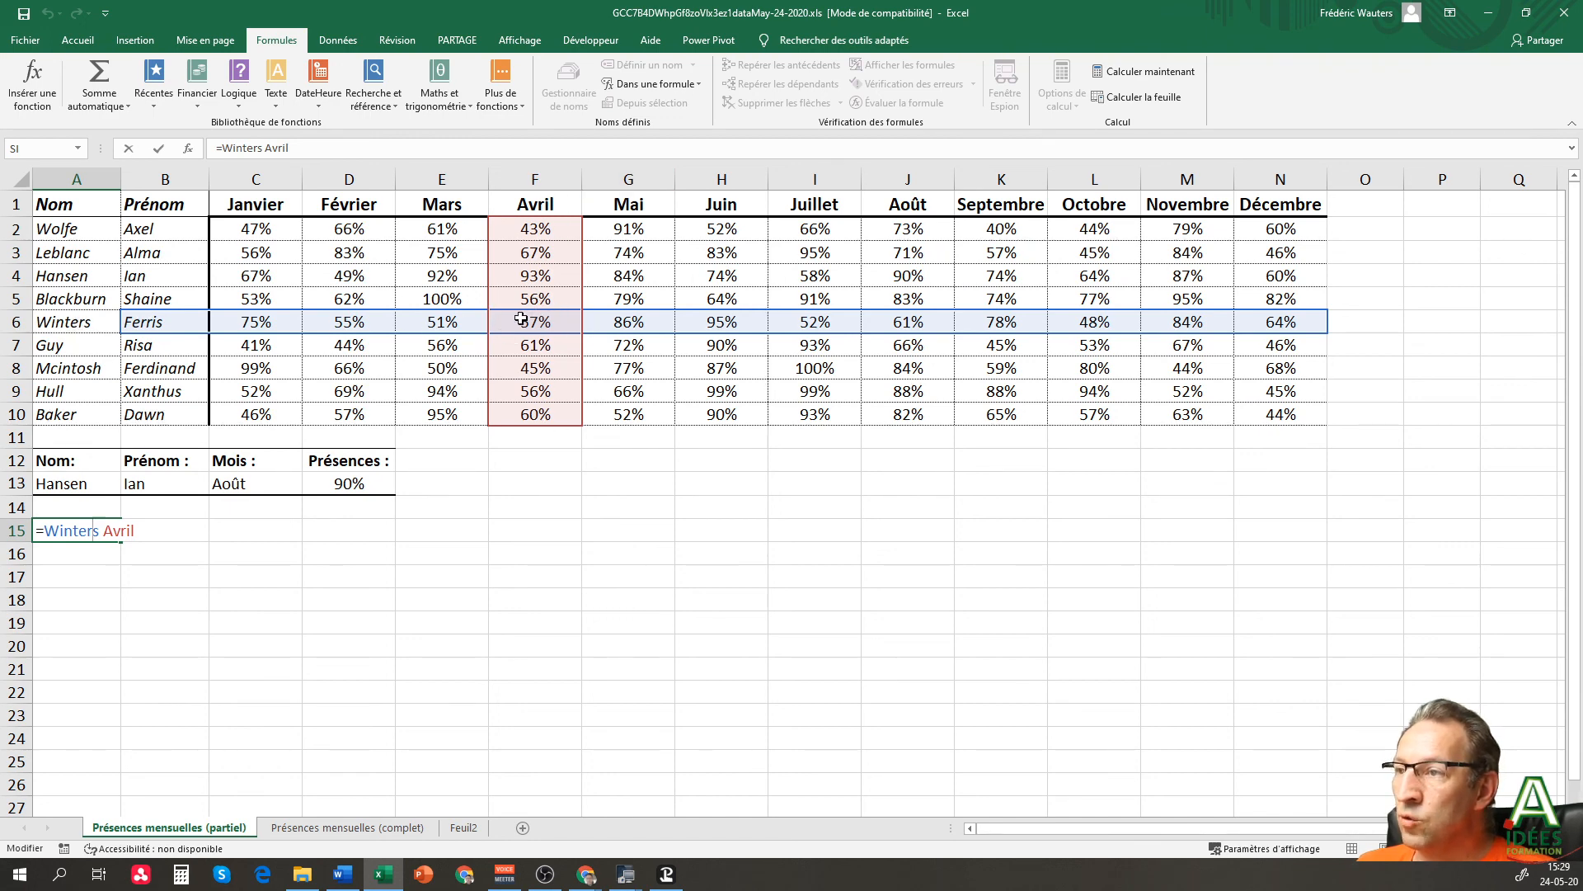
key("Return")
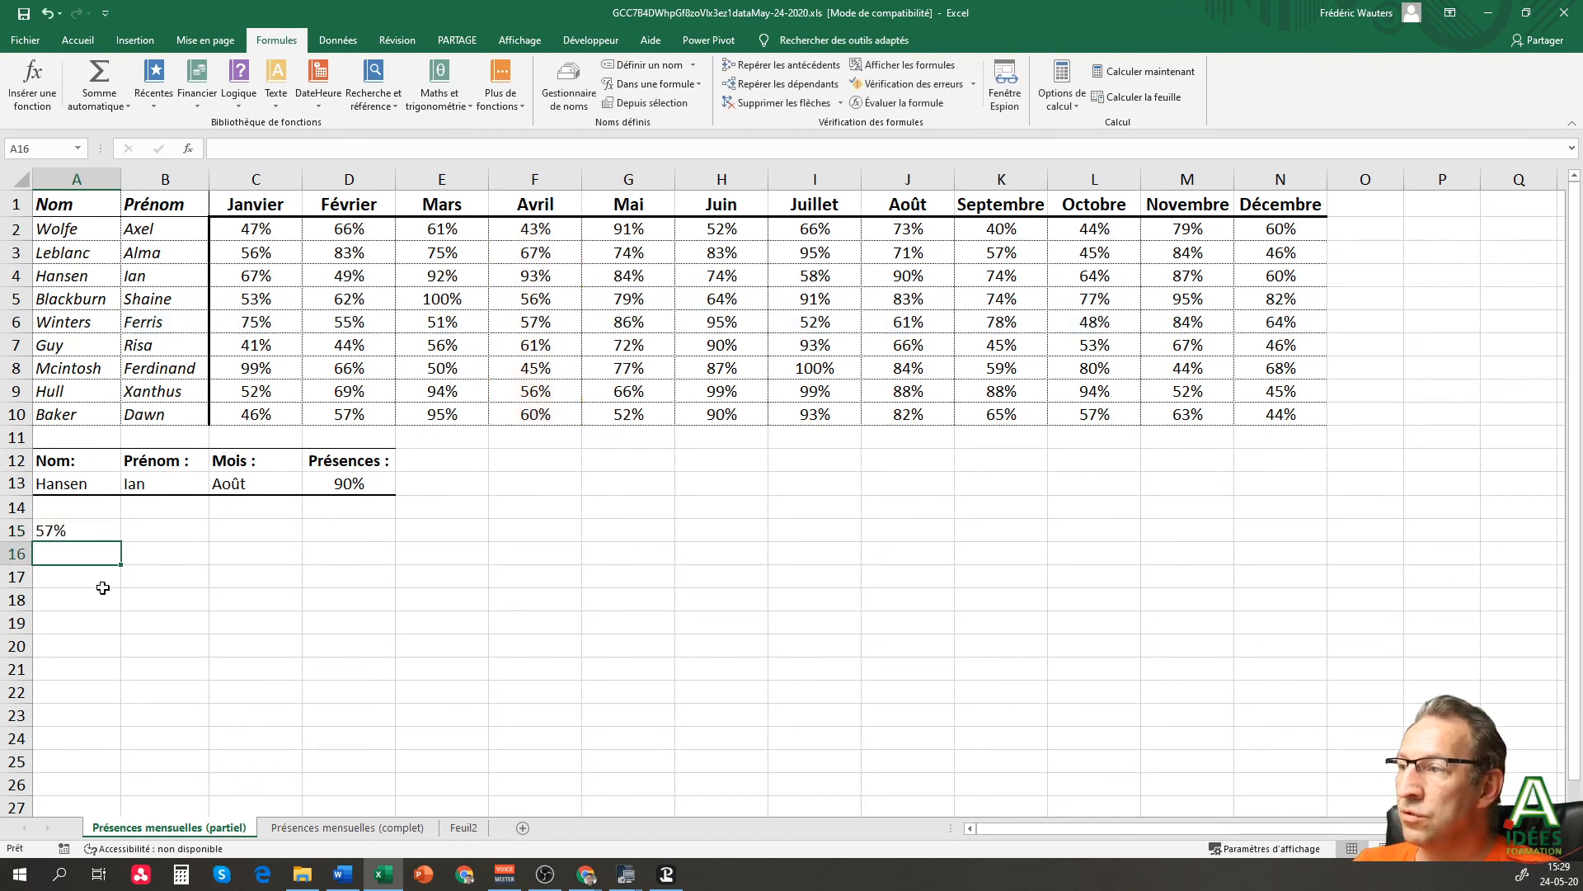
- Inspect the surname dropdown and cell content of A13 without changing them, and select the matching table row 4
left_click(84, 492)
left_click(132, 489)
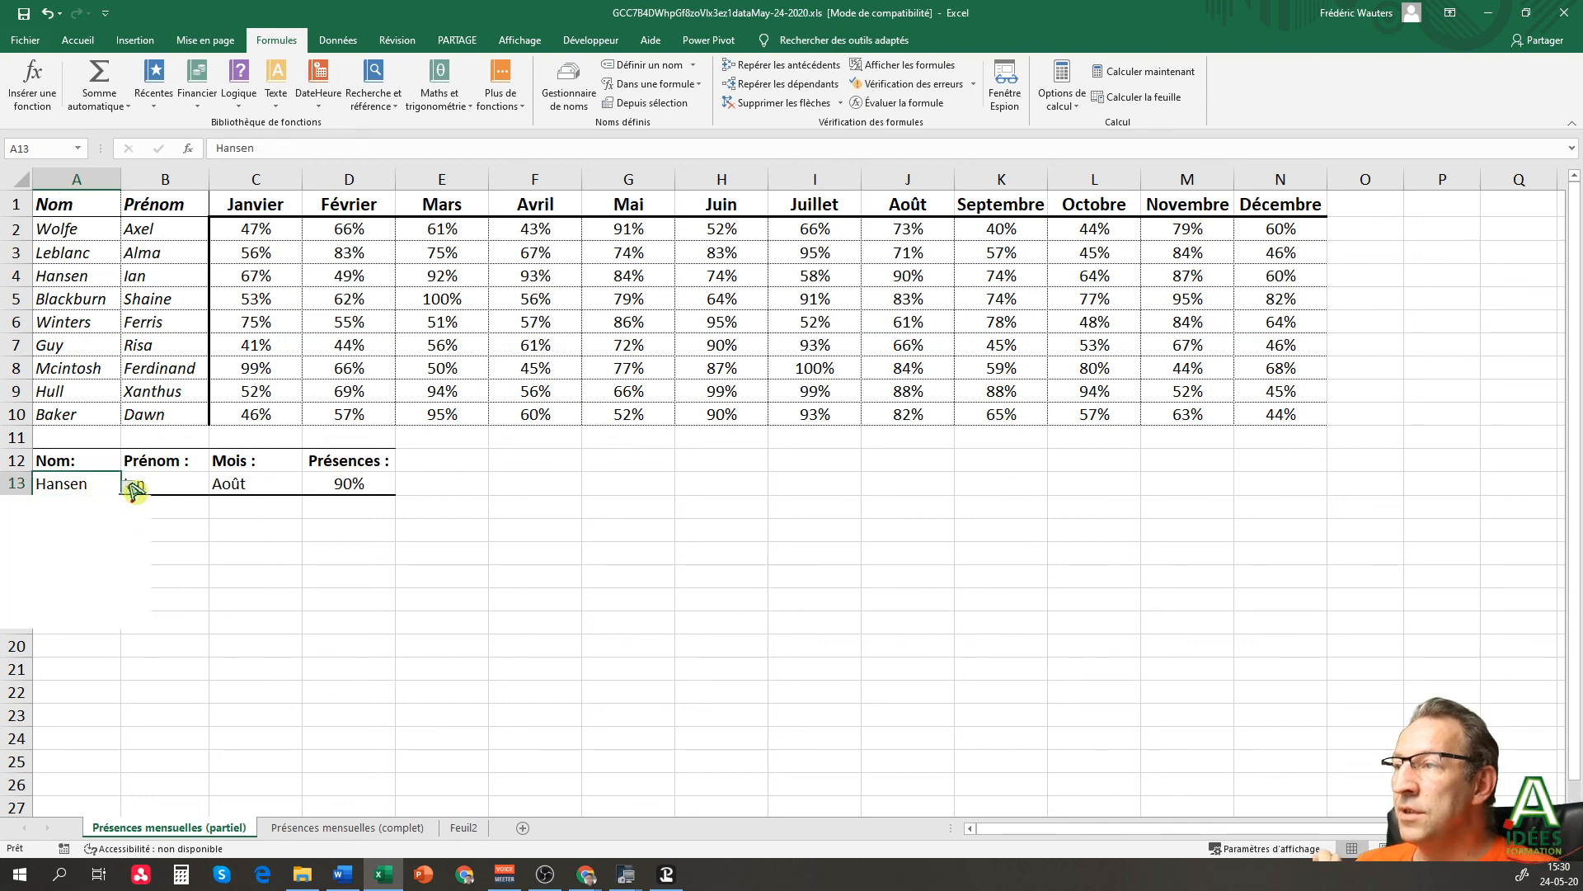
left_click(63, 679)
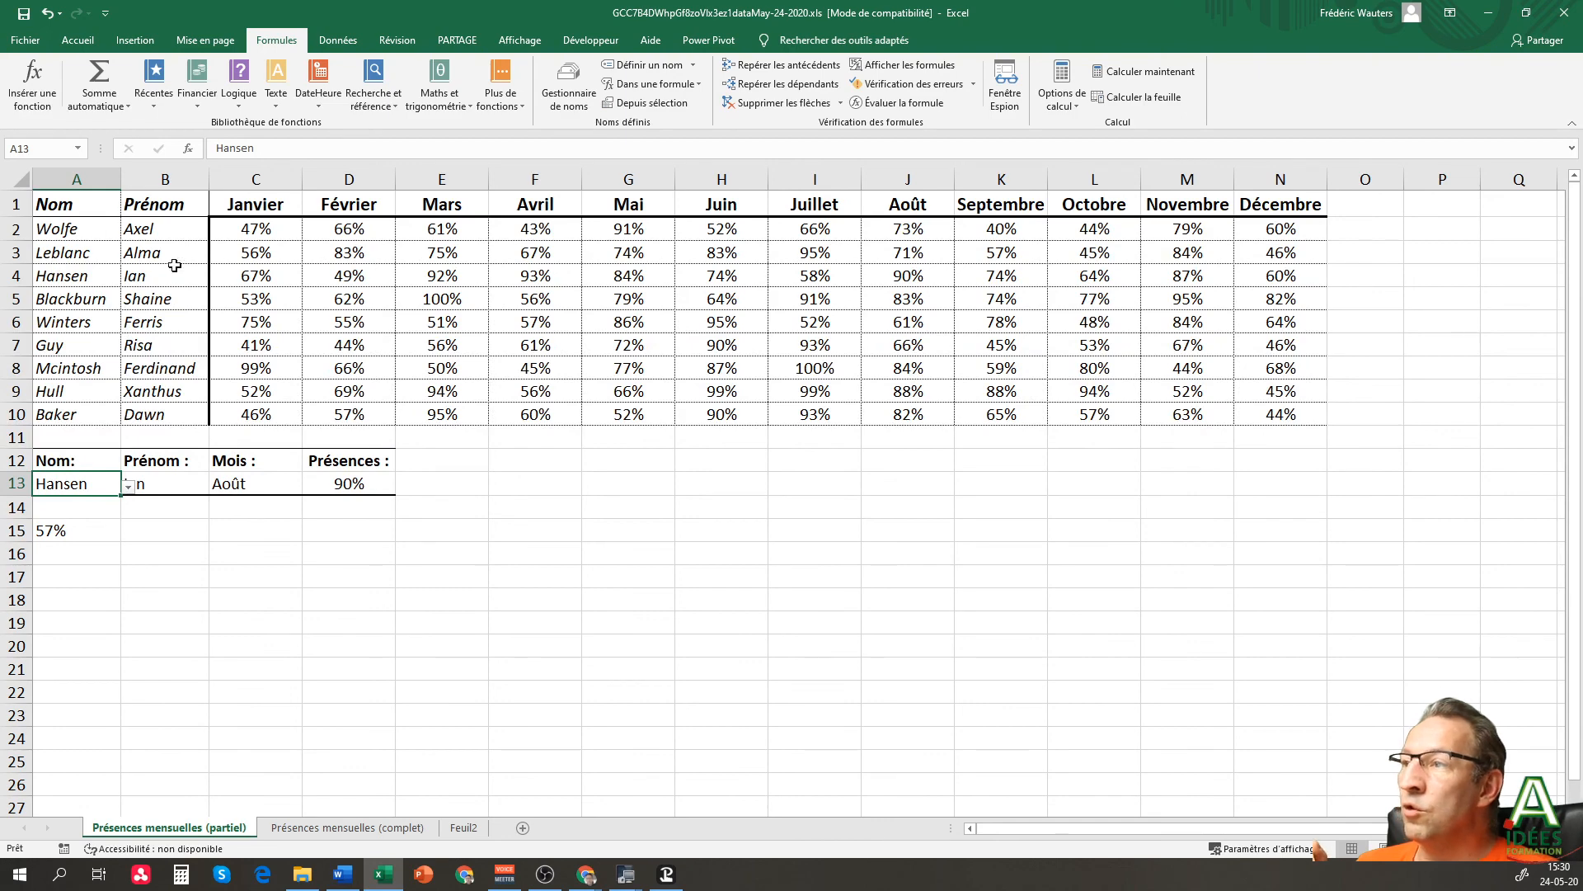
double_click(72, 485)
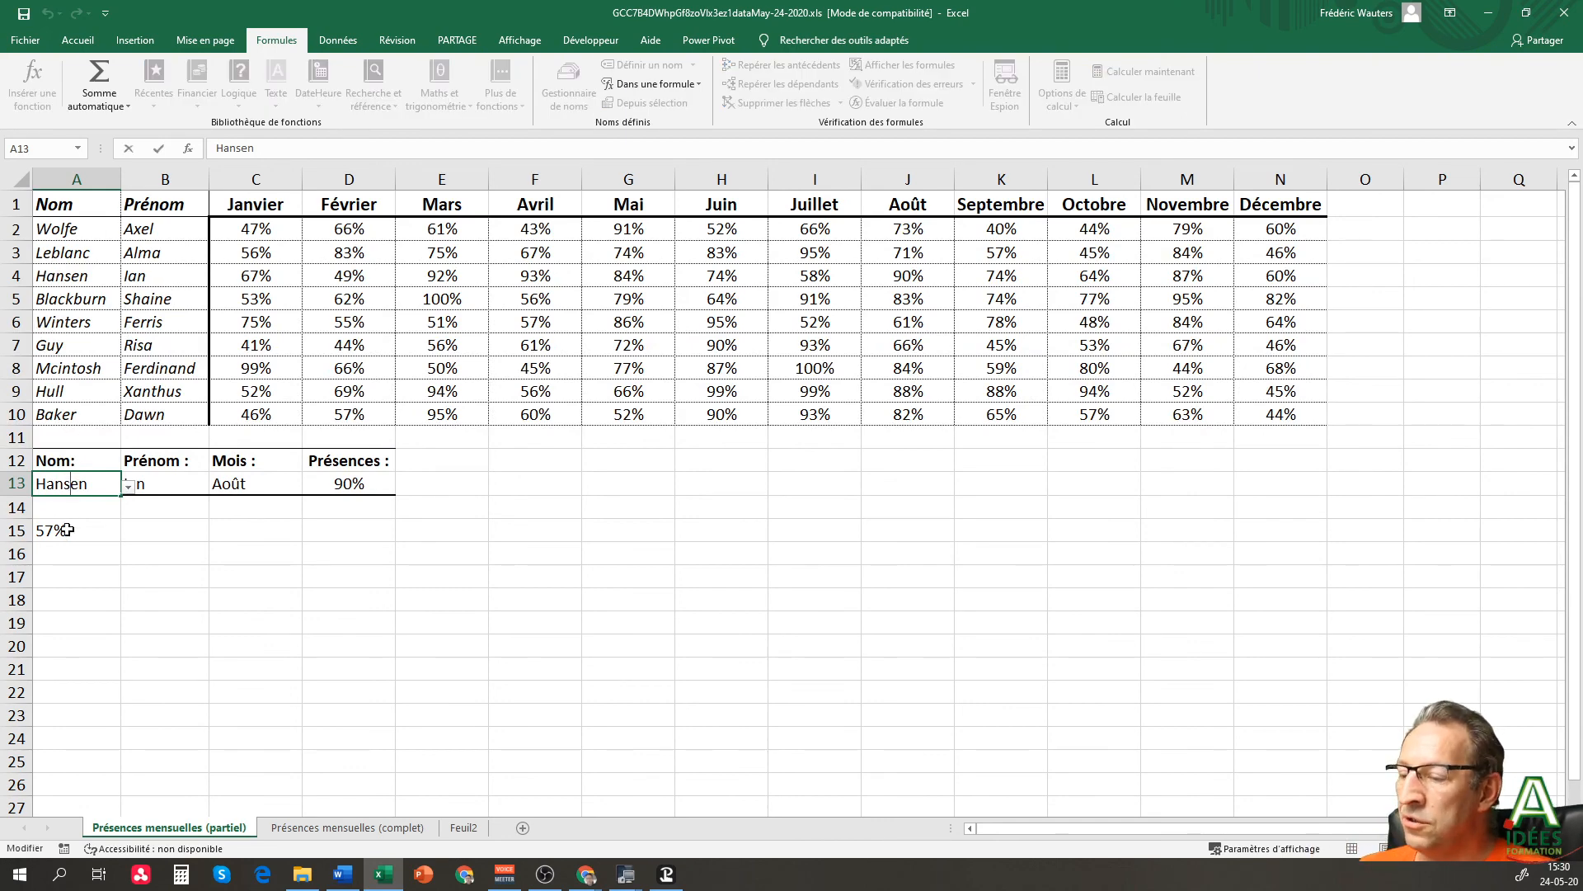
key("Escape")
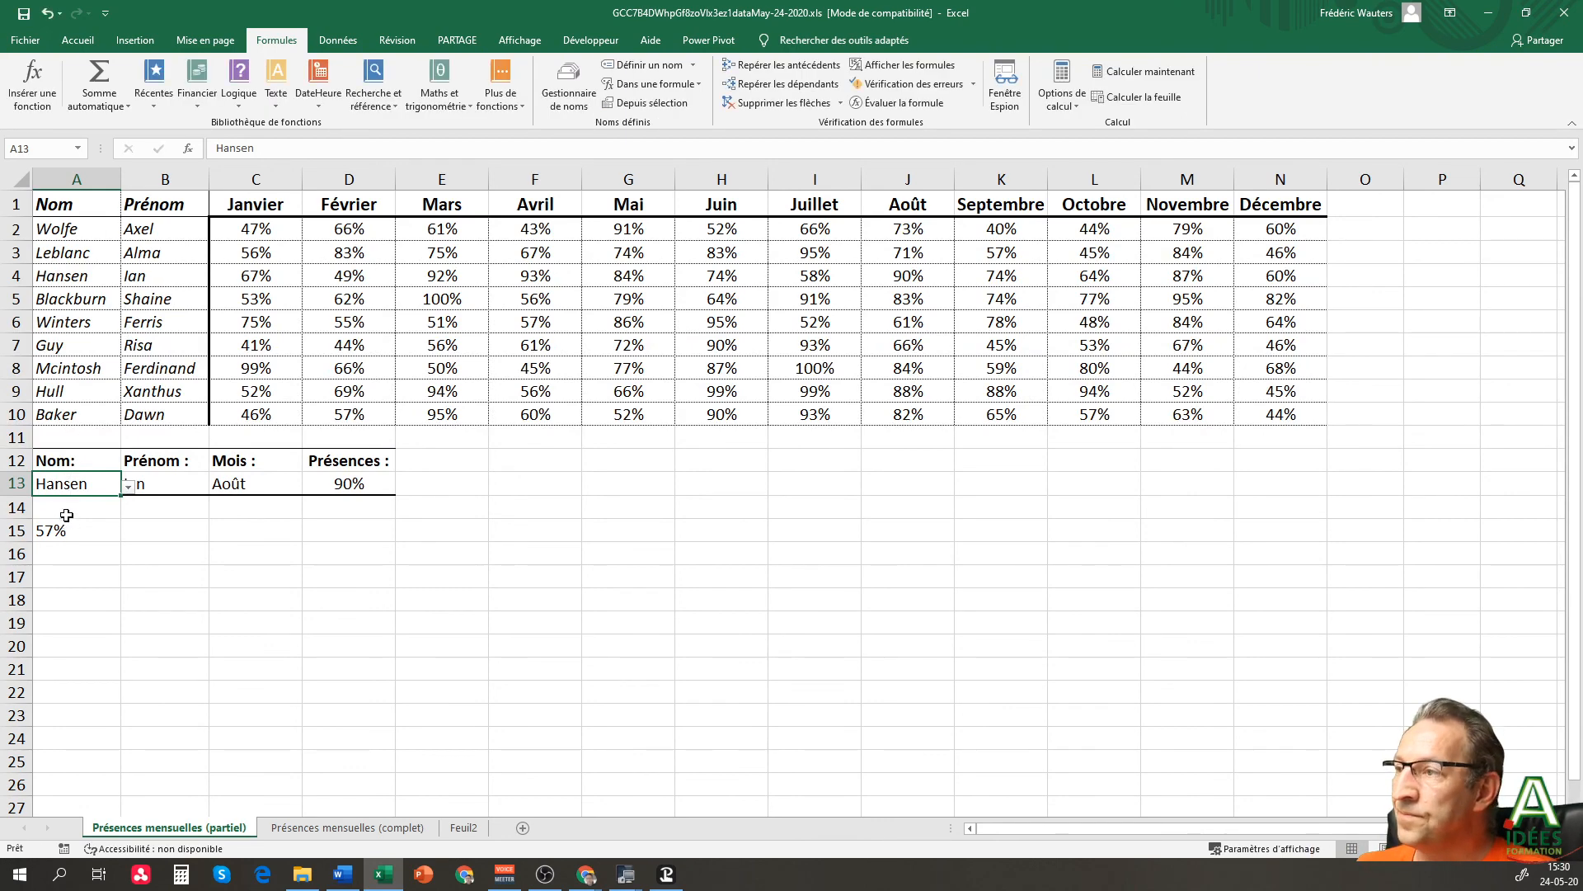
left_click(17, 276)
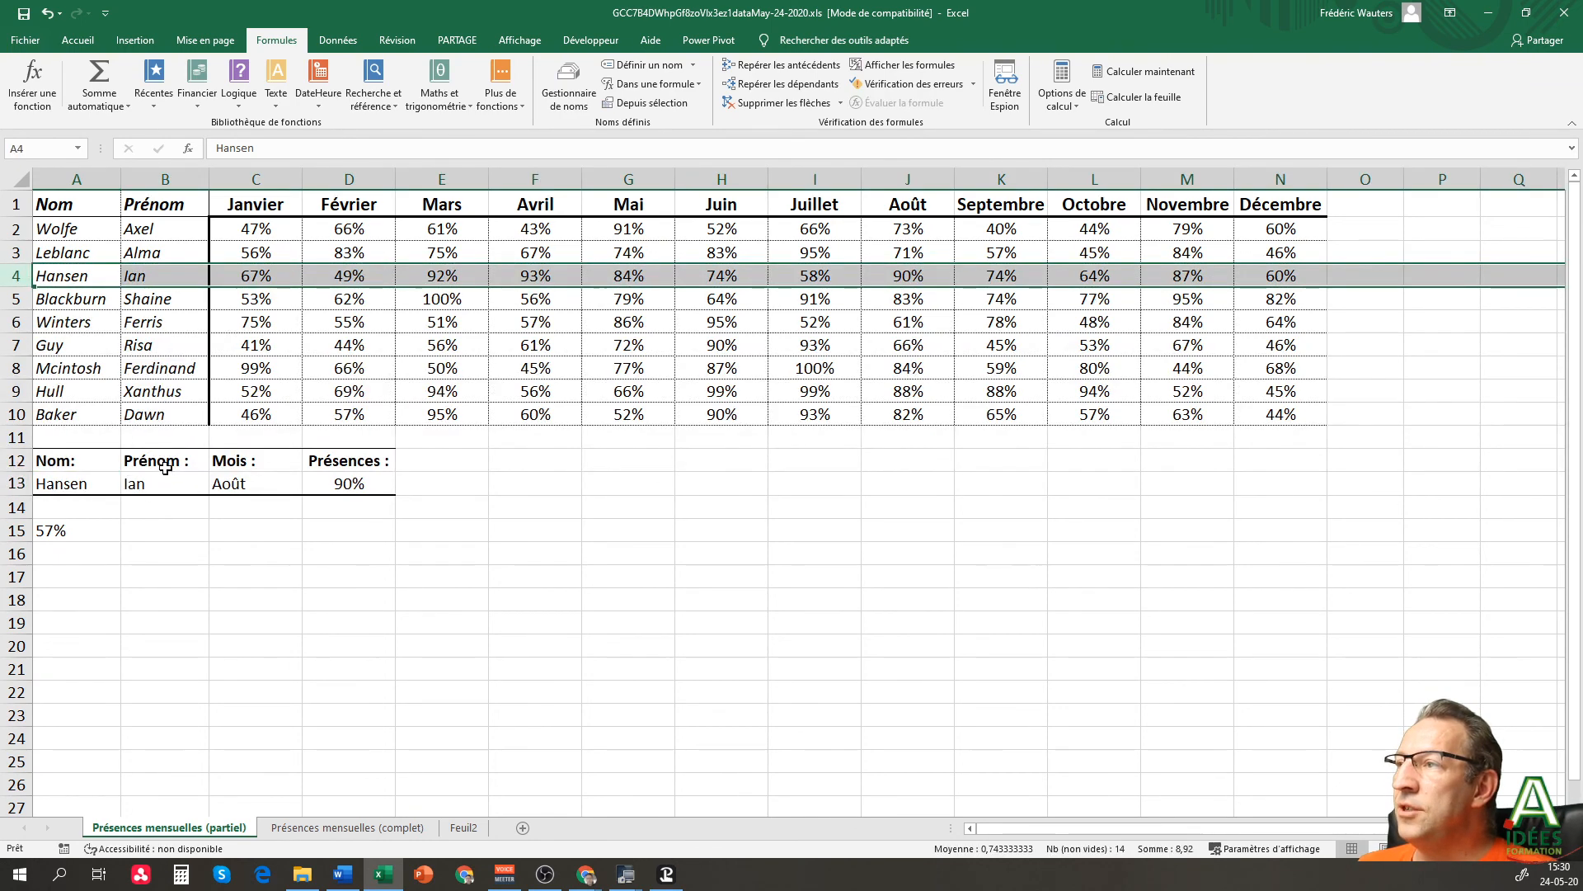